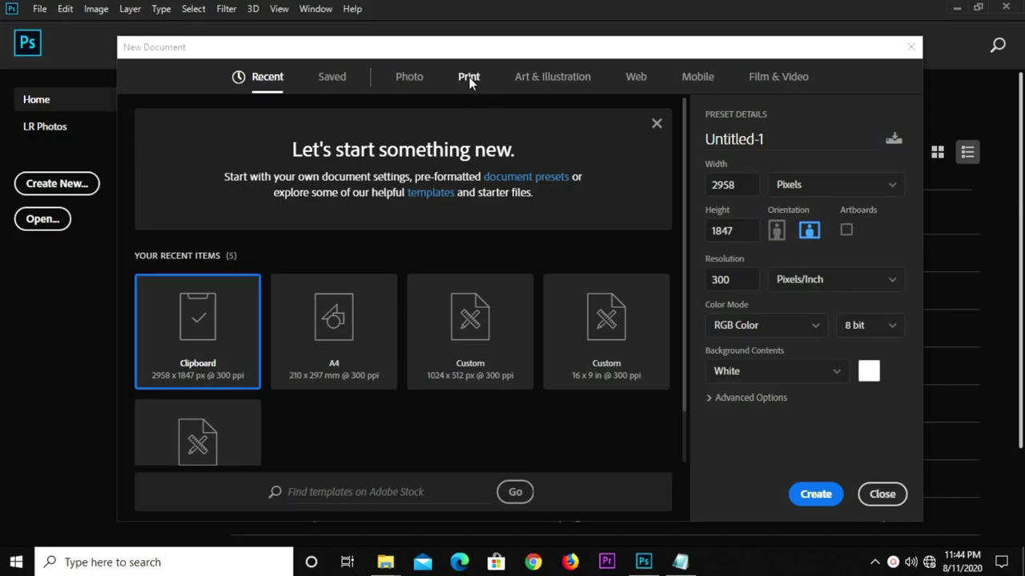
Create a 210 × 297 mm A4 print document at 300 ppi with a white background.
{"action": "left_click", "coordinate": [470, 83]}
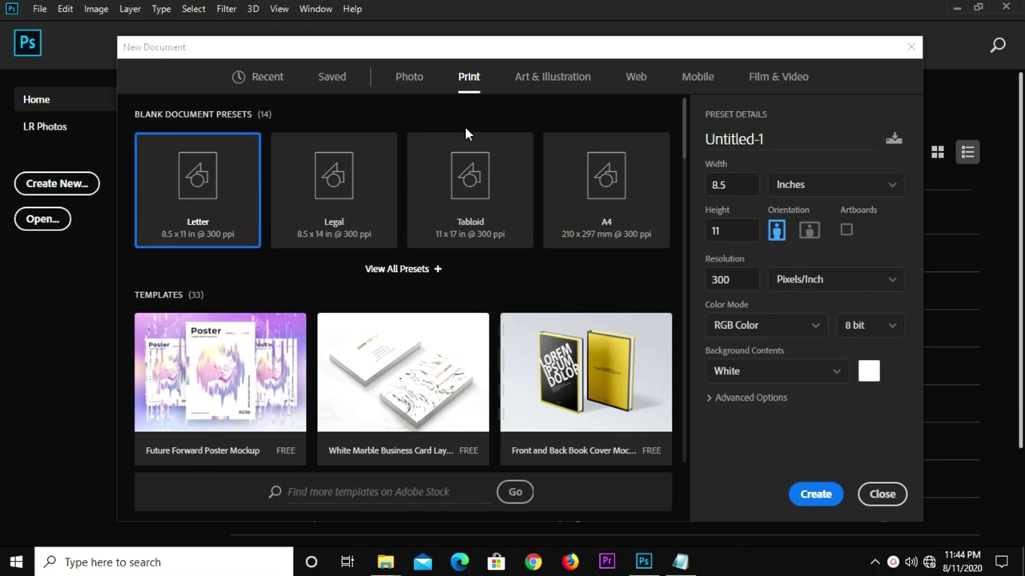
{"action": "left_click", "coordinate": [607, 237]}
{"action": "left_click", "coordinate": [745, 279]}
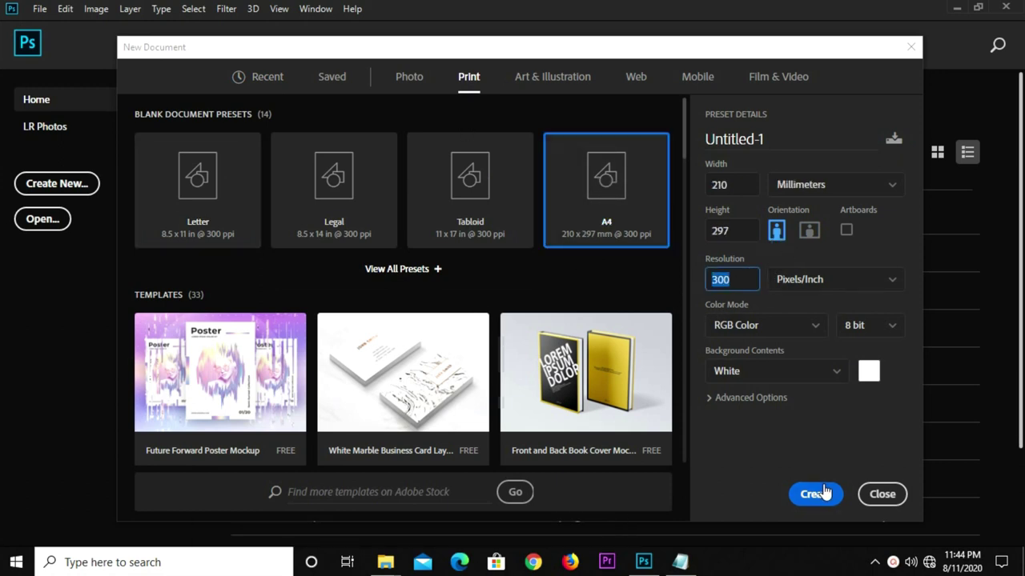
{"action": "left_click", "coordinate": [820, 494]}
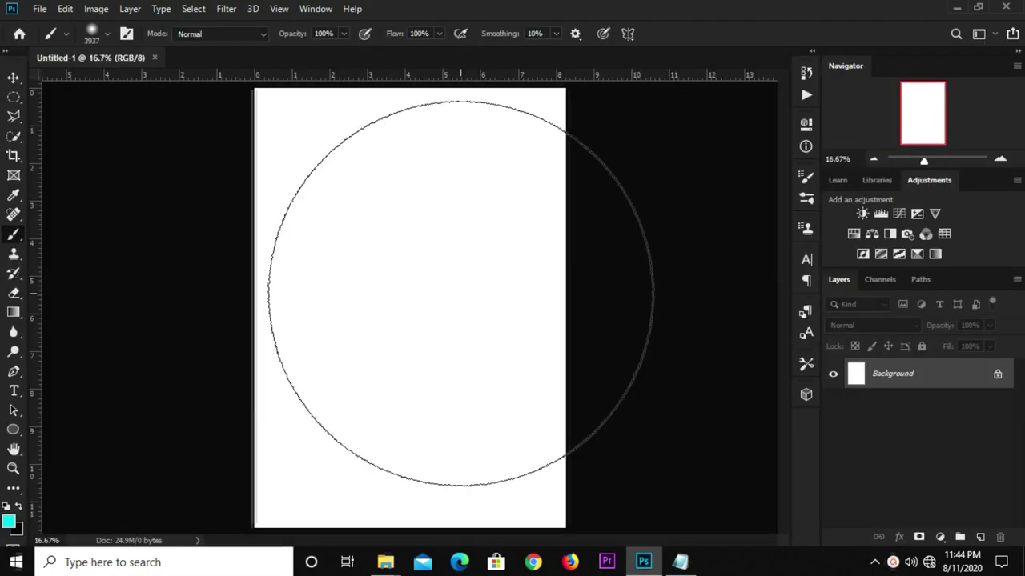
Add a Solid Color fill layer above the white background.
{"action": "left_click", "coordinate": [13, 78]}
{"action": "left_click", "coordinate": [46, 81]}
{"action": "key", "text": "ctrl+minus"}
{"action": "key", "text": "ctrl+plus"}
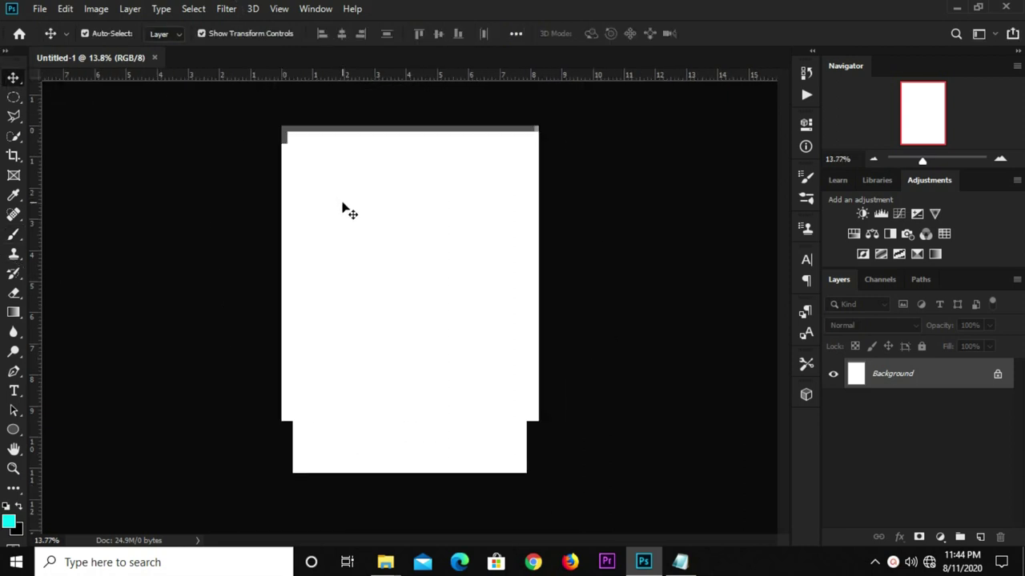
{"action": "left_click", "coordinate": [939, 537]}
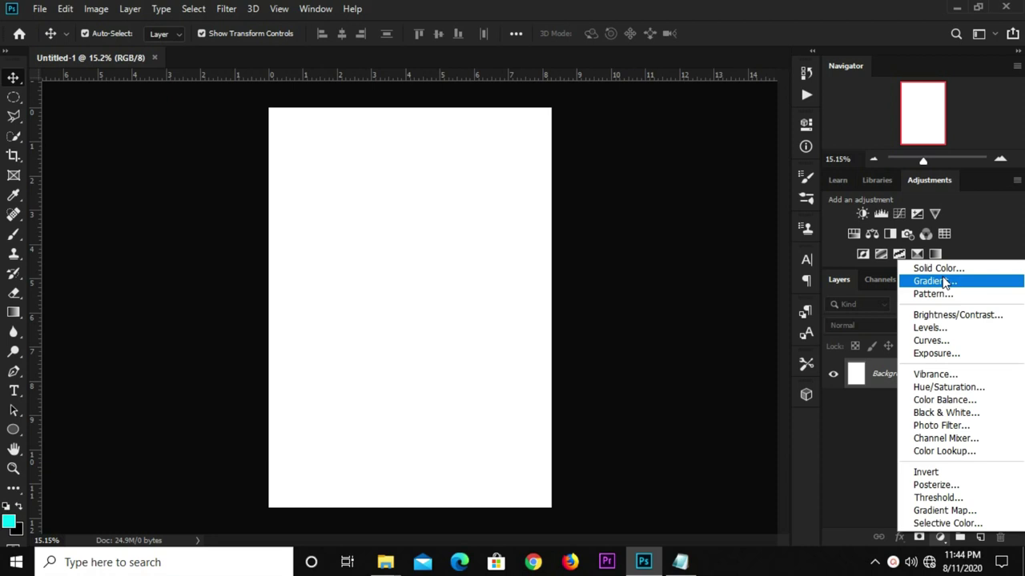
{"action": "left_click", "coordinate": [938, 269]}
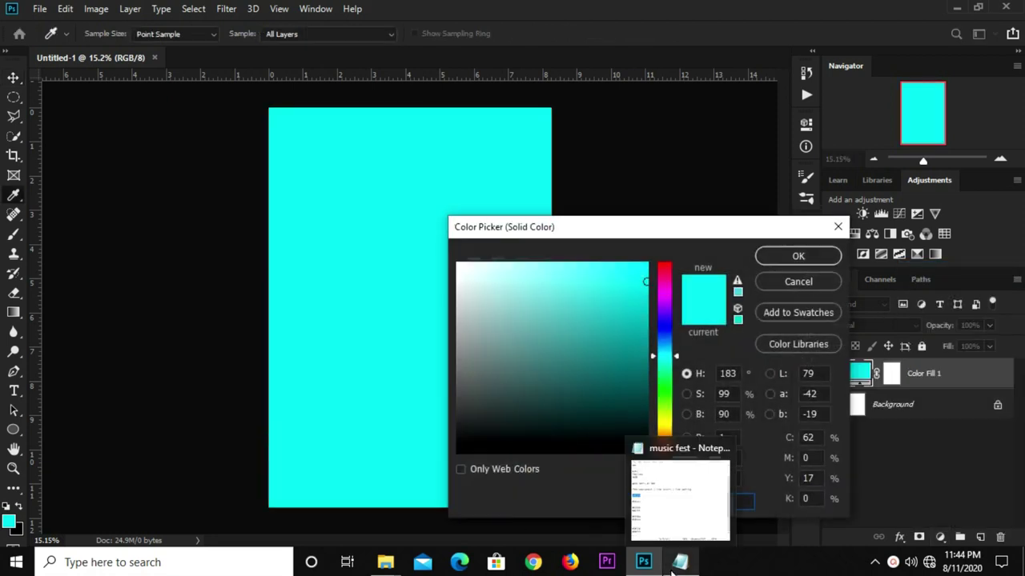
Copy hex 1b0168 from Notepad into the fill colour picker to make it dark blue.
{"action": "mouse_move", "coordinate": [679, 562]}
{"action": "left_click", "coordinate": [679, 500]}
{"action": "right_click", "coordinate": [358, 268]}
{"action": "left_click", "coordinate": [574, 336]}
{"action": "left_click_drag", "start_coordinate": [402, 286], "coordinate": [343, 288]}
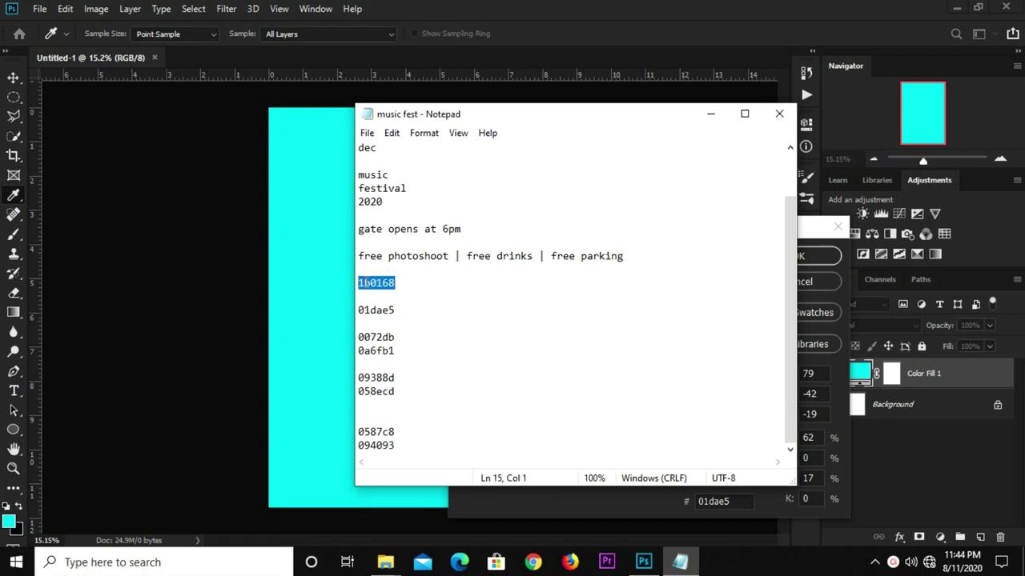
{"action": "right_click", "coordinate": [361, 282]}
{"action": "left_click", "coordinate": [437, 328]}
{"action": "left_click", "coordinate": [330, 371]}
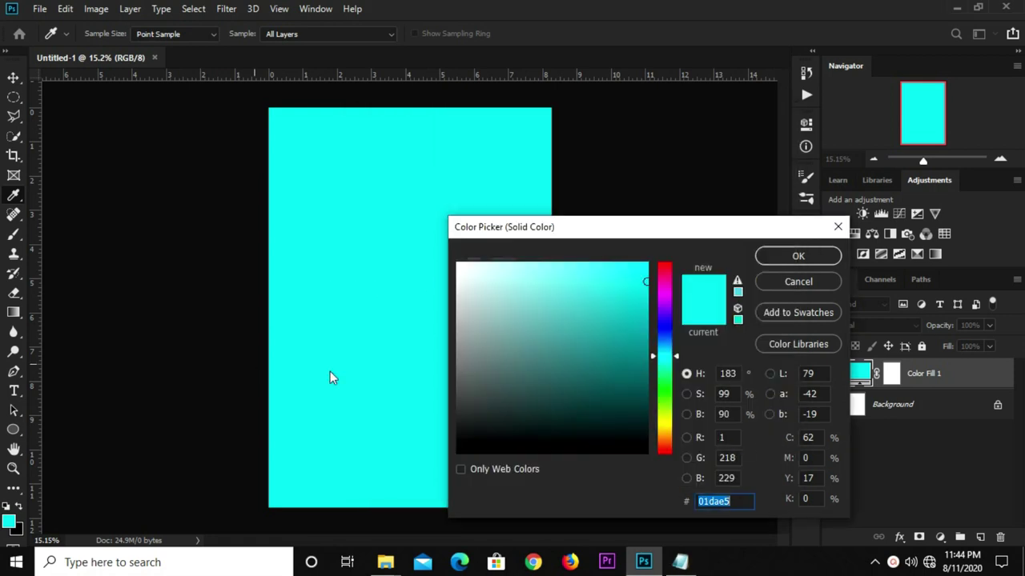
{"action": "right_click", "coordinate": [721, 501]}
{"action": "left_click", "coordinate": [743, 362]}
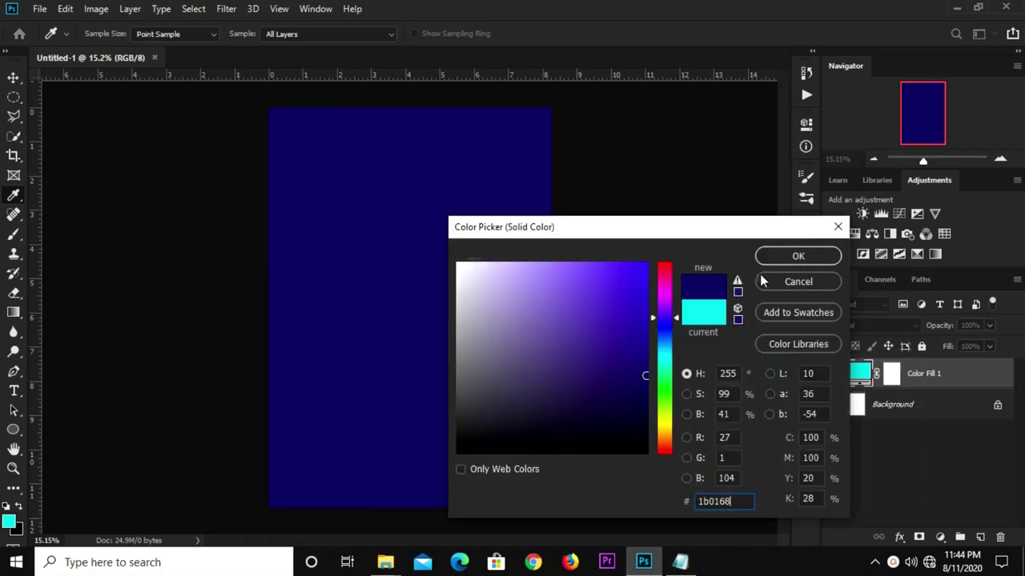
{"action": "left_click", "coordinate": [798, 255]}
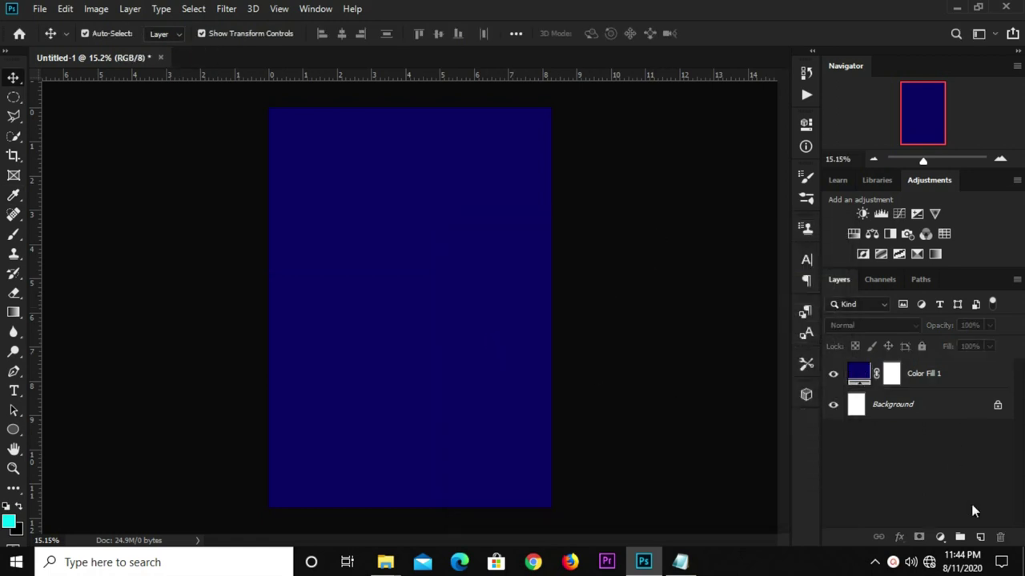
On a new layer, paint one large soft cyan brush dab at the page centre in Lighten mode.
{"action": "left_click", "coordinate": [979, 537]}
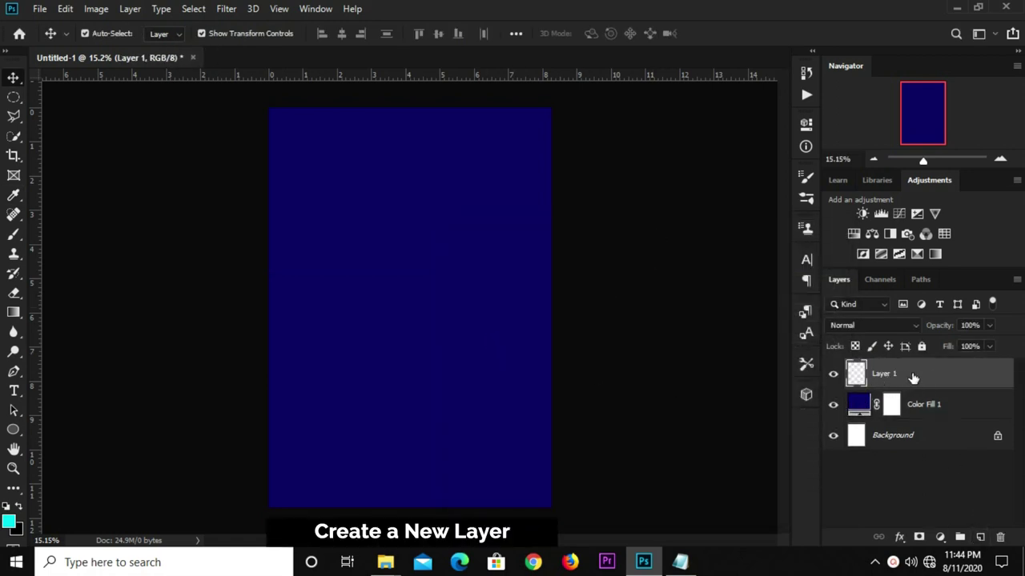
{"action": "left_click", "coordinate": [13, 235]}
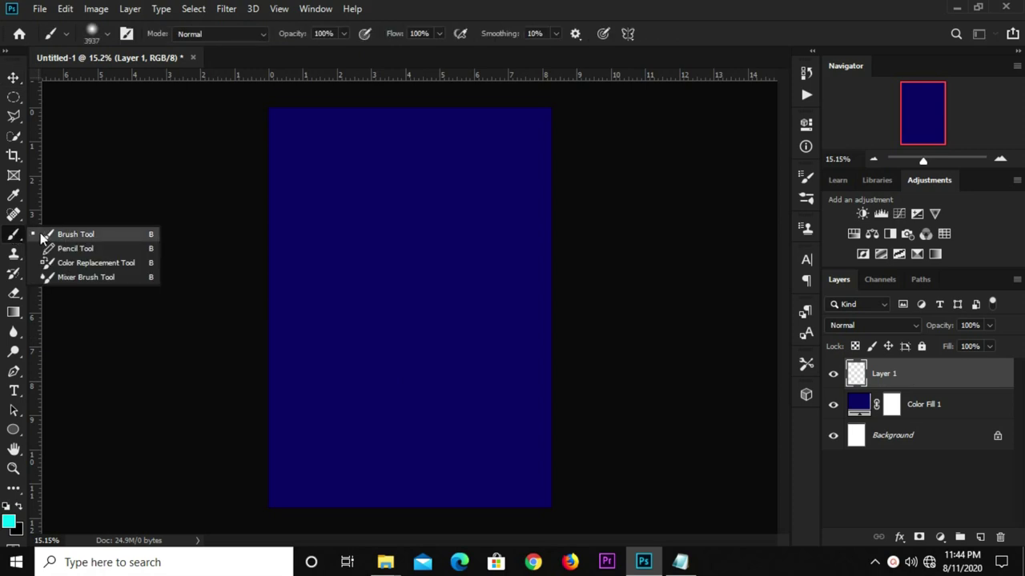
{"action": "left_click", "coordinate": [50, 236]}
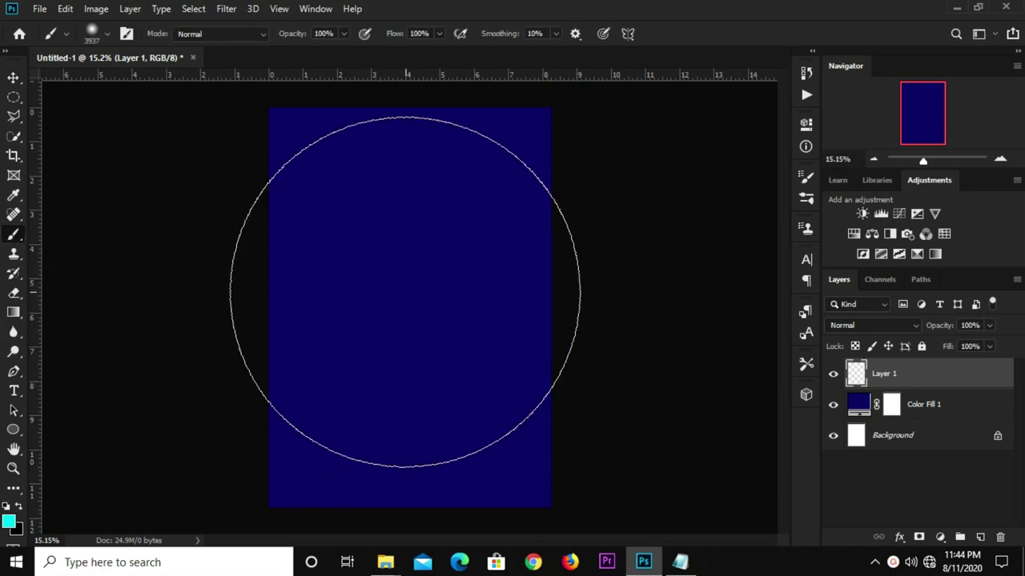
{"action": "left_click", "coordinate": [10, 523]}
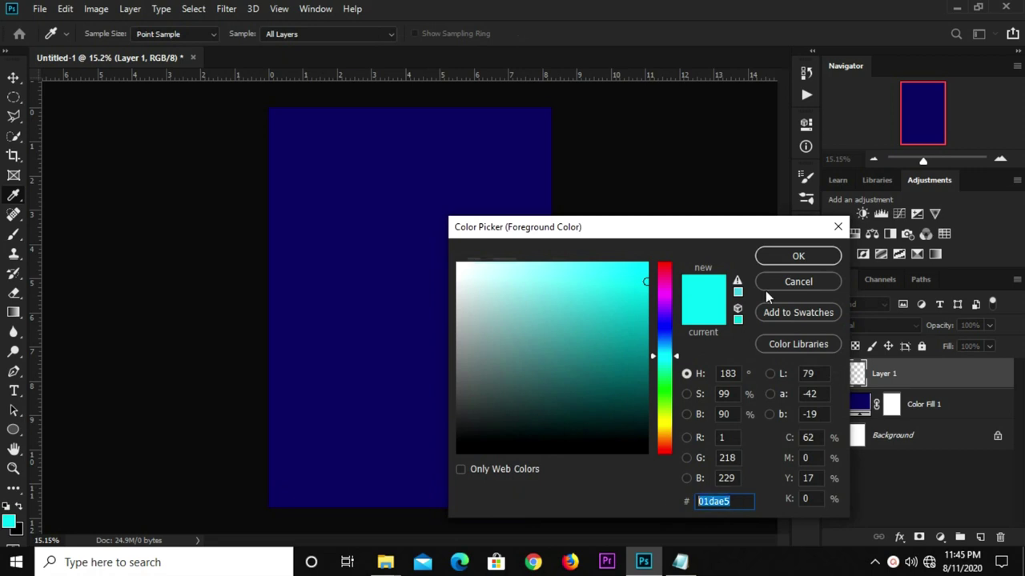
{"action": "left_click", "coordinate": [798, 257]}
{"action": "right_click", "coordinate": [440, 277], "text": "shift"}
{"action": "left_click", "coordinate": [457, 270]}
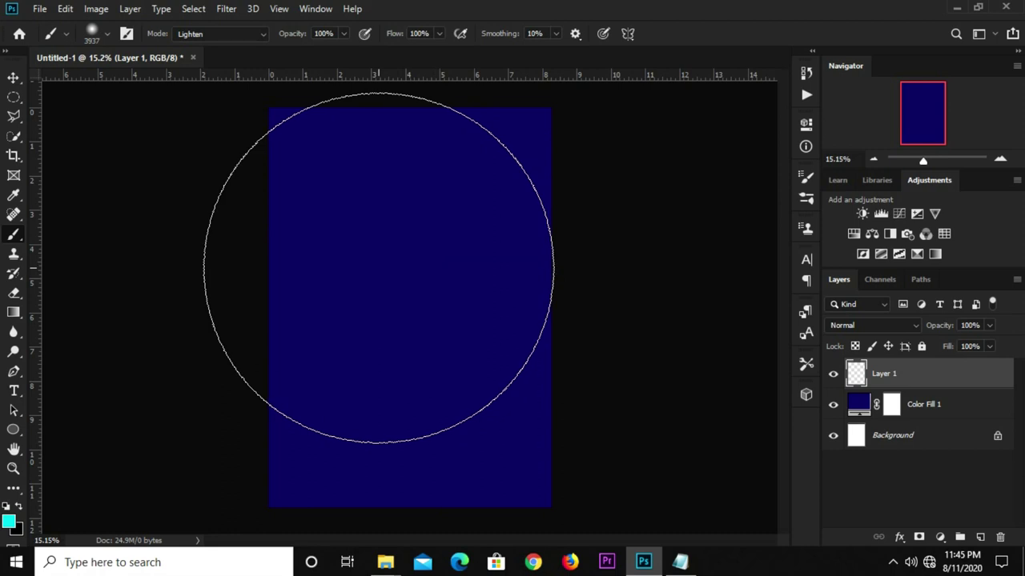
{"action": "mouse_move", "coordinate": [379, 269]}
{"action": "left_mouse_down"}
{"action": "mouse_move", "coordinate": [346, 277]}
{"action": "mouse_move", "coordinate": [388, 290]}
{"action": "mouse_move", "coordinate": [371, 302]}
{"action": "mouse_move", "coordinate": [363, 298]}
{"action": "mouse_move", "coordinate": [417, 304]}
{"action": "left_mouse_up"}
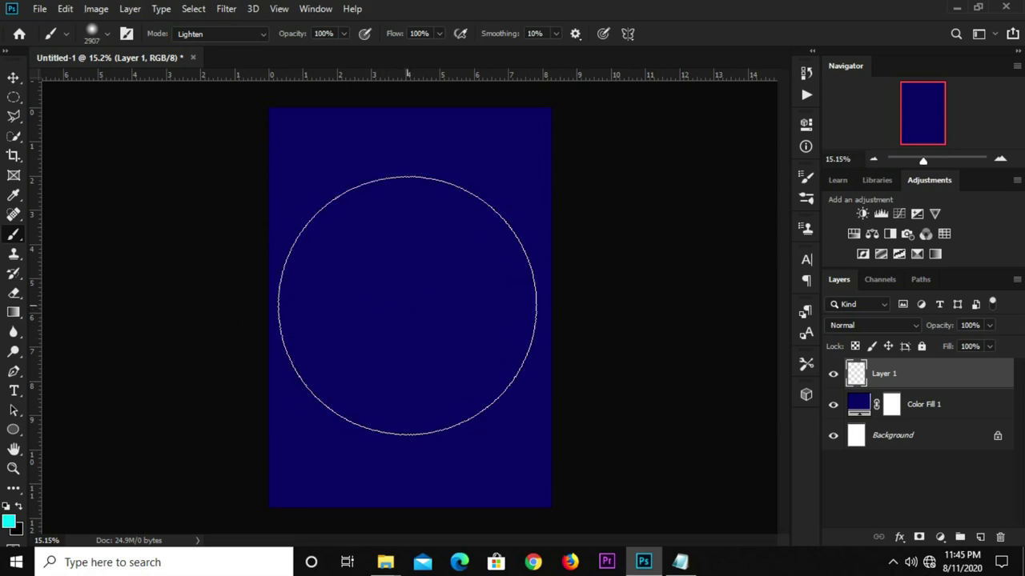
{"action": "left_click", "coordinate": [407, 305]}
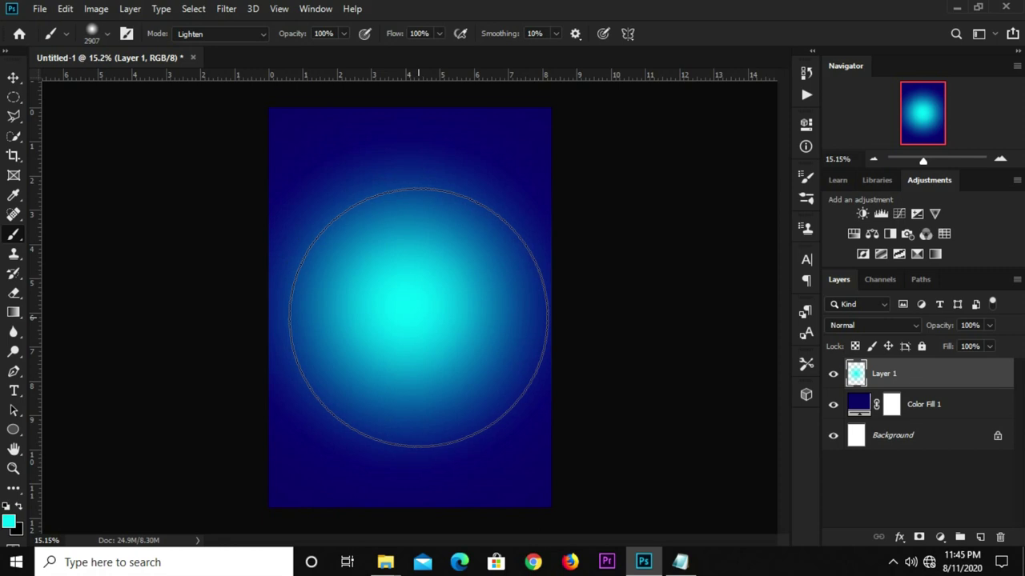
Set Layer 1's blend mode to Hard Light and deselect it.
{"action": "key", "text": "v"}
{"action": "left_click", "coordinate": [873, 325]}
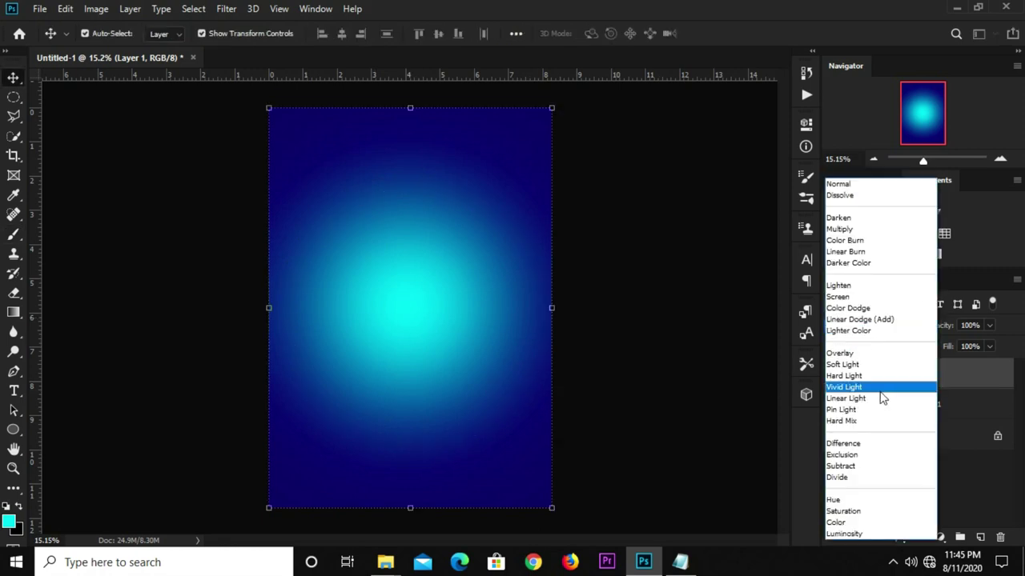
{"action": "left_click", "coordinate": [878, 376]}
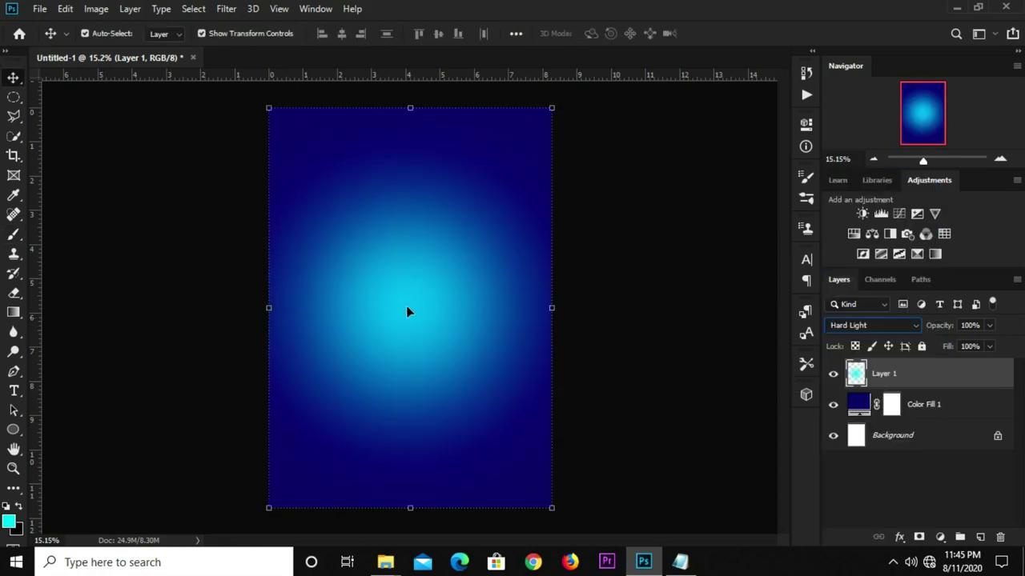
{"action": "left_click", "coordinate": [533, 311]}
{"action": "scroll", "coordinate": [501, 309], "scroll_direction": "down", "scroll_amount": 1}
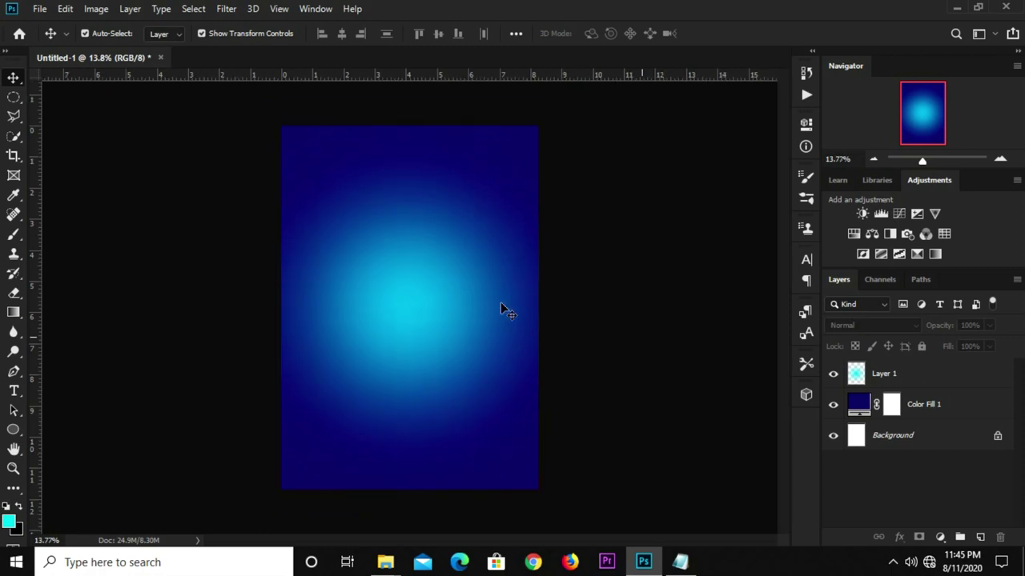
Add Layer 2 and choose the halftone dot brush tip.
{"action": "left_click", "coordinate": [982, 537]}
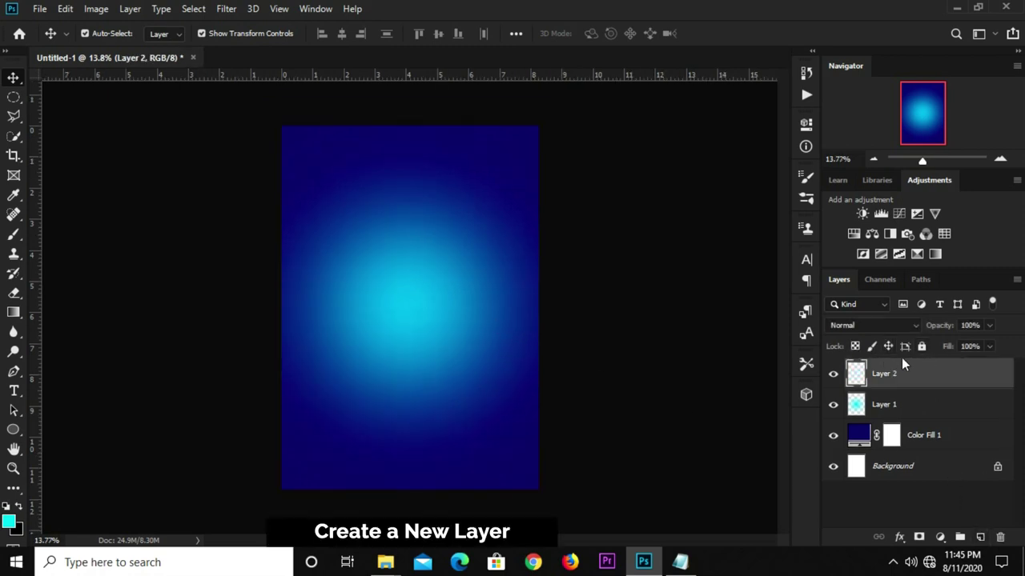
{"action": "left_click", "coordinate": [805, 200]}
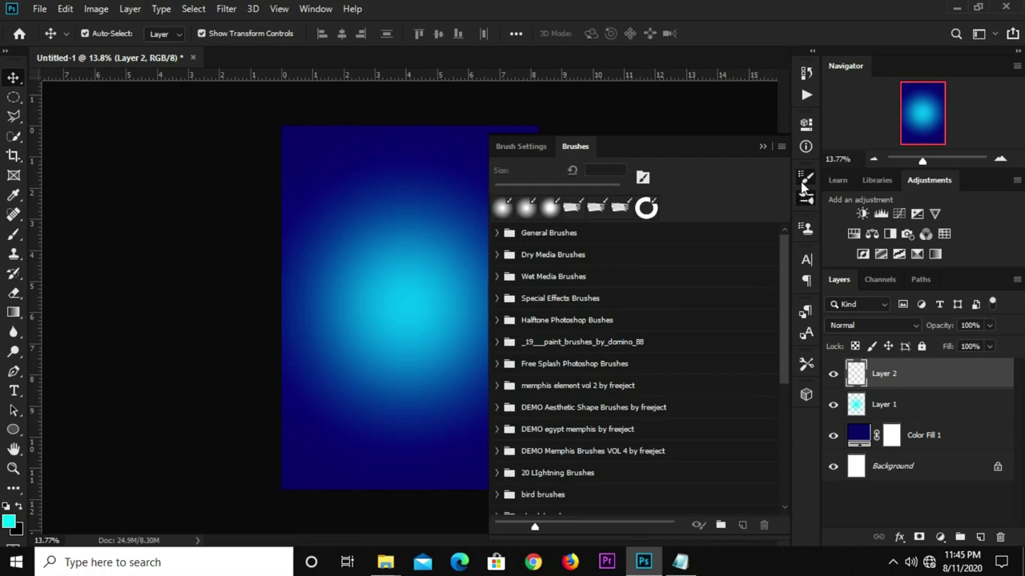
{"action": "left_click", "coordinate": [801, 179]}
{"action": "key", "text": "b"}
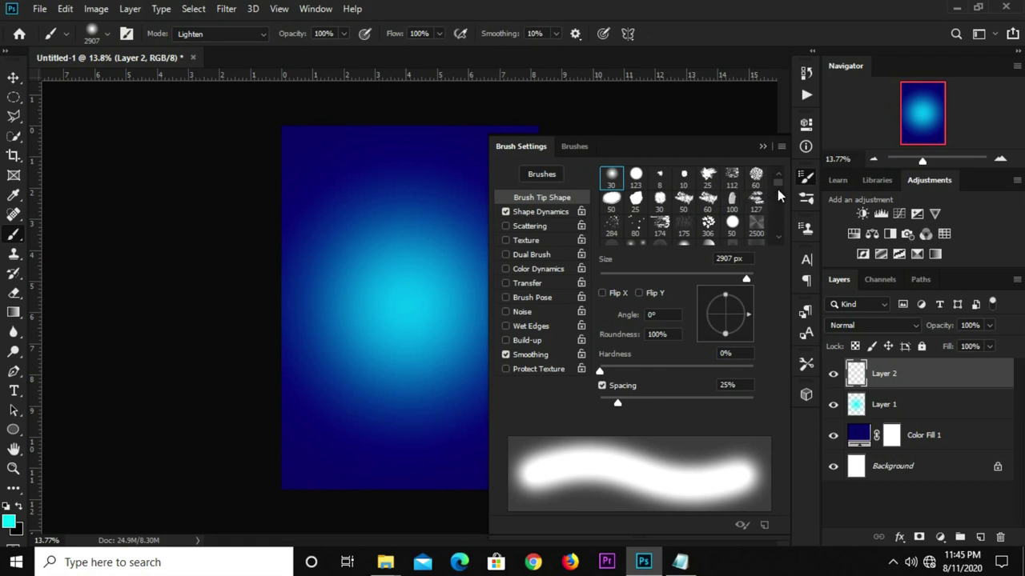
{"action": "left_click", "coordinate": [777, 238]}
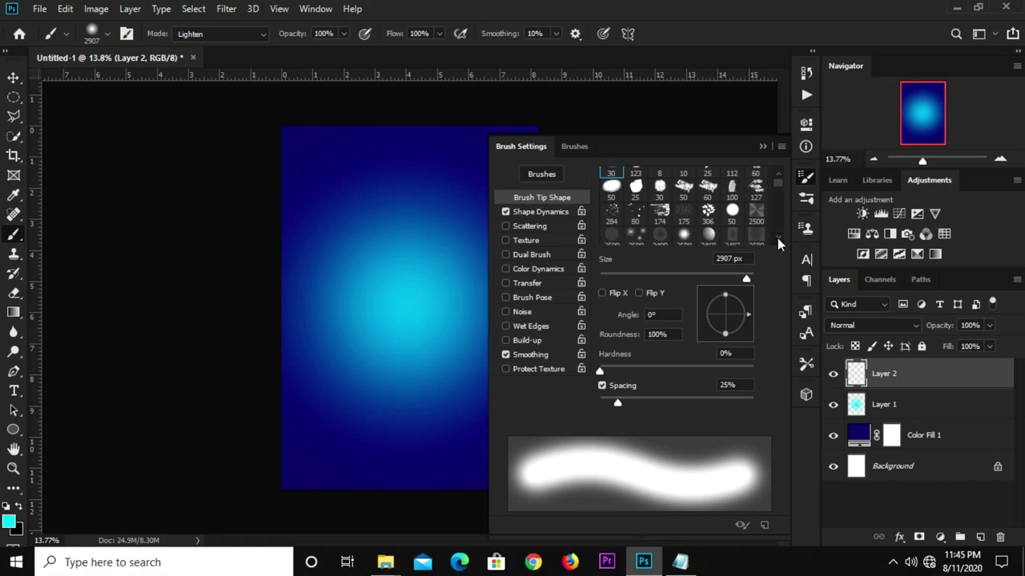
{"action": "left_click", "coordinate": [684, 230]}
{"action": "left_click", "coordinate": [709, 206]}
{"action": "left_click", "coordinate": [760, 147]}
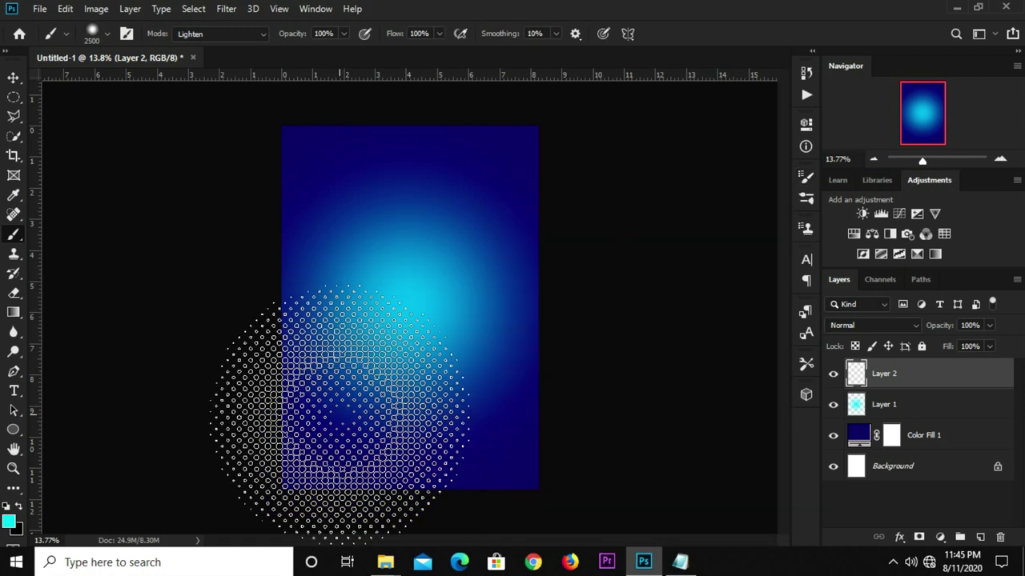
{"action": "scroll", "coordinate": [343, 367], "scroll_direction": "down", "scroll_amount": 1}
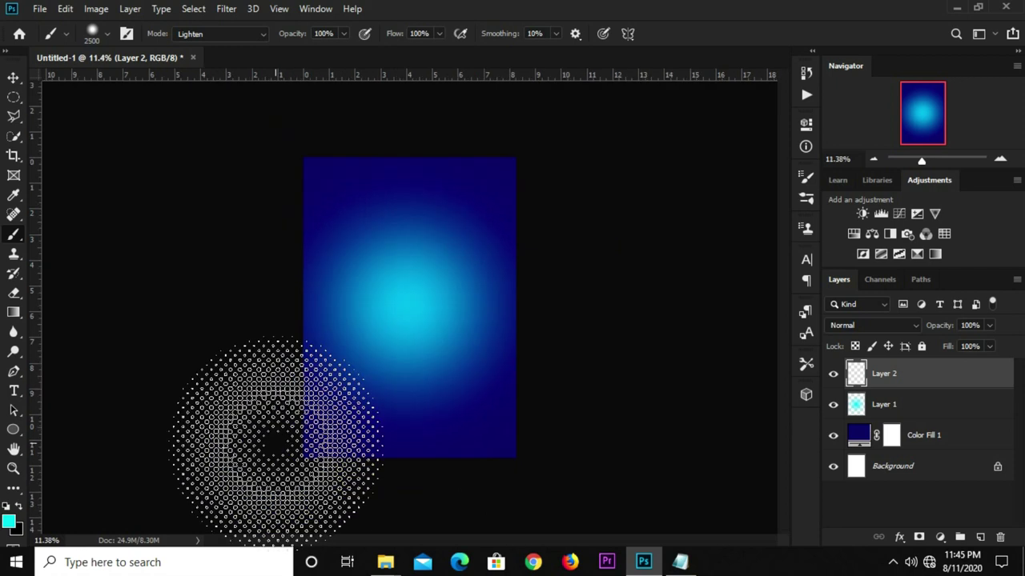
With cyan as foreground, shrink the halftone brush and stamp the poster's bottom-left corner.
{"action": "left_click", "coordinate": [9, 522]}
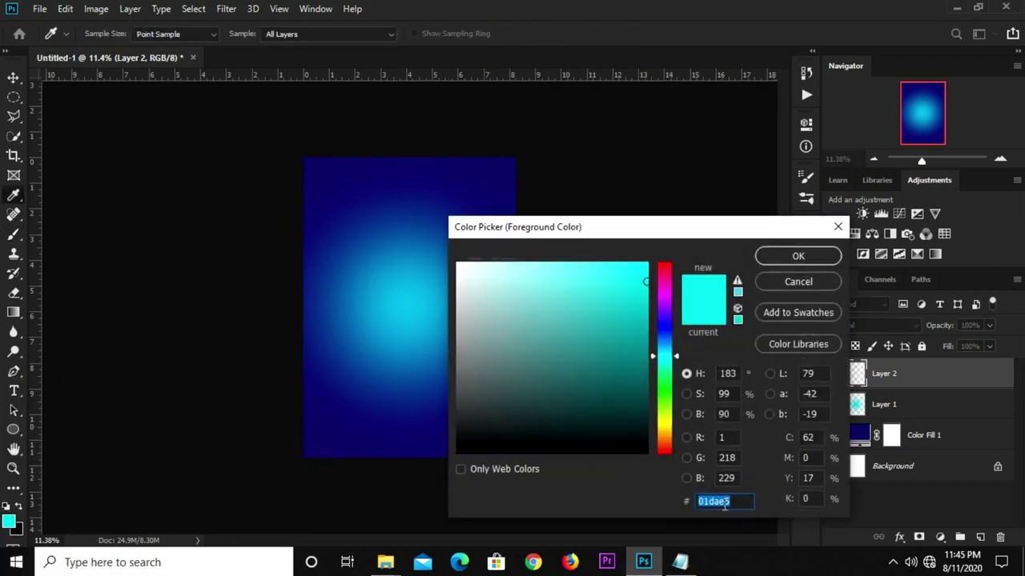
{"action": "left_click", "coordinate": [793, 255]}
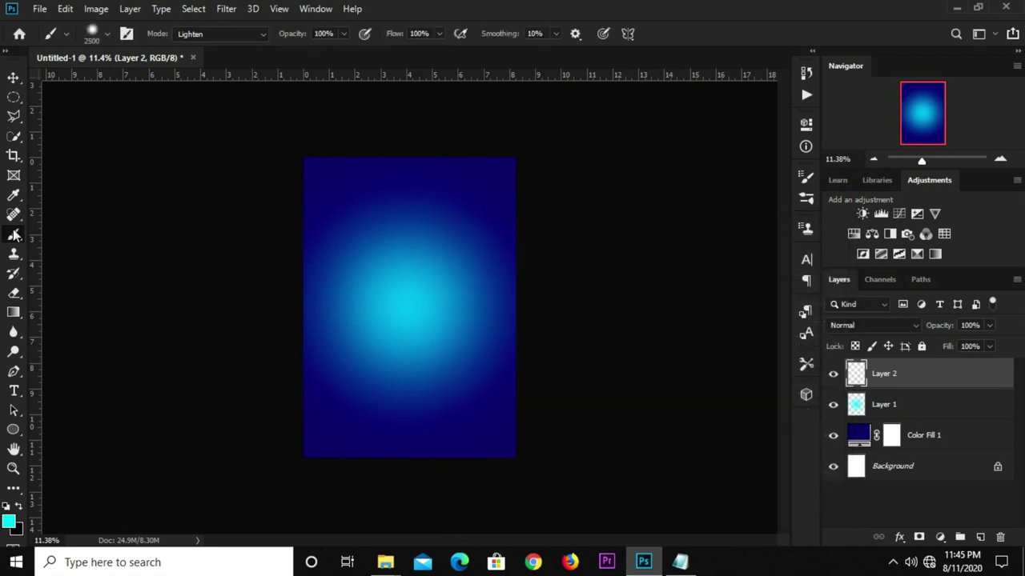
{"action": "right_click", "coordinate": [13, 233]}
{"action": "left_click", "coordinate": [65, 236]}
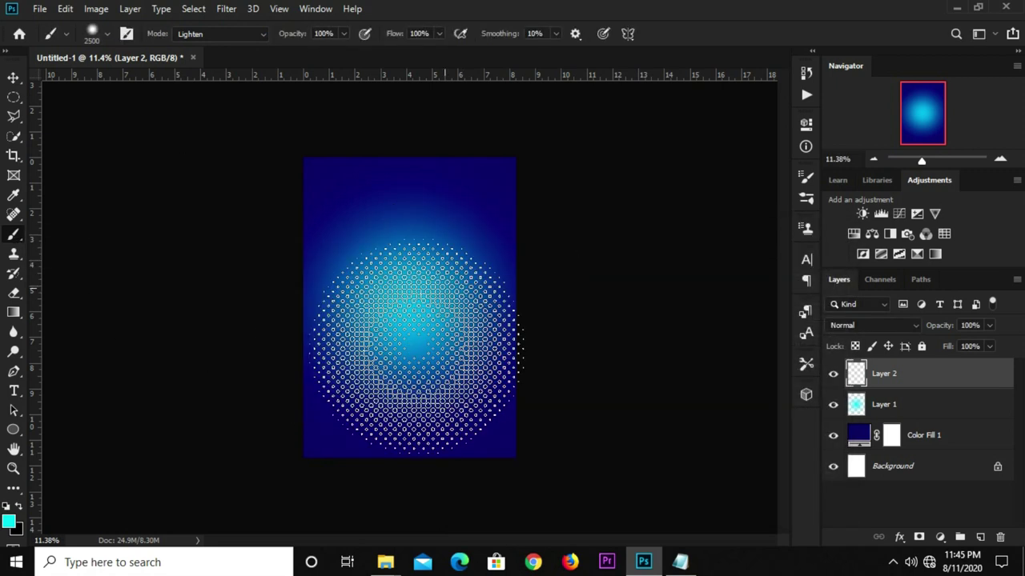
{"action": "scroll", "coordinate": [276, 428], "scroll_direction": "up", "scroll_amount": 2}
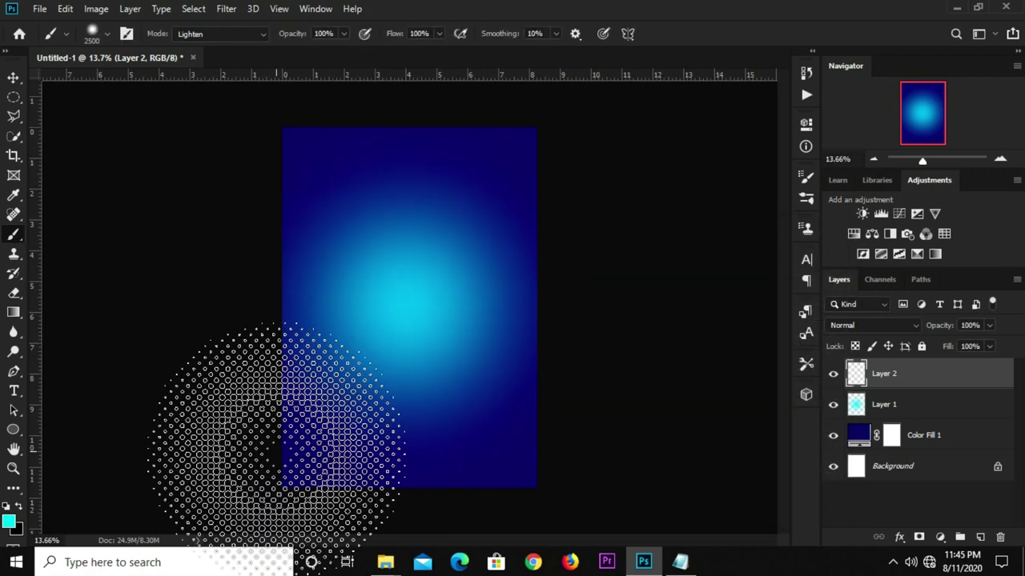
{"action": "scroll", "coordinate": [279, 362], "scroll_direction": "down", "scroll_amount": 1}
{"action": "key", "text": "v"}
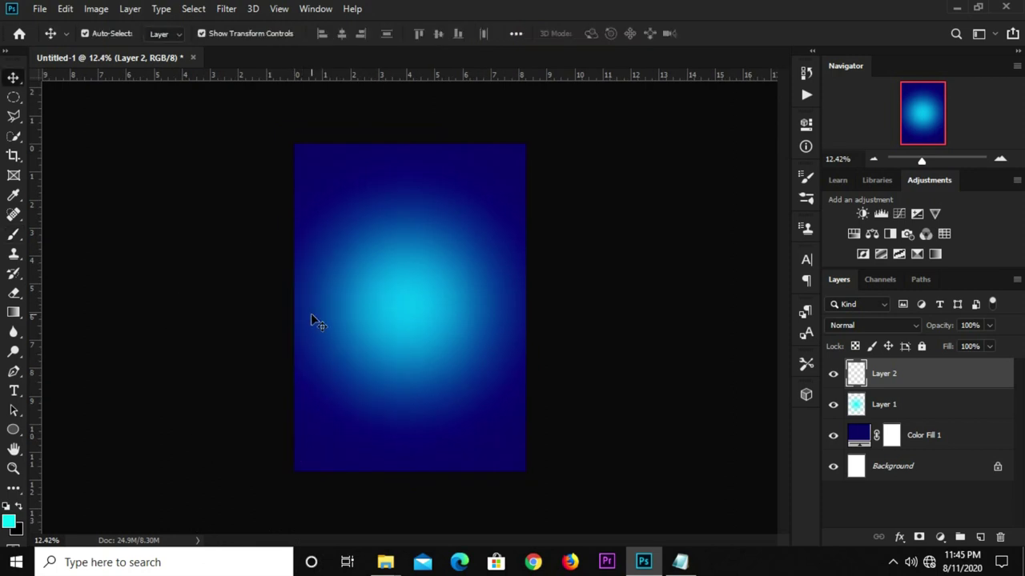
{"action": "left_click", "coordinate": [23, 234]}
{"action": "left_click", "coordinate": [71, 235]}
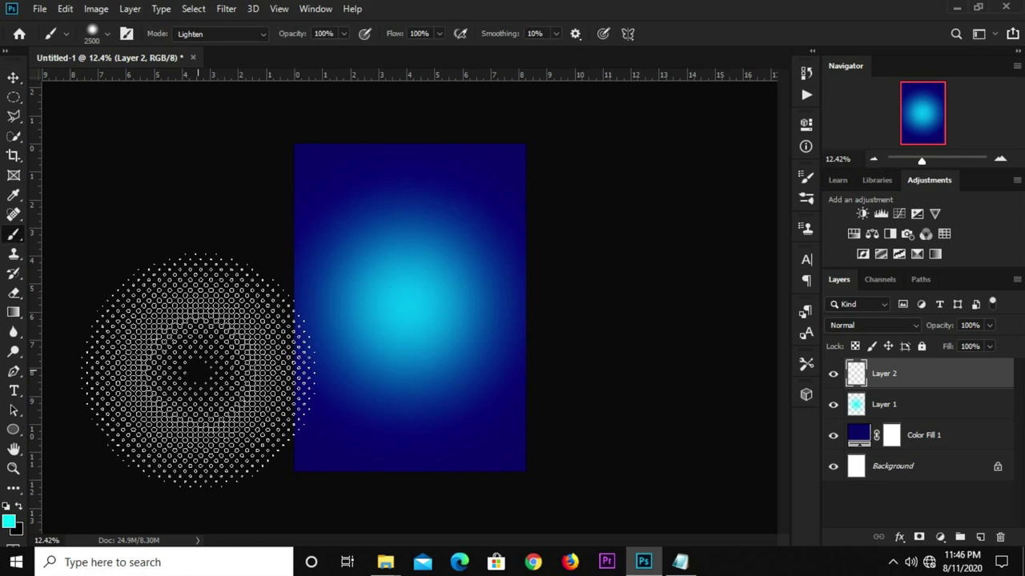
{"action": "key", "text": "bracketleft"}
{"action": "key", "text": "bracketleft"}
{"action": "key", "text": "bracketleft"}
{"action": "left_click", "coordinate": [288, 436]}
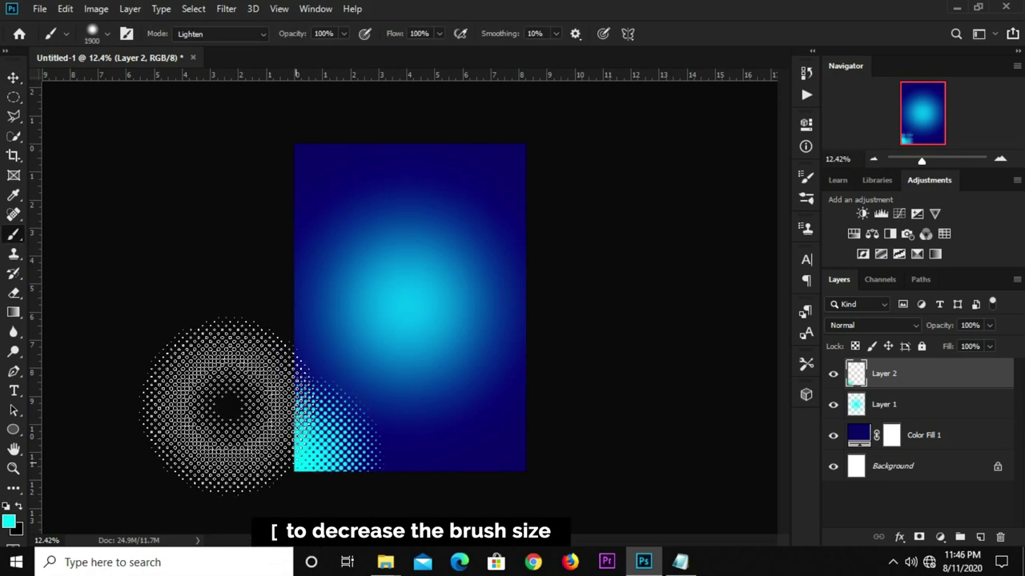
Blend Layer 2 in Overlay and enlarge the halftone to about 151%, shifting it slightly down-left.
{"action": "key", "text": "v"}
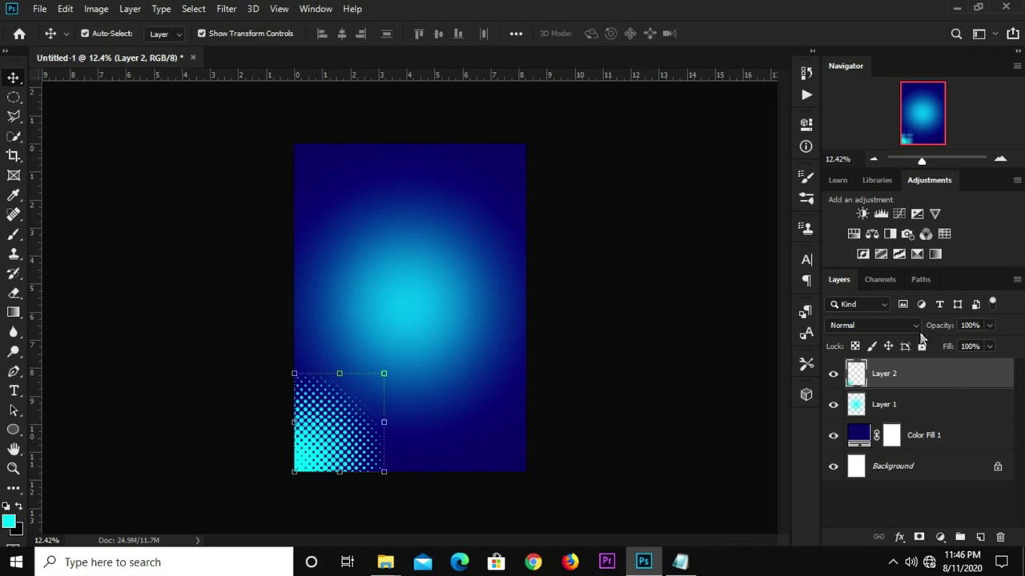
{"action": "left_click", "coordinate": [913, 326]}
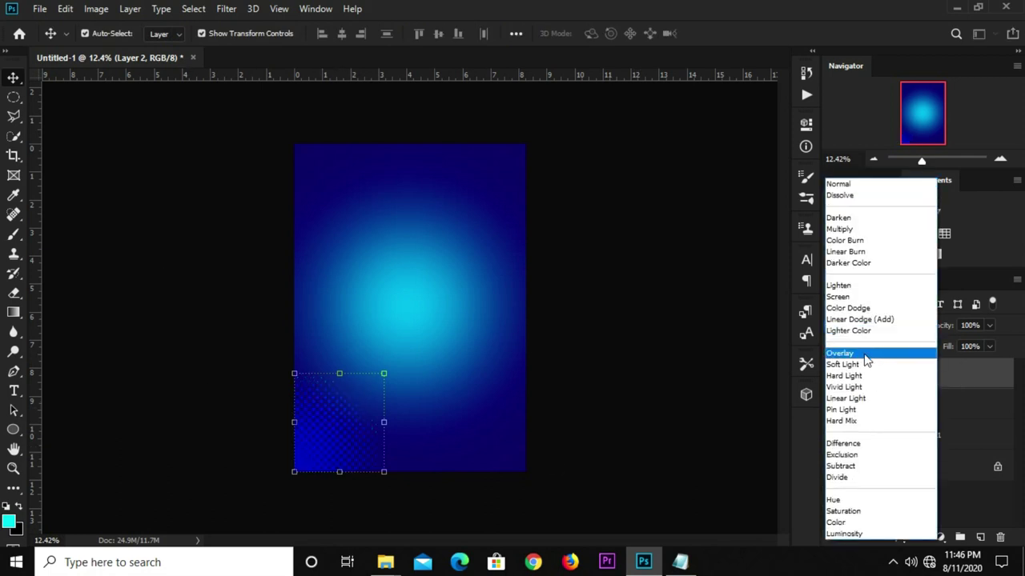
{"action": "left_click", "coordinate": [864, 357]}
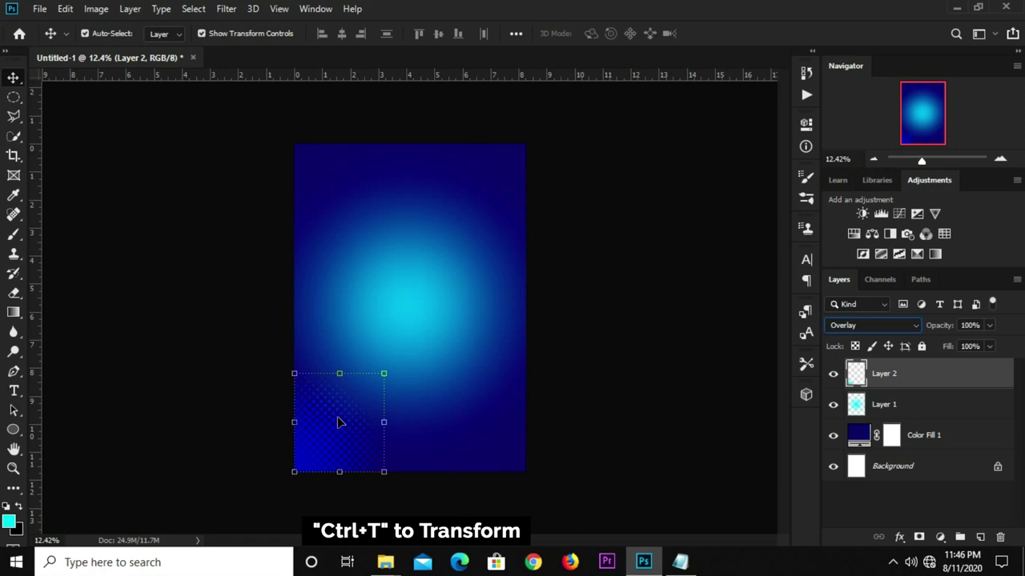
{"action": "key", "text": "ctrl+t"}
{"action": "left_click_drag", "start_coordinate": [384, 374], "coordinate": [430, 325]}
{"action": "left_click_drag", "start_coordinate": [377, 406], "coordinate": [371, 413]}
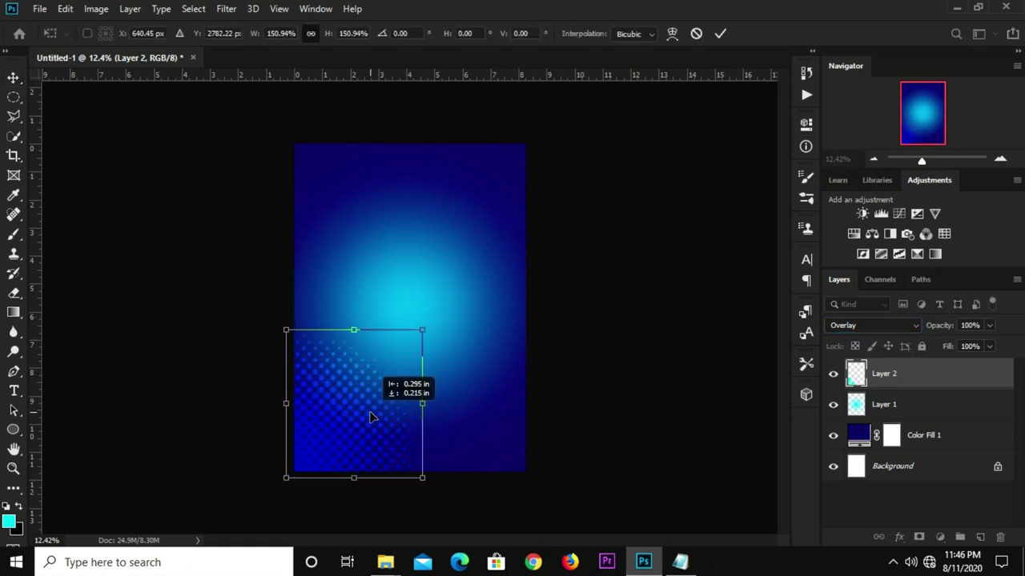
{"action": "key", "text": "Return"}
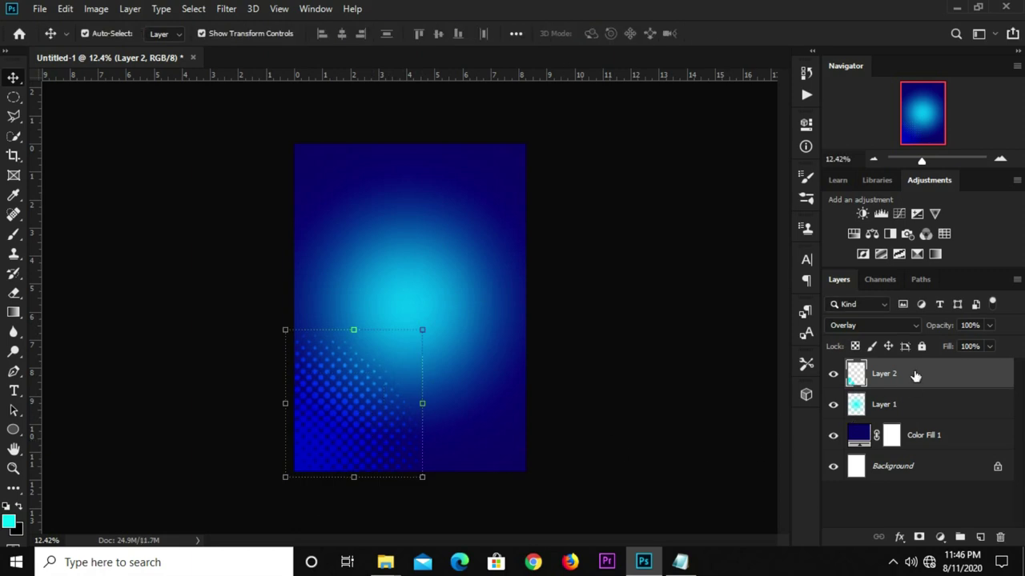
Lower the halftone opacity to 10%, enlarge it slightly, and deselect the layer.
{"action": "type", "text": "7"}
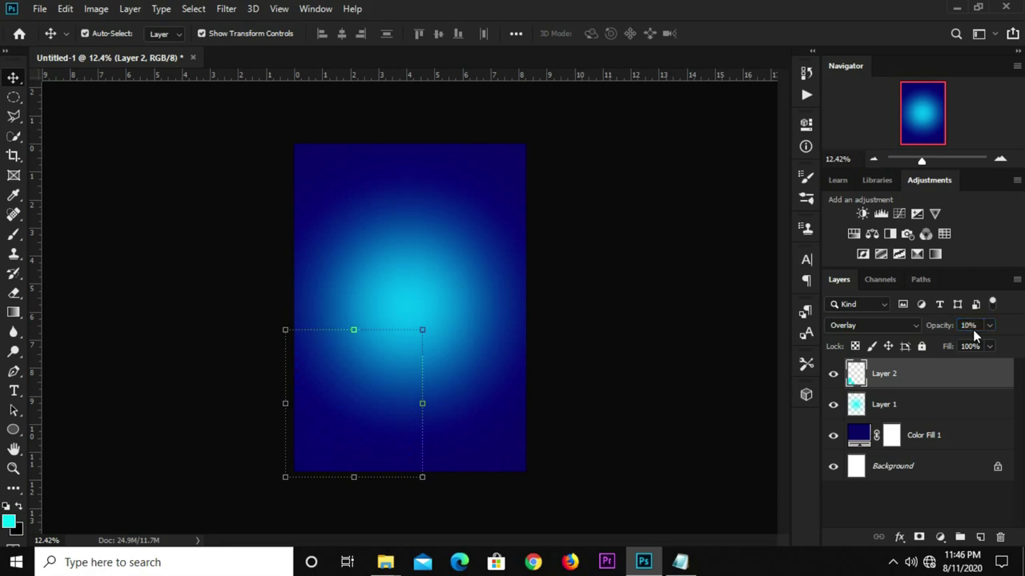
{"action": "left_click_drag", "start_coordinate": [290, 479], "coordinate": [281, 494]}
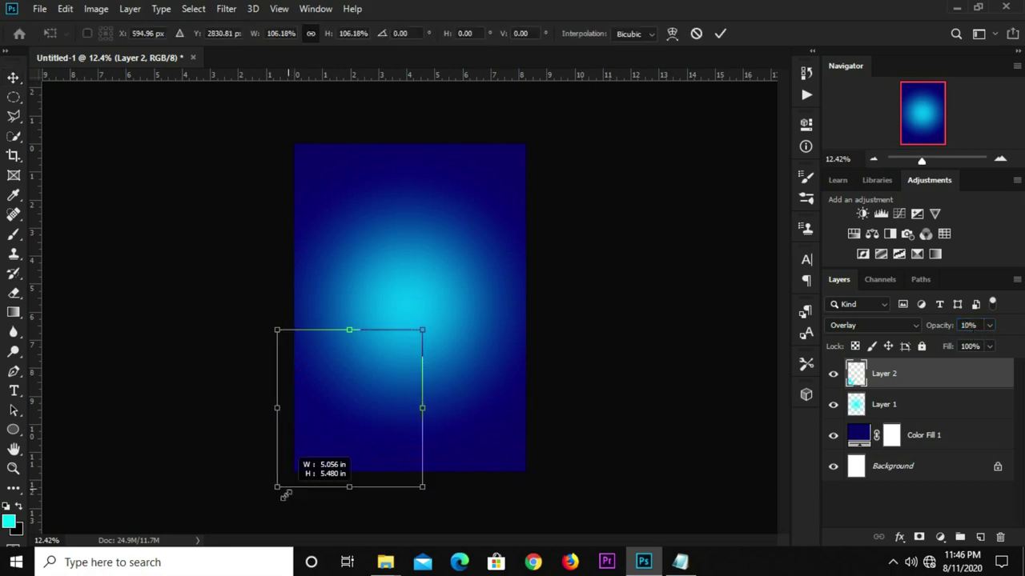
{"action": "key", "text": "Return"}
{"action": "left_click", "coordinate": [606, 402]}
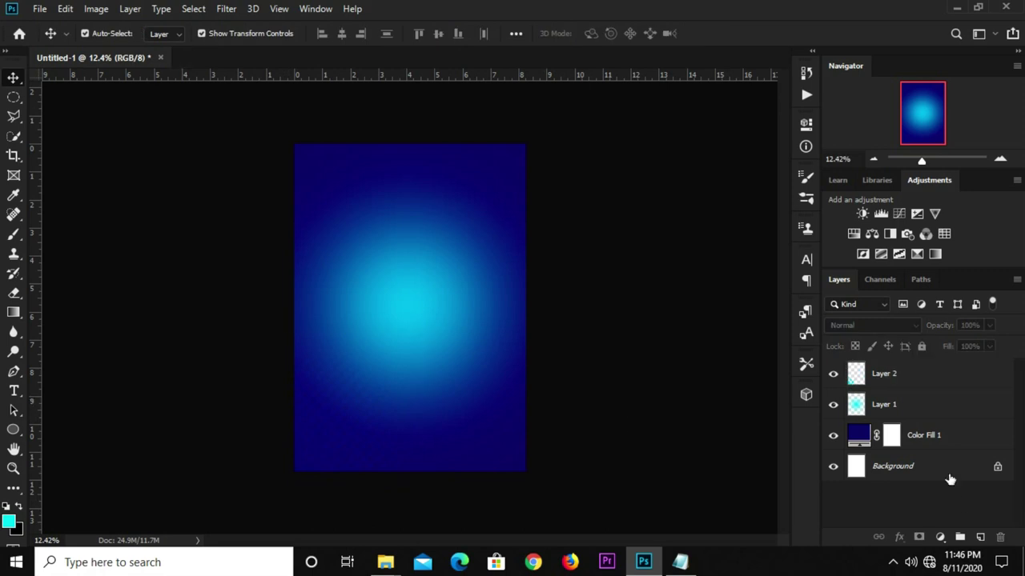
Add Layer 3 with a soft round brush tip and cyan foreground colour.
{"action": "left_click", "coordinate": [981, 537]}
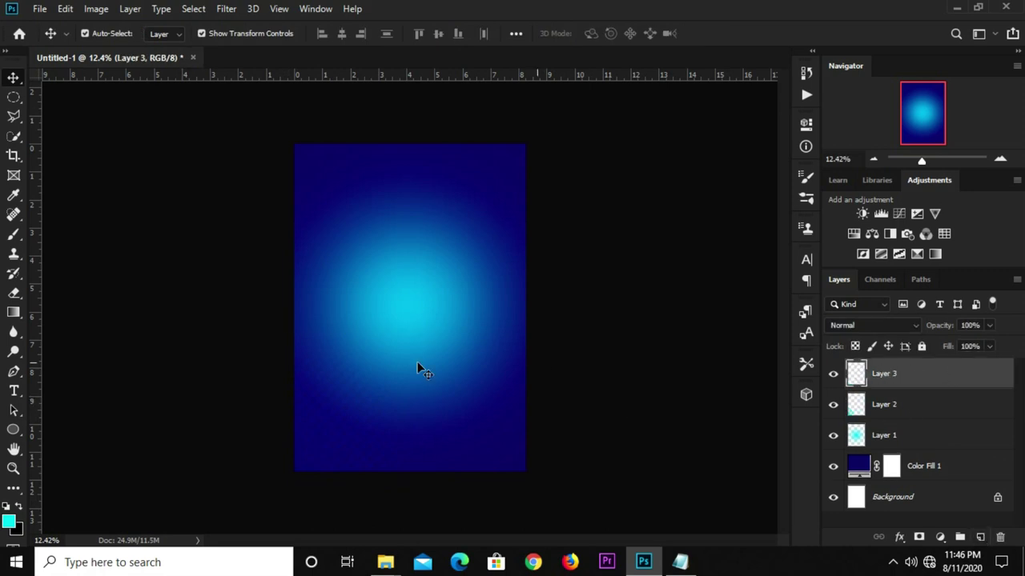
{"action": "right_click", "coordinate": [23, 235]}
{"action": "left_click", "coordinate": [64, 236]}
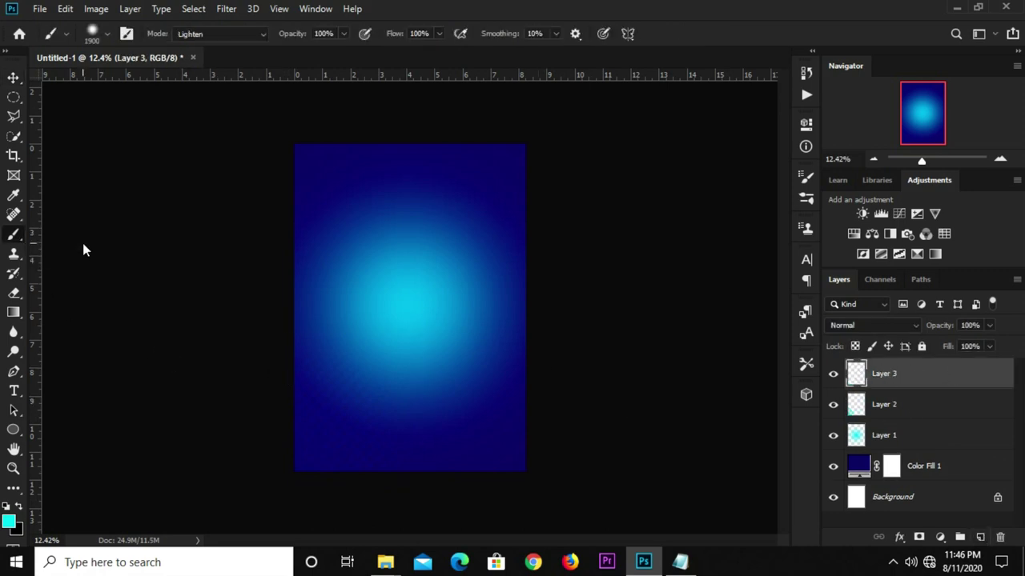
{"action": "left_click", "coordinate": [808, 178]}
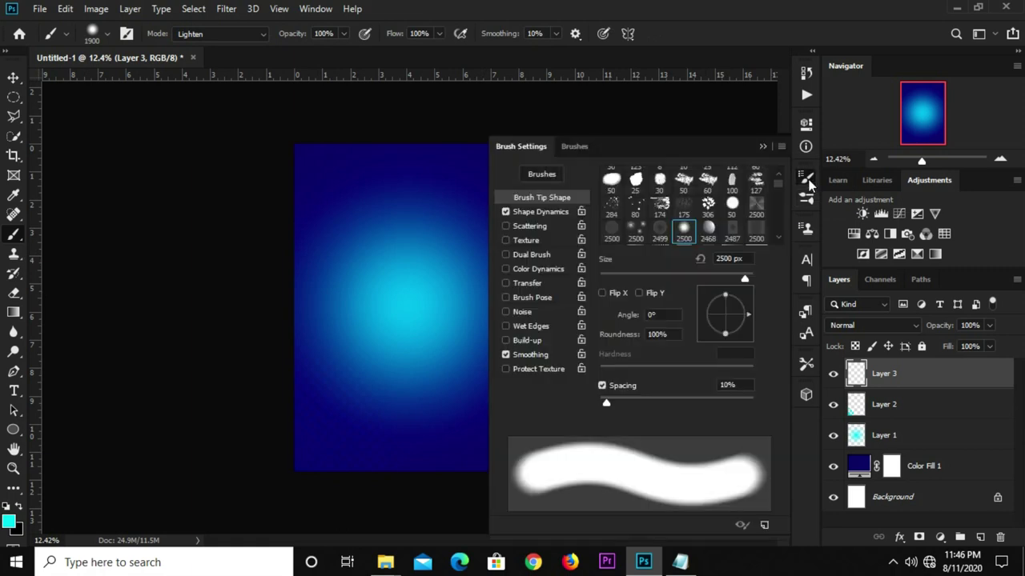
{"action": "scroll", "coordinate": [635, 198], "scroll_direction": "up", "scroll_amount": 2}
{"action": "left_click", "coordinate": [613, 176]}
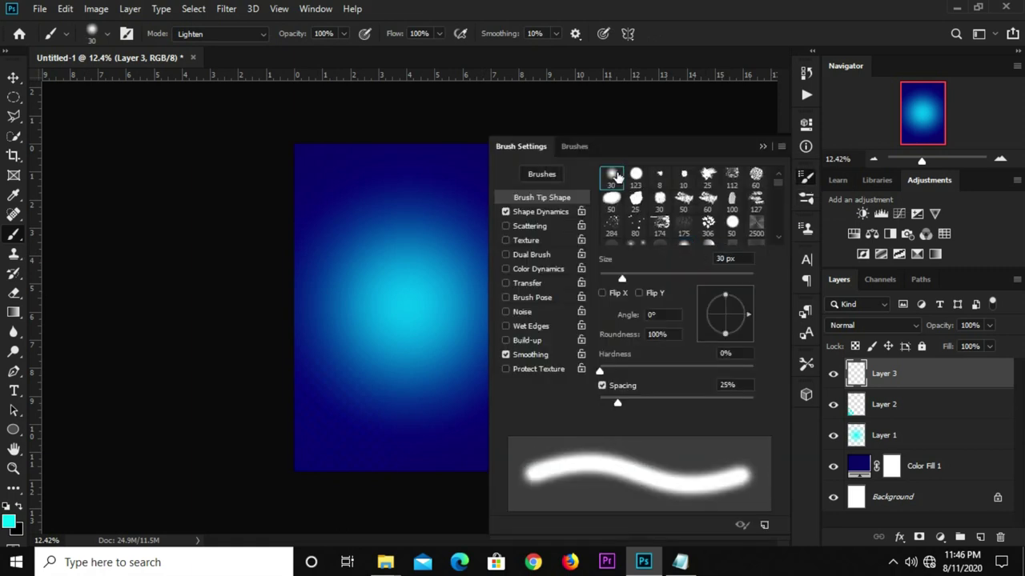
{"action": "left_click", "coordinate": [761, 147]}
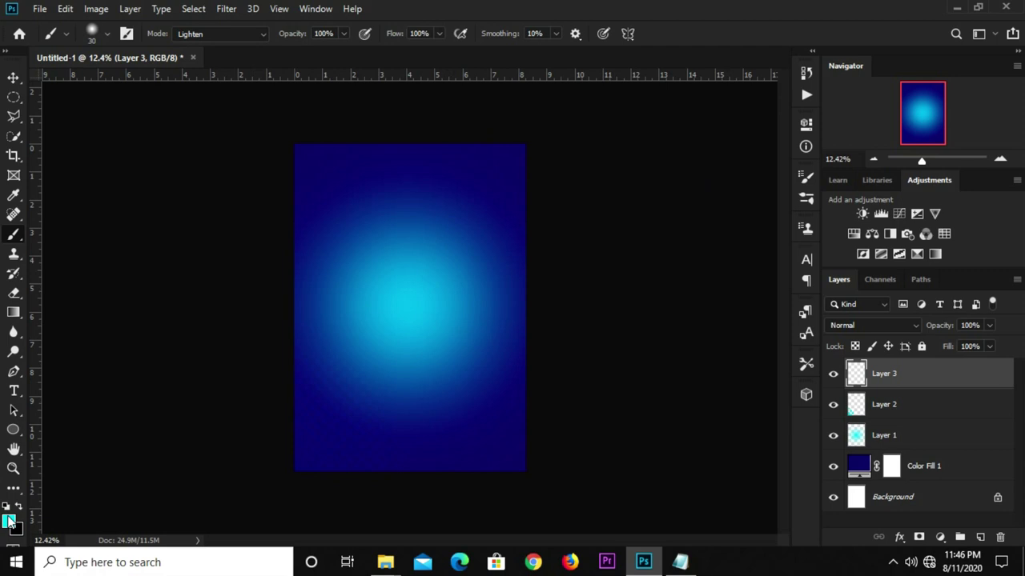
{"action": "left_click", "coordinate": [9, 522]}
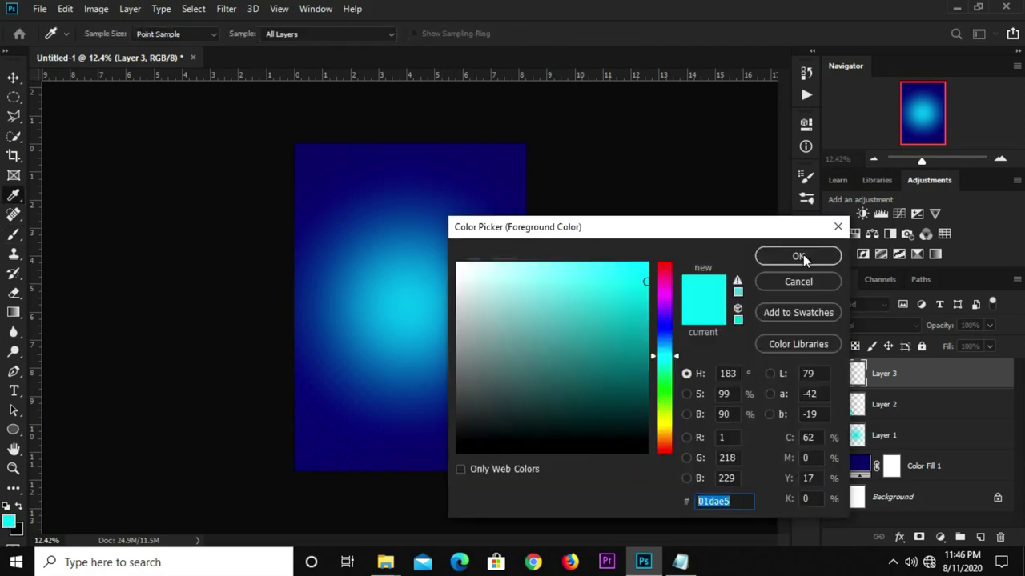
{"action": "left_click", "coordinate": [801, 256]}
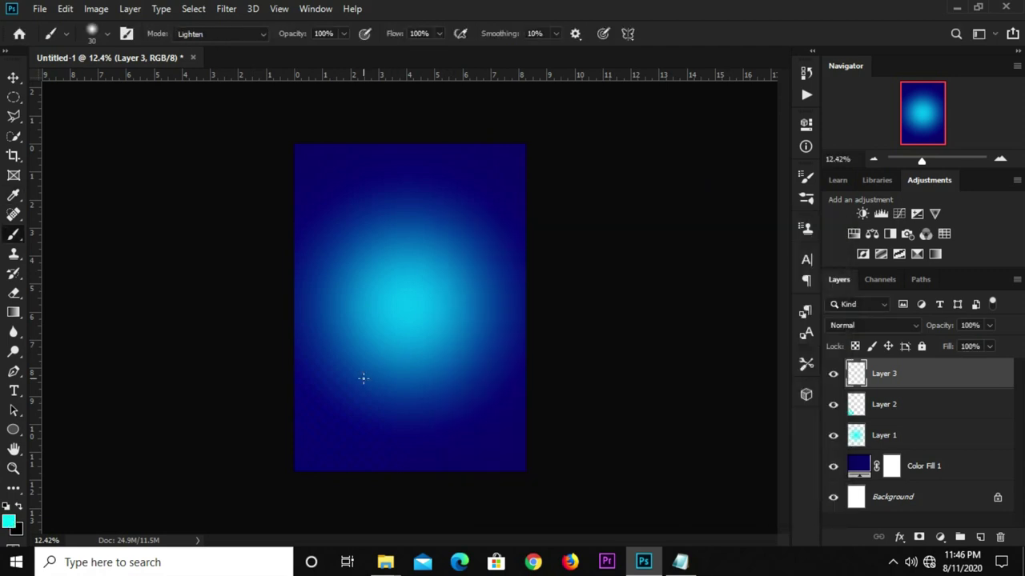
Enlarge the brush to about 1029 px and paint a soft cyan glow in the lower-left.
{"action": "left_click_drag", "start_coordinate": [363, 377], "coordinate": [390, 377]}
{"action": "left_click_drag", "start_coordinate": [341, 419], "coordinate": [368, 417]}
{"action": "right_click", "coordinate": [368, 417]}
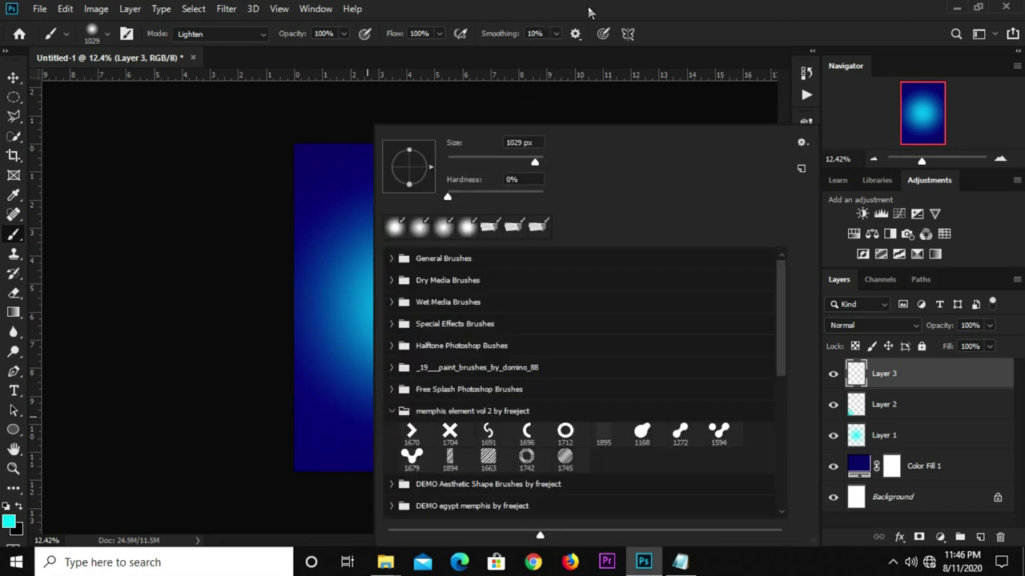
{"action": "left_click", "coordinate": [391, 347]}
{"action": "left_click", "coordinate": [341, 423]}
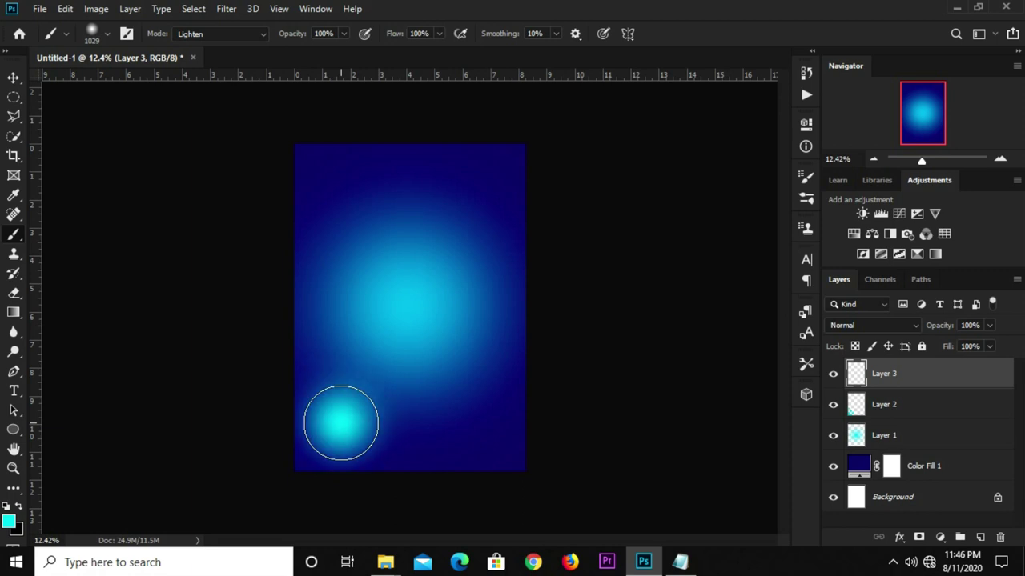
Scale the Layer 3 glow to about 143% and move it down and left.
{"action": "key", "text": "v"}
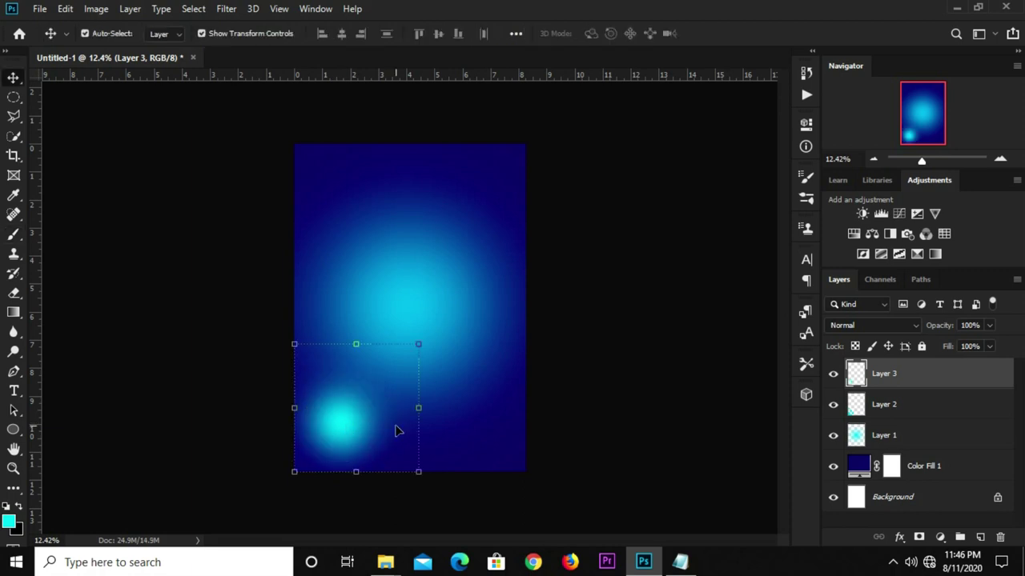
{"action": "key", "text": "ctrl+t"}
{"action": "left_click_drag", "start_coordinate": [419, 349], "coordinate": [472, 290]}
{"action": "left_click_drag", "start_coordinate": [378, 408], "coordinate": [363, 428]}
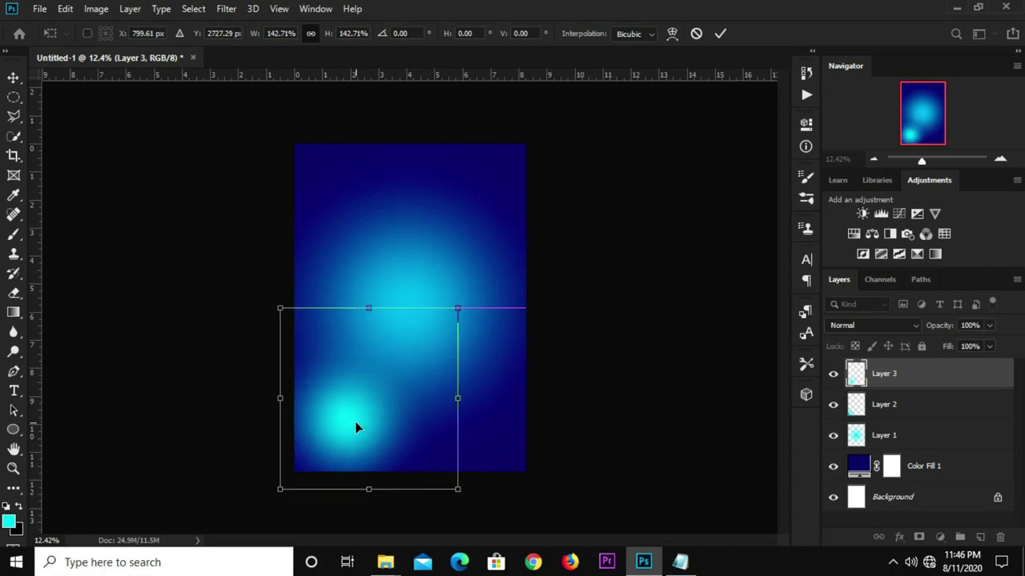
{"action": "key", "text": "Return"}
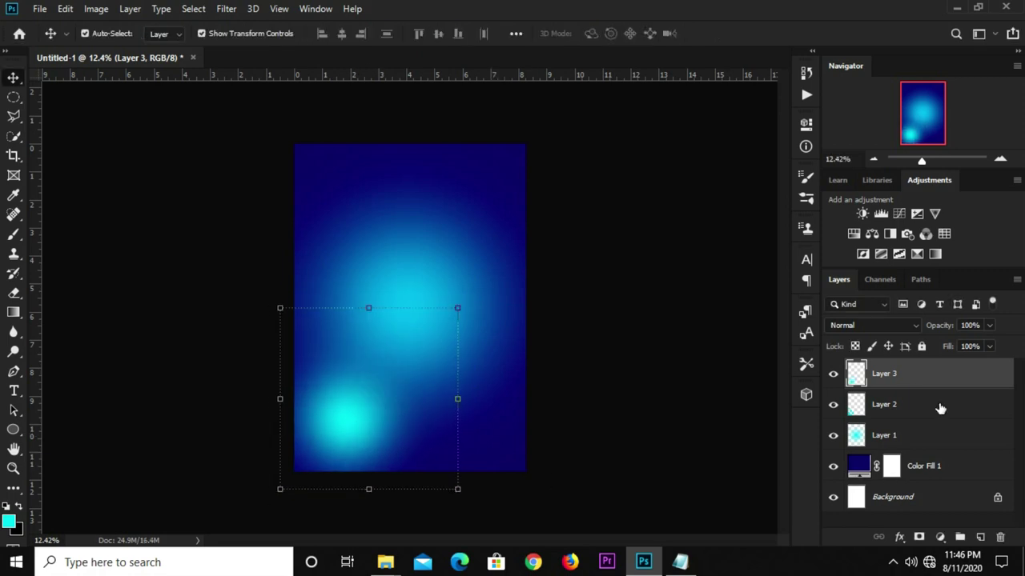
Blend the glow in Screen at 45% opacity, nudge it slightly, and deselect layers.
{"action": "left_click", "coordinate": [882, 329]}
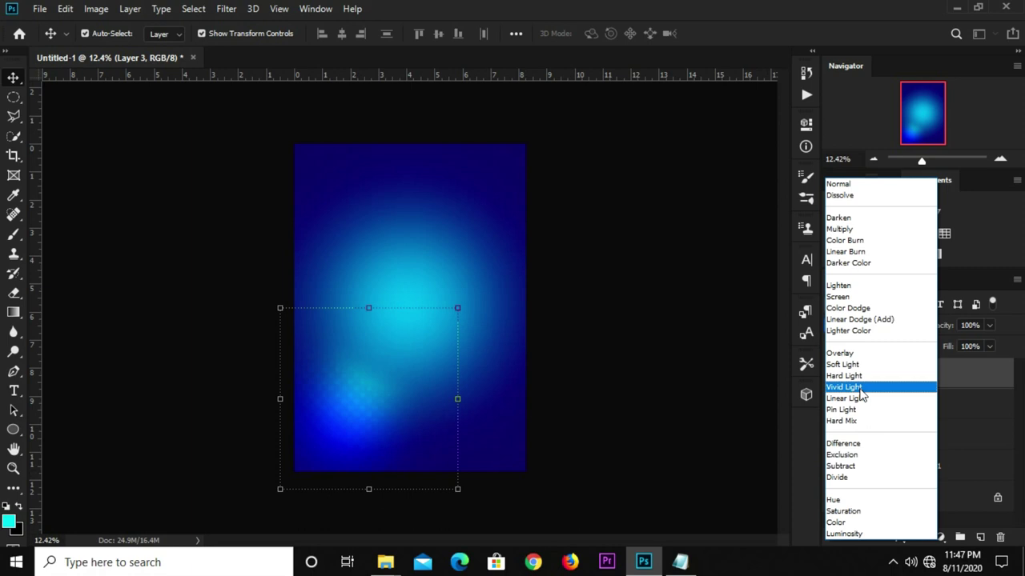
{"action": "left_click", "coordinate": [852, 297]}
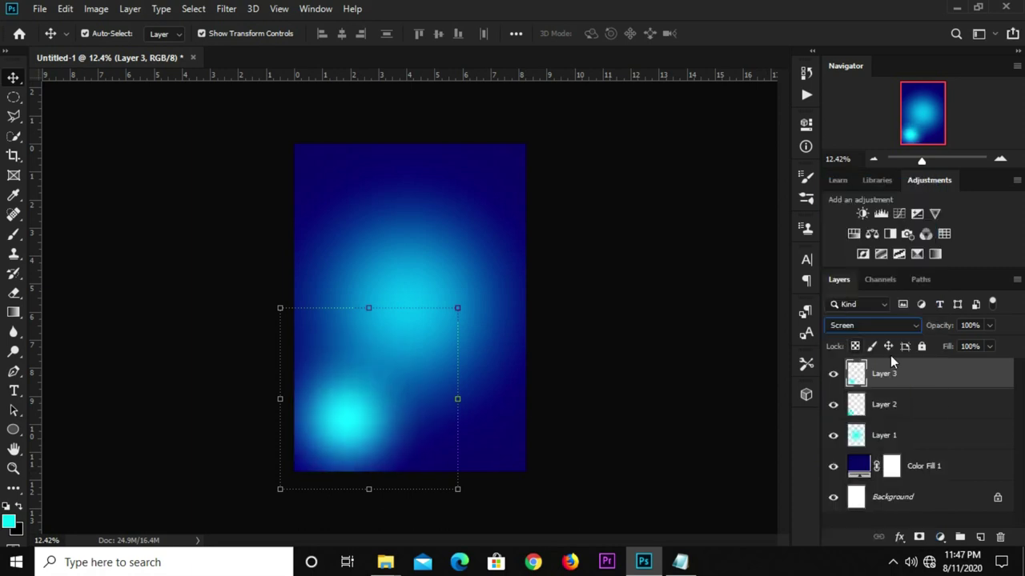
{"action": "key", "text": "ctrl"}
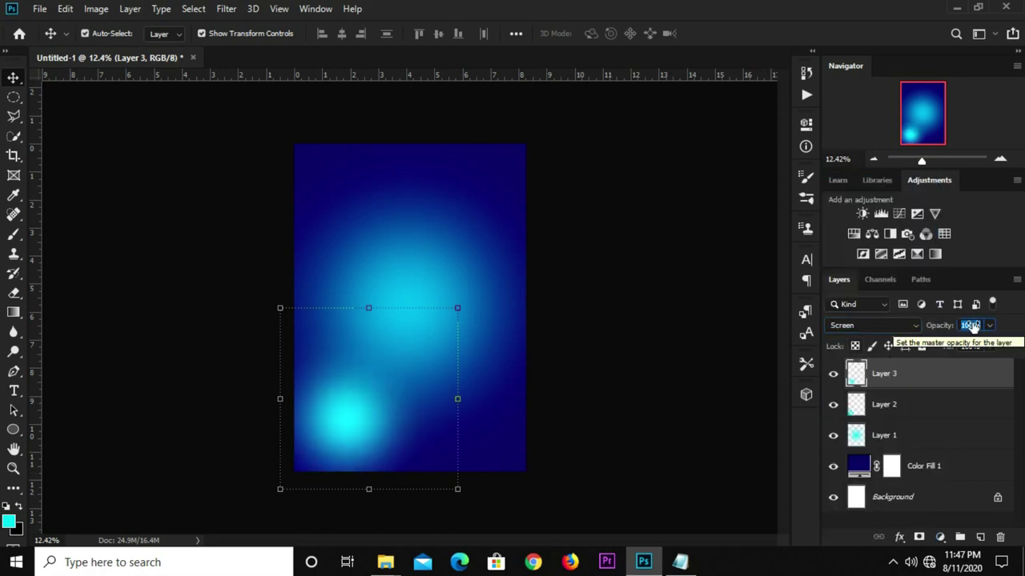
{"action": "type", "text": "45"}
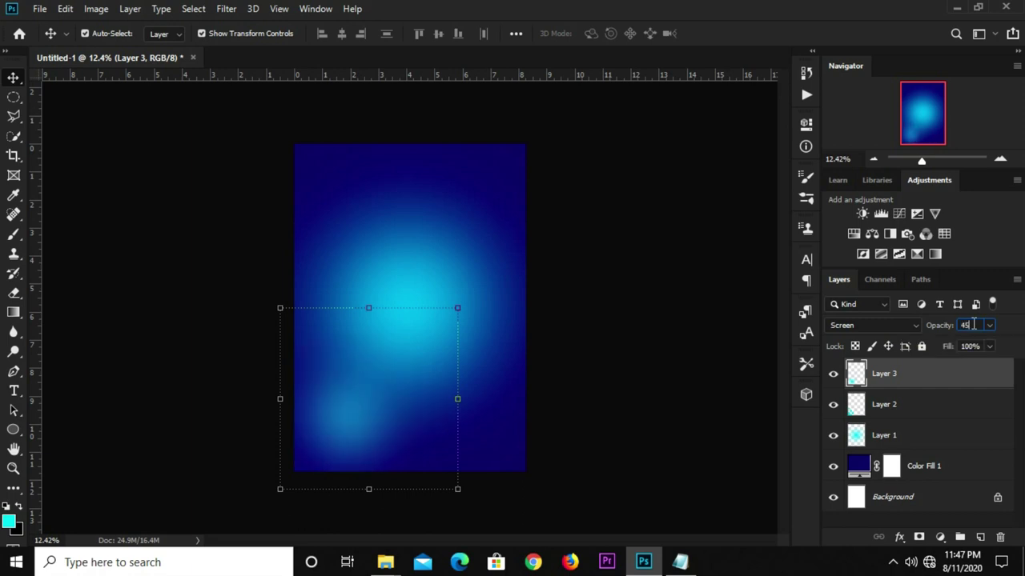
{"action": "key", "text": "Return"}
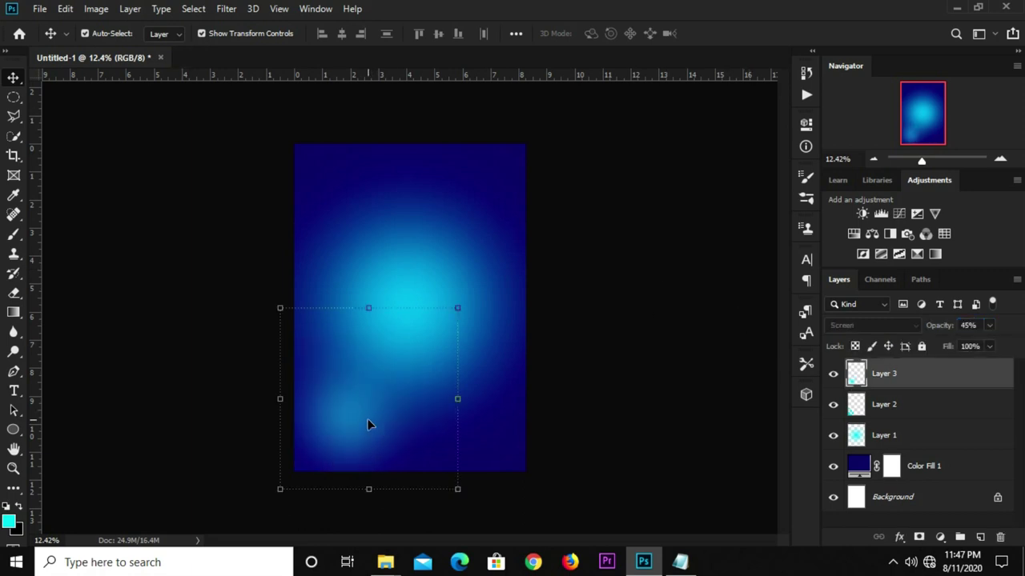
{"action": "left_click_drag", "start_coordinate": [363, 425], "coordinate": [372, 430]}
{"action": "left_click", "coordinate": [670, 400]}
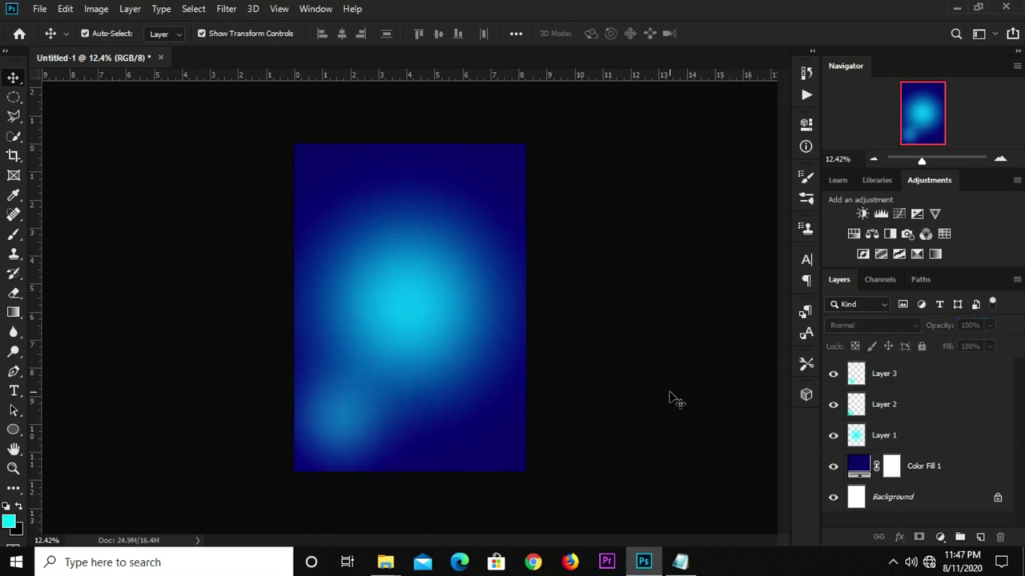
Copy the city skyline from recent file music file.psd and paste it into Untitled-1.
{"action": "left_click", "coordinate": [37, 12]}
{"action": "mouse_move", "coordinate": [69, 98]}
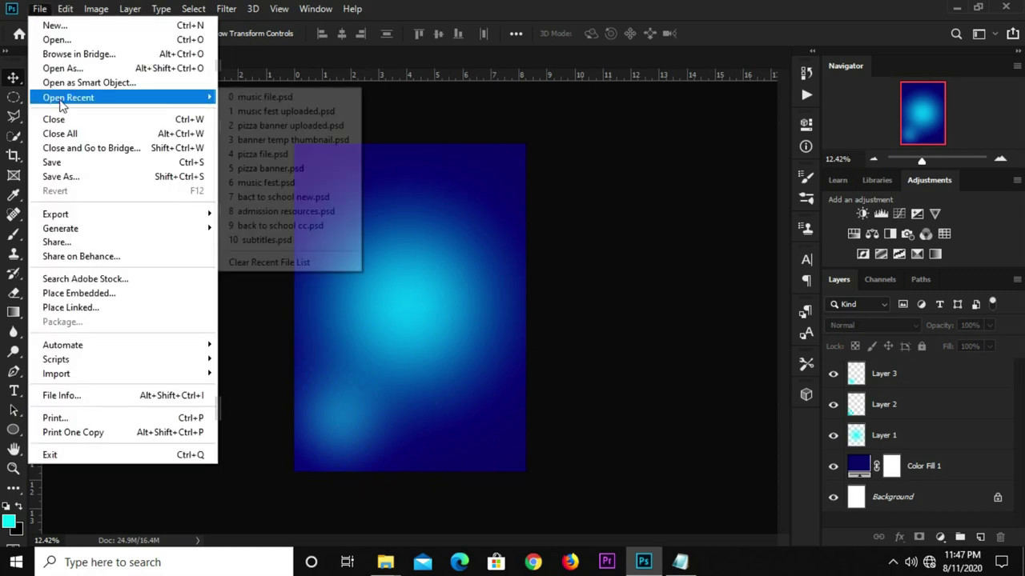
{"action": "left_click", "coordinate": [288, 98]}
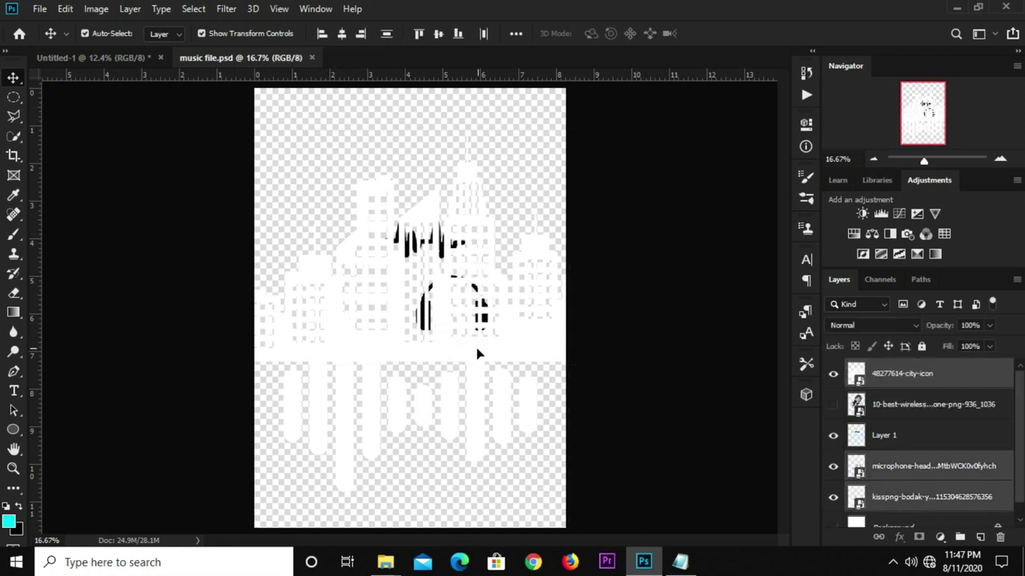
{"action": "left_click_drag", "start_coordinate": [476, 354], "coordinate": [510, 358]}
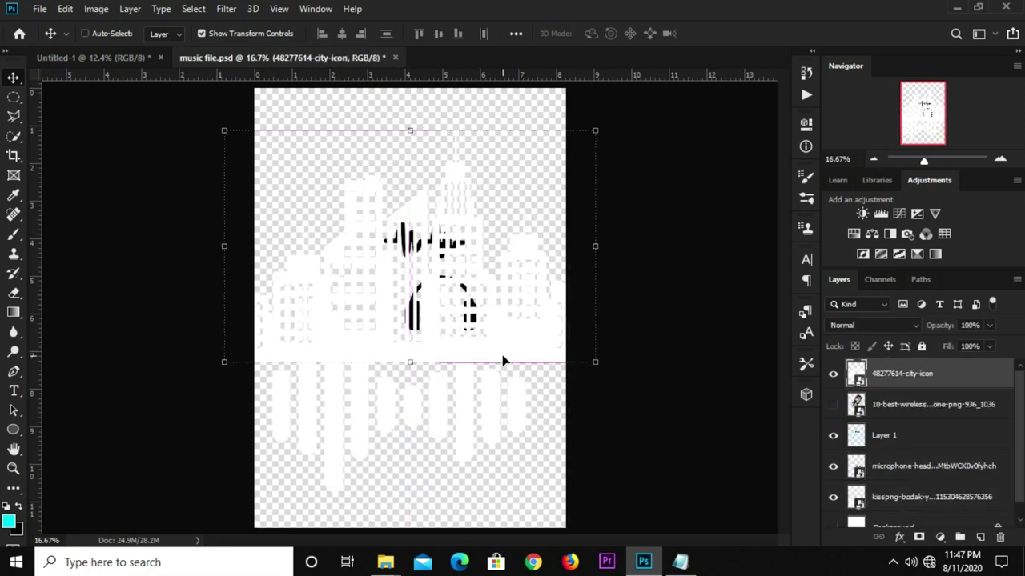
{"action": "left_click_drag", "start_coordinate": [510, 358], "coordinate": [507, 361]}
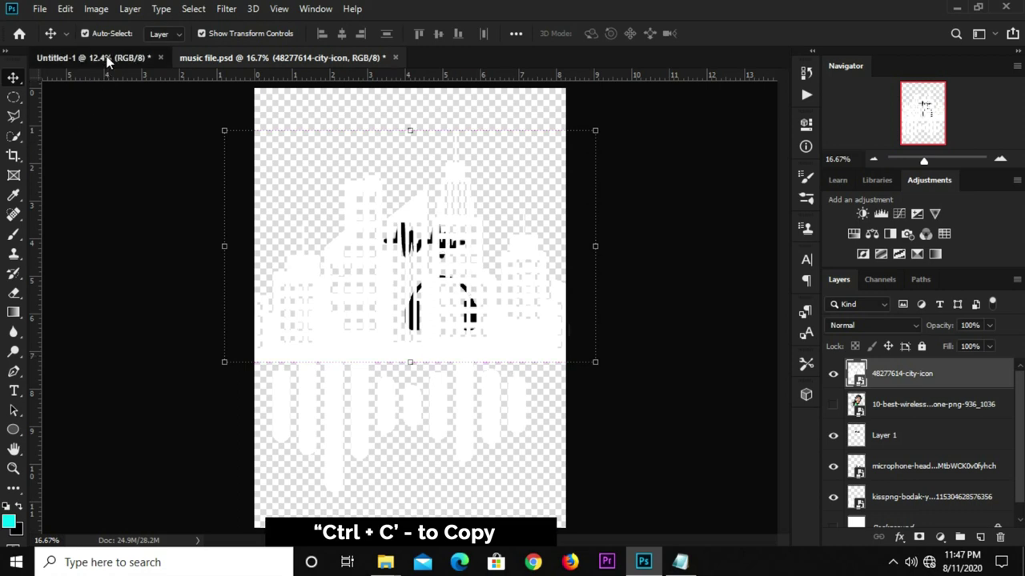
{"action": "left_click", "coordinate": [100, 58]}
{"action": "key", "text": "ctrl+v"}
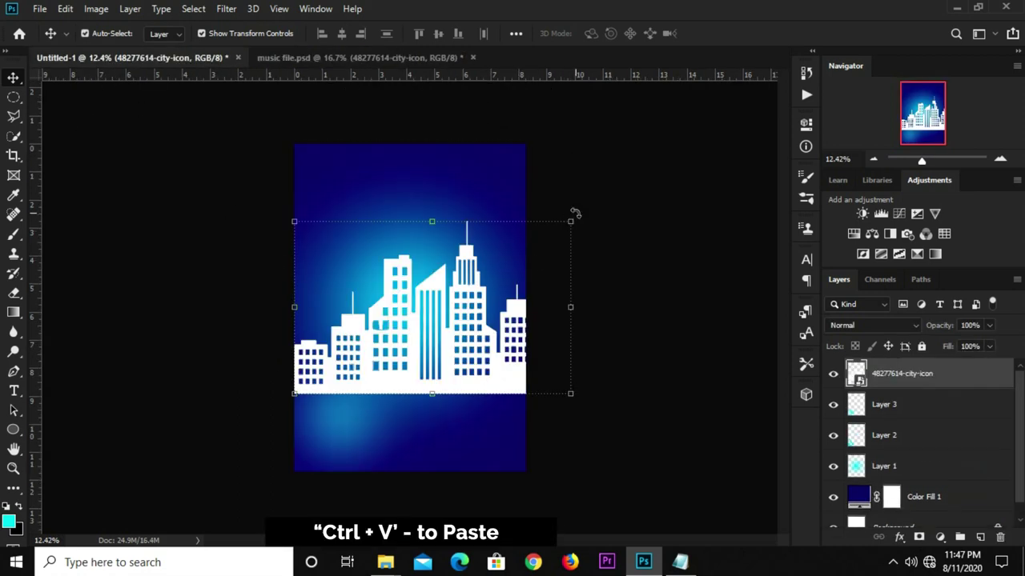
Scale the skyline to about 87%, blend it as Overlay, and move it below Layer 1.
{"action": "mouse_move", "coordinate": [572, 218]}
{"action": "left_mouse_down"}
{"action": "mouse_move", "coordinate": [515, 278]}
{"action": "mouse_move", "coordinate": [549, 263]}
{"action": "left_mouse_up"}
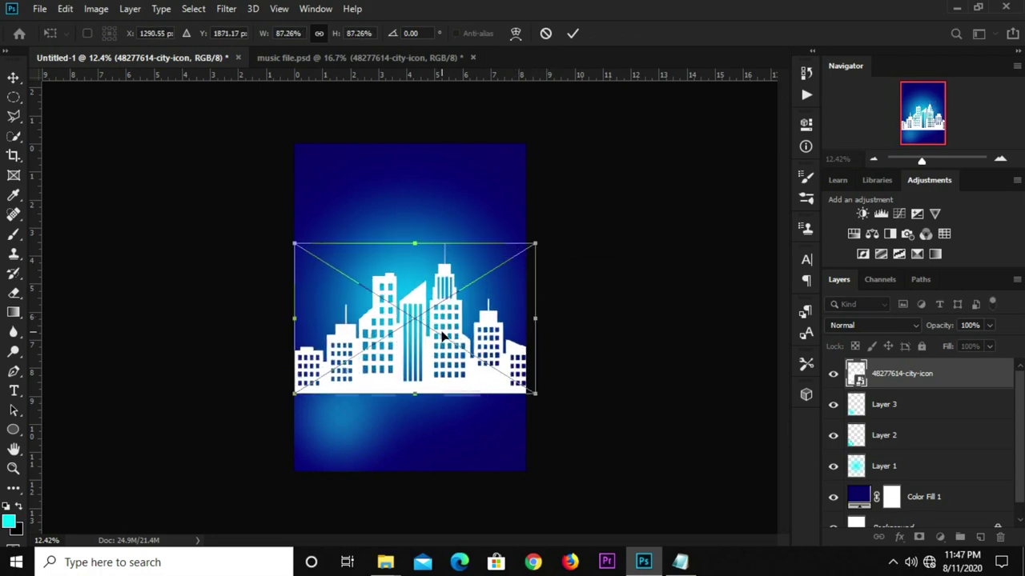
{"action": "left_click_drag", "start_coordinate": [442, 337], "coordinate": [442, 351]}
{"action": "key", "text": "Return"}
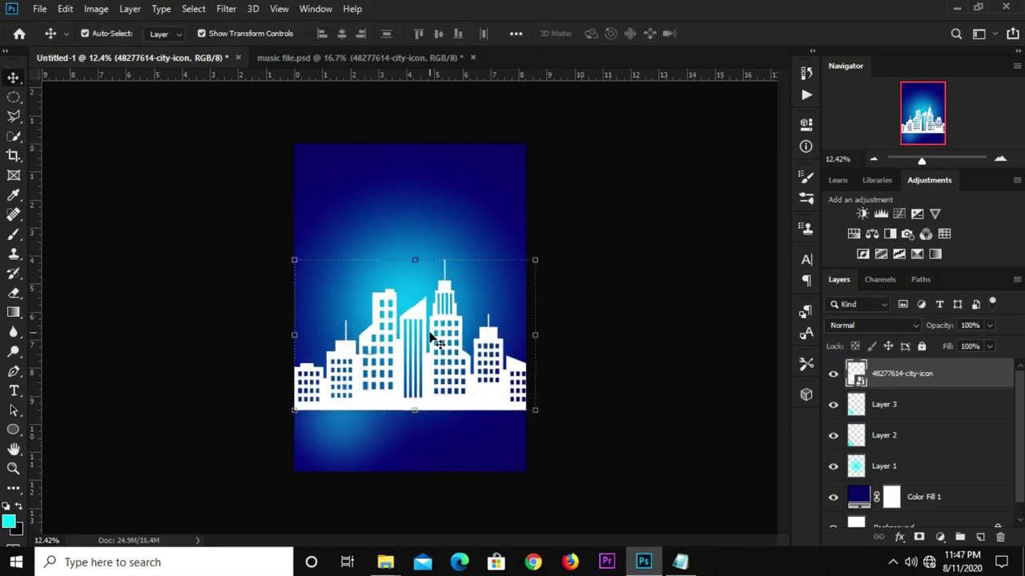
{"action": "left_click", "coordinate": [881, 326]}
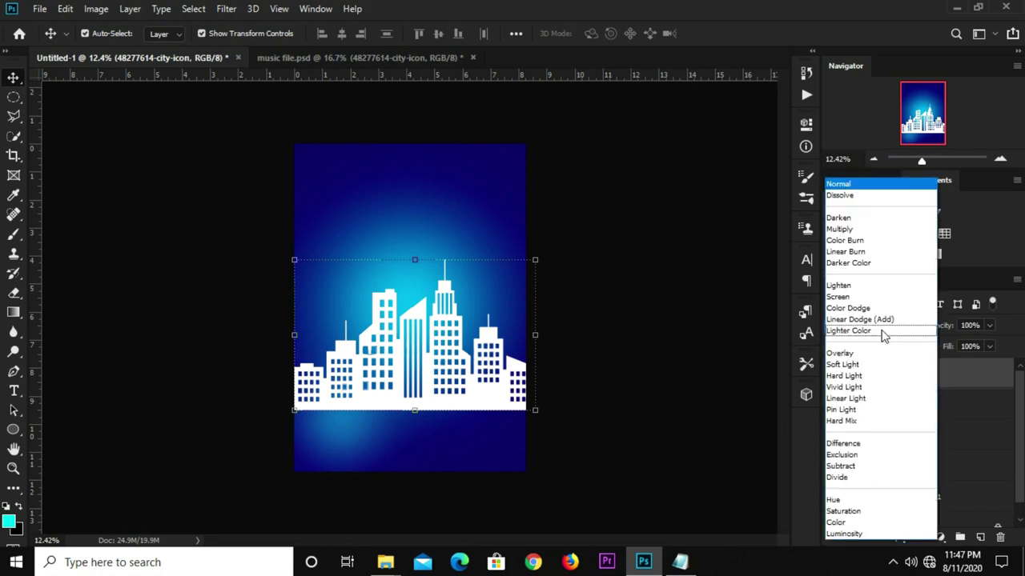
{"action": "left_click", "coordinate": [874, 354]}
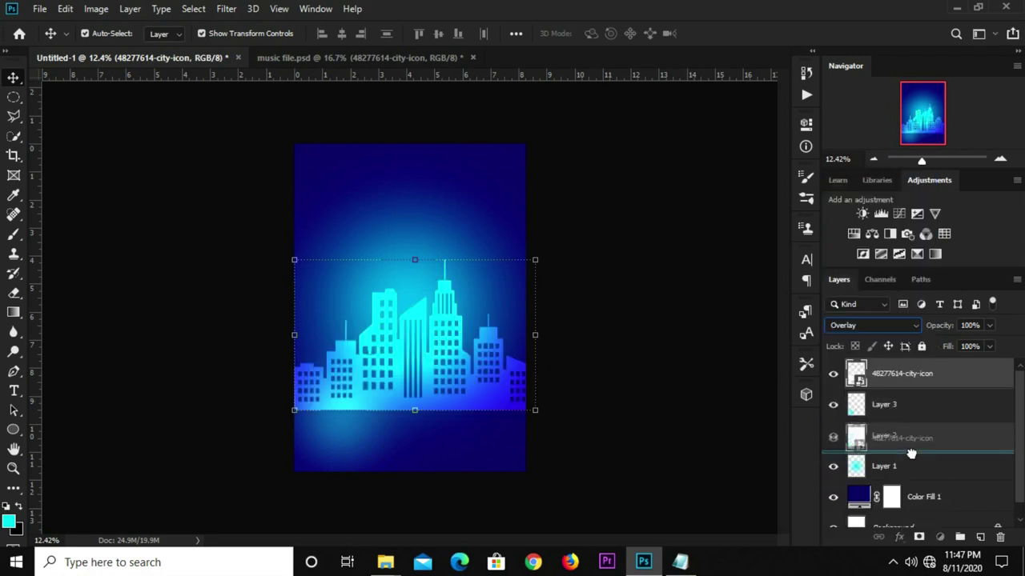
{"action": "left_click_drag", "start_coordinate": [907, 390], "coordinate": [904, 480]}
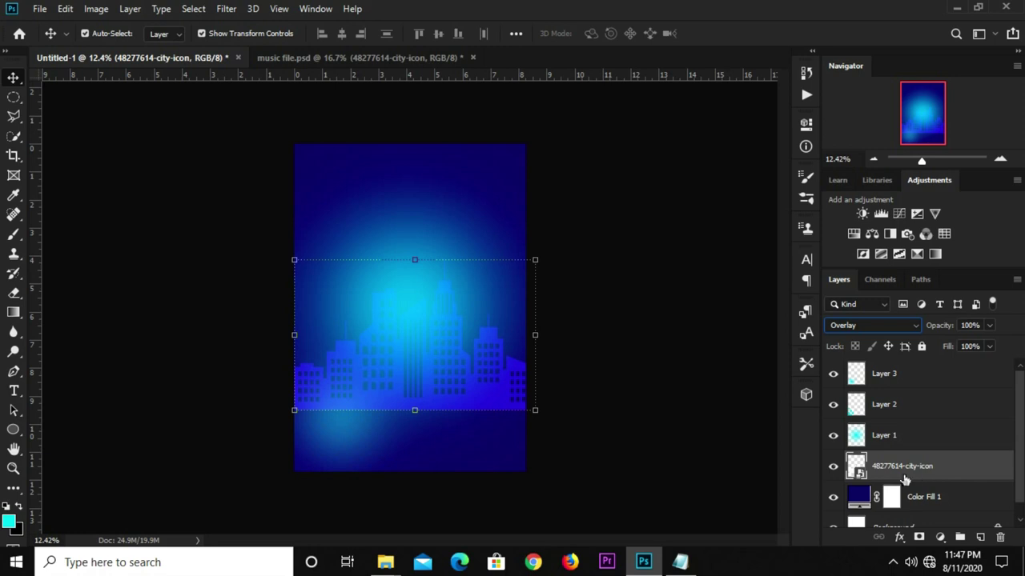
Add a layer mask to the skyline and set up a Foreground to Transparent gradient.
{"action": "left_click", "coordinate": [918, 537]}
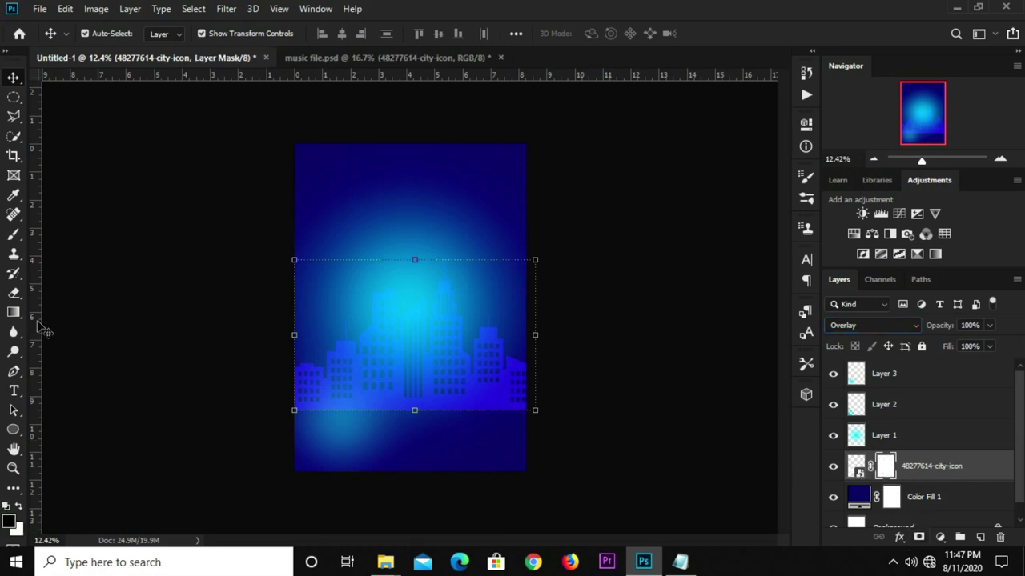
{"action": "left_click", "coordinate": [13, 312]}
{"action": "left_click", "coordinate": [89, 314]}
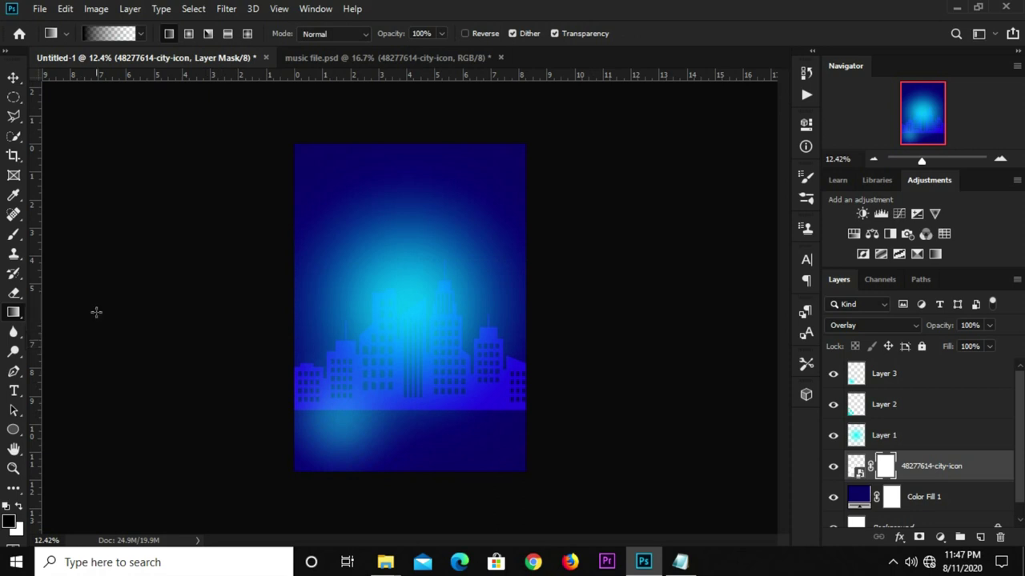
{"action": "left_click", "coordinate": [112, 33]}
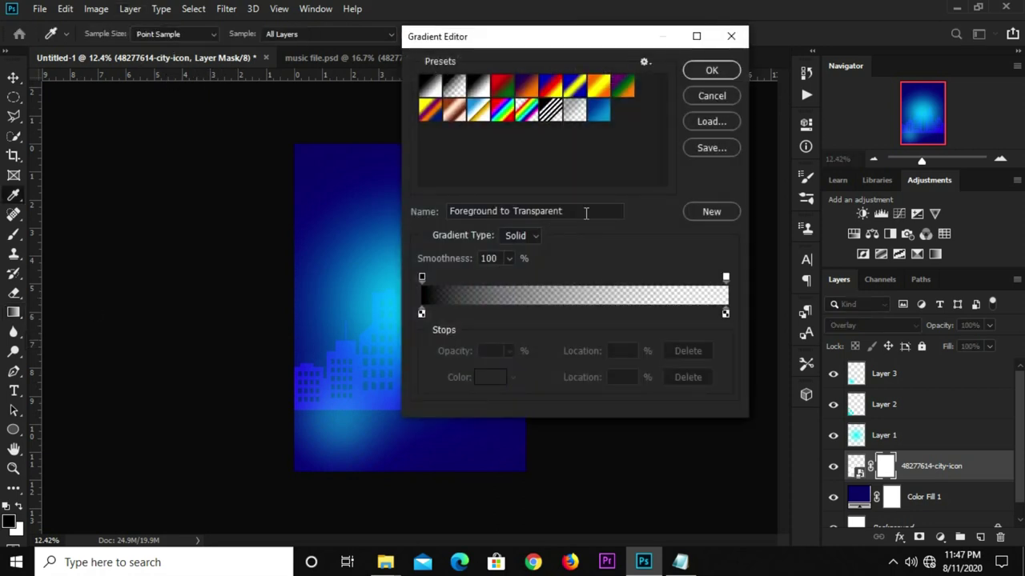
{"action": "left_click_drag", "start_coordinate": [585, 213], "coordinate": [422, 206]}
{"action": "left_click", "coordinate": [710, 71]}
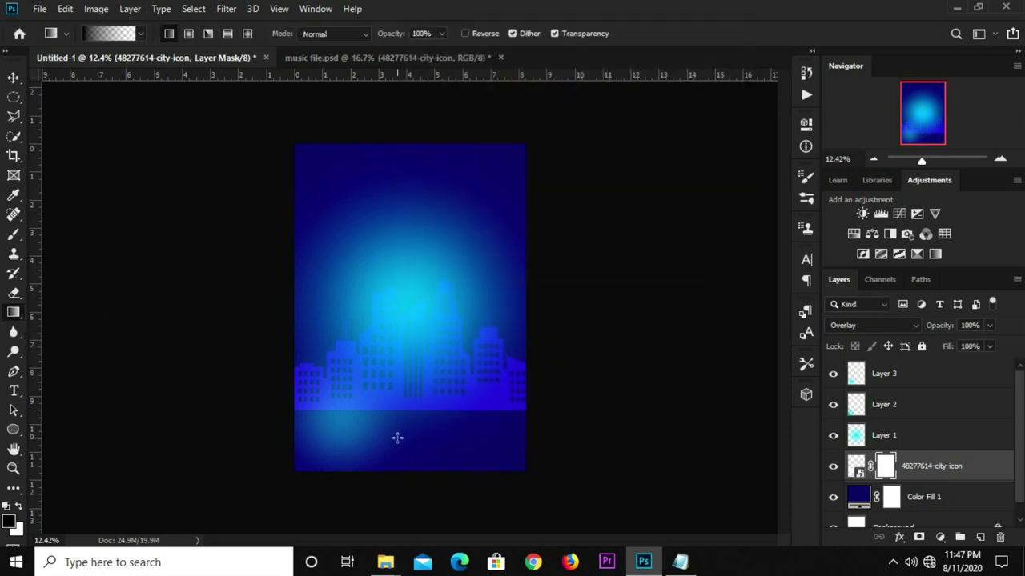
Fade the skyline's bottom edge with an upward mask gradient, lower its opacity, and deselect.
{"action": "left_click_drag", "start_coordinate": [411, 432], "coordinate": [406, 411]}
{"action": "left_click_drag", "start_coordinate": [410, 454], "coordinate": [410, 399]}
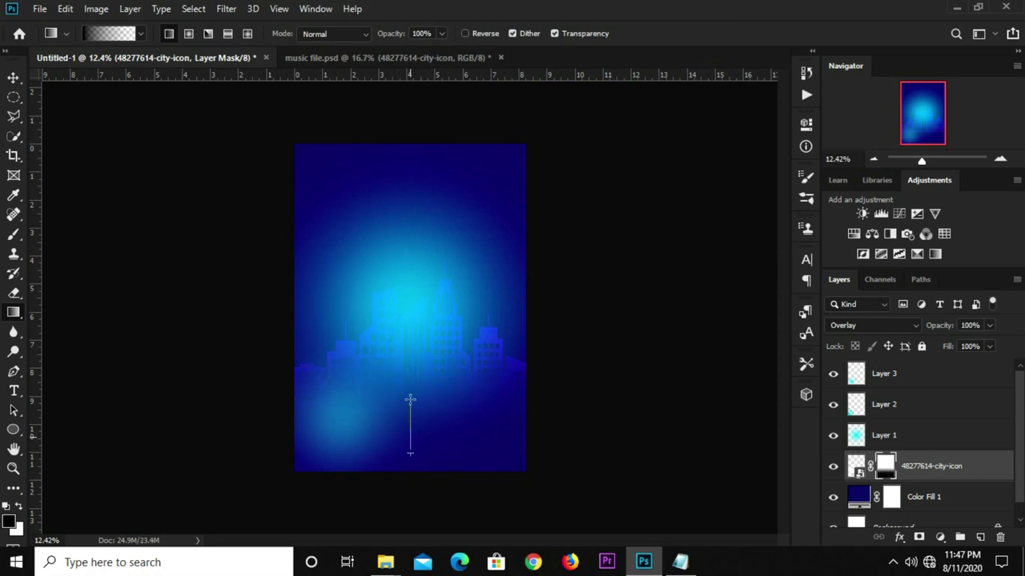
{"action": "left_click_drag", "start_coordinate": [409, 468], "coordinate": [415, 356]}
{"action": "key", "text": "v"}
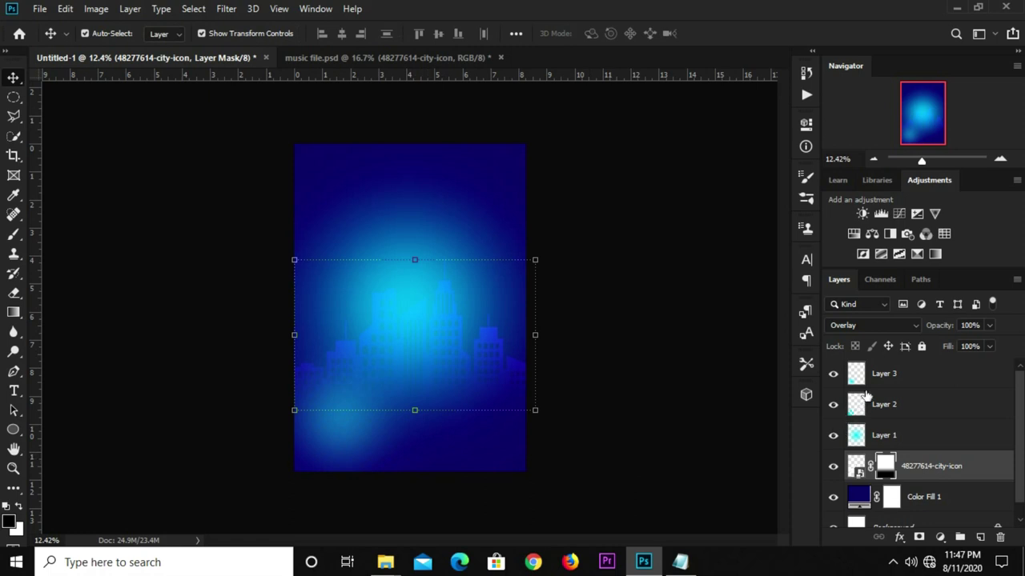
{"action": "type", "text": "24"}
{"action": "left_click", "coordinate": [617, 340]}
In music file.psd, hide the city icon and drag the sound-wave bars into Untitled-1.
{"action": "key", "text": "ctrl+0"}
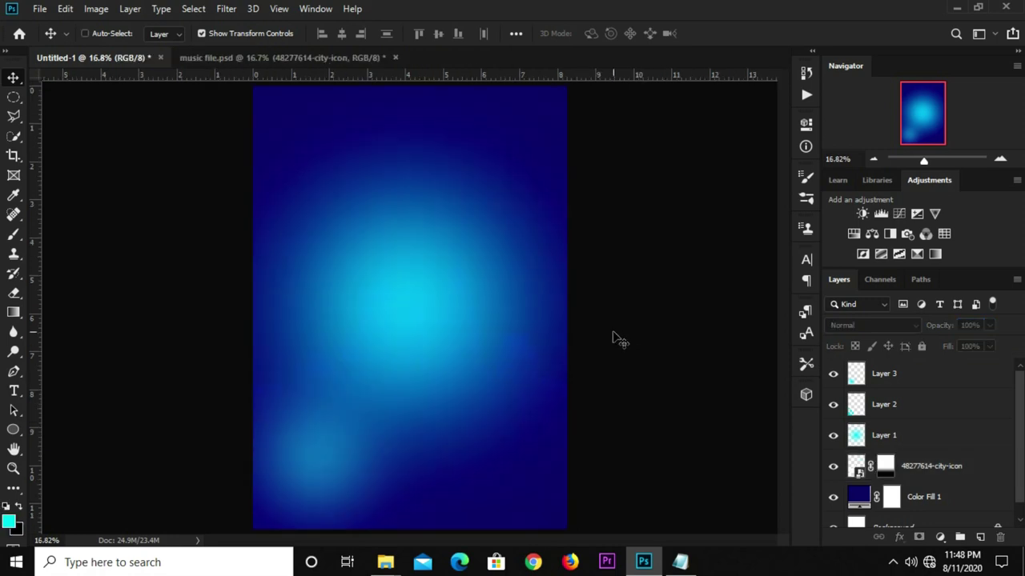
{"action": "left_click", "coordinate": [217, 57]}
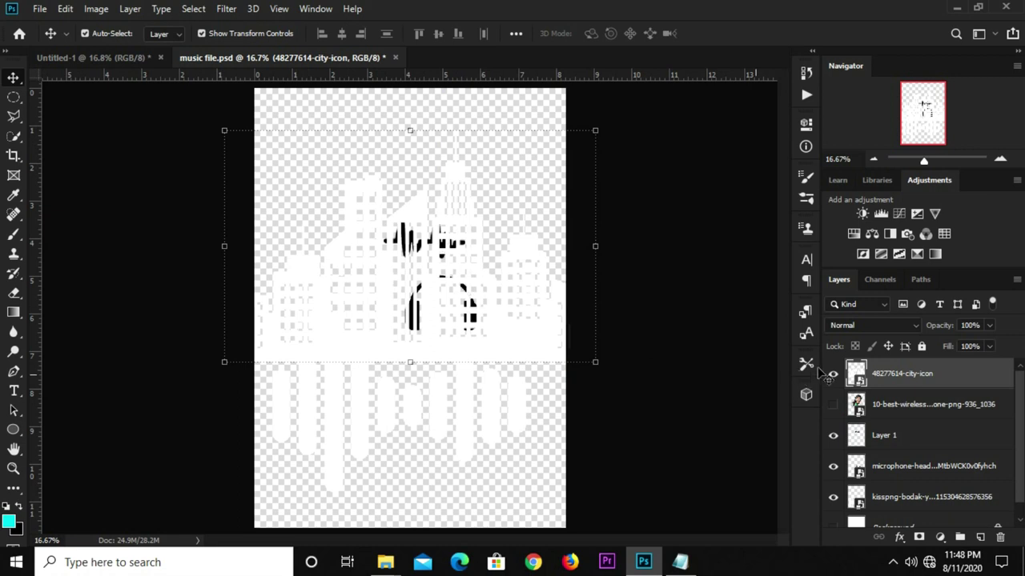
{"action": "left_click", "coordinate": [835, 378]}
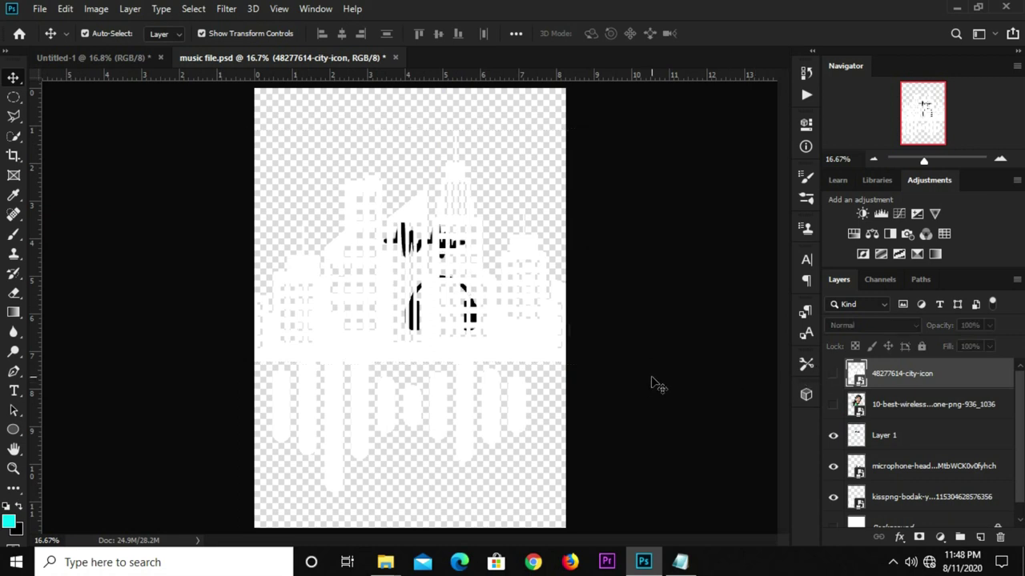
{"action": "left_click", "coordinate": [458, 412]}
{"action": "mouse_move", "coordinate": [110, 200]}
{"action": "left_mouse_down"}
{"action": "mouse_move", "coordinate": [110, 62]}
{"action": "mouse_move", "coordinate": [128, 166]}
{"action": "mouse_move", "coordinate": [269, 283]}
{"action": "left_mouse_up"}
Enlarge the sound-wave bars to about 125% and shift them slightly down.
{"action": "left_click", "coordinate": [324, 382]}
{"action": "left_click", "coordinate": [410, 396]}
{"action": "left_click_drag", "start_coordinate": [411, 398], "coordinate": [412, 419]}
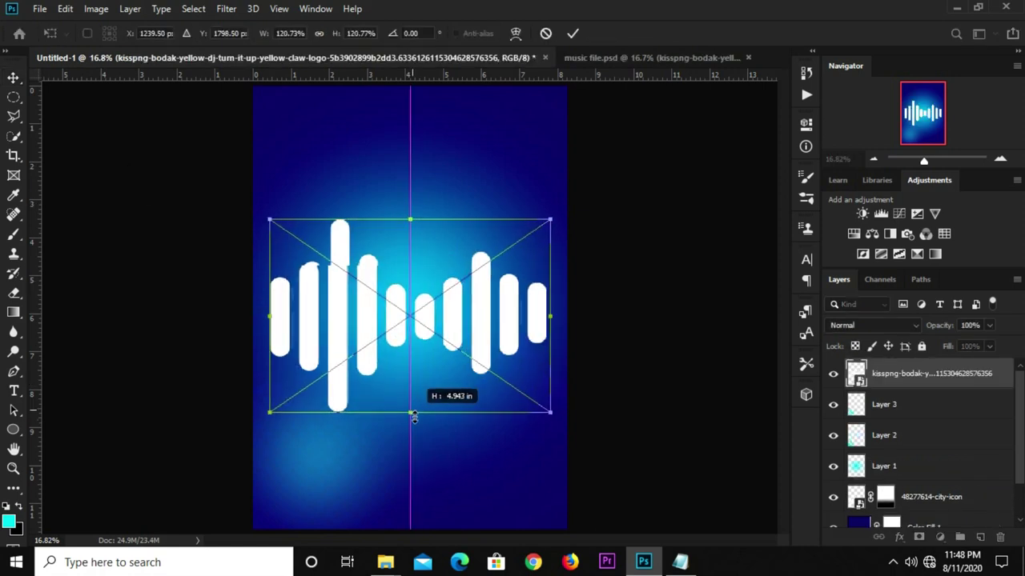
{"action": "left_click_drag", "start_coordinate": [400, 327], "coordinate": [403, 349]}
{"action": "key", "text": "Return"}
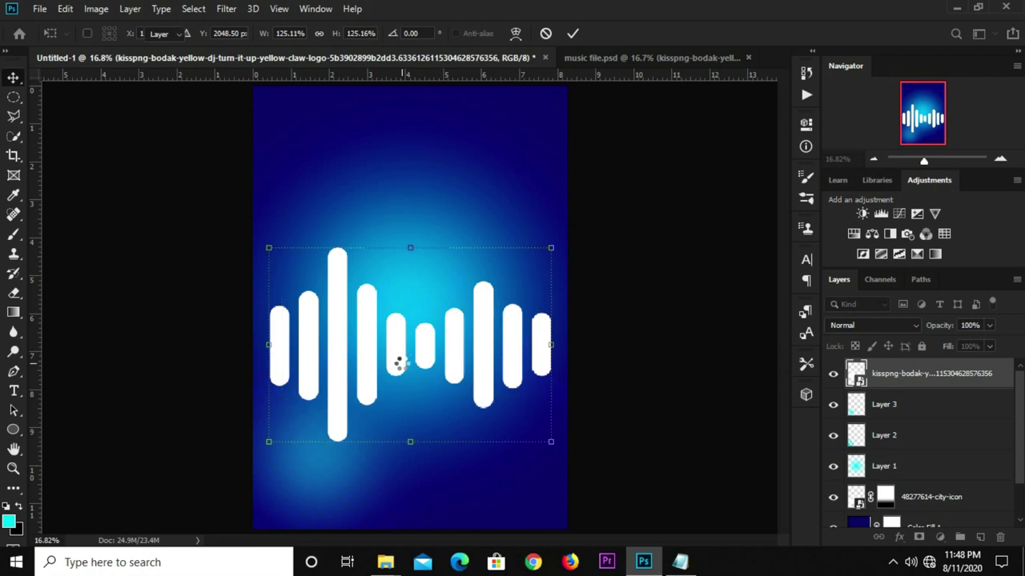
Move the bars below Layer 1, blend as Soft Light at 30% opacity, and deselect.
{"action": "left_click_drag", "start_coordinate": [960, 379], "coordinate": [952, 478]}
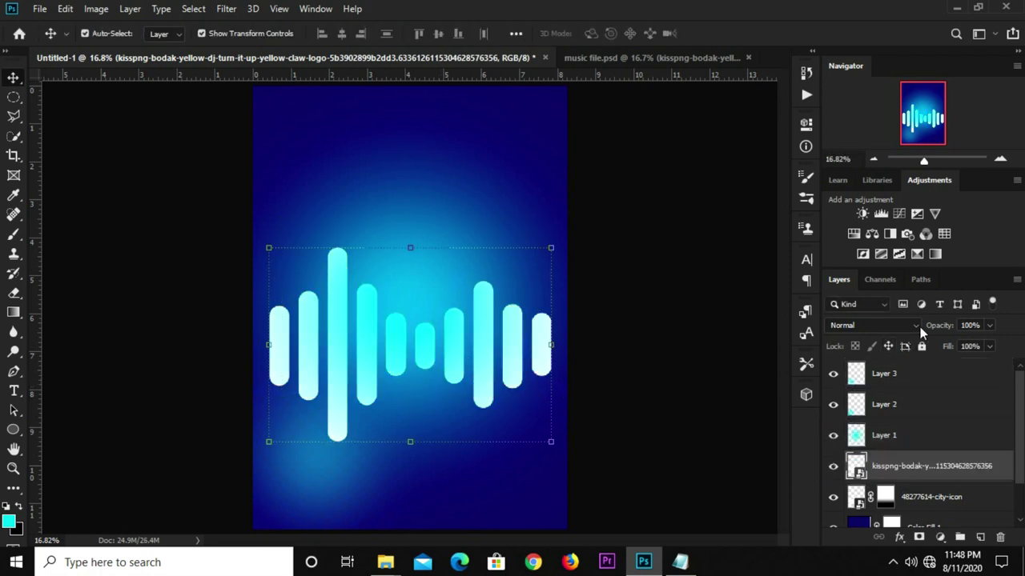
{"action": "left_click", "coordinate": [870, 326]}
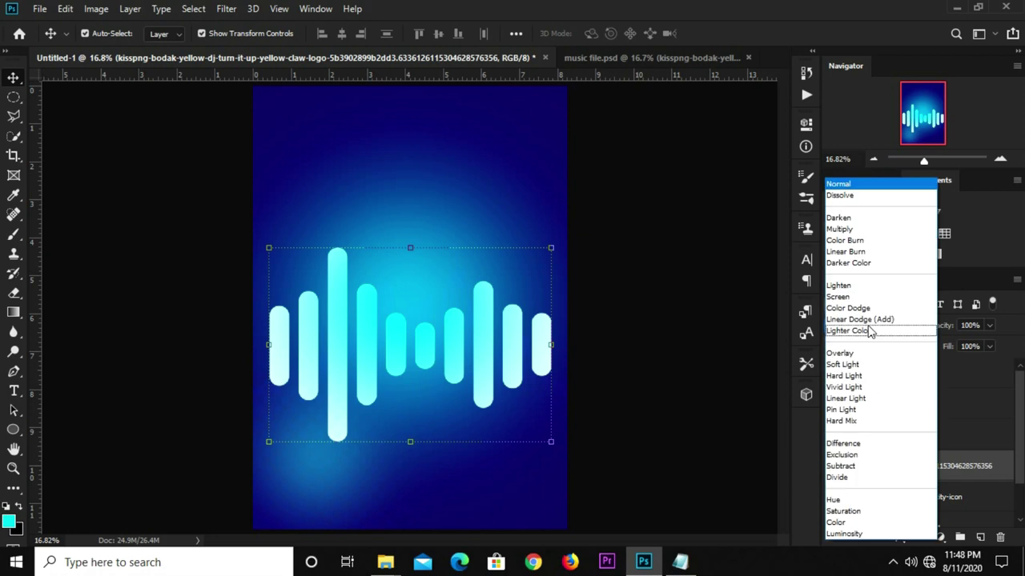
{"action": "left_click", "coordinate": [844, 365]}
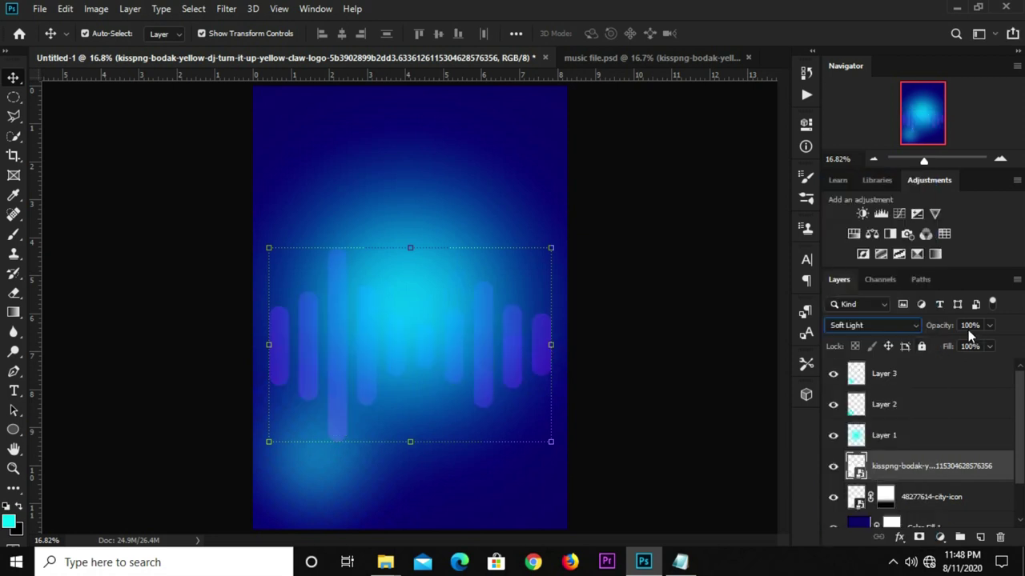
{"action": "key", "text": "ctrl"}
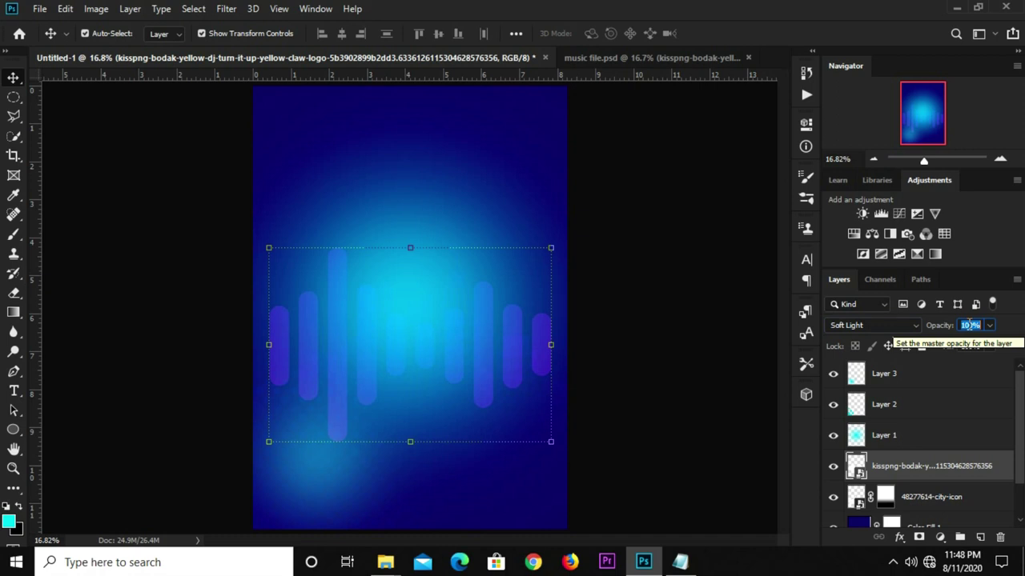
{"action": "type", "text": "3"}
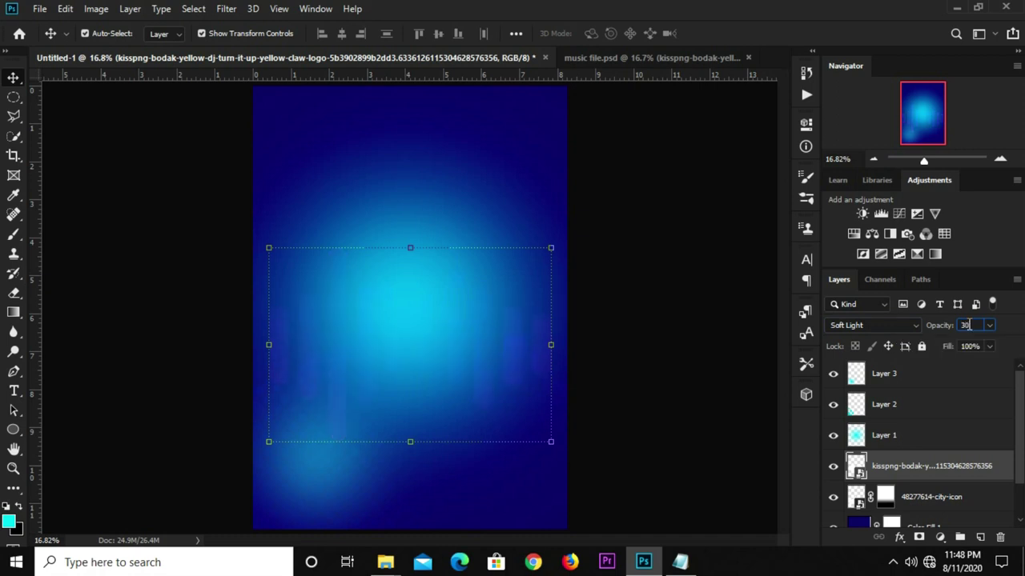
{"action": "left_click", "coordinate": [606, 392]}
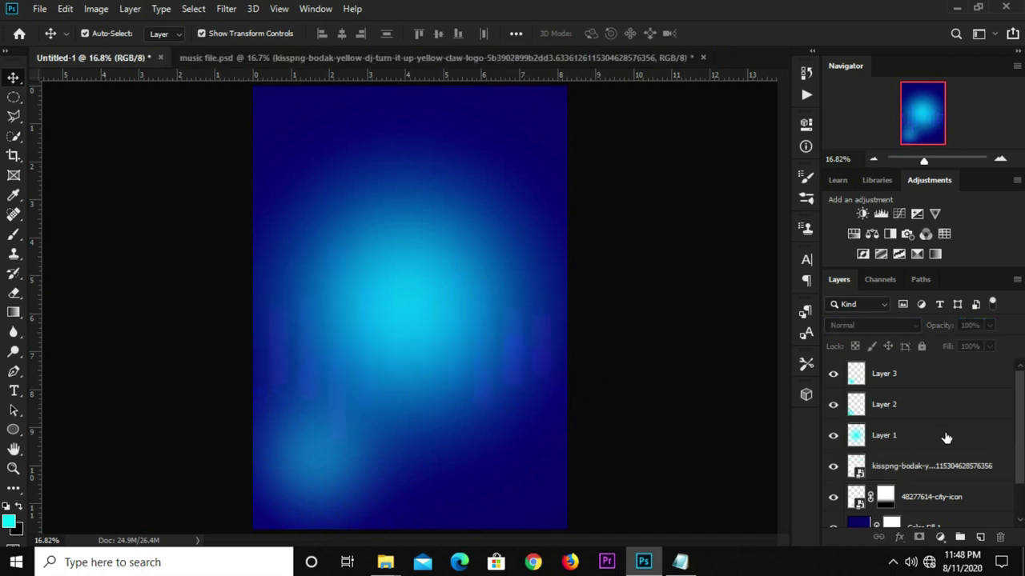
Move the faded city skyline layer lower on the poster.
{"action": "left_click", "coordinate": [928, 496]}
{"action": "left_click_drag", "start_coordinate": [380, 252], "coordinate": [402, 352]}
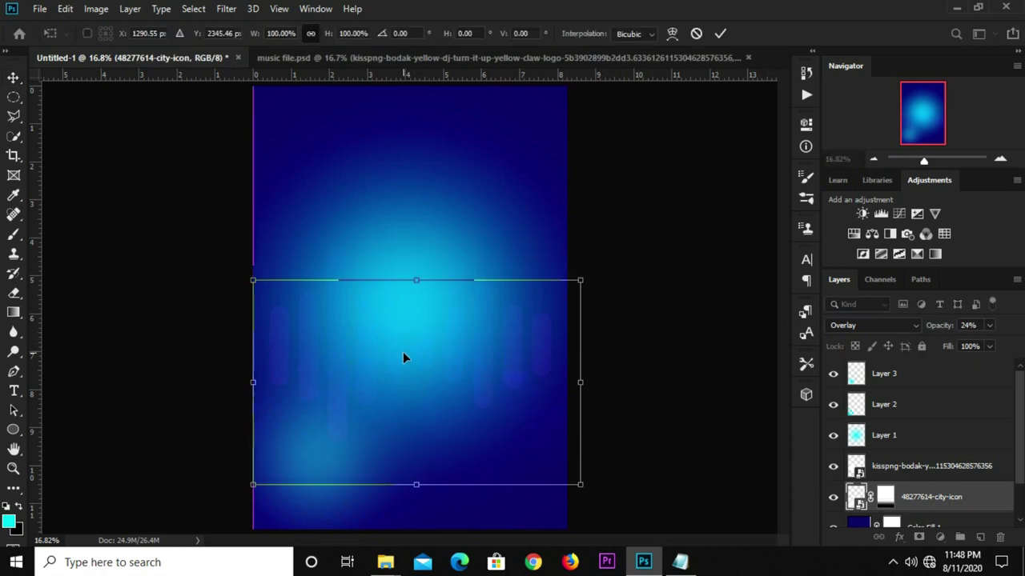
{"action": "left_click", "coordinate": [608, 346]}
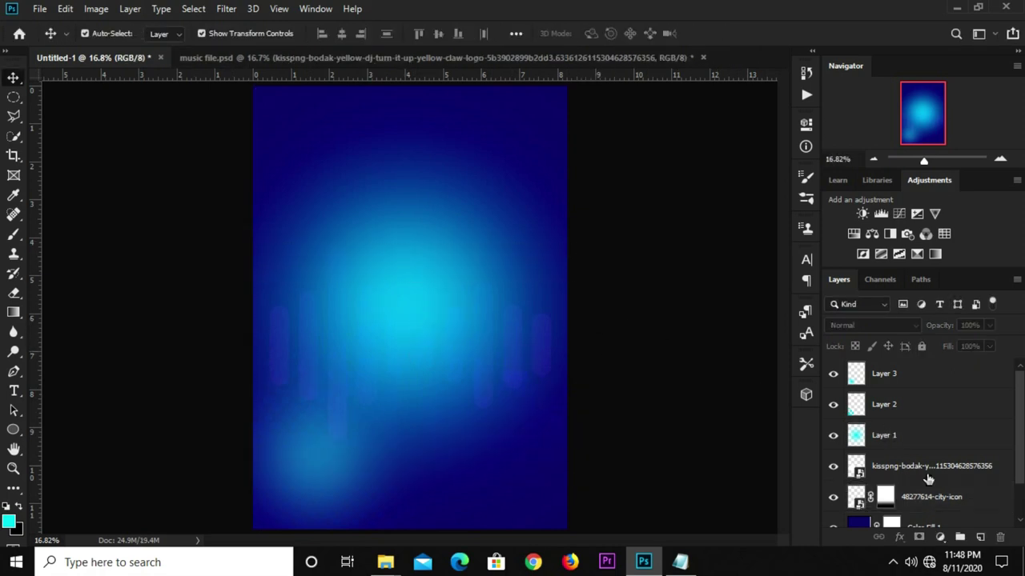
Raise the sound-wave bars layer about 0.7 in over the cyan glow.
{"action": "left_click", "coordinate": [841, 466]}
{"action": "key", "text": "ctrl+t"}
{"action": "left_click_drag", "start_coordinate": [447, 381], "coordinate": [444, 355]}
{"action": "key", "text": "Return"}
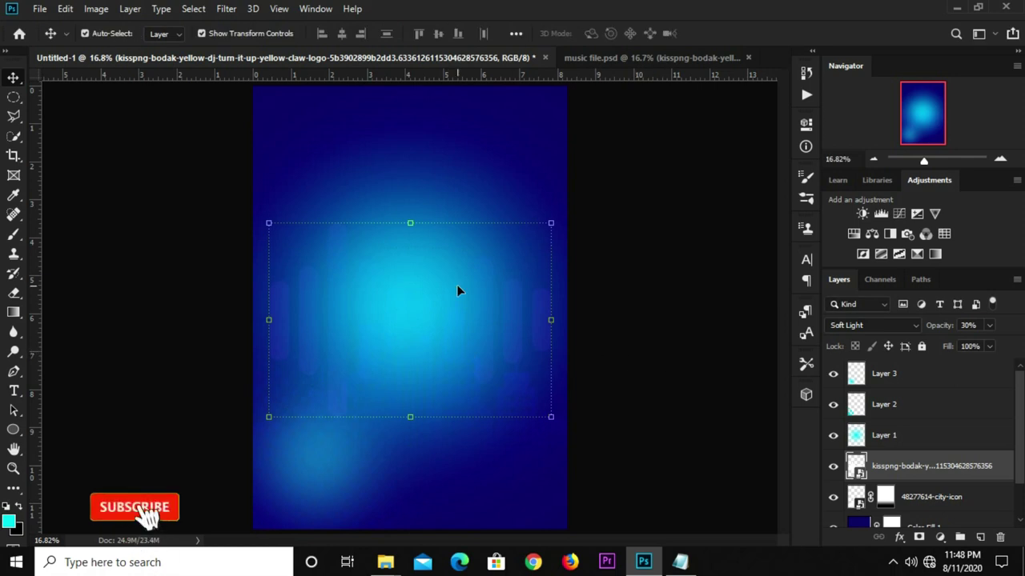
{"action": "left_click_drag", "start_coordinate": [452, 223], "coordinate": [470, 238]}
Choose the Ellipse tool and copy the colour code 0072db from the notes.
{"action": "left_click", "coordinate": [620, 312]}
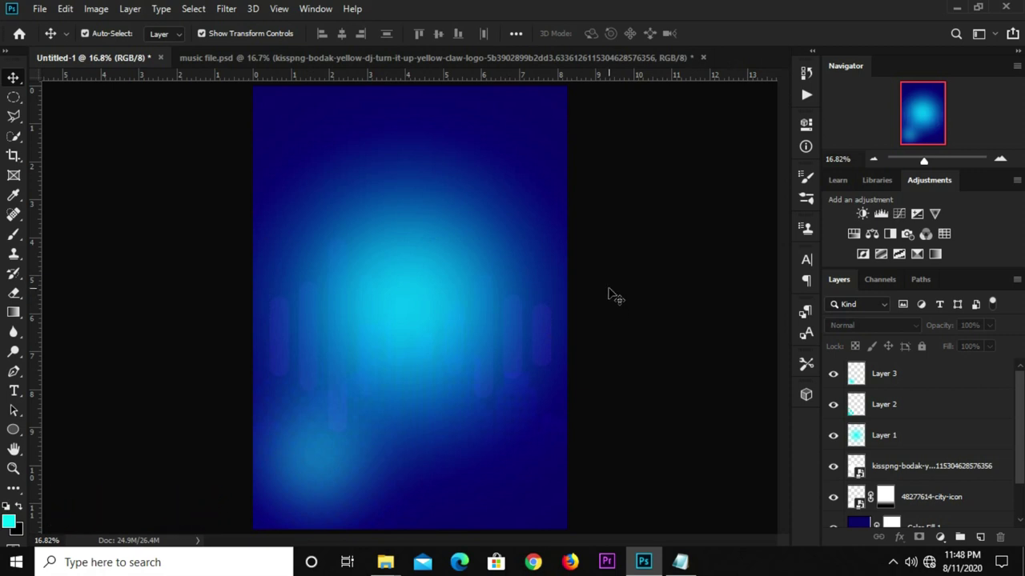
{"action": "scroll", "coordinate": [609, 296], "scroll_direction": "down", "scroll_amount": 1}
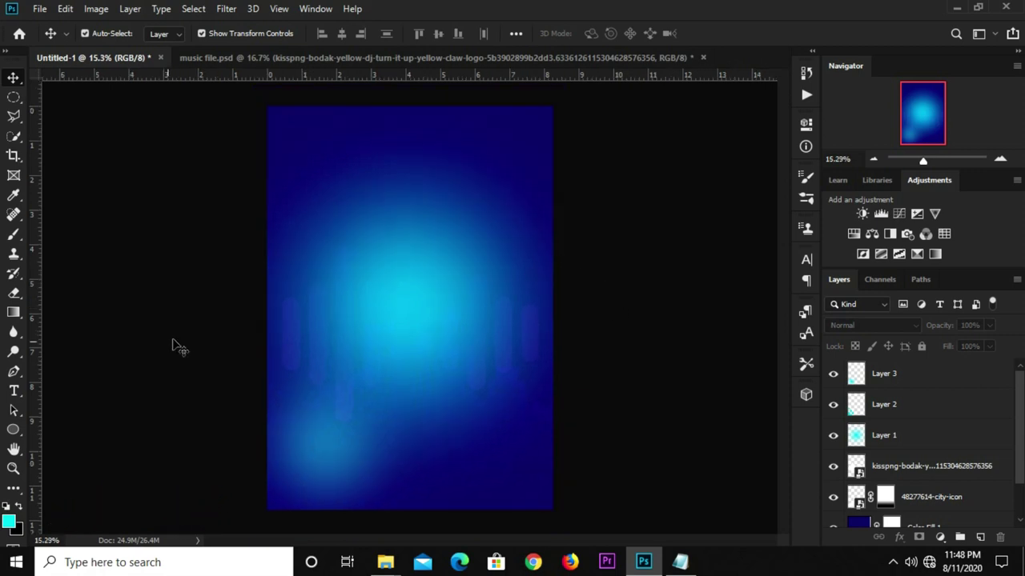
{"action": "left_click", "coordinate": [9, 430]}
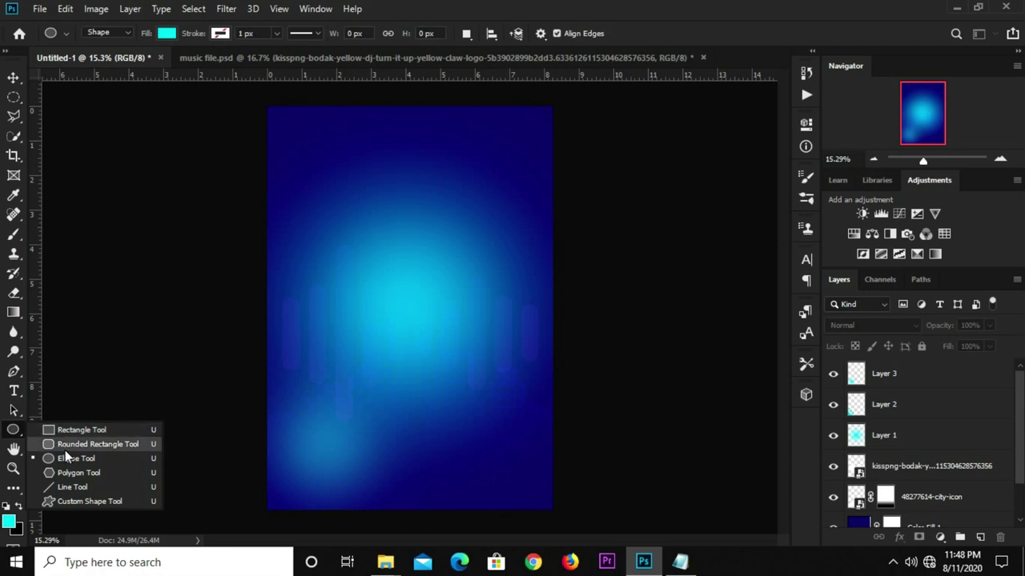
{"action": "left_click", "coordinate": [68, 456]}
{"action": "left_click", "coordinate": [165, 35]}
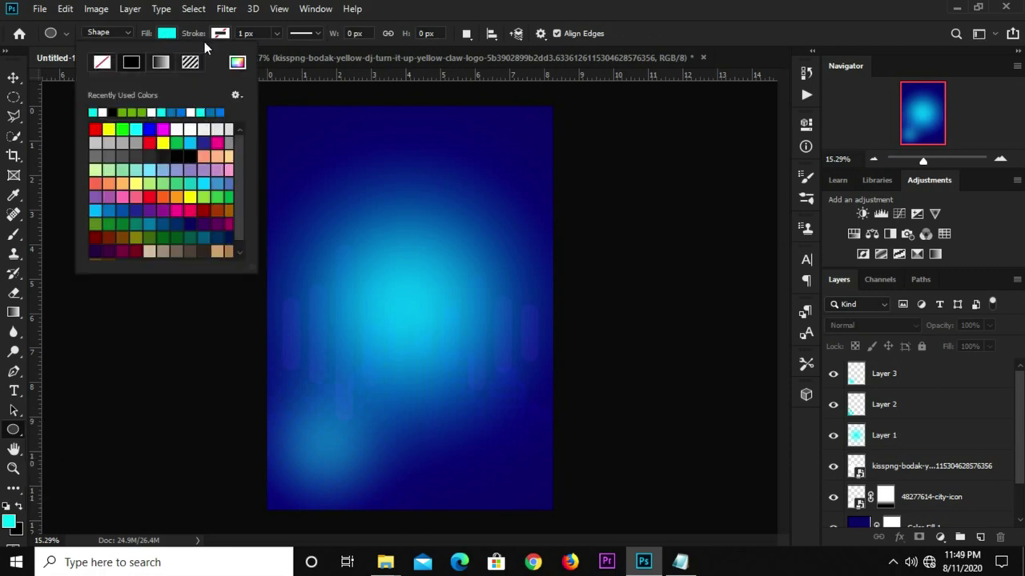
{"action": "left_click", "coordinate": [237, 64]}
{"action": "left_click", "coordinate": [680, 562]}
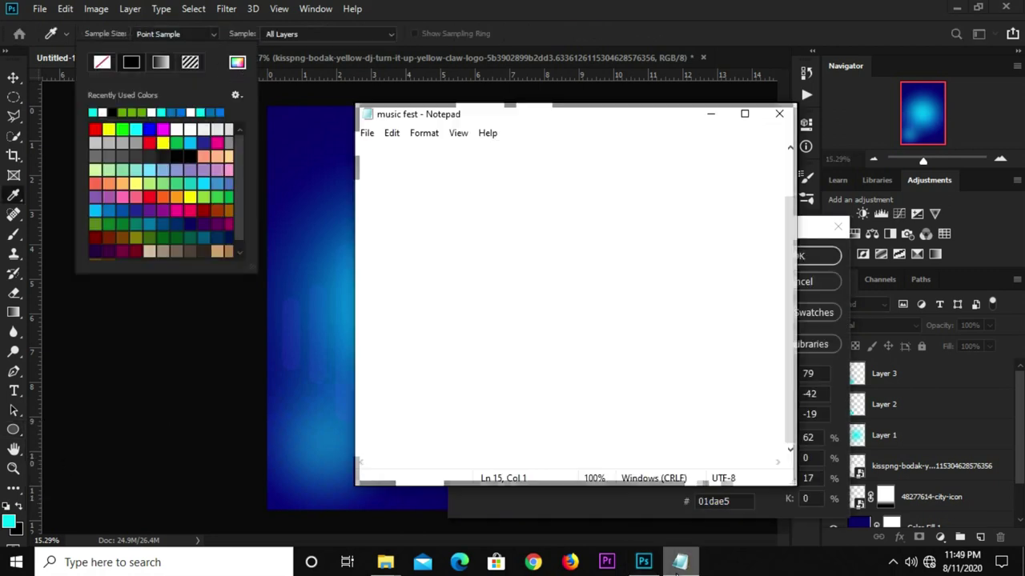
{"action": "double_click", "coordinate": [392, 337]}
{"action": "right_click", "coordinate": [372, 336]}
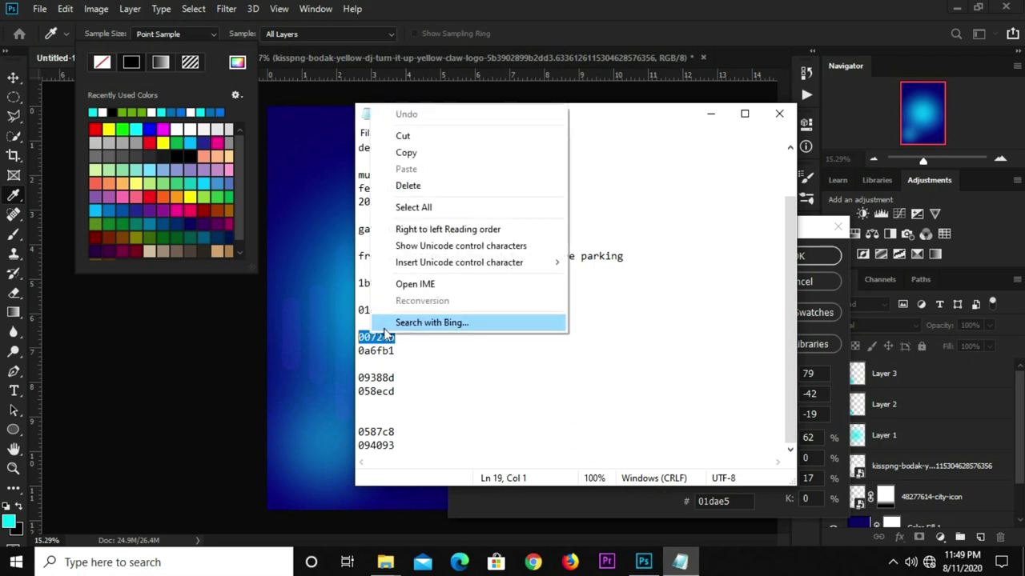
{"action": "left_click", "coordinate": [434, 152]}
Set the shape fill to 0072db and draw a circle in the middle of the poster.
{"action": "left_click", "coordinate": [593, 15]}
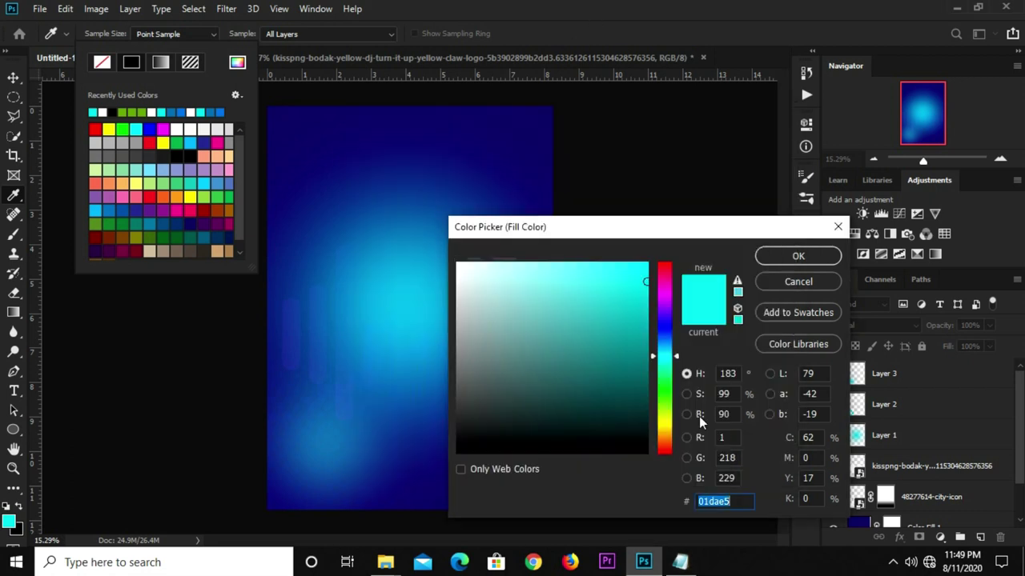
{"action": "right_click", "coordinate": [718, 504]}
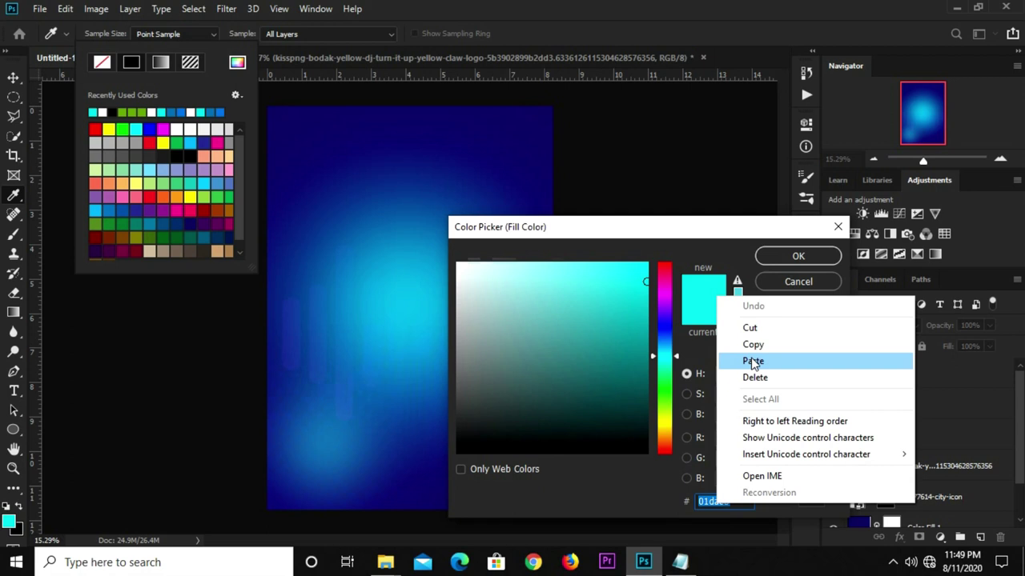
{"action": "left_click", "coordinate": [753, 361]}
{"action": "left_click", "coordinate": [798, 256]}
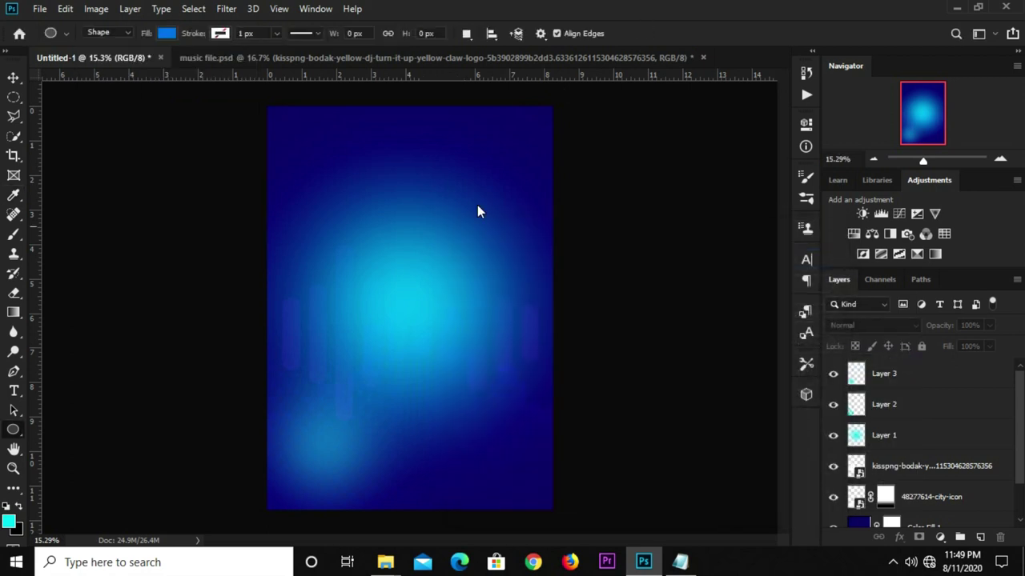
{"action": "left_click_drag", "start_coordinate": [367, 231], "coordinate": [508, 425]}
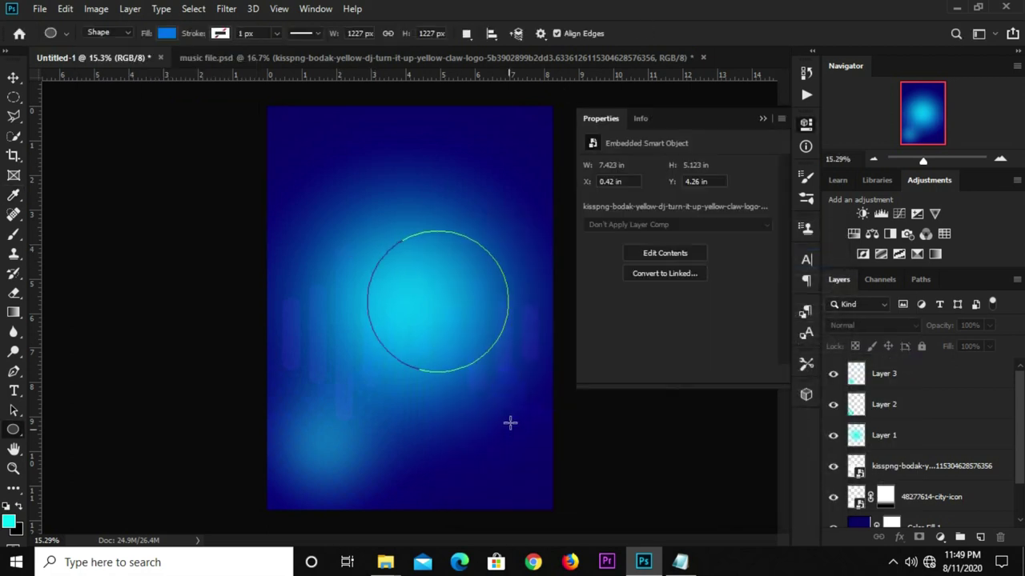
{"action": "left_click", "coordinate": [763, 118]}
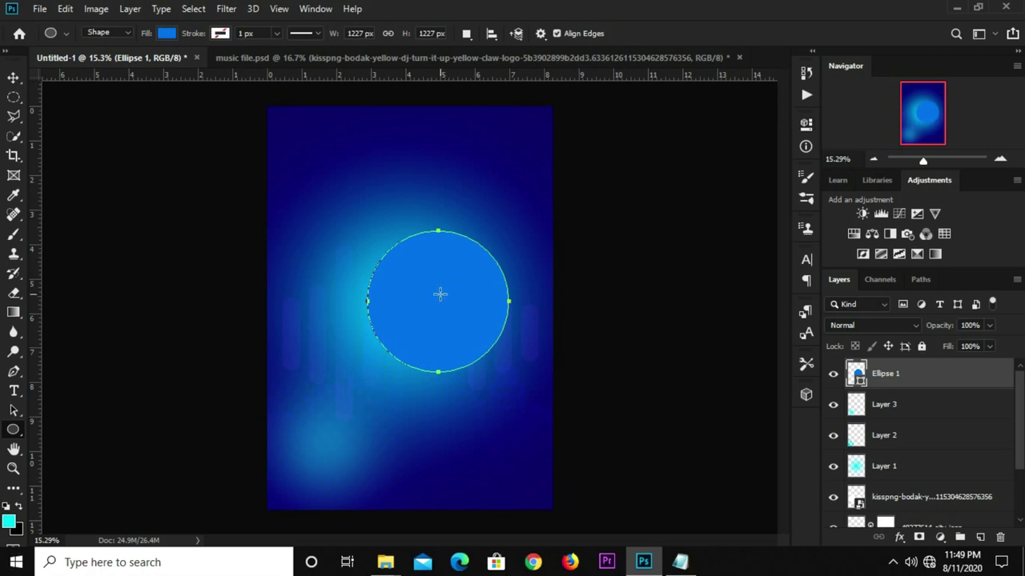
Move the circle up, enlarge it about 116%, and centre it horizontally on the canvas.
{"action": "key", "text": "v"}
{"action": "left_click_drag", "start_coordinate": [435, 296], "coordinate": [404, 264]}
{"action": "key", "text": "ctrl+t"}
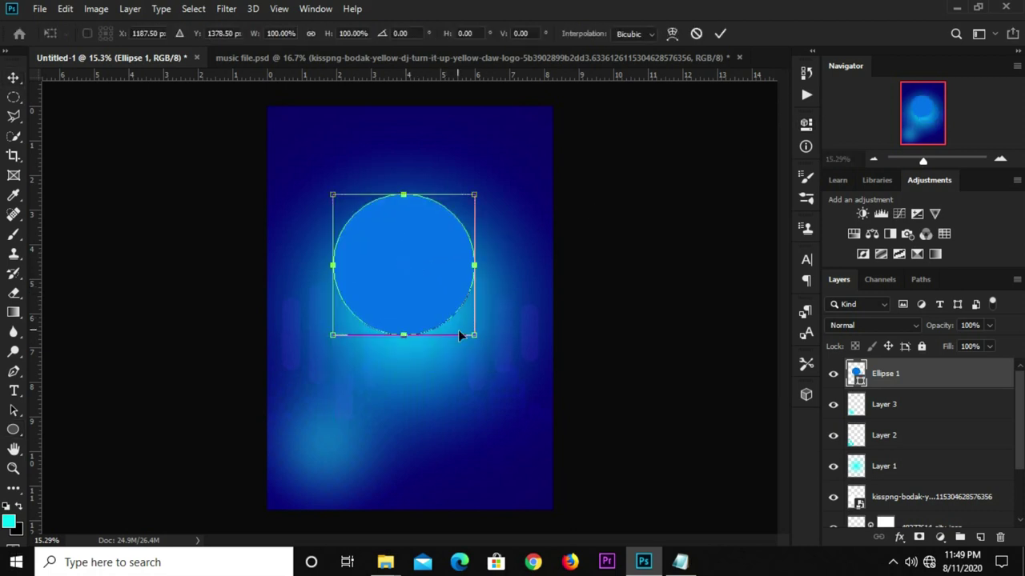
{"action": "left_click_drag", "start_coordinate": [474, 335], "coordinate": [495, 359]}
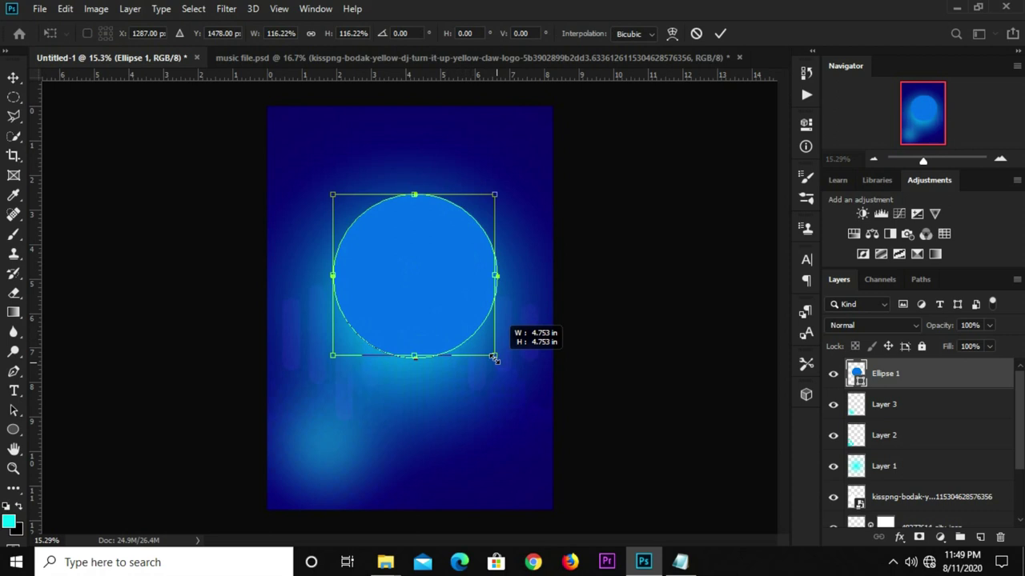
{"action": "key", "text": "Return"}
{"action": "key", "text": "ctrl+a"}
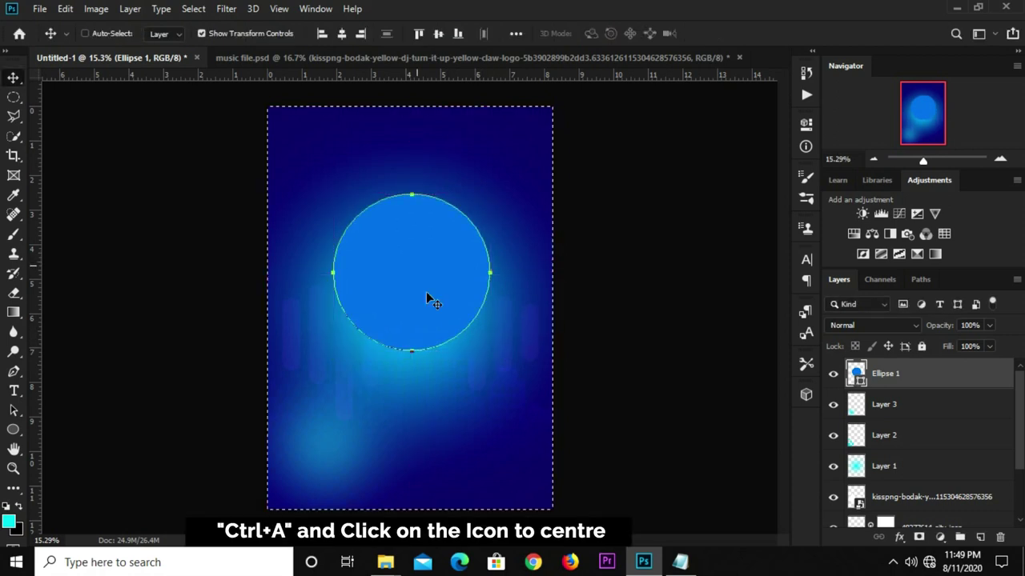
{"action": "left_click", "coordinate": [341, 34]}
{"action": "key", "text": "ctrl+d"}
Copy the headphone girl image from music file.psd into the poster over the circle.
{"action": "left_click", "coordinate": [330, 59]}
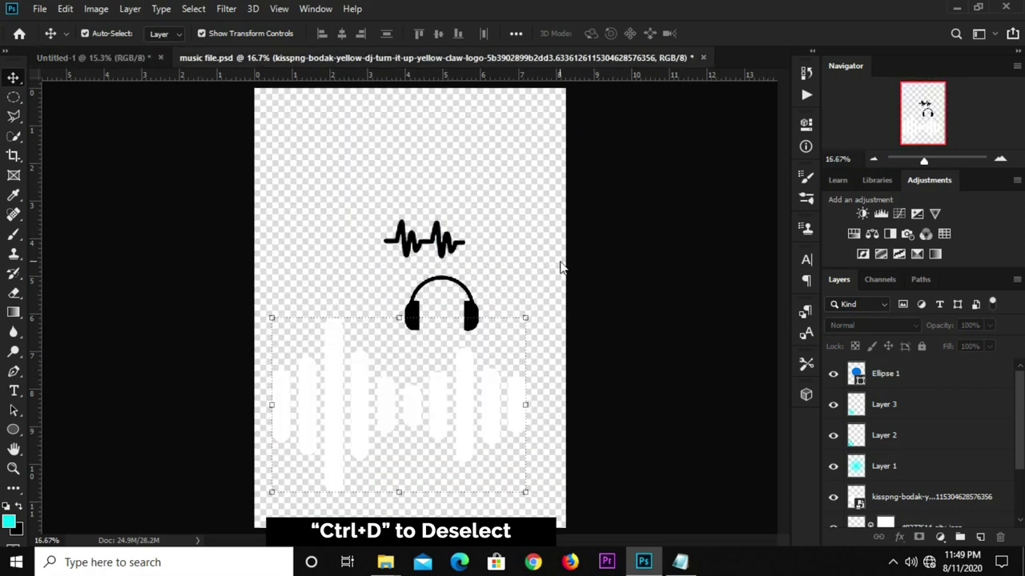
{"action": "left_click", "coordinate": [833, 404]}
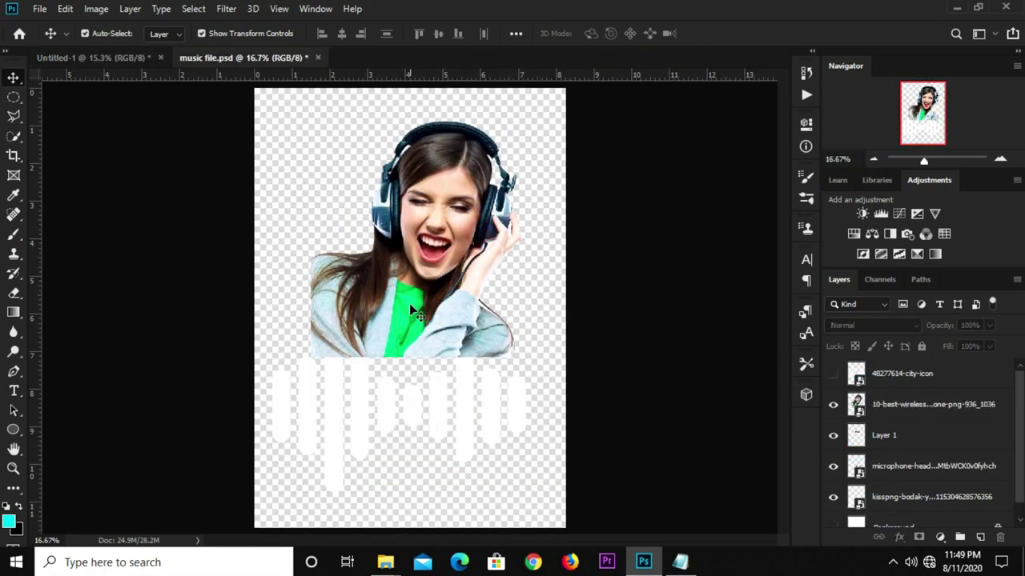
{"action": "left_click", "coordinate": [409, 303]}
{"action": "left_click_drag", "start_coordinate": [424, 232], "coordinate": [194, 190]}
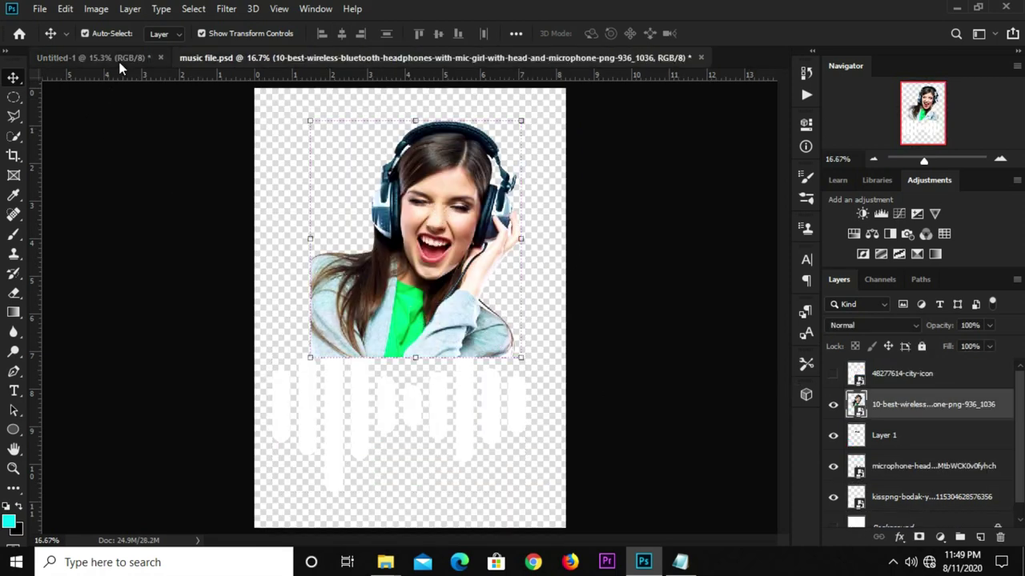
{"action": "left_click_drag", "start_coordinate": [425, 328], "coordinate": [435, 284]}
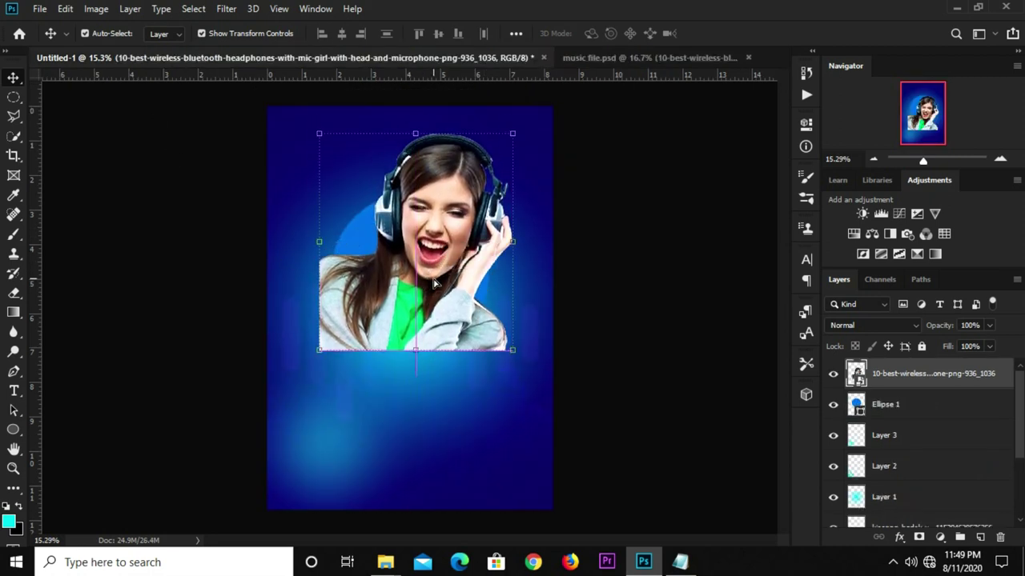
Fine-tune the girl image's position so her face sits over the blue circle.
{"action": "left_click", "coordinate": [898, 410]}
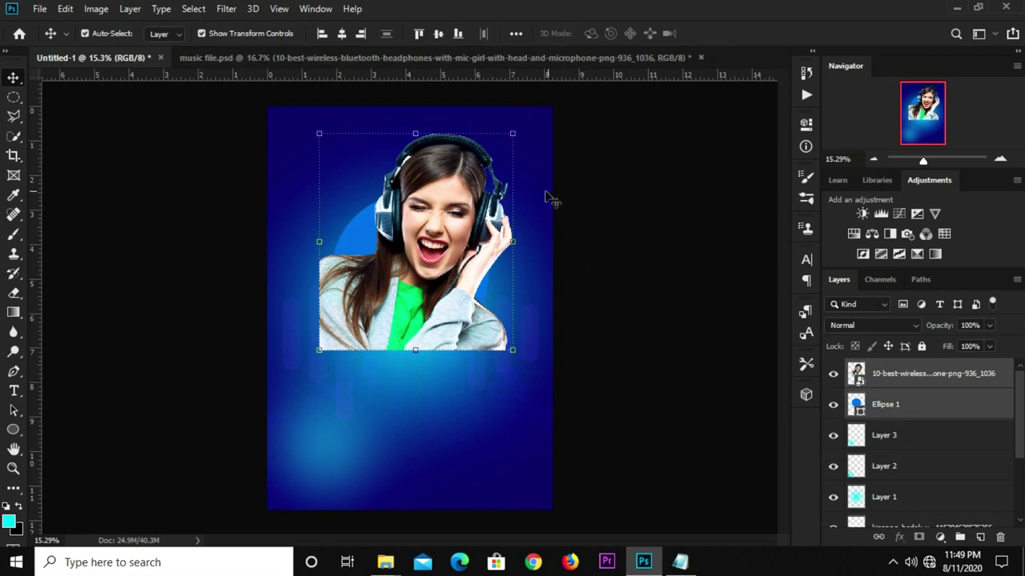
{"action": "key", "text": "ctrl+t"}
{"action": "left_click_drag", "start_coordinate": [429, 136], "coordinate": [432, 153]}
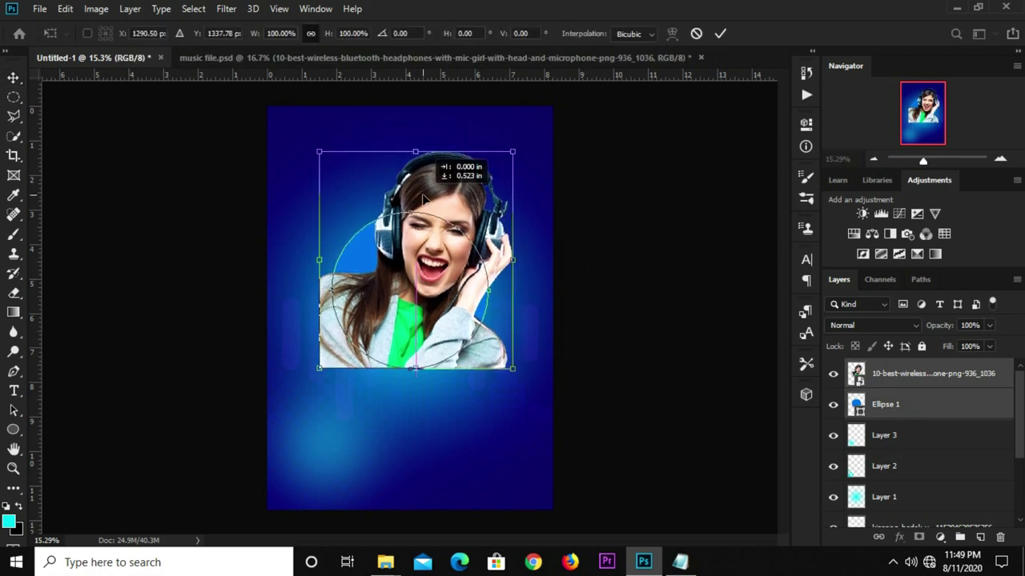
{"action": "type", "text": "129"}
{"action": "key", "text": "Return"}
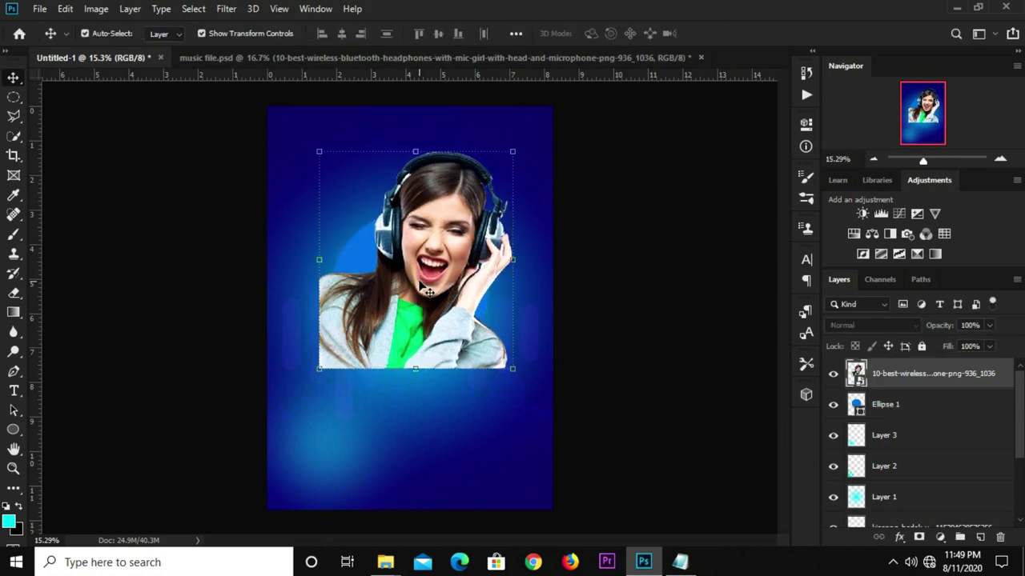
{"action": "left_click_drag", "start_coordinate": [423, 300], "coordinate": [426, 308]}
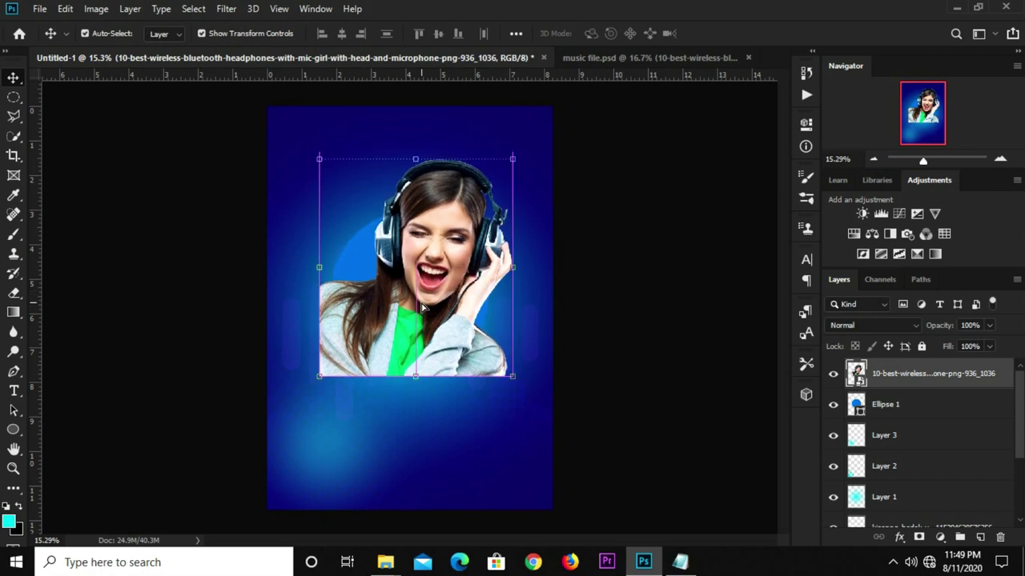
{"action": "left_click", "coordinate": [438, 269]}
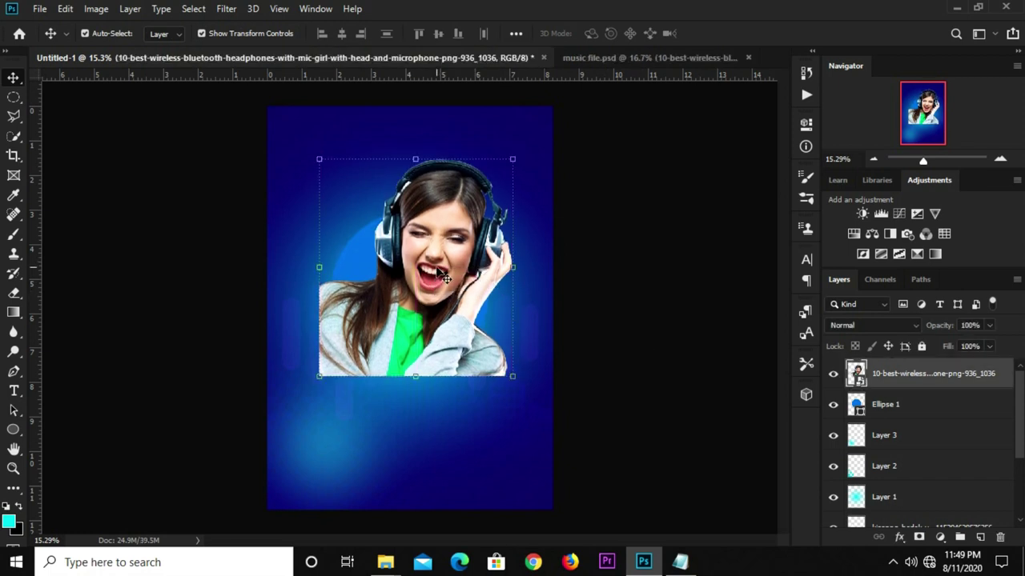
{"action": "left_click_drag", "start_coordinate": [444, 276], "coordinate": [445, 273]}
{"action": "left_click", "coordinate": [595, 286]}
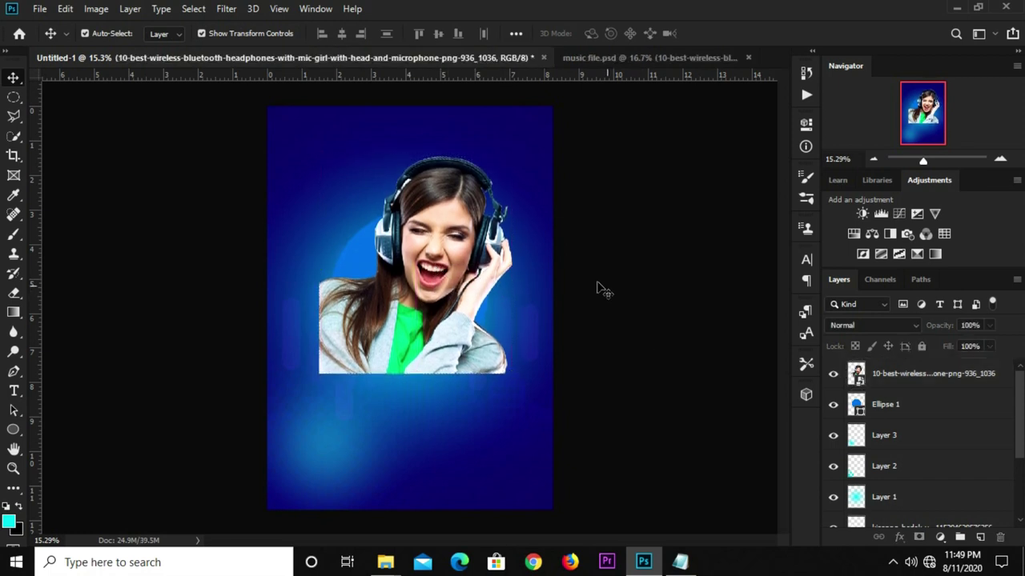
Mask the headphone girl photo to the Ellipse 1 circle shape.
{"action": "left_click", "coordinate": [907, 405]}
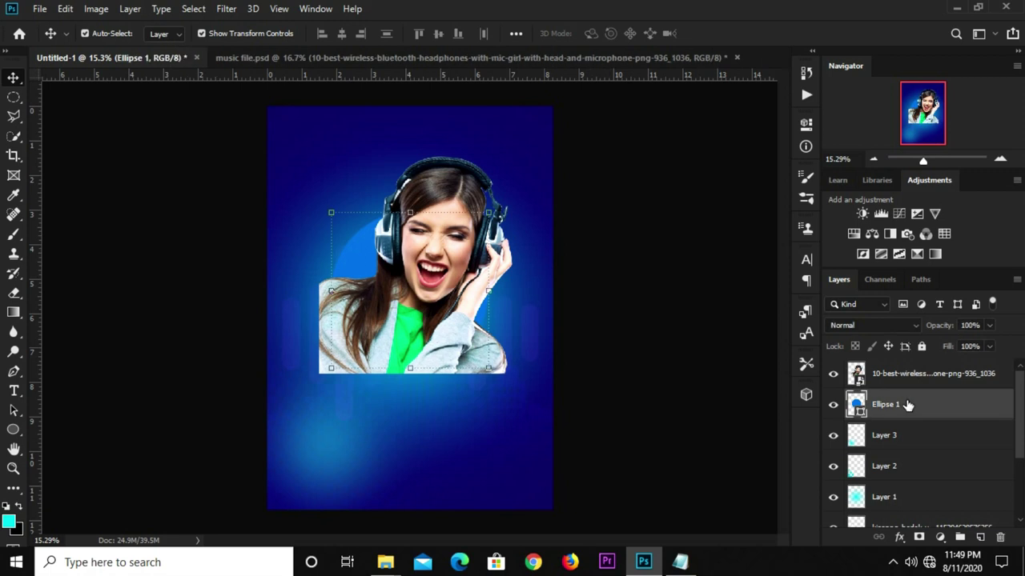
{"action": "left_click", "coordinate": [856, 404], "text": "ctrl"}
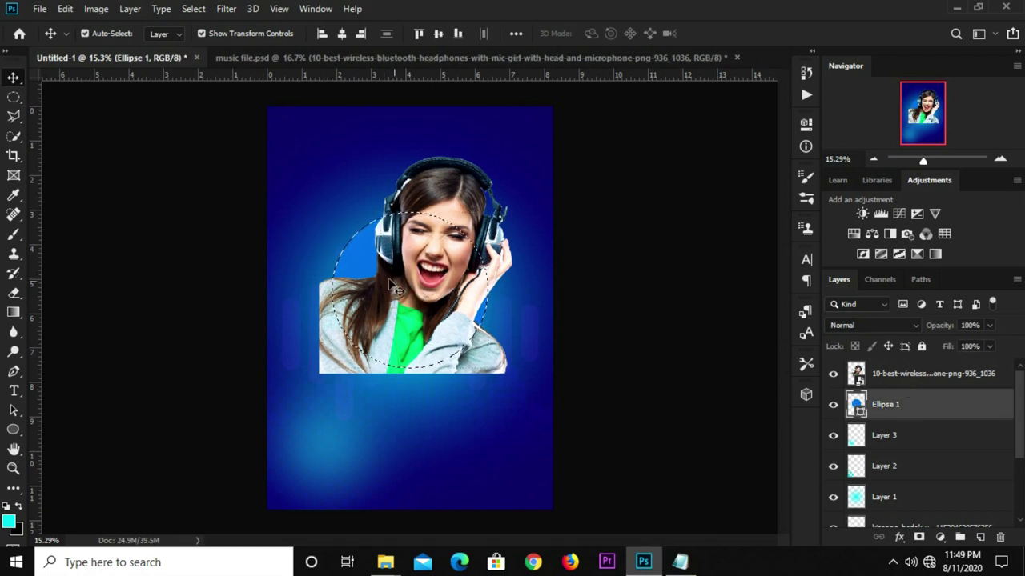
{"action": "left_click", "coordinate": [923, 373]}
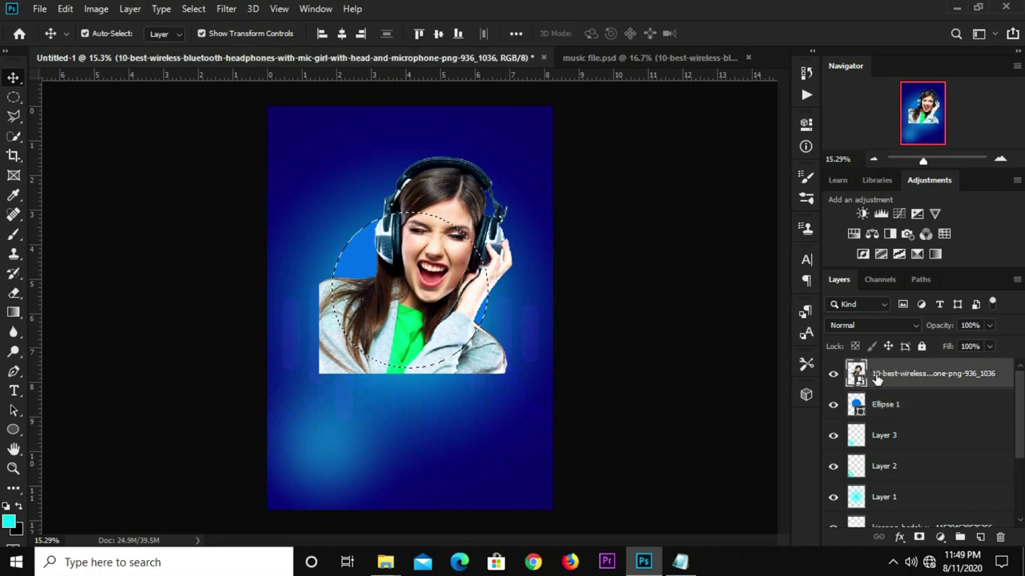
{"action": "left_click", "coordinate": [918, 537]}
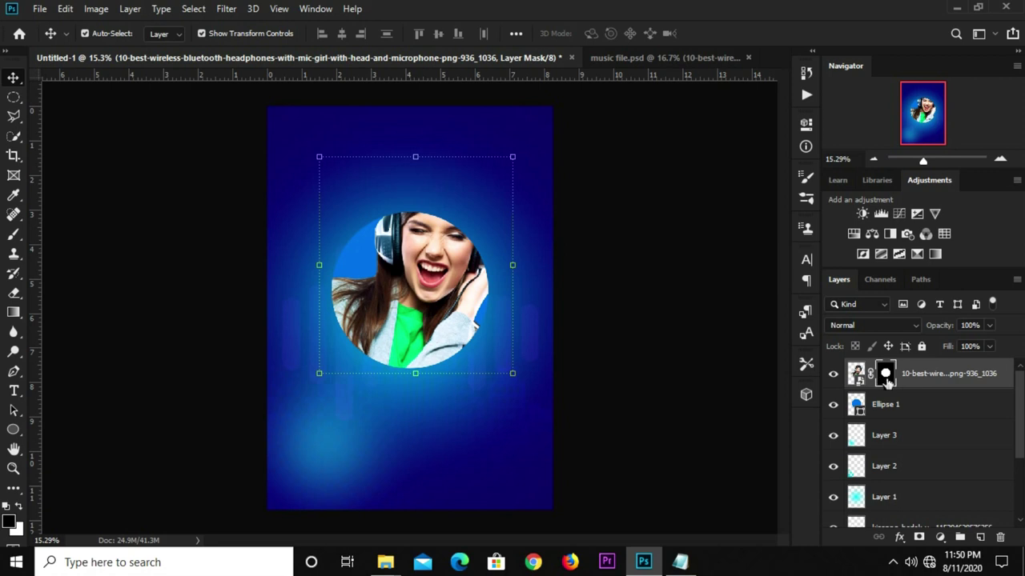
Paint white on the mask with a smaller brush to reveal her hair and headphones.
{"action": "right_click", "coordinate": [13, 235]}
{"action": "left_click", "coordinate": [48, 232]}
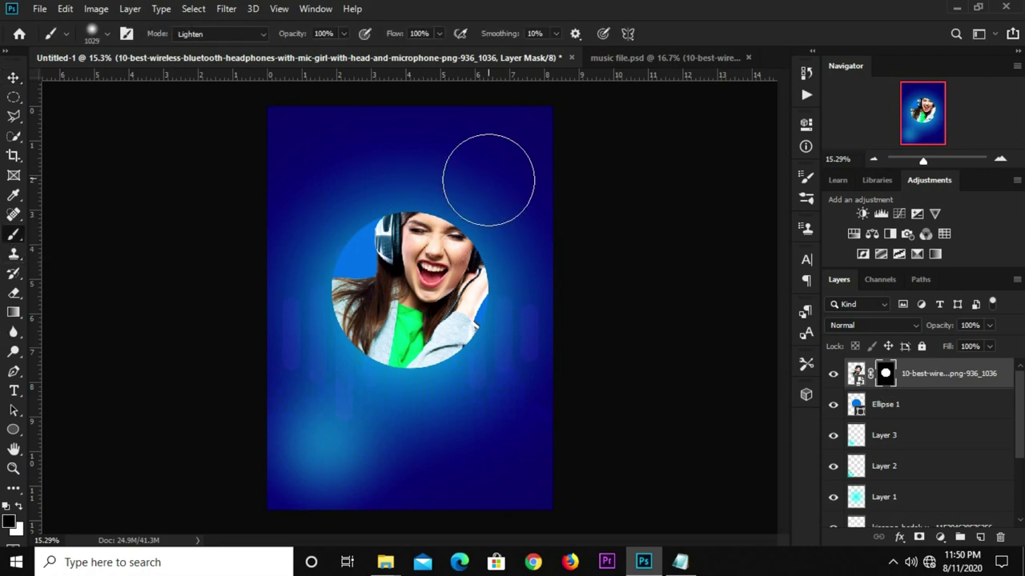
{"action": "scroll", "coordinate": [449, 251], "scroll_direction": "up", "scroll_amount": 1}
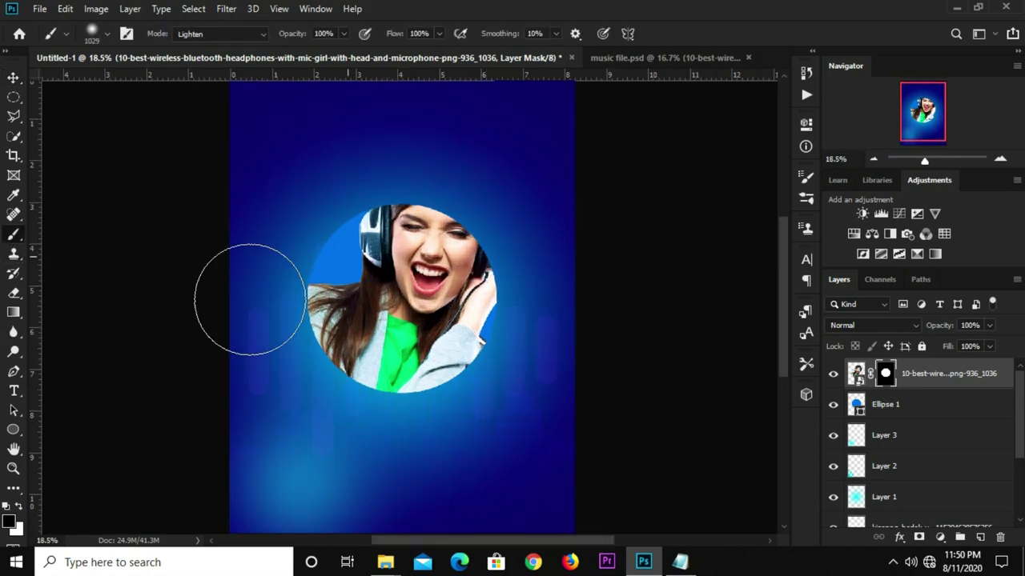
{"action": "left_click", "coordinate": [22, 510]}
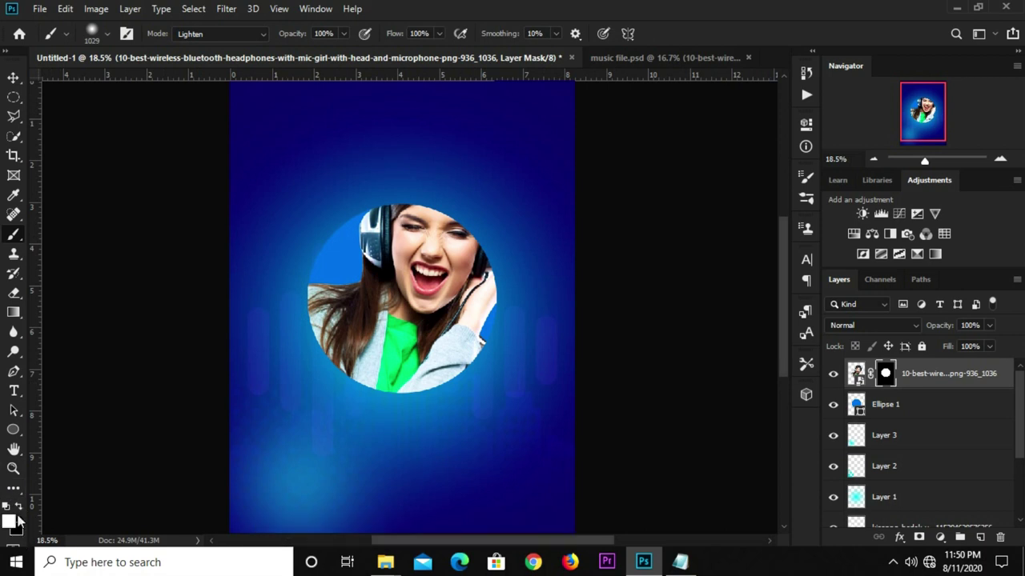
{"action": "scroll", "coordinate": [469, 164], "scroll_direction": "up", "scroll_amount": 1}
{"action": "key", "text": "bracketleft"}
{"action": "key", "text": "bracketleft"}
{"action": "key", "text": "bracketleft"}
{"action": "mouse_move", "coordinate": [359, 200]}
{"action": "left_mouse_down"}
{"action": "mouse_move", "coordinate": [355, 187]}
{"action": "mouse_move", "coordinate": [371, 179]}
{"action": "mouse_move", "coordinate": [469, 176]}
{"action": "mouse_move", "coordinate": [483, 157]}
{"action": "mouse_move", "coordinate": [494, 314]}
{"action": "mouse_move", "coordinate": [458, 200]}
{"action": "left_mouse_up"}
{"action": "key", "text": "bracketleft"}
{"action": "key", "text": "bracketleft"}
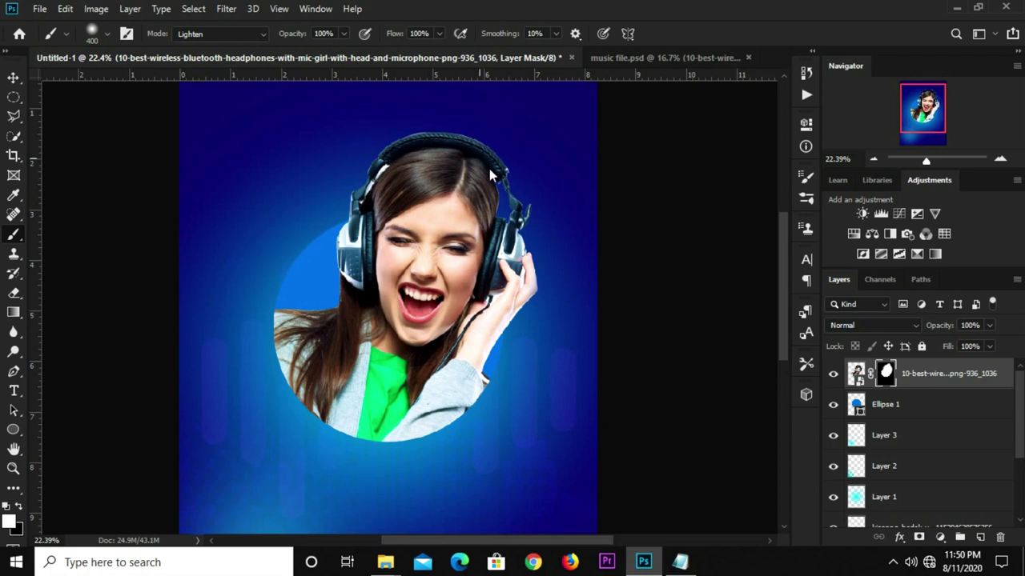
{"action": "scroll", "coordinate": [436, 196], "scroll_direction": "down", "scroll_amount": 1}
{"action": "scroll", "coordinate": [445, 197], "scroll_direction": "down", "scroll_amount": 2}
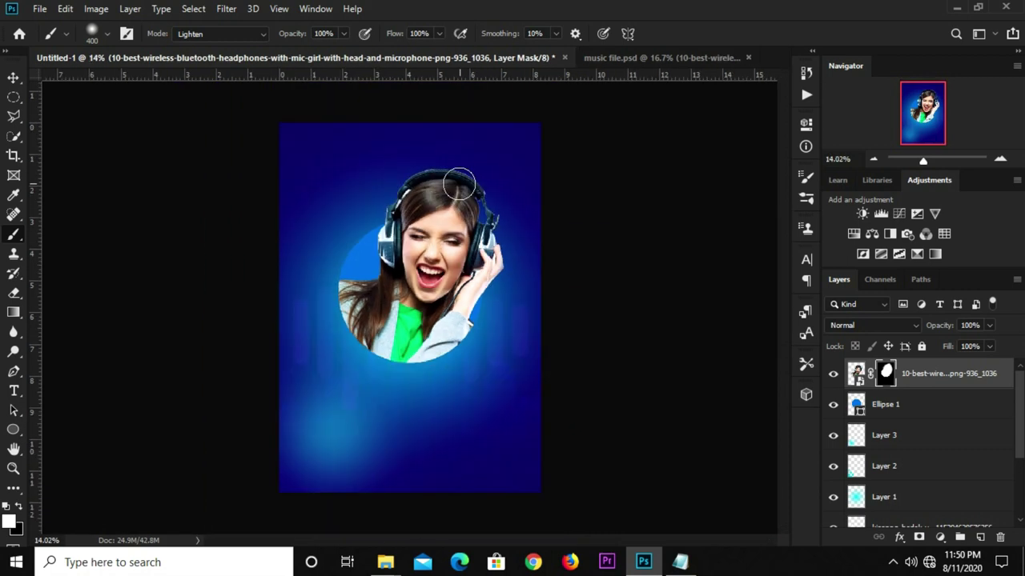
{"action": "key", "text": "v"}
{"action": "left_click", "coordinate": [645, 299]}
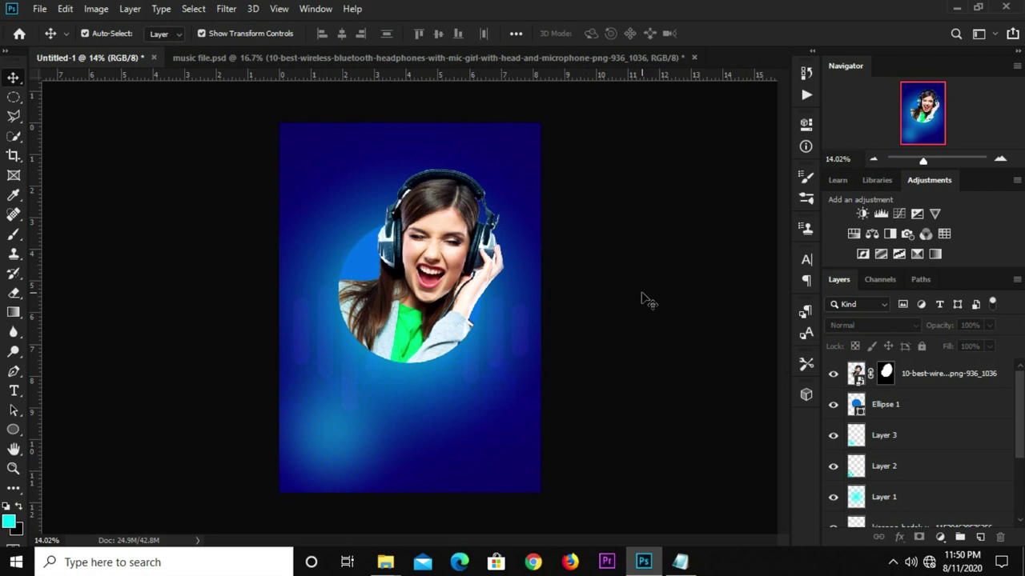
Duplicate Ellipse 1 and scale the original slightly larger than the photo circle.
{"action": "left_click", "coordinate": [929, 412]}
{"action": "key", "text": "ctrl+j"}
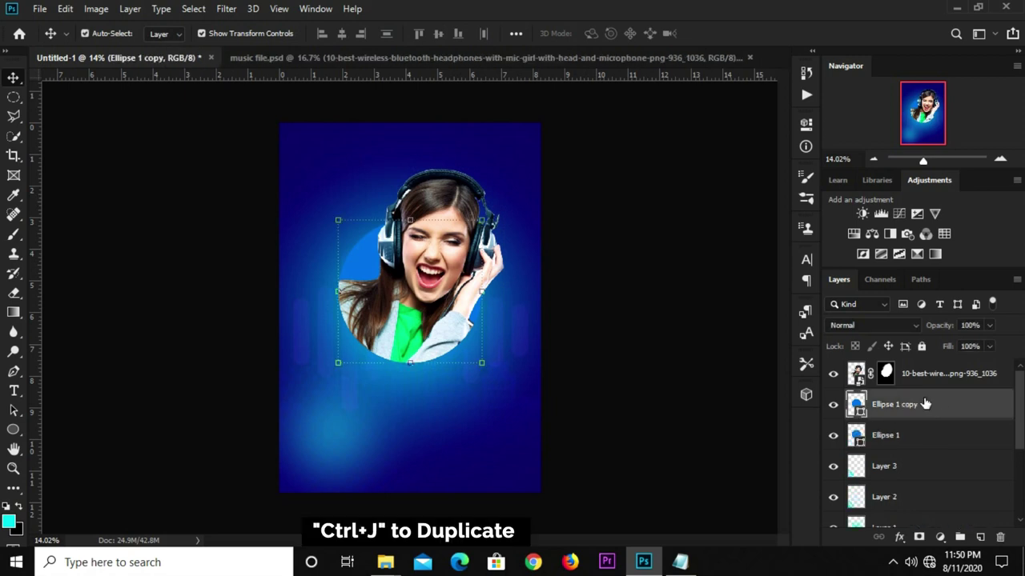
{"action": "left_click", "coordinate": [924, 437]}
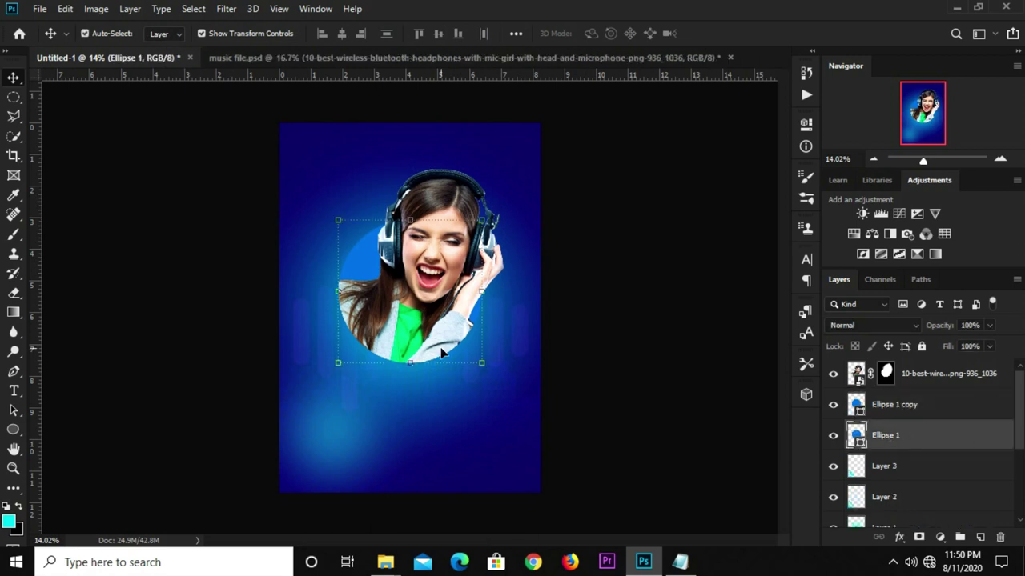
{"action": "key", "text": "ctrl+t"}
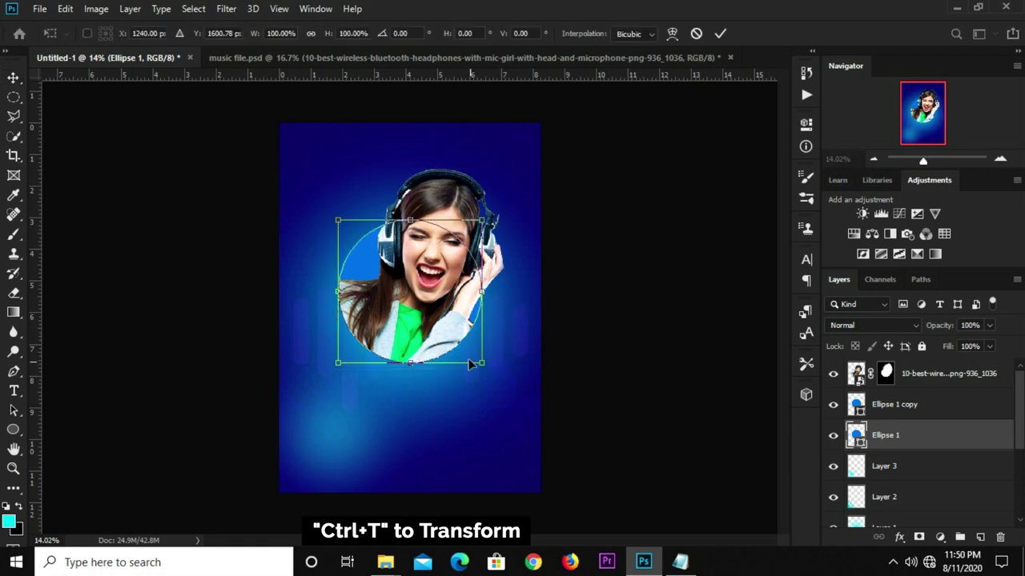
{"action": "left_click_drag", "start_coordinate": [481, 366], "coordinate": [491, 377]}
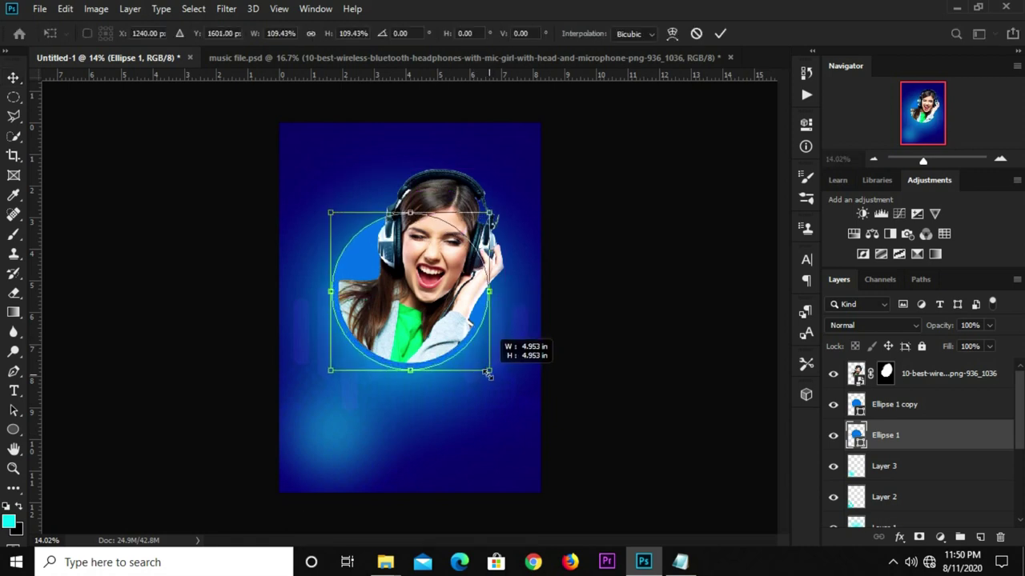
{"action": "key", "text": "Return"}
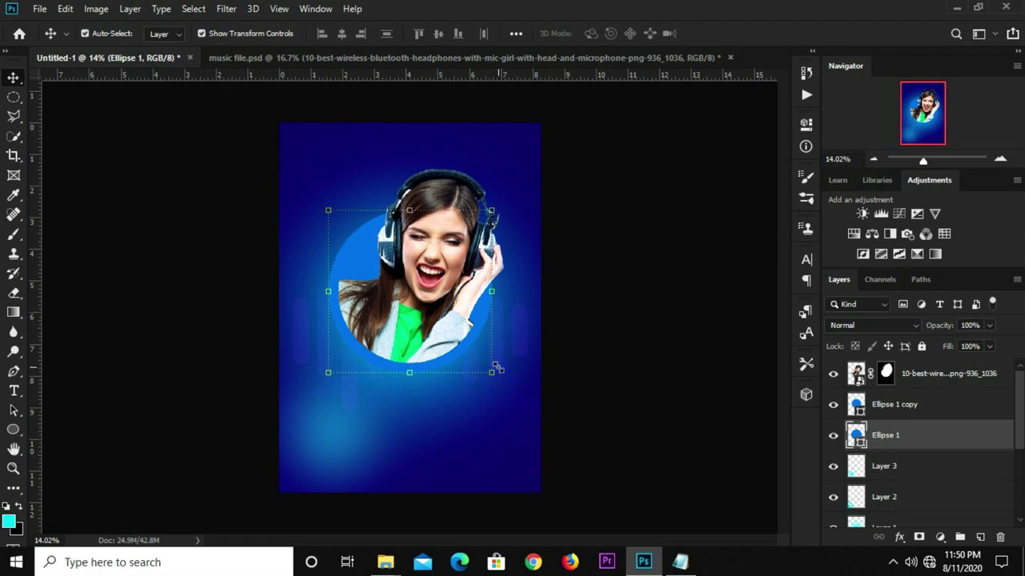
Recolour the original Ellipse 1 fill to 0a6fb1.
{"action": "left_click", "coordinate": [12, 430]}
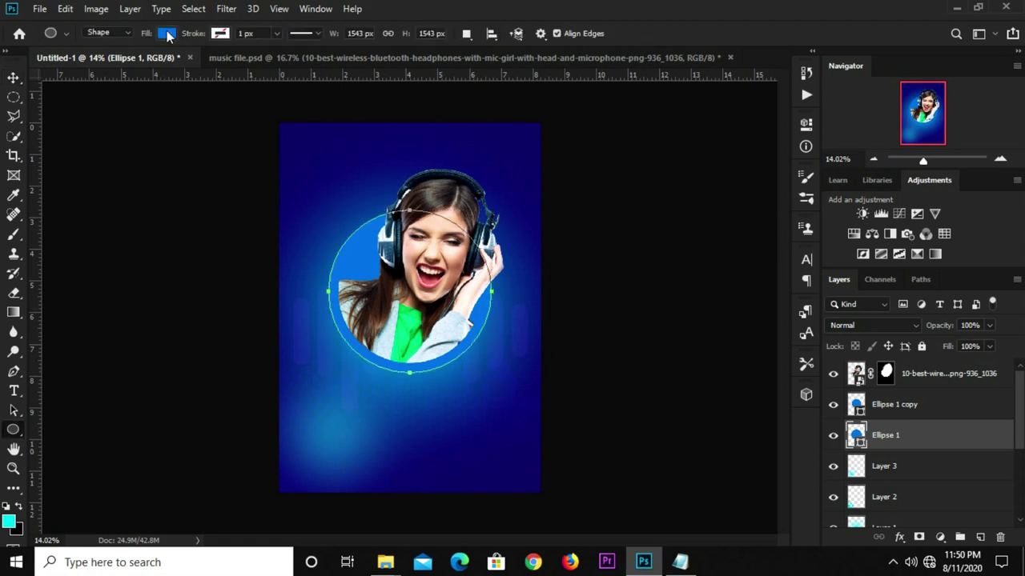
{"action": "left_click", "coordinate": [166, 34]}
{"action": "left_click", "coordinate": [237, 62]}
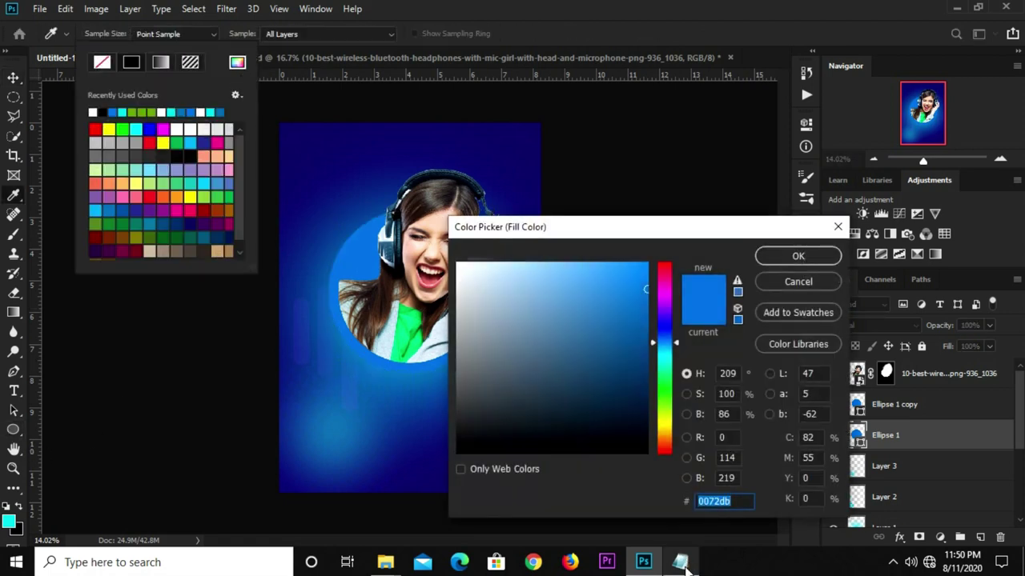
{"action": "left_click", "coordinate": [680, 562]}
{"action": "left_click_drag", "start_coordinate": [396, 350], "coordinate": [359, 351]}
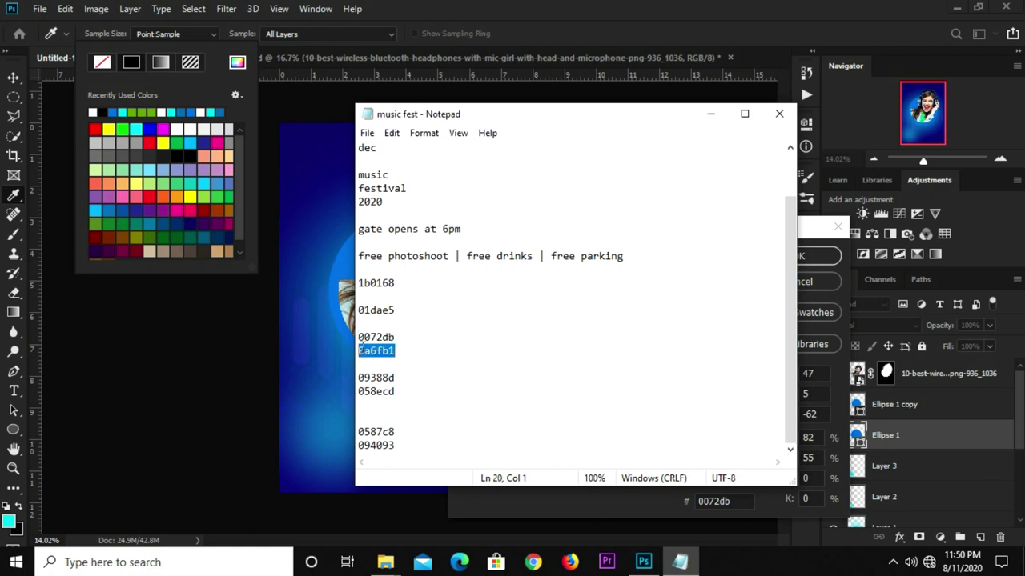
{"action": "right_click", "coordinate": [365, 351]}
{"action": "left_click", "coordinate": [439, 171]}
{"action": "left_click", "coordinate": [556, 12]}
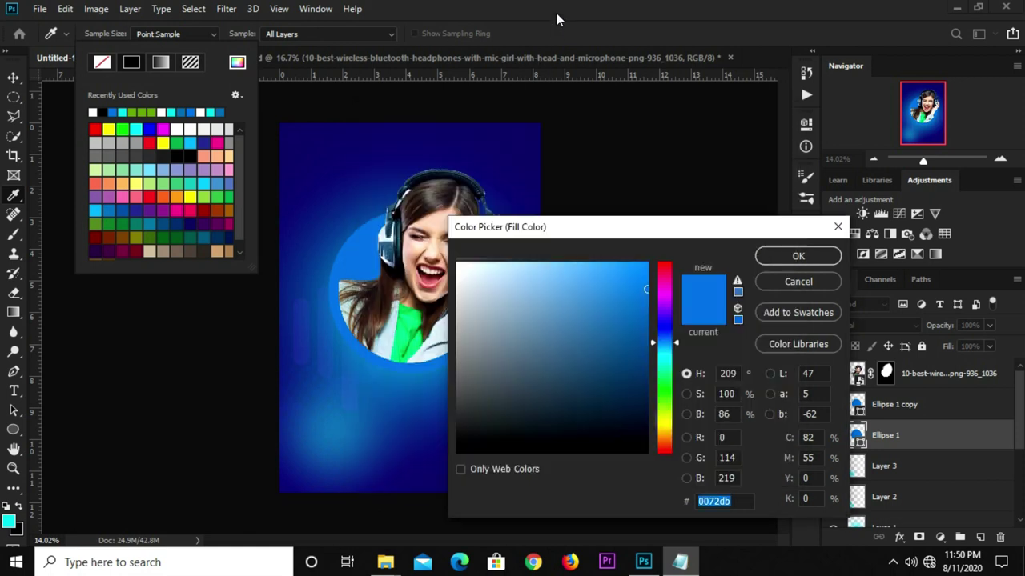
{"action": "right_click", "coordinate": [723, 503]}
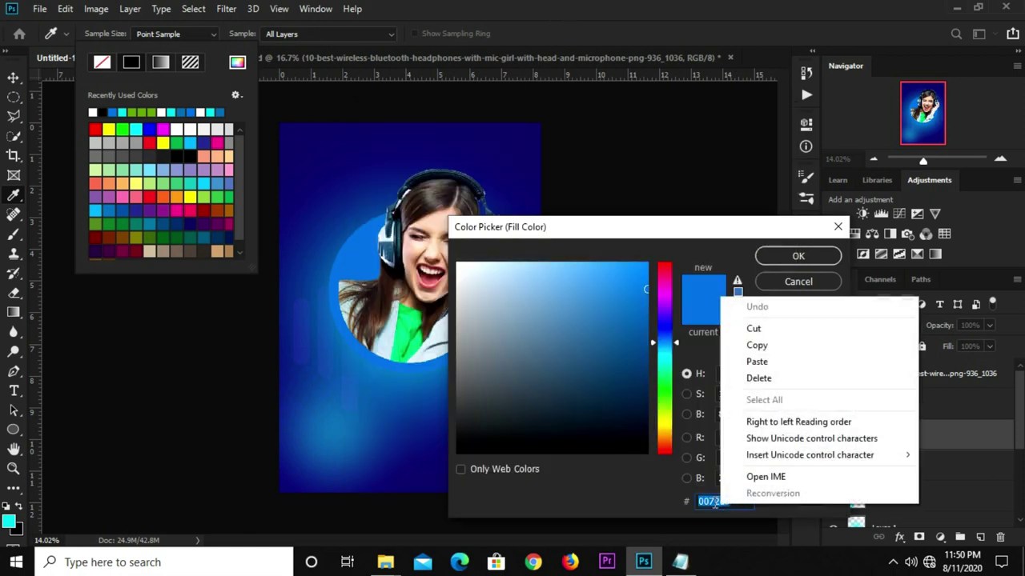
{"action": "left_click", "coordinate": [765, 361]}
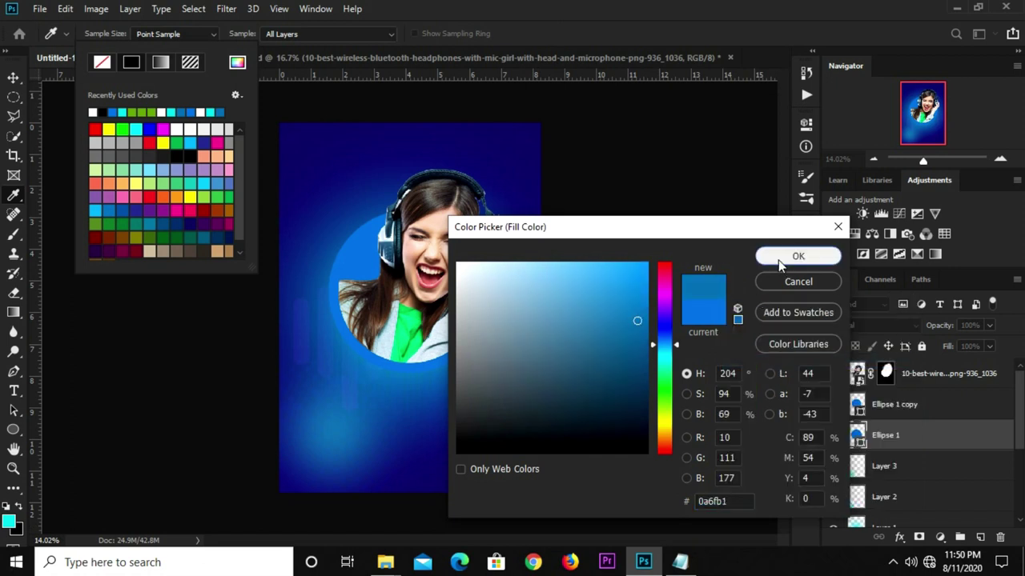
{"action": "left_click", "coordinate": [799, 255]}
{"action": "left_click", "coordinate": [663, 24]}
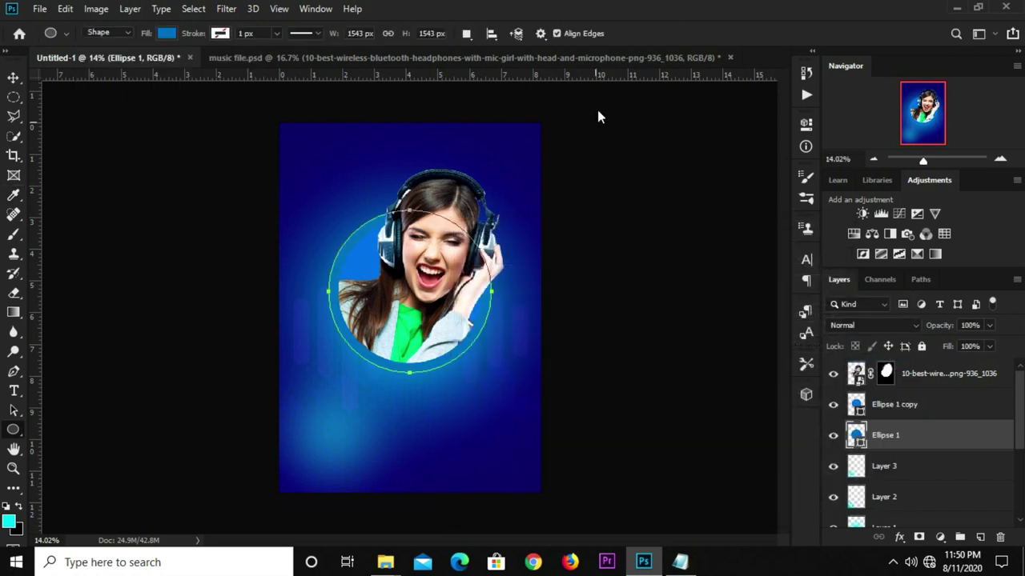
Shrink the enlarged Ellipse 1 ring slightly, to about 95%.
{"action": "key", "text": "v"}
{"action": "key", "text": "ctrl+0"}
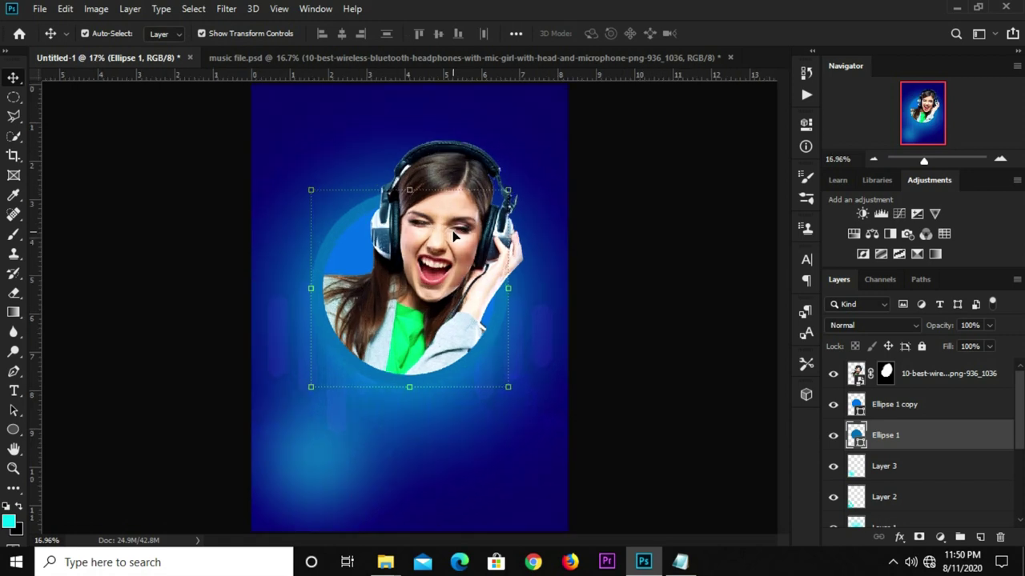
{"action": "left_click_drag", "start_coordinate": [507, 191], "coordinate": [508, 194]}
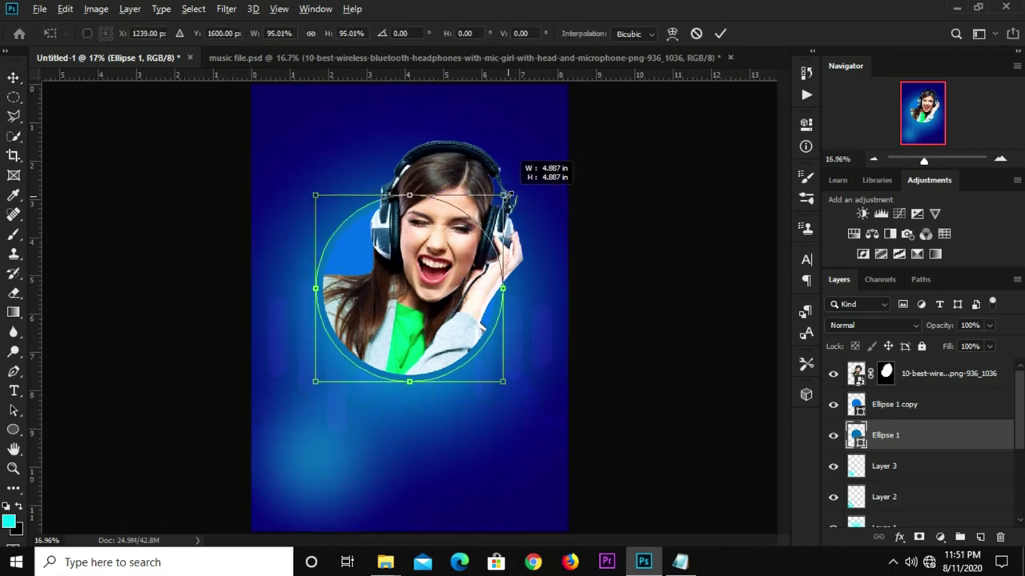
{"action": "key", "text": "Return"}
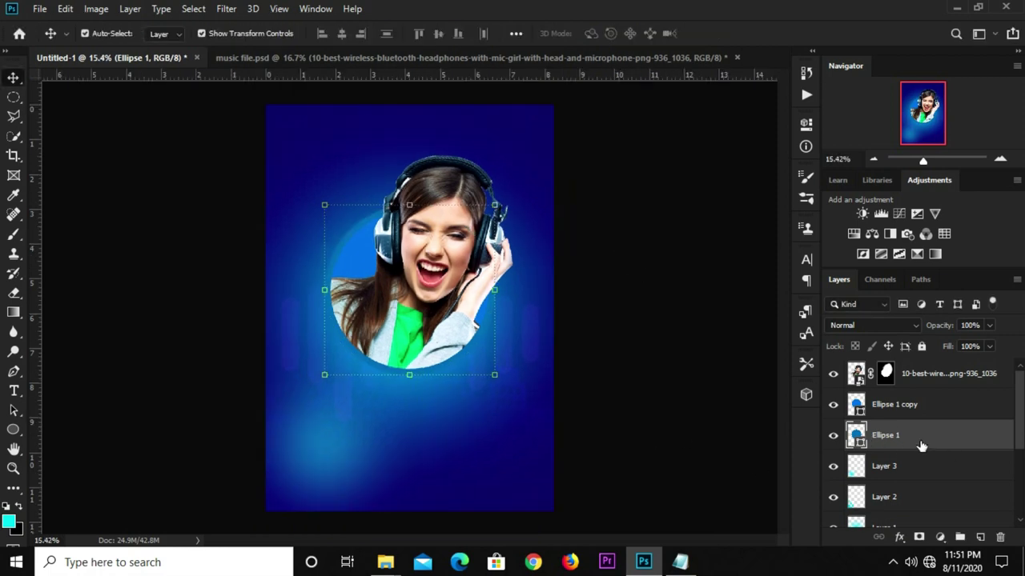
{"action": "left_click", "coordinate": [892, 538]}
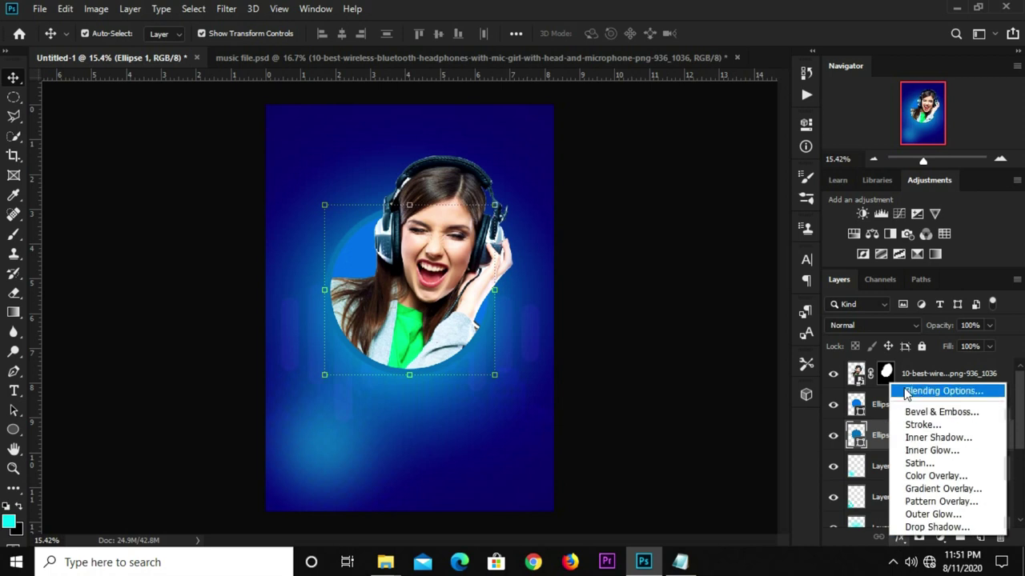
Add a Multiply drop shadow to Ellipse 1: 42% opacity, 90° angle, 16 px distance, 45 px size.
{"action": "left_click", "coordinate": [738, 417]}
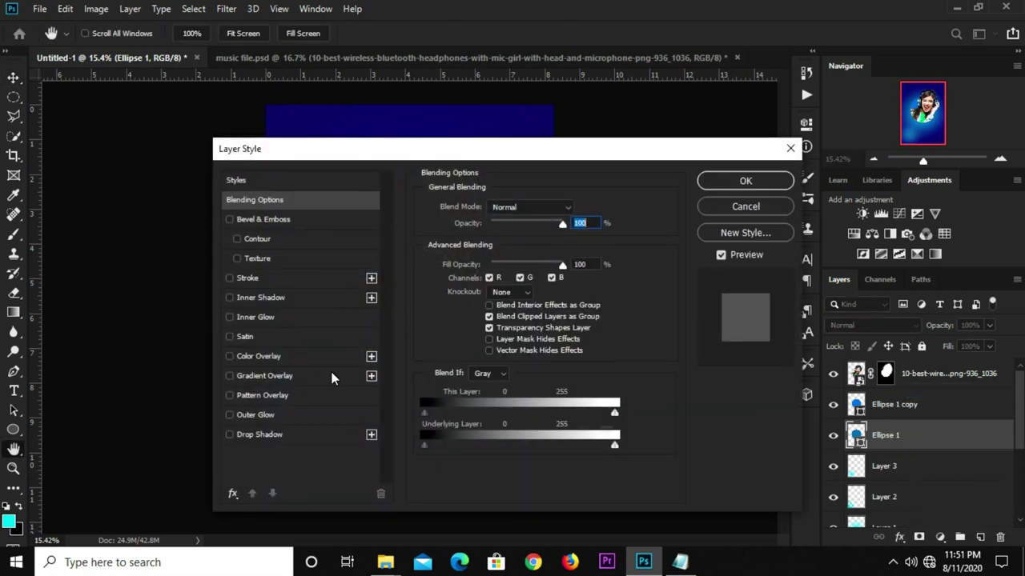
{"action": "left_click", "coordinate": [259, 435]}
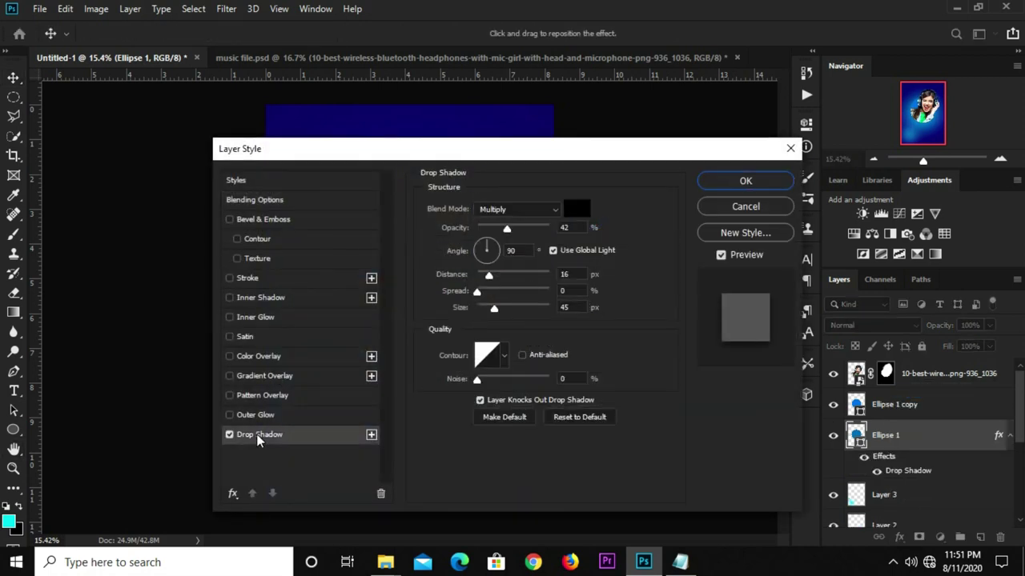
{"action": "left_click", "coordinate": [568, 228]}
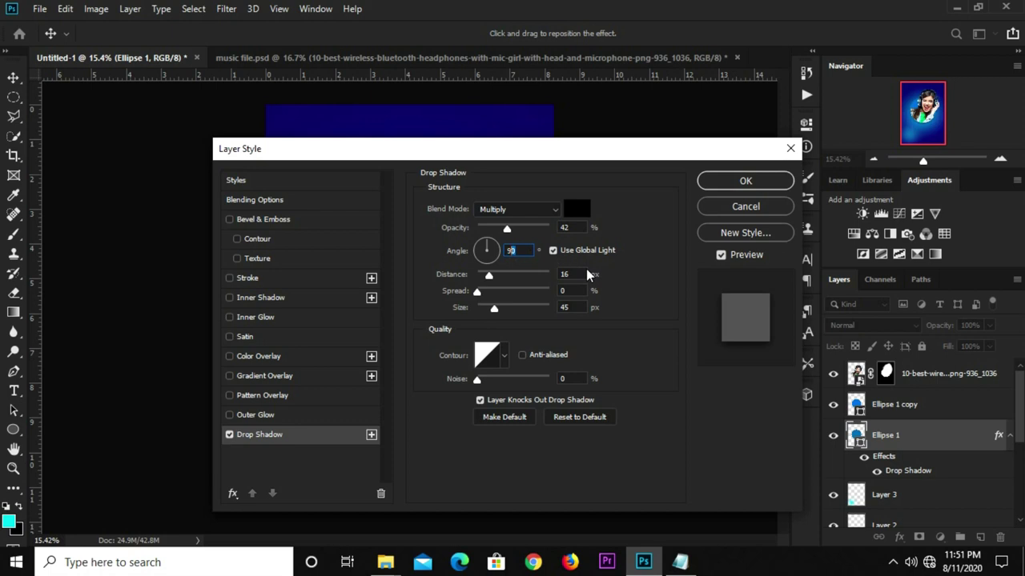
{"action": "left_click", "coordinate": [565, 273]}
{"action": "left_click", "coordinate": [745, 181]}
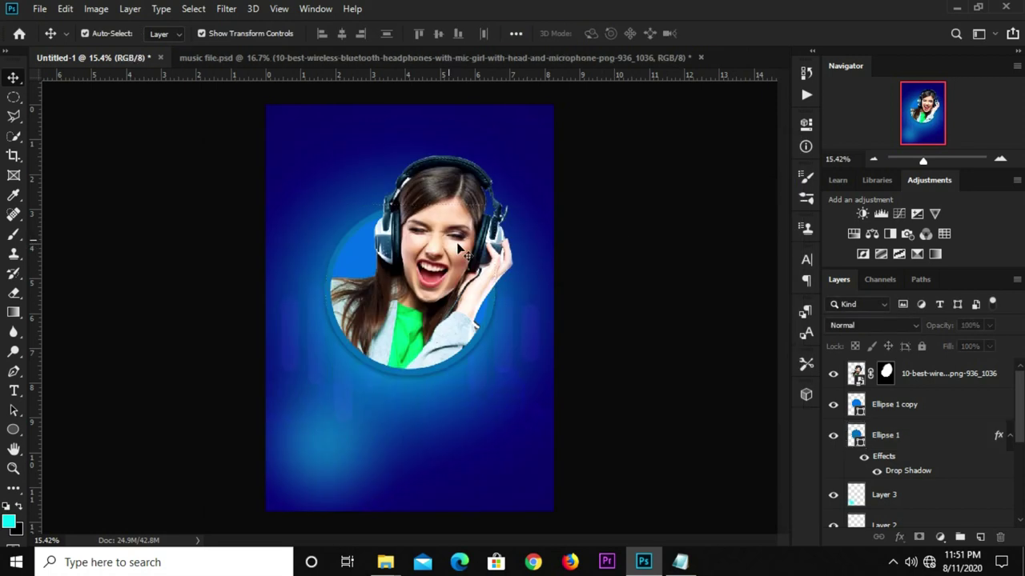
{"action": "key", "text": "ctrl+minus"}
{"action": "key", "text": "ctrl+plus"}
Draw a small white 162 px circle, Ellipse 2, and move it up left of the photo circle.
{"action": "left_click", "coordinate": [13, 429]}
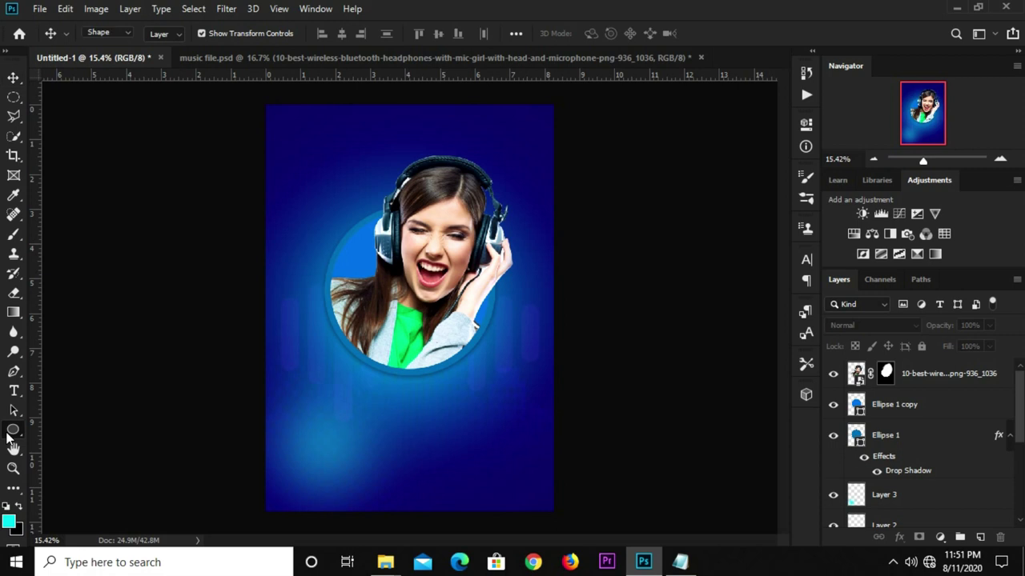
{"action": "left_click", "coordinate": [64, 456]}
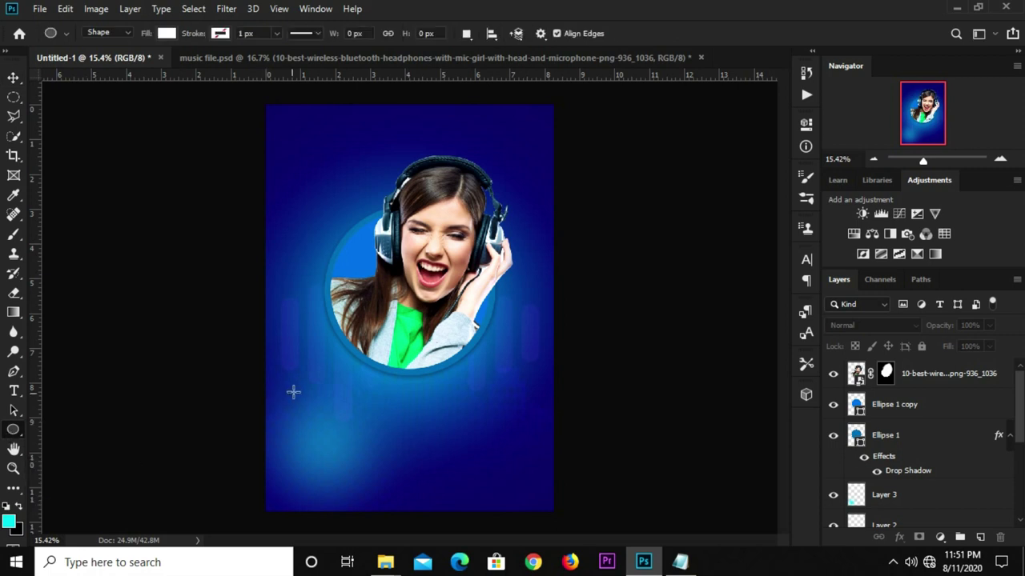
{"action": "left_click", "coordinate": [167, 33]}
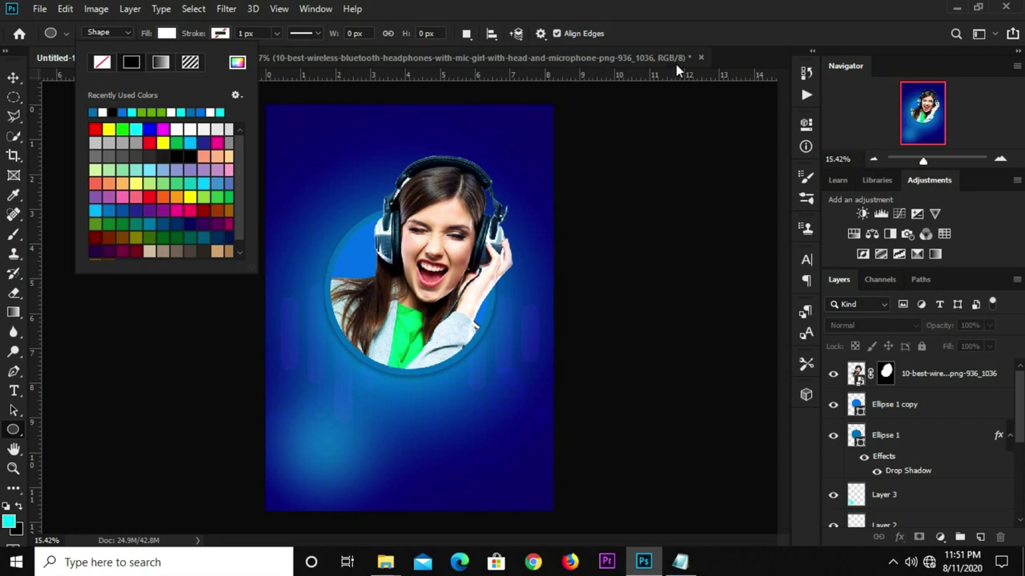
{"action": "left_click", "coordinate": [456, 268]}
{"action": "left_click_drag", "start_coordinate": [294, 390], "coordinate": [313, 409]}
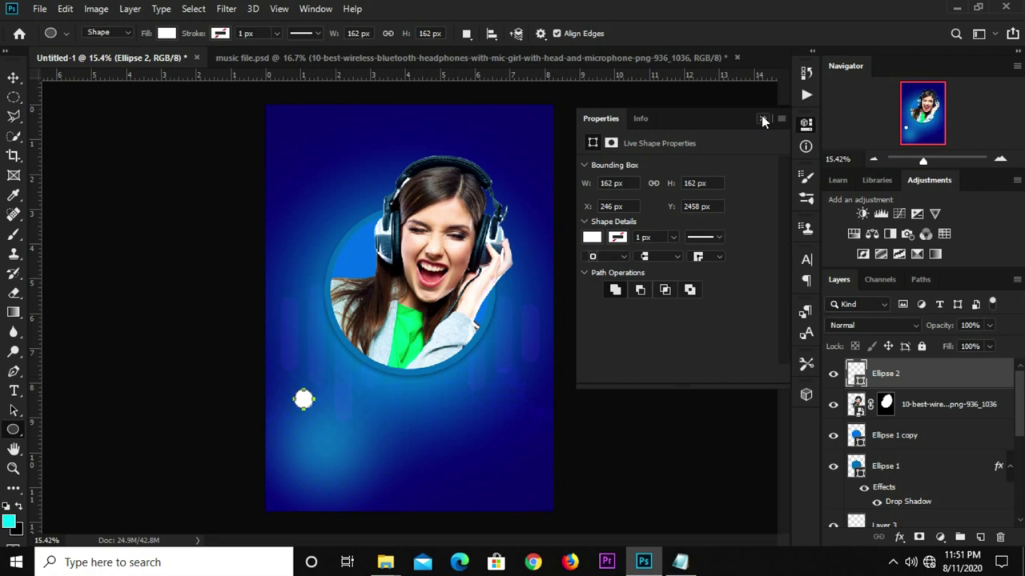
{"action": "left_click", "coordinate": [762, 119]}
{"action": "key", "text": "v"}
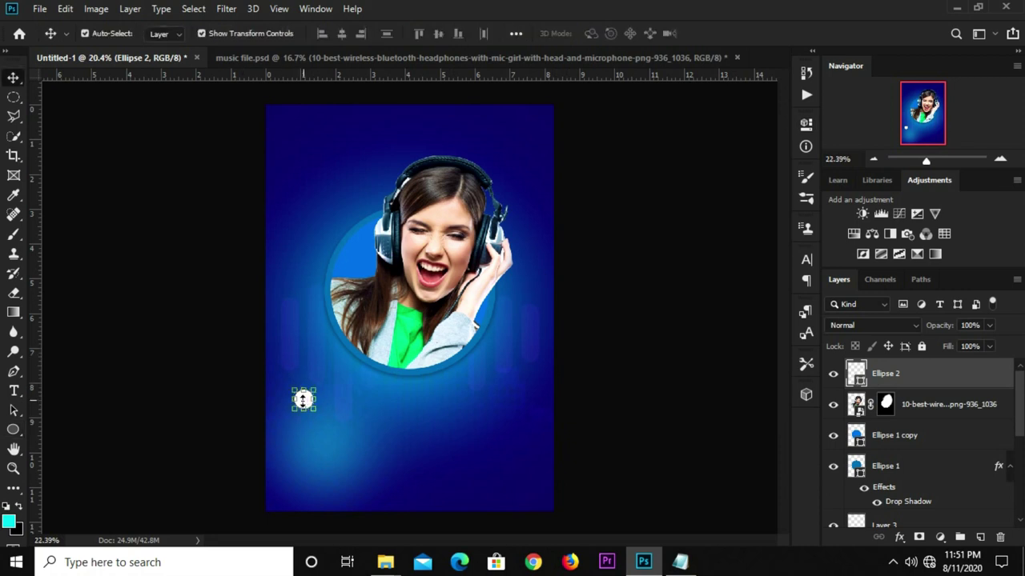
{"action": "scroll", "coordinate": [303, 399], "scroll_direction": "up", "scroll_amount": 2}
{"action": "left_click_drag", "start_coordinate": [305, 404], "coordinate": [286, 287]}
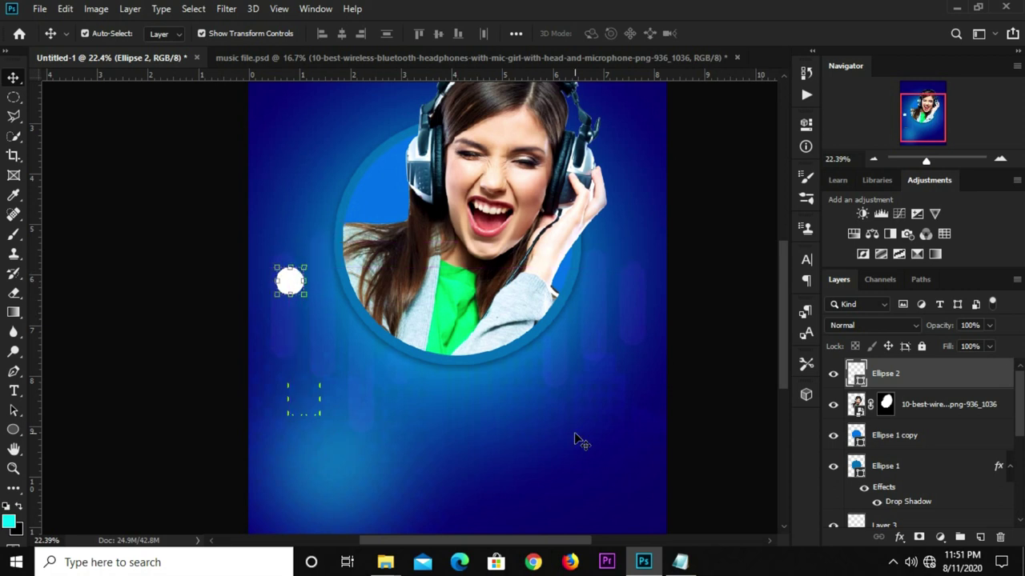
{"action": "left_click", "coordinate": [900, 537]}
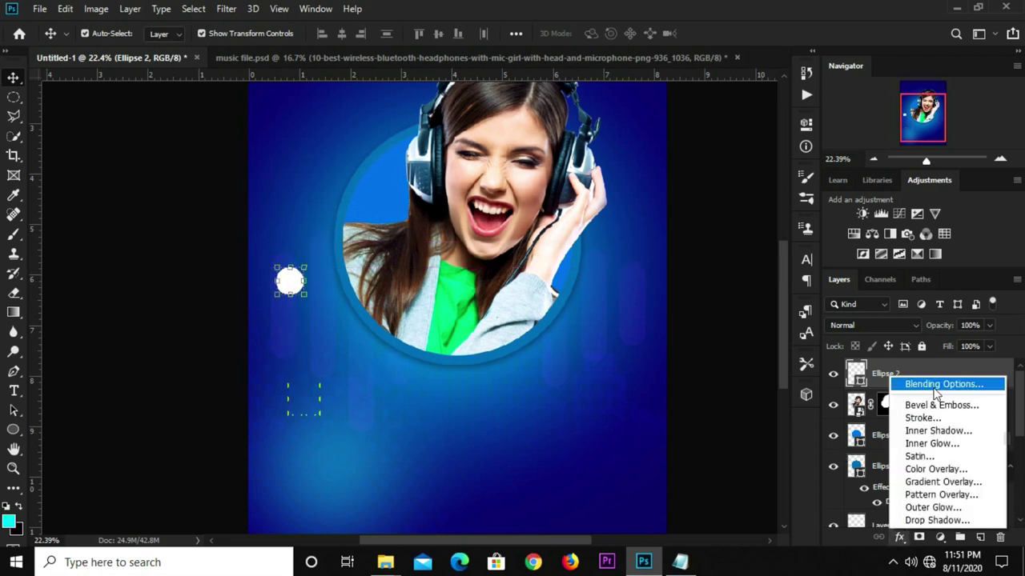
Give Ellipse 2 a Gradient Overlay from dark blue 09388d to bright blue 058ecd.
{"action": "left_click", "coordinate": [692, 403]}
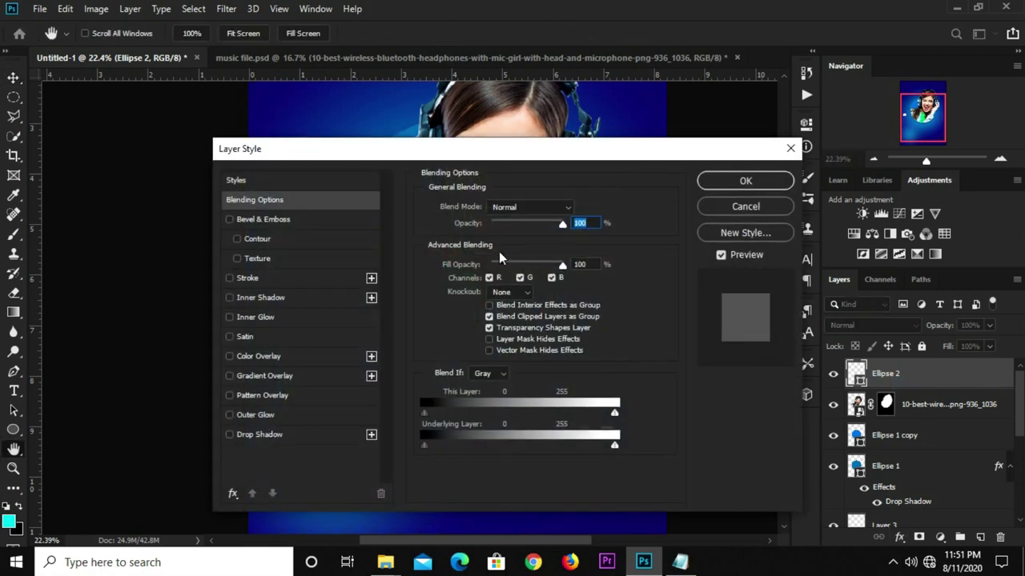
{"action": "left_click", "coordinate": [245, 376]}
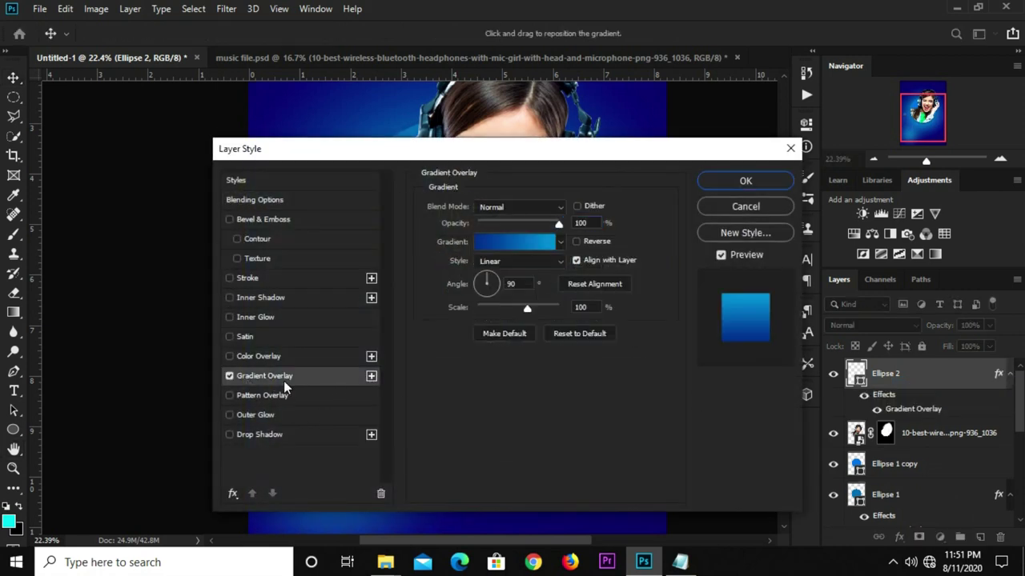
{"action": "left_click", "coordinate": [548, 244]}
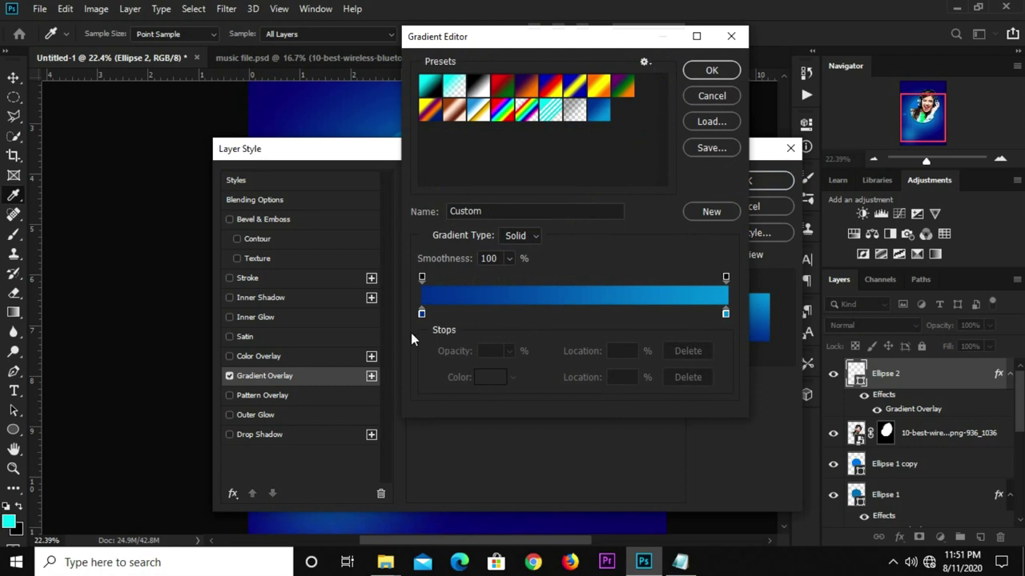
{"action": "left_click", "coordinate": [421, 313]}
{"action": "left_click", "coordinate": [490, 378]}
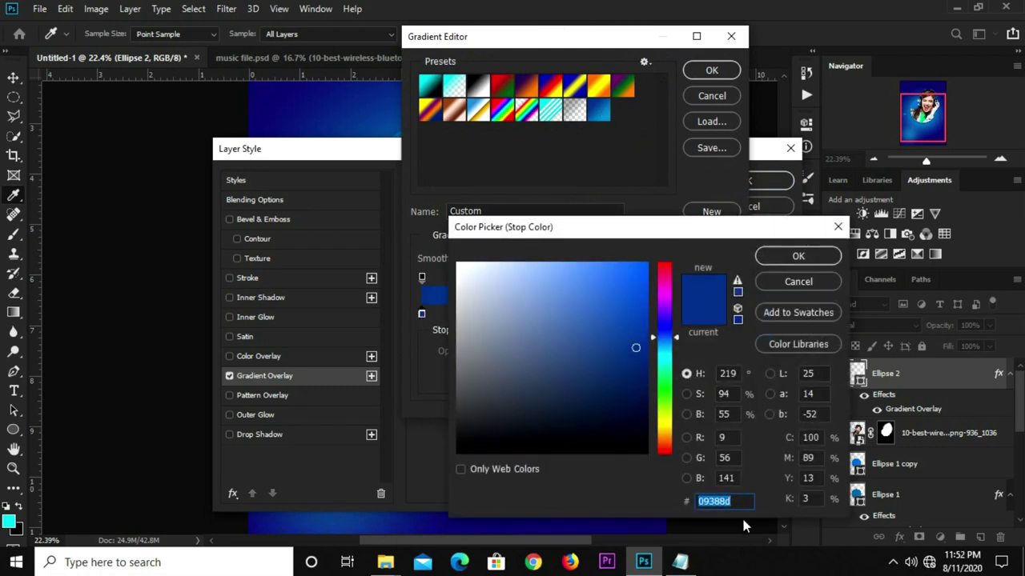
{"action": "left_click", "coordinate": [798, 256]}
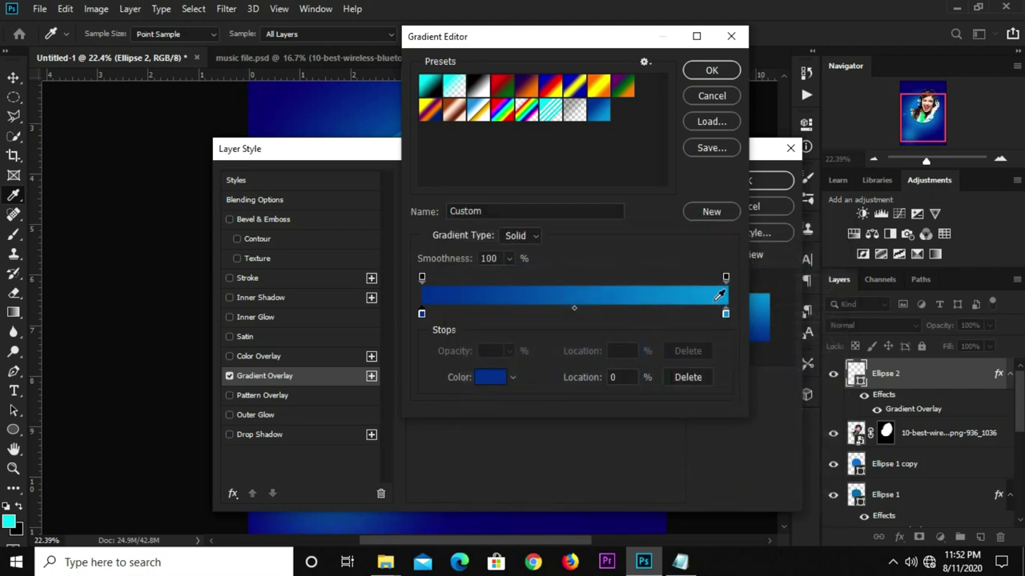
{"action": "left_click", "coordinate": [725, 315]}
{"action": "left_click", "coordinate": [497, 377]}
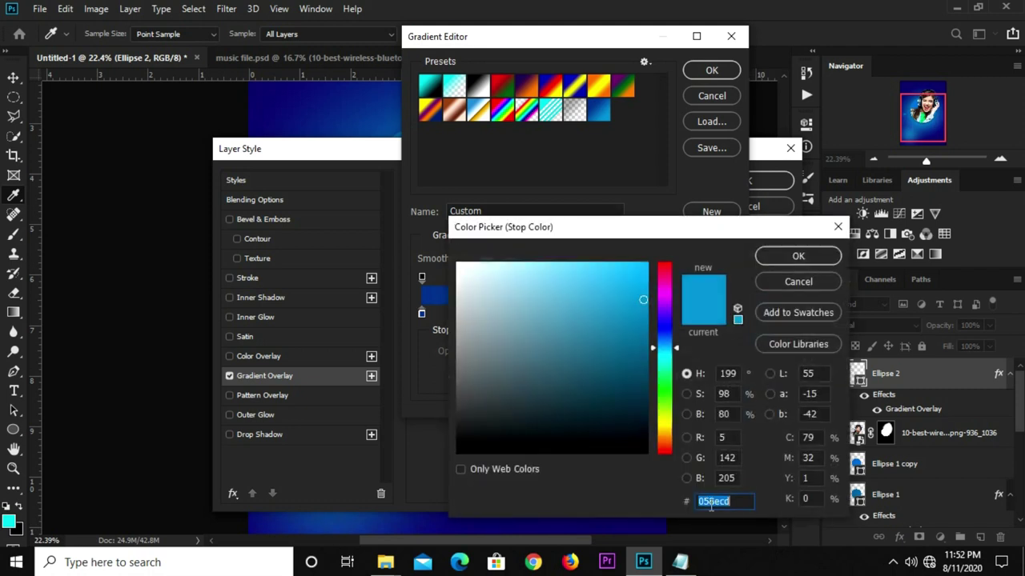
{"action": "left_click", "coordinate": [760, 257]}
{"action": "left_click", "coordinate": [693, 74]}
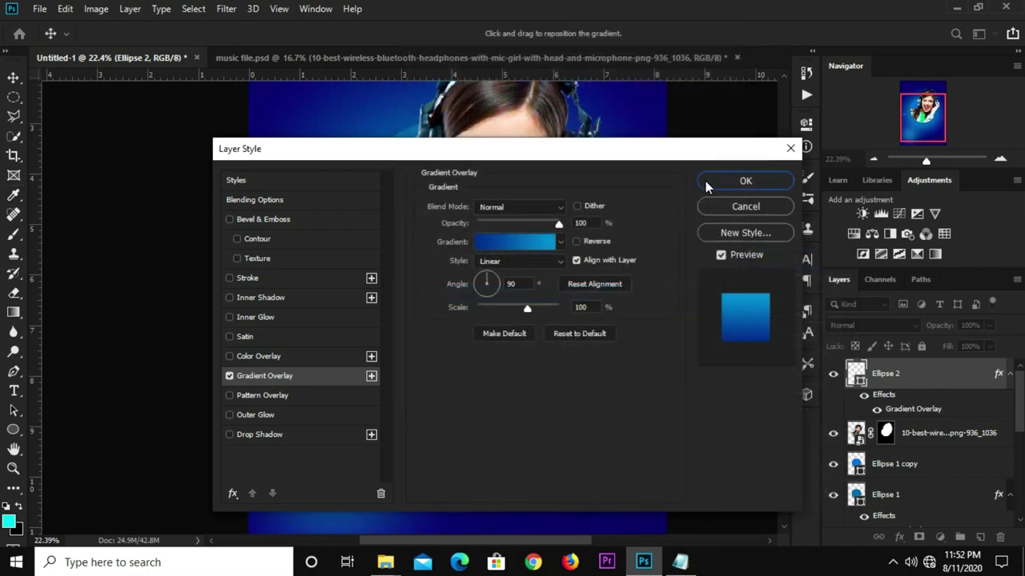
{"action": "left_click", "coordinate": [739, 181]}
Duplicate the gradient dot and place the copy just above the original.
{"action": "left_click", "coordinate": [183, 269]}
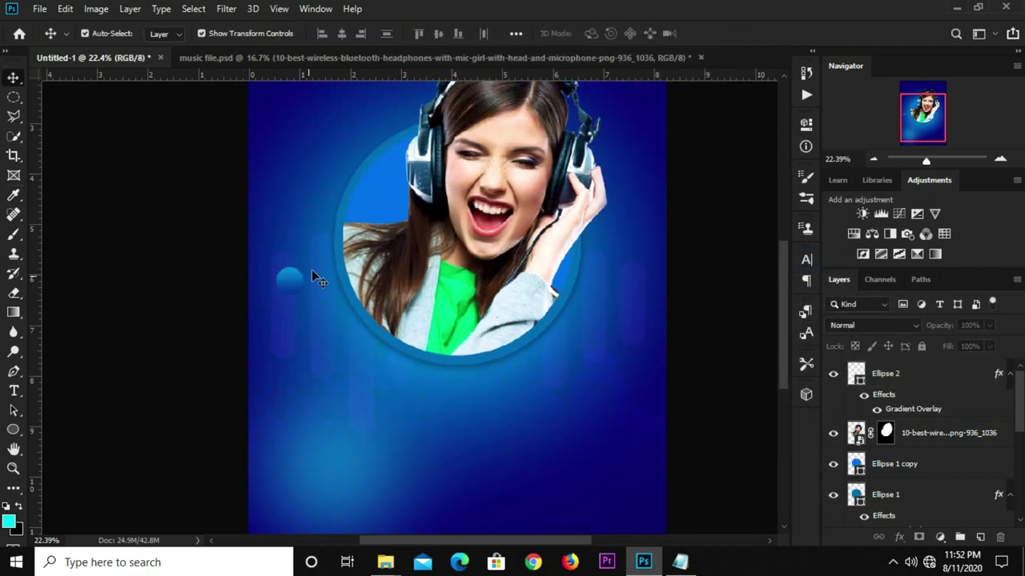
{"action": "scroll", "coordinate": [311, 272], "scroll_direction": "down", "scroll_amount": 1}
{"action": "scroll", "coordinate": [294, 288], "scroll_direction": "up", "scroll_amount": 2}
{"action": "left_click", "coordinate": [293, 294]}
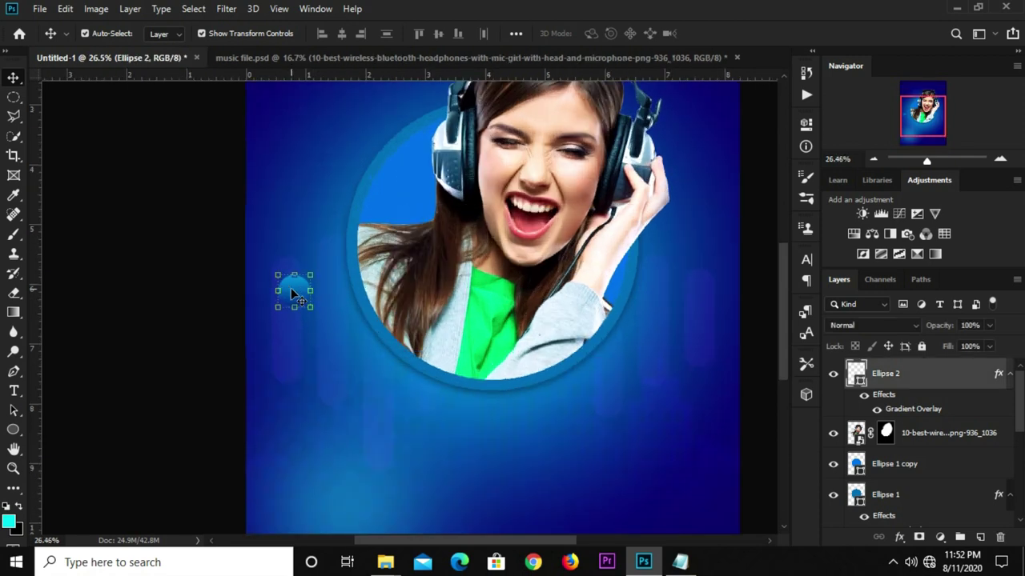
{"action": "key", "text": "ctrl+j"}
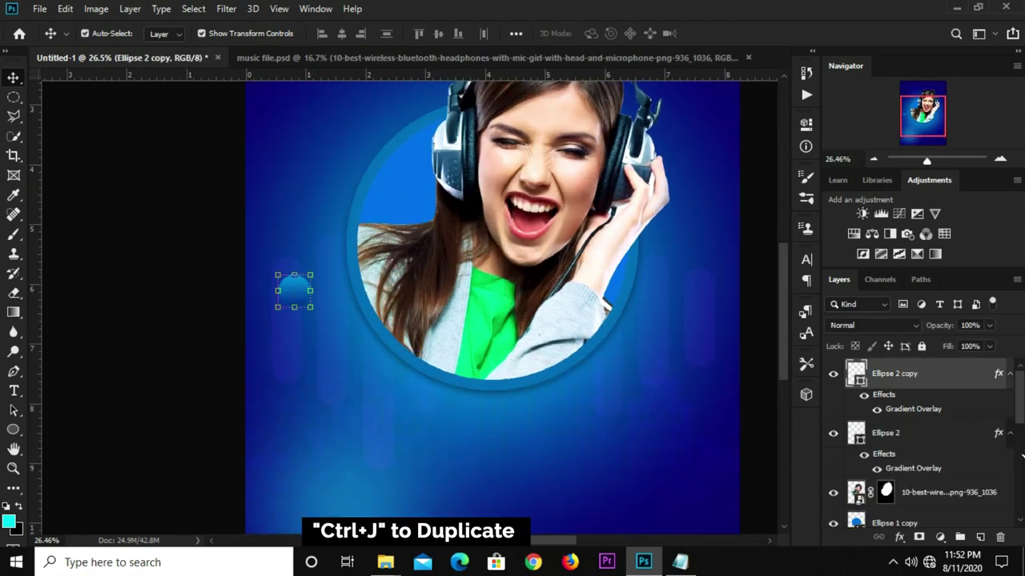
{"action": "mouse_move", "coordinate": [298, 294]}
{"action": "left_mouse_down"}
{"action": "mouse_move", "coordinate": [298, 241]}
{"action": "mouse_move", "coordinate": [312, 235]}
{"action": "left_mouse_up"}
{"action": "key", "text": "Return"}
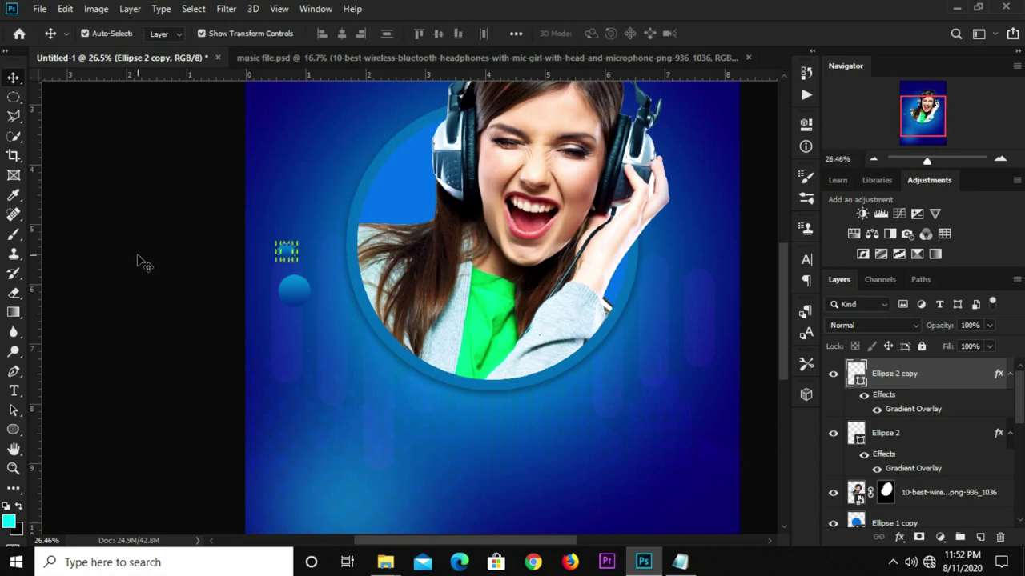
Duplicate the dot pair and move it beside the headphones at the upper right.
{"action": "left_click", "coordinate": [138, 258]}
{"action": "left_click", "coordinate": [286, 251]}
{"action": "left_click", "coordinate": [291, 289], "text": "shift"}
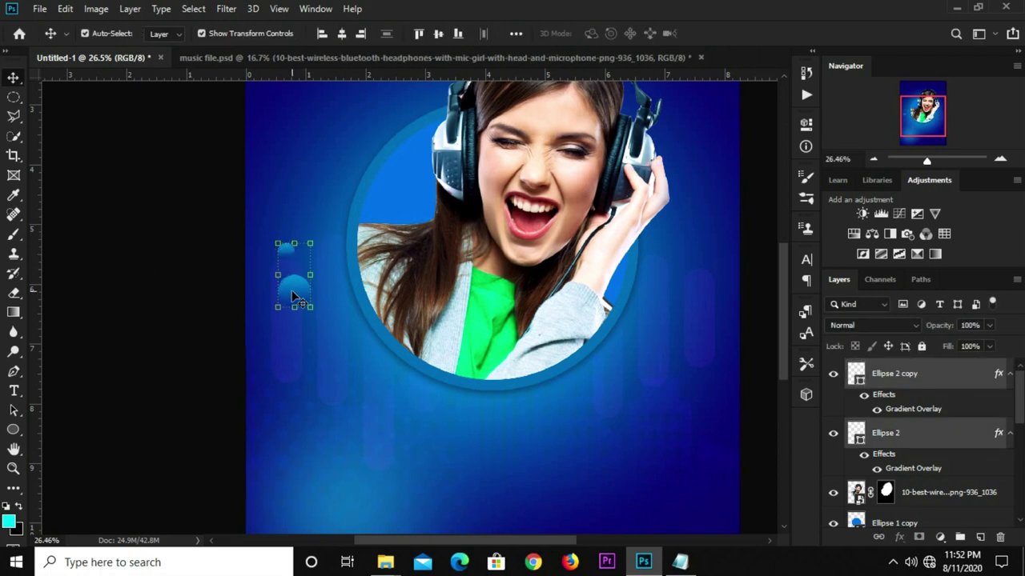
{"action": "key", "text": "ctrl+j"}
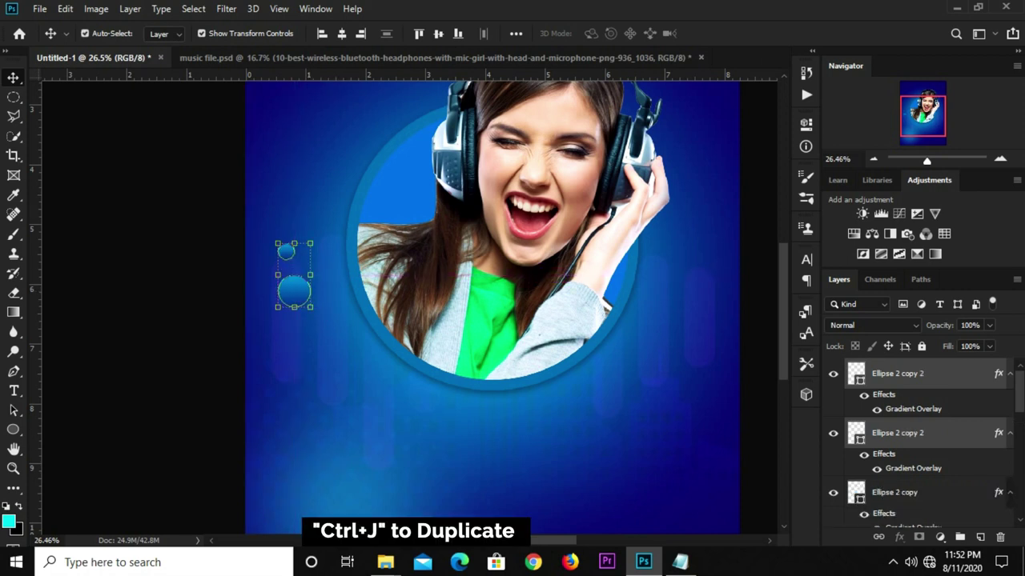
{"action": "scroll", "coordinate": [928, 469], "scroll_direction": "down", "scroll_amount": 1}
{"action": "scroll", "coordinate": [929, 412], "scroll_direction": "up", "scroll_amount": 1}
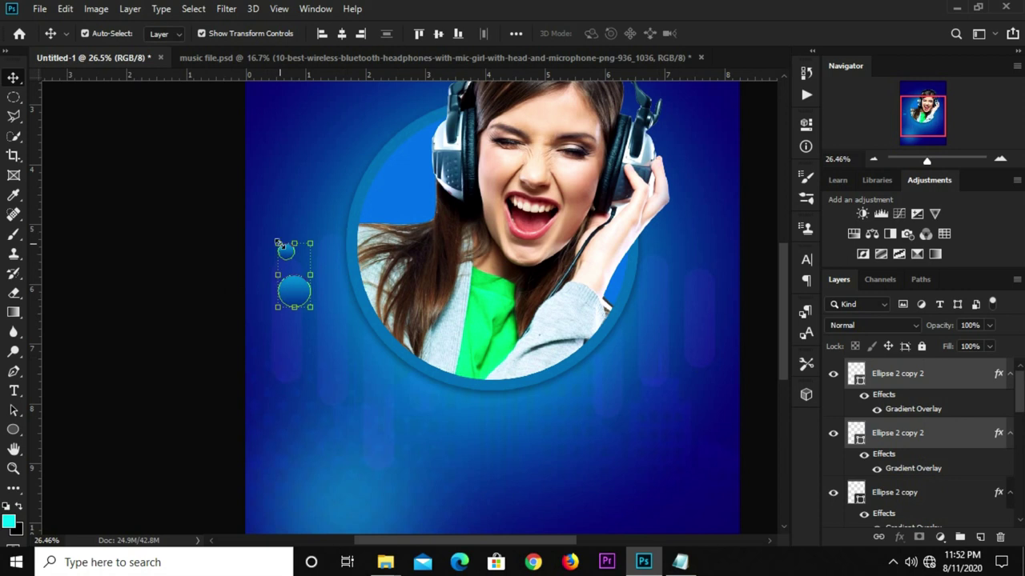
{"action": "key", "text": "ctrl+t"}
{"action": "mouse_move", "coordinate": [293, 295]}
{"action": "left_mouse_down"}
{"action": "mouse_move", "coordinate": [688, 179]}
{"action": "mouse_move", "coordinate": [738, 183]}
{"action": "mouse_move", "coordinate": [692, 137]}
{"action": "left_mouse_up"}
{"action": "scroll", "coordinate": [687, 179], "scroll_direction": "down", "scroll_amount": 1, "text": "alt"}
{"action": "scroll", "coordinate": [687, 179], "scroll_direction": "down", "scroll_amount": 1, "text": "alt"}
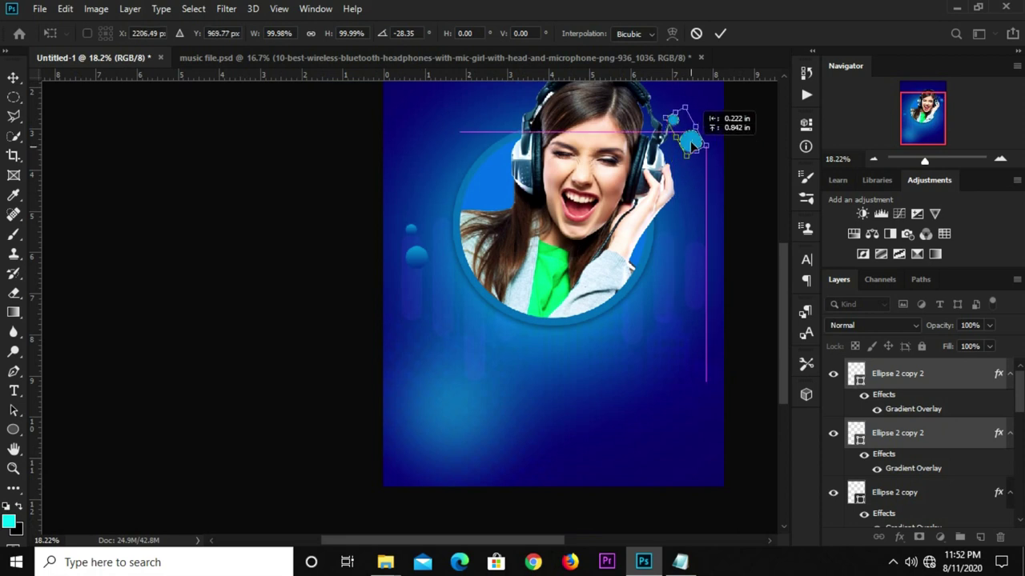
{"action": "key", "text": "Return"}
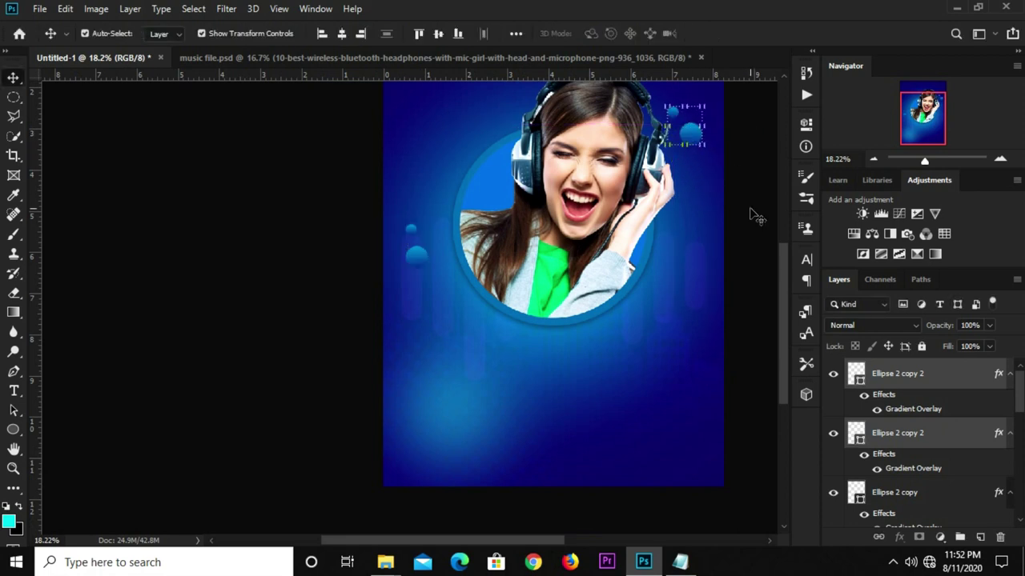
Copy a dot to the circle's lower right and stack a second copy just above it.
{"action": "scroll", "coordinate": [698, 130], "scroll_direction": "up", "scroll_amount": 2, "text": "alt"}
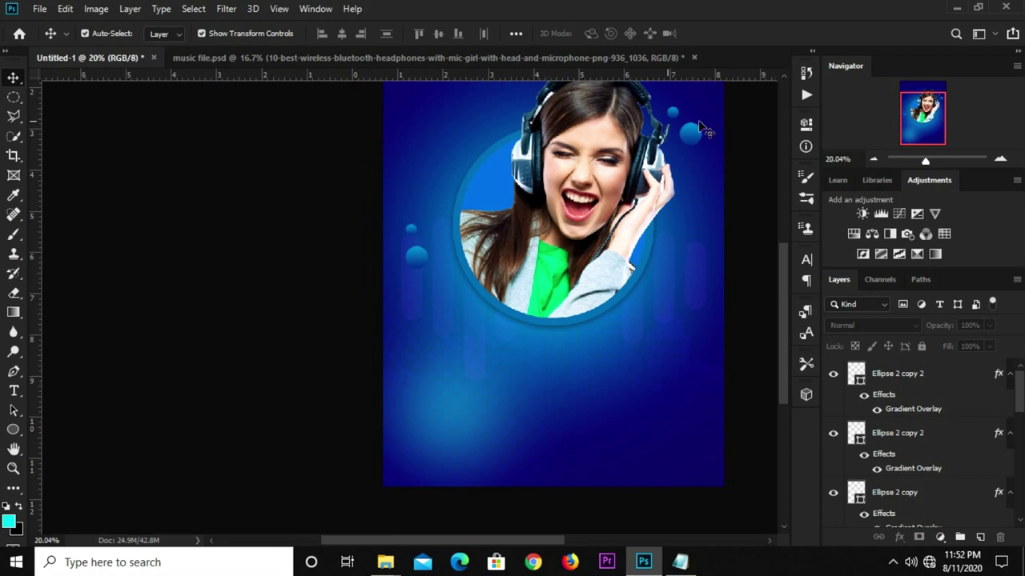
{"action": "left_click", "coordinate": [682, 128]}
{"action": "key", "text": "ctrl"}
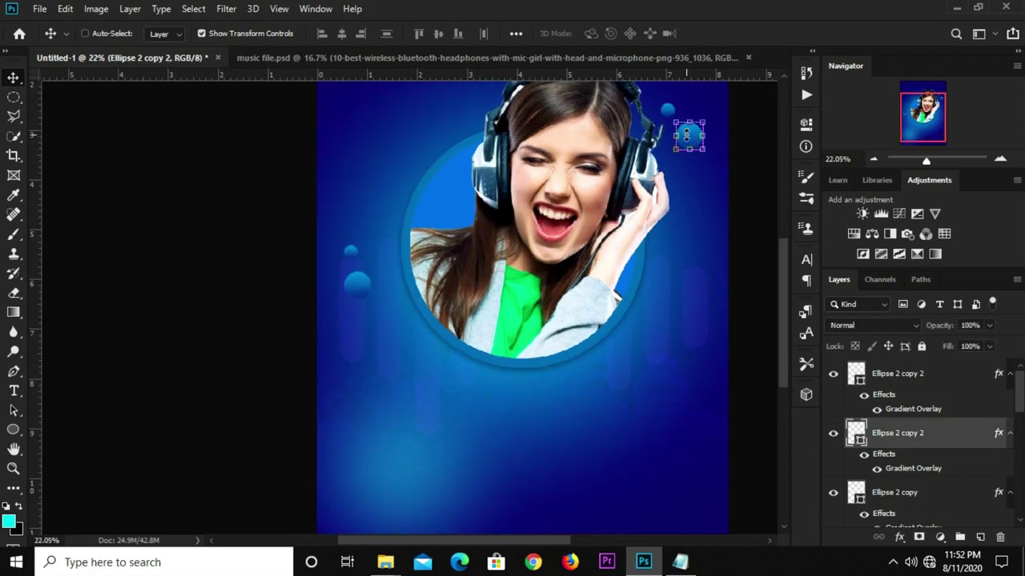
{"action": "mouse_move", "coordinate": [686, 147]}
{"action": "left_mouse_down"}
{"action": "mouse_move", "coordinate": [663, 318]}
{"action": "mouse_move", "coordinate": [675, 303]}
{"action": "left_mouse_up"}
{"action": "key", "text": "ctrl+t"}
{"action": "key", "text": "Return"}
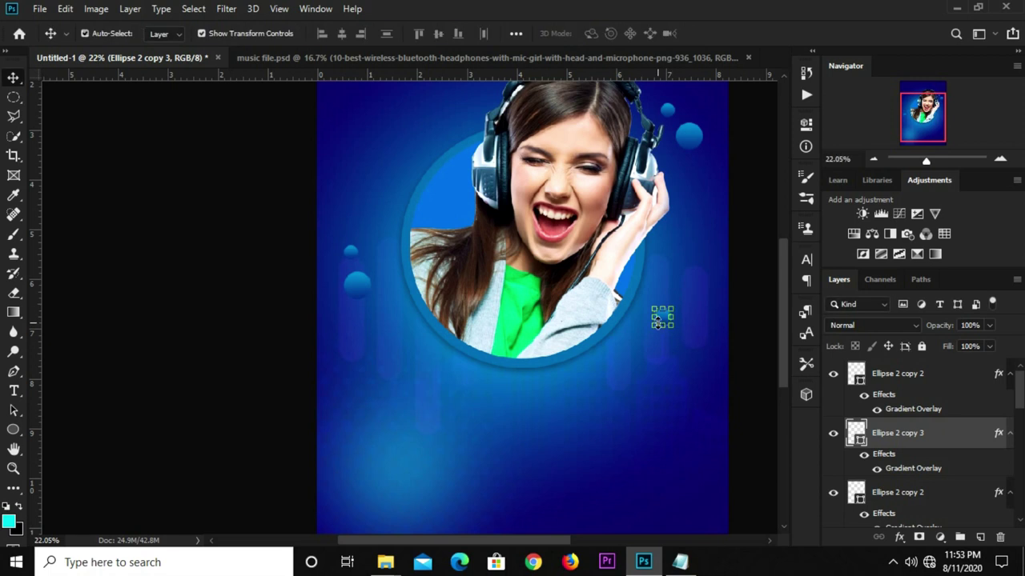
{"action": "key", "text": "ctrl"}
{"action": "scroll", "coordinate": [669, 318], "scroll_direction": "up", "scroll_amount": 3}
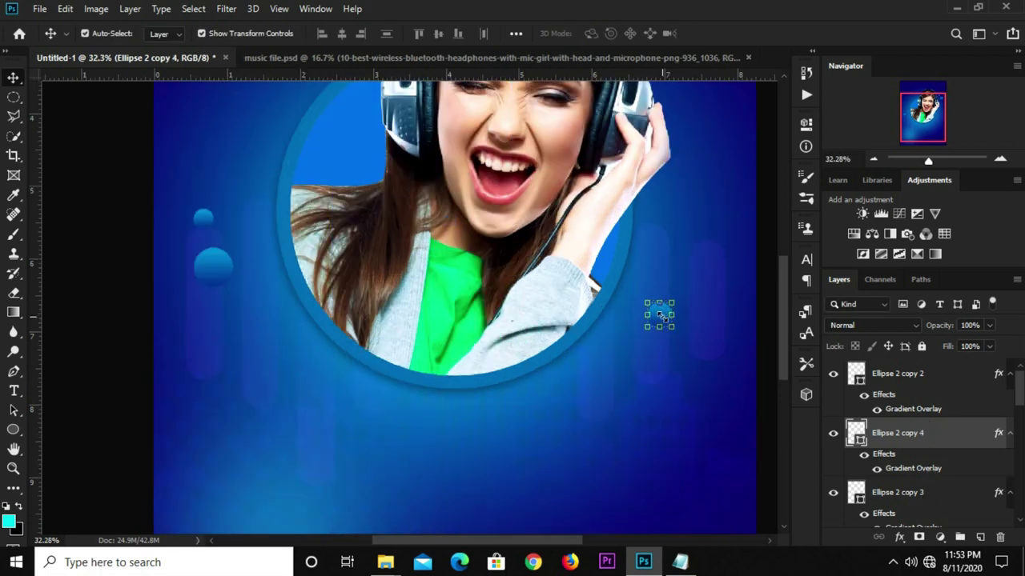
{"action": "mouse_move", "coordinate": [663, 306]}
{"action": "left_mouse_down"}
{"action": "mouse_move", "coordinate": [666, 257]}
{"action": "mouse_move", "coordinate": [670, 274]}
{"action": "left_mouse_up"}
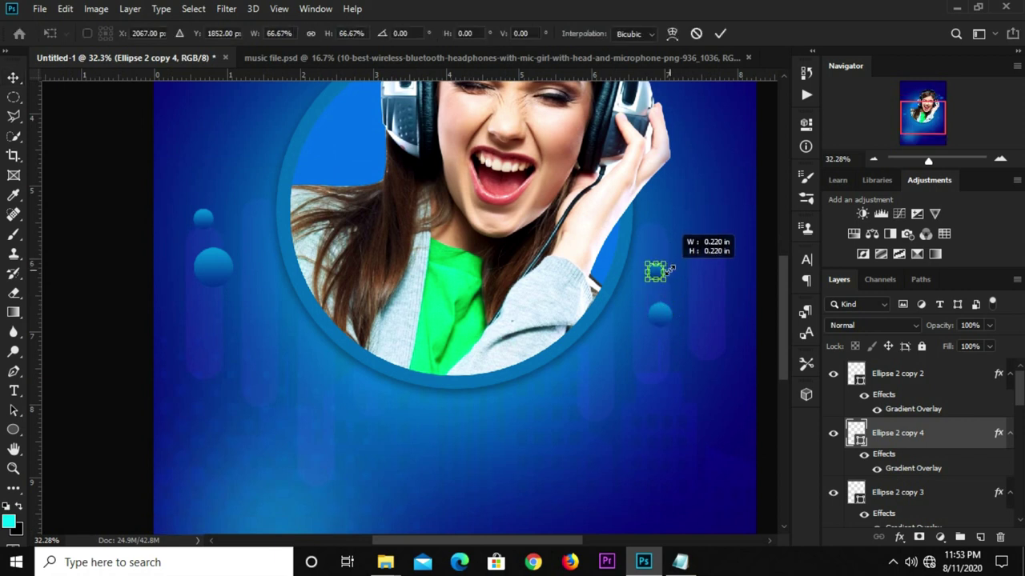
{"action": "key", "text": "shift+Down"}
{"action": "key", "text": "shift+Down"}
{"action": "key", "text": "shift+Down"}
{"action": "key", "text": "shift+Down"}
{"action": "key", "text": "shift+Down"}
{"action": "key", "text": "Return"}
{"action": "key", "text": "ctrl+0"}
{"action": "left_click", "coordinate": [631, 313]}
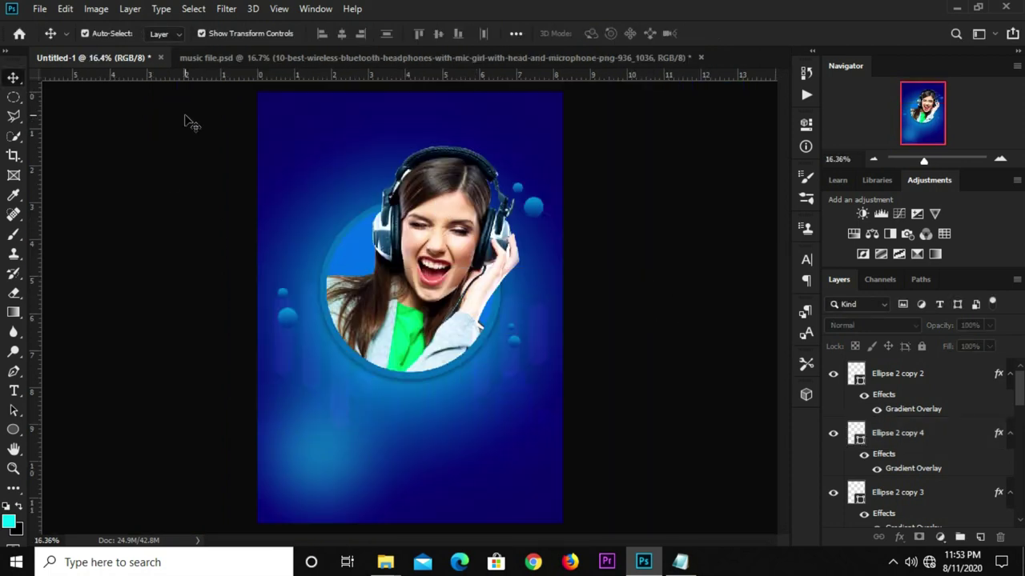
Draw an unfilled rectangle frame with a white 14 px outline at the poster's top-left.
{"action": "left_click", "coordinate": [11, 432]}
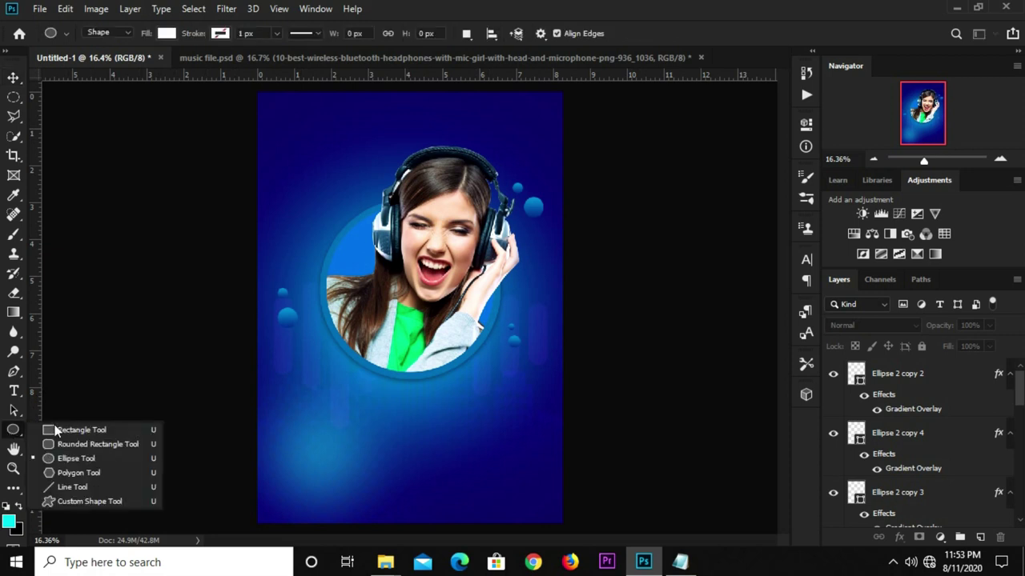
{"action": "left_click", "coordinate": [61, 429]}
{"action": "left_click", "coordinate": [165, 35]}
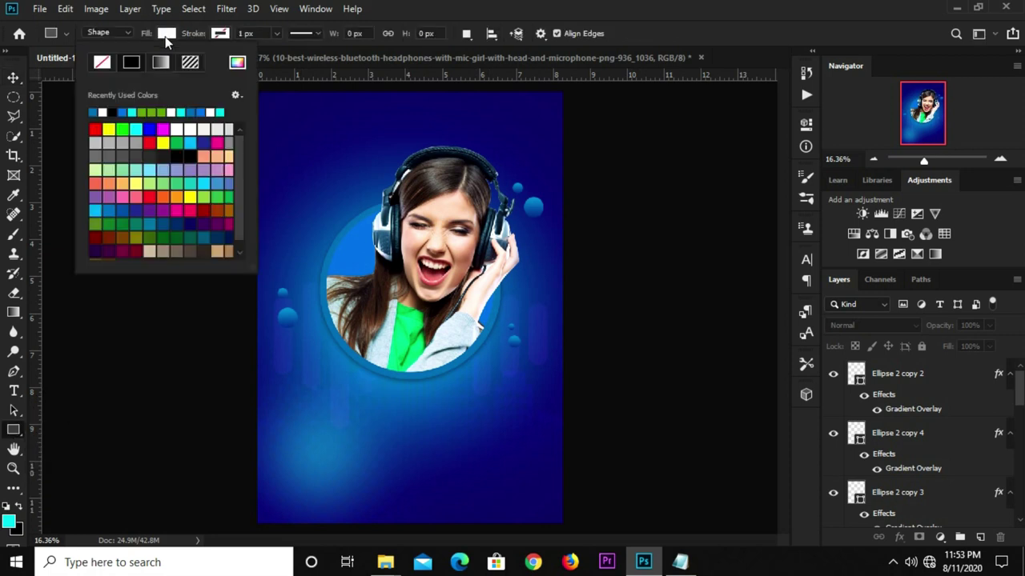
{"action": "left_click", "coordinate": [102, 63]}
{"action": "left_click", "coordinate": [221, 35]}
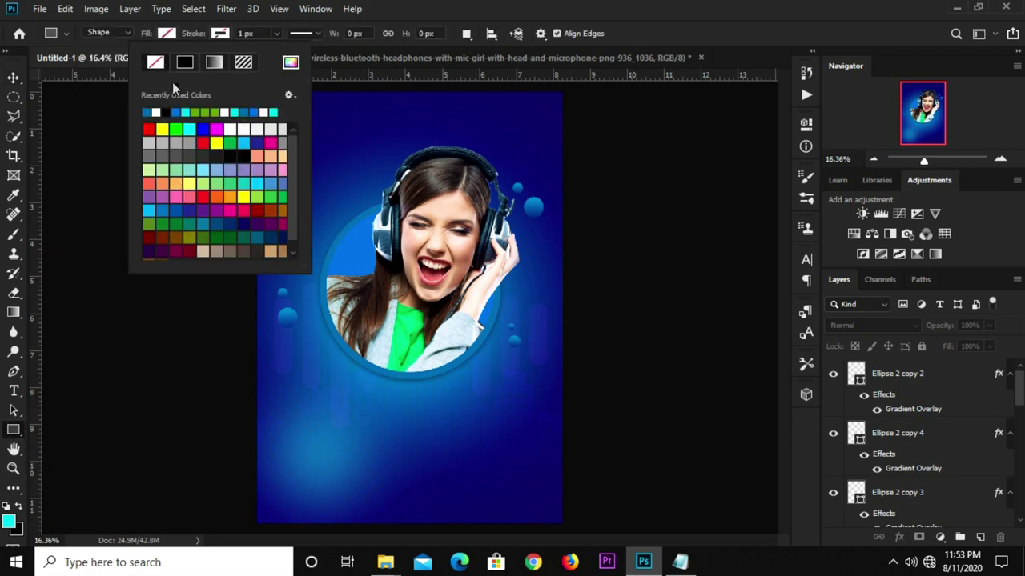
{"action": "left_click", "coordinate": [157, 112]}
{"action": "left_click", "coordinate": [258, 34]}
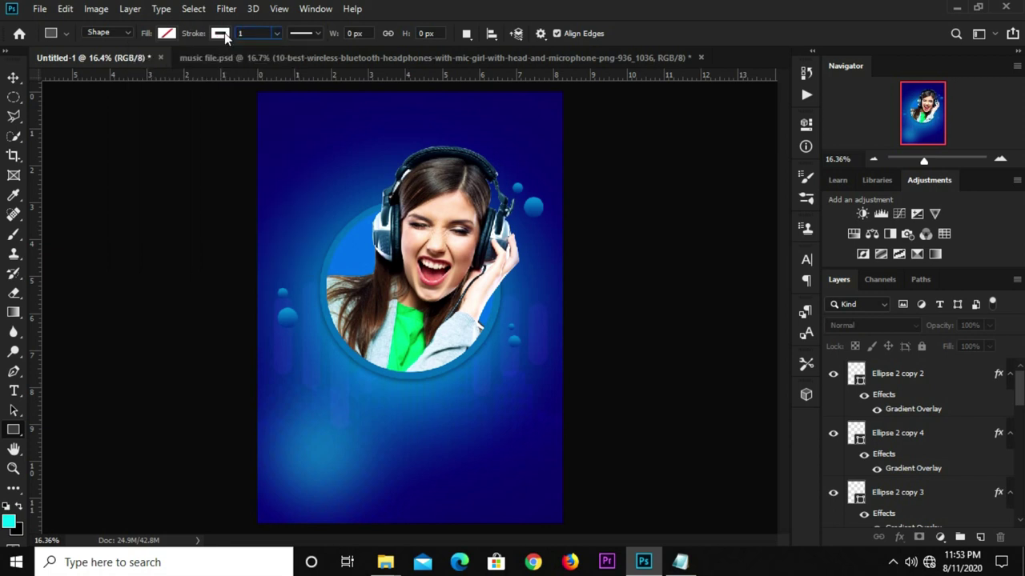
{"action": "type", "text": "0"}
{"action": "key", "text": "Return"}
{"action": "left_click_drag", "start_coordinate": [273, 100], "coordinate": [329, 196]}
{"action": "type", "text": "14"}
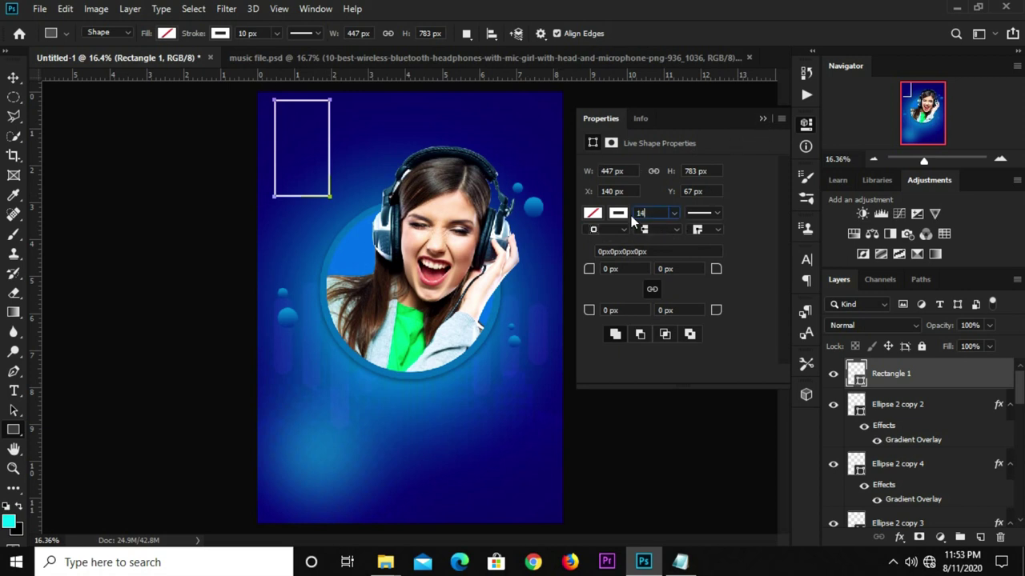
{"action": "key", "text": "Return"}
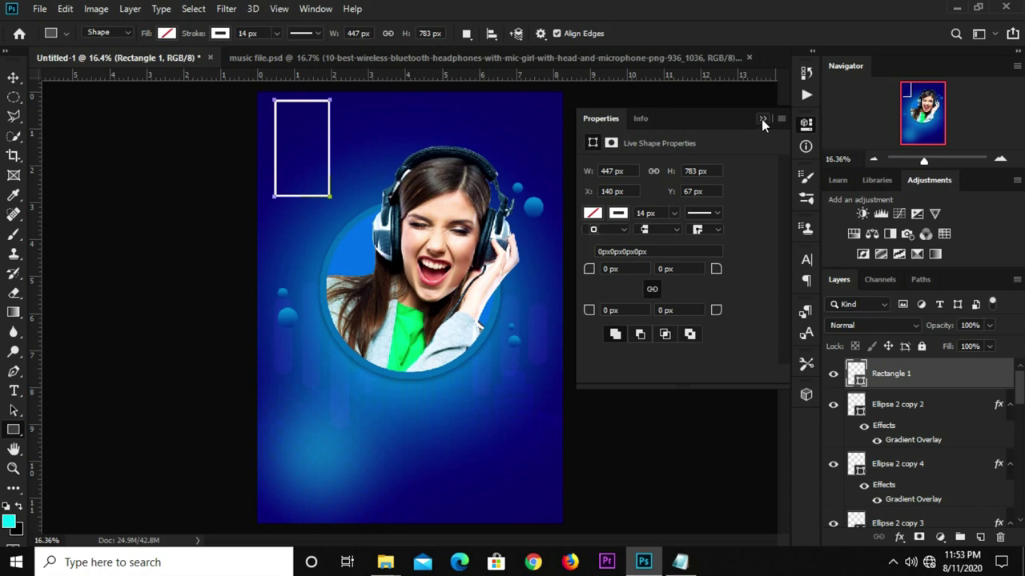
{"action": "left_click", "coordinate": [762, 119]}
Trim the frame from its top edge, shift it up-left, and raise its bottom edge slightly.
{"action": "key", "text": "v"}
{"action": "left_click_drag", "start_coordinate": [302, 101], "coordinate": [303, 111]}
{"action": "left_click_drag", "start_coordinate": [322, 161], "coordinate": [317, 159]}
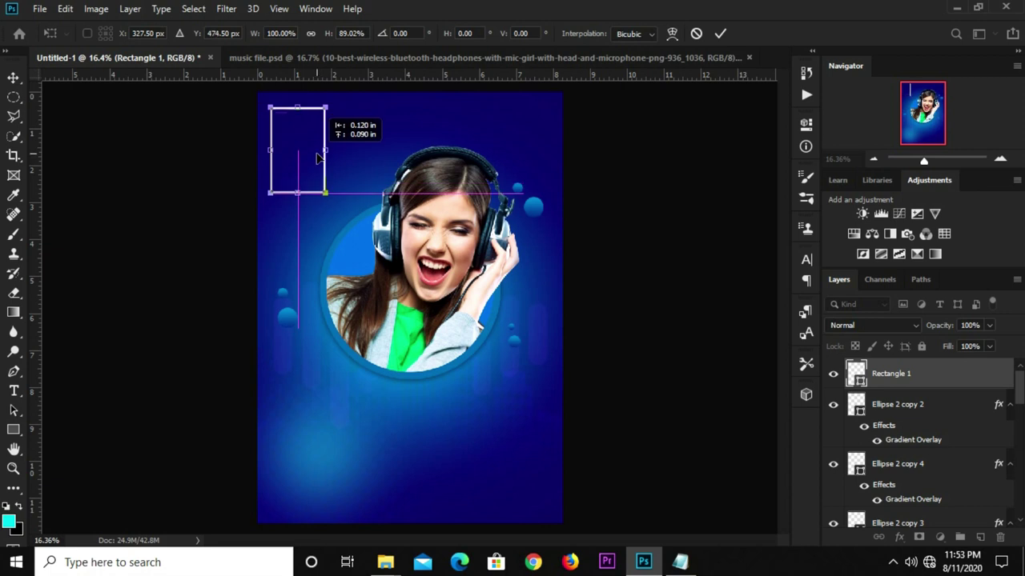
{"action": "key", "text": "Return"}
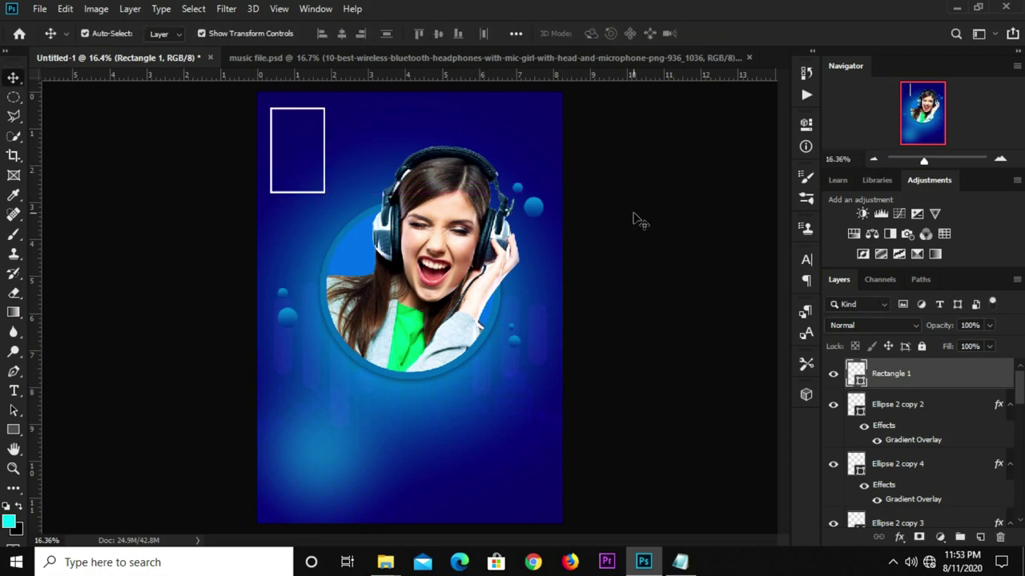
{"action": "left_click", "coordinate": [629, 215]}
{"action": "left_click", "coordinate": [322, 202]}
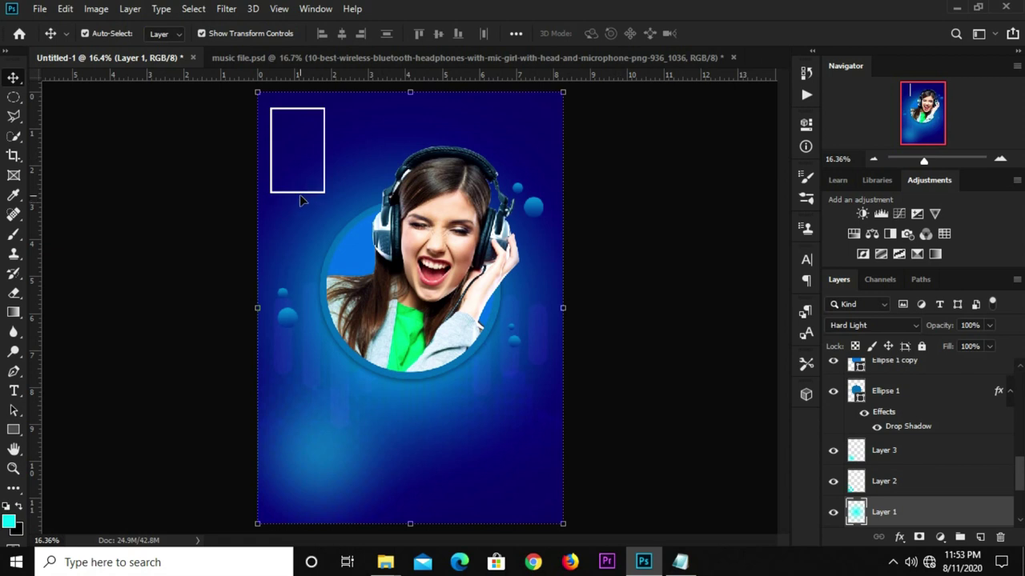
{"action": "left_click", "coordinate": [299, 193]}
{"action": "left_click_drag", "start_coordinate": [298, 193], "coordinate": [298, 187]}
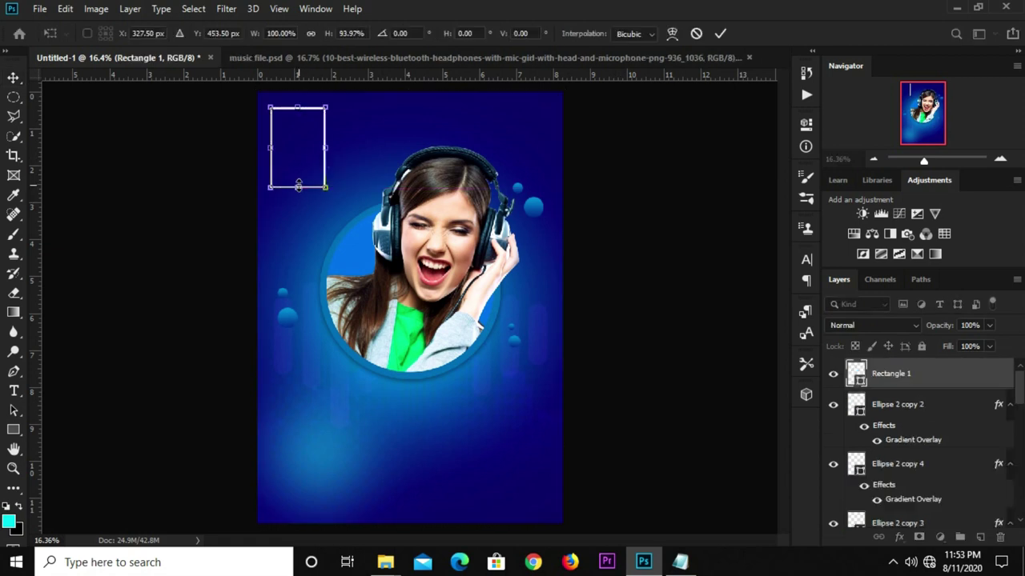
{"action": "key", "text": "Return"}
{"action": "left_click", "coordinate": [168, 284]}
Add a white 30 pt "20" text line below the circle photo.
{"action": "left_click", "coordinate": [13, 391]}
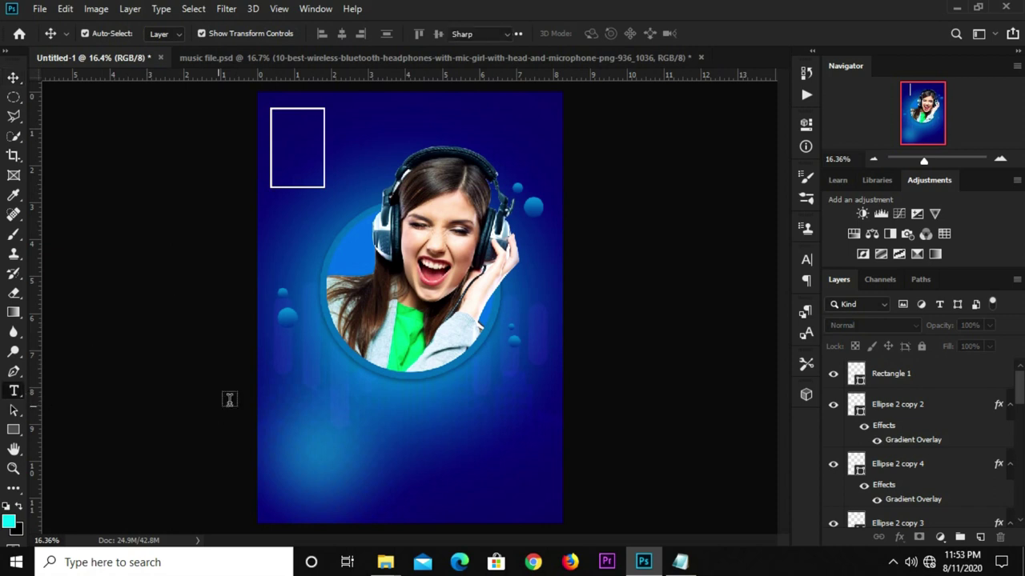
{"action": "left_click", "coordinate": [460, 426]}
{"action": "type", "text": "0"}
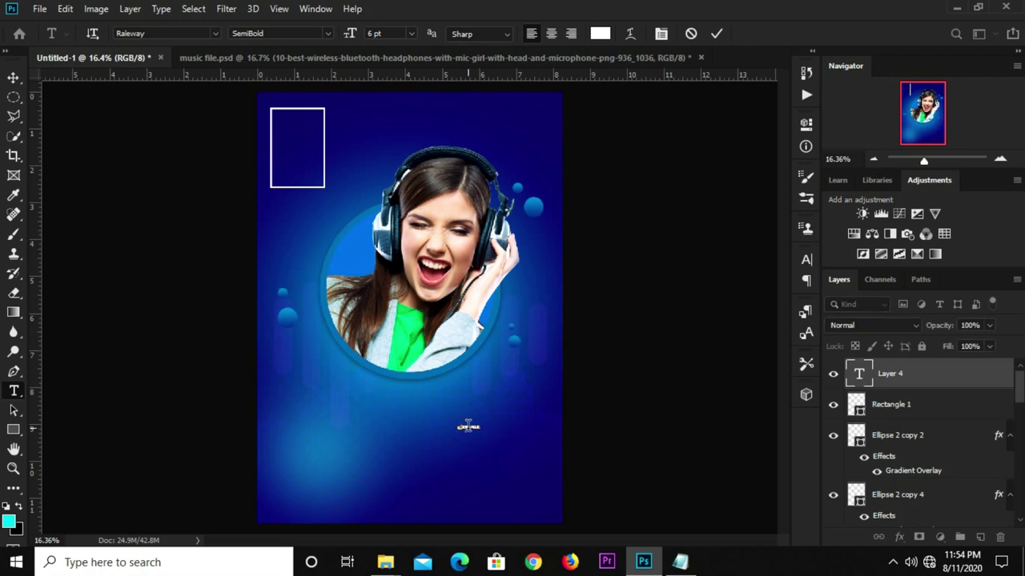
{"action": "left_click", "coordinate": [410, 34]}
{"action": "left_click", "coordinate": [390, 180]}
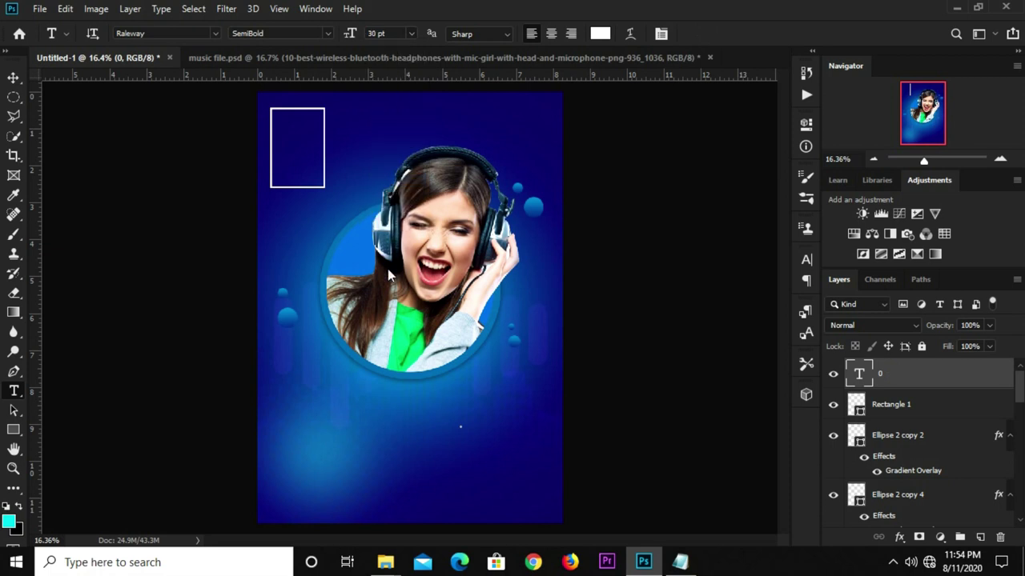
{"action": "scroll", "coordinate": [466, 423], "scroll_direction": "up", "scroll_amount": 3}
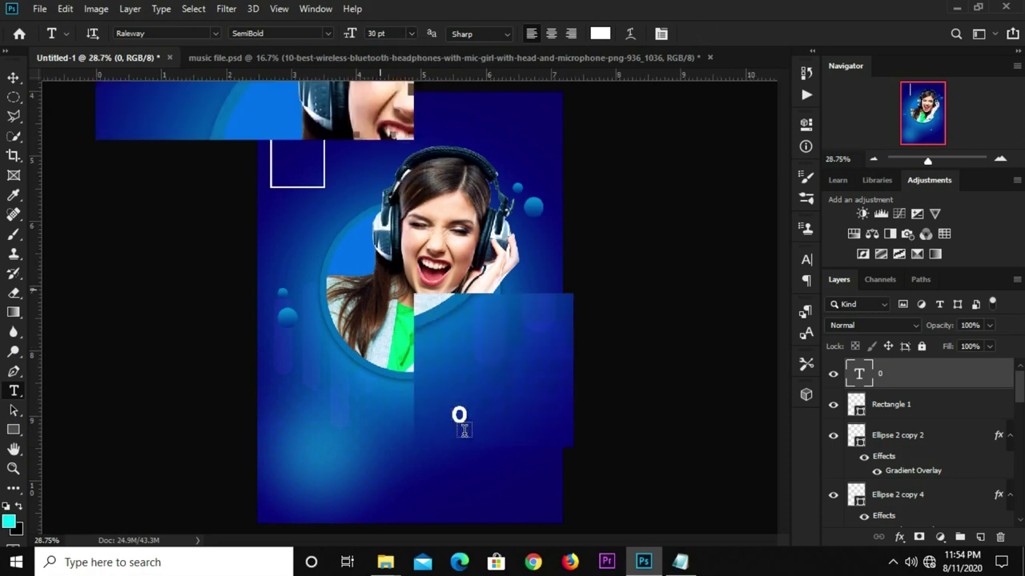
{"action": "left_click", "coordinate": [450, 412]}
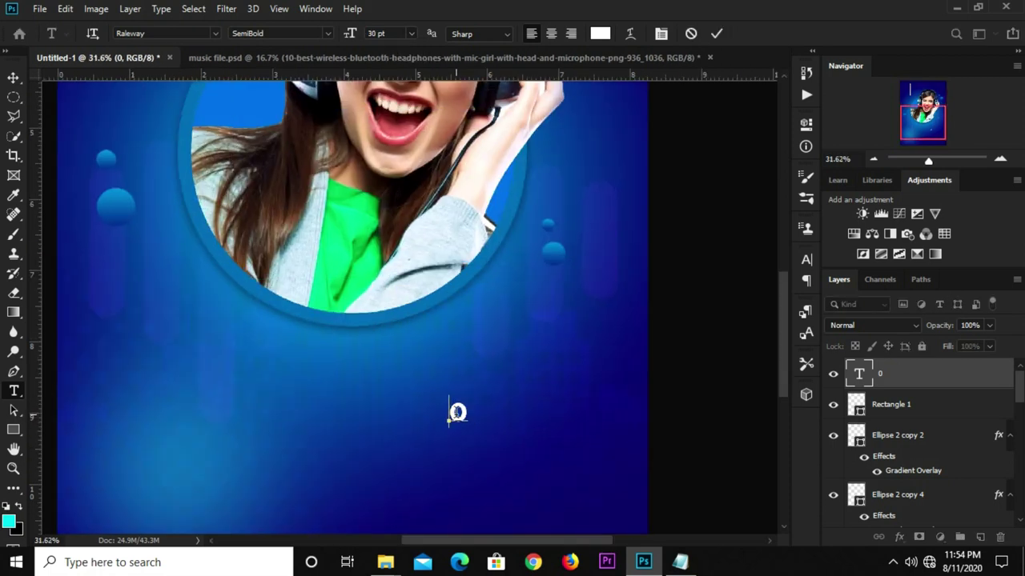
{"action": "type", "text": "2"}
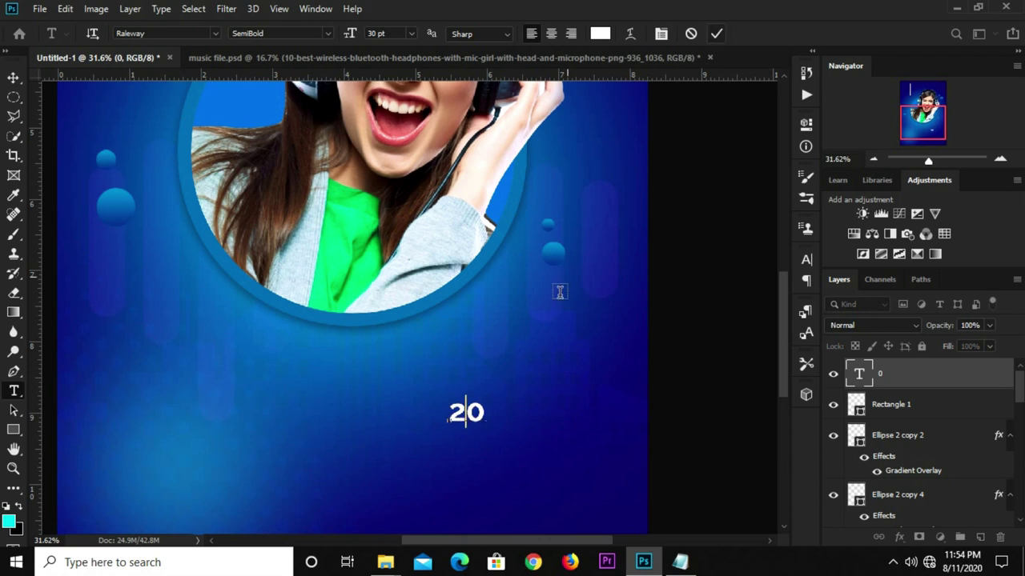
{"action": "key", "text": "ctrl+Return"}
Restyle the "20" in the Accidental Presidency font.
{"action": "left_click", "coordinate": [807, 258]}
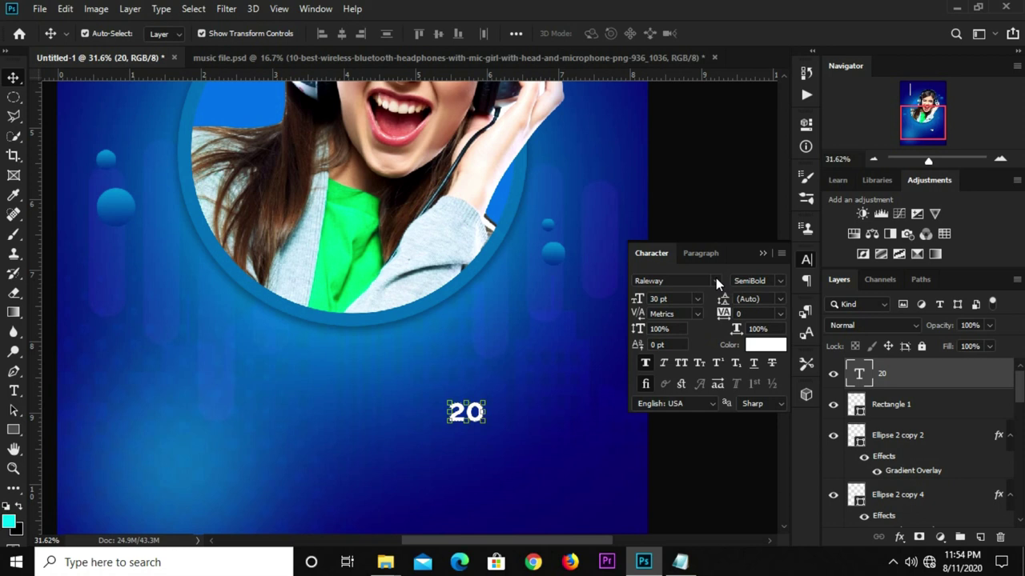
{"action": "left_click", "coordinate": [716, 280]}
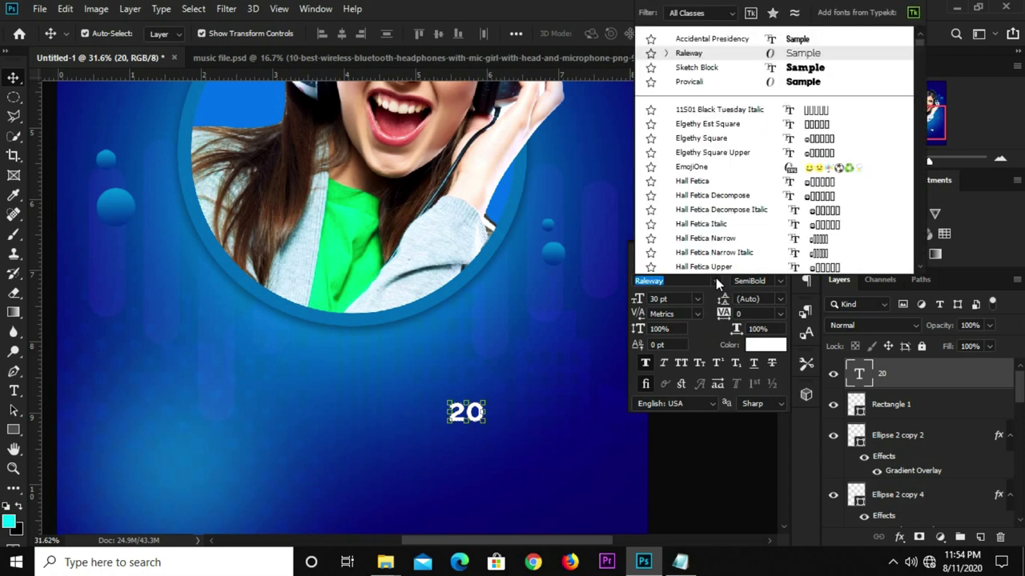
{"action": "left_click", "coordinate": [705, 40]}
{"action": "left_click", "coordinate": [766, 254]}
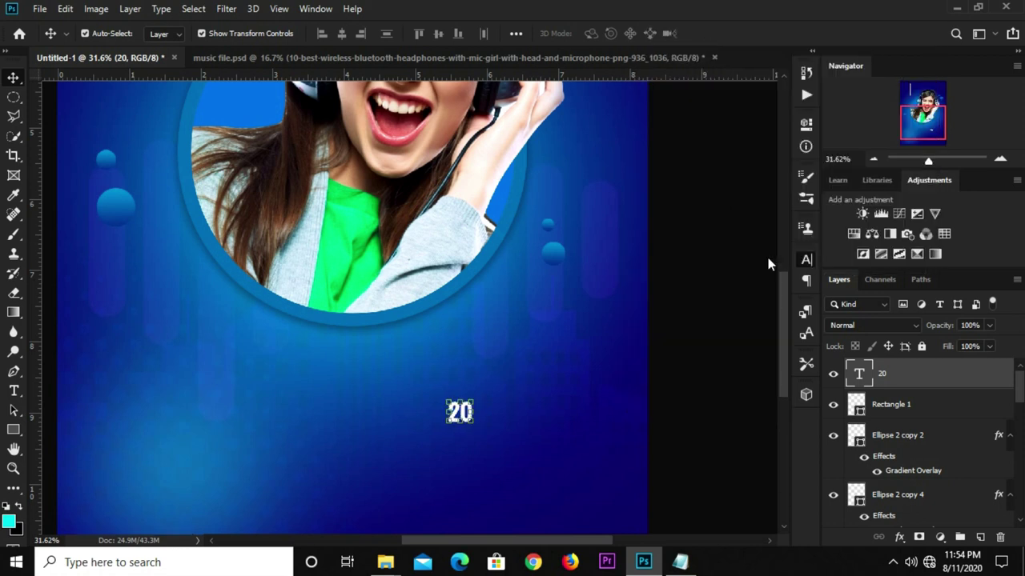
Enlarge "20" and fit it inside the top-left box.
{"action": "scroll", "coordinate": [558, 334], "scroll_direction": "down", "scroll_amount": 1}
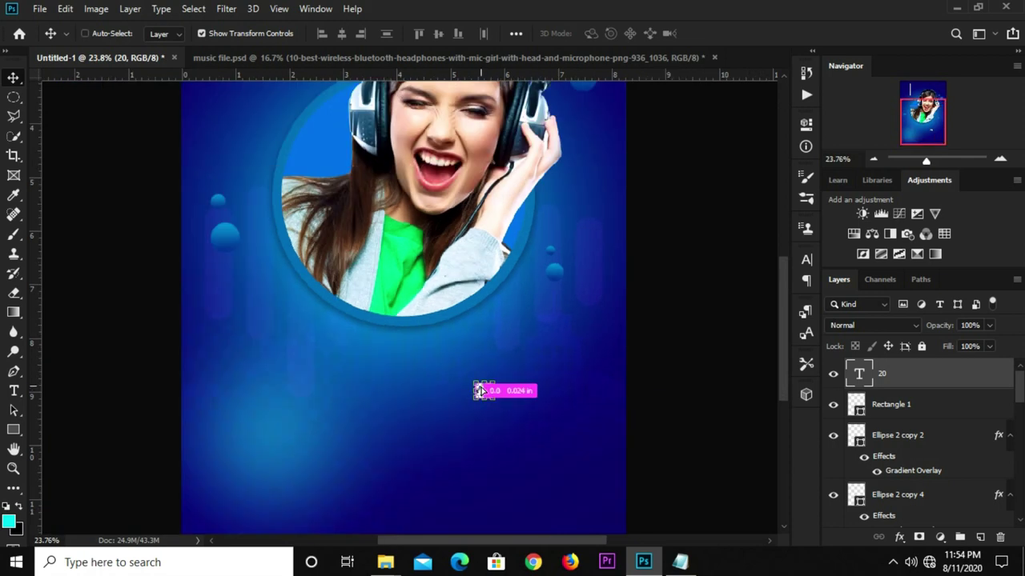
{"action": "key", "text": "ctrl+t"}
{"action": "left_click_drag", "start_coordinate": [497, 375], "coordinate": [563, 258]}
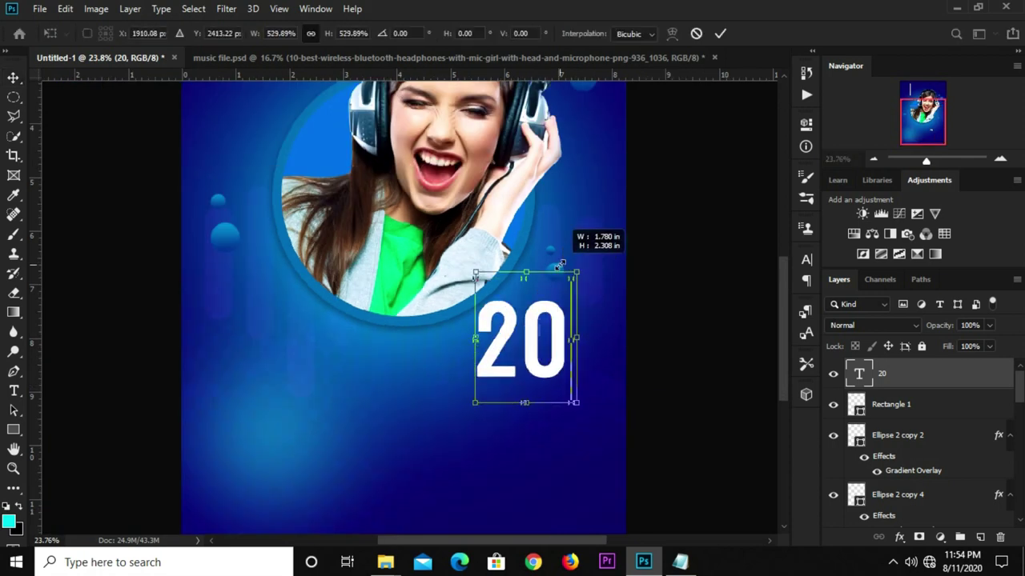
{"action": "scroll", "coordinate": [547, 299], "scroll_direction": "down", "scroll_amount": 2}
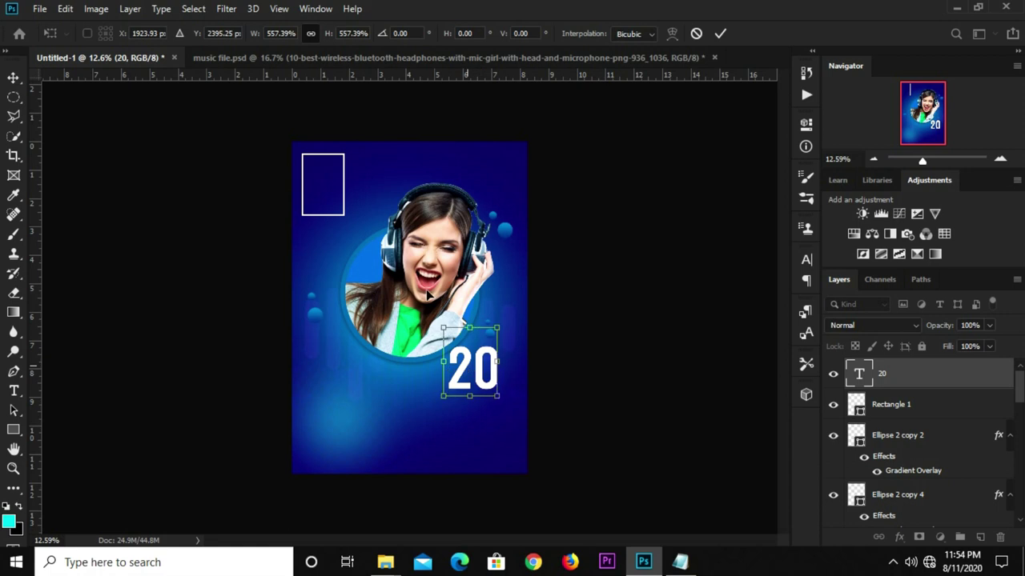
{"action": "left_click_drag", "start_coordinate": [471, 370], "coordinate": [325, 178]}
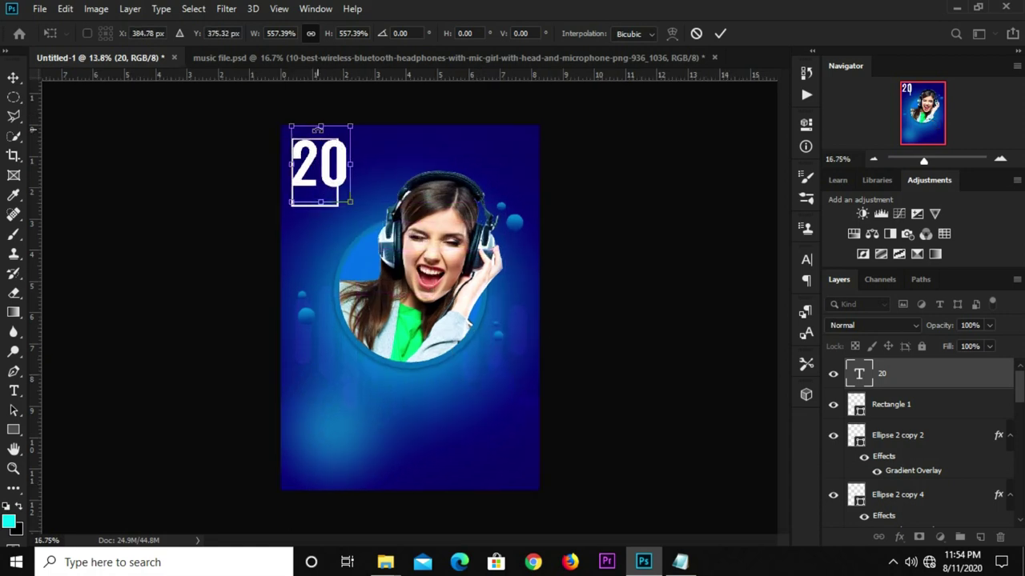
{"action": "scroll", "coordinate": [369, 209], "scroll_direction": "up", "scroll_amount": 3}
{"action": "left_click_drag", "start_coordinate": [344, 196], "coordinate": [307, 135]}
{"action": "key", "text": "Return"}
Duplicate "20" below itself, change the copy to "DEC", and shrink it to fit the box.
{"action": "left_click", "coordinate": [85, 217]}
{"action": "left_click", "coordinate": [272, 132]}
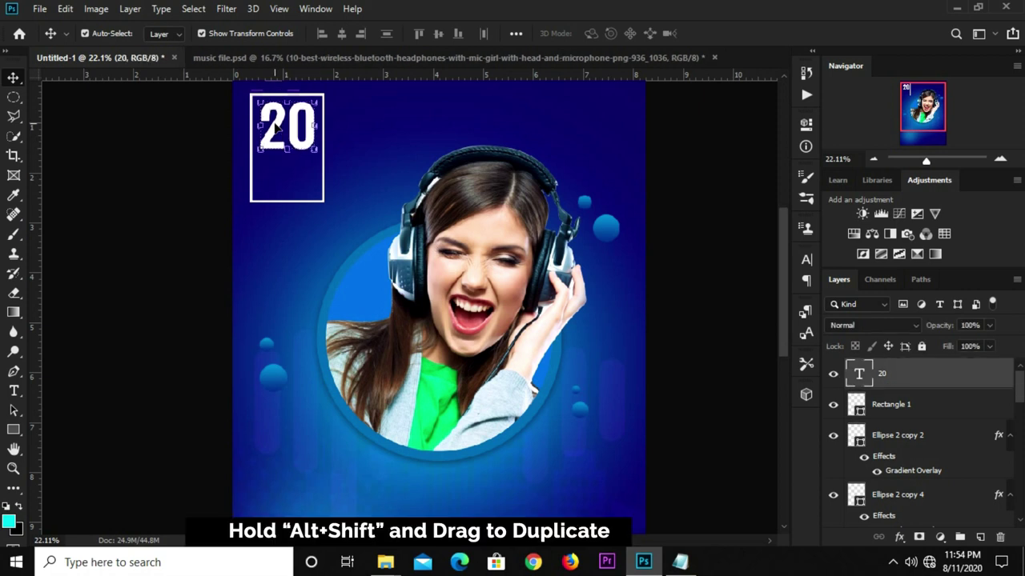
{"action": "left_click_drag", "start_coordinate": [285, 118], "coordinate": [286, 165]}
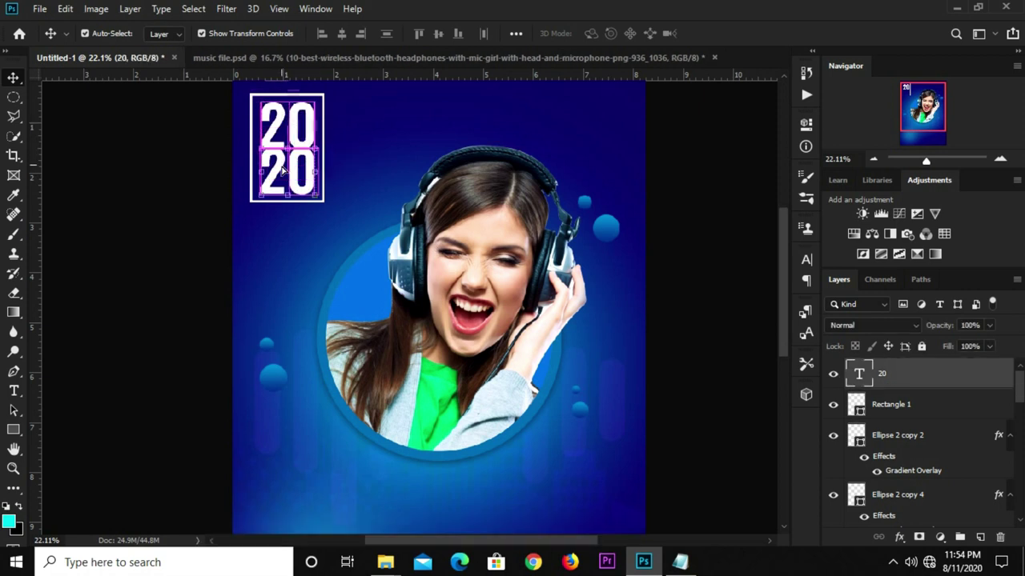
{"action": "left_click", "coordinate": [14, 391]}
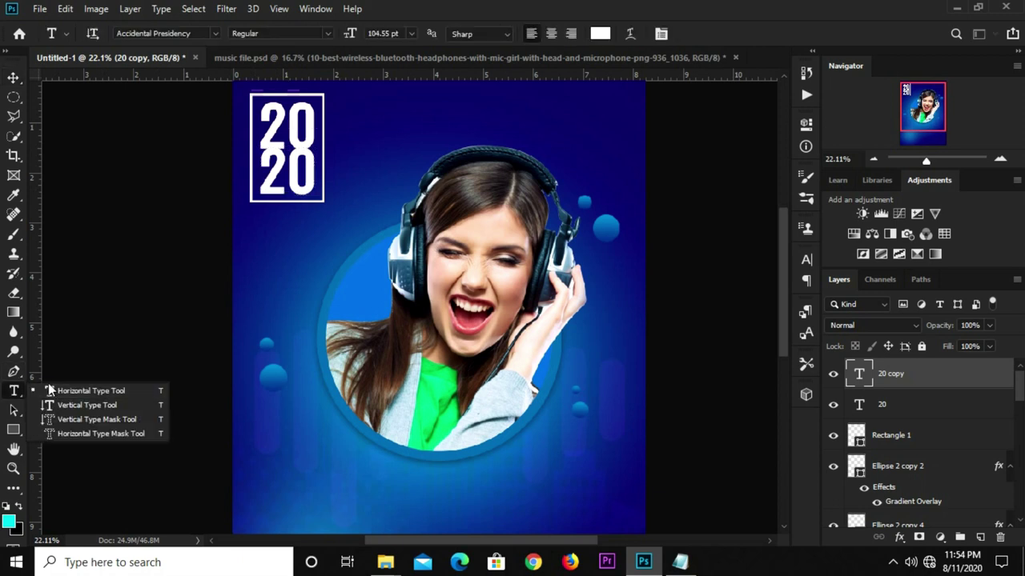
{"action": "left_click", "coordinate": [294, 182]}
{"action": "double_click", "coordinate": [290, 172]}
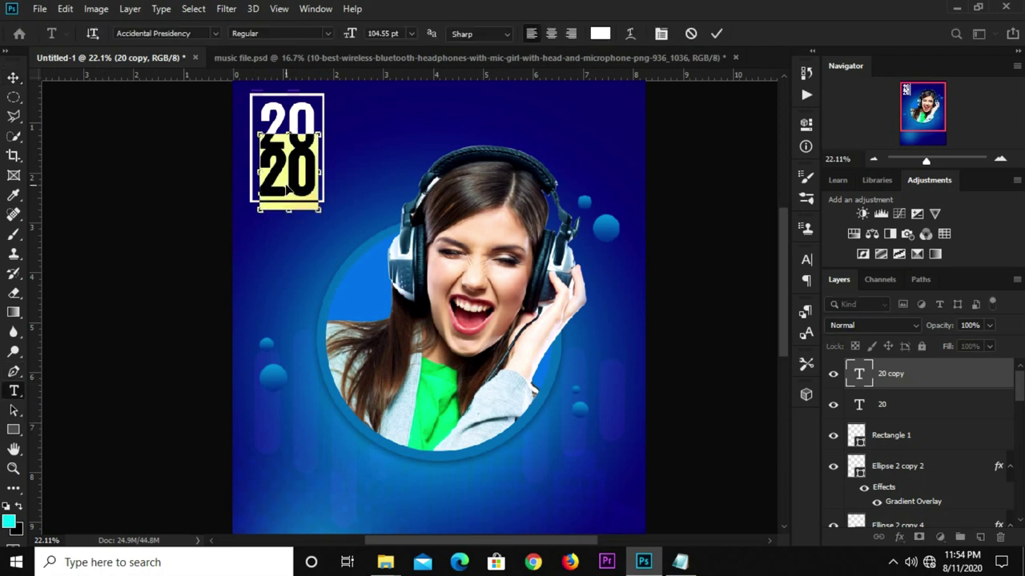
{"action": "type", "text": "DEC"}
{"action": "left_click", "coordinate": [716, 33]}
{"action": "left_click", "coordinate": [14, 78]}
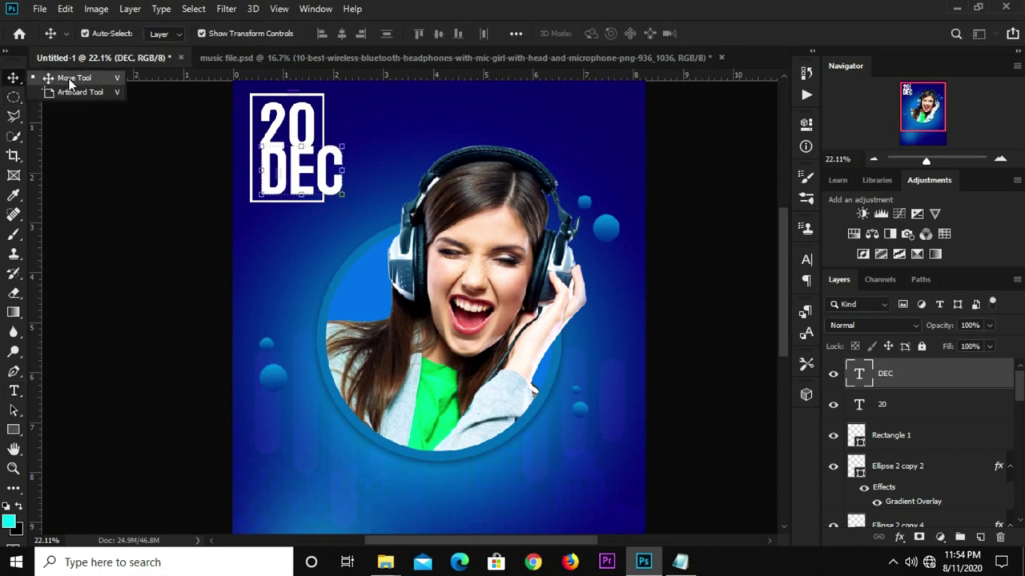
{"action": "key", "text": "ctrl+t"}
{"action": "left_click_drag", "start_coordinate": [342, 139], "coordinate": [286, 172]}
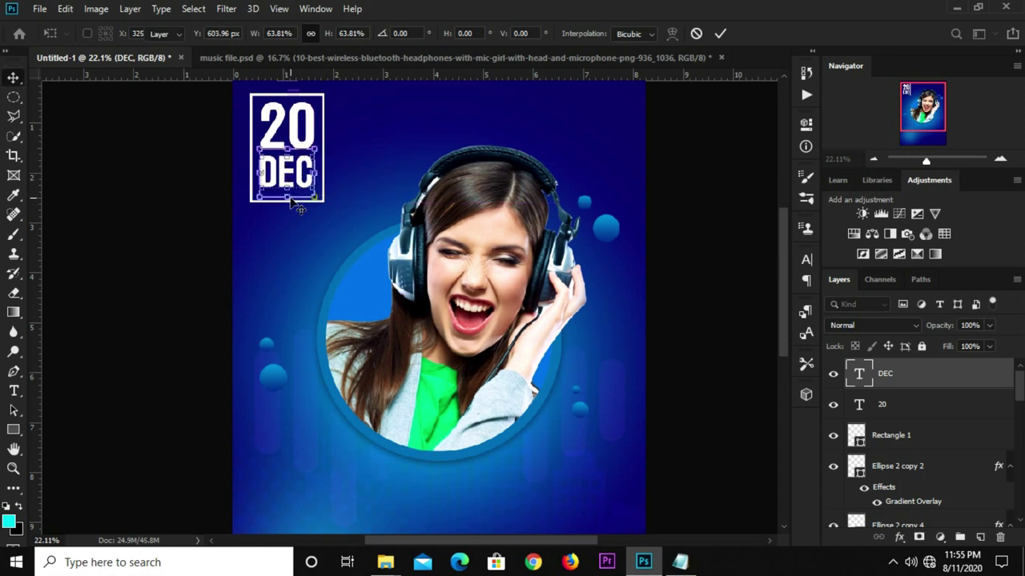
{"action": "key", "text": "Return"}
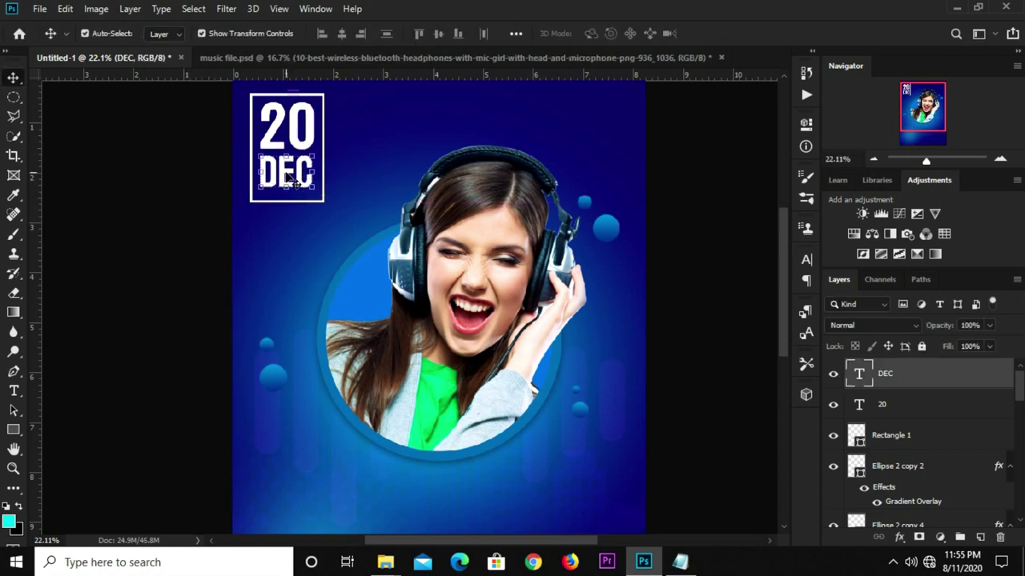
Raise Rectangle 1's bottom edge to frame the "20 DEC" text.
{"action": "left_click", "coordinate": [192, 234]}
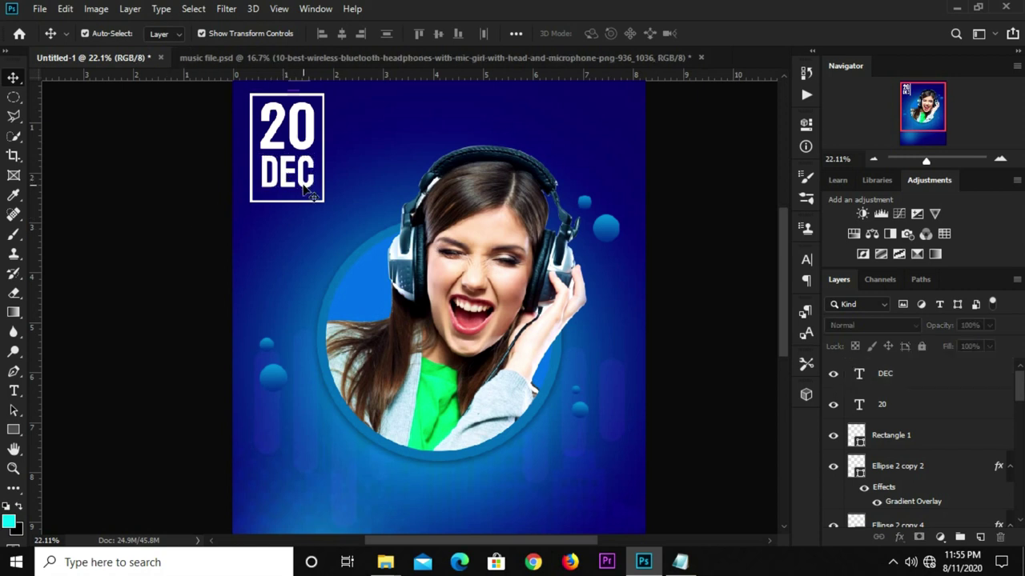
{"action": "left_click", "coordinate": [295, 201]}
{"action": "key", "text": "ctrl+t"}
{"action": "left_click_drag", "start_coordinate": [289, 201], "coordinate": [291, 200]}
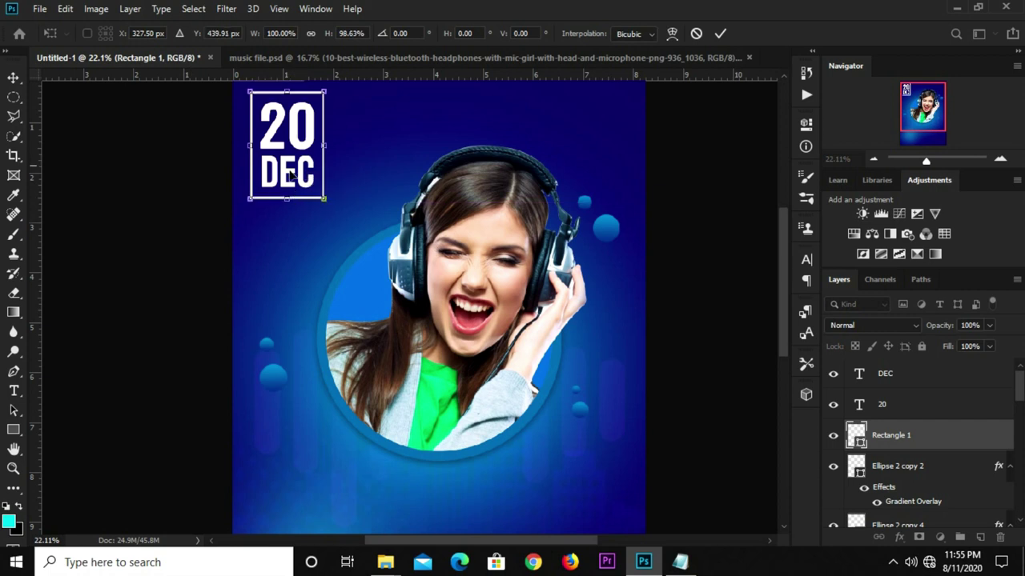
Group the 20 DEC box with its text layers and nudge the block down slightly.
{"action": "left_click", "coordinate": [168, 196]}
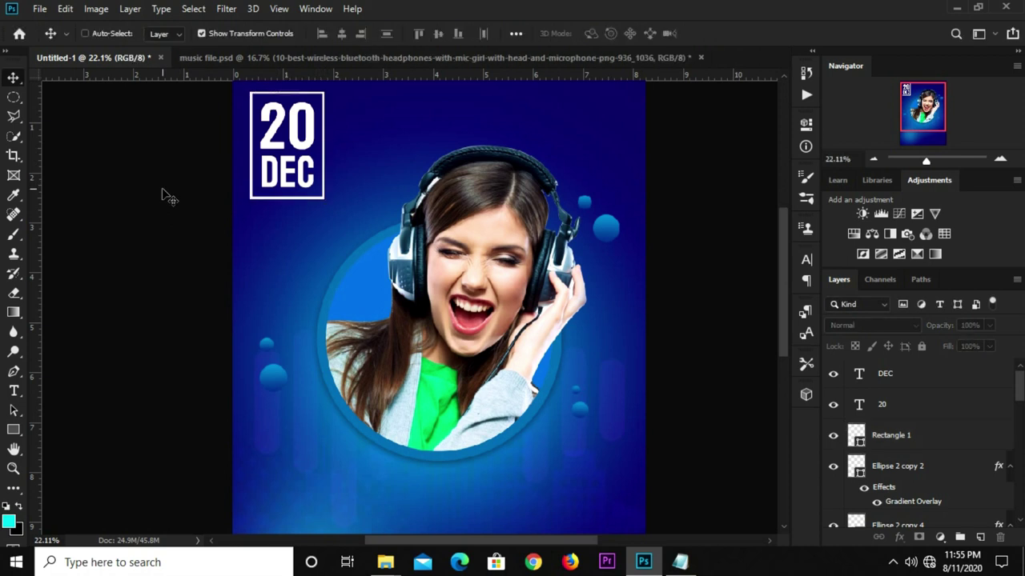
{"action": "key", "text": "ctrl+0"}
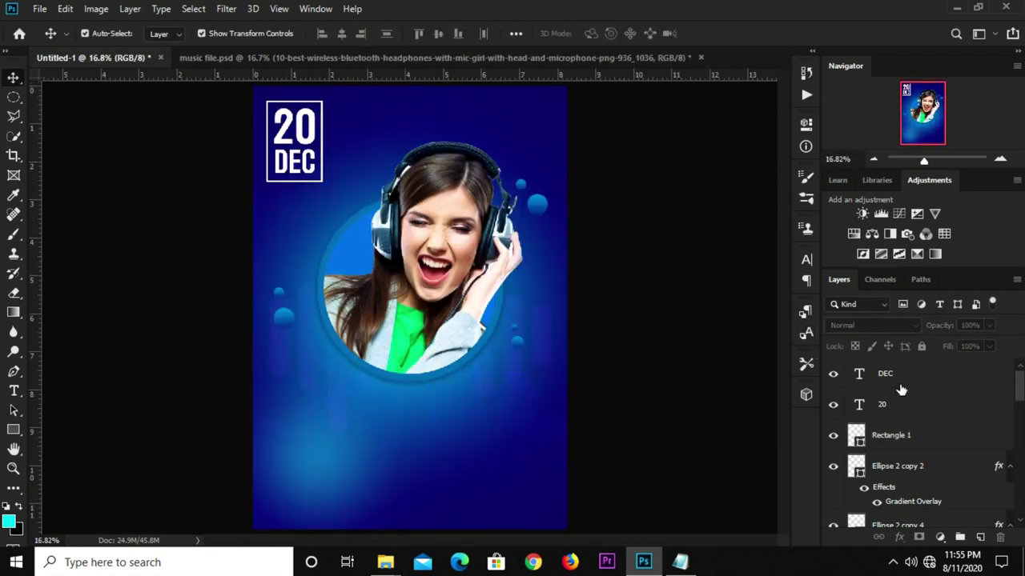
{"action": "key", "text": "alt+period"}
{"action": "left_click", "coordinate": [901, 436], "text": "shift"}
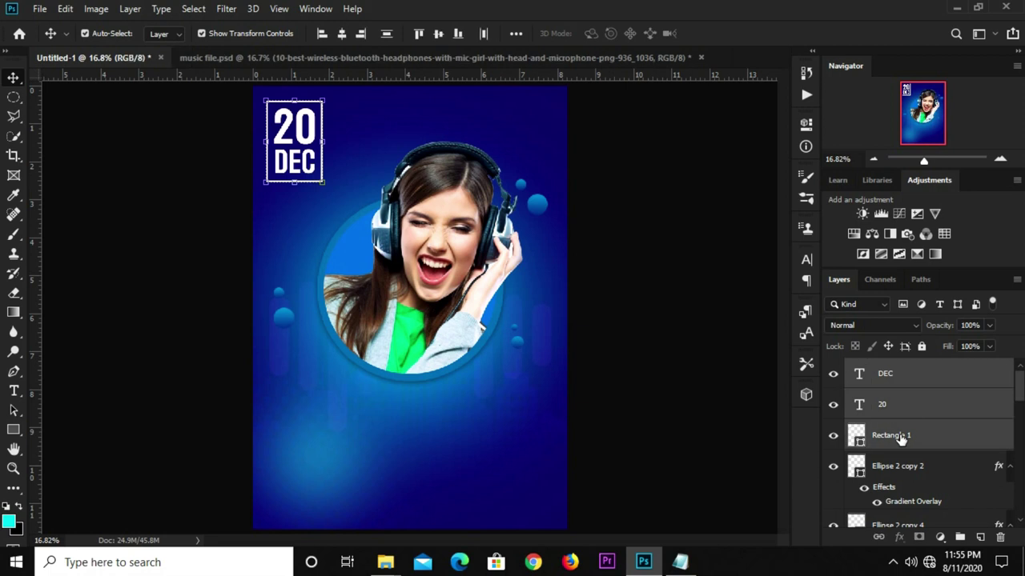
{"action": "key", "text": "ctrl+g"}
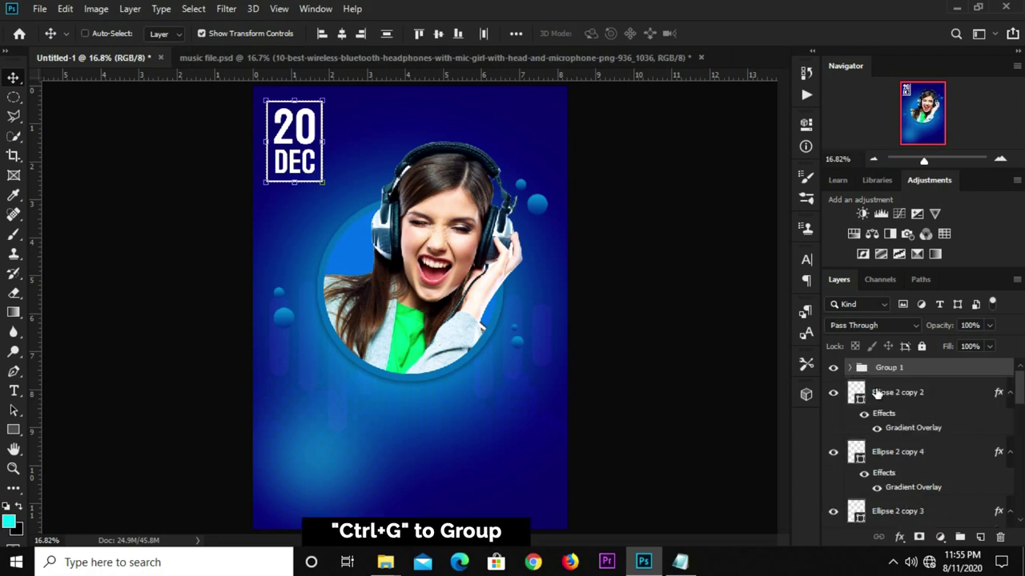
{"action": "left_click", "coordinate": [832, 368]}
{"action": "key", "text": "Down"}
{"action": "key", "text": "Down"}
{"action": "key", "text": "Down"}
{"action": "key", "text": "Down"}
{"action": "key", "text": "Down"}
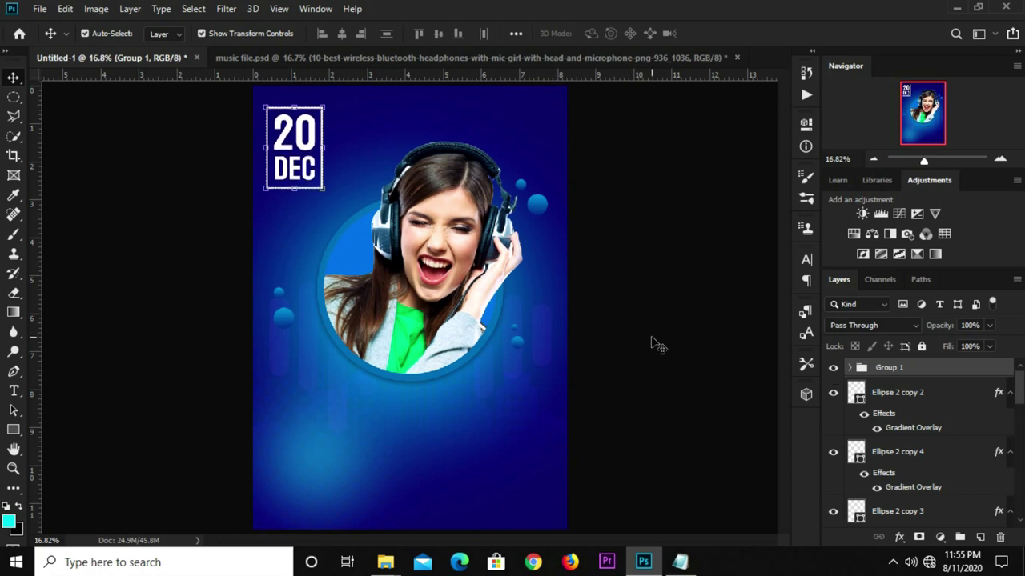
Put the headphone girl image in its own group and centre it horizontally on the poster.
{"action": "left_click", "coordinate": [636, 318]}
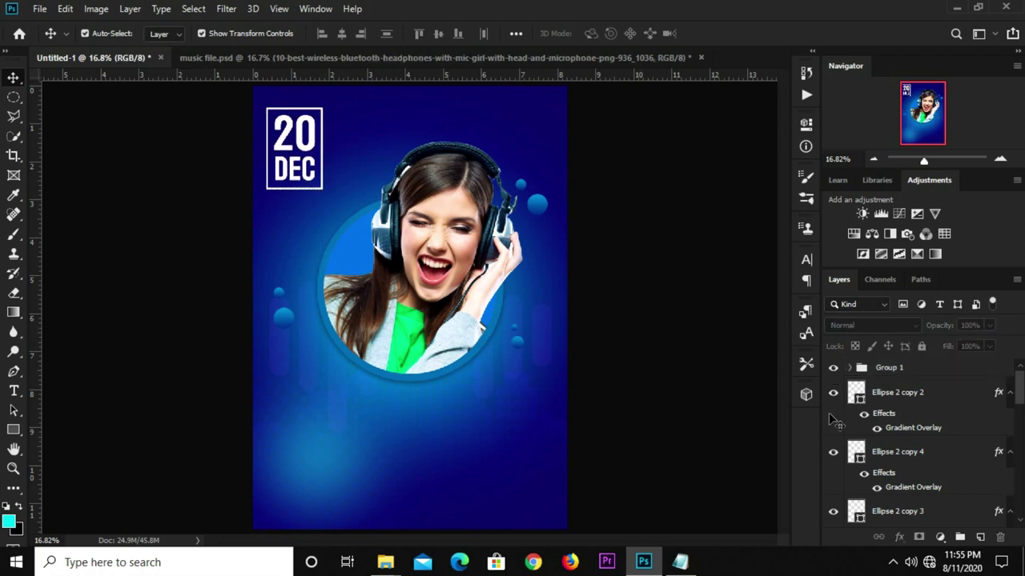
{"action": "left_click", "coordinate": [915, 394]}
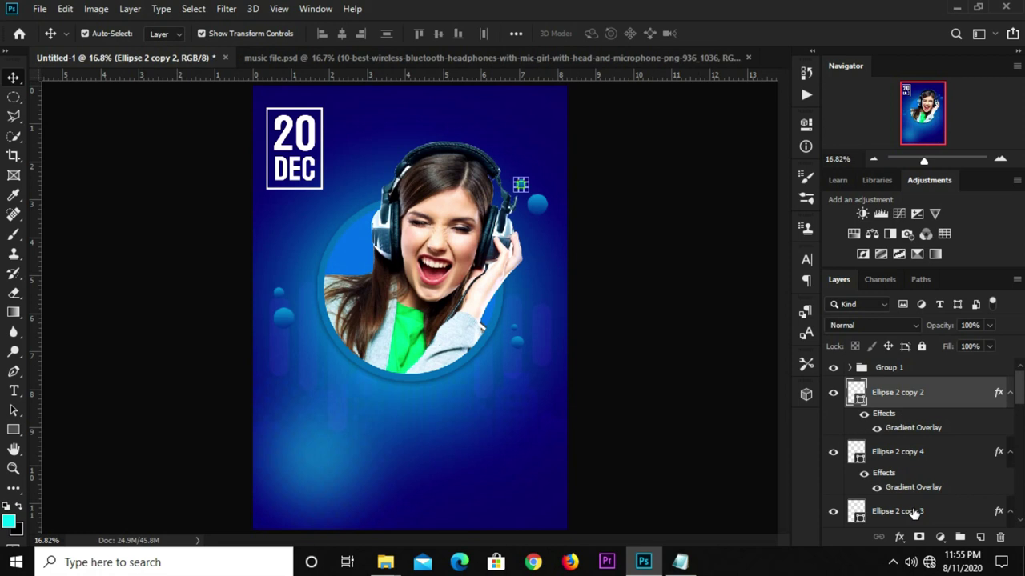
{"action": "left_click", "coordinate": [723, 460]}
{"action": "scroll", "coordinate": [907, 443], "scroll_direction": "down", "scroll_amount": 3}
{"action": "scroll", "coordinate": [907, 444], "scroll_direction": "down", "scroll_amount": 2}
{"action": "scroll", "coordinate": [906, 460], "scroll_direction": "down", "scroll_amount": 2}
{"action": "scroll", "coordinate": [905, 480], "scroll_direction": "down", "scroll_amount": 2}
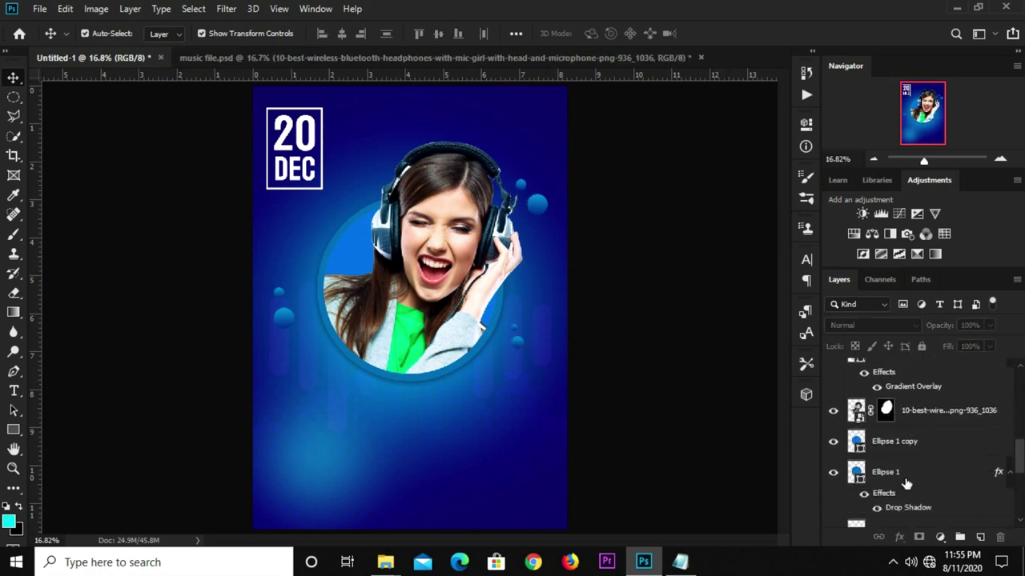
{"action": "left_click", "coordinate": [906, 480]}
{"action": "left_click", "coordinate": [915, 416]}
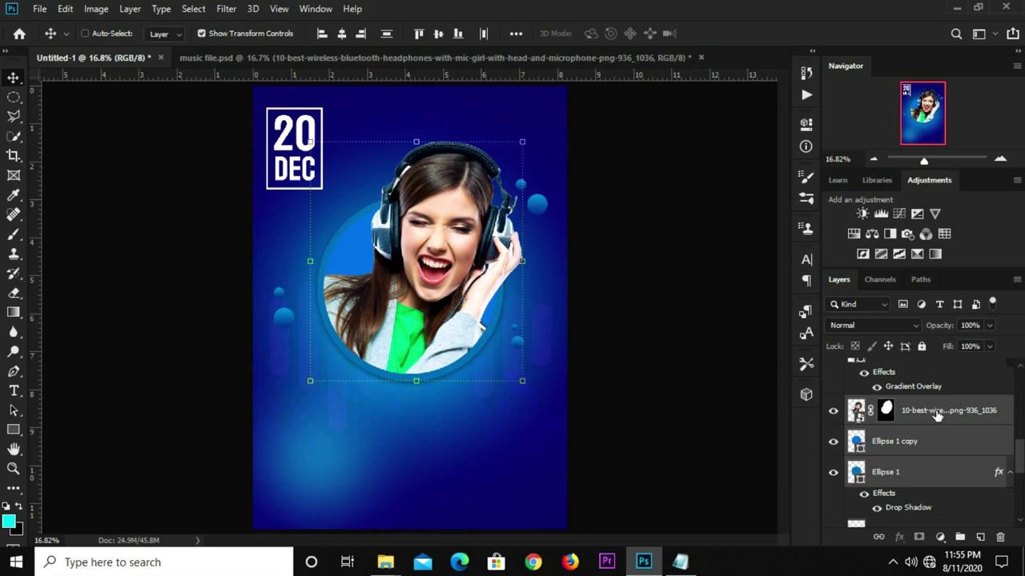
{"action": "key", "text": "ctrl+g"}
{"action": "left_click", "coordinate": [833, 404]}
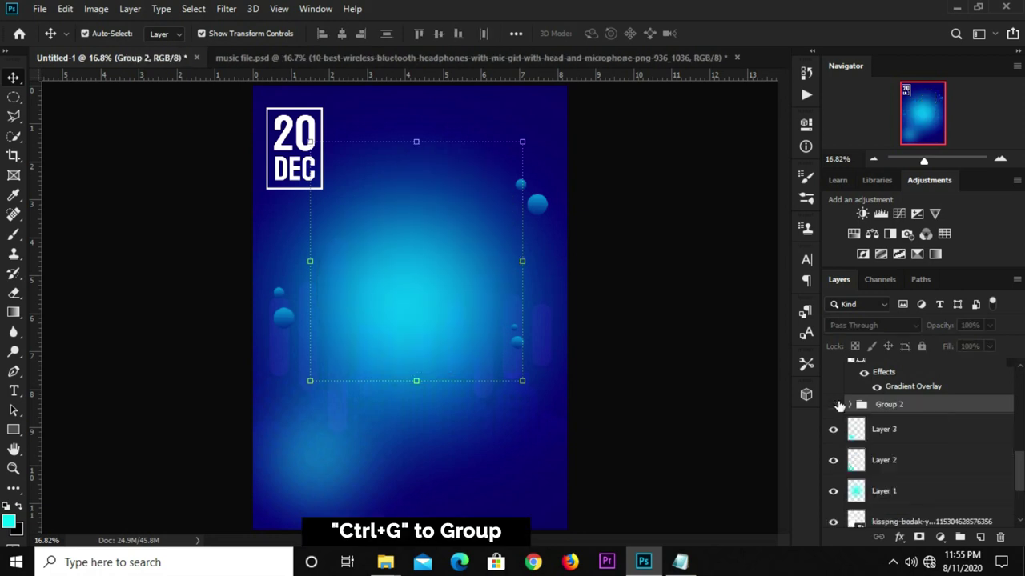
{"action": "key", "text": "ctrl+a"}
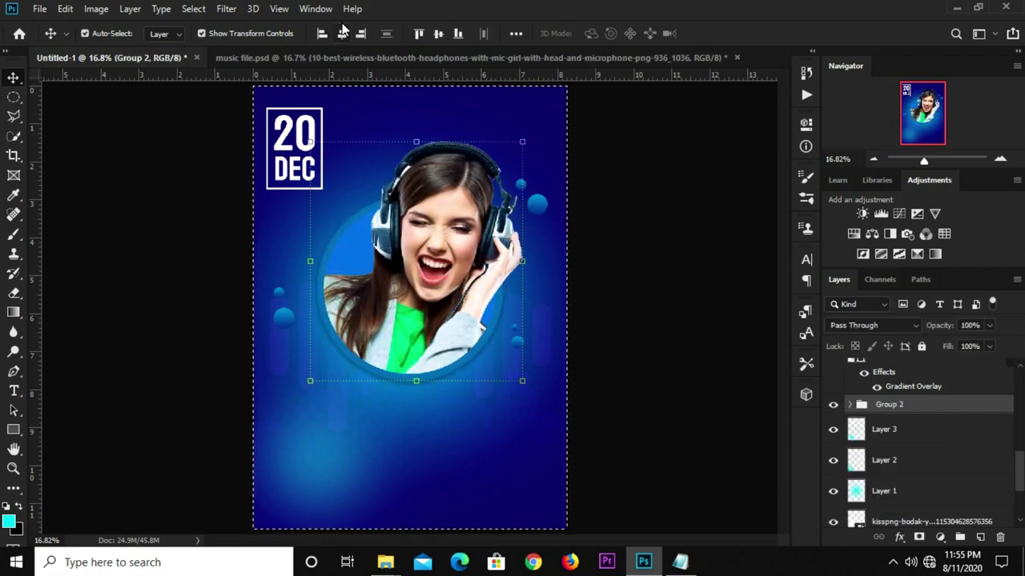
{"action": "left_click", "coordinate": [342, 33]}
{"action": "key", "text": "ctrl+d"}
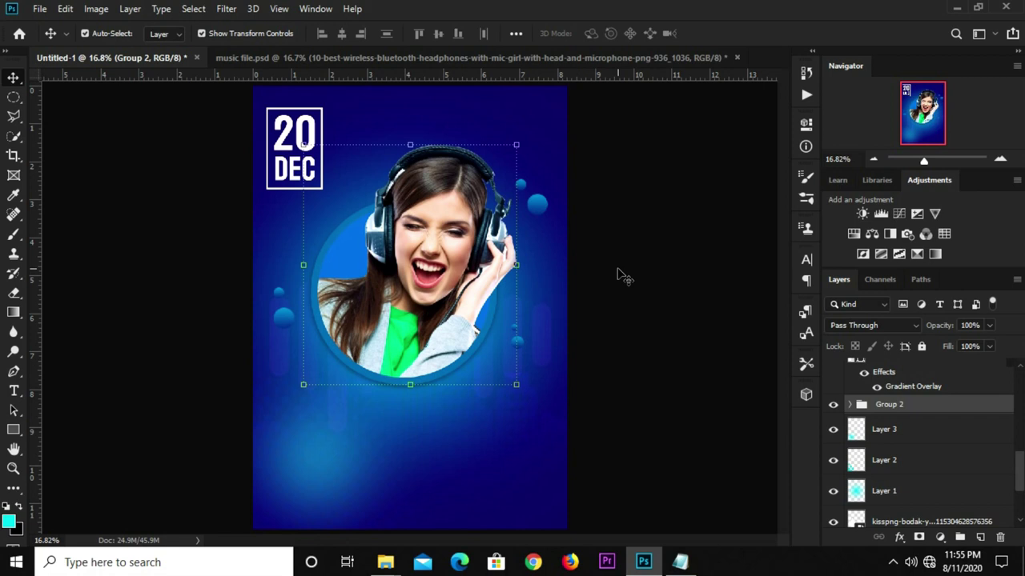
{"action": "left_click", "coordinate": [636, 264]}
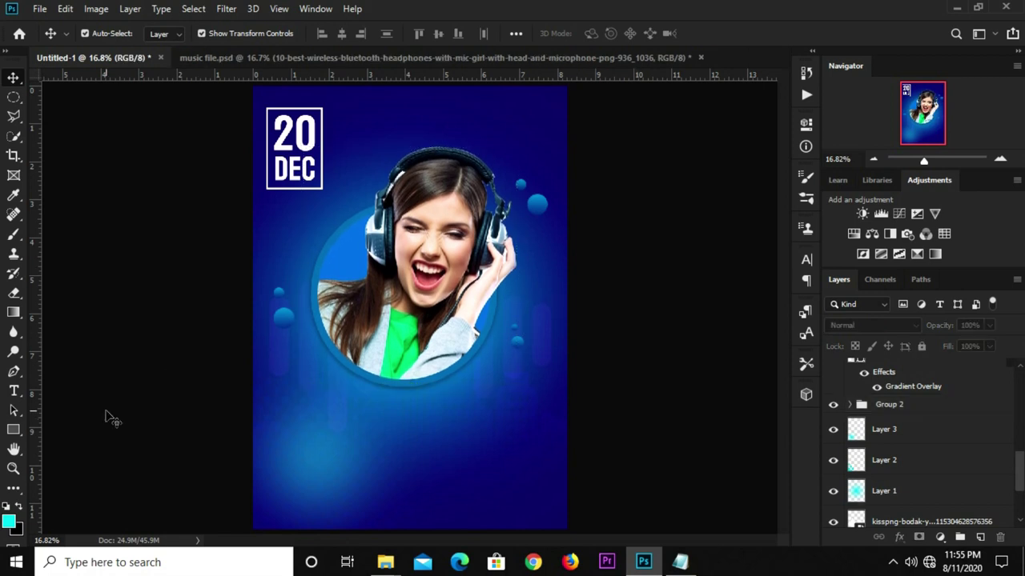
Copy the company name line from the Notepad notes.
{"action": "left_click", "coordinate": [680, 562]}
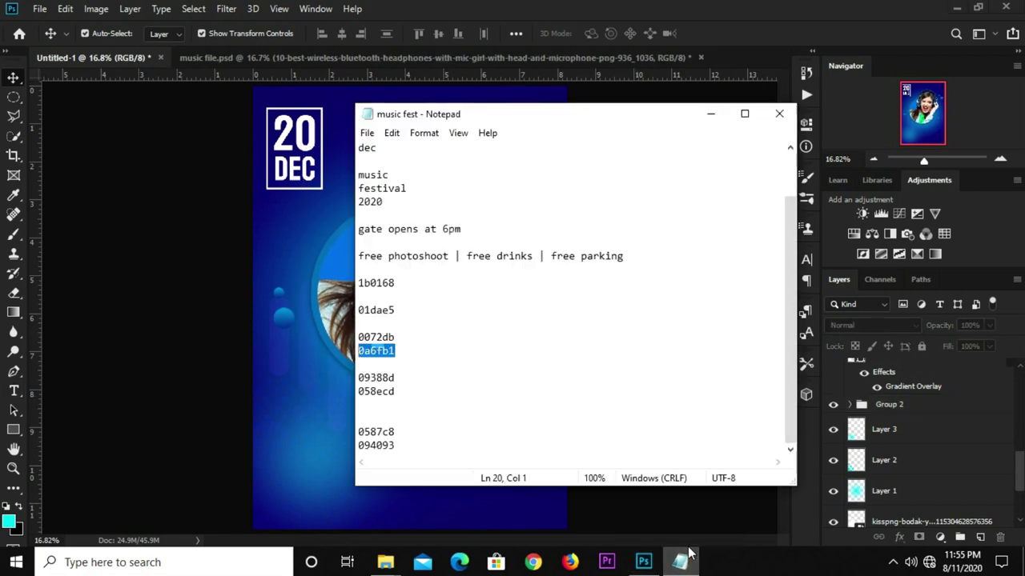
{"action": "scroll", "coordinate": [442, 156], "scroll_direction": "up", "scroll_amount": 2}
{"action": "left_click", "coordinate": [484, 149]}
{"action": "key", "text": "shift+Home"}
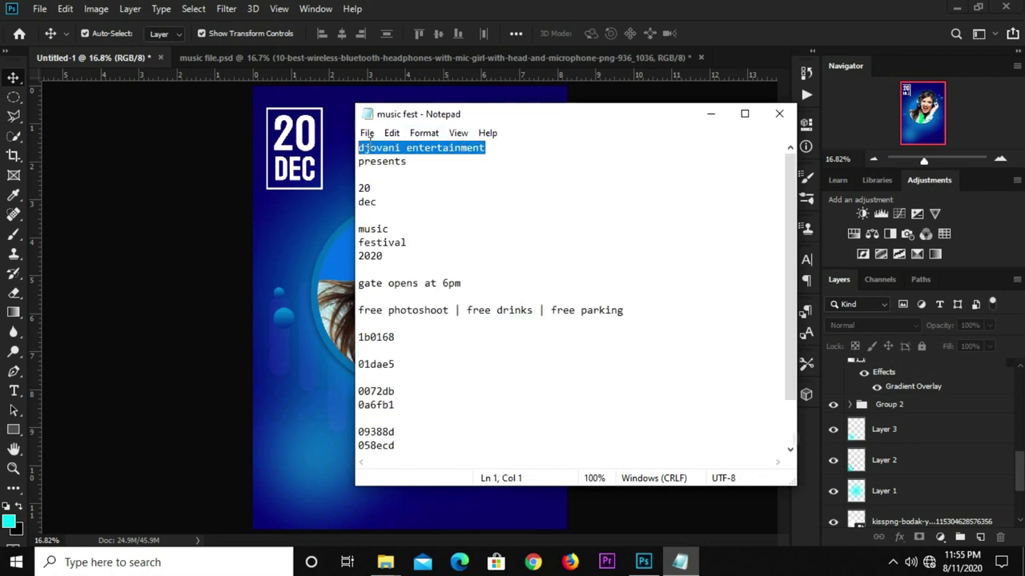
{"action": "right_click", "coordinate": [370, 144]}
{"action": "left_click", "coordinate": [426, 192]}
{"action": "left_click", "coordinate": [199, 256]}
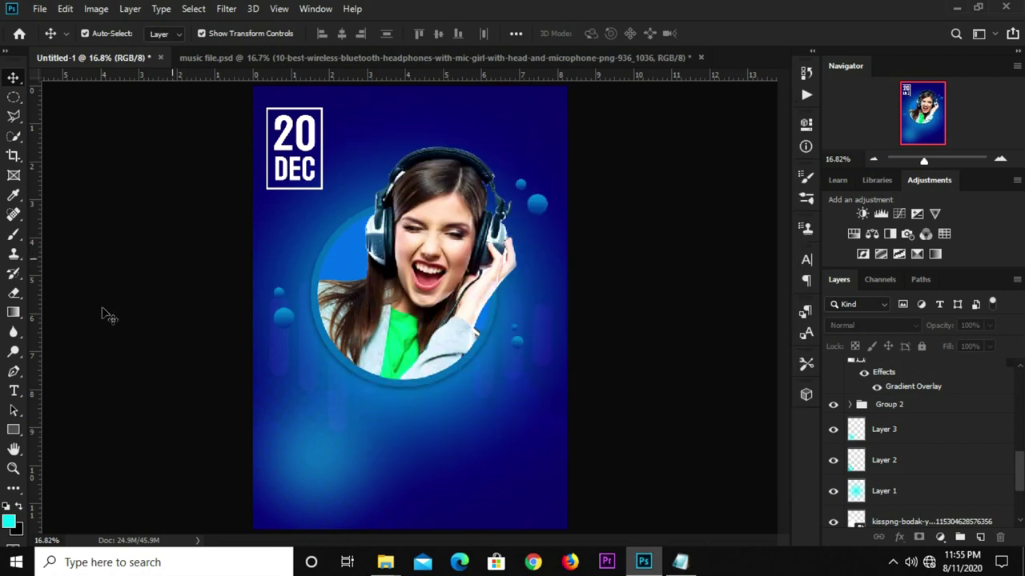
Paste "djovani entertainment" as a horizontal text line near the poster's top.
{"action": "left_click", "coordinate": [13, 391]}
{"action": "right_click", "coordinate": [13, 391]}
{"action": "left_click", "coordinate": [77, 396]}
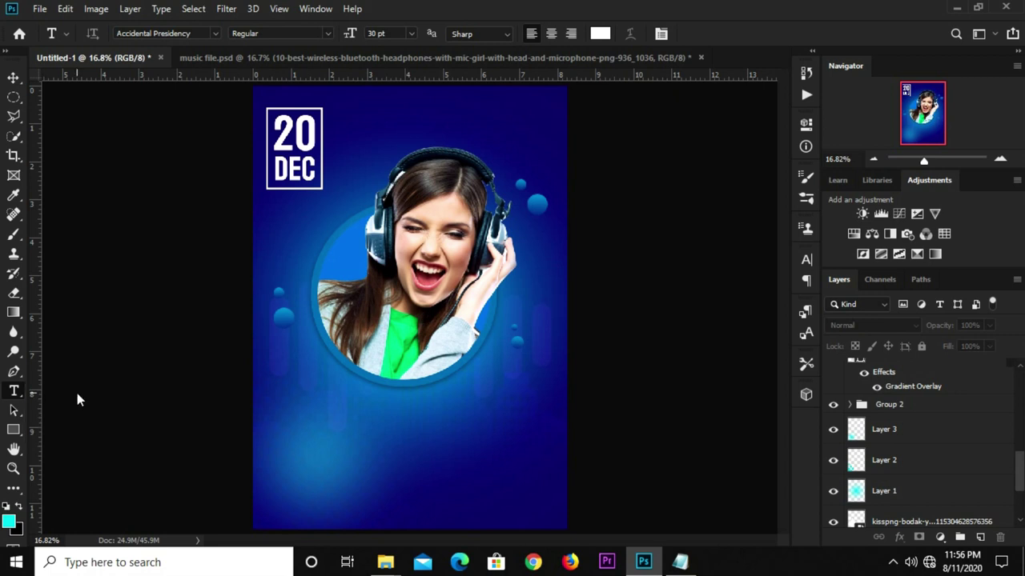
{"action": "left_click", "coordinate": [394, 121]}
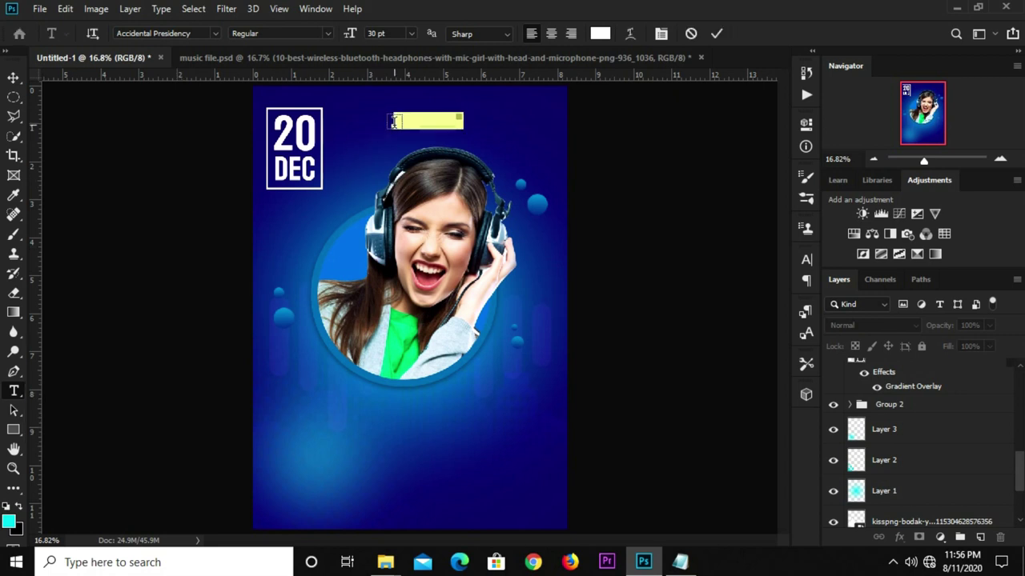
{"action": "key", "text": "ctrl+v"}
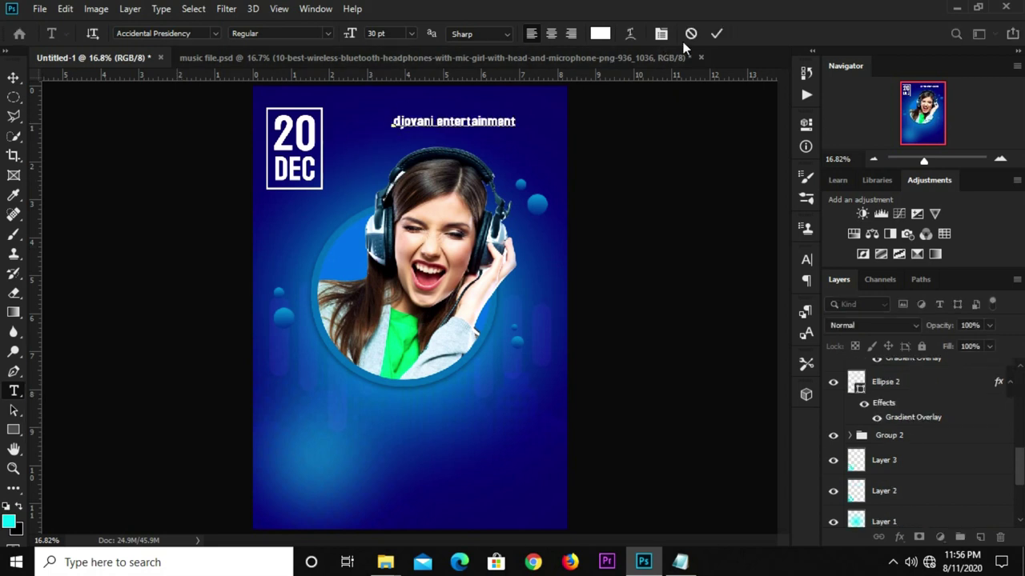
{"action": "left_click", "coordinate": [716, 33]}
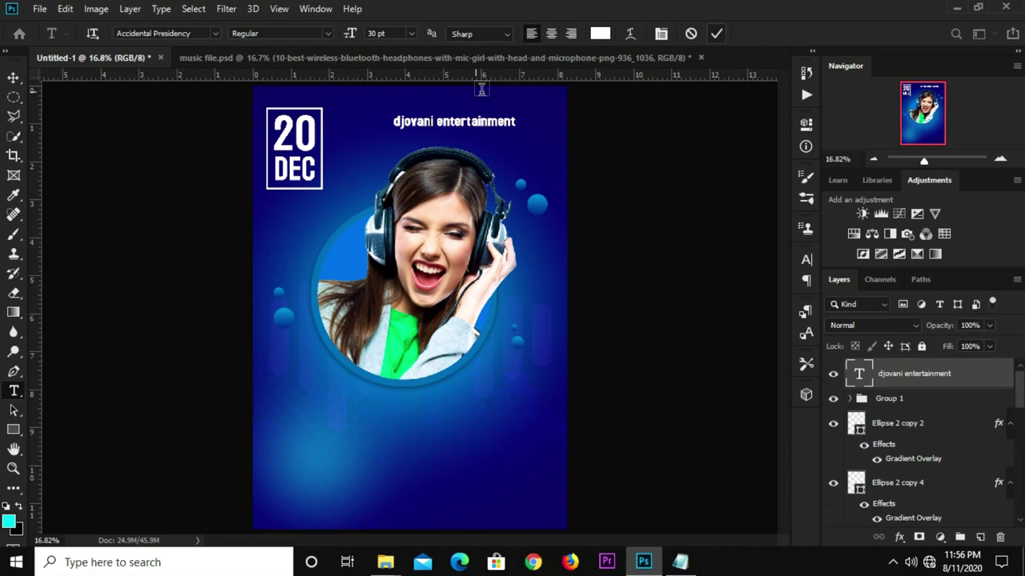
{"action": "left_click", "coordinate": [806, 259]}
Style the heading in Raleway SemiBold 16 pt, all caps.
{"action": "left_click", "coordinate": [715, 281]}
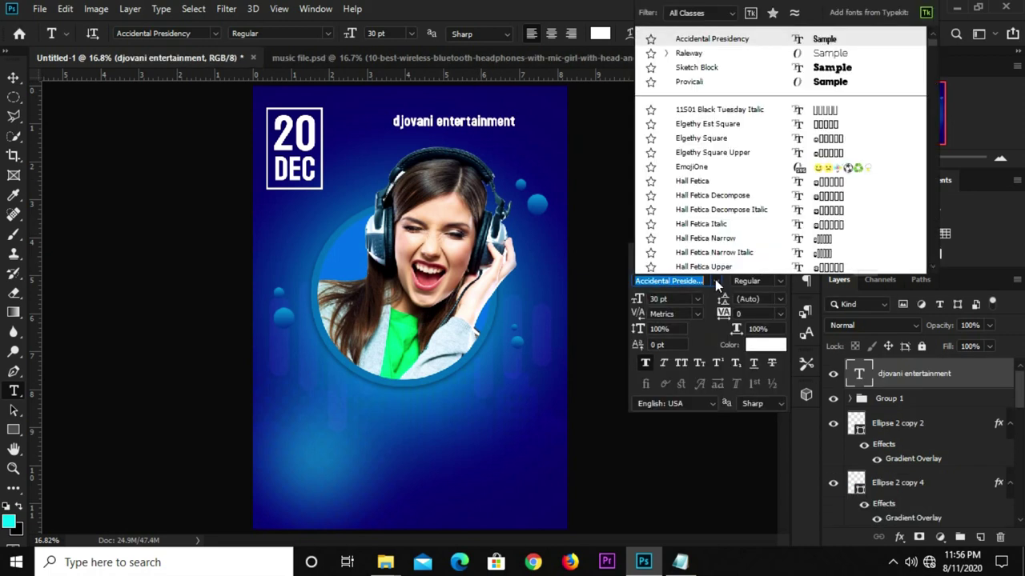
{"action": "left_click", "coordinate": [705, 54]}
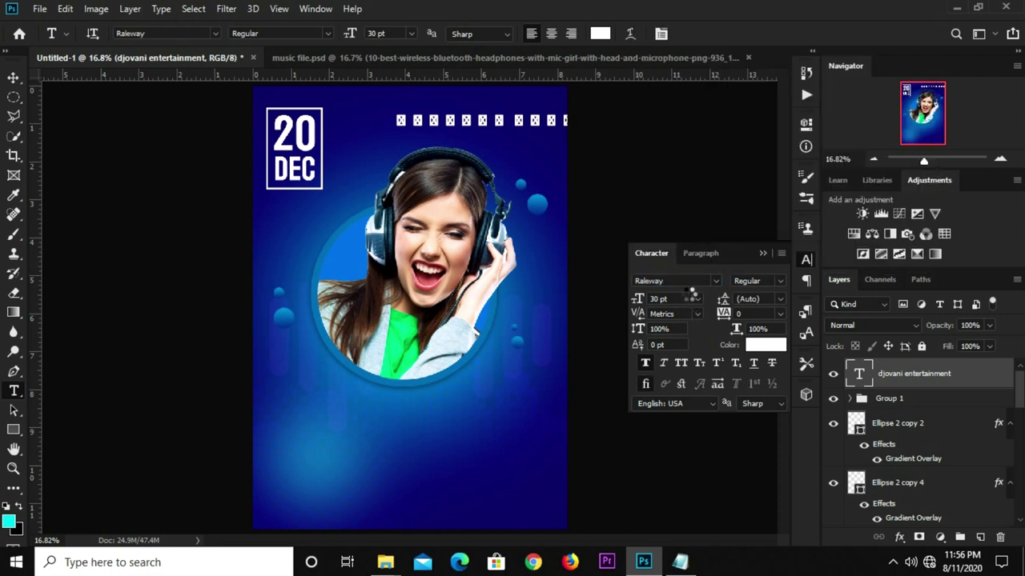
{"action": "left_click", "coordinate": [686, 367]}
{"action": "left_click", "coordinate": [697, 299]}
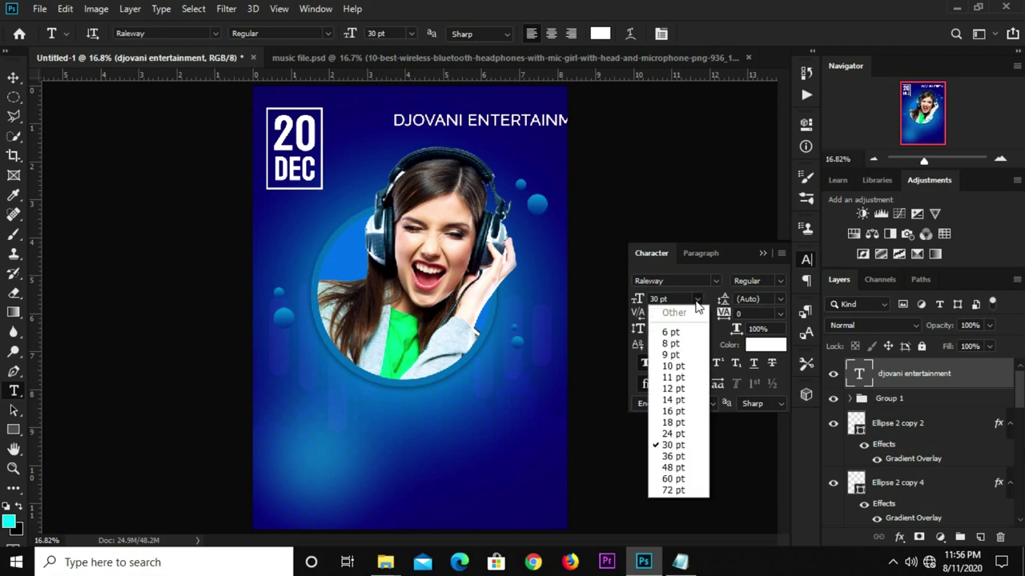
{"action": "left_click", "coordinate": [672, 411]}
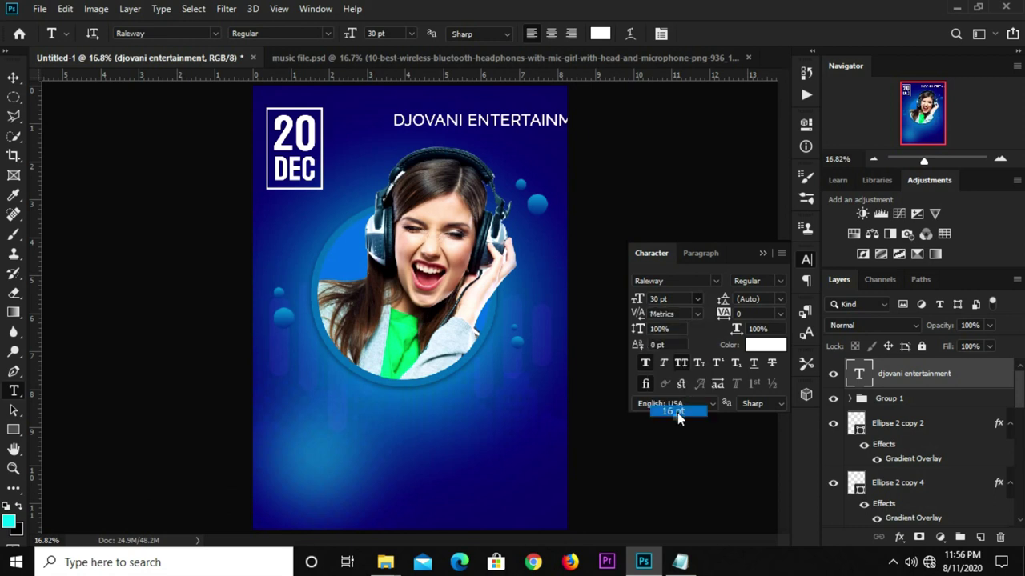
{"action": "left_click", "coordinate": [780, 281]}
{"action": "left_click", "coordinate": [765, 417]}
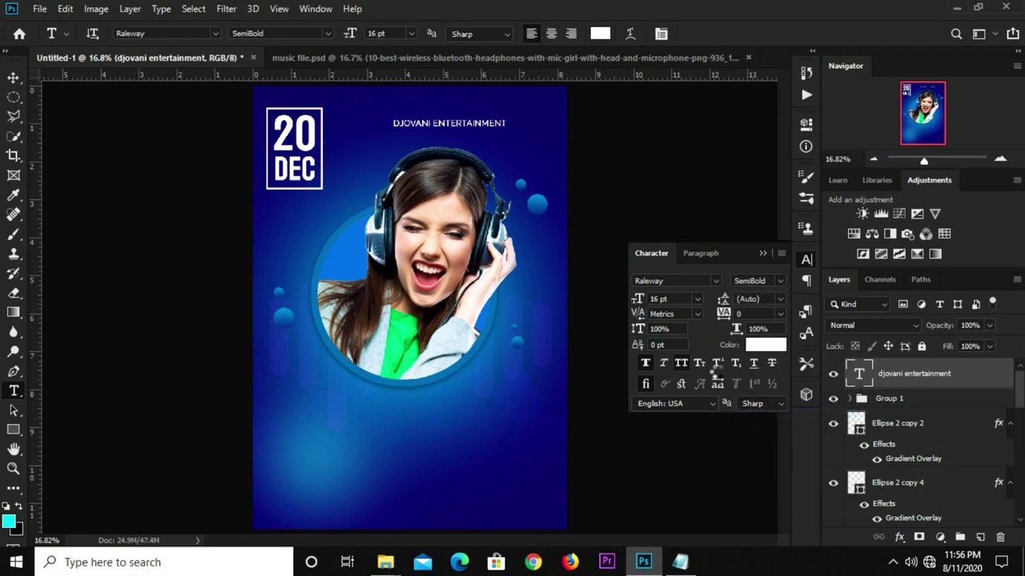
{"action": "left_click", "coordinate": [763, 253]}
Centre the heading horizontally, lower it slightly, and duplicate it just below.
{"action": "left_click", "coordinate": [13, 78]}
{"action": "key", "text": "ctrl+a"}
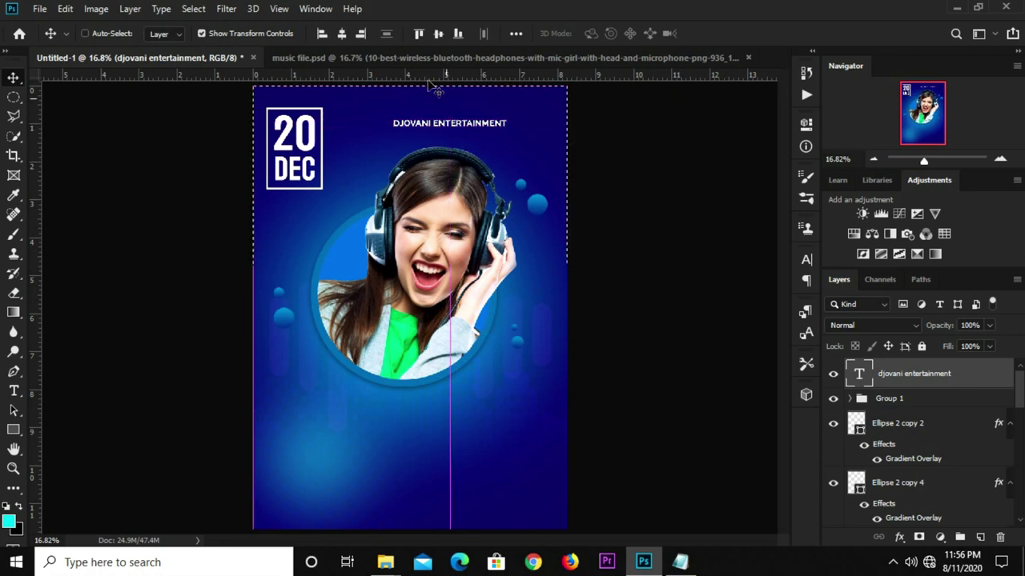
{"action": "left_click", "coordinate": [341, 34]}
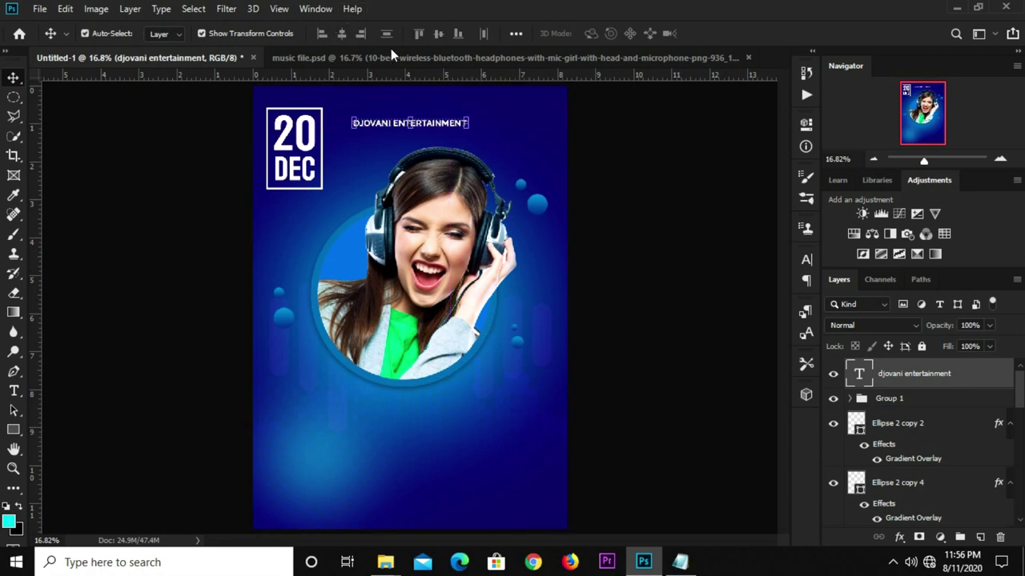
{"action": "scroll", "coordinate": [404, 112], "scroll_direction": "up", "scroll_amount": 3}
{"action": "left_click_drag", "start_coordinate": [438, 128], "coordinate": [444, 190]}
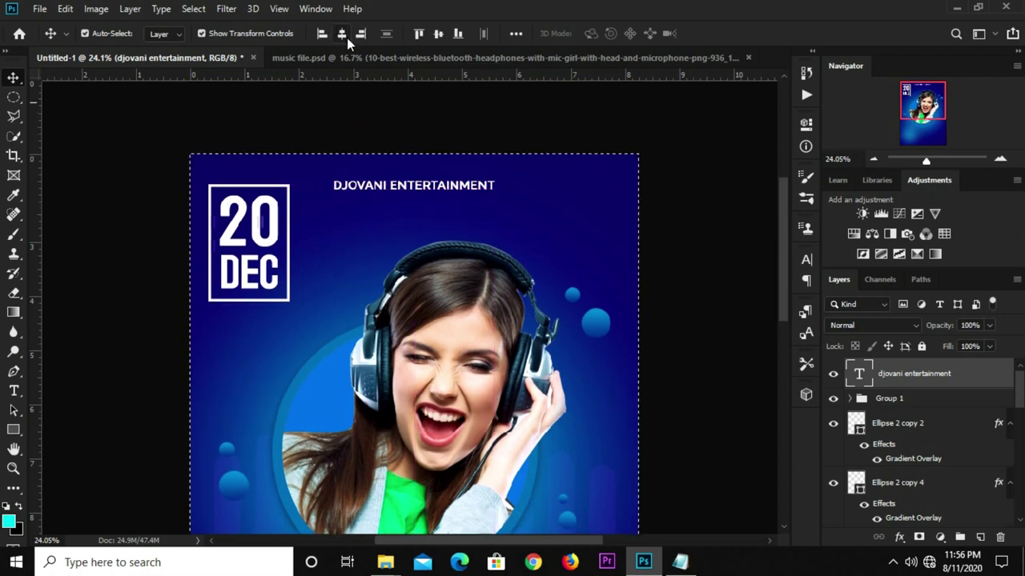
{"action": "key", "text": "ctrl+d"}
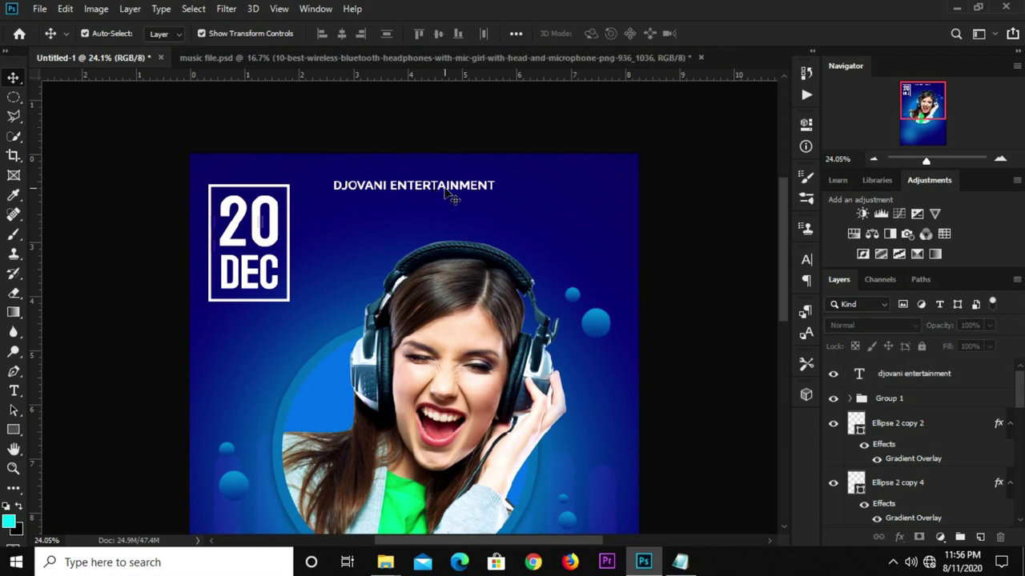
{"action": "left_click_drag", "start_coordinate": [448, 189], "coordinate": [444, 206]}
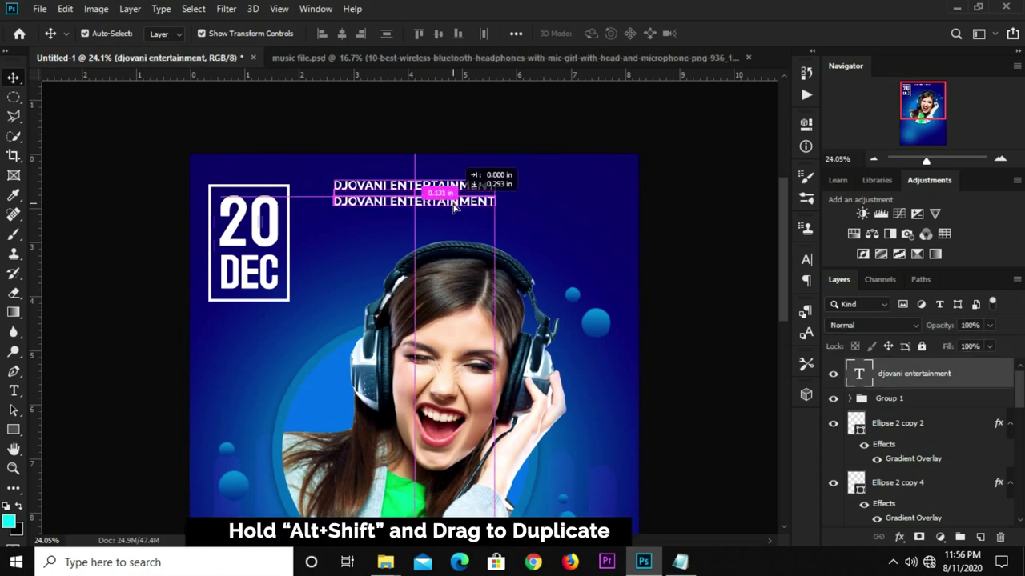
Replace the duplicated header line's text with 'PRESENTS'.
{"action": "key", "text": "t"}
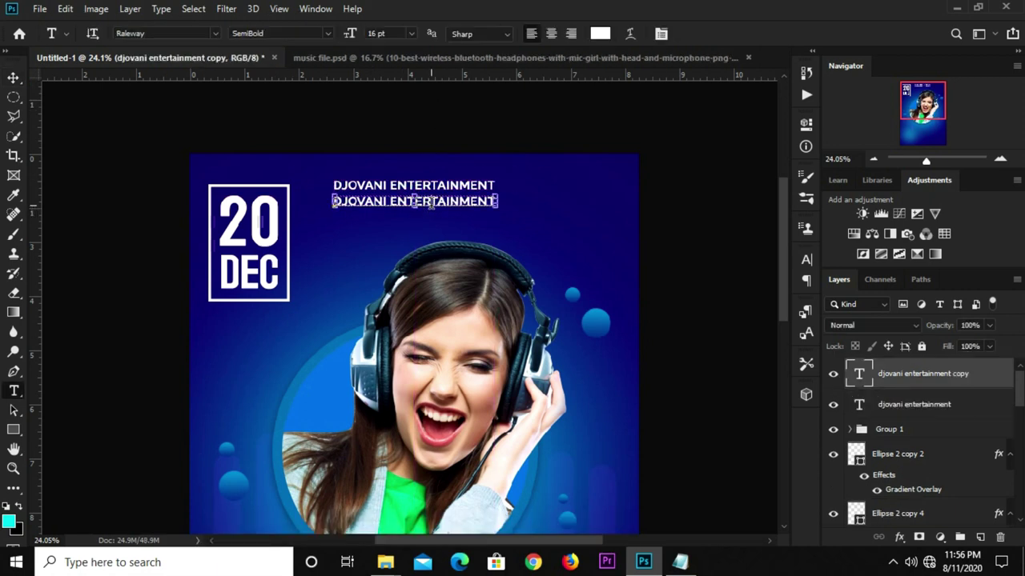
{"action": "triple_click", "coordinate": [430, 202]}
{"action": "type", "text": "PRESENTS"}
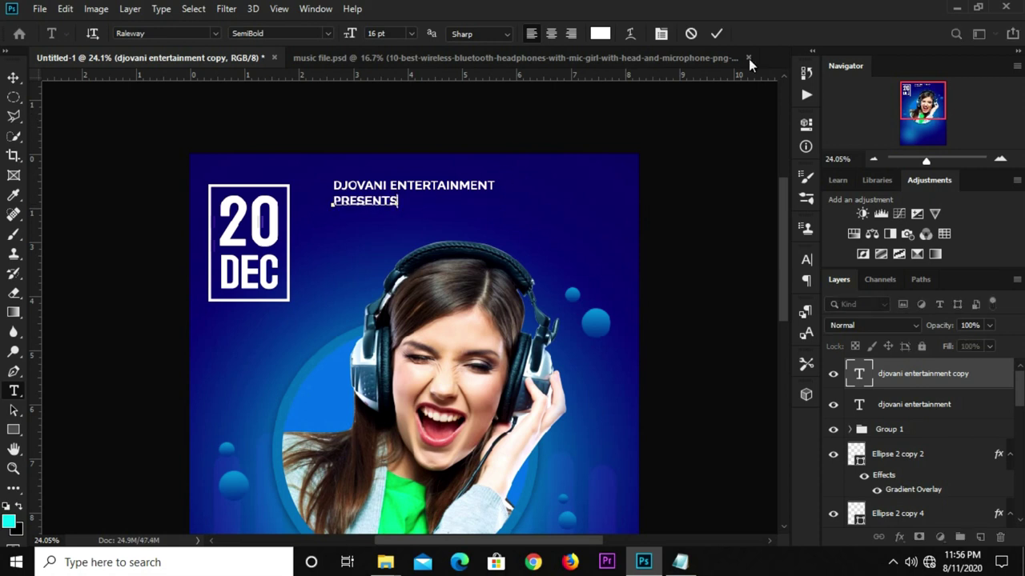
{"action": "key", "text": "ctrl+Return"}
{"action": "key", "text": "v"}
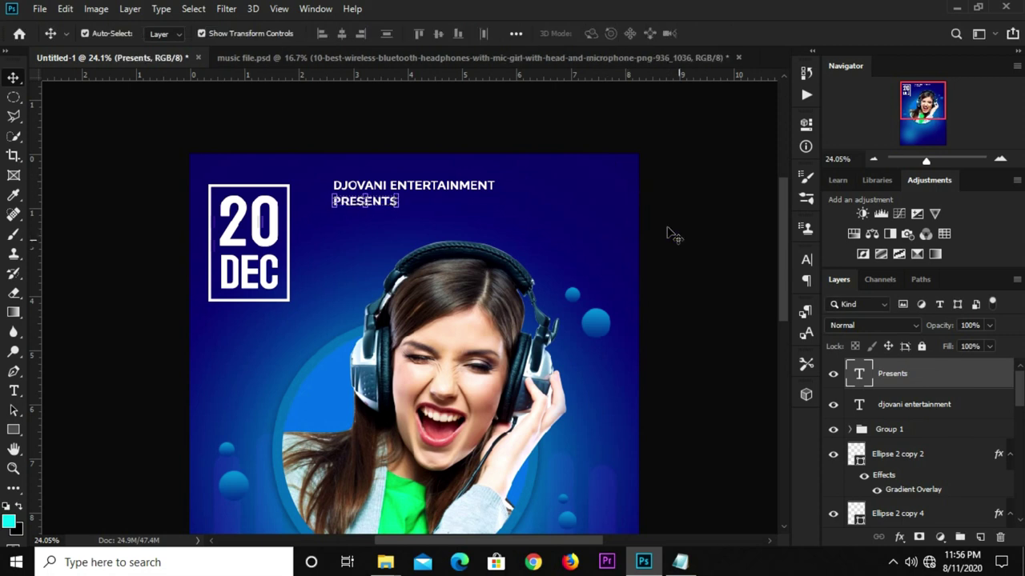
Style the Presents line in Faux Italic with All Caps turned off.
{"action": "left_click", "coordinate": [808, 261]}
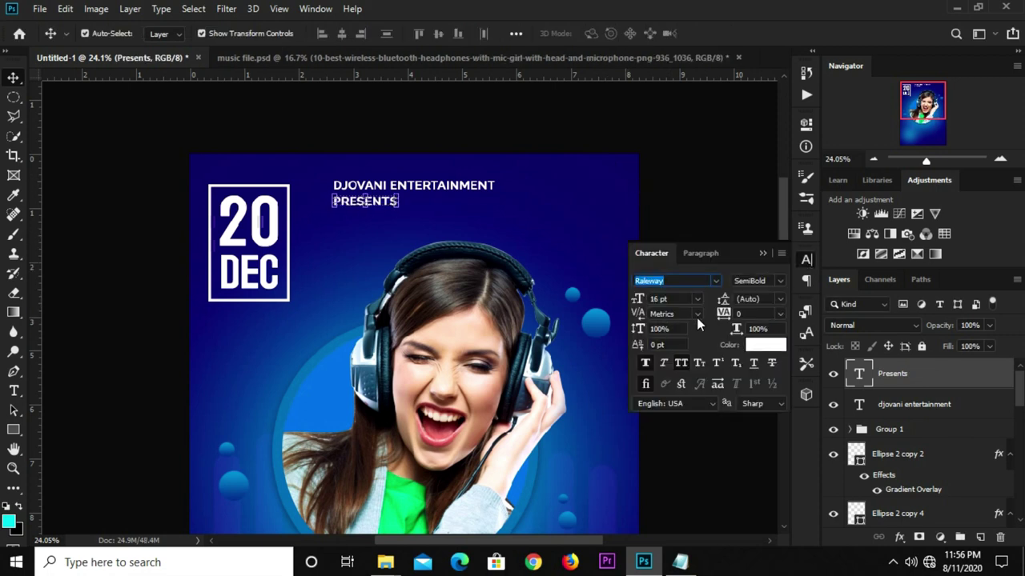
{"action": "left_click", "coordinate": [685, 364]}
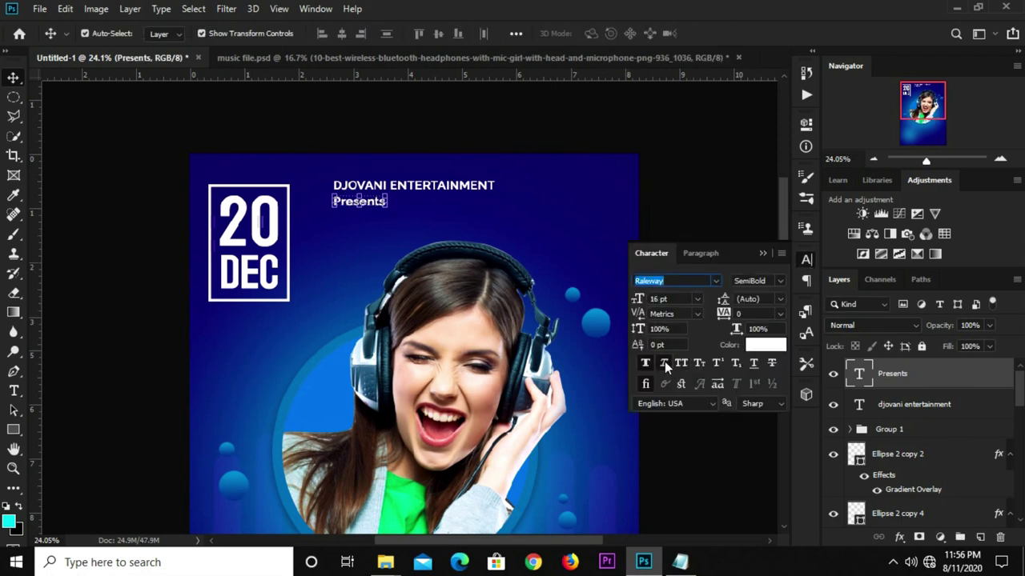
{"action": "left_click", "coordinate": [664, 361]}
{"action": "left_click", "coordinate": [664, 362]}
{"action": "left_click", "coordinate": [762, 253]}
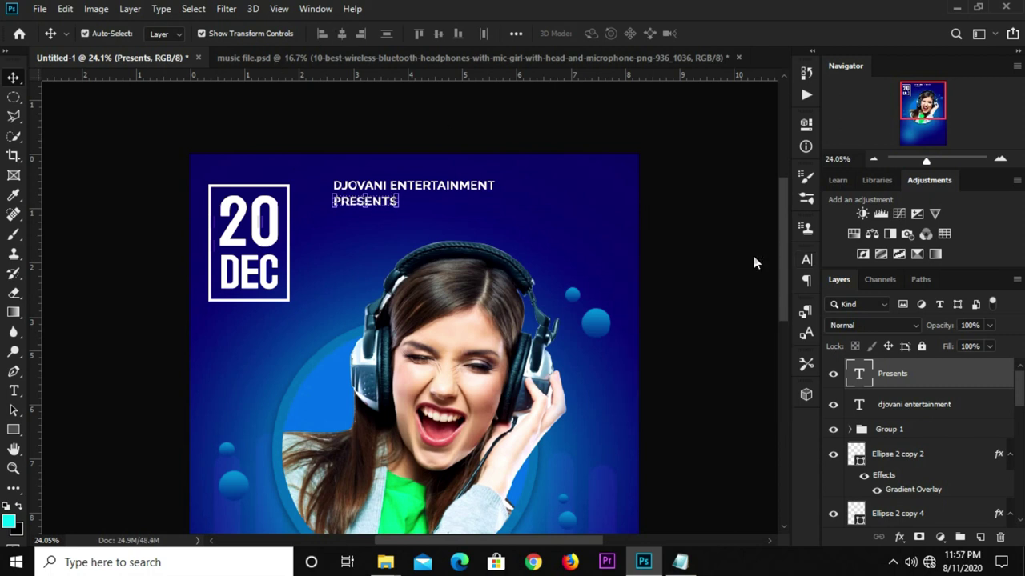
{"action": "left_click", "coordinate": [806, 257]}
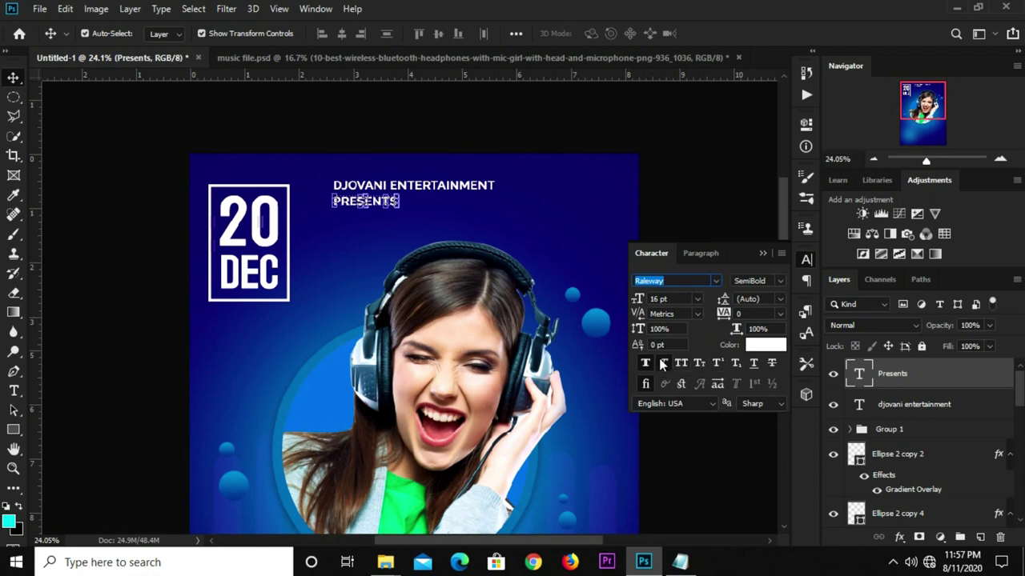
{"action": "left_click", "coordinate": [764, 255]}
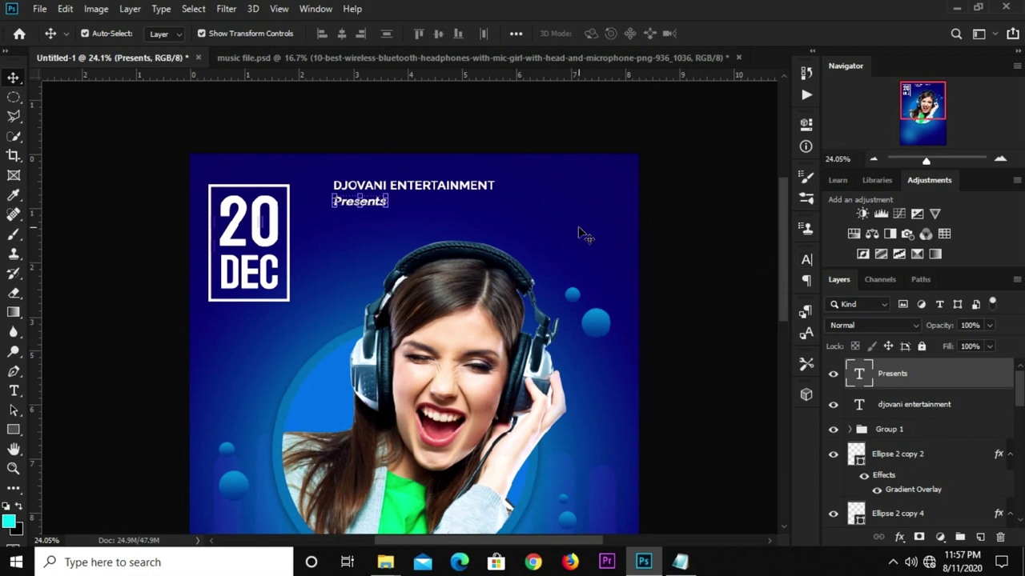
Centre the Presents line horizontally on the canvas, then fit the poster in view.
{"action": "key", "text": "ctrl+a"}
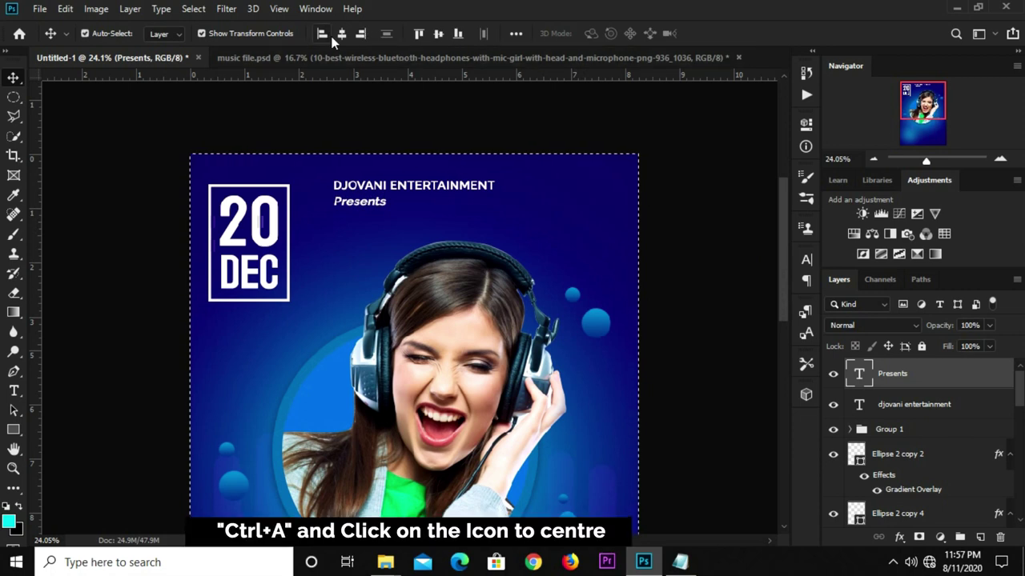
{"action": "left_click", "coordinate": [340, 36]}
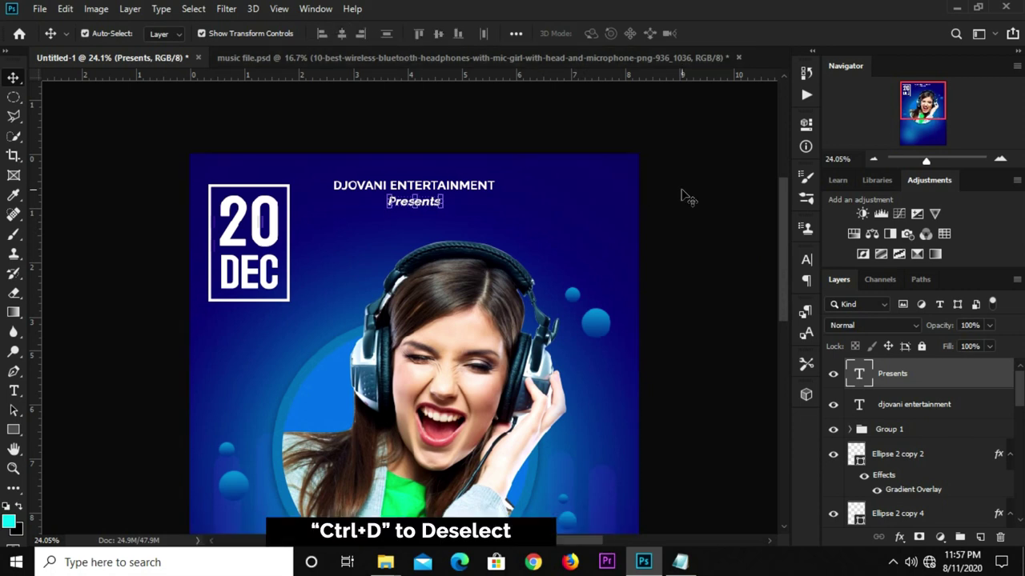
{"action": "key", "text": "ctrl+d"}
{"action": "key", "text": "ctrl+0"}
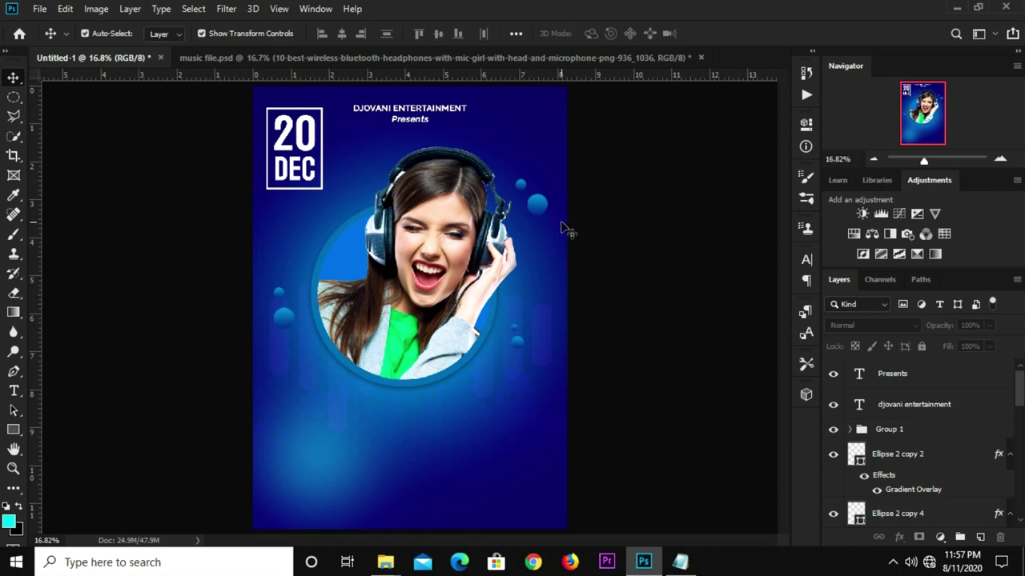
Draw a wide white-filled rectangle bar below the circled photo.
{"action": "scroll", "coordinate": [563, 229], "scroll_direction": "down", "scroll_amount": 1}
{"action": "scroll", "coordinate": [496, 258], "scroll_direction": "up", "scroll_amount": 1}
{"action": "left_click", "coordinate": [5, 433]}
{"action": "right_click", "coordinate": [12, 431]}
{"action": "left_click", "coordinate": [69, 430]}
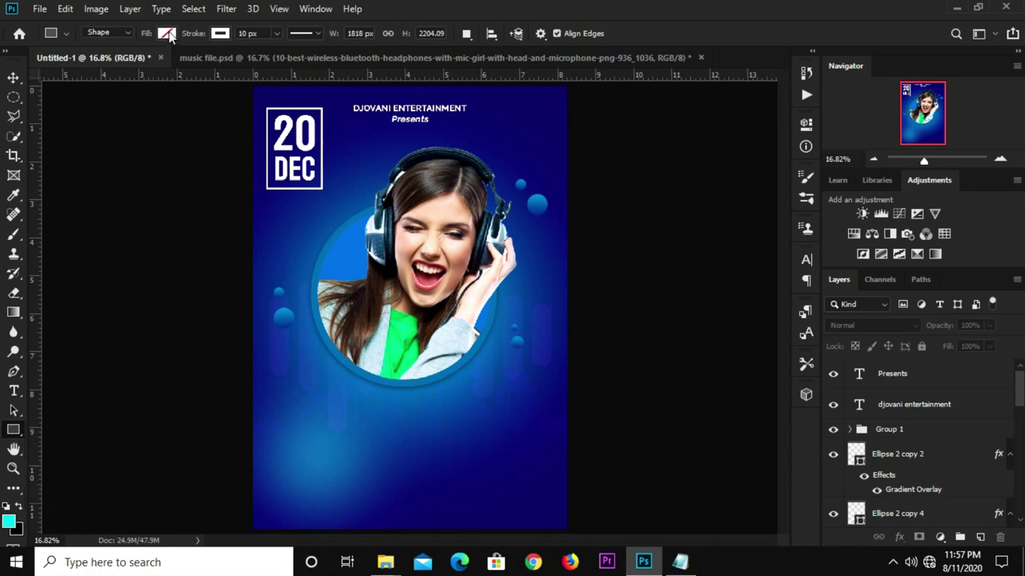
{"action": "left_click", "coordinate": [167, 33]}
{"action": "left_click", "coordinate": [94, 112]}
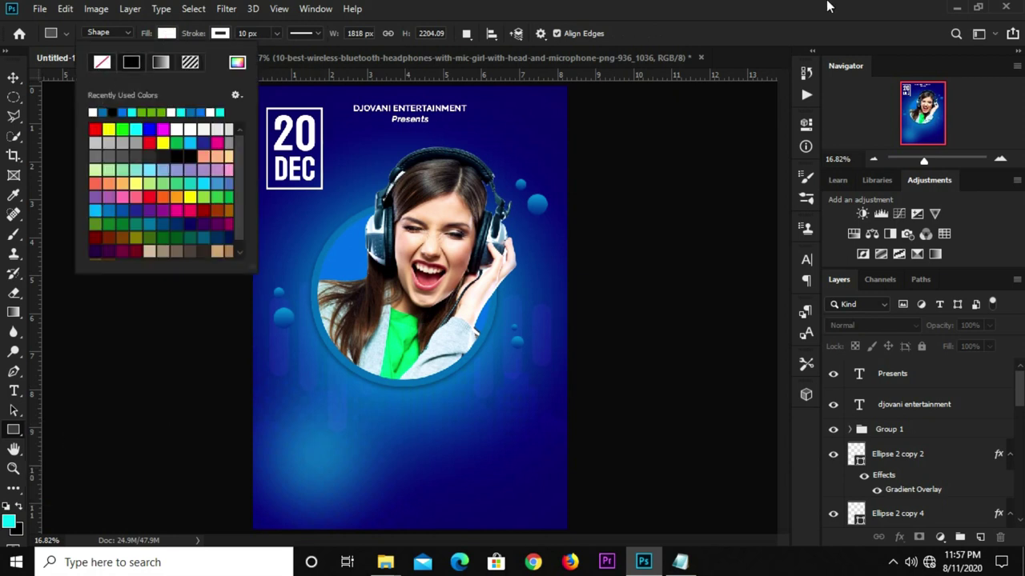
{"action": "left_click", "coordinate": [437, 343]}
{"action": "mouse_move", "coordinate": [372, 450]}
{"action": "left_mouse_down"}
{"action": "mouse_move", "coordinate": [515, 426]}
{"action": "mouse_move", "coordinate": [514, 434]}
{"action": "left_mouse_up"}
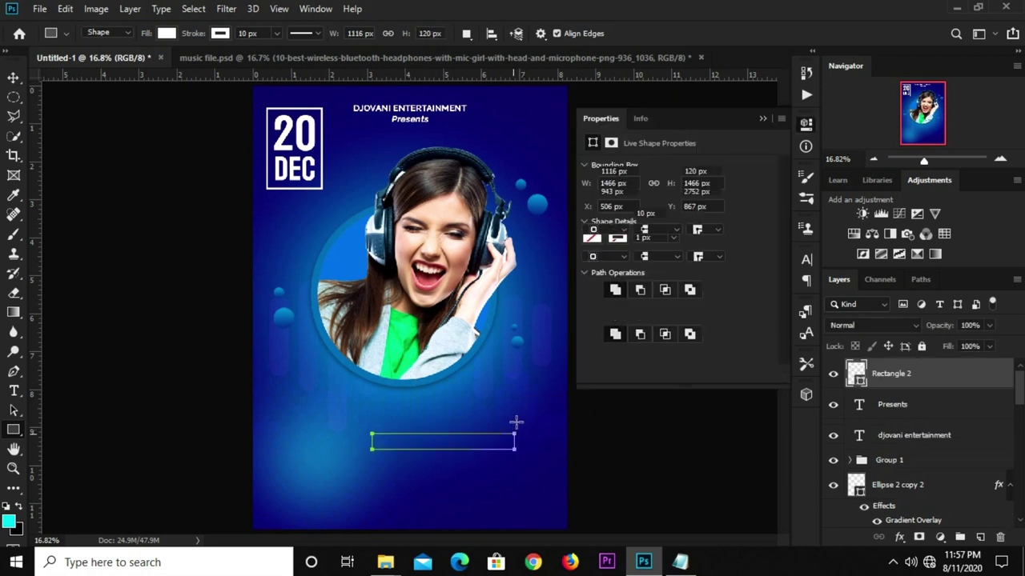
Make the bar 1116 × 145 px with fully rounded 72.5 px corners.
{"action": "key", "text": "v"}
{"action": "left_click_drag", "start_coordinate": [716, 269], "coordinate": [753, 277]}
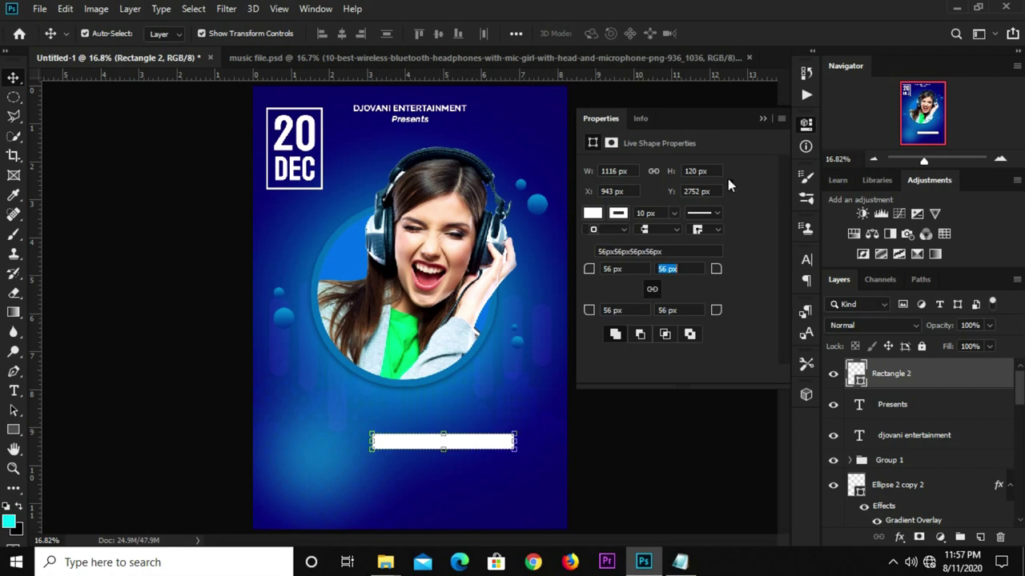
{"action": "left_click", "coordinate": [762, 120]}
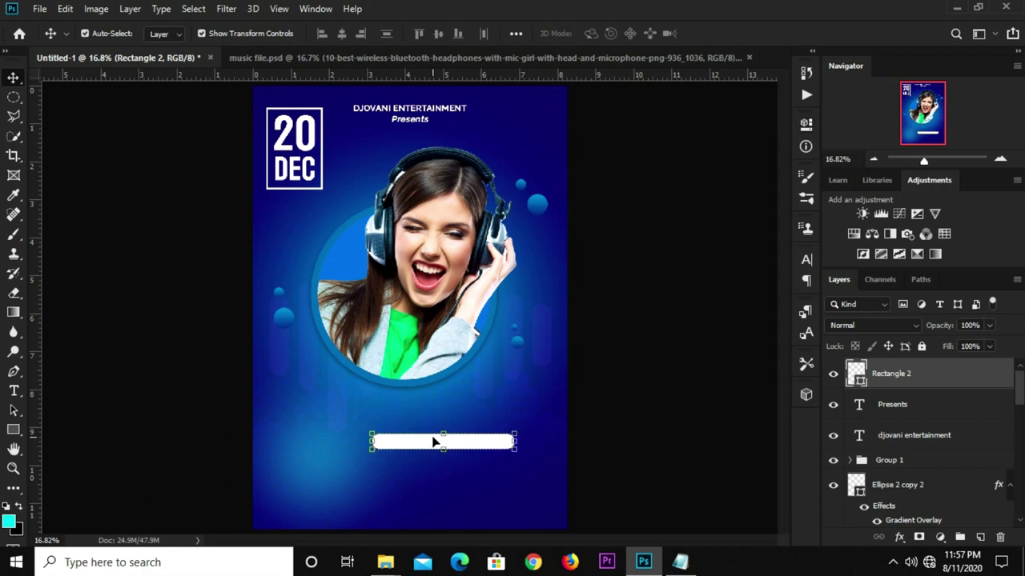
{"action": "scroll", "coordinate": [435, 441], "scroll_direction": "up", "scroll_amount": 1}
{"action": "key", "text": "ctrl+t"}
{"action": "left_click_drag", "start_coordinate": [443, 430], "coordinate": [443, 431]}
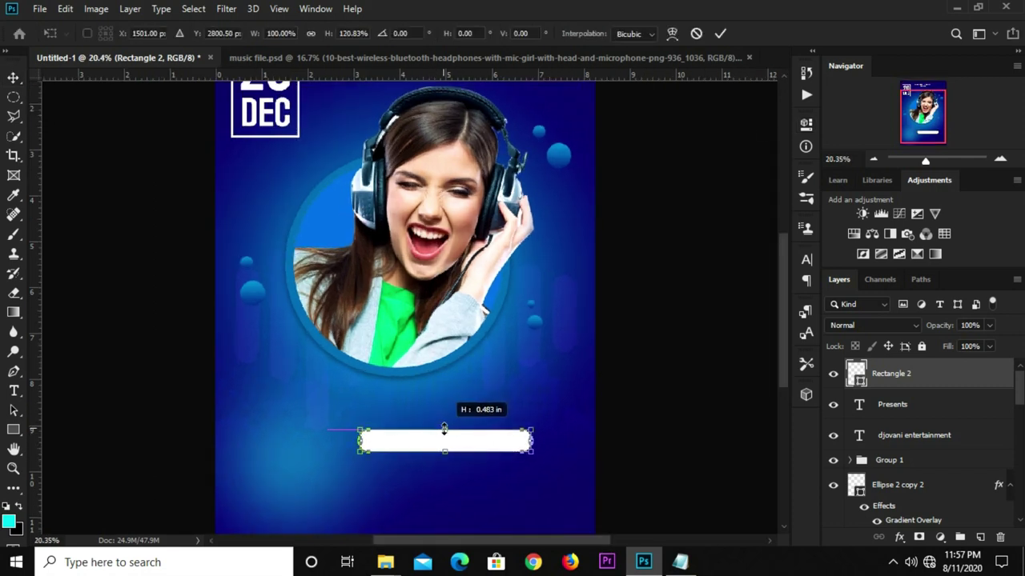
{"action": "left_click", "coordinate": [721, 34]}
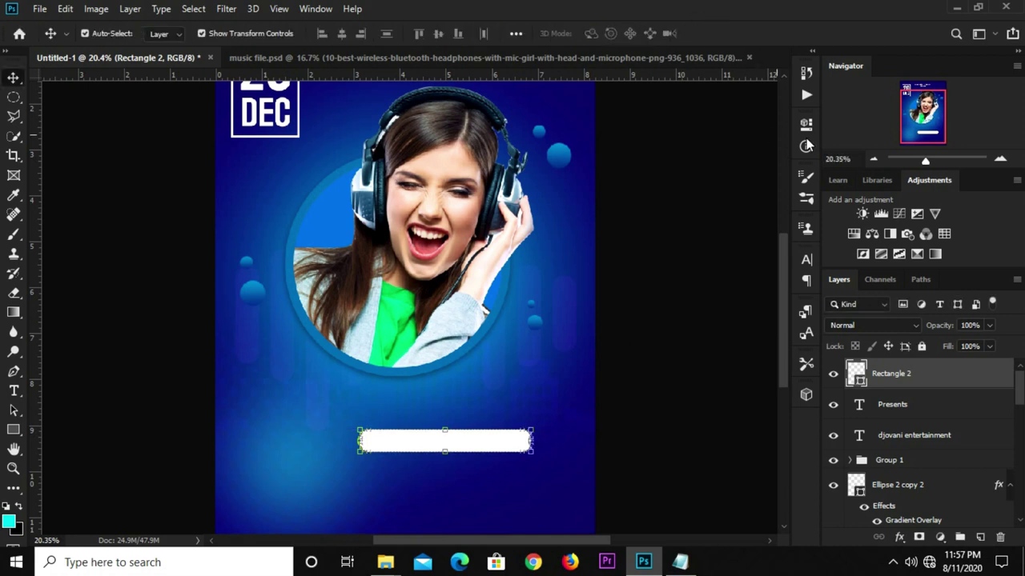
{"action": "mouse_move", "coordinate": [718, 276]}
{"action": "left_mouse_down"}
{"action": "mouse_move", "coordinate": [744, 276]}
{"action": "mouse_move", "coordinate": [749, 162]}
{"action": "left_mouse_up"}
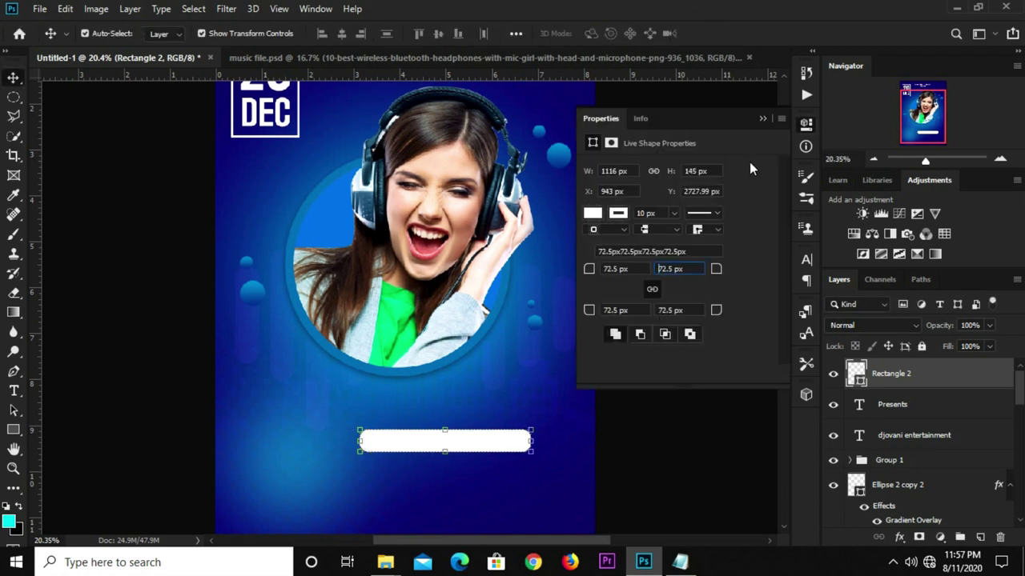
{"action": "left_click", "coordinate": [763, 119]}
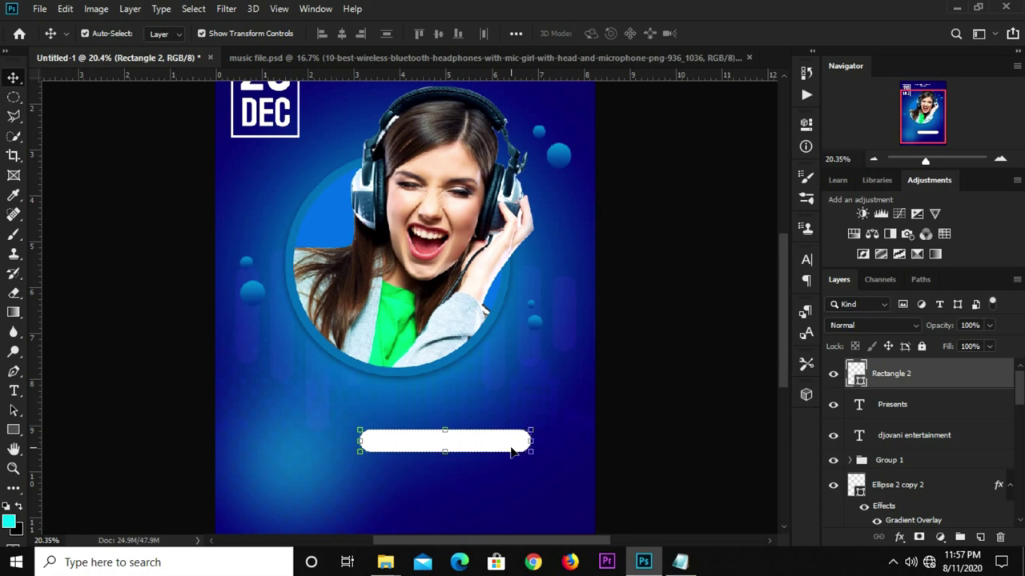
Copy the layer style from Ellipse 2 copy 2 and paste it onto Rectangle 2.
{"action": "left_click", "coordinate": [644, 374]}
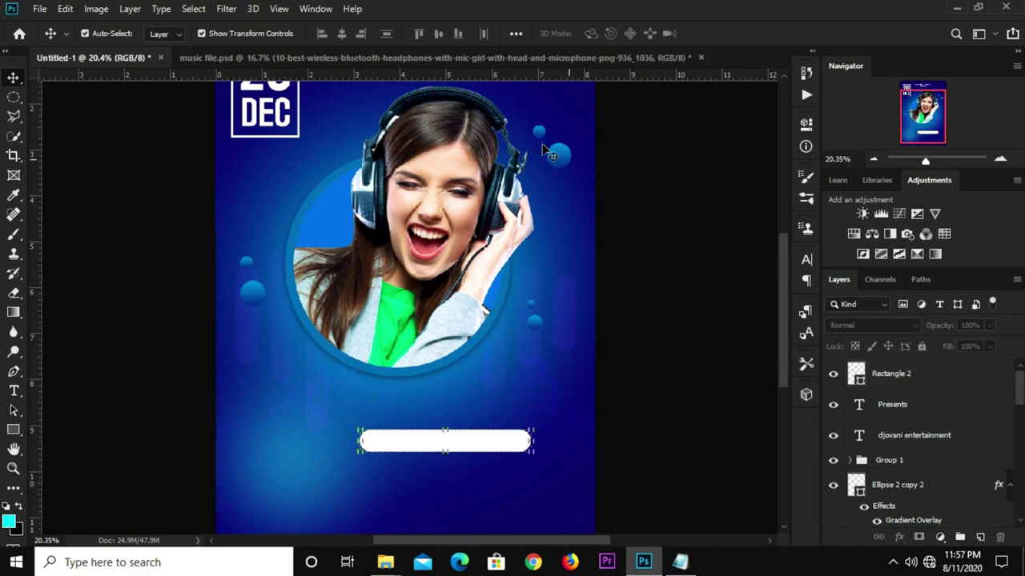
{"action": "left_click", "coordinate": [563, 157]}
{"action": "scroll", "coordinate": [974, 498], "scroll_direction": "down", "scroll_amount": 3}
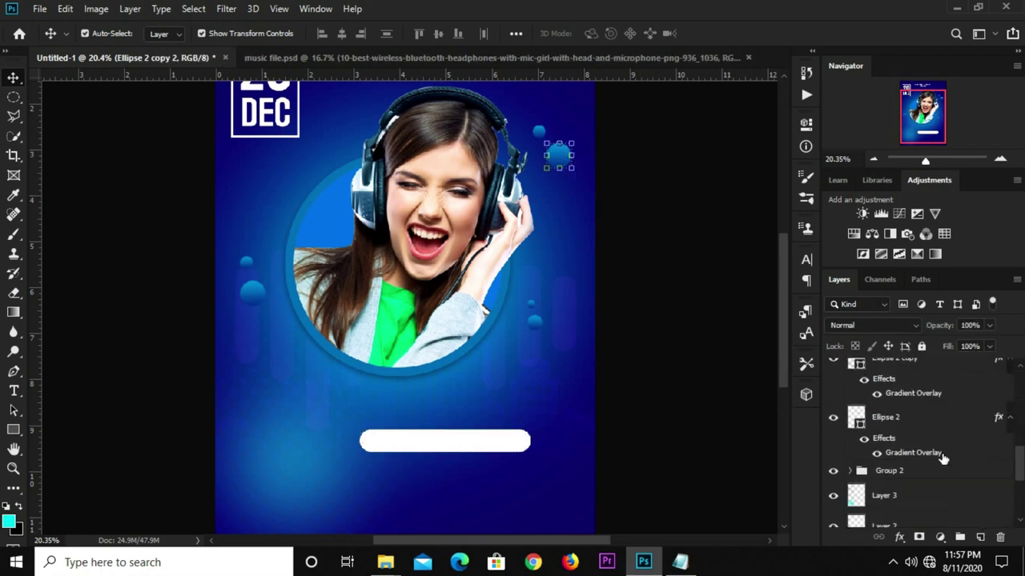
{"action": "scroll", "coordinate": [945, 461], "scroll_direction": "up", "scroll_amount": 2}
{"action": "right_click", "coordinate": [907, 423]}
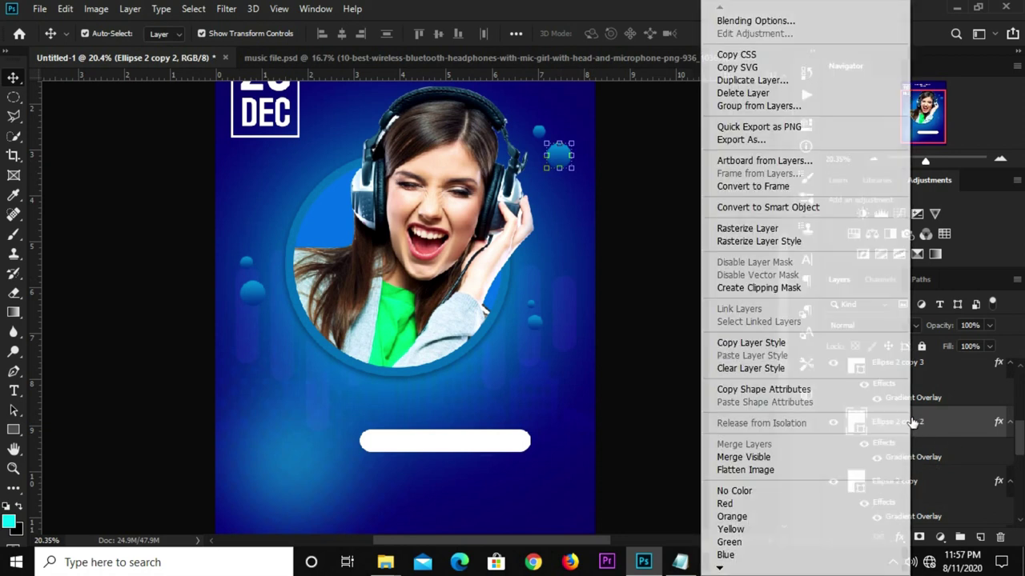
{"action": "left_click", "coordinate": [716, 342]}
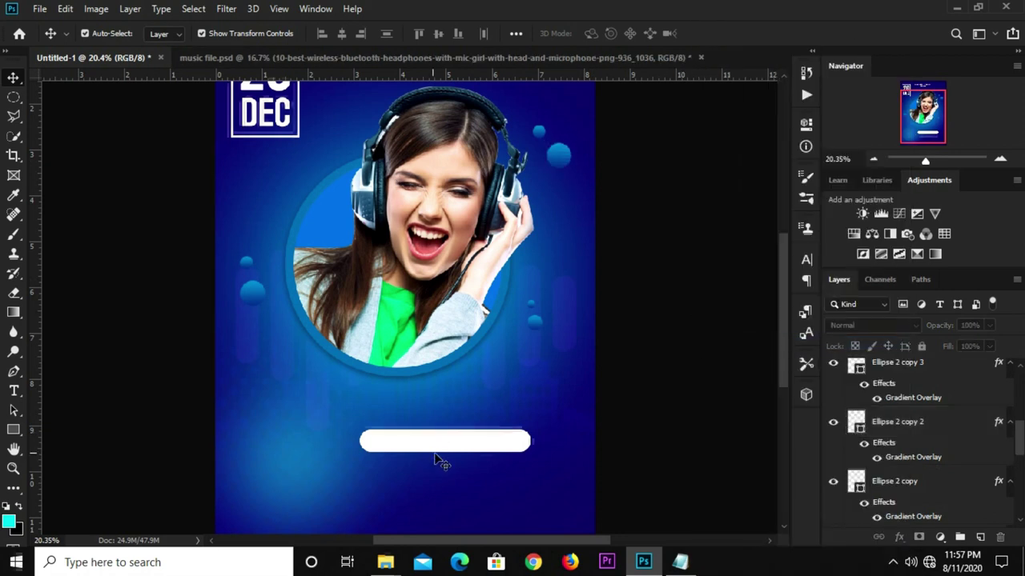
{"action": "left_click", "coordinate": [445, 449]}
{"action": "right_click", "coordinate": [917, 382]}
{"action": "left_click", "coordinate": [754, 358]}
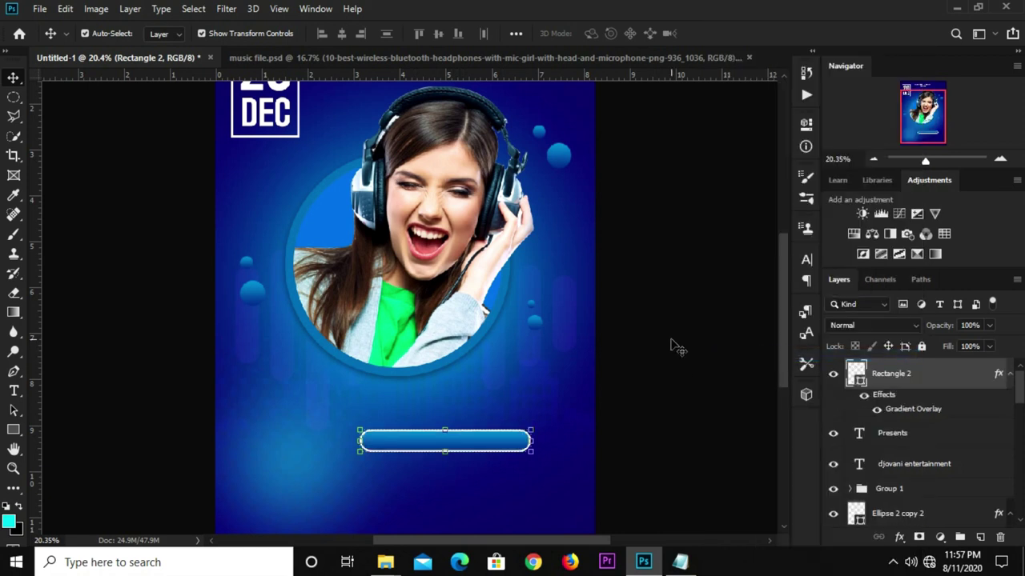
Set the bar's stroke to No Color to remove its white outline.
{"action": "left_click", "coordinate": [805, 127]}
{"action": "left_click", "coordinate": [627, 215]}
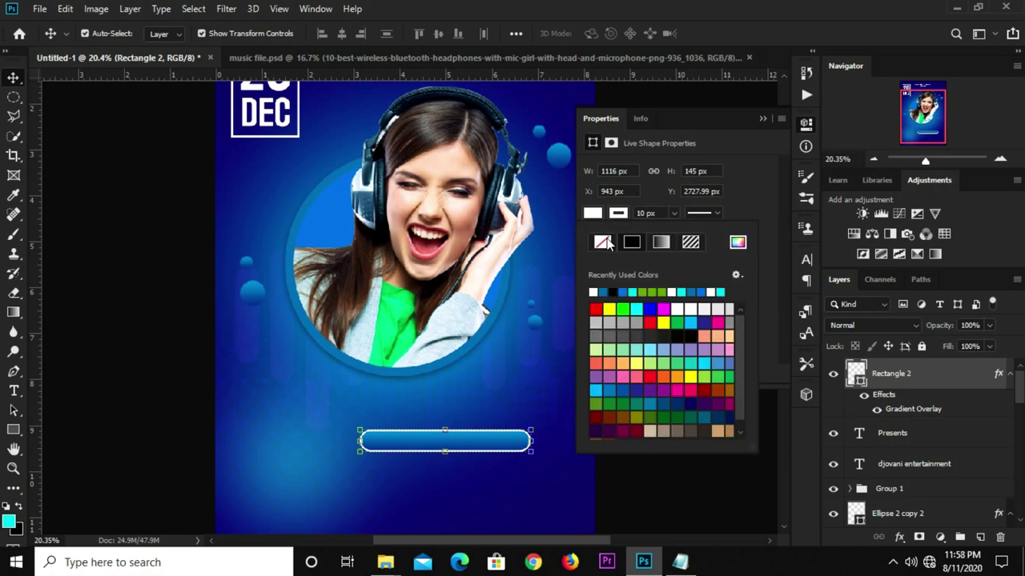
{"action": "left_click", "coordinate": [610, 245]}
{"action": "left_click", "coordinate": [746, 193]}
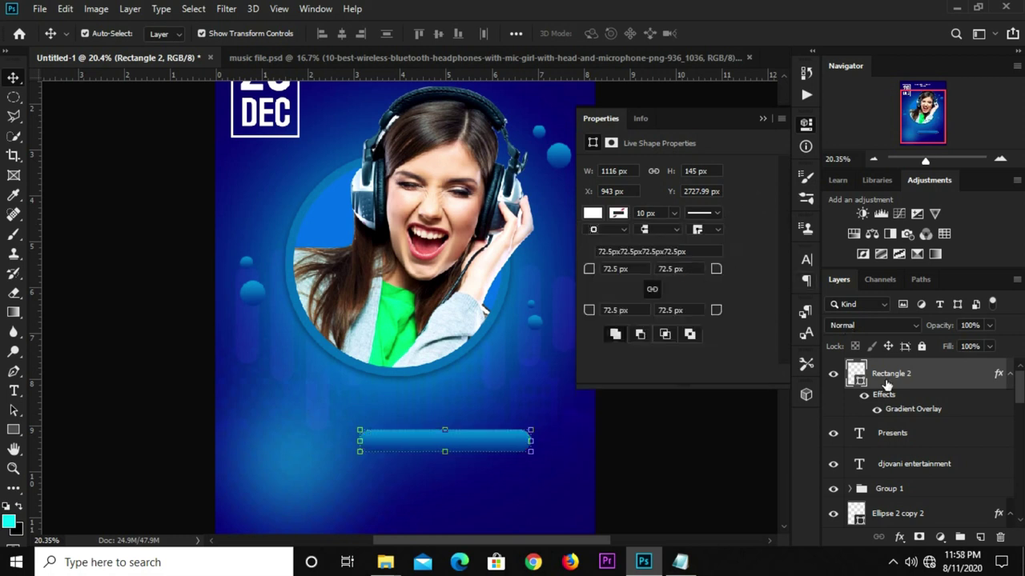
{"action": "left_click", "coordinate": [907, 540]}
Set the bar's Gradient Overlay angle to -172° and enable Drop Shadow.
{"action": "left_click", "coordinate": [923, 392]}
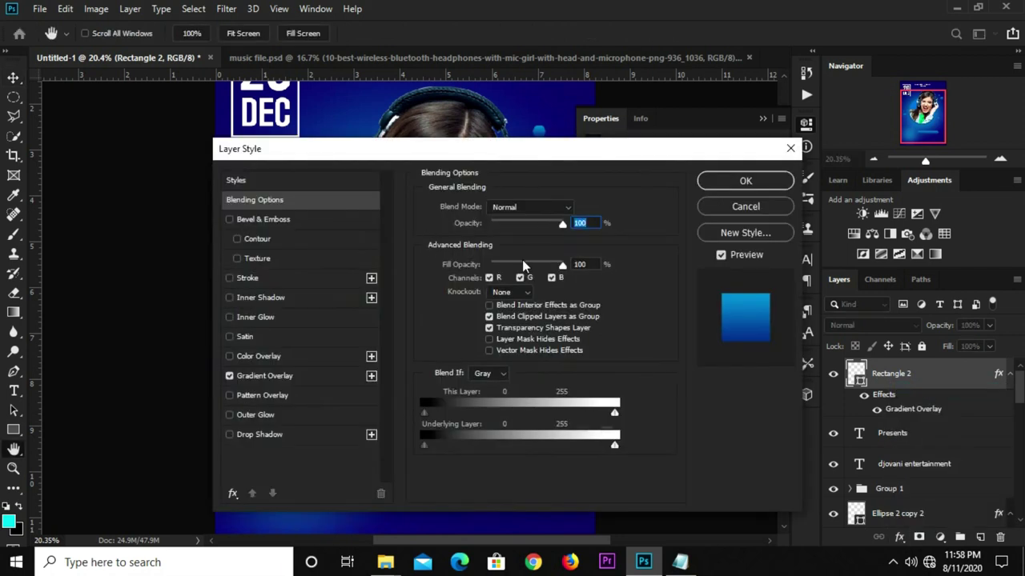
{"action": "left_click", "coordinate": [314, 367]}
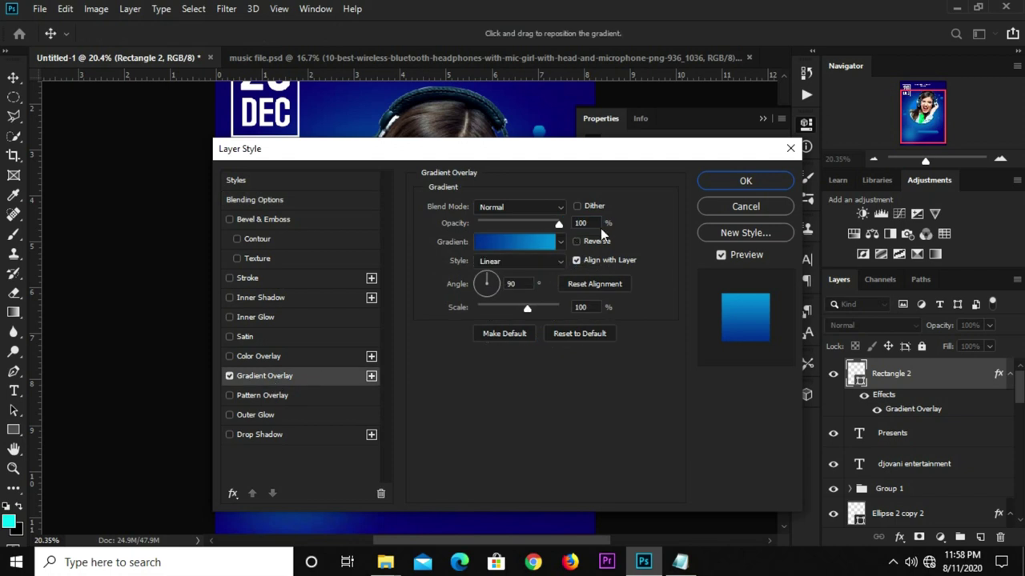
{"action": "double_click", "coordinate": [518, 285]}
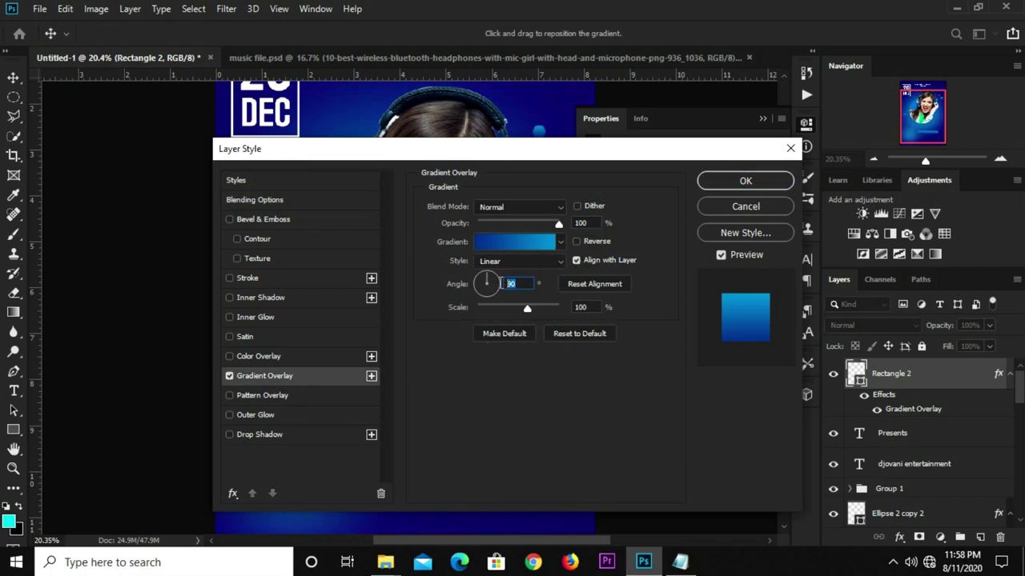
{"action": "type", "text": "-172"}
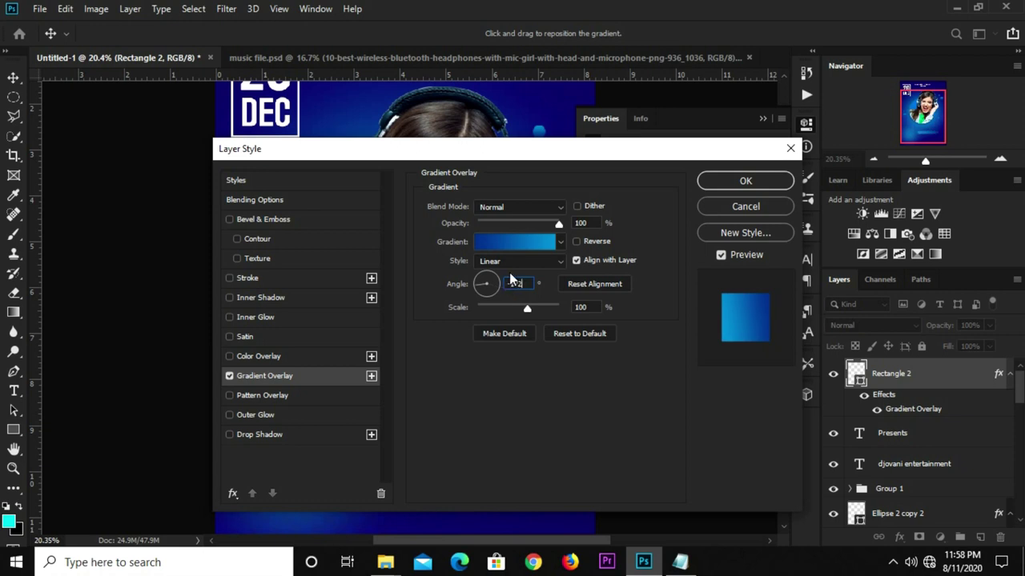
{"action": "type", "text": "-"}
{"action": "left_click", "coordinate": [257, 434]}
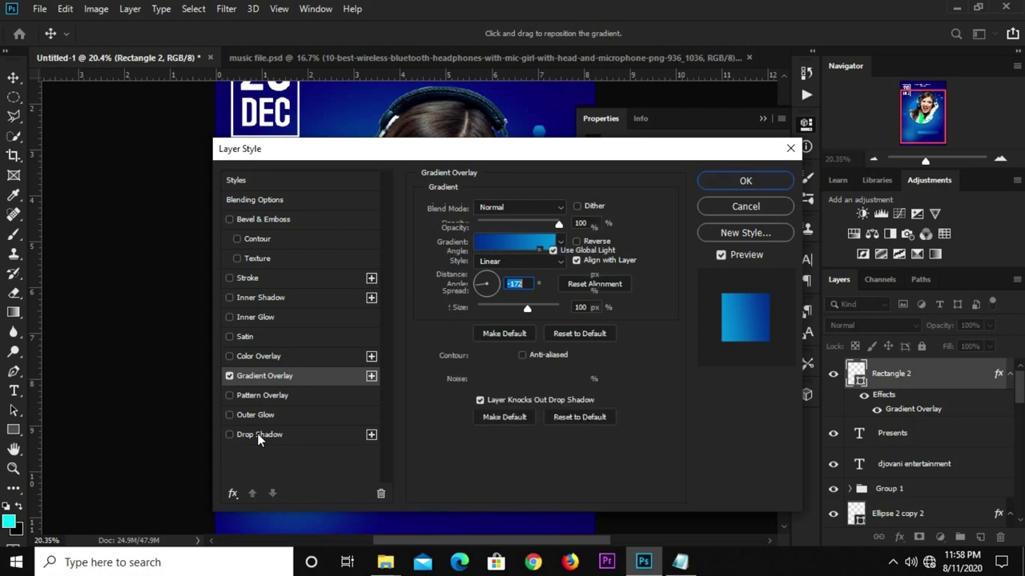
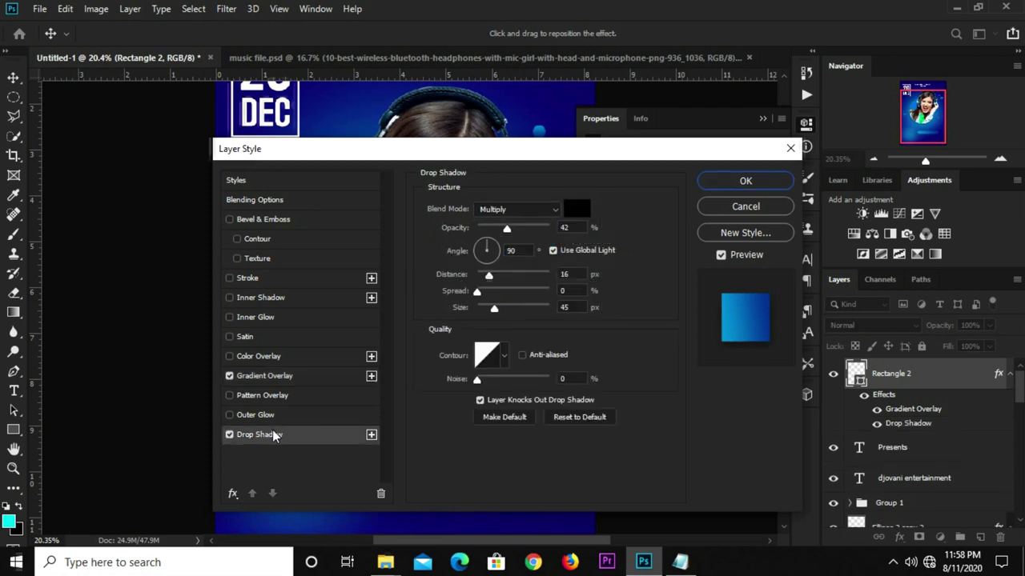
Set the blue bar's drop shadow to 24% opacity and 7 px distance.
{"action": "double_click", "coordinate": [570, 228]}
{"action": "type", "text": "24"}
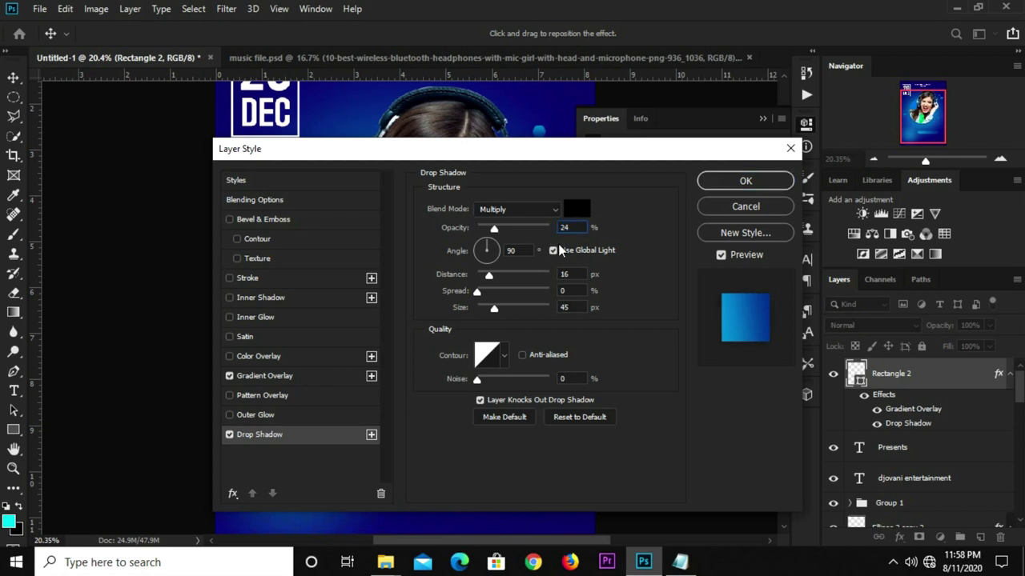
{"action": "double_click", "coordinate": [578, 275]}
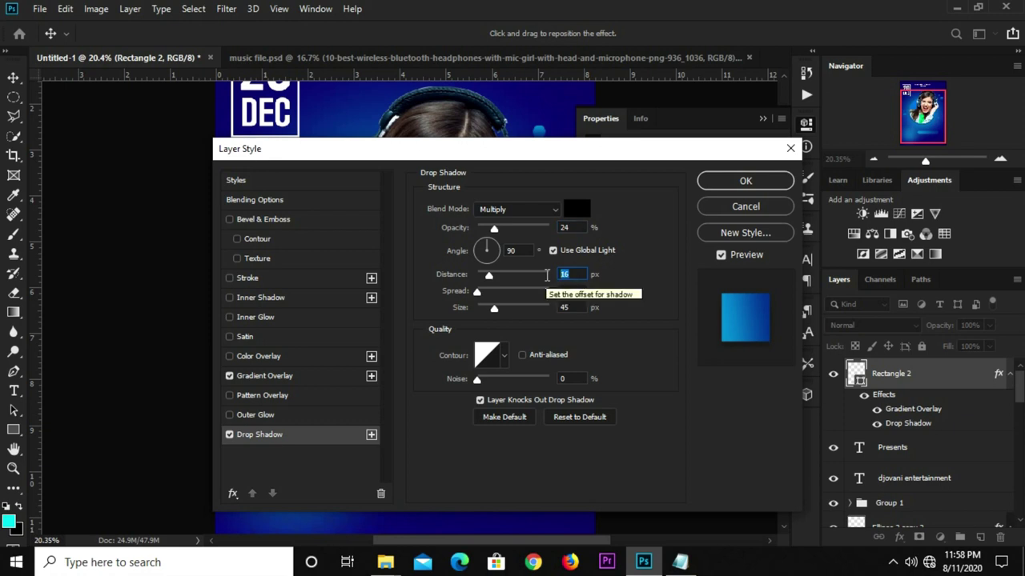
{"action": "type", "text": "7"}
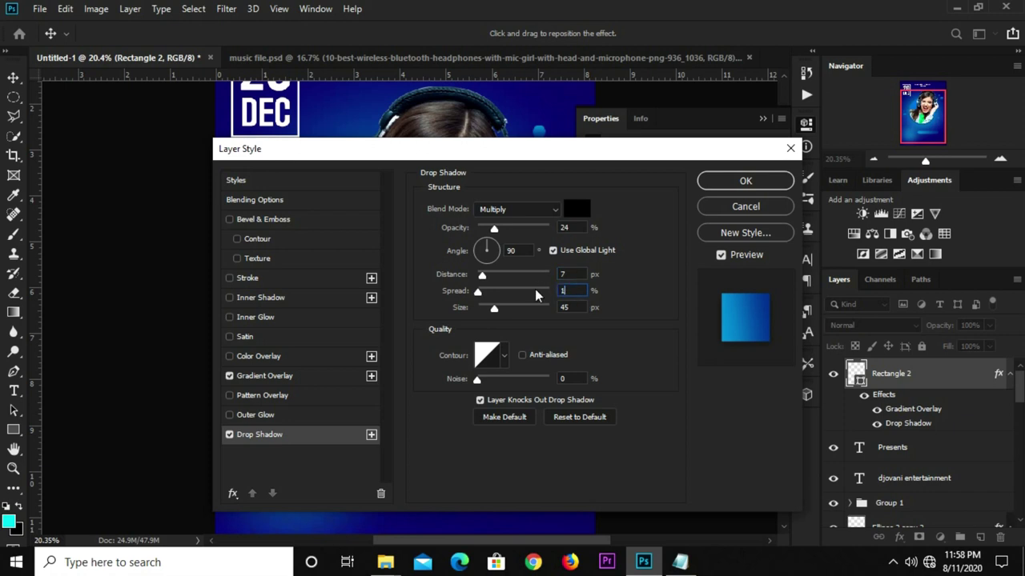
{"action": "type", "text": "6"}
{"action": "type", "text": "5"}
Apply the shadow, then move the blue bar to the upper-left and rotate it about 51 degrees.
{"action": "left_click", "coordinate": [729, 182]}
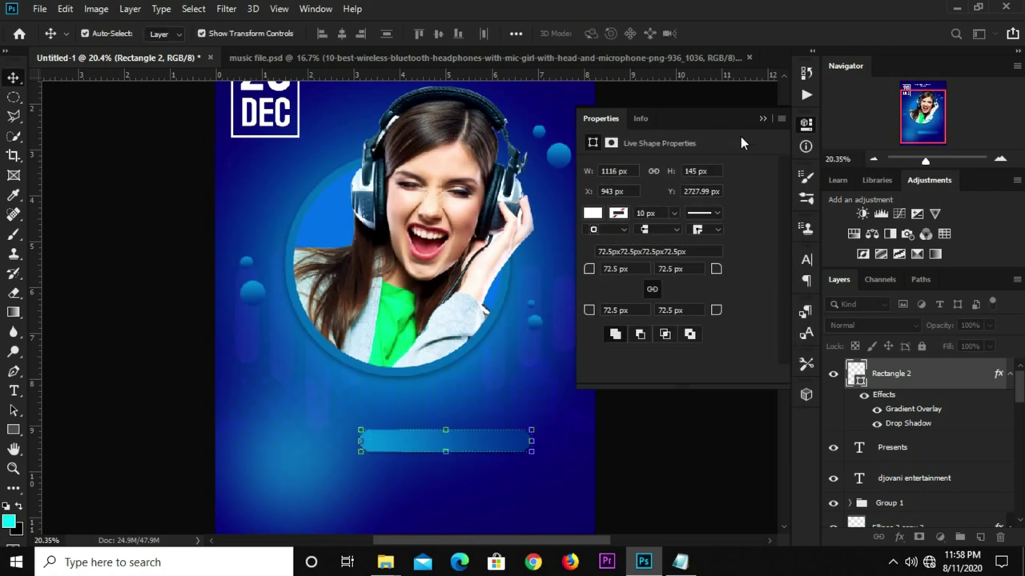
{"action": "left_click", "coordinate": [762, 120]}
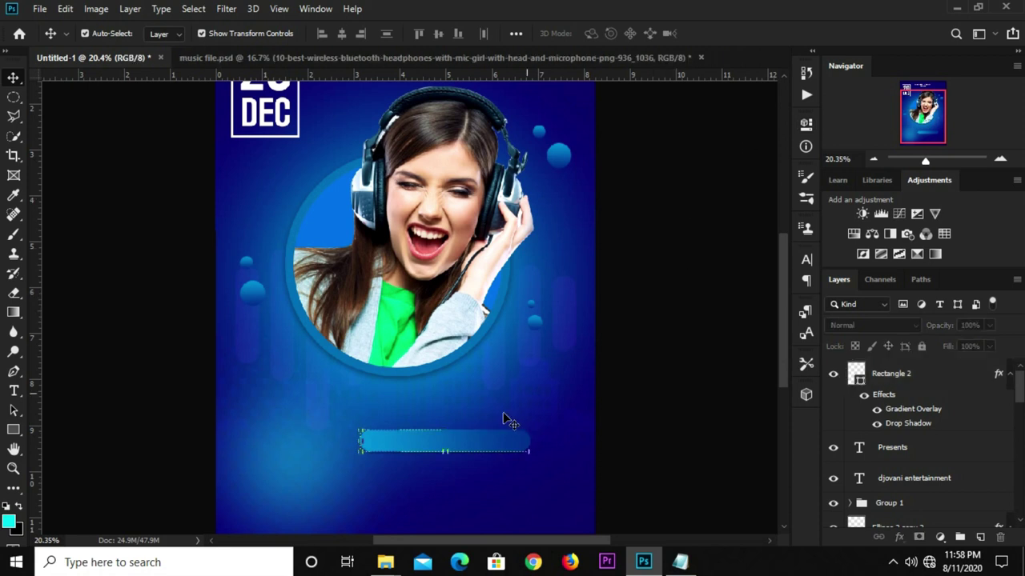
{"action": "mouse_move", "coordinate": [479, 449]}
{"action": "left_mouse_down"}
{"action": "mouse_move", "coordinate": [352, 229]}
{"action": "mouse_move", "coordinate": [172, 197]}
{"action": "left_mouse_up"}
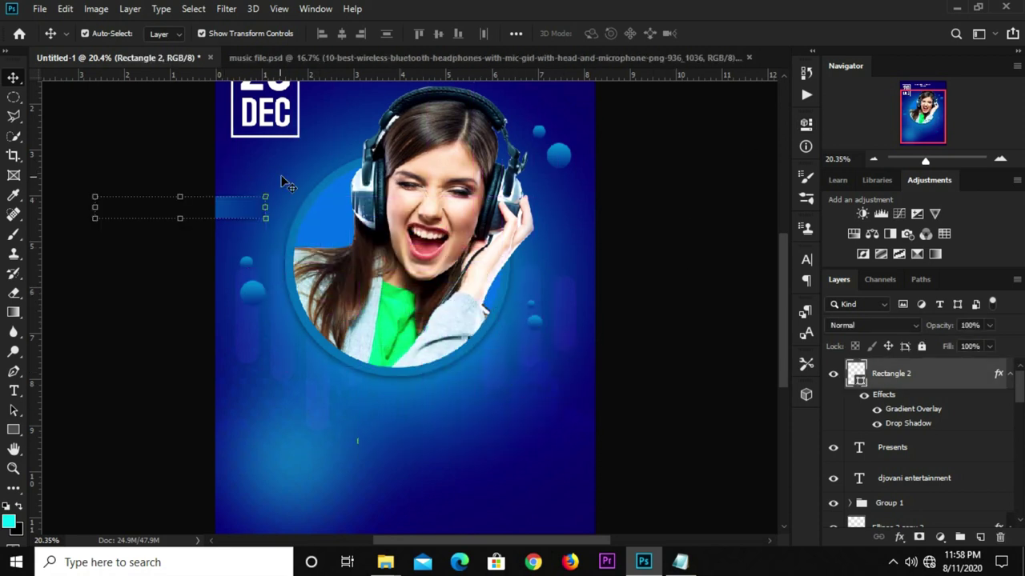
{"action": "mouse_move", "coordinate": [272, 187]}
{"action": "left_mouse_down"}
{"action": "mouse_move", "coordinate": [229, 271]}
{"action": "mouse_move", "coordinate": [246, 232]}
{"action": "left_mouse_up"}
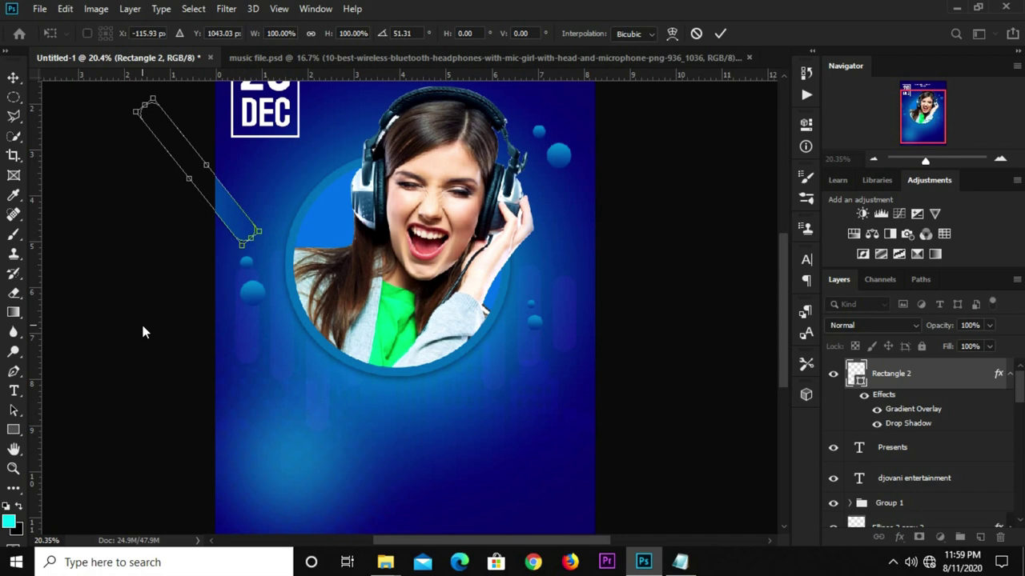
{"action": "key", "text": "Return"}
Move the two small left-side circles lower down the poster.
{"action": "left_click", "coordinate": [253, 293]}
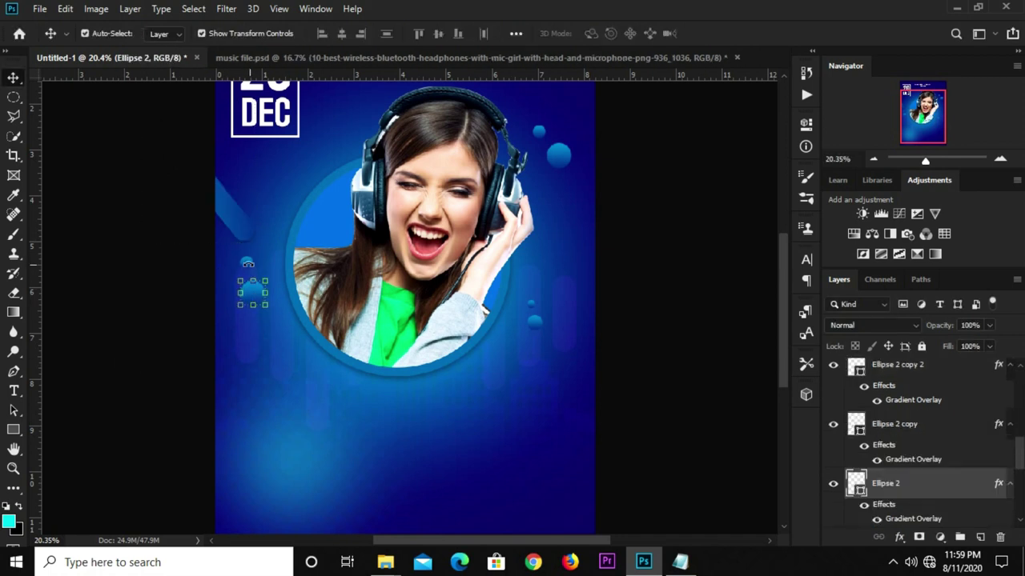
{"action": "scroll", "coordinate": [244, 260], "scroll_direction": "up", "scroll_amount": 2}
{"action": "left_click", "coordinate": [248, 259], "text": "shift"}
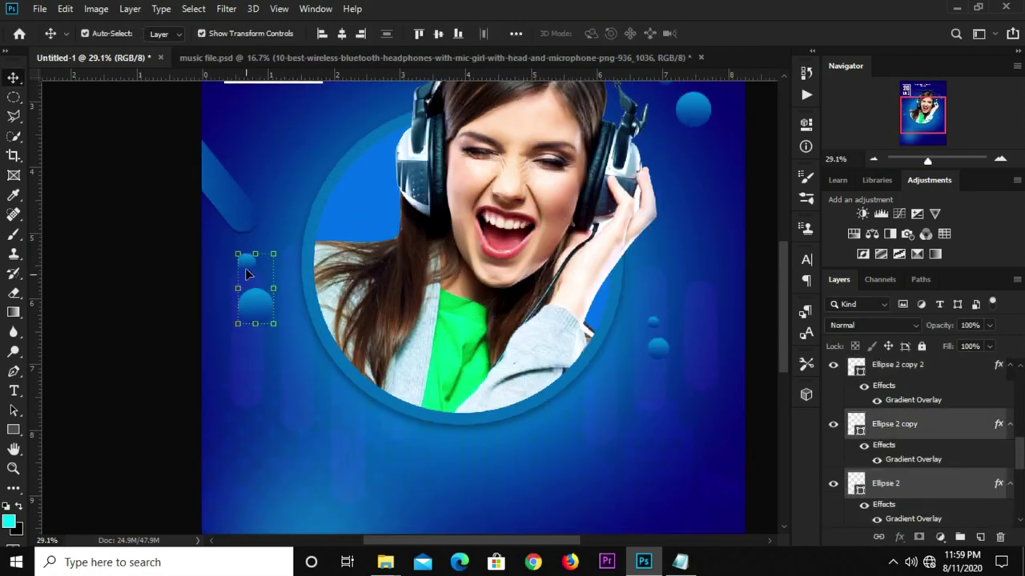
{"action": "left_click_drag", "start_coordinate": [253, 303], "coordinate": [254, 365]}
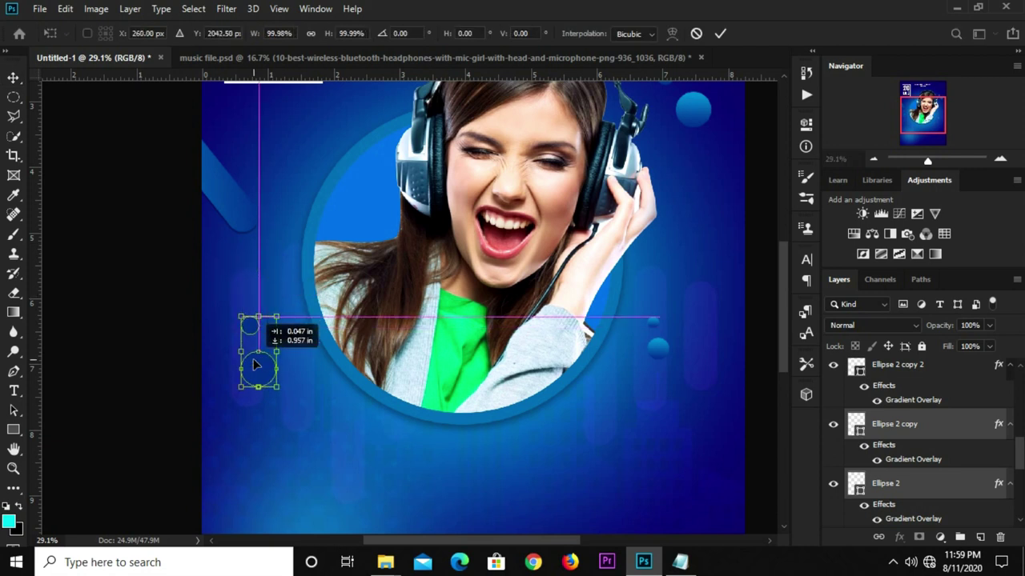
{"action": "type", "text": "260"}
{"action": "key", "text": "Return"}
Rotate the diagonal bar slightly more and reposition it along the upper-left edge.
{"action": "left_click", "coordinate": [235, 199]}
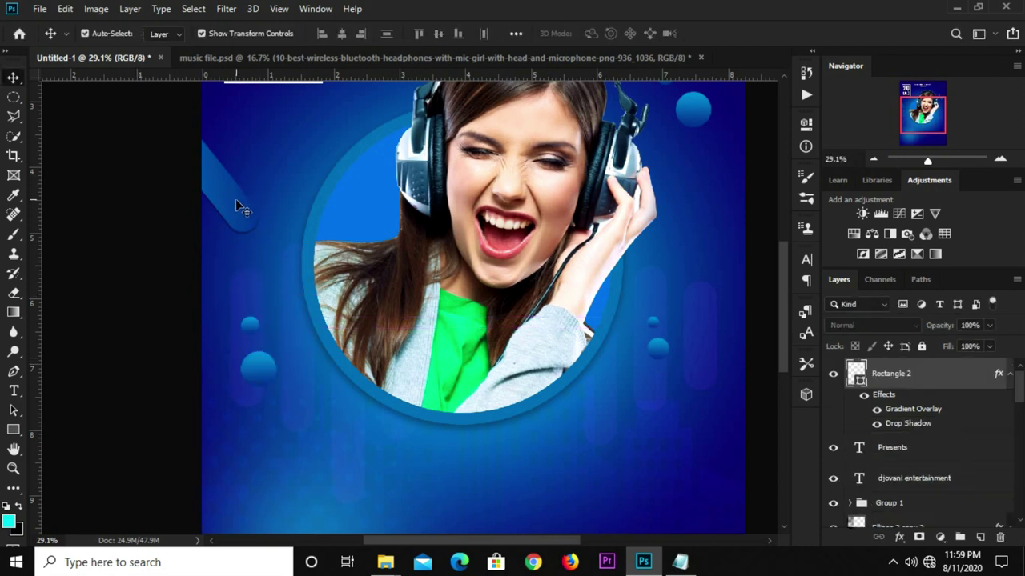
{"action": "mouse_move", "coordinate": [264, 198]}
{"action": "left_mouse_down"}
{"action": "mouse_move", "coordinate": [228, 239]}
{"action": "mouse_move", "coordinate": [232, 253]}
{"action": "left_mouse_up"}
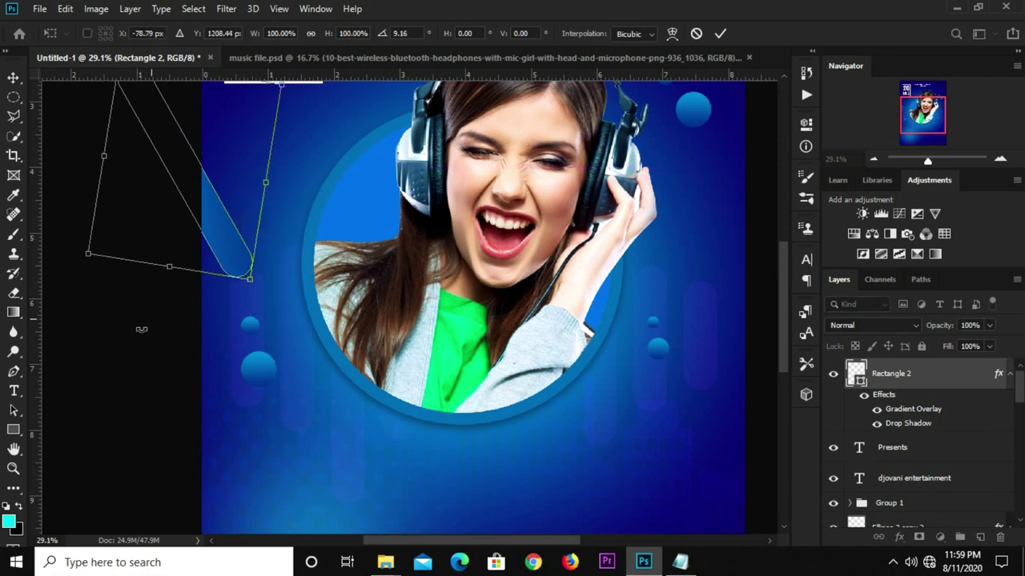
{"action": "key", "text": "Return"}
{"action": "left_click", "coordinate": [149, 342]}
{"action": "left_click", "coordinate": [224, 235]}
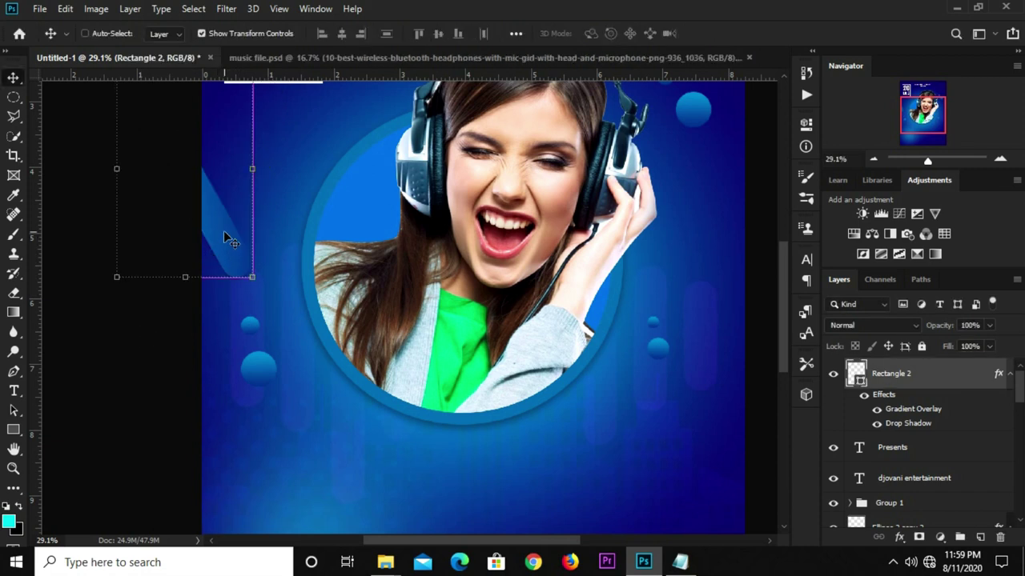
Convert Rectangle 2 to a smart object and lower its layer opacity to 45%.
{"action": "right_click", "coordinate": [910, 383]}
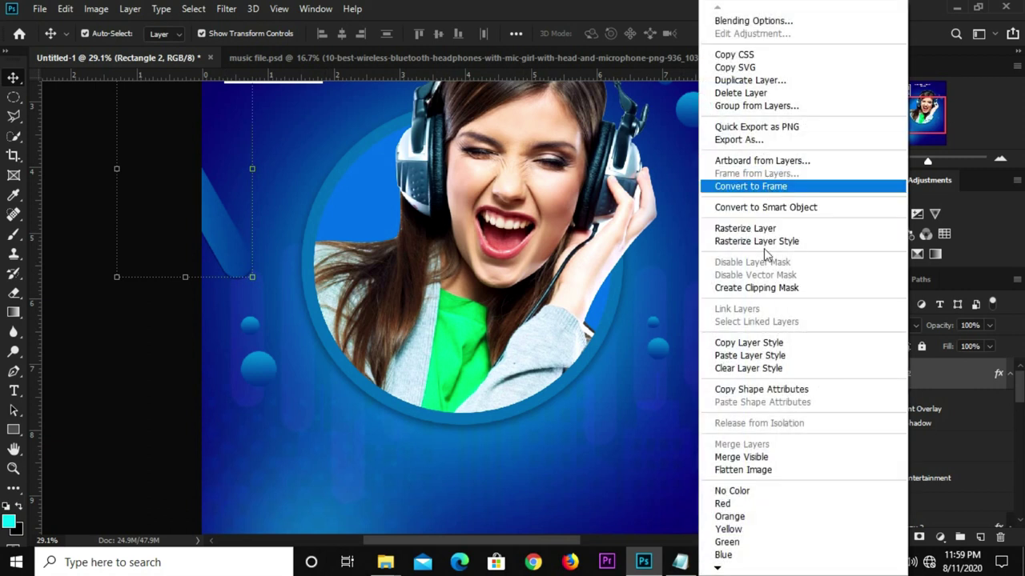
{"action": "left_click", "coordinate": [748, 209]}
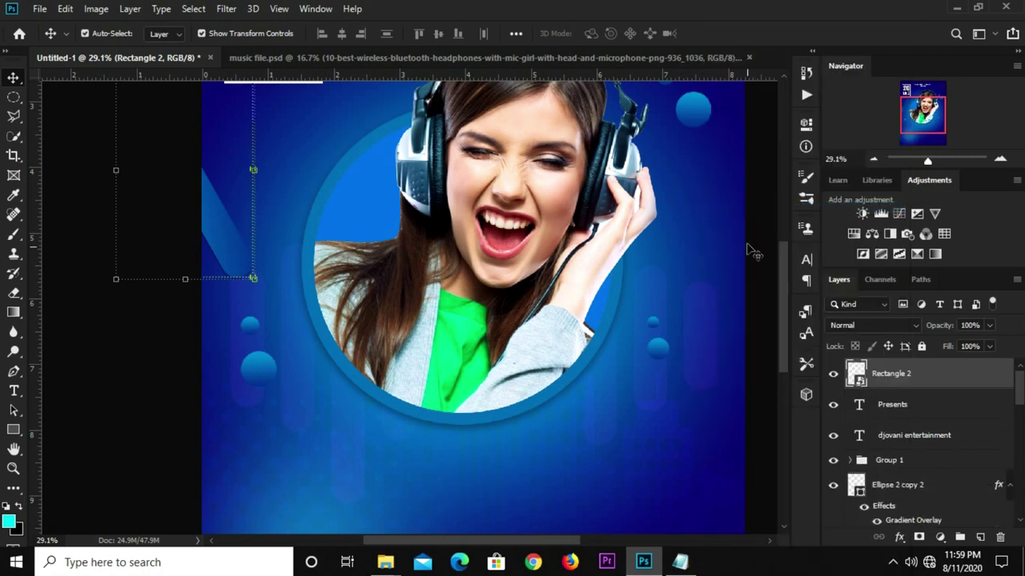
{"action": "left_click", "coordinate": [970, 325]}
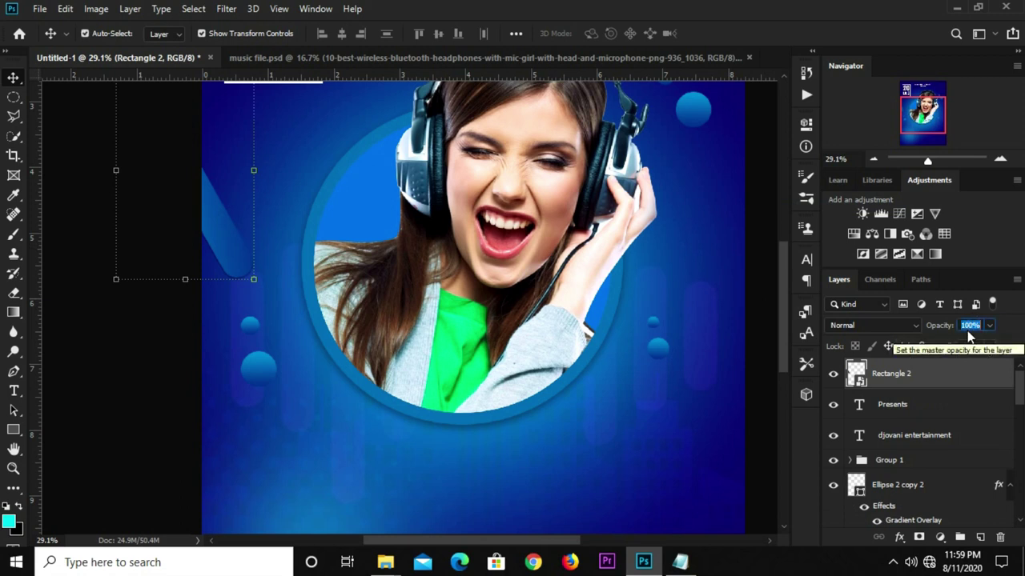
{"action": "type", "text": "60"}
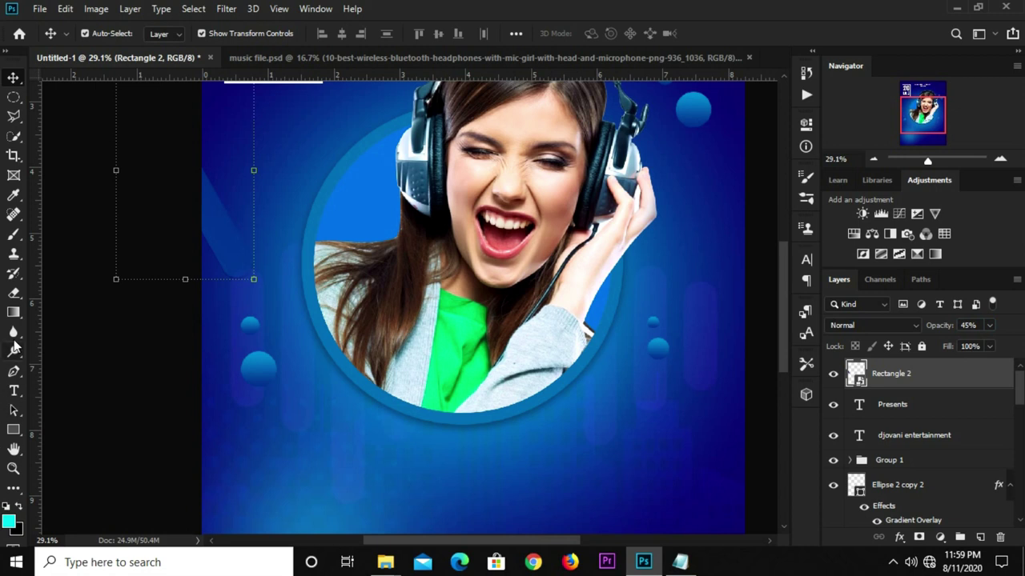
Duplicate the faded bar, move the copy up and scale it to about 80%.
{"action": "key", "text": "ctrl"}
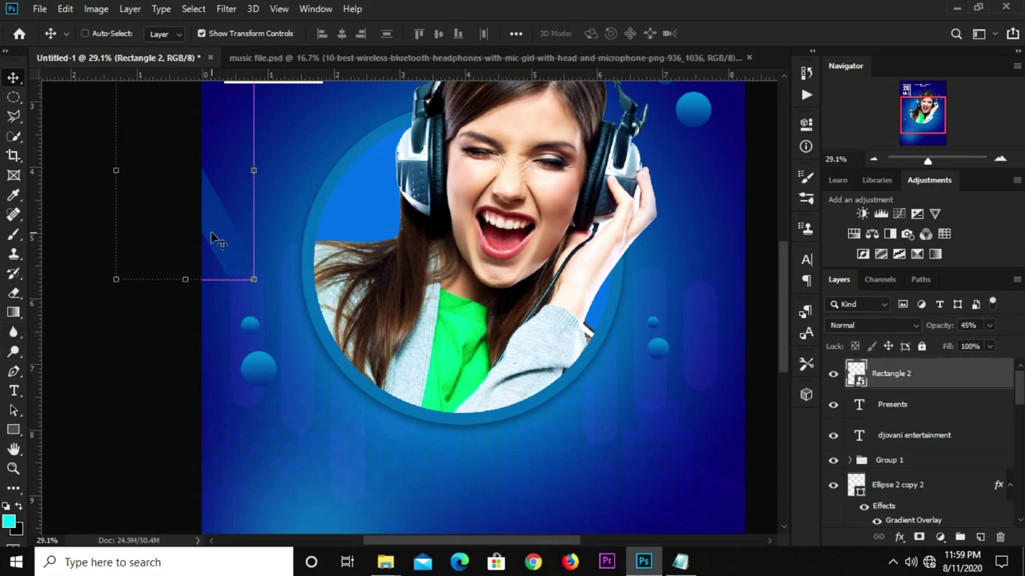
{"action": "key", "text": "ctrl+j"}
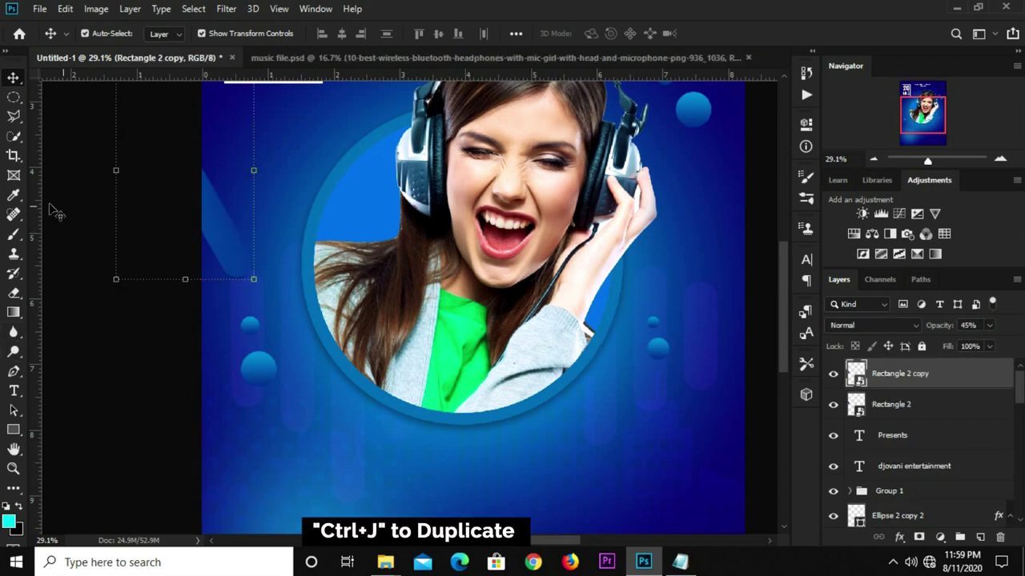
{"action": "left_click_drag", "start_coordinate": [217, 225], "coordinate": [236, 156]}
{"action": "key", "text": "ctrl+t"}
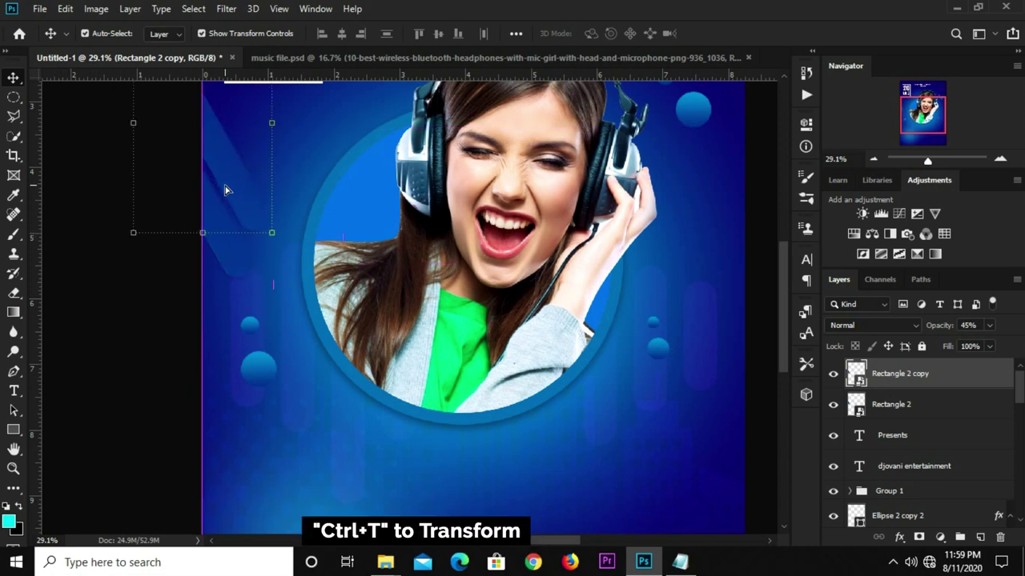
{"action": "mouse_move", "coordinate": [273, 235]}
{"action": "left_mouse_down"}
{"action": "mouse_move", "coordinate": [243, 189]}
{"action": "mouse_move", "coordinate": [221, 182]}
{"action": "left_mouse_up"}
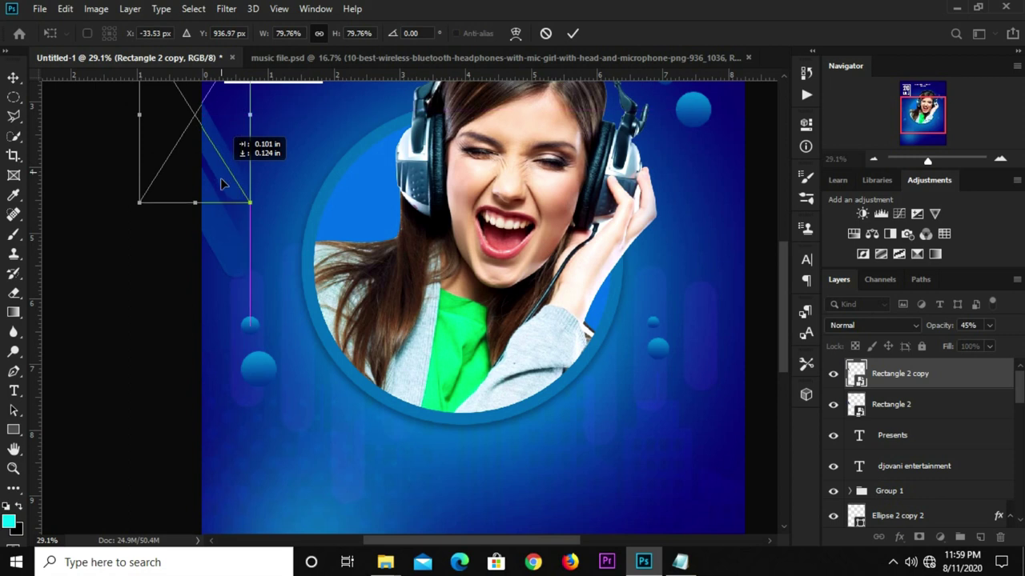
{"action": "left_click_drag", "start_coordinate": [250, 202], "coordinate": [244, 194]}
{"action": "key", "text": "Return"}
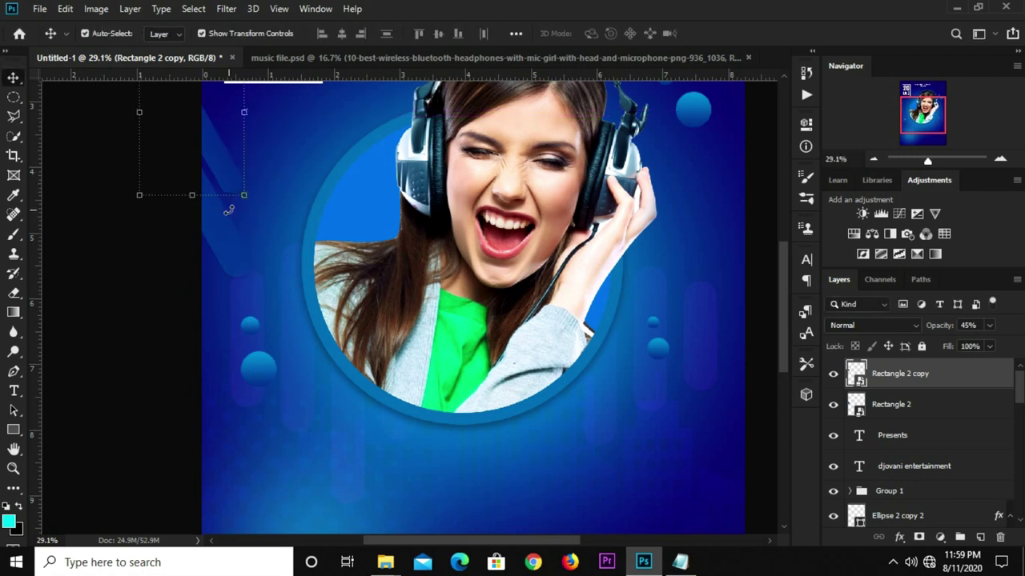
Nudge the smaller bar copy into its final spot at the upper-left.
{"action": "left_click", "coordinate": [156, 263]}
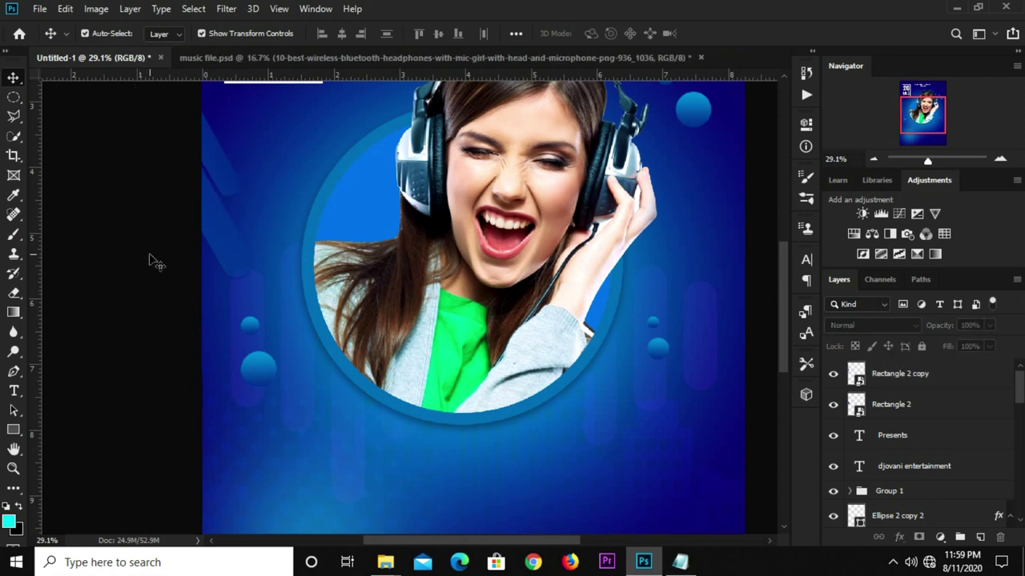
{"action": "scroll", "coordinate": [156, 262], "scroll_direction": "down", "scroll_amount": 1}
{"action": "left_click_drag", "start_coordinate": [208, 181], "coordinate": [215, 192]}
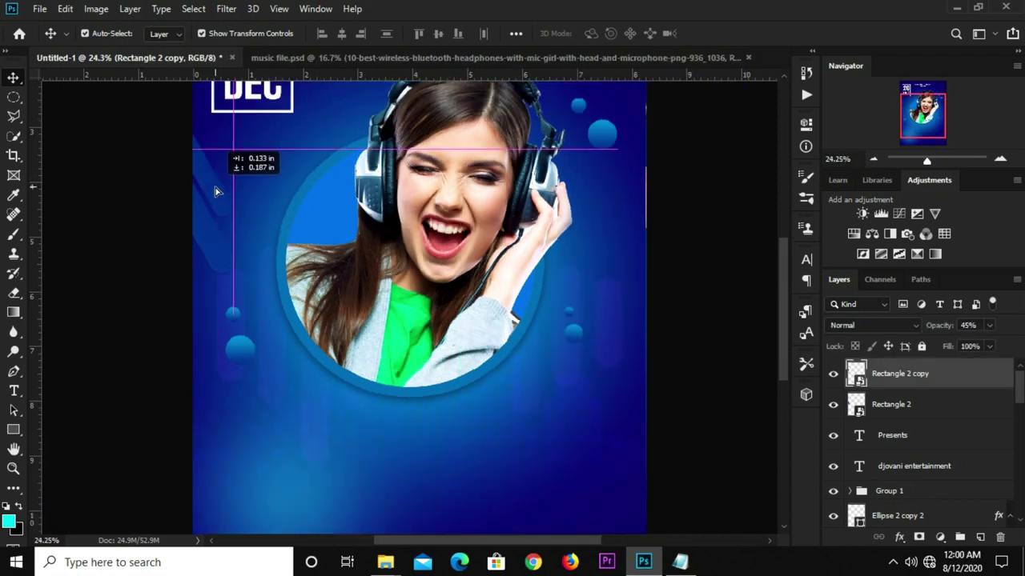
{"action": "left_click", "coordinate": [134, 276]}
Duplicate the original diagonal bar and move the copy to the poster's right side.
{"action": "scroll", "coordinate": [137, 259], "scroll_direction": "down", "scroll_amount": 2}
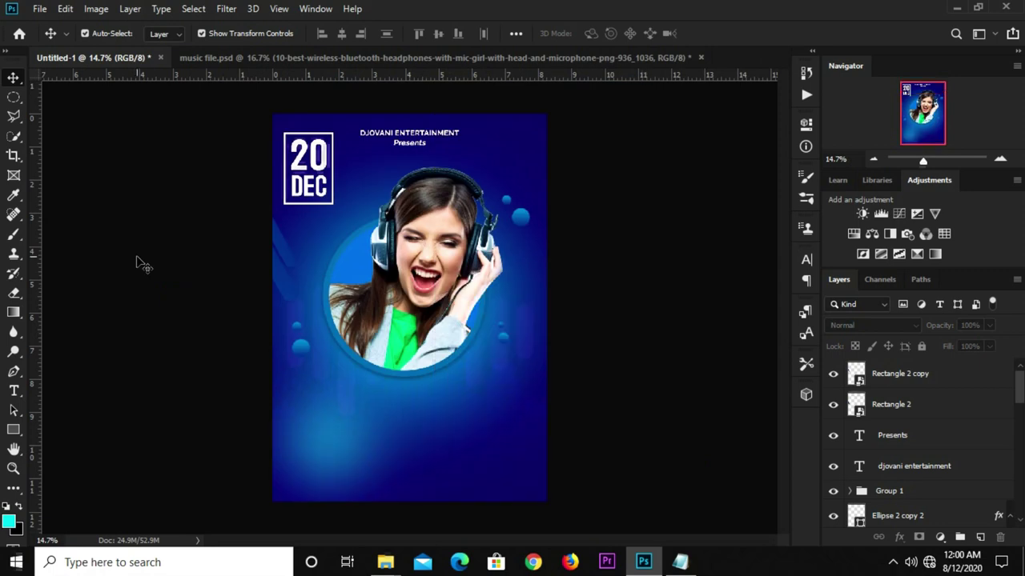
{"action": "left_click", "coordinate": [292, 298]}
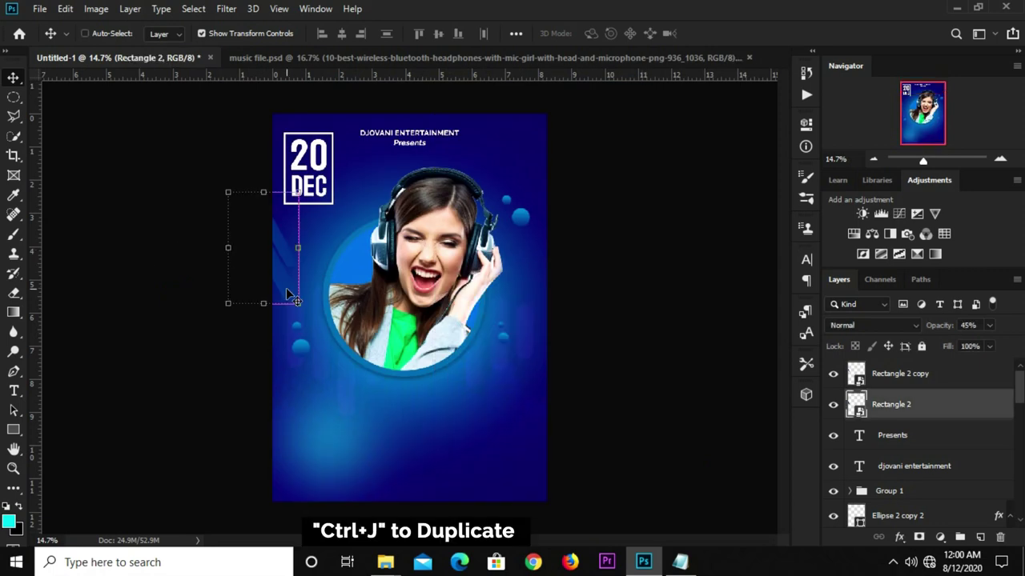
{"action": "key", "text": "ctrl+j"}
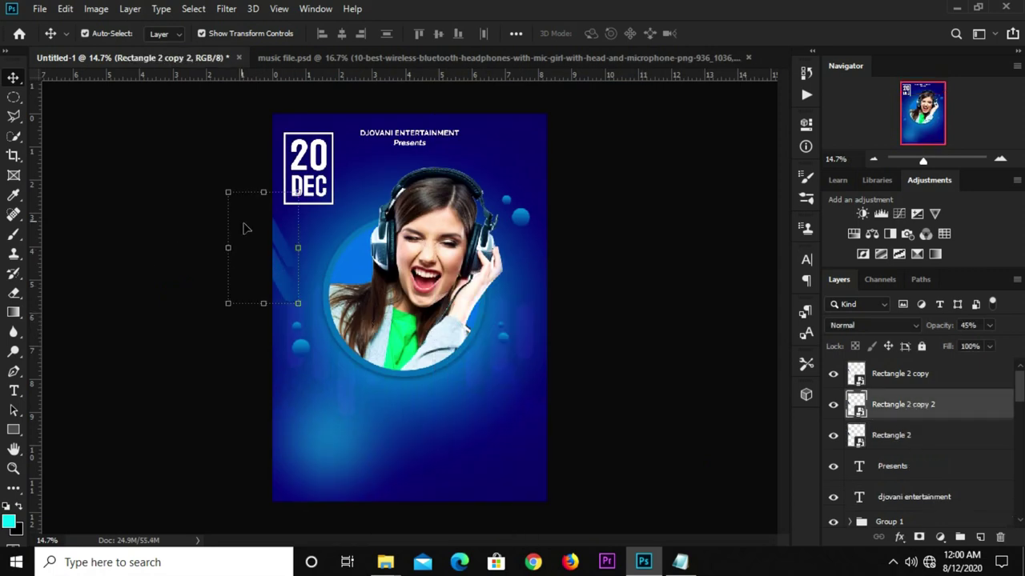
{"action": "key", "text": "ctrl+t"}
{"action": "mouse_move", "coordinate": [272, 265]}
{"action": "left_mouse_down"}
{"action": "mouse_move", "coordinate": [492, 272]}
{"action": "mouse_move", "coordinate": [544, 236]}
{"action": "mouse_move", "coordinate": [603, 320]}
{"action": "mouse_move", "coordinate": [575, 346]}
{"action": "left_mouse_up"}
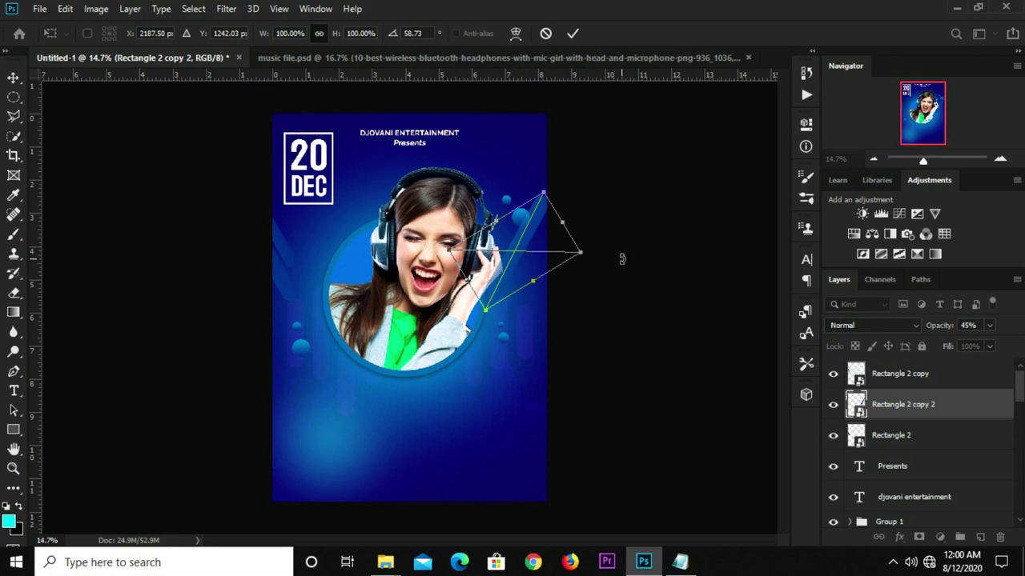
{"action": "left_click_drag", "start_coordinate": [514, 262], "coordinate": [552, 343]}
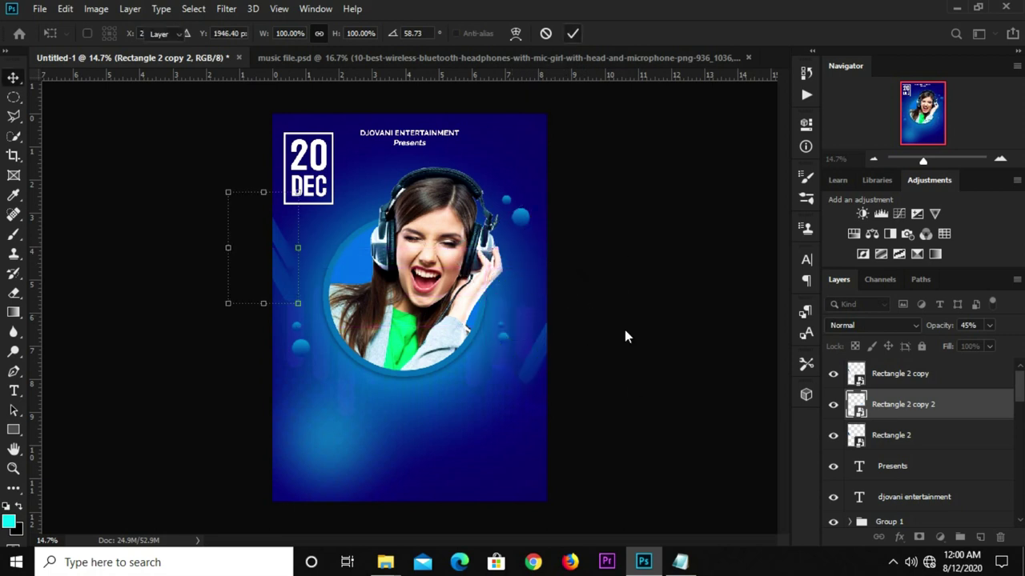
{"action": "key", "text": "Escape"}
{"action": "left_click", "coordinate": [576, 389]}
Duplicate the translucent bar beside the photo, move the copy higher, and fit the poster in view.
{"action": "scroll", "coordinate": [572, 380], "scroll_direction": "up", "scroll_amount": 2}
{"action": "left_click", "coordinate": [535, 373]}
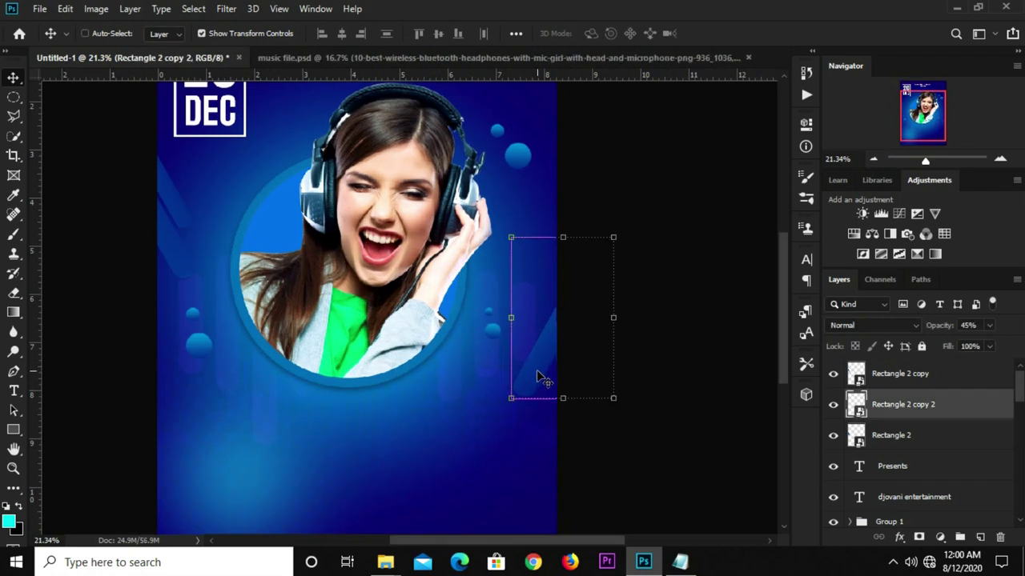
{"action": "left_click", "coordinate": [538, 376], "text": "alt"}
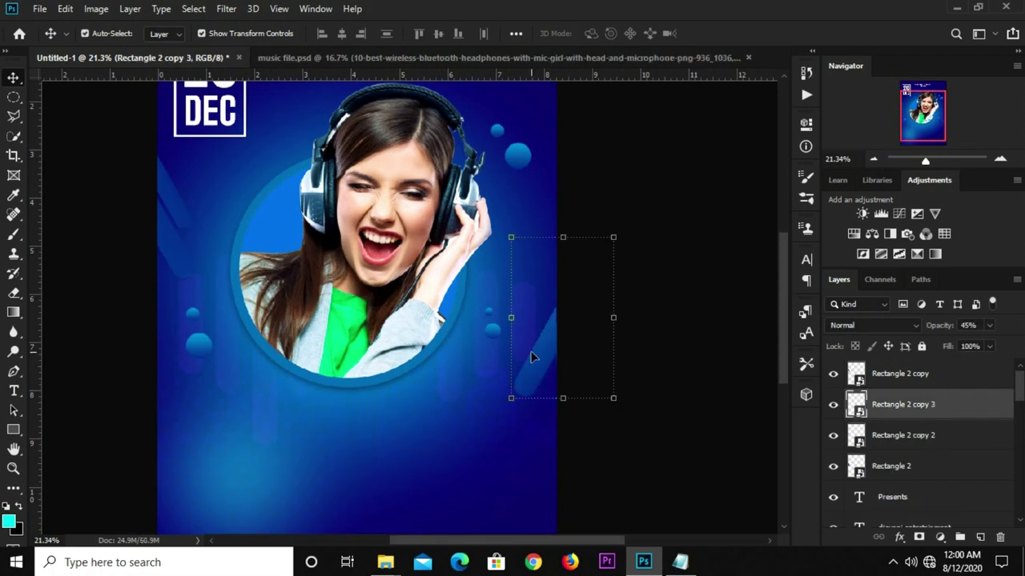
{"action": "left_click_drag", "start_coordinate": [533, 357], "coordinate": [527, 308]}
{"action": "key", "text": "ctrl+t"}
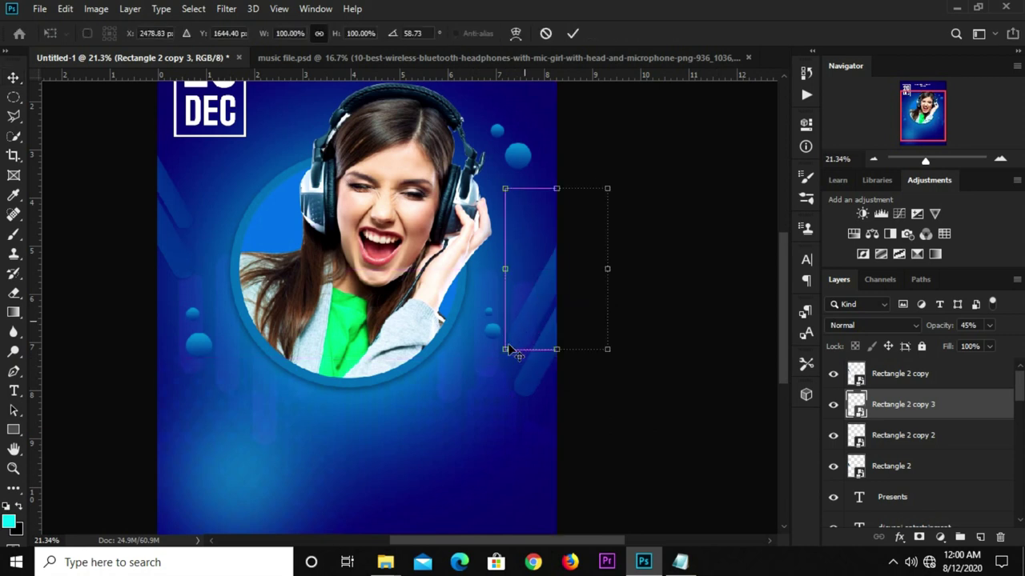
{"action": "left_click_drag", "start_coordinate": [510, 350], "coordinate": [538, 307]}
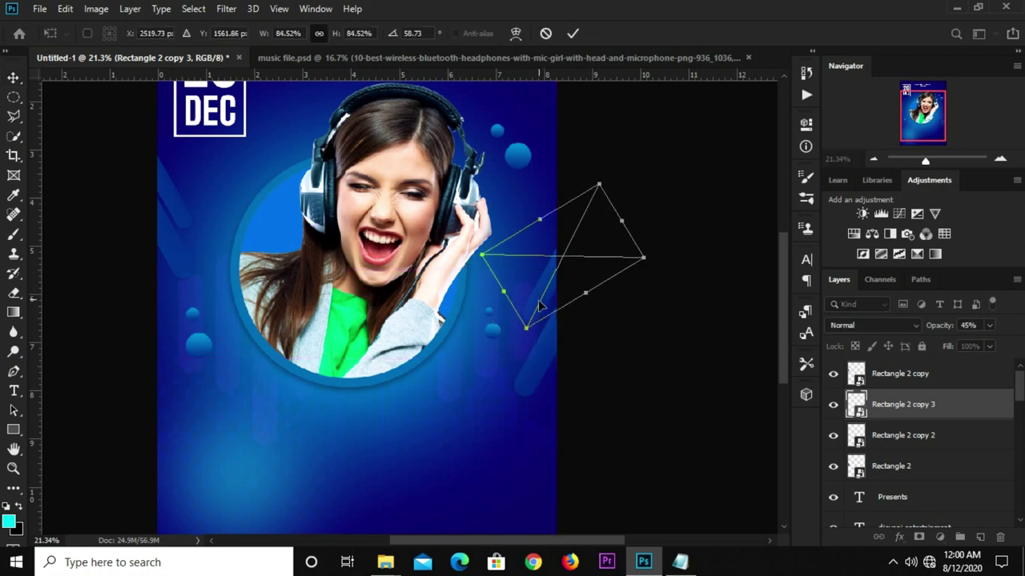
{"action": "key", "text": "Escape"}
{"action": "left_click_drag", "start_coordinate": [544, 334], "coordinate": [546, 339]}
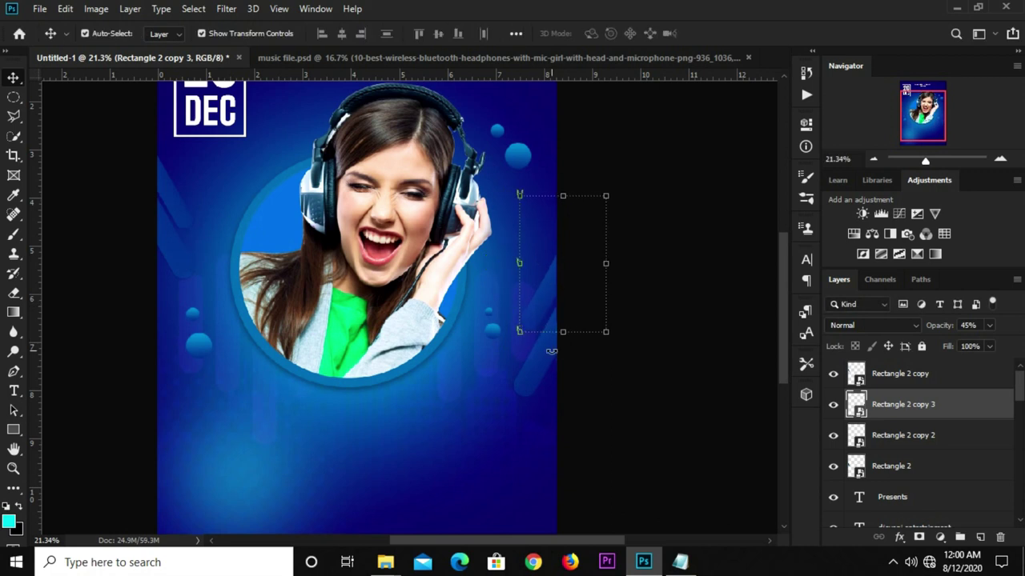
{"action": "left_click", "coordinate": [591, 397]}
{"action": "key", "text": "ctrl+0"}
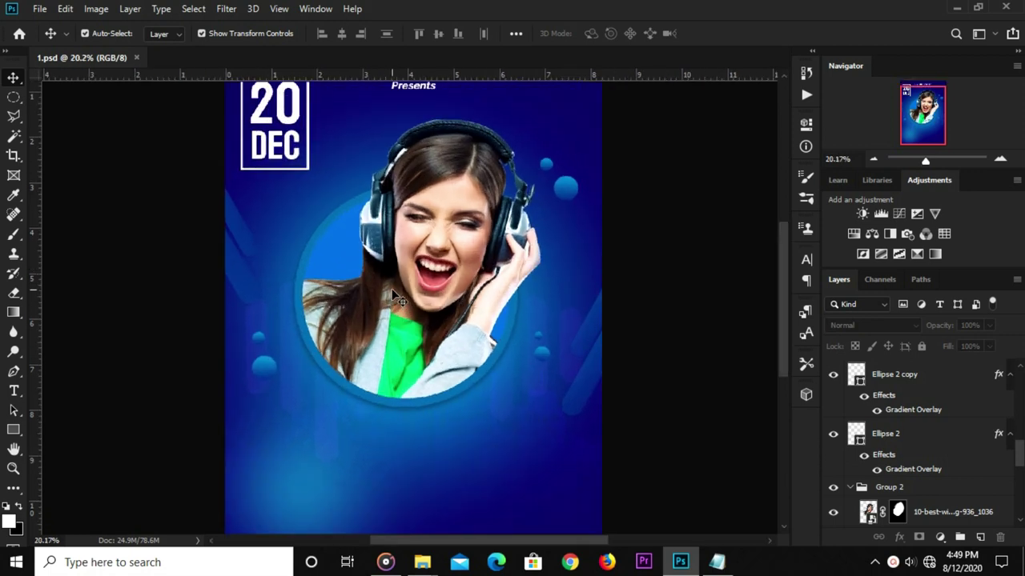
Add a new empty layer, Layer 4, above the girl photo layer.
{"action": "key", "text": "ctrl+minus"}
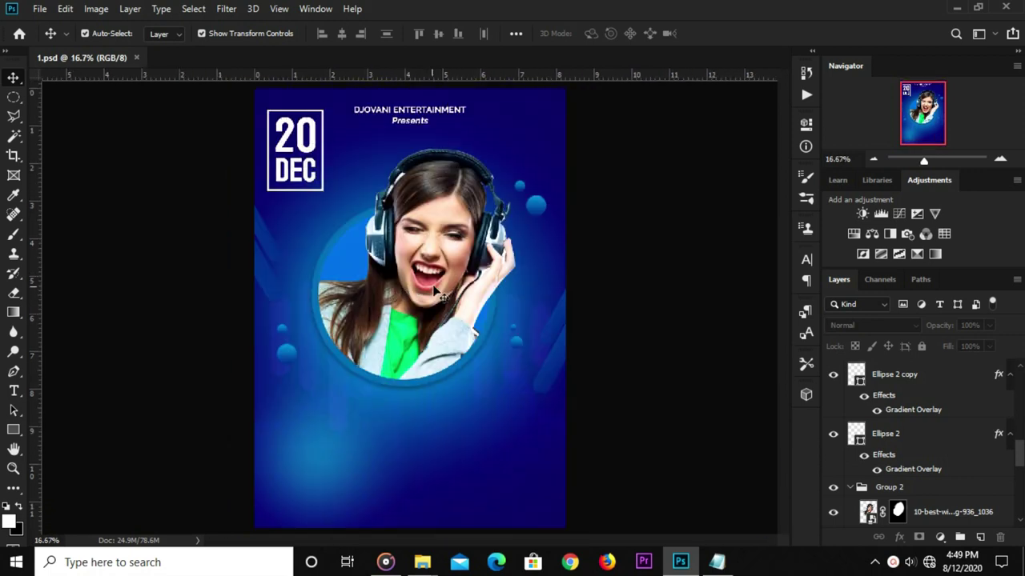
{"action": "left_click", "coordinate": [439, 295]}
{"action": "scroll", "coordinate": [920, 481], "scroll_direction": "down", "scroll_amount": 2}
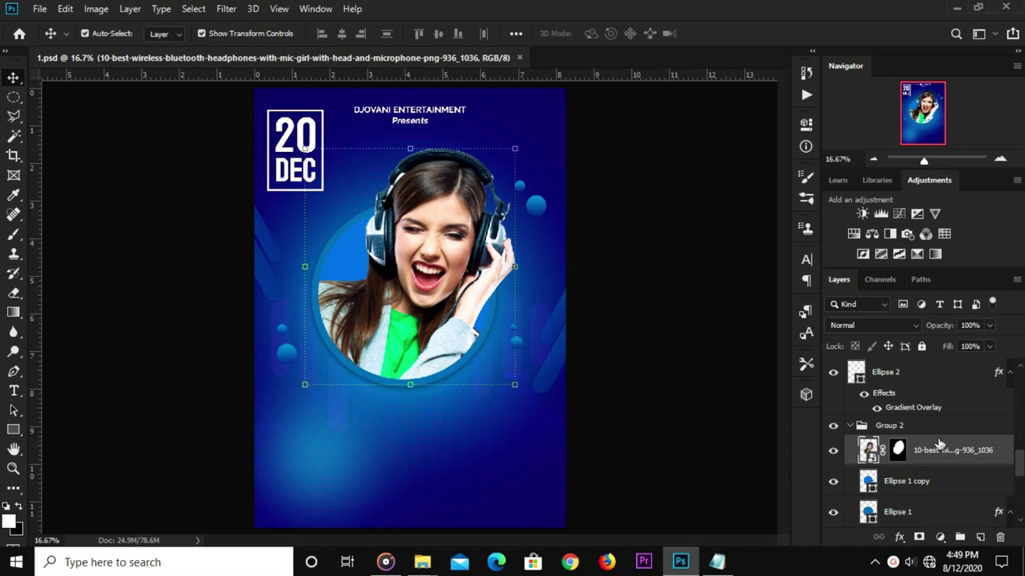
{"action": "left_click", "coordinate": [980, 538]}
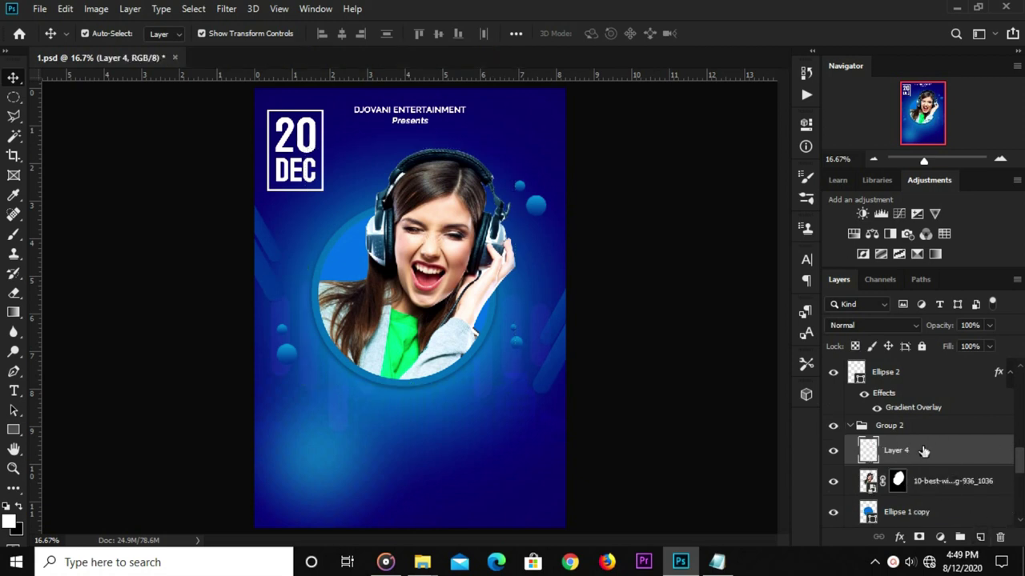
{"action": "scroll", "coordinate": [430, 128], "scroll_direction": "up", "scroll_amount": 2}
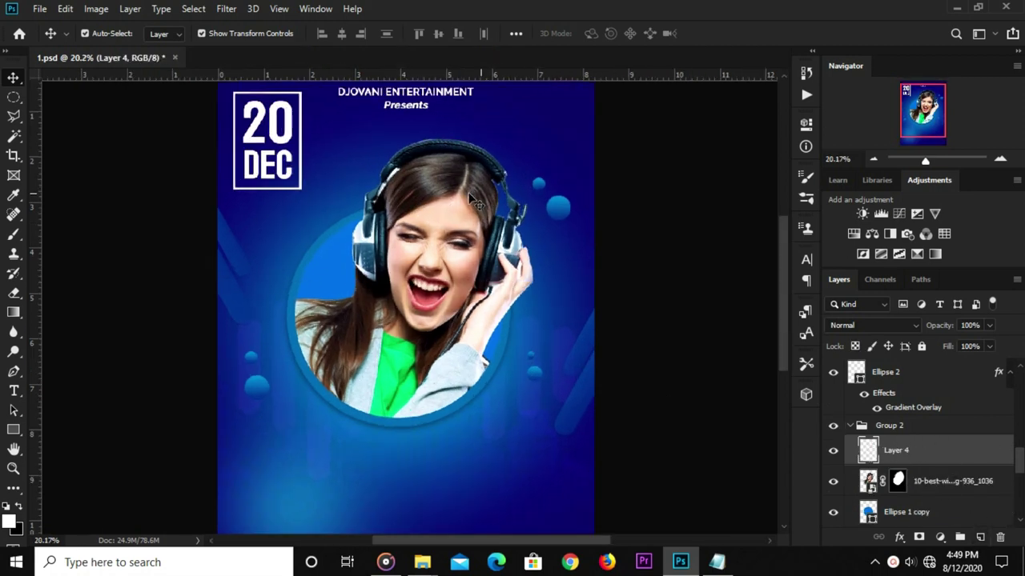
Draw a circular elliptical selection over the girl's right headphone.
{"action": "right_click", "coordinate": [12, 98]}
{"action": "left_click", "coordinate": [51, 97]}
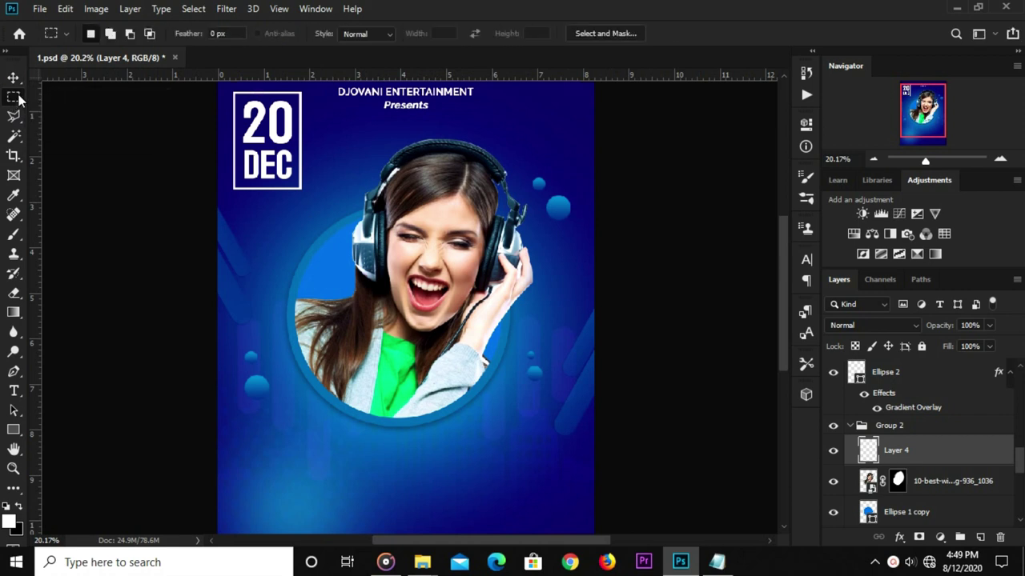
{"action": "right_click", "coordinate": [16, 97]}
{"action": "left_click", "coordinate": [62, 113]}
{"action": "left_click_drag", "start_coordinate": [526, 214], "coordinate": [448, 293]}
{"action": "left_click_drag", "start_coordinate": [498, 265], "coordinate": [533, 249]}
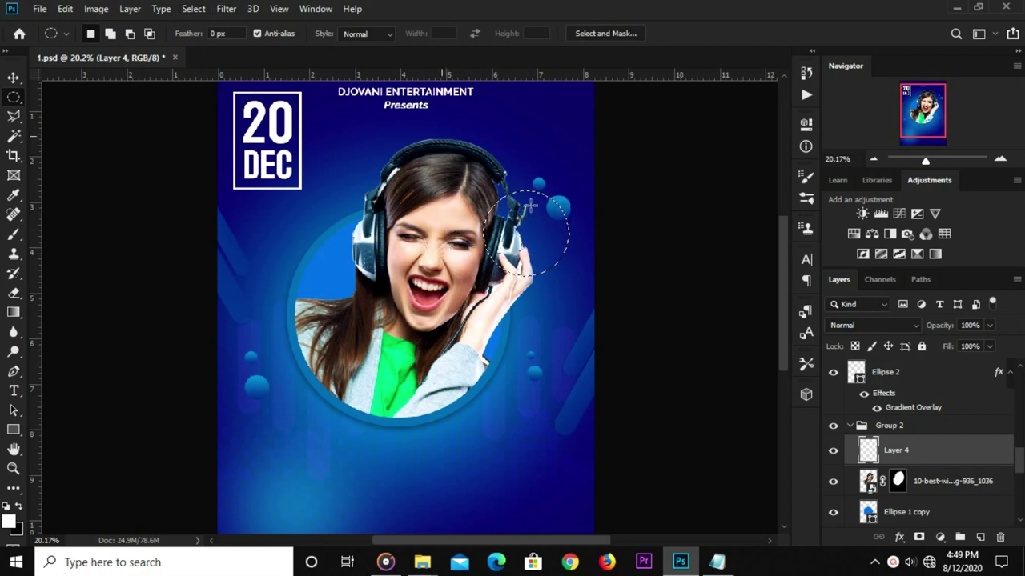
Fill the circle selection with black.
{"action": "right_click", "coordinate": [526, 239]}
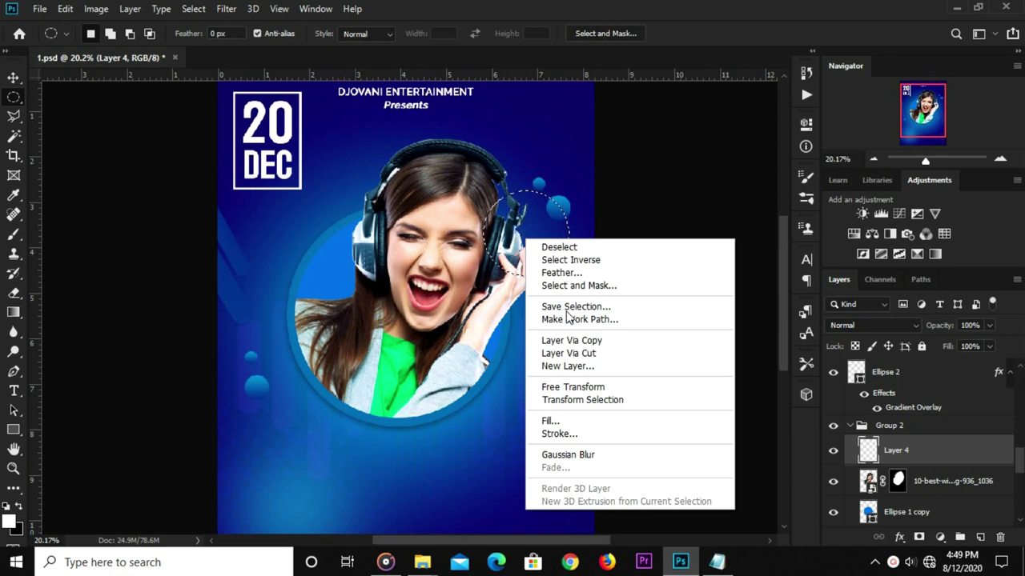
{"action": "left_click", "coordinate": [585, 430]}
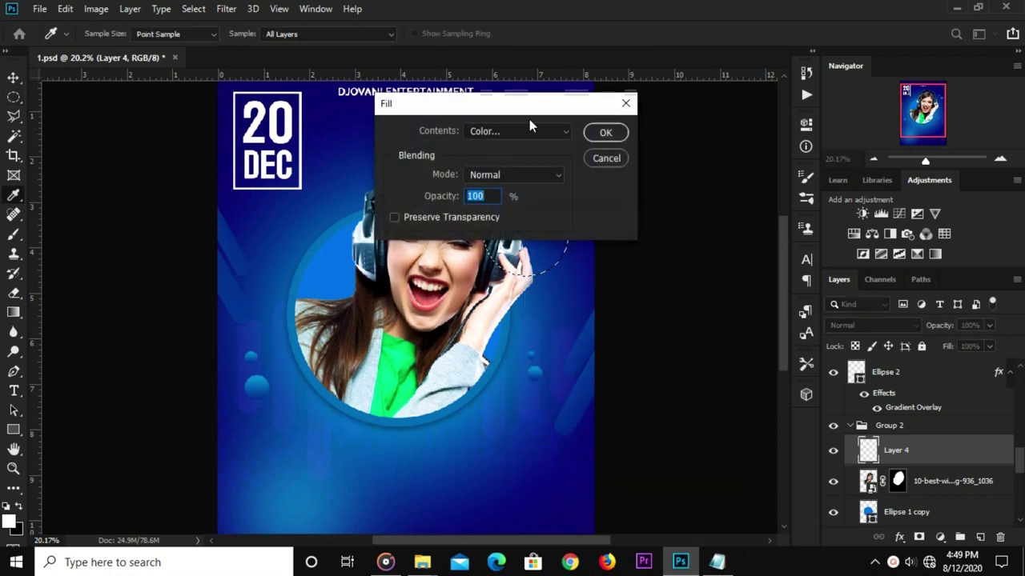
{"action": "left_click", "coordinate": [519, 132]}
{"action": "left_click", "coordinate": [505, 171]}
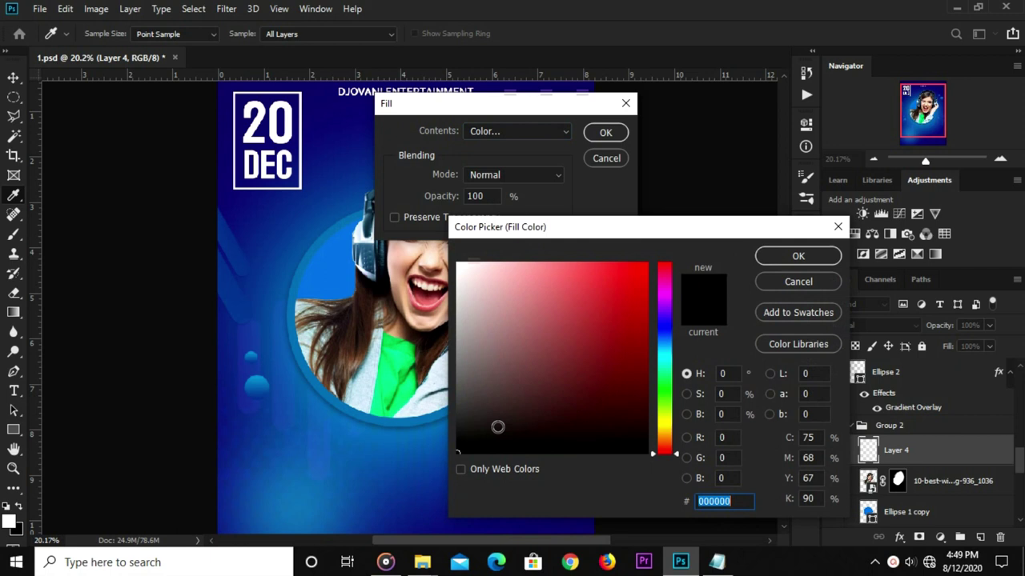
{"action": "left_click", "coordinate": [798, 256]}
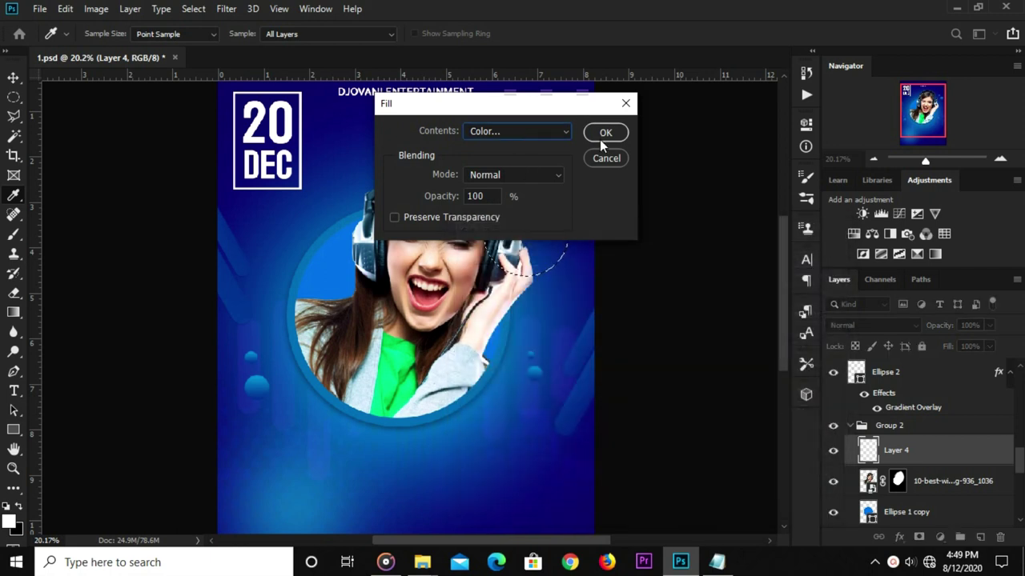
{"action": "left_click", "coordinate": [599, 138]}
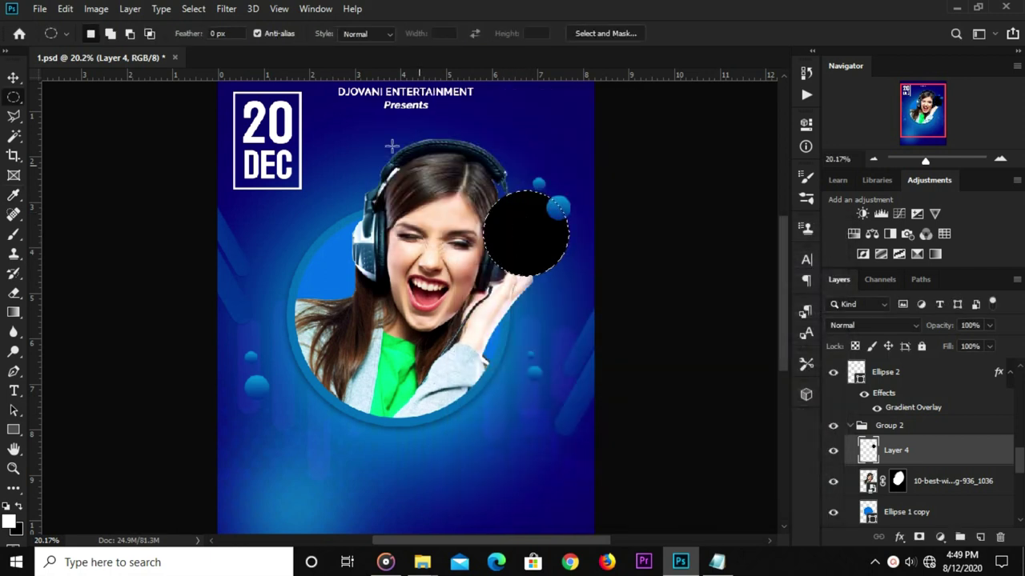
Render a 105mm Prime Lens Flare into the black circle, then deselect.
{"action": "left_click", "coordinate": [229, 10]}
{"action": "mouse_move", "coordinate": [241, 251]}
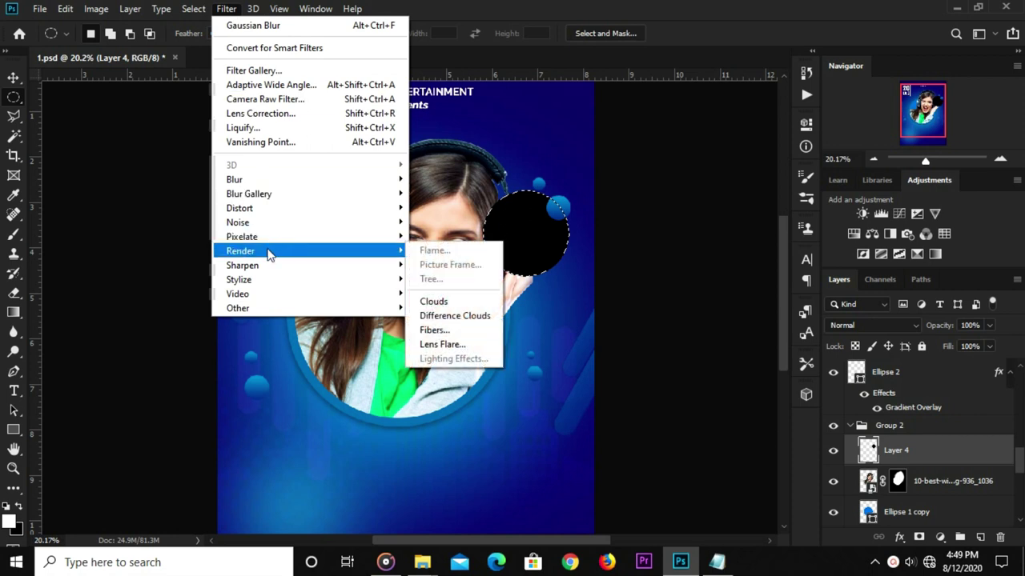
{"action": "left_click", "coordinate": [429, 347]}
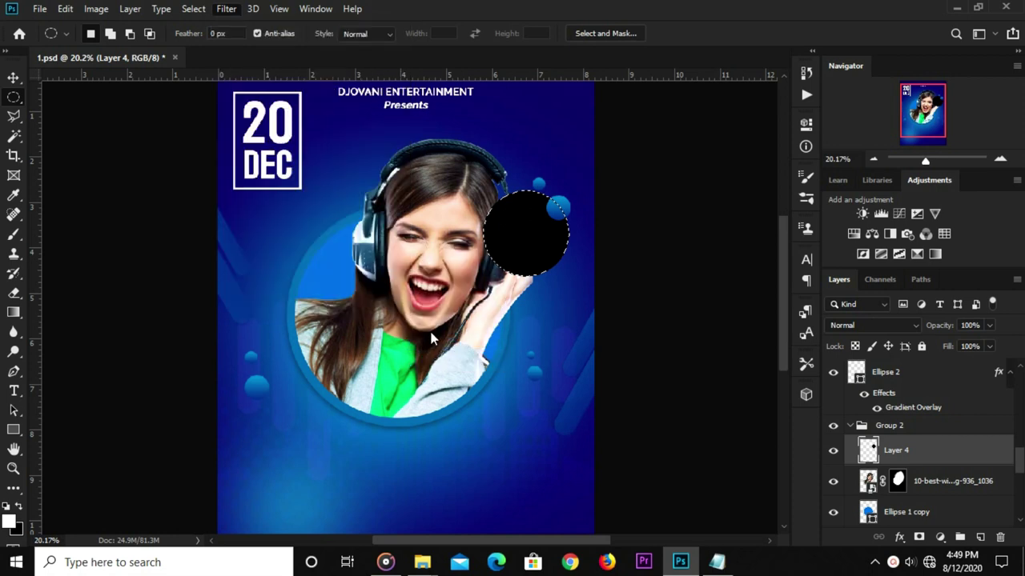
{"action": "left_click", "coordinate": [91, 461]}
{"action": "type", "text": "125"}
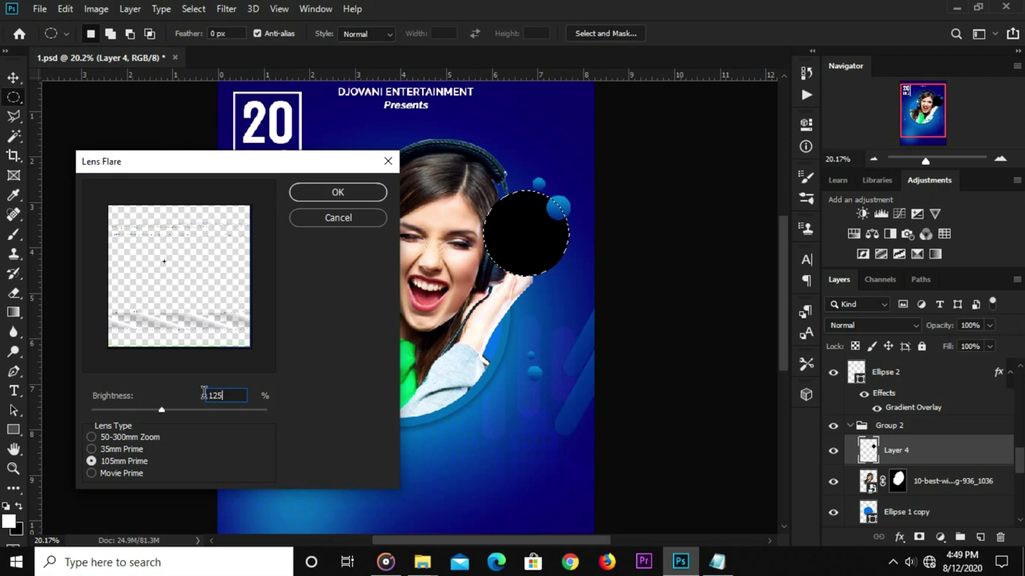
{"action": "left_click", "coordinate": [353, 193]}
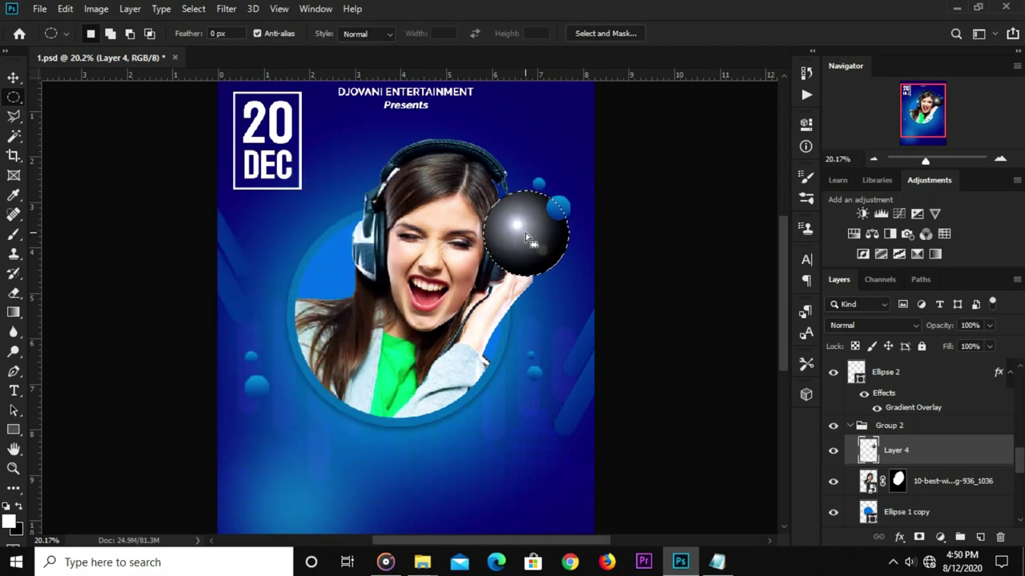
{"action": "key", "text": "ctrl+d"}
Set Layer 4 to Screen blending and give it an inverted black layer mask.
{"action": "left_click", "coordinate": [867, 327]}
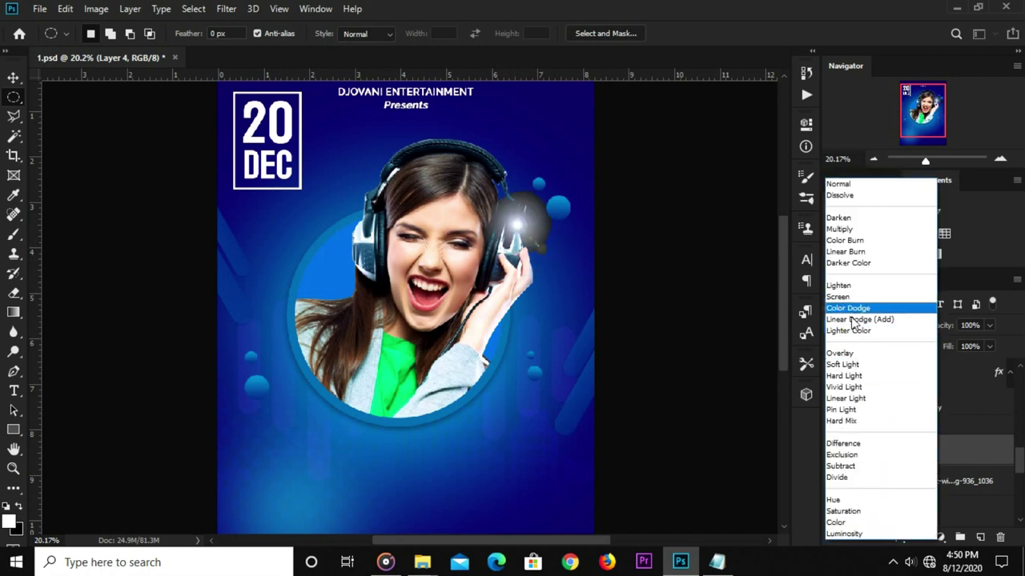
{"action": "left_click", "coordinate": [841, 297]}
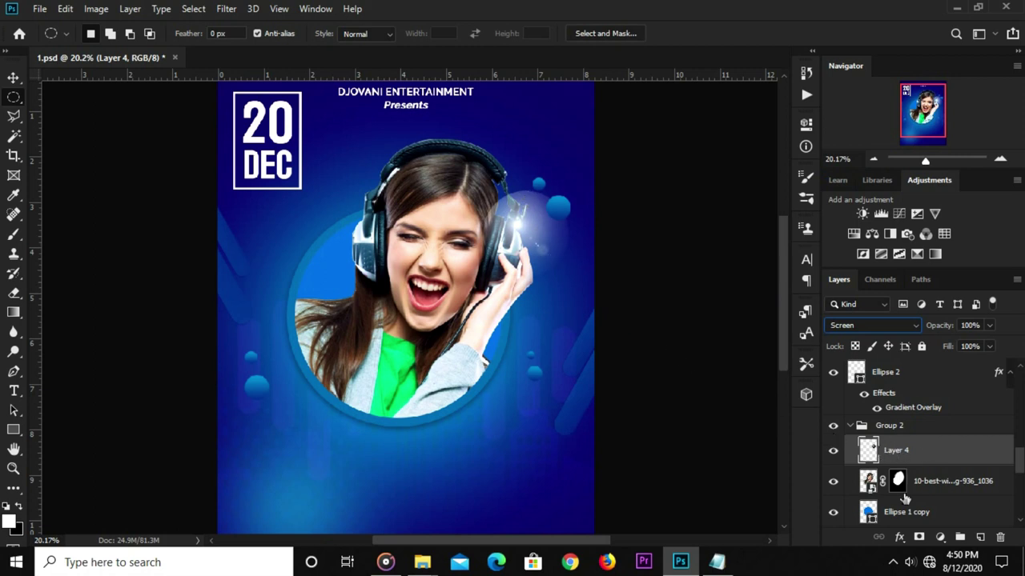
{"action": "left_click", "coordinate": [918, 537]}
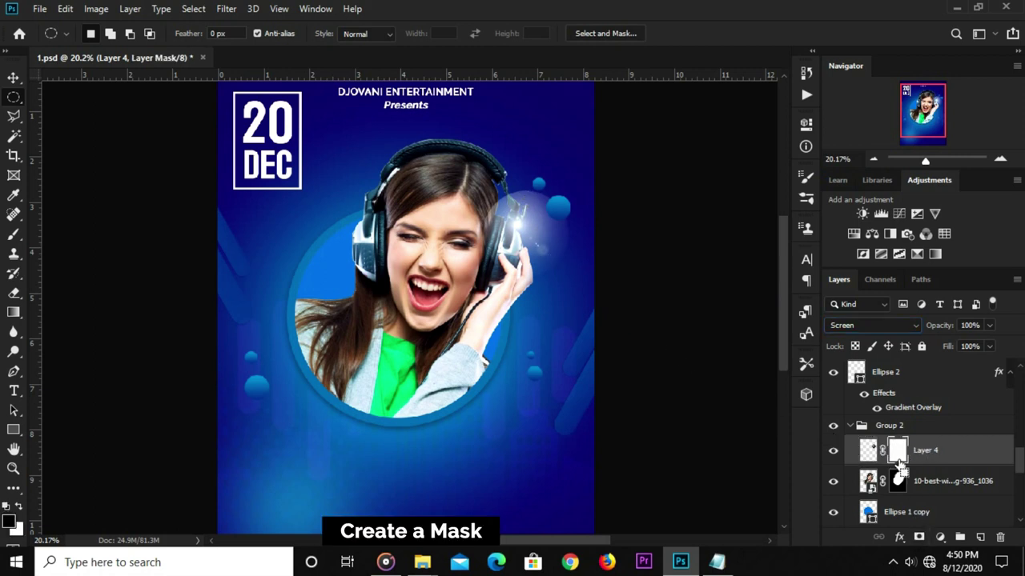
{"action": "key", "text": "ctrl+i"}
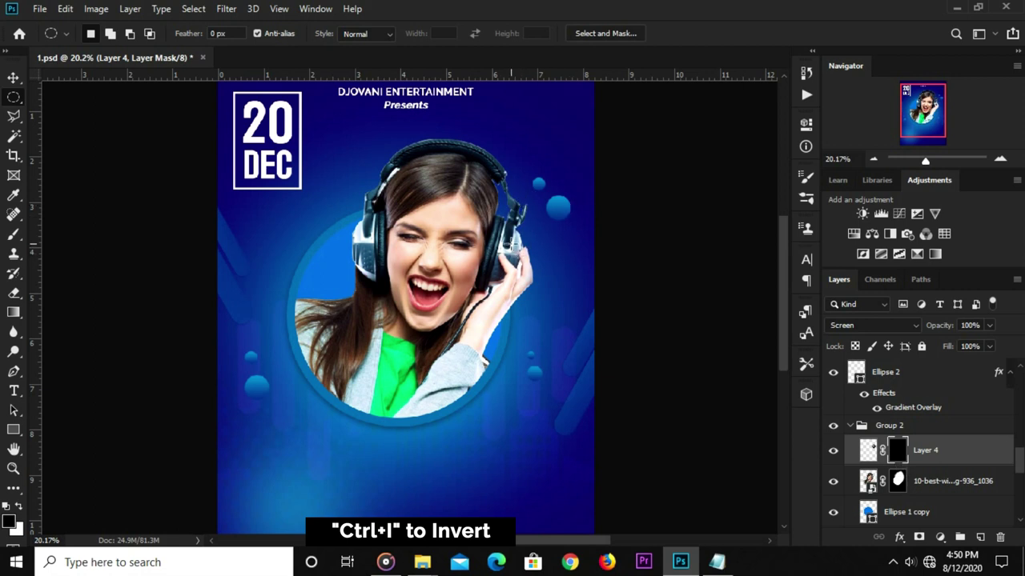
{"action": "key", "text": "v"}
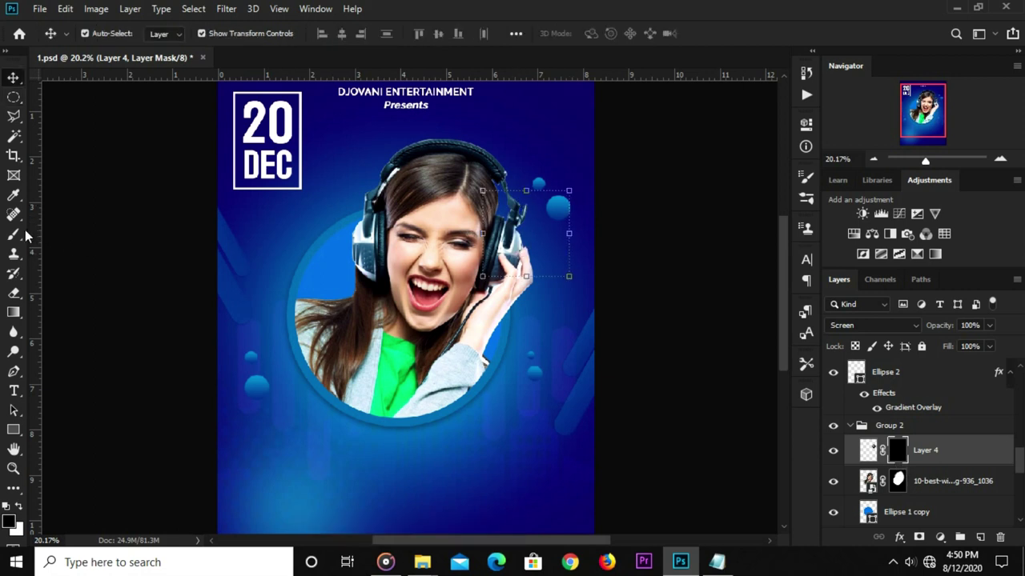
Paint a white glow on the headphone with a 150 brush, then undo it.
{"action": "left_click", "coordinate": [26, 235]}
{"action": "left_click", "coordinate": [16, 508]}
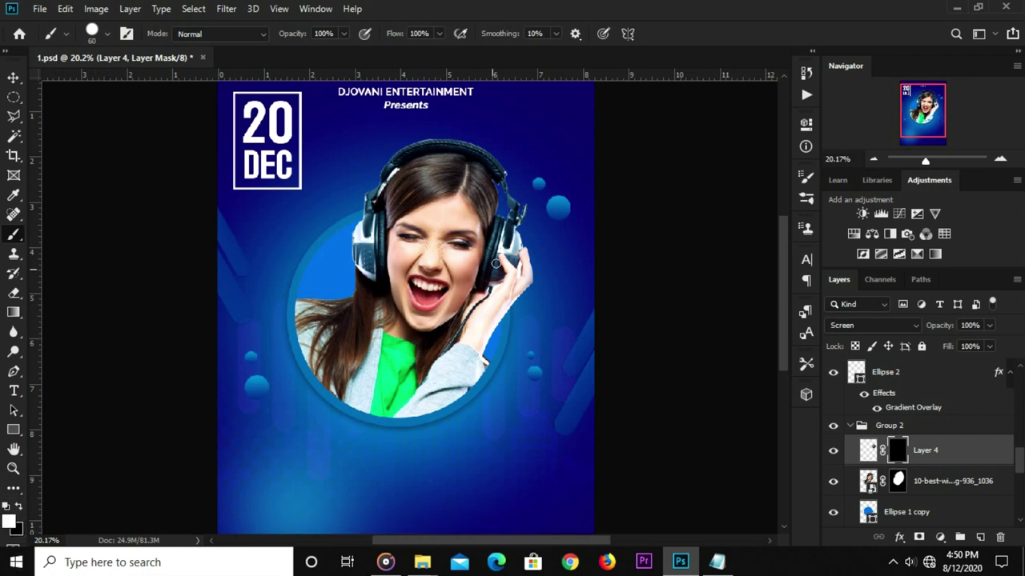
{"action": "key", "text": "bracketright"}
{"action": "key", "text": "bracketright"}
{"action": "key", "text": "bracketright"}
{"action": "left_click_drag", "start_coordinate": [528, 232], "coordinate": [522, 225]}
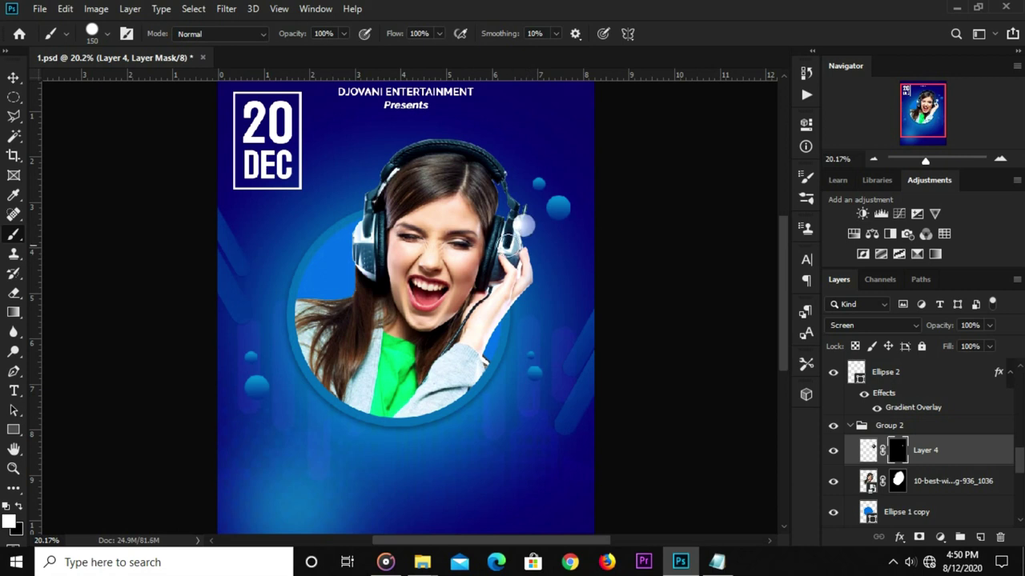
{"action": "key", "text": "ctrl+z"}
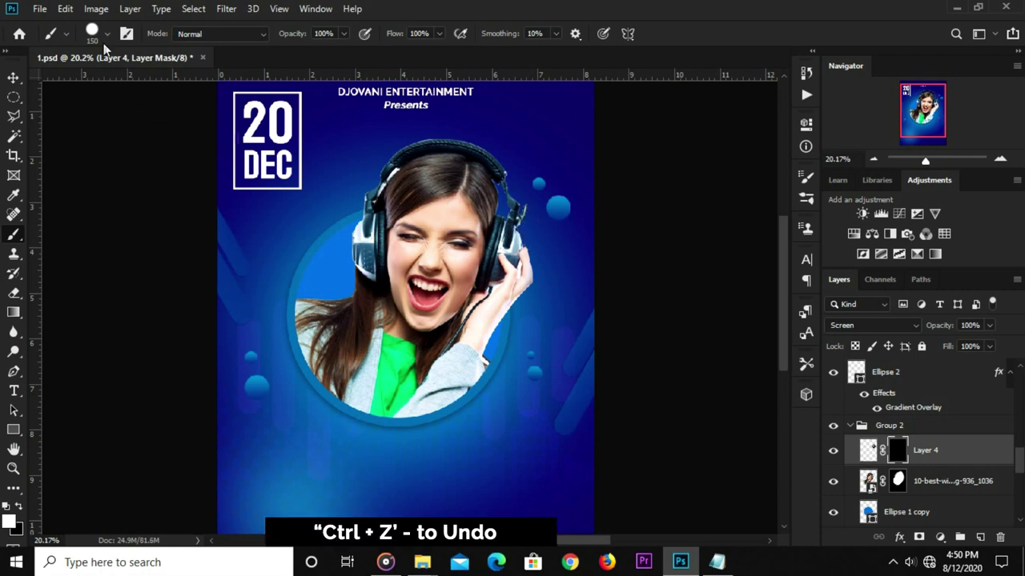
Set brush hardness to 0% and paint a soft white glow on the right headphone.
{"action": "left_click", "coordinate": [107, 34]}
{"action": "left_click_drag", "start_coordinate": [174, 116], "coordinate": [52, 124]}
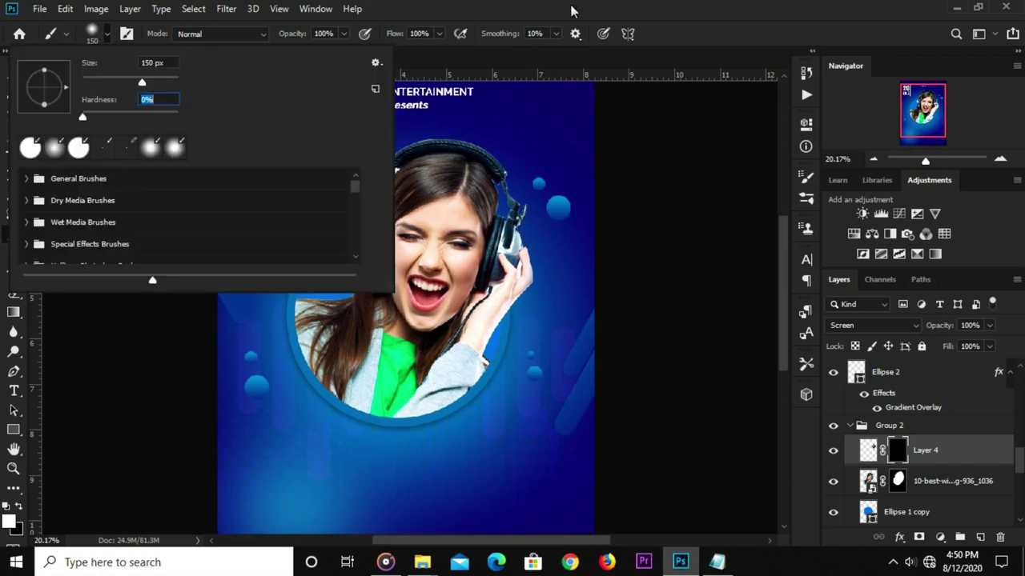
{"action": "left_click", "coordinate": [595, 8]}
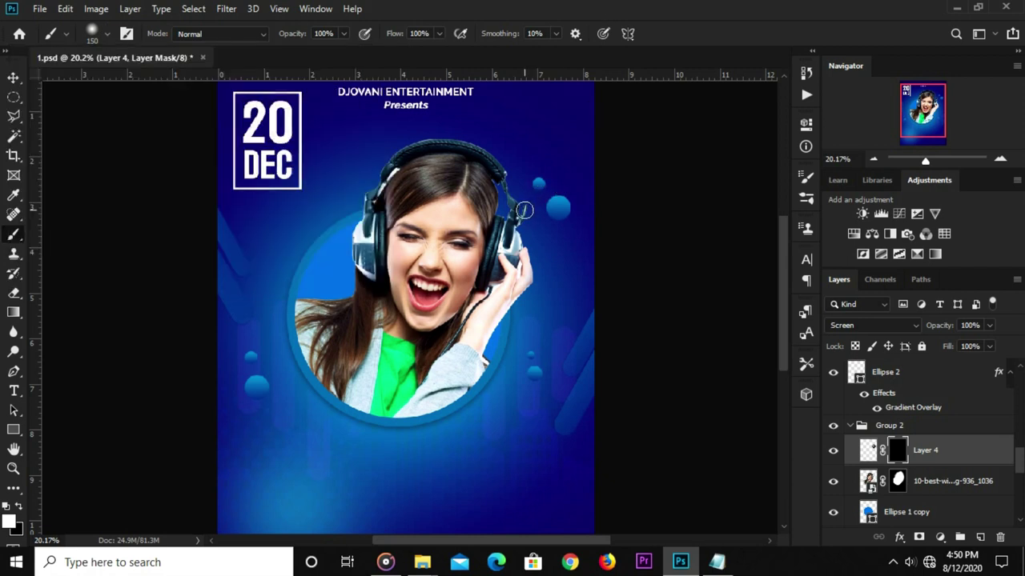
{"action": "left_click_drag", "start_coordinate": [515, 209], "coordinate": [518, 221]}
{"action": "key", "text": "bracketright"}
{"action": "key", "text": "bracketright"}
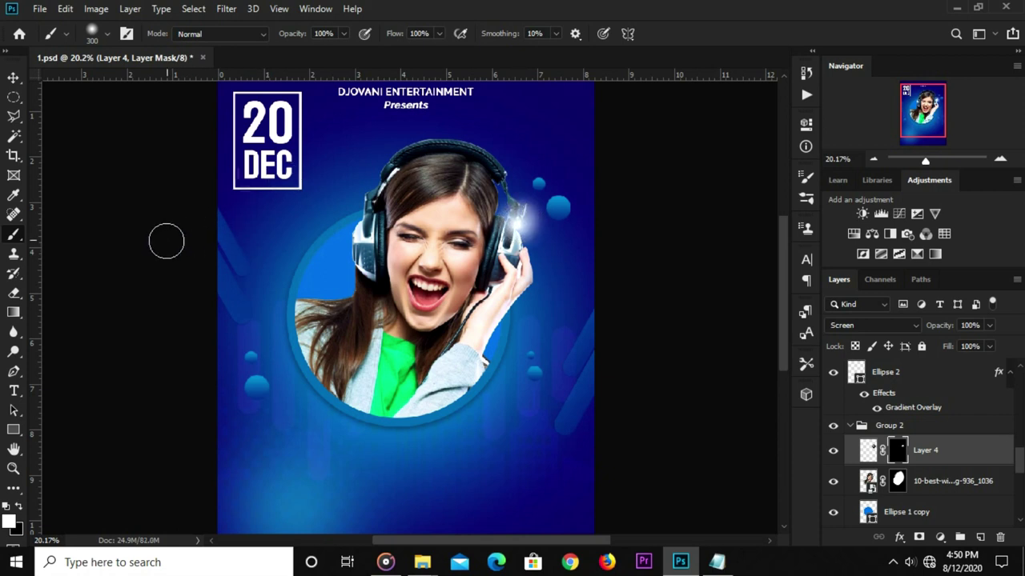
{"action": "key", "text": "v"}
{"action": "key", "text": "v"}
{"action": "key", "text": "ctrl+2"}
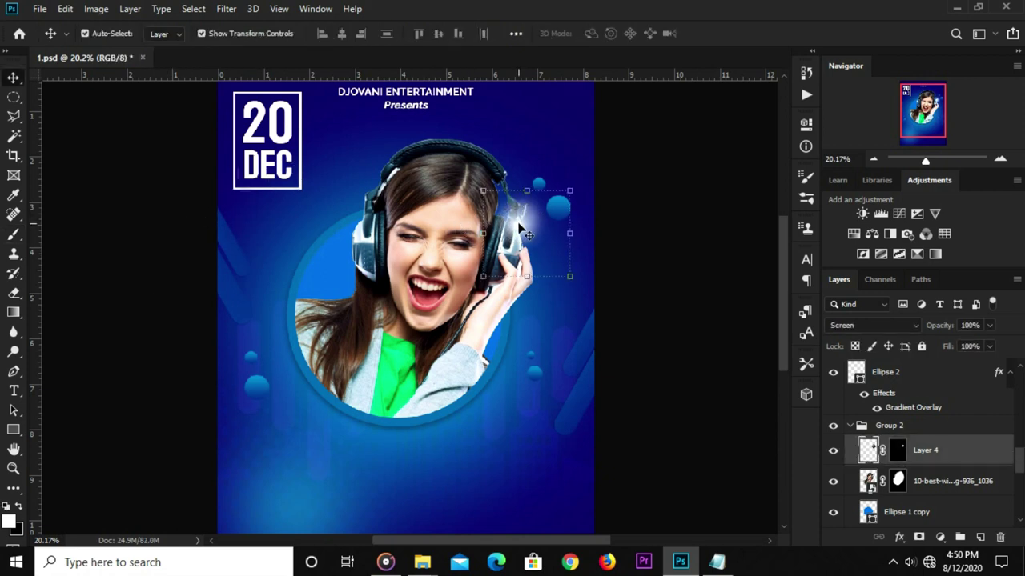
Duplicate the glow layer and move the copy to the circle's left edge.
{"action": "key", "text": "ctrl"}
{"action": "key", "text": "ctrl+j"}
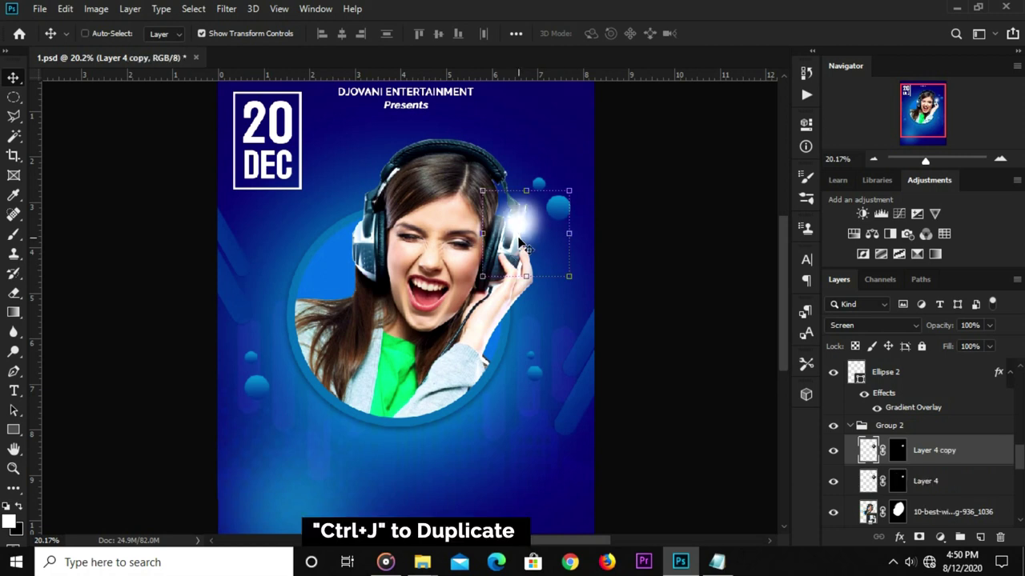
{"action": "mouse_move", "coordinate": [525, 223]}
{"action": "left_mouse_down"}
{"action": "mouse_move", "coordinate": [304, 352]}
{"action": "mouse_move", "coordinate": [311, 365]}
{"action": "left_mouse_up"}
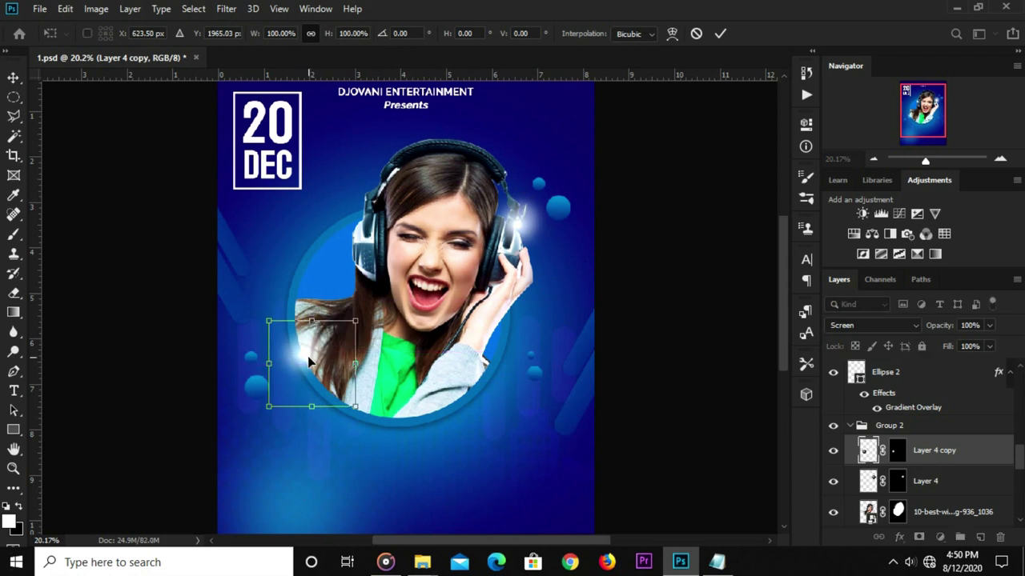
{"action": "type", "text": "623"}
{"action": "key", "text": "Return"}
{"action": "left_click", "coordinate": [615, 238]}
{"action": "scroll", "coordinate": [606, 272], "scroll_direction": "down", "scroll_amount": 1}
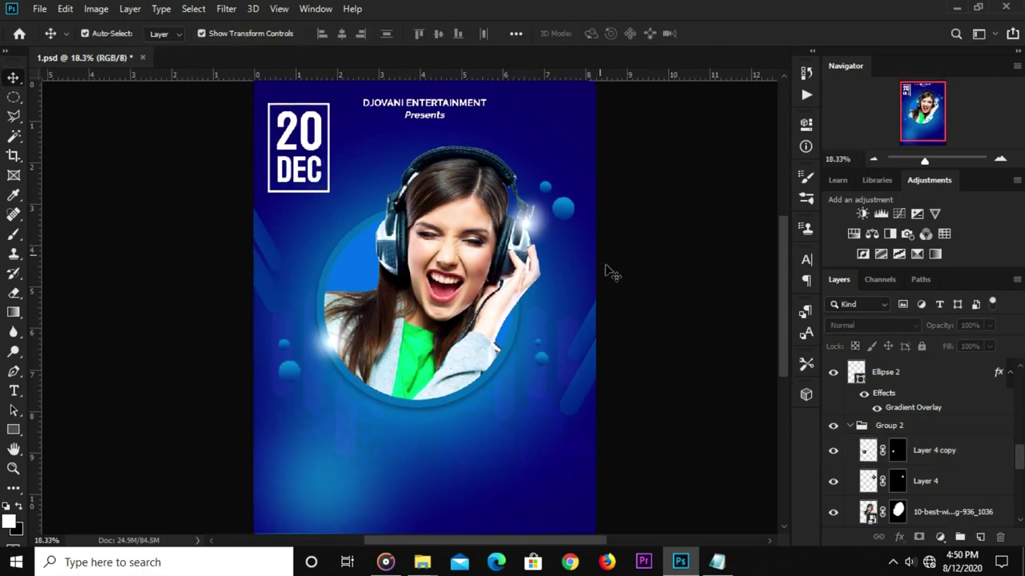
Apply an 8.4 px Gaussian Blur to the headphone glow on Layer 4.
{"action": "left_click", "coordinate": [524, 229]}
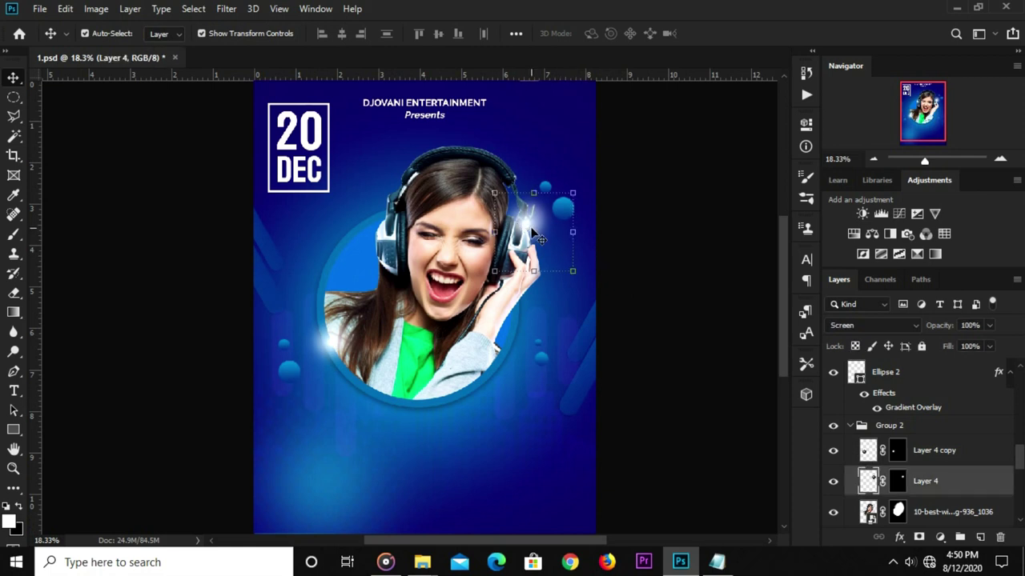
{"action": "left_click", "coordinate": [224, 9]}
{"action": "mouse_move", "coordinate": [234, 180]}
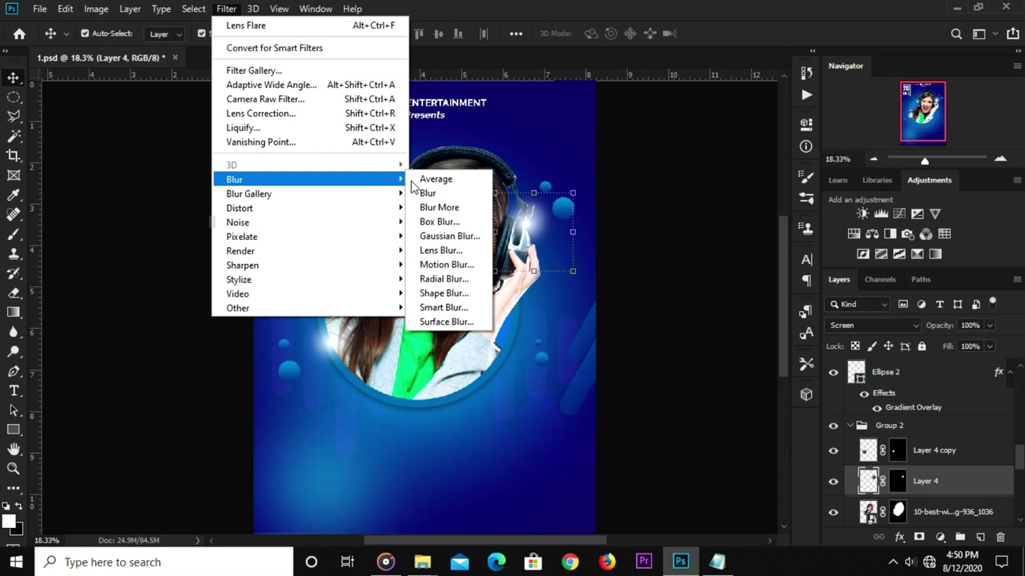
{"action": "left_click", "coordinate": [437, 238]}
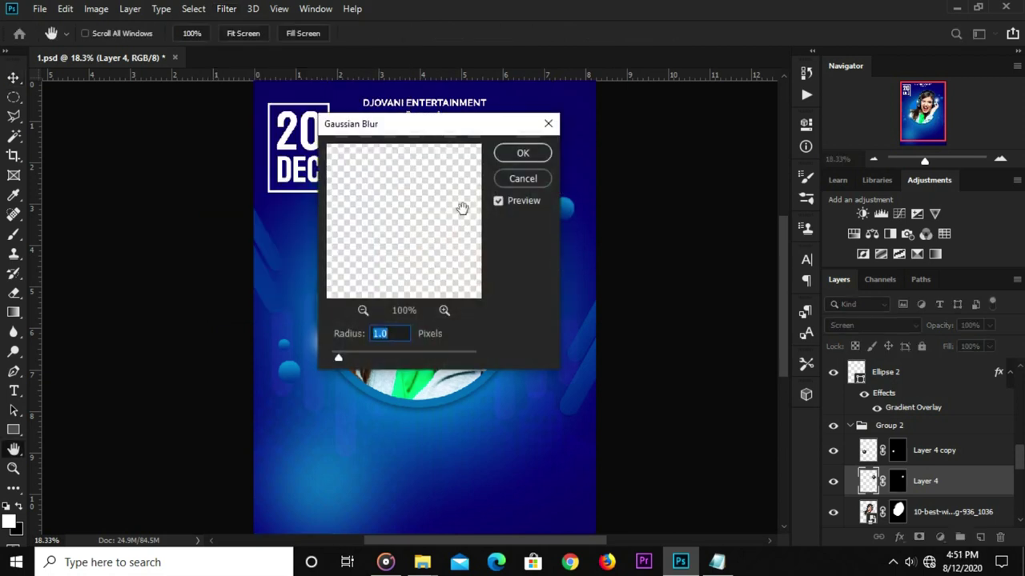
{"action": "left_click_drag", "start_coordinate": [423, 128], "coordinate": [291, 128]}
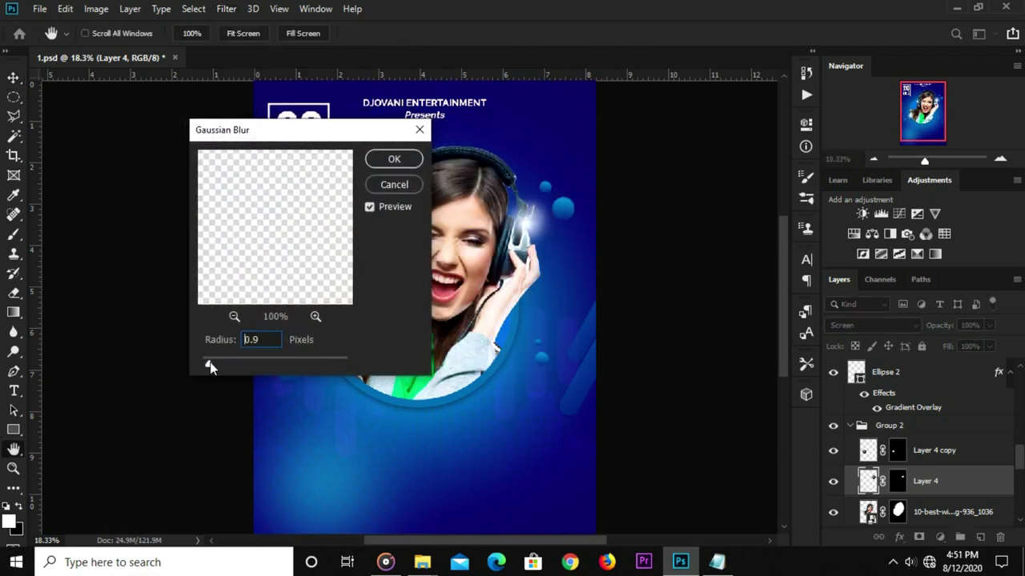
{"action": "mouse_move", "coordinate": [223, 362]}
{"action": "left_mouse_down"}
{"action": "mouse_move", "coordinate": [270, 362]}
{"action": "mouse_move", "coordinate": [255, 366]}
{"action": "left_mouse_up"}
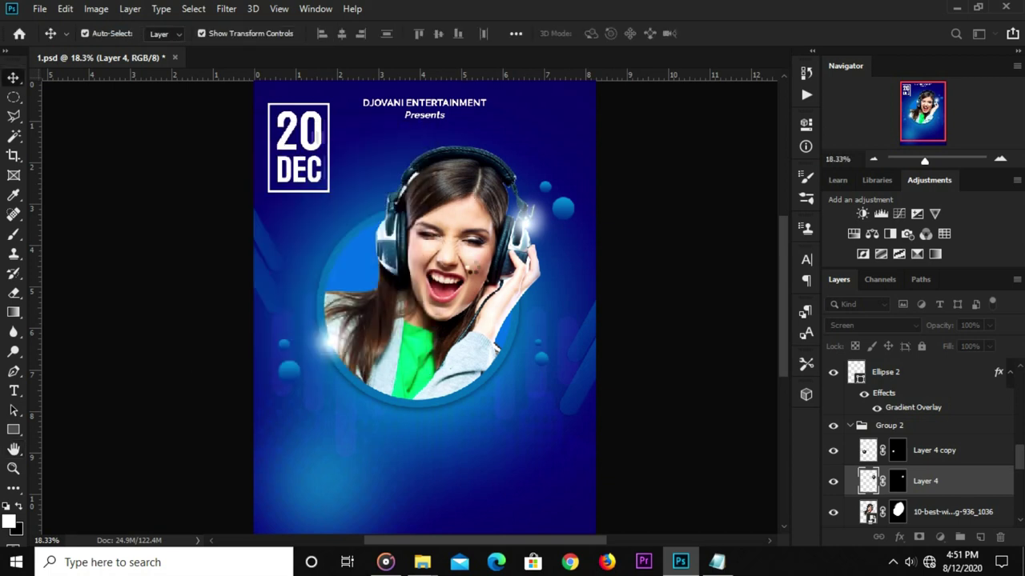
{"action": "left_click", "coordinate": [593, 297]}
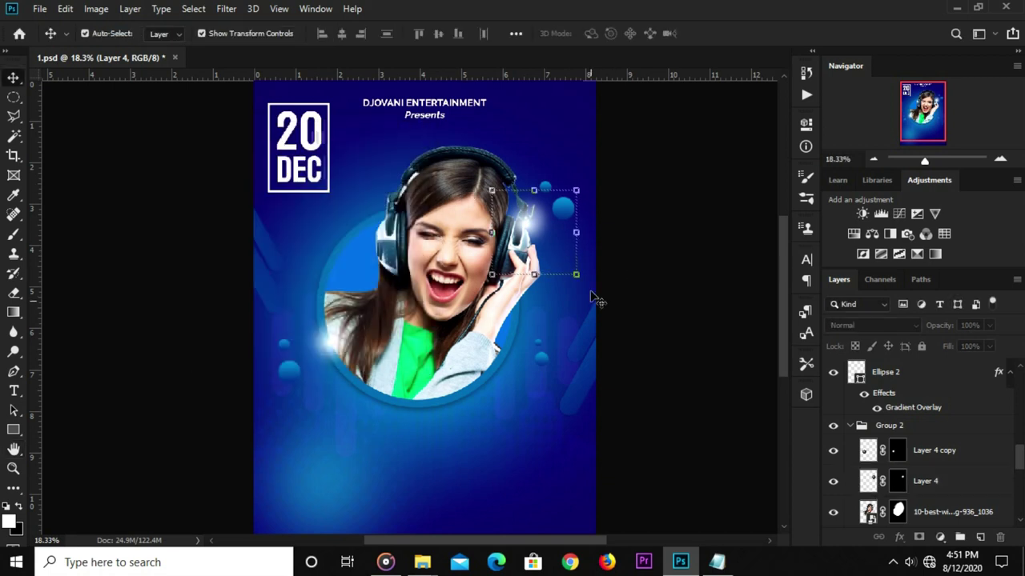
Delete the Layer 4 copy glow layer.
{"action": "left_click", "coordinate": [341, 352]}
{"action": "left_click", "coordinate": [1001, 537]}
{"action": "left_click", "coordinate": [444, 226]}
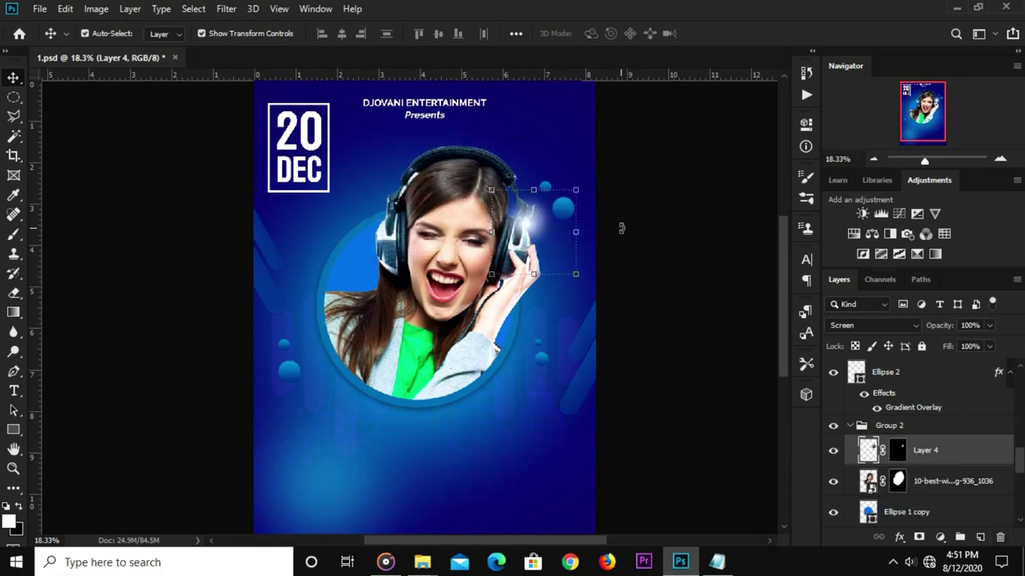
{"action": "left_click", "coordinate": [621, 228]}
Duplicate the blurred headphone glow, place it at the circle's lower left, and fit the view.
{"action": "left_click", "coordinate": [525, 229]}
{"action": "key", "text": "ctrl+j"}
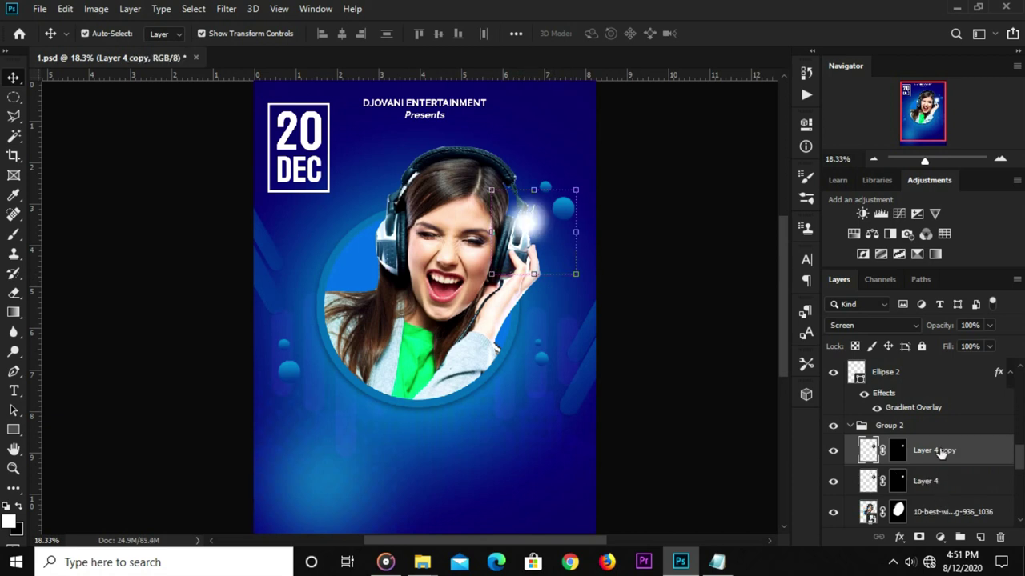
{"action": "mouse_move", "coordinate": [535, 228]}
{"action": "left_mouse_down"}
{"action": "mouse_move", "coordinate": [337, 364]}
{"action": "mouse_move", "coordinate": [314, 327]}
{"action": "left_mouse_up"}
{"action": "key", "text": "Left"}
{"action": "key", "text": "Left"}
{"action": "key", "text": "Left"}
{"action": "key", "text": "Left"}
{"action": "key", "text": "Left"}
{"action": "key", "text": "Left"}
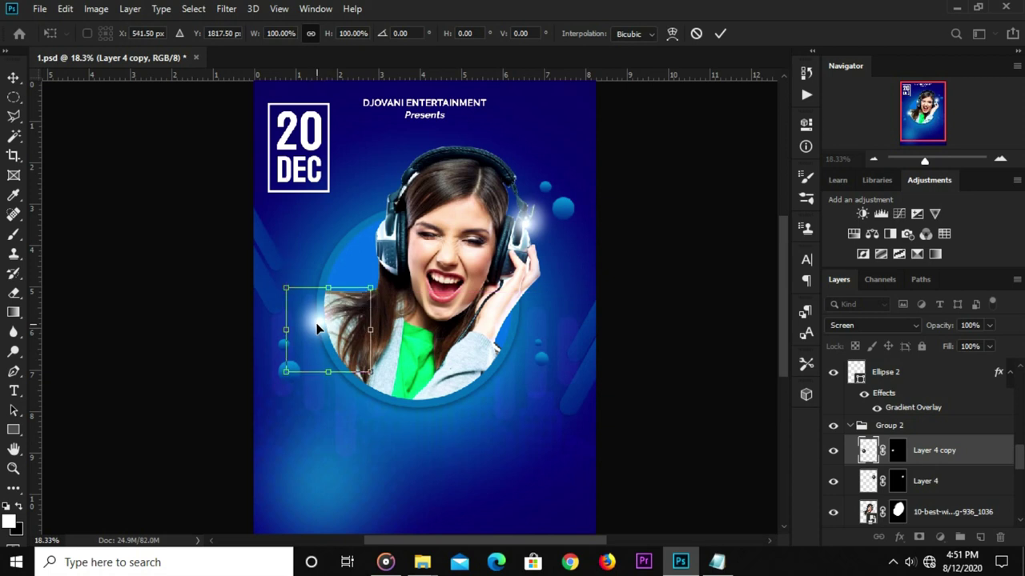
{"action": "key", "text": "Return"}
{"action": "key", "text": "ctrl+minus"}
{"action": "key", "text": "ctrl+0"}
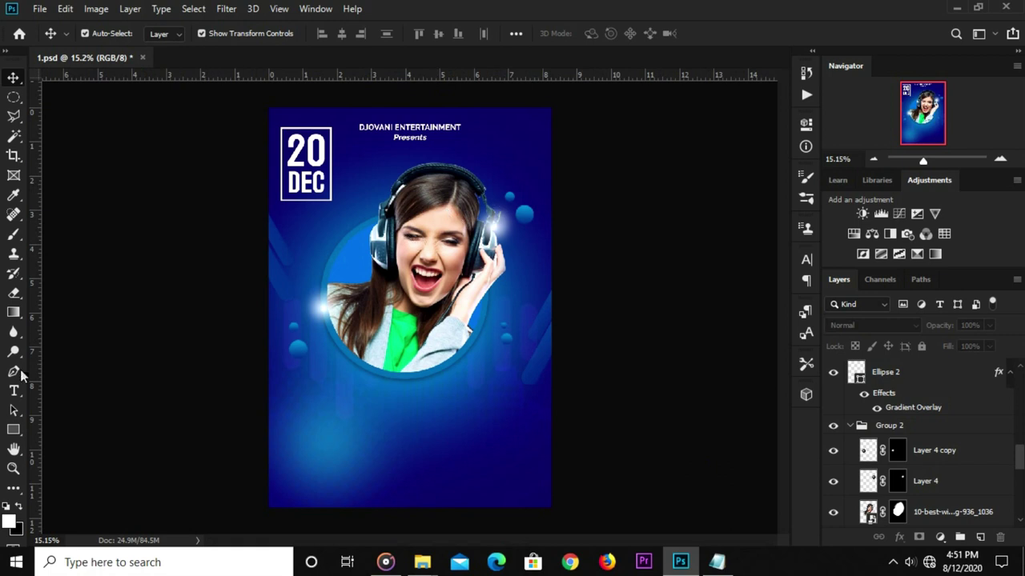
Draw a small circle with the Ellipse Tool and move it below the 20 DEC box.
{"action": "left_click", "coordinate": [8, 428]}
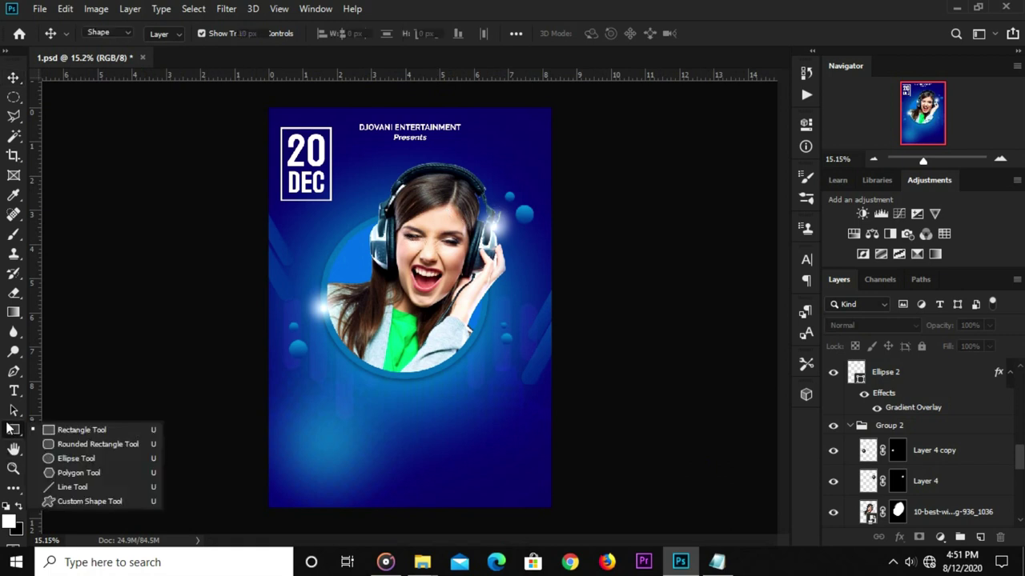
{"action": "left_click", "coordinate": [52, 458]}
{"action": "scroll", "coordinate": [348, 184], "scroll_direction": "up", "scroll_amount": 2}
{"action": "mouse_move", "coordinate": [347, 183]}
{"action": "left_mouse_down"}
{"action": "mouse_move", "coordinate": [321, 226]}
{"action": "mouse_move", "coordinate": [332, 206]}
{"action": "left_mouse_up"}
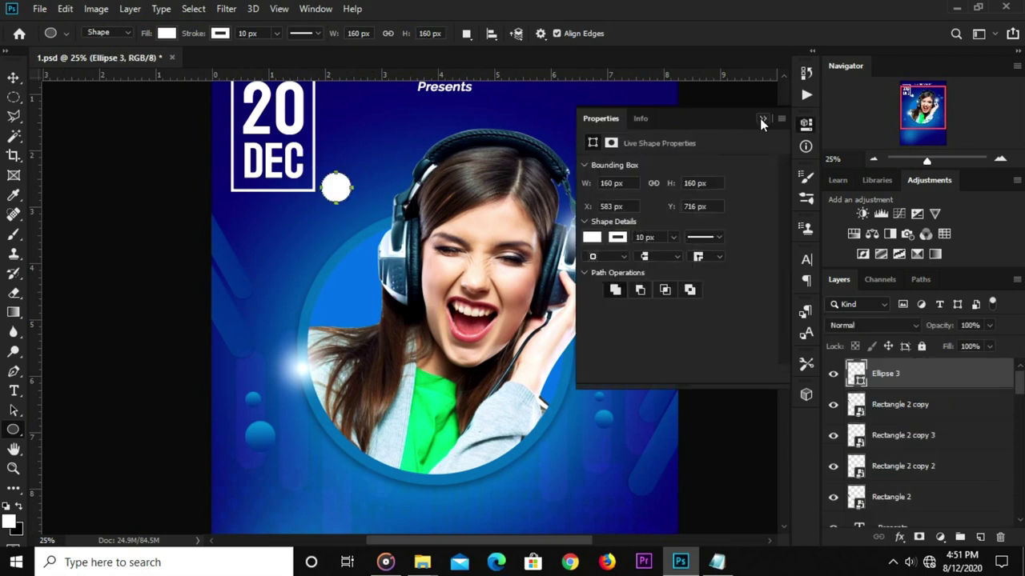
{"action": "key", "text": "v"}
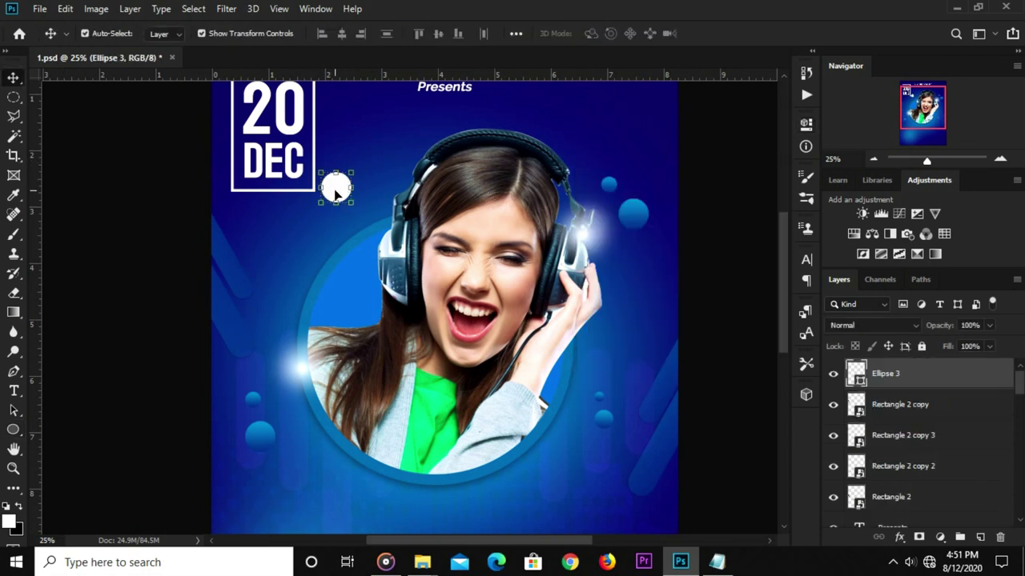
{"action": "left_click_drag", "start_coordinate": [336, 192], "coordinate": [300, 245]}
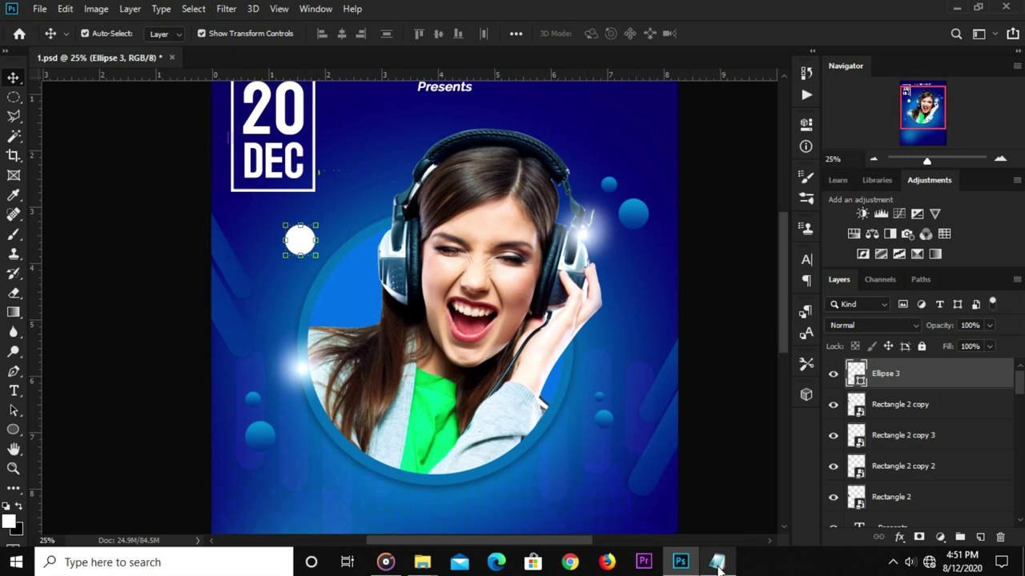
Copy the colour code 01dae5 from the music fest notes.
{"action": "left_click", "coordinate": [718, 564]}
{"action": "left_click_drag", "start_coordinate": [396, 310], "coordinate": [359, 310]}
{"action": "right_click", "coordinate": [392, 310]}
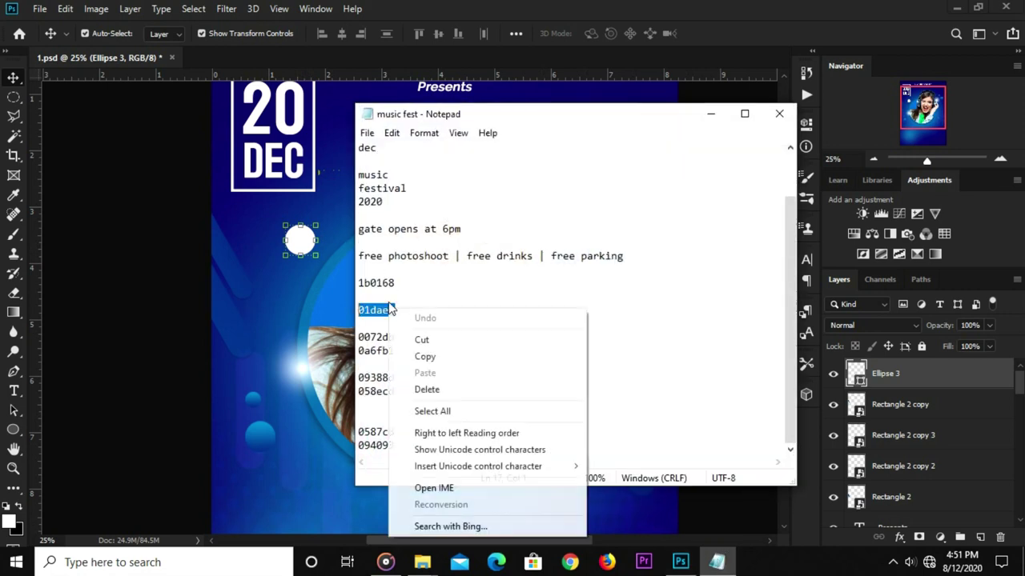
{"action": "left_click", "coordinate": [430, 357]}
{"action": "left_click", "coordinate": [259, 322]}
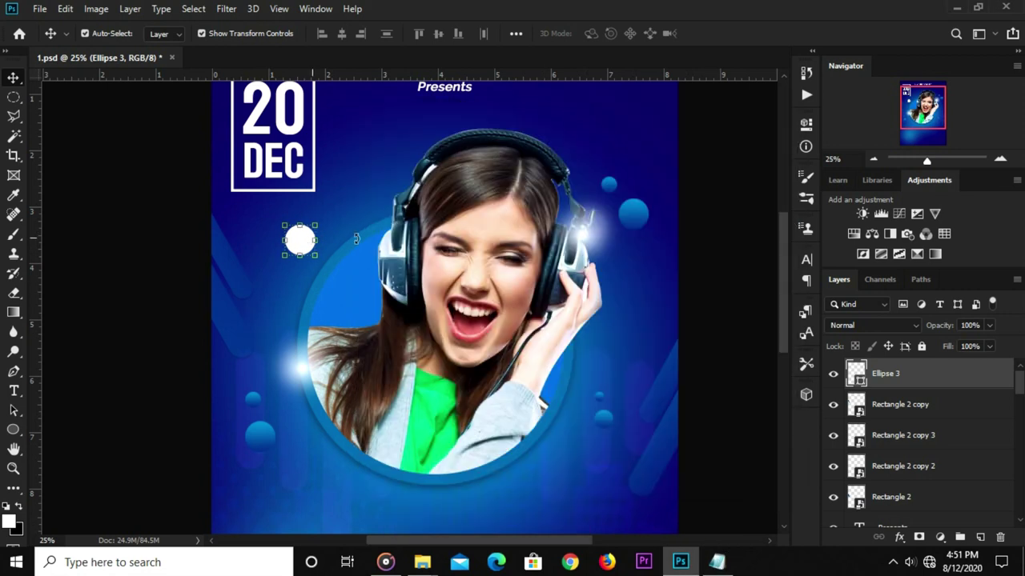
Fill the small circle with cyan 01dae5 and remove its white outline.
{"action": "left_click", "coordinate": [806, 126]}
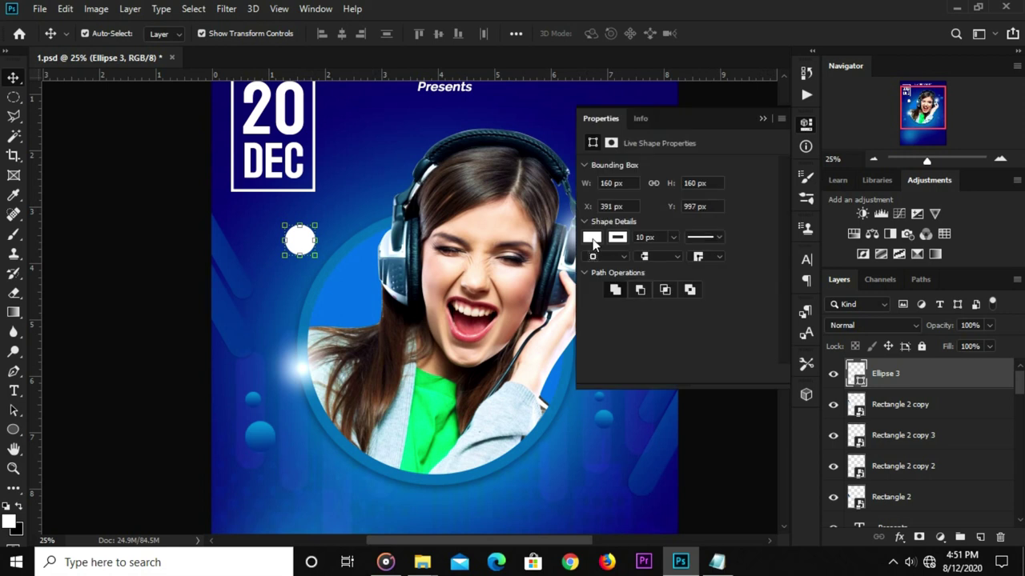
{"action": "left_click", "coordinate": [593, 237]}
{"action": "left_click", "coordinate": [603, 266]}
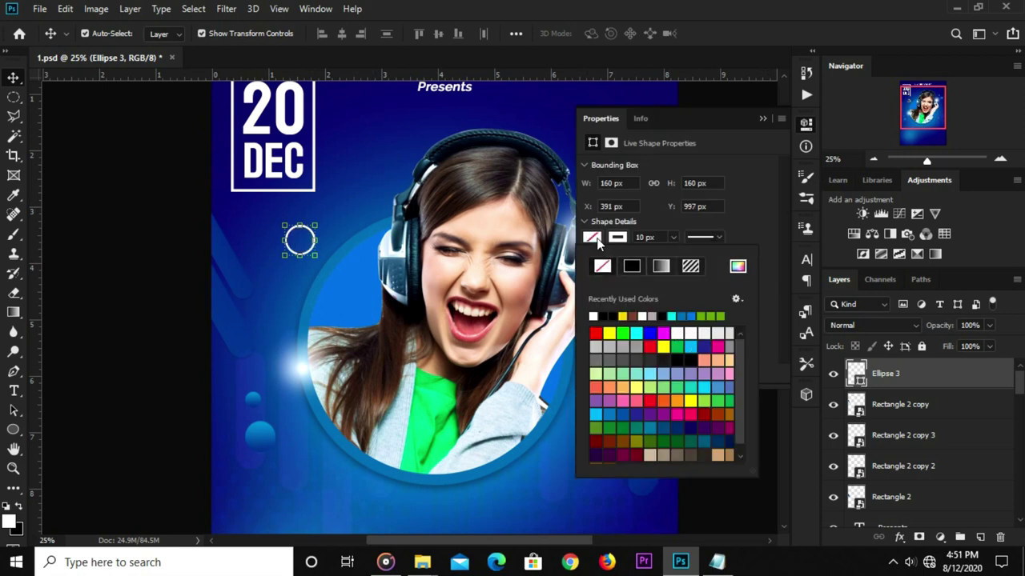
{"action": "left_click", "coordinate": [597, 239]}
{"action": "left_click", "coordinate": [617, 237]}
{"action": "left_click", "coordinate": [735, 267]}
{"action": "right_click", "coordinate": [705, 504]}
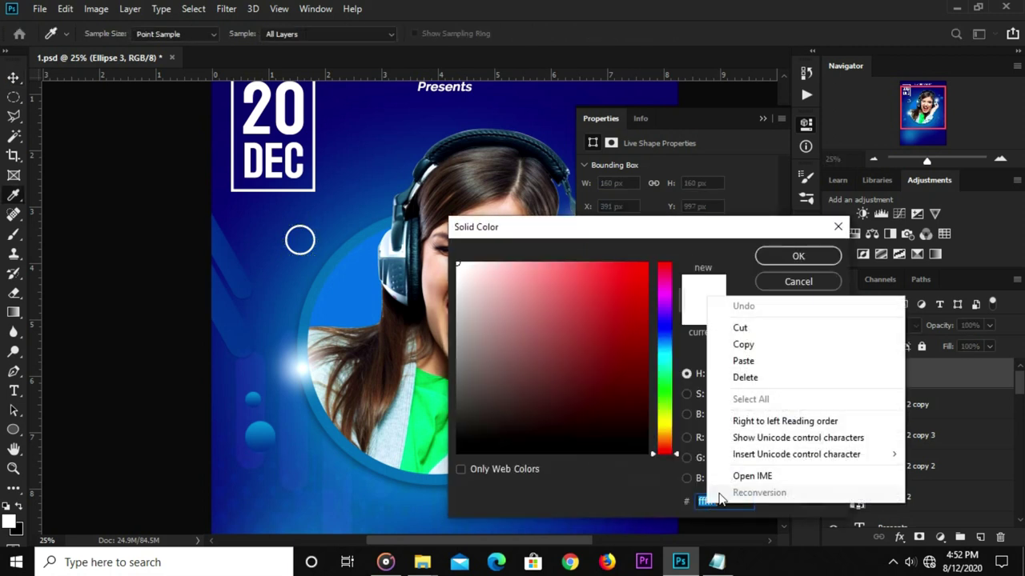
{"action": "left_click", "coordinate": [727, 362]}
{"action": "left_click", "coordinate": [766, 263]}
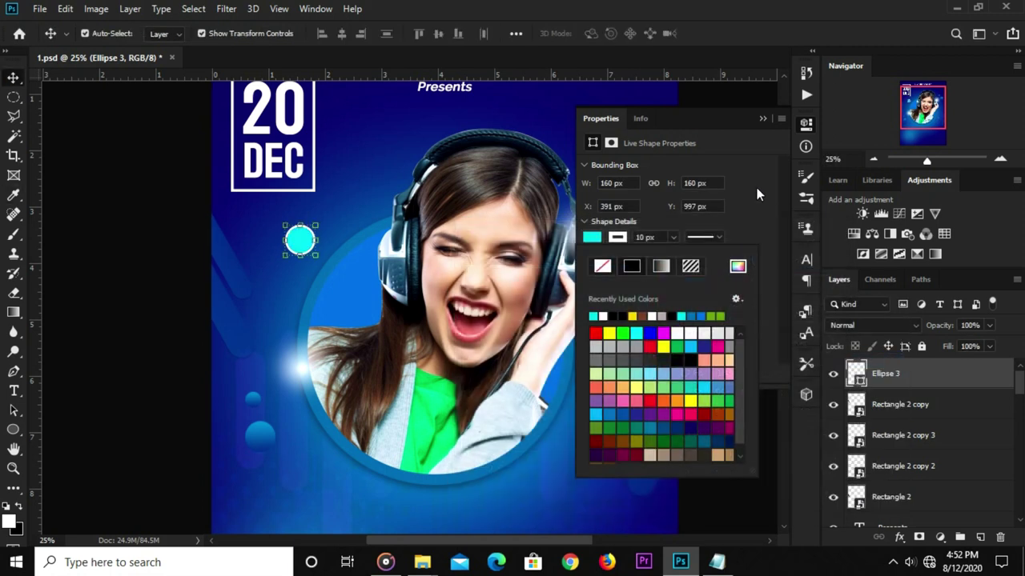
{"action": "left_click", "coordinate": [660, 237]}
{"action": "left_click", "coordinate": [616, 239]}
{"action": "left_click", "coordinate": [602, 265]}
{"action": "left_click", "coordinate": [761, 118]}
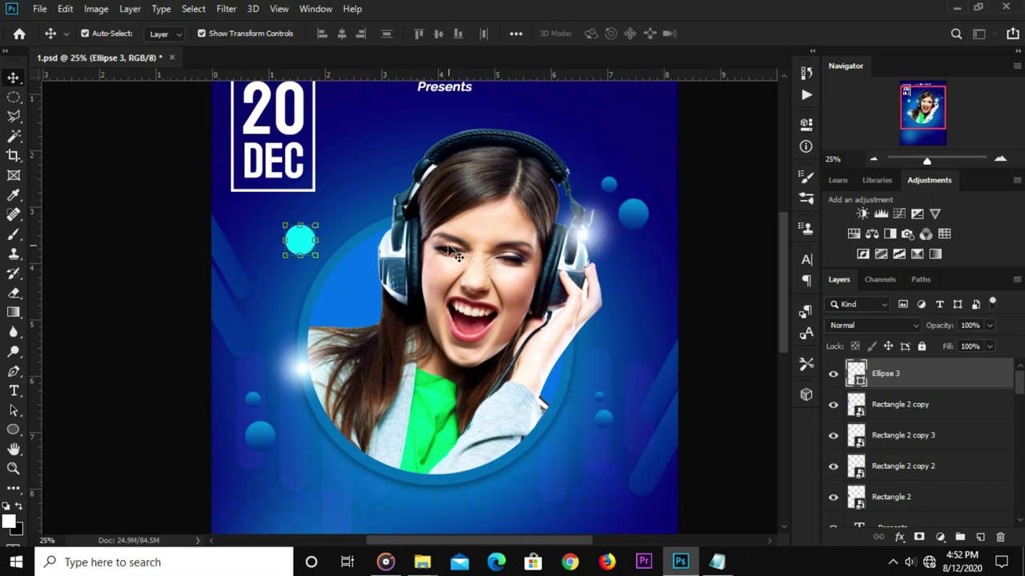
Convert Ellipse 3 to a smart object and apply a 66.8 px Gaussian Blur.
{"action": "right_click", "coordinate": [891, 378]}
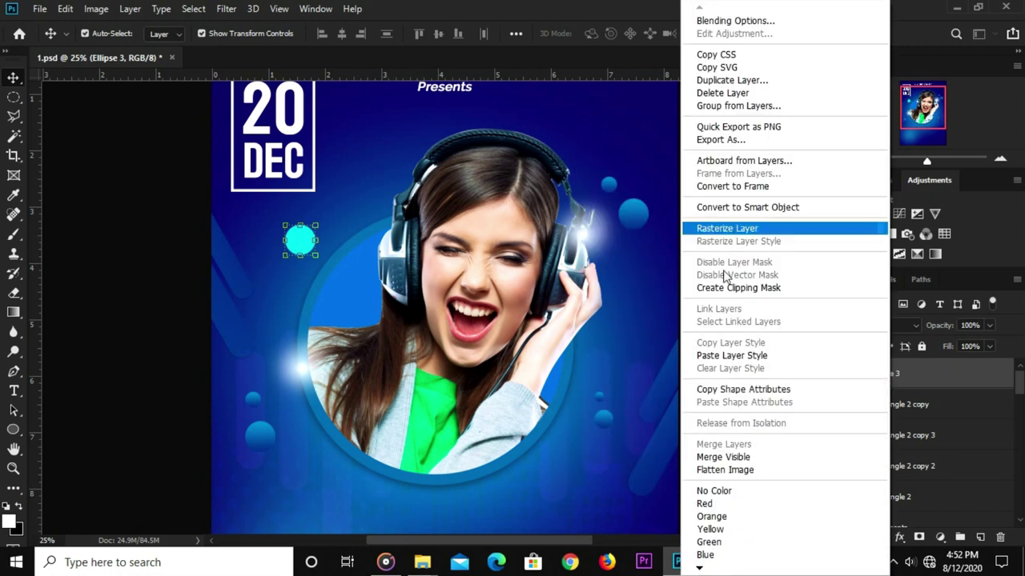
{"action": "left_click", "coordinate": [726, 208]}
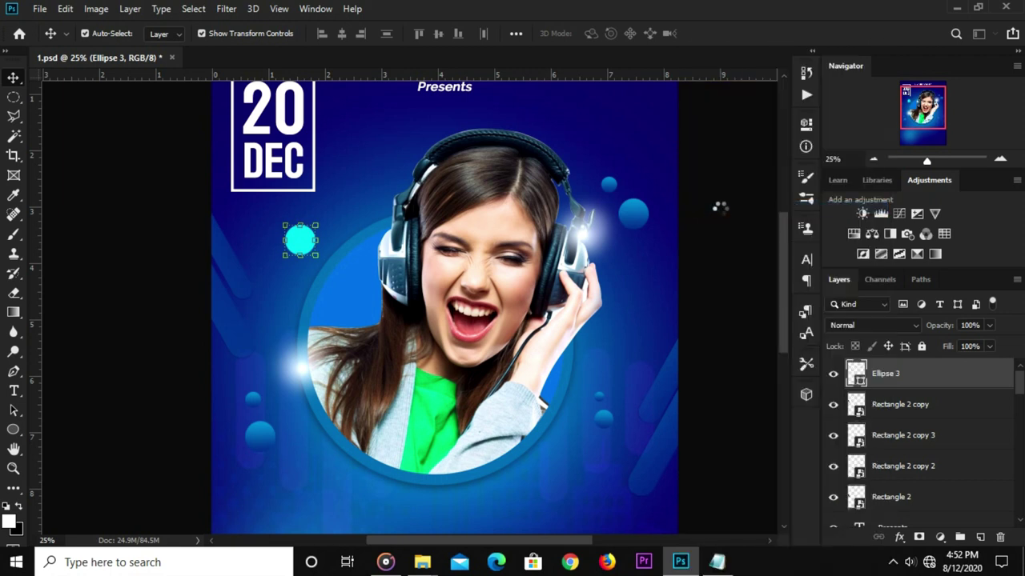
{"action": "left_click", "coordinate": [226, 9]}
{"action": "mouse_move", "coordinate": [234, 179]}
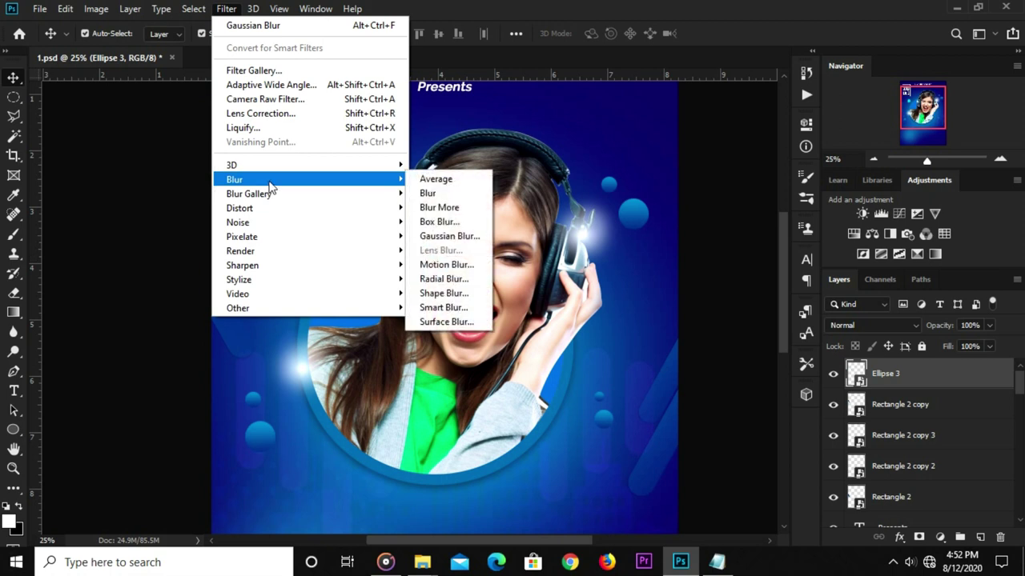
{"action": "left_click", "coordinate": [438, 237]}
{"action": "left_click_drag", "start_coordinate": [385, 134], "coordinate": [559, 164]}
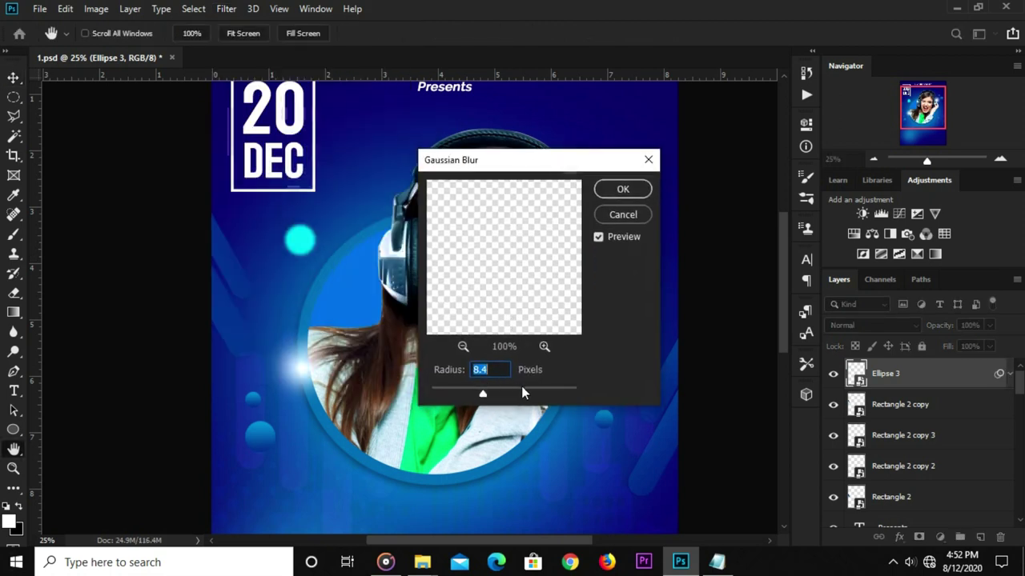
{"action": "left_click_drag", "start_coordinate": [482, 396], "coordinate": [513, 388]}
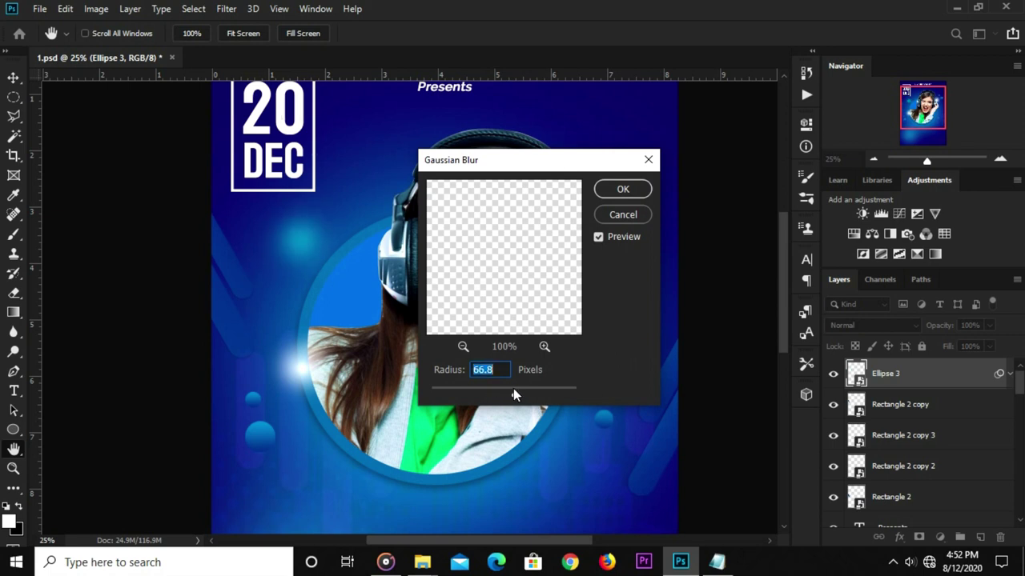
{"action": "left_click", "coordinate": [622, 188]}
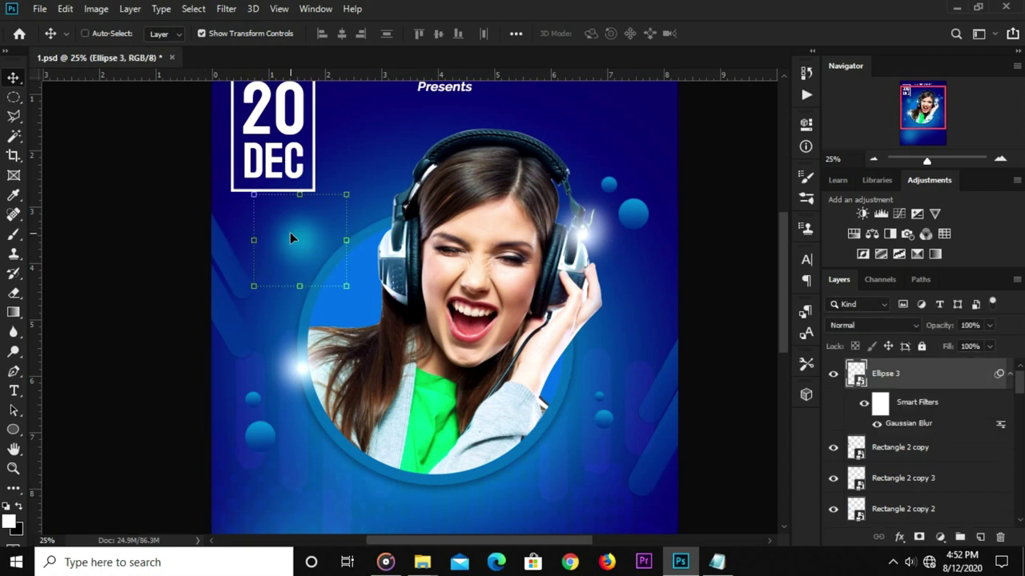
Duplicate the blurred cyan glow and move the copy up above the headphones.
{"action": "key", "text": "ctrl+j"}
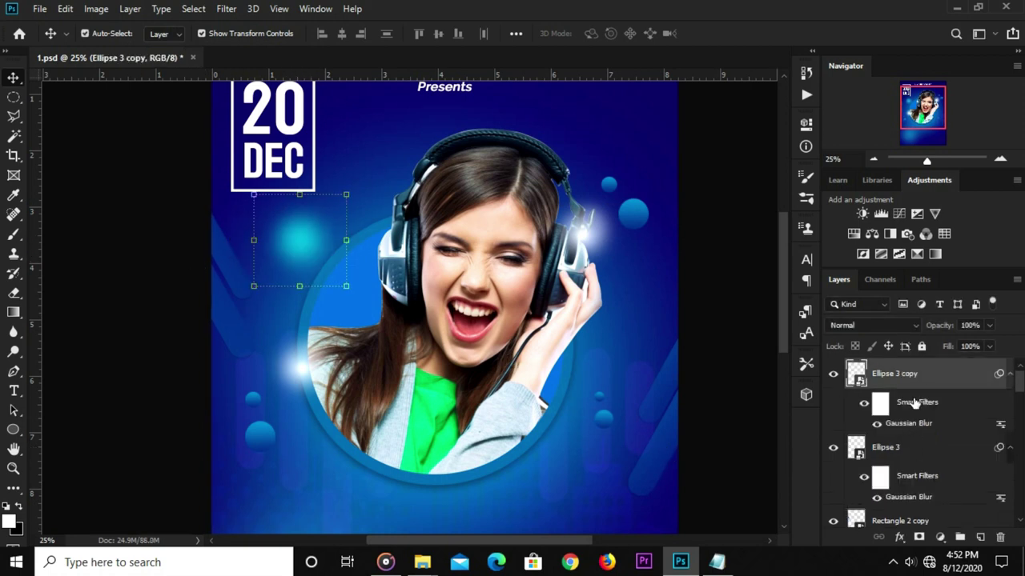
{"action": "left_click", "coordinate": [312, 195]}
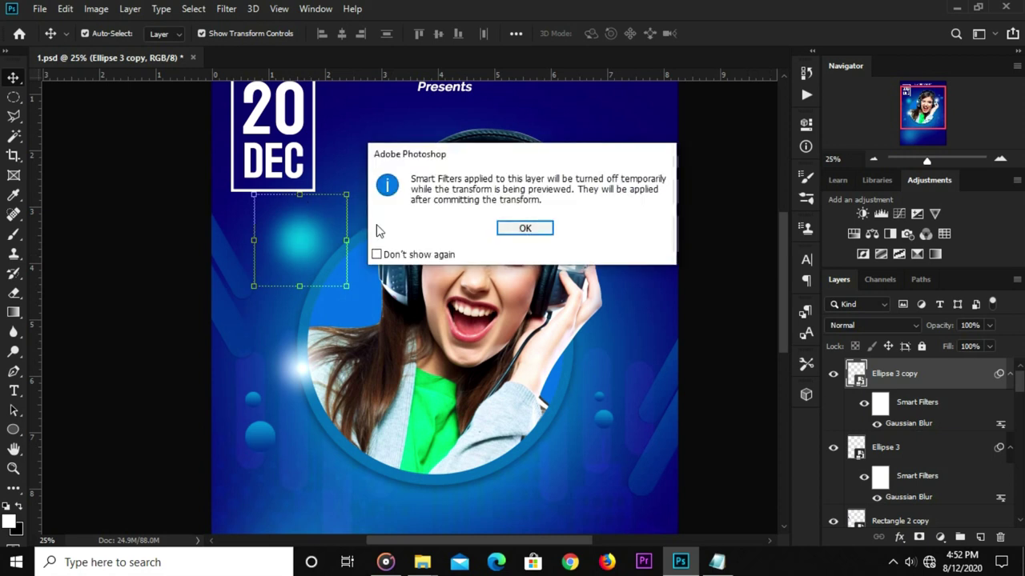
{"action": "left_click", "coordinate": [526, 228]}
{"action": "left_click_drag", "start_coordinate": [298, 239], "coordinate": [633, 99]}
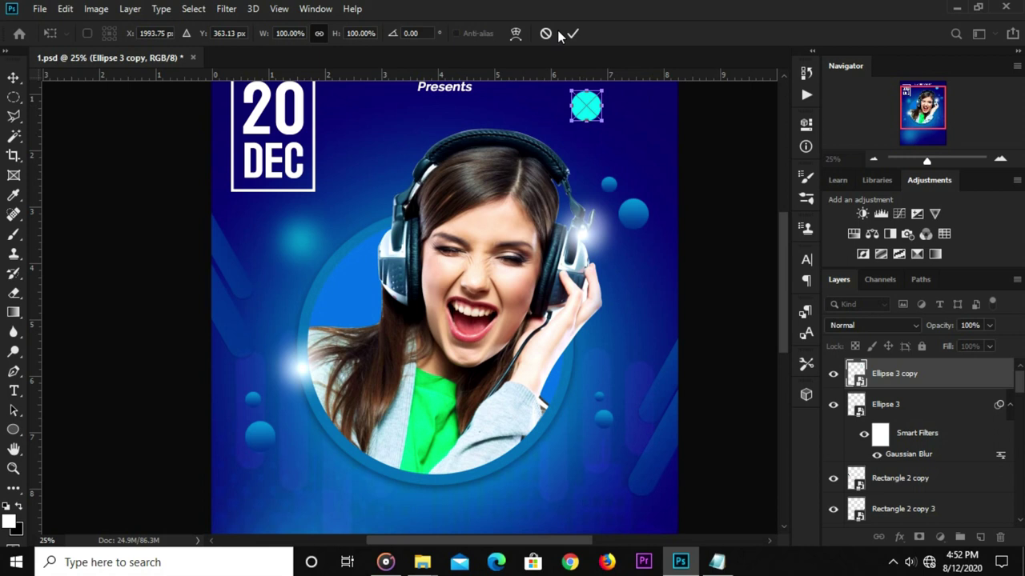
{"action": "key", "text": "Return"}
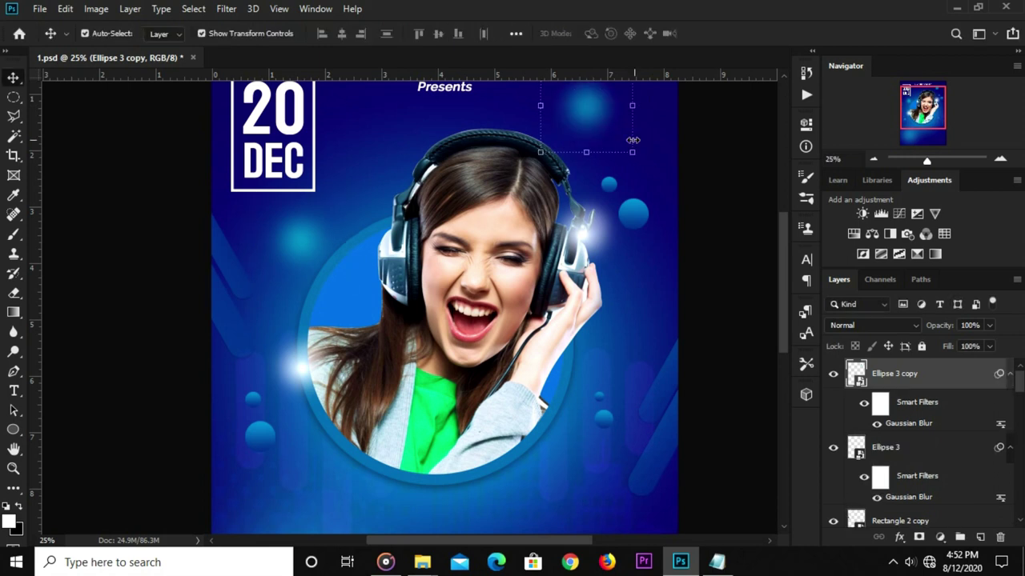
{"action": "key", "text": "ctrl+0"}
{"action": "left_click", "coordinate": [649, 206]}
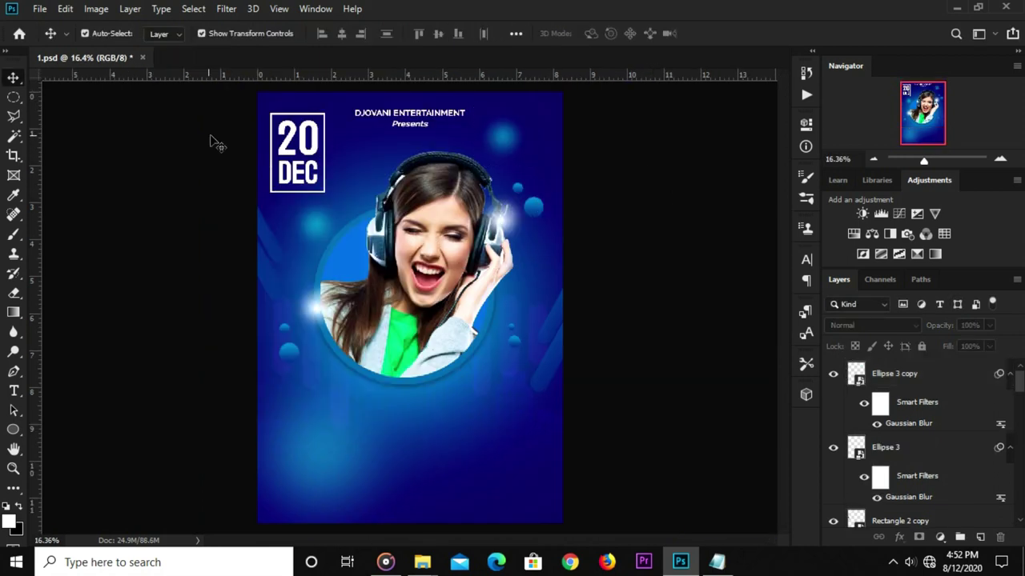
Scale the whole 20 DEC group down to 73.53%.
{"action": "left_click", "coordinate": [285, 147]}
{"action": "scroll", "coordinate": [945, 429], "scroll_direction": "down", "scroll_amount": 2}
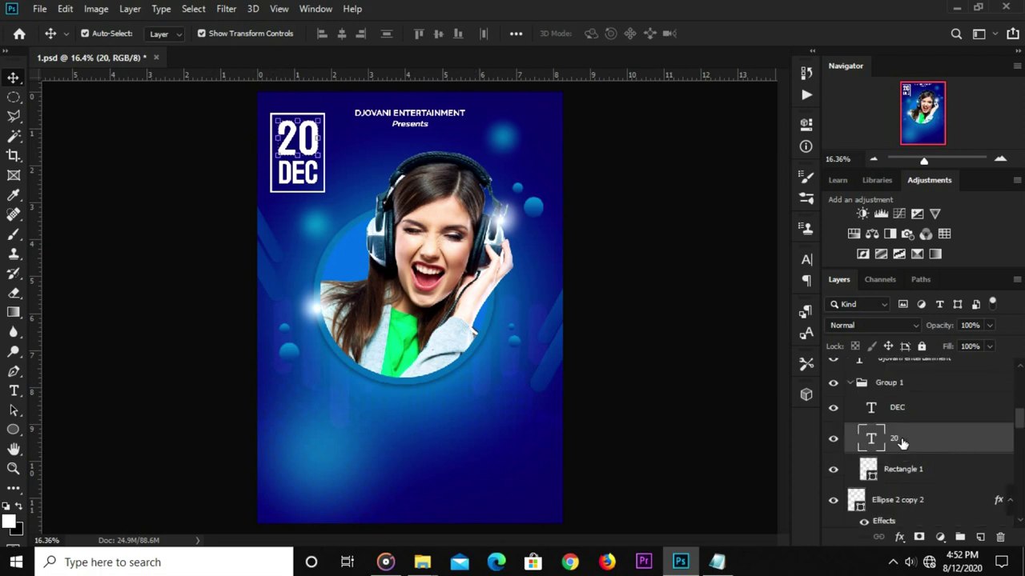
{"action": "left_click", "coordinate": [906, 384]}
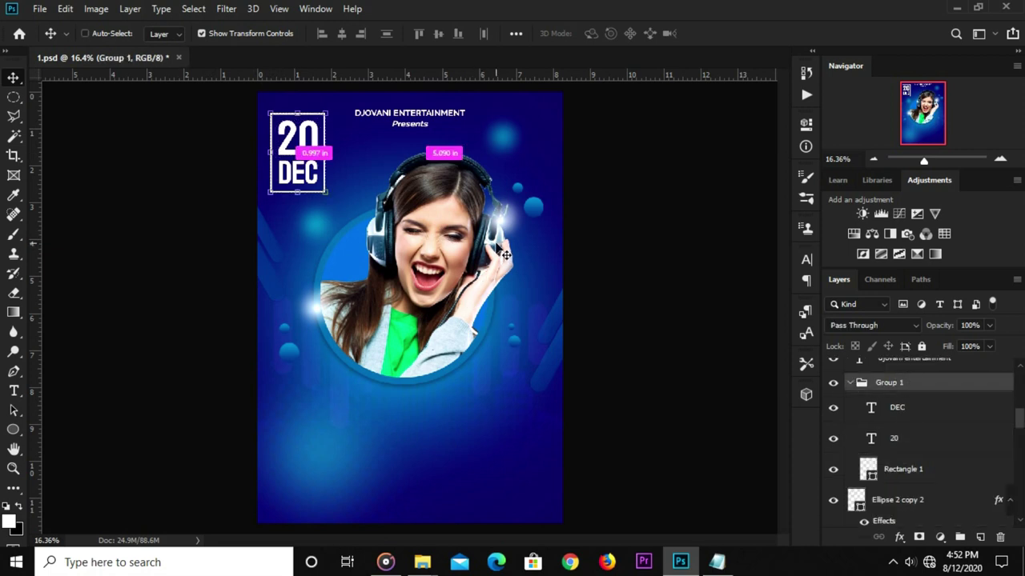
{"action": "key", "text": "ctrl+t"}
{"action": "left_click_drag", "start_coordinate": [321, 195], "coordinate": [309, 166]}
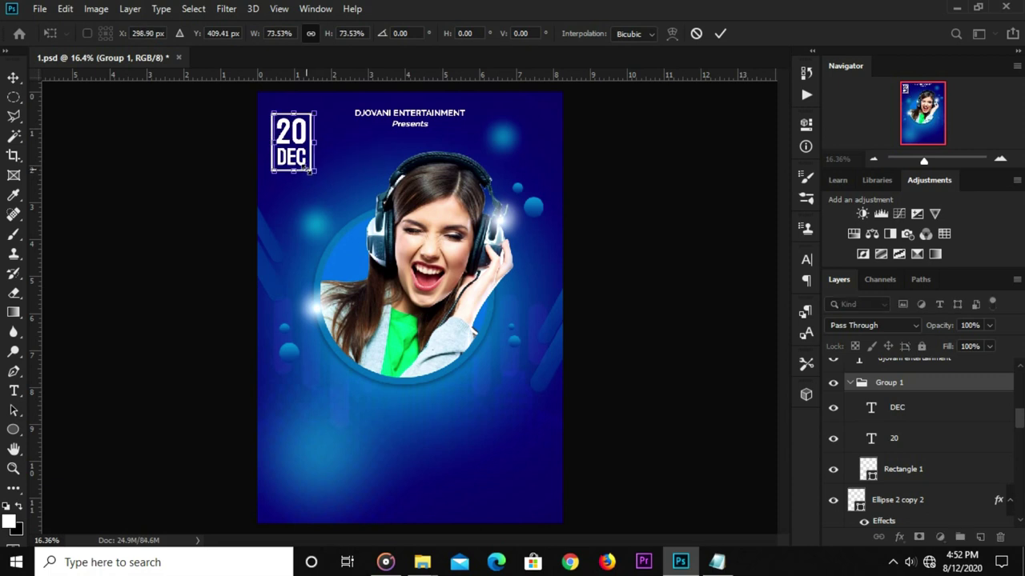
{"action": "key", "text": "Return"}
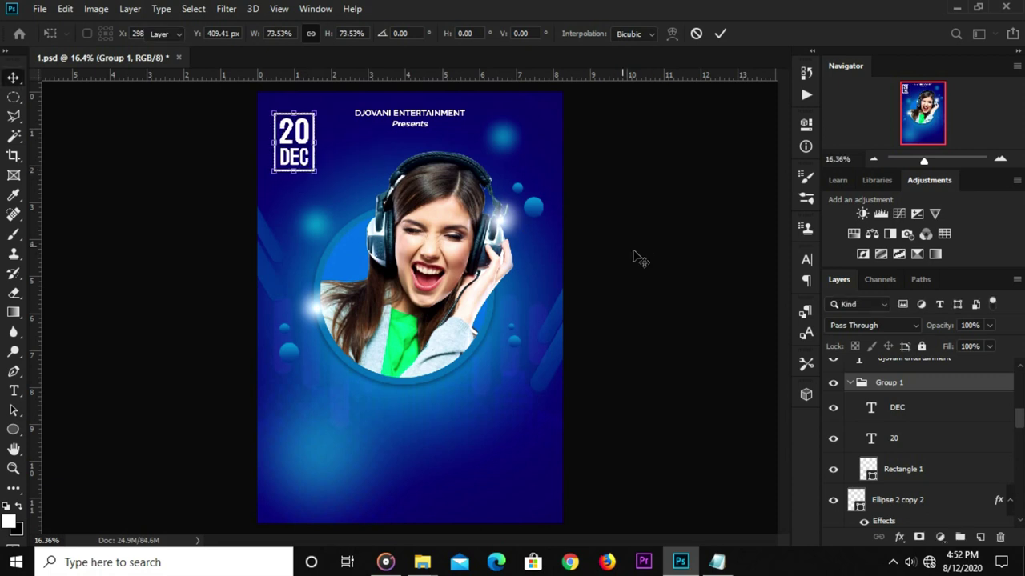
{"action": "left_click", "coordinate": [616, 244]}
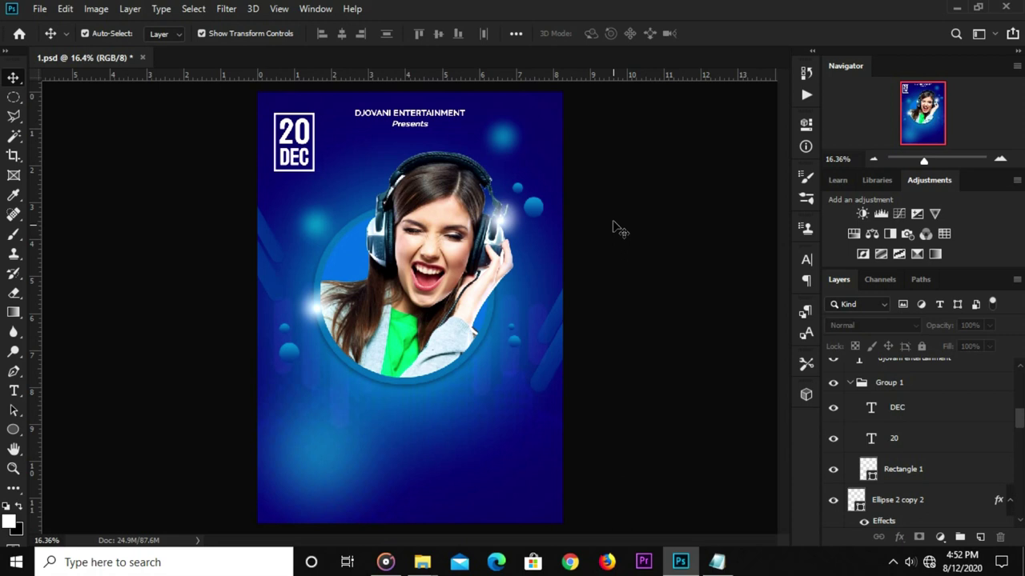
Type MUSIC below the photo and set it to 162 pt.
{"action": "left_click", "coordinate": [13, 390]}
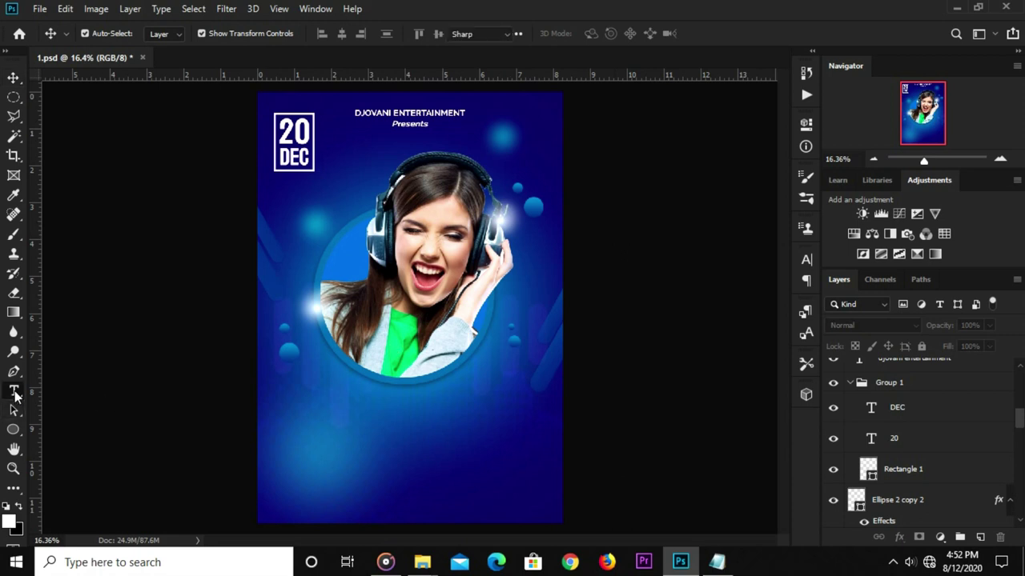
{"action": "left_click", "coordinate": [387, 434]}
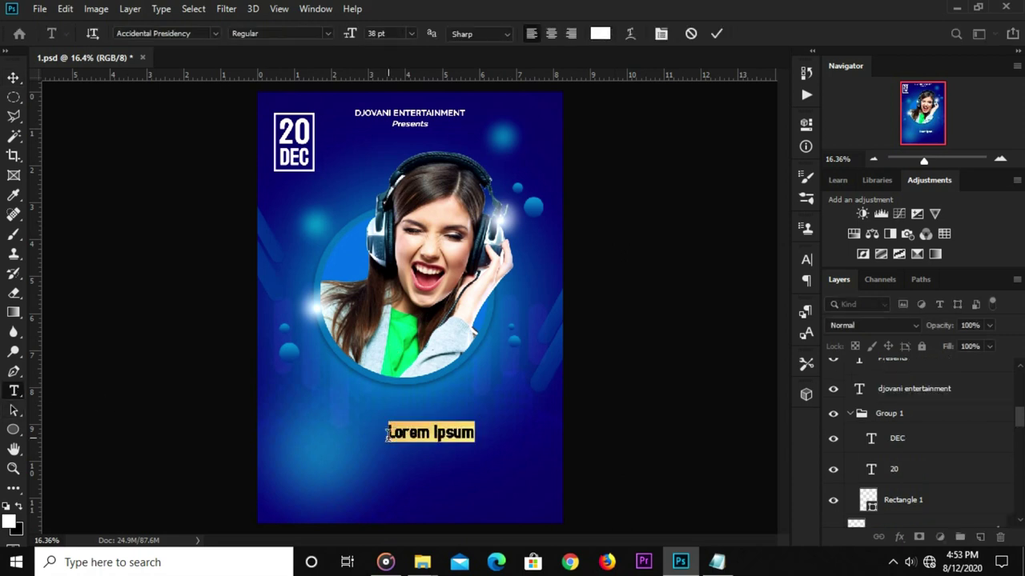
{"action": "type", "text": "MUSIC"}
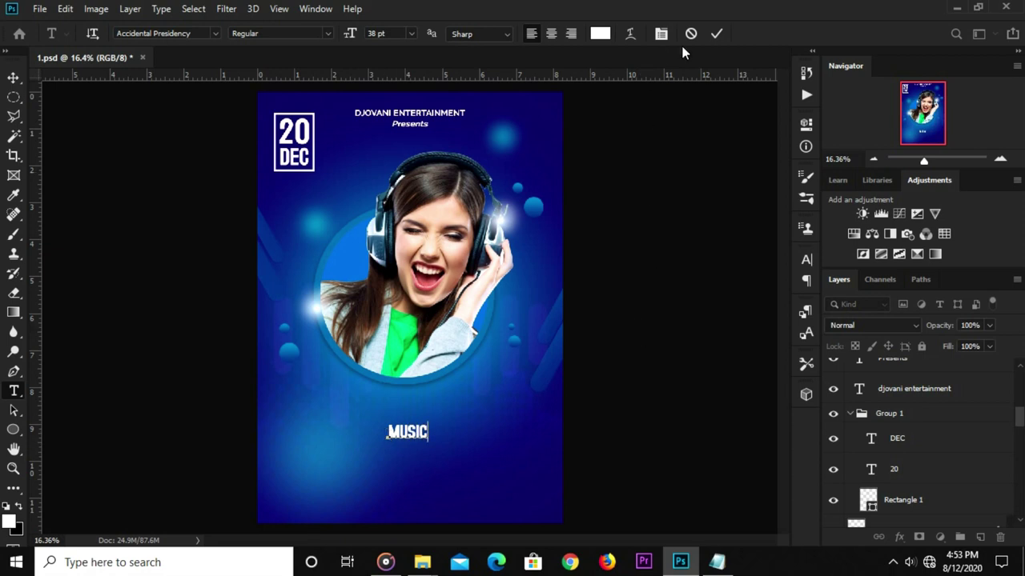
{"action": "left_click", "coordinate": [714, 36]}
{"action": "left_click_drag", "start_coordinate": [388, 33], "coordinate": [360, 33]}
{"action": "type", "text": "162"}
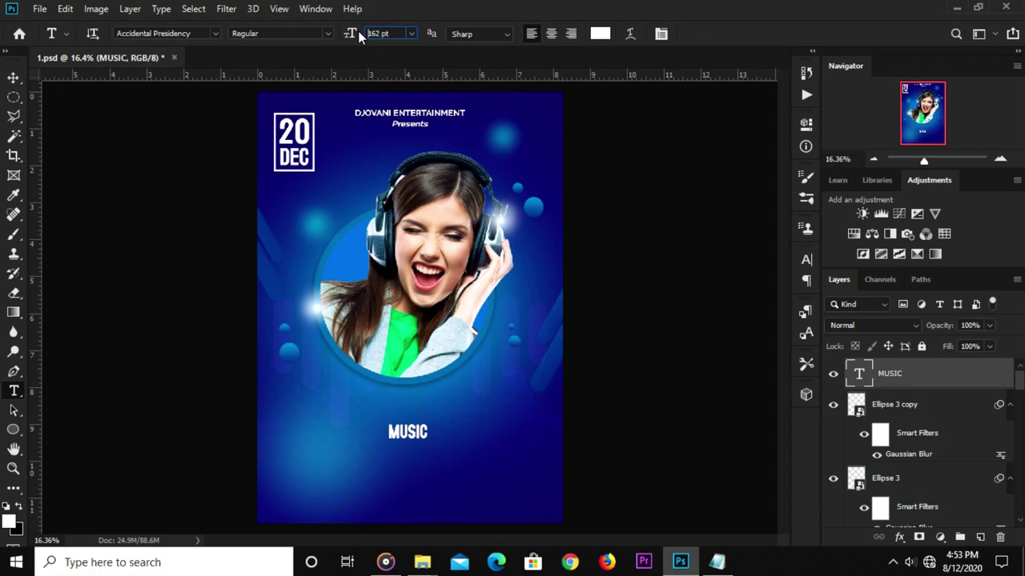
{"action": "key", "text": "Return"}
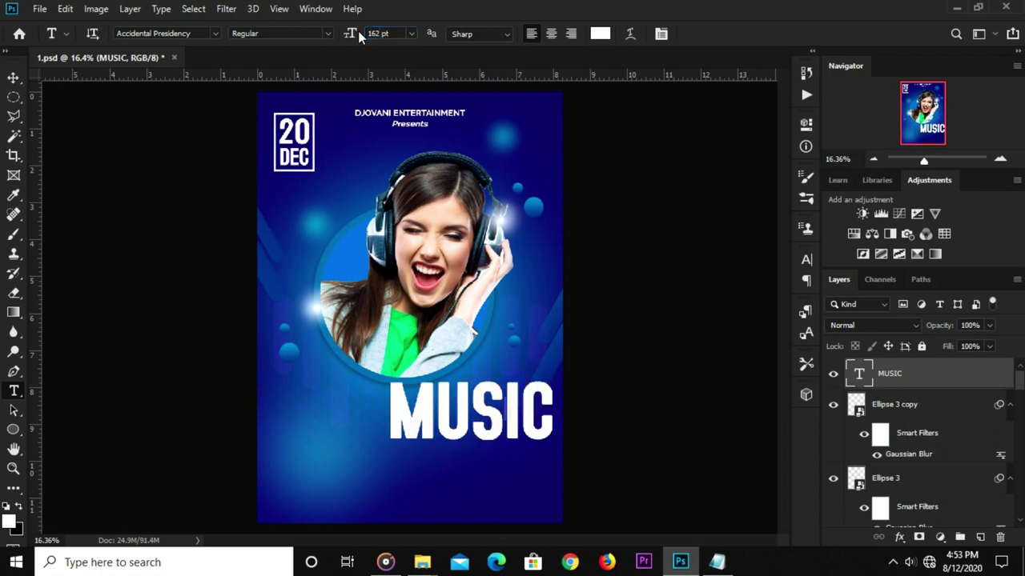
Centre the MUSIC title horizontally on the canvas.
{"action": "key", "text": "v"}
{"action": "left_click_drag", "start_coordinate": [439, 432], "coordinate": [382, 433]}
{"action": "key", "text": "ctrl+a"}
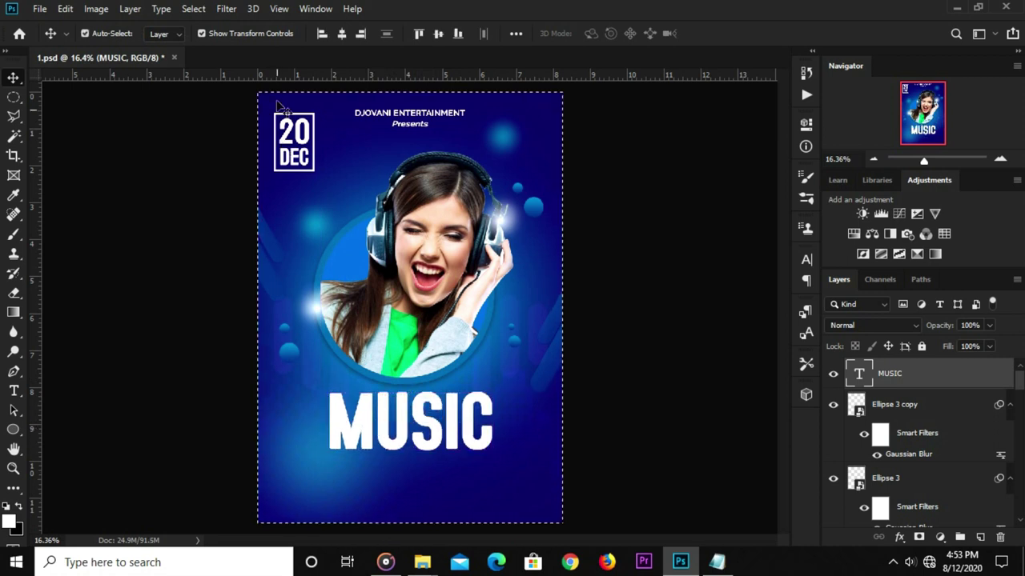
{"action": "left_click", "coordinate": [342, 34]}
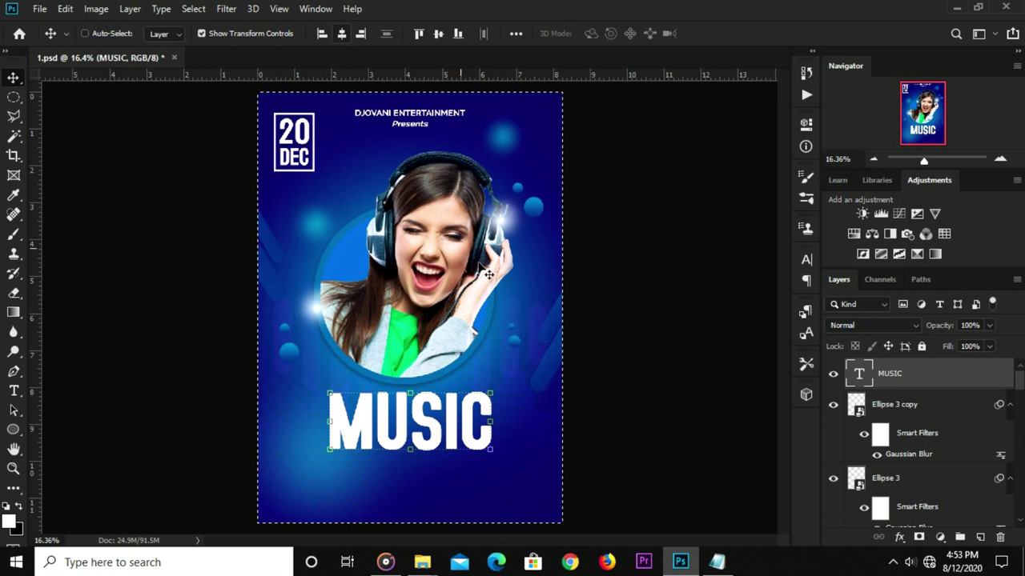
{"action": "left_click", "coordinate": [626, 421]}
{"action": "left_click", "coordinate": [427, 424]}
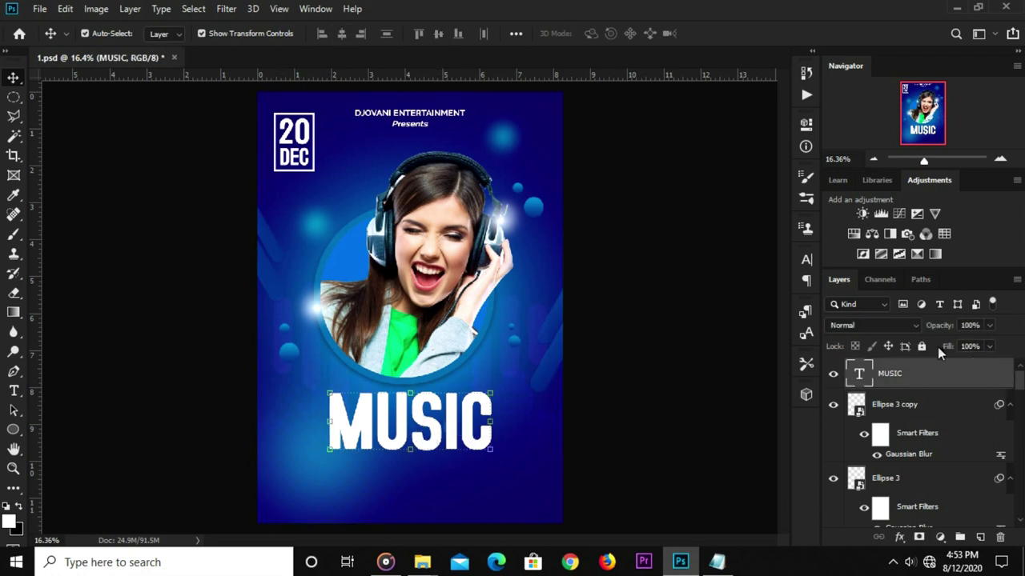
{"action": "left_click", "coordinate": [897, 538]}
{"action": "left_click", "coordinate": [750, 389]}
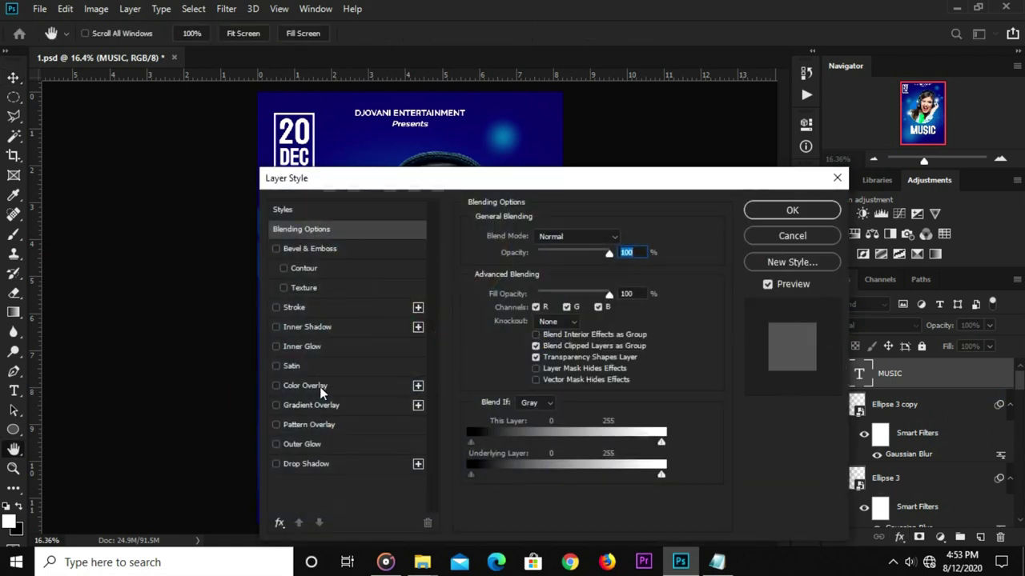
Add a gradient overlay to MUSIC with the left stop set to 0587c8.
{"action": "left_click", "coordinate": [311, 406]}
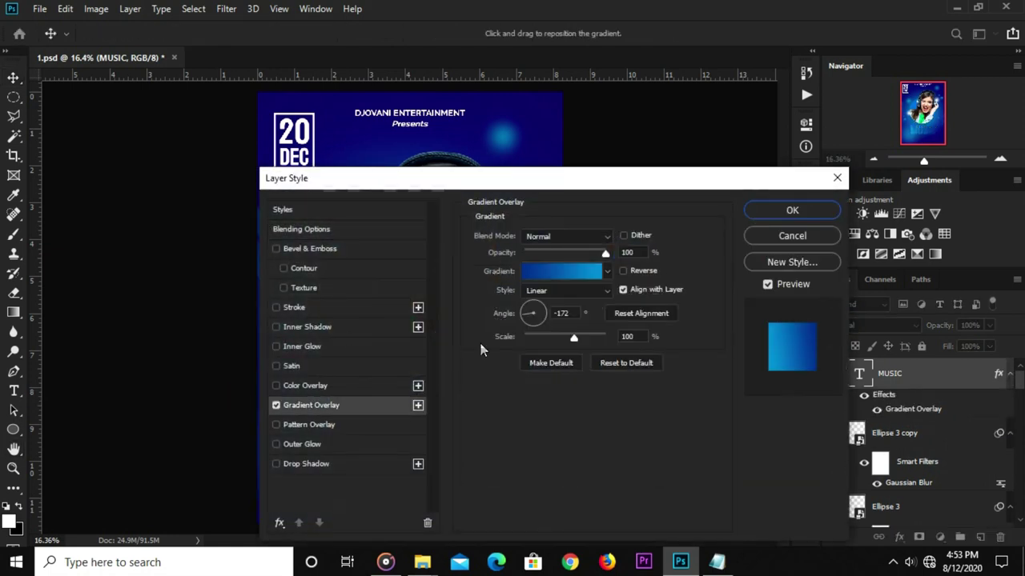
{"action": "left_click", "coordinate": [578, 276]}
{"action": "left_click", "coordinate": [422, 313]}
{"action": "left_click", "coordinate": [490, 378]}
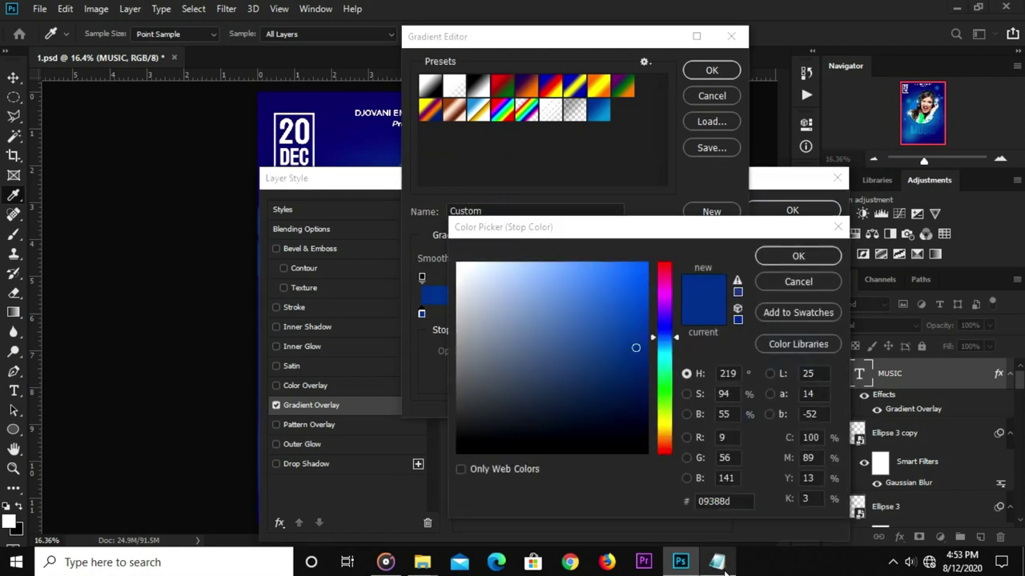
{"action": "left_click", "coordinate": [717, 563]}
{"action": "left_click_drag", "start_coordinate": [395, 432], "coordinate": [364, 432]}
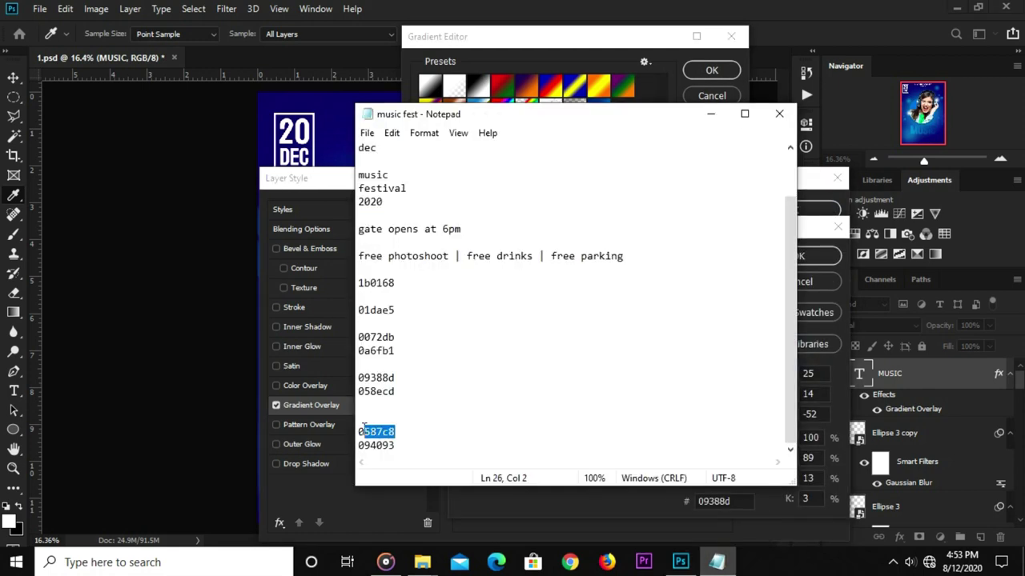
{"action": "right_click", "coordinate": [365, 432]}
{"action": "left_click", "coordinate": [405, 251]}
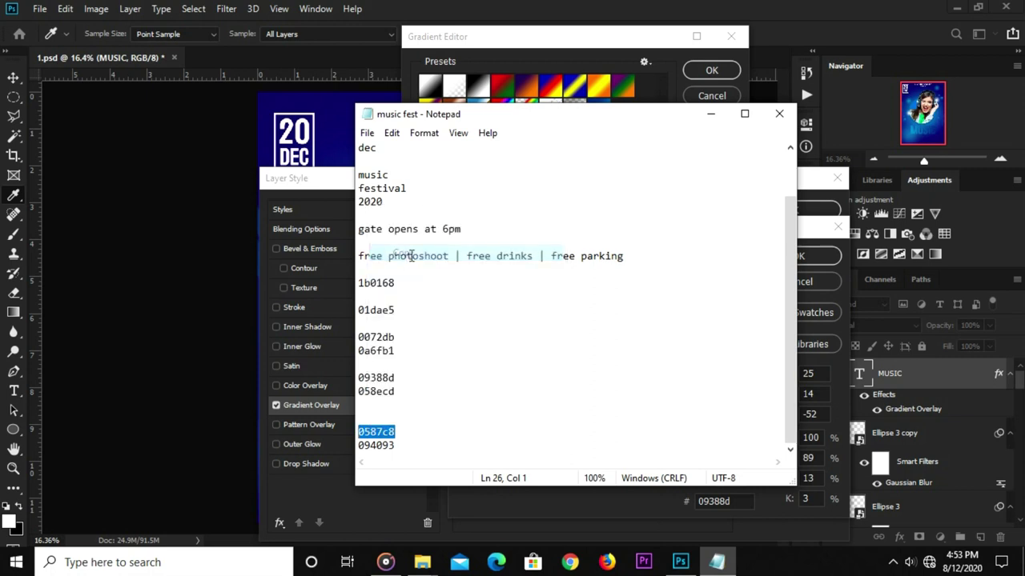
{"action": "left_click", "coordinate": [583, 40]}
{"action": "double_click", "coordinate": [714, 501]}
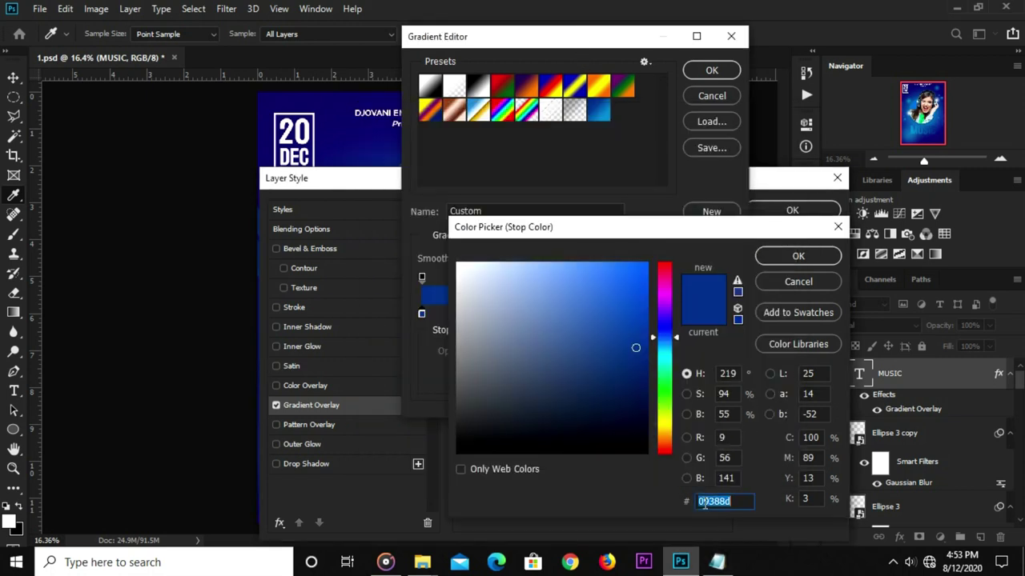
{"action": "right_click", "coordinate": [714, 501]}
{"action": "left_click", "coordinate": [738, 361]}
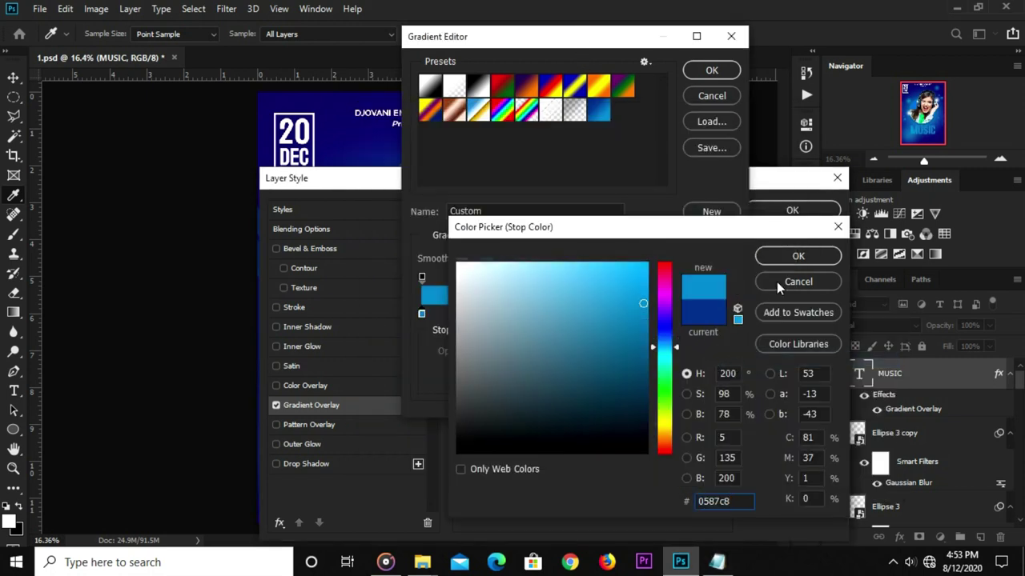
{"action": "left_click", "coordinate": [796, 256]}
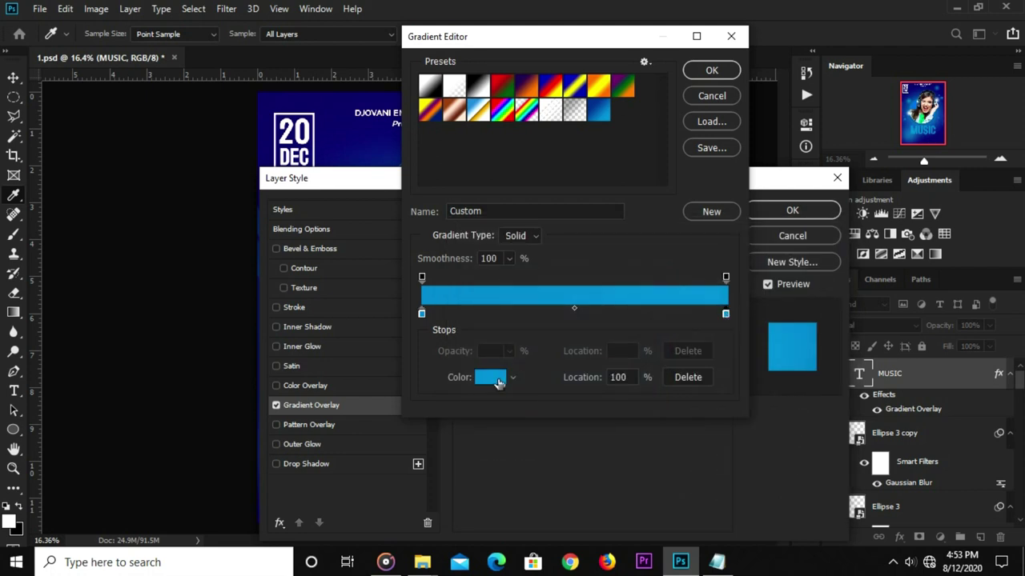
Set the gradient's right stop to dark blue 094093 and confirm the gradient.
{"action": "left_click", "coordinate": [498, 383]}
{"action": "left_click", "coordinate": [716, 562]}
{"action": "double_click", "coordinate": [376, 446]}
{"action": "right_click", "coordinate": [377, 445]}
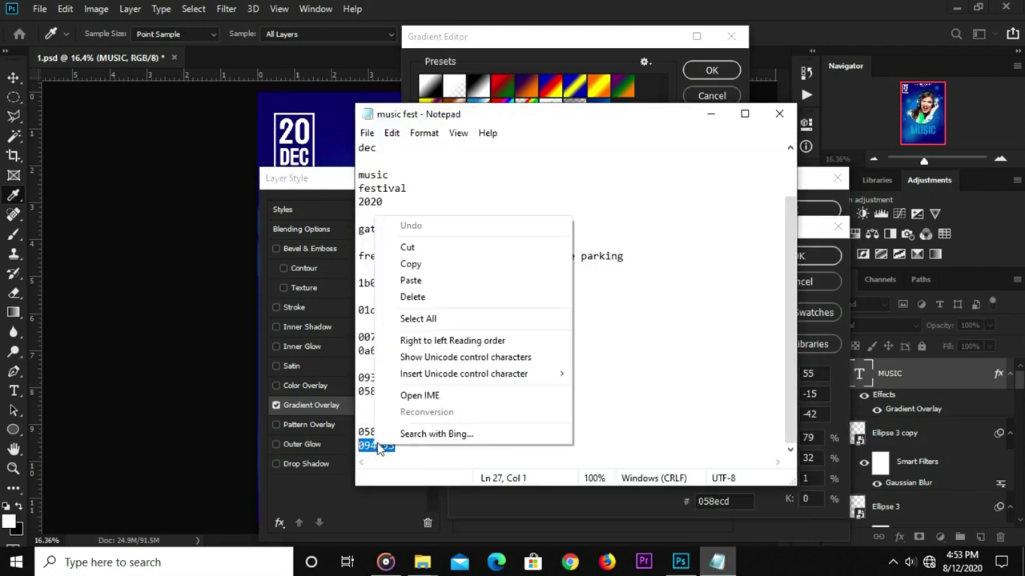
{"action": "left_click", "coordinate": [431, 266]}
{"action": "left_click", "coordinate": [508, 49]}
{"action": "double_click", "coordinate": [713, 501]}
{"action": "right_click", "coordinate": [709, 501]}
{"action": "left_click", "coordinate": [745, 359]}
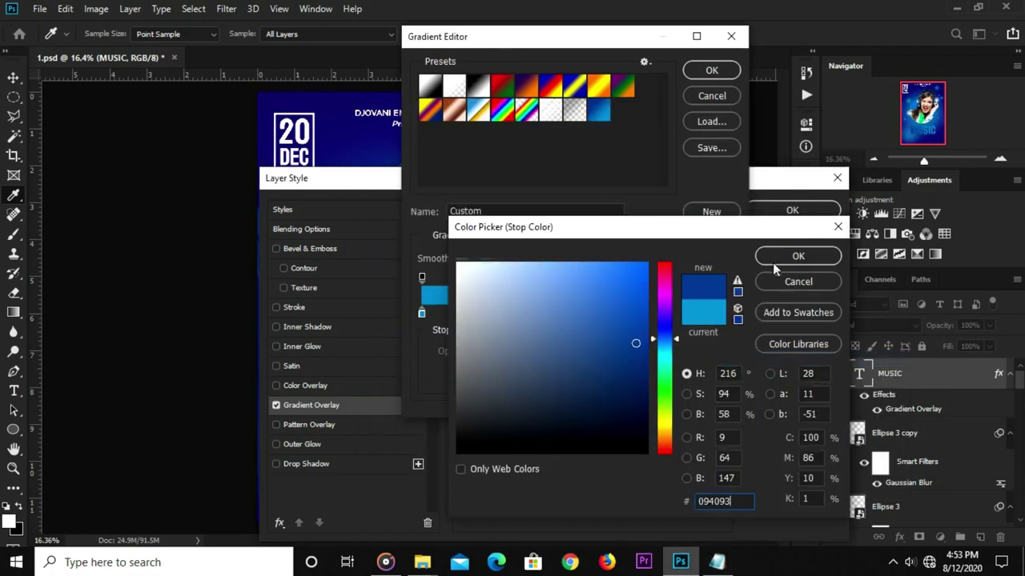
{"action": "left_click", "coordinate": [798, 256]}
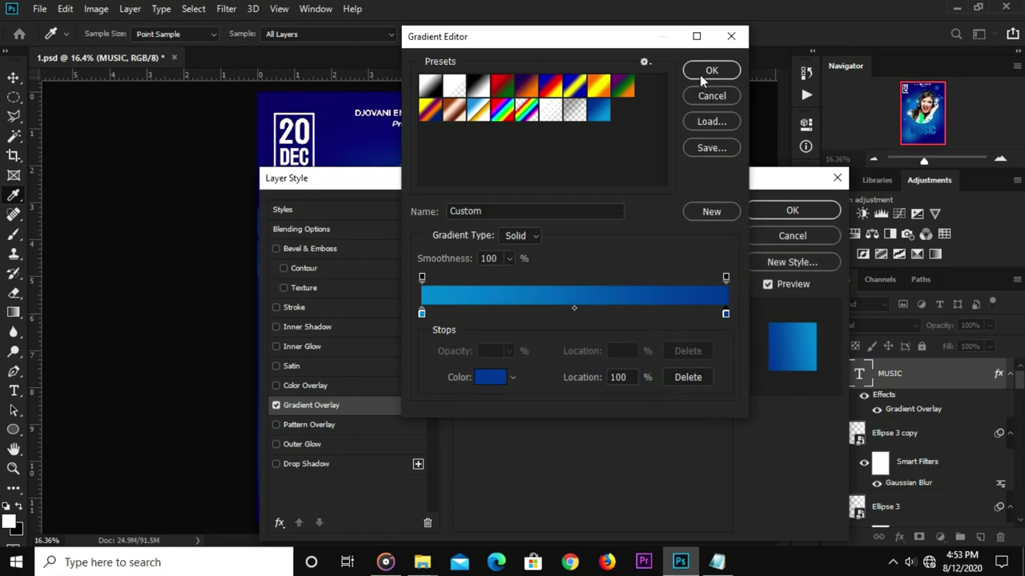
{"action": "left_click", "coordinate": [702, 76]}
Give MUSIC a drop shadow (opacity 65, distance 29, spread 0, size 7) and white stroke.
{"action": "left_click_drag", "start_coordinate": [664, 189], "coordinate": [678, 130]}
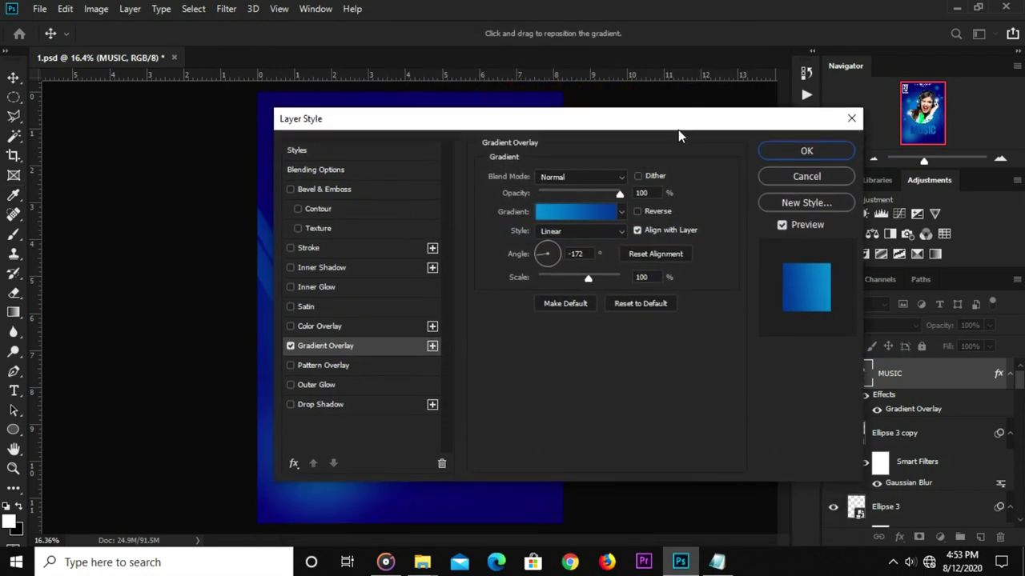
{"action": "left_click", "coordinate": [325, 405]}
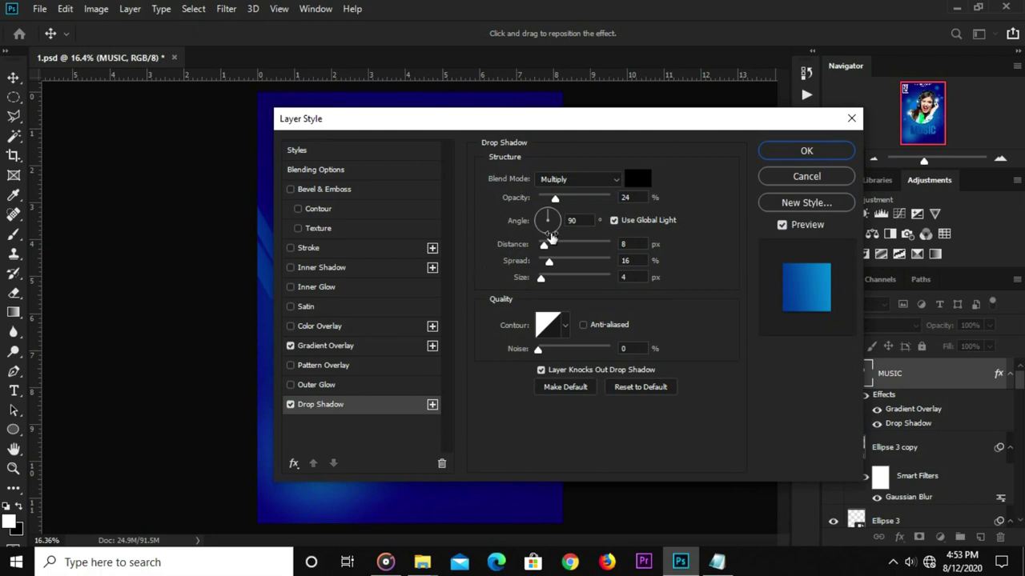
{"action": "left_click", "coordinate": [627, 197]}
{"action": "left_click_drag", "start_coordinate": [627, 197], "coordinate": [607, 199]}
{"action": "type", "text": "65"}
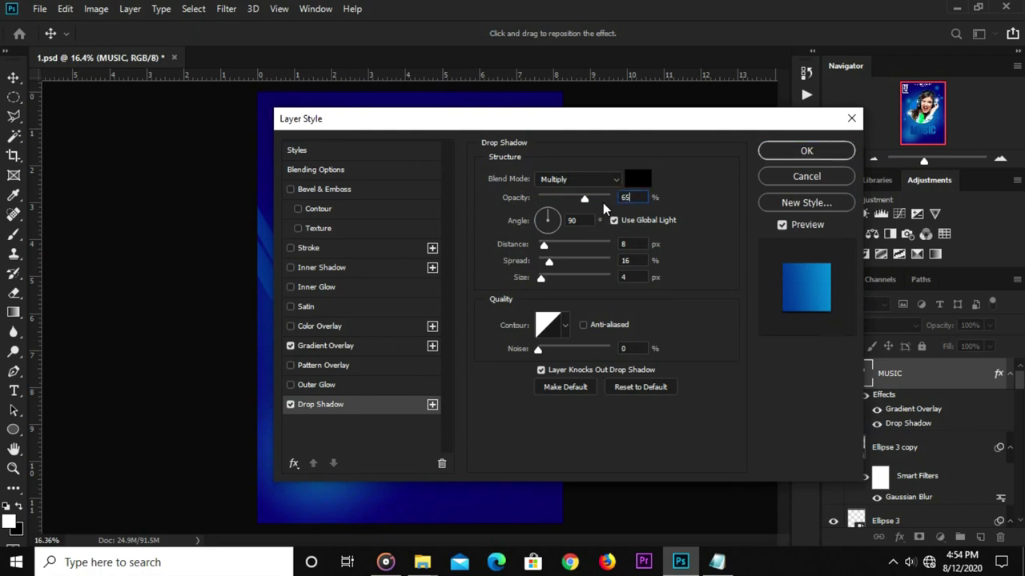
{"action": "key", "text": "Tab"}
{"action": "key", "text": "Tab"}
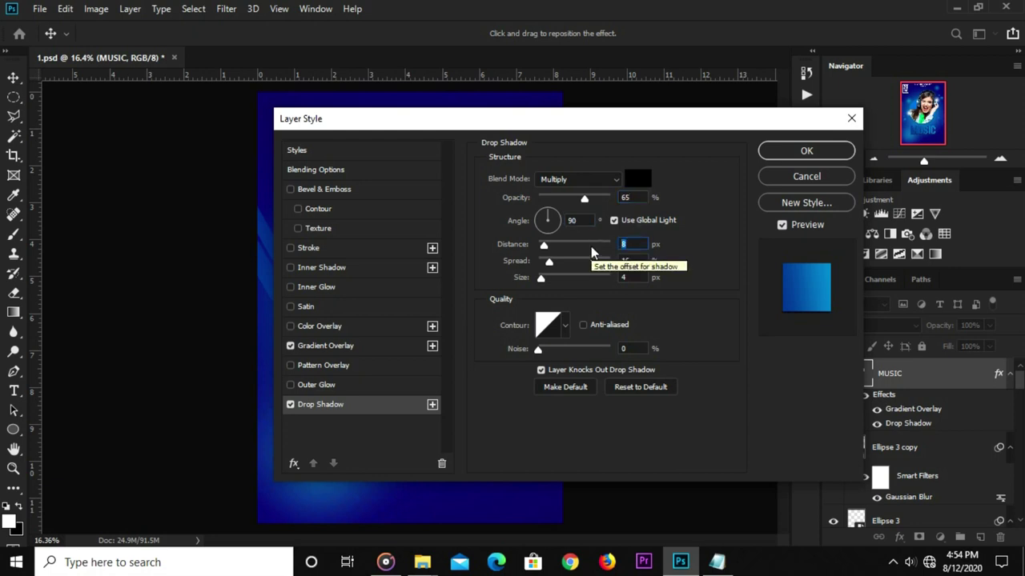
{"action": "type", "text": "29"}
{"action": "key", "text": "Tab"}
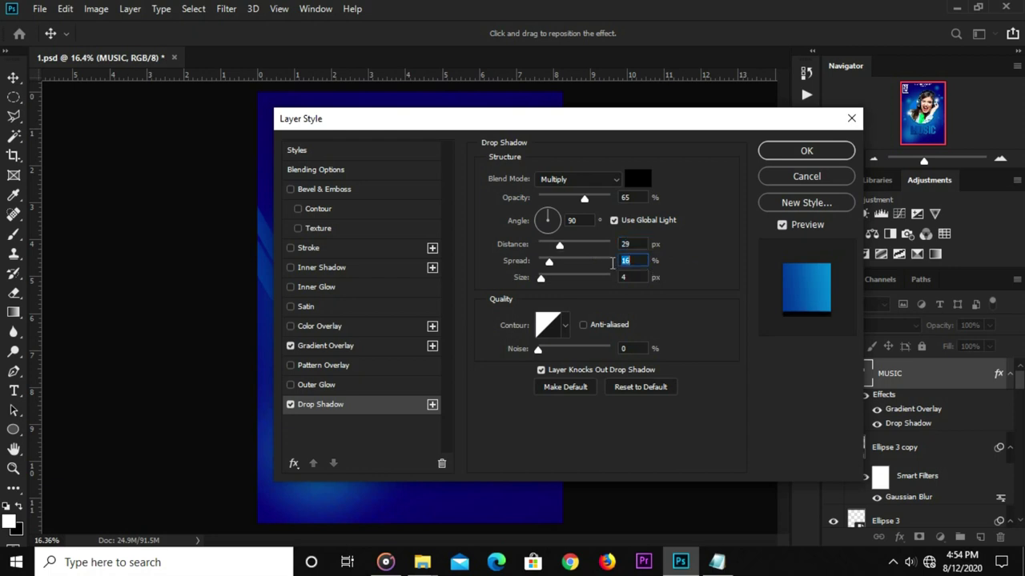
{"action": "type", "text": "0"}
{"action": "key", "text": "Tab"}
{"action": "type", "text": "7"}
{"action": "left_click", "coordinate": [357, 249]}
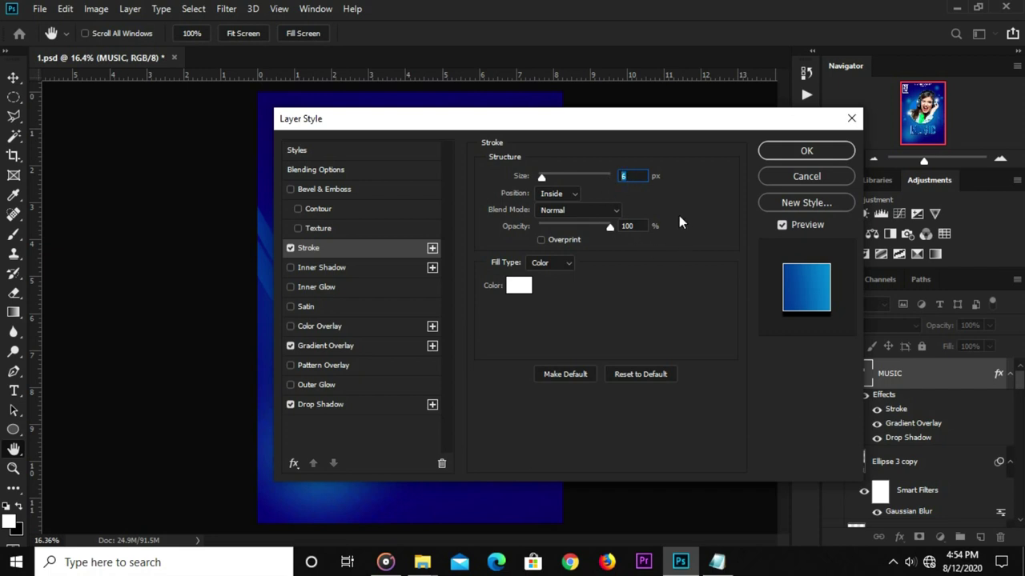
{"action": "left_click", "coordinate": [775, 155]}
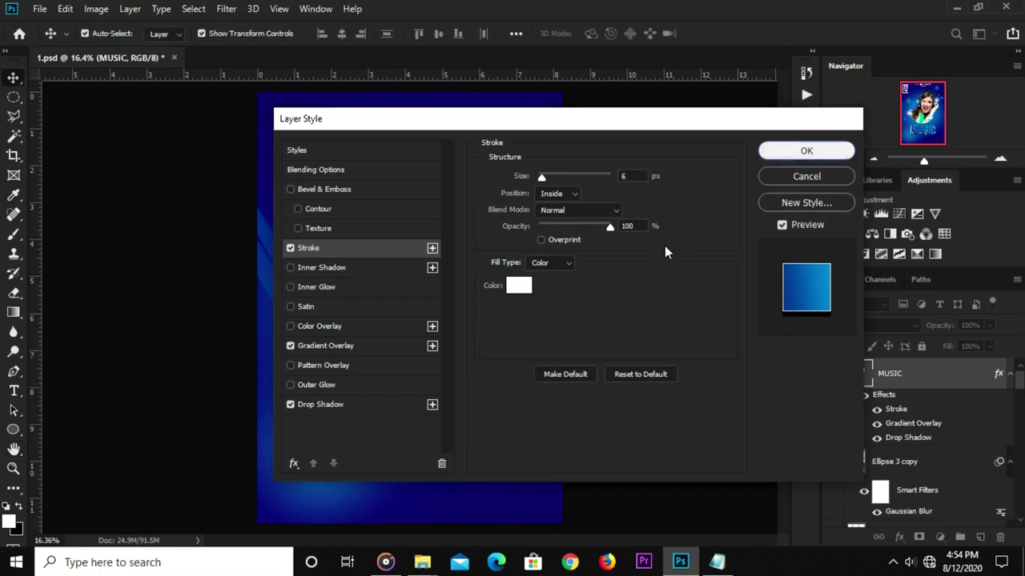
Nudge the MUSIC title slightly to the left.
{"action": "left_click", "coordinate": [406, 416]}
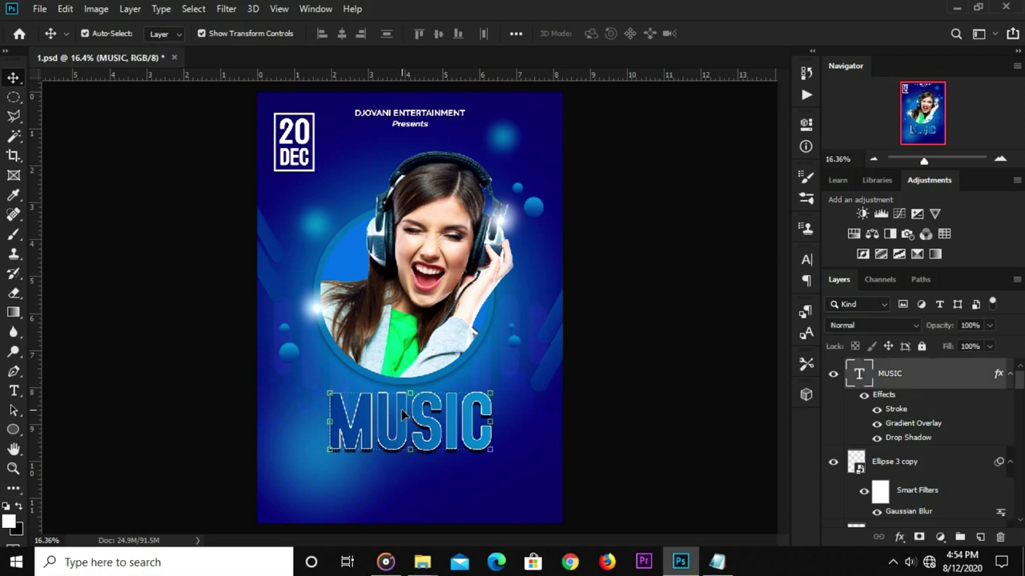
{"action": "left_click_drag", "start_coordinate": [401, 424], "coordinate": [391, 424]}
{"action": "left_click", "coordinate": [639, 395]}
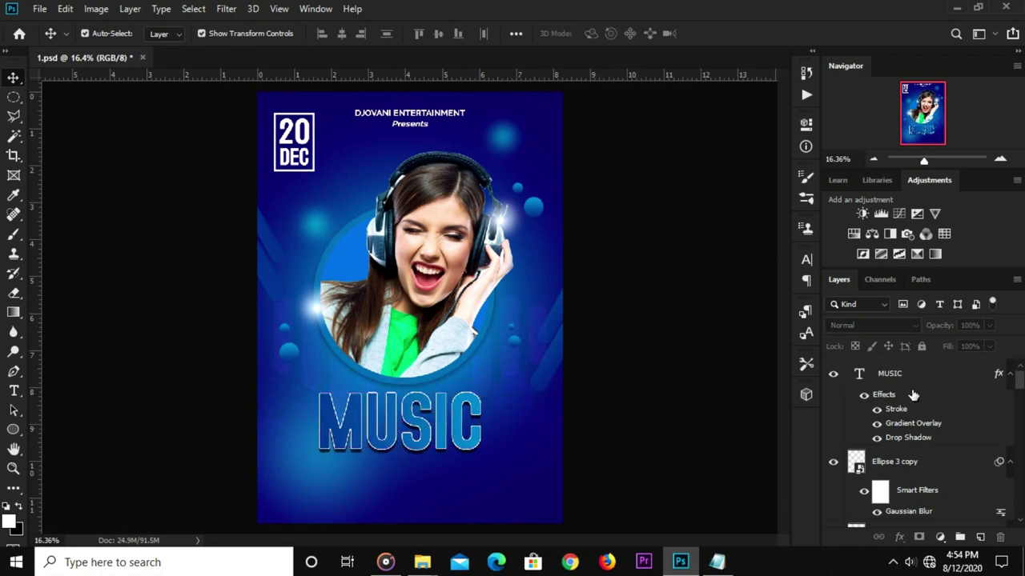
{"action": "left_click", "coordinate": [923, 386]}
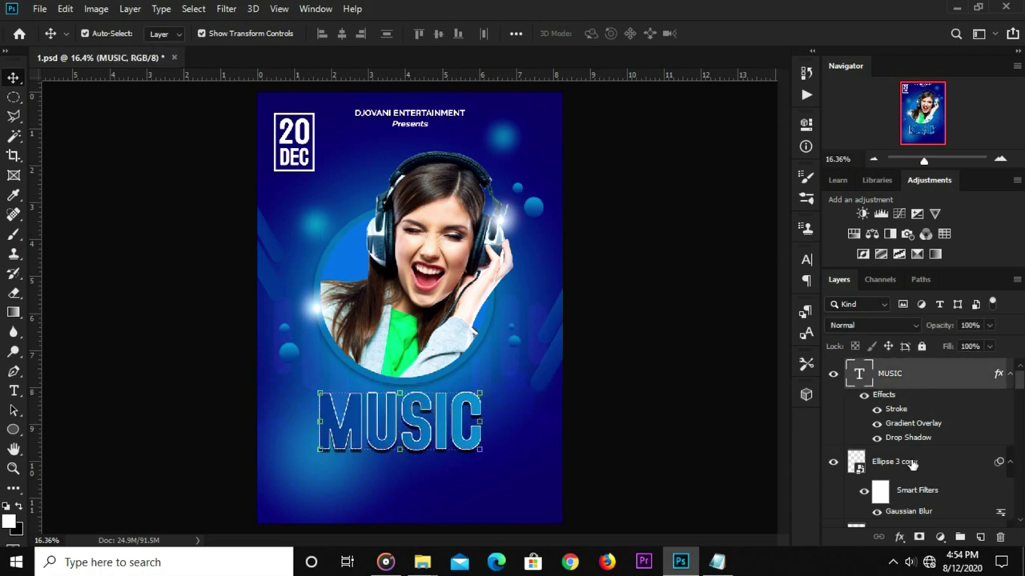
Add a darkening Curves adjustment layer and place it below the MUSIC layer.
{"action": "left_click", "coordinate": [939, 538]}
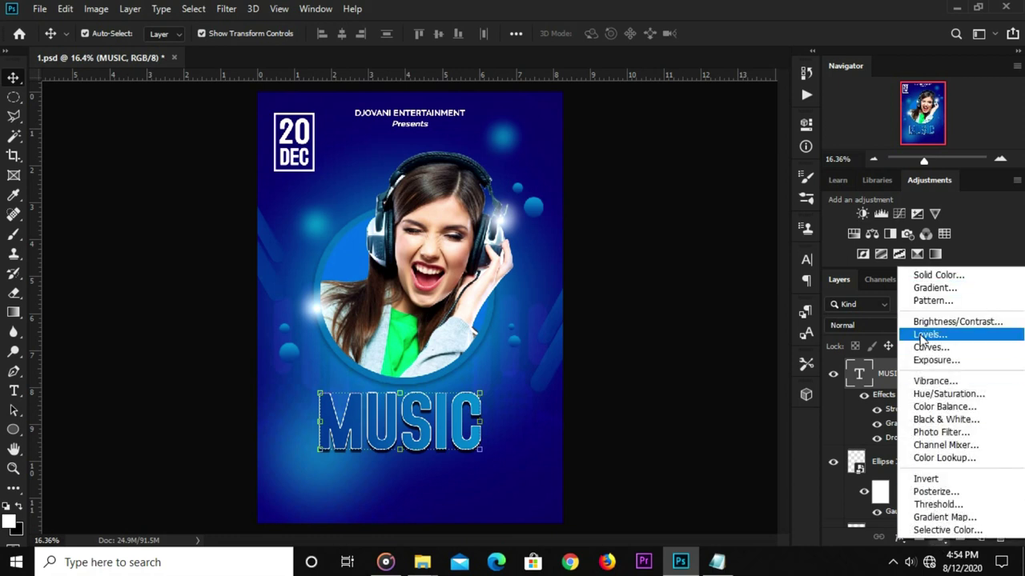
{"action": "left_click", "coordinate": [926, 347]}
{"action": "mouse_move", "coordinate": [661, 304]}
{"action": "left_mouse_down"}
{"action": "mouse_move", "coordinate": [686, 305]}
{"action": "mouse_move", "coordinate": [671, 313]}
{"action": "left_mouse_up"}
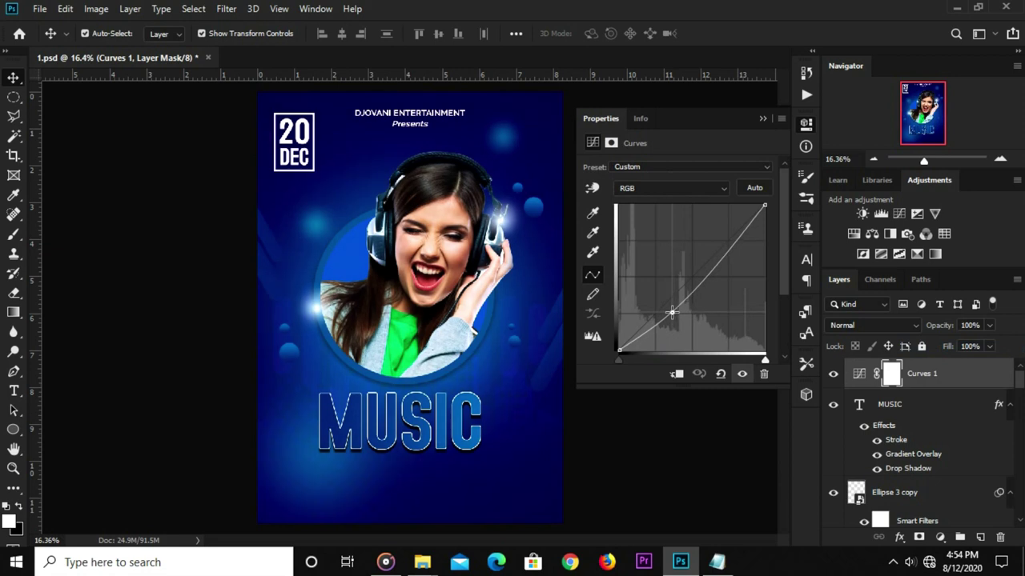
{"action": "left_click", "coordinate": [761, 122]}
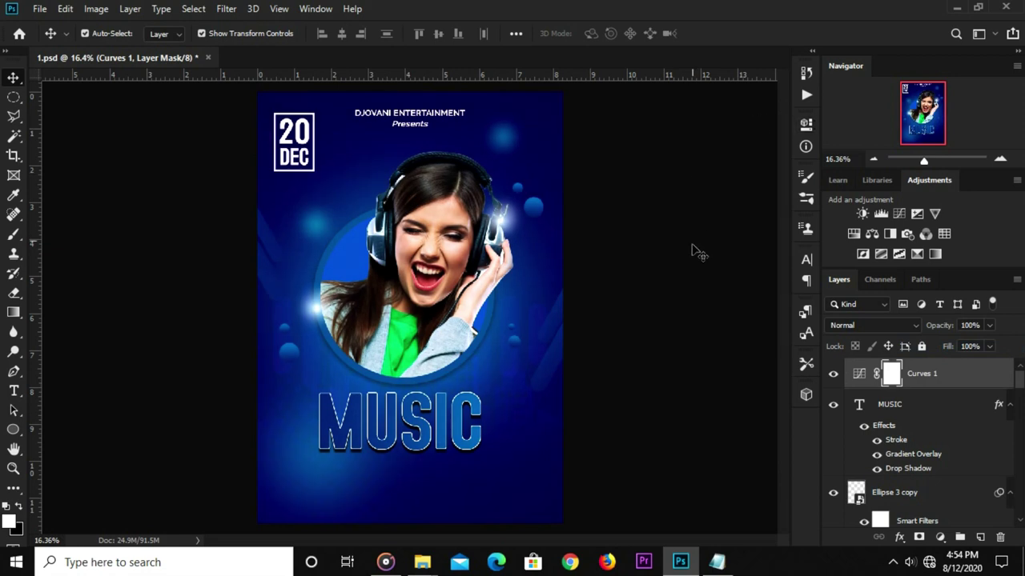
{"action": "left_click", "coordinate": [731, 294]}
{"action": "left_click_drag", "start_coordinate": [921, 379], "coordinate": [921, 452]}
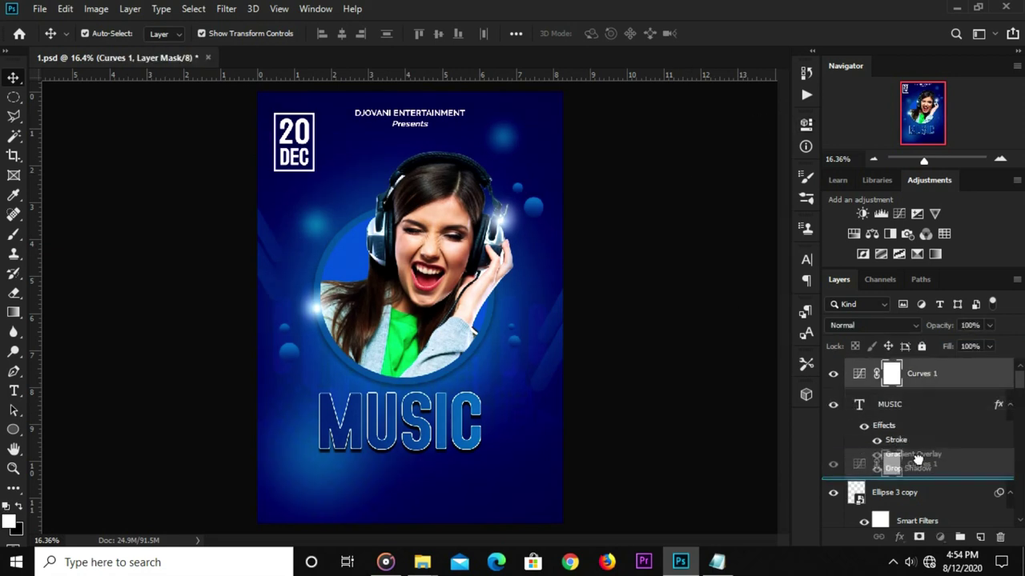
{"action": "left_click", "coordinate": [668, 349]}
{"action": "left_click", "coordinate": [442, 437]}
{"action": "left_click", "coordinate": [668, 405]}
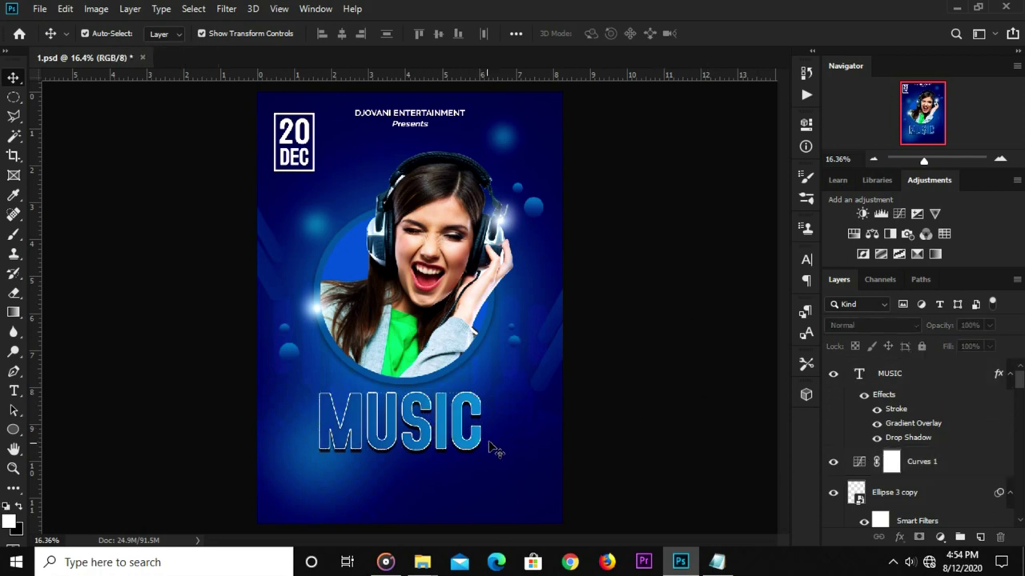
Add a FESTIVAL text layer just below the MUSIC title.
{"action": "left_click", "coordinate": [13, 391]}
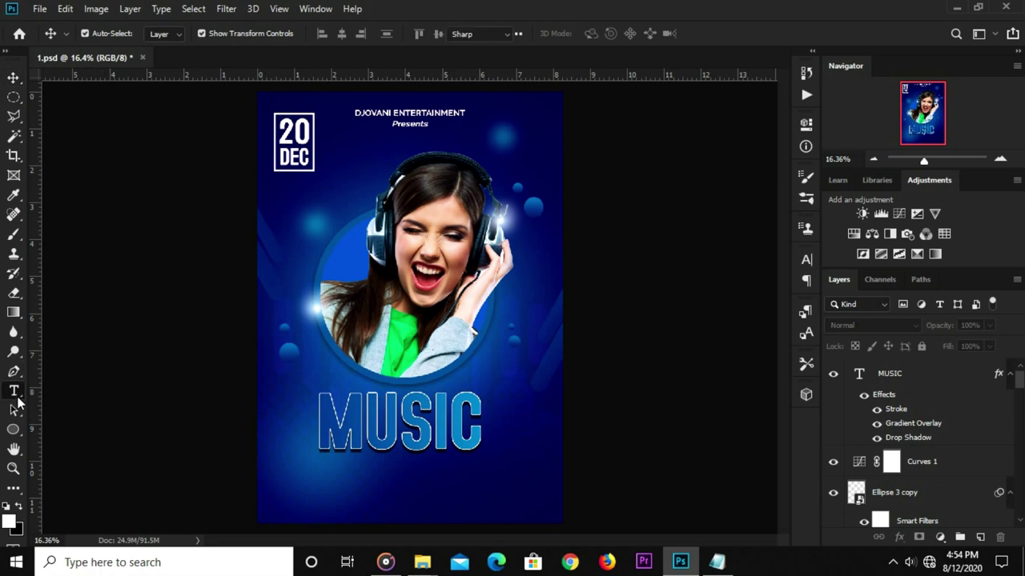
{"action": "left_click", "coordinate": [369, 481]}
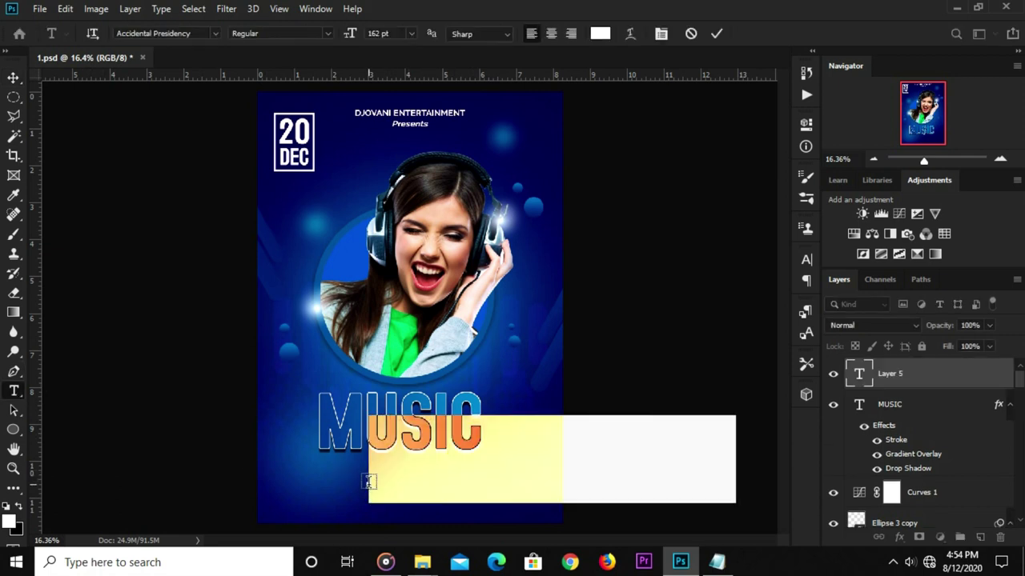
{"action": "type", "text": "FES"}
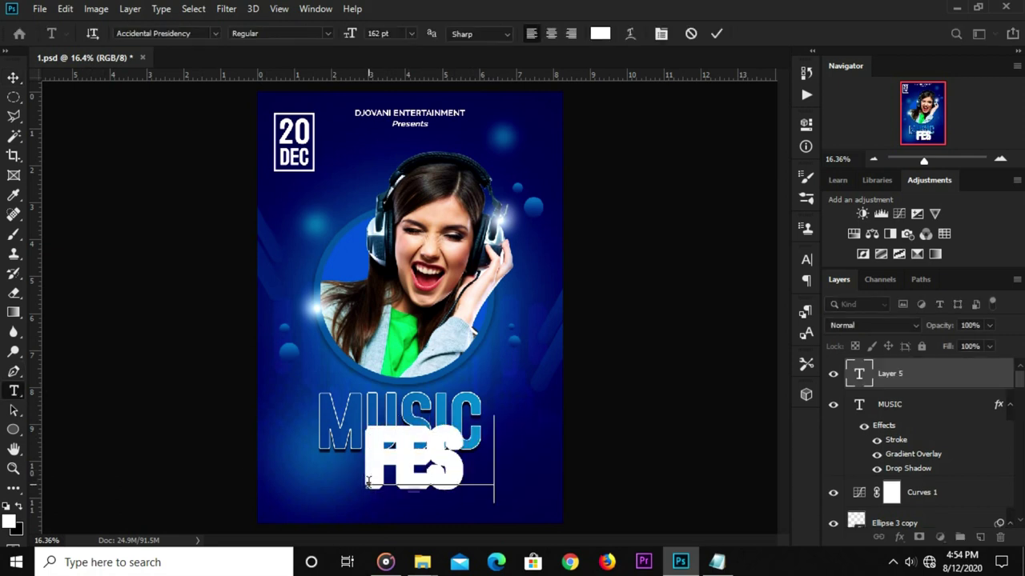
{"action": "type", "text": "TIVAL"}
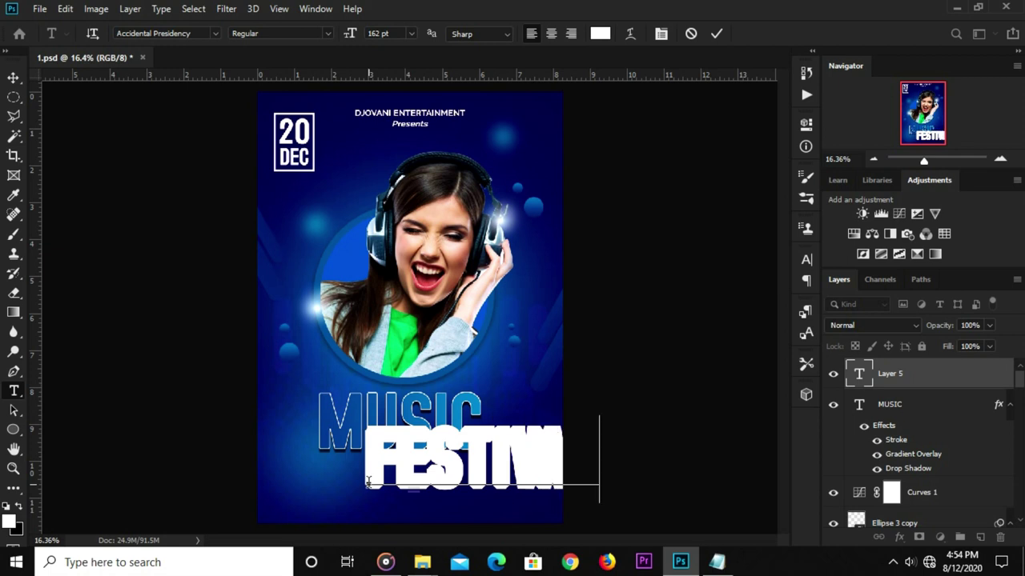
{"action": "left_click", "coordinate": [717, 34]}
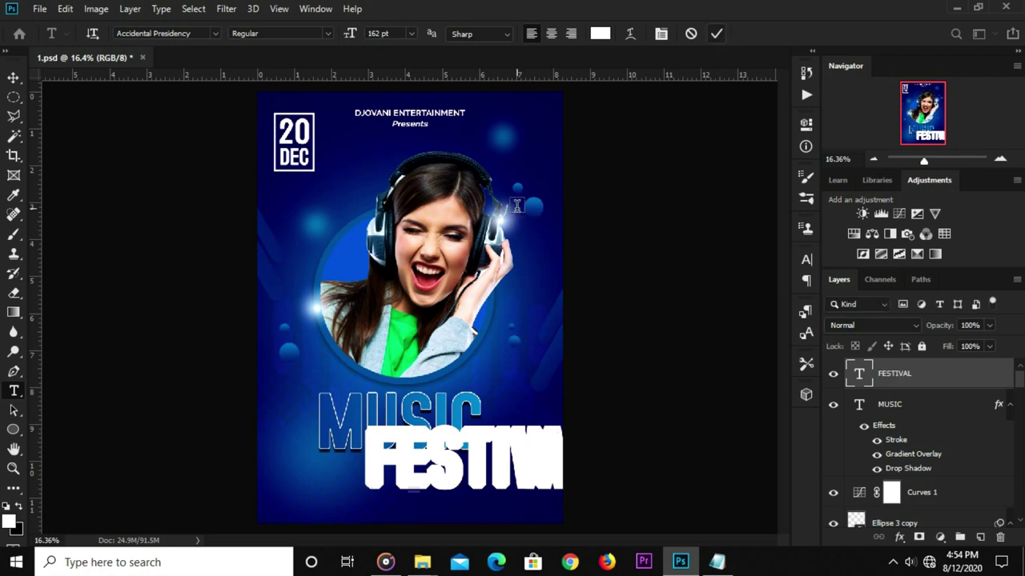
Set the FESTIVAL text in Raleway Black.
{"action": "key", "text": "v"}
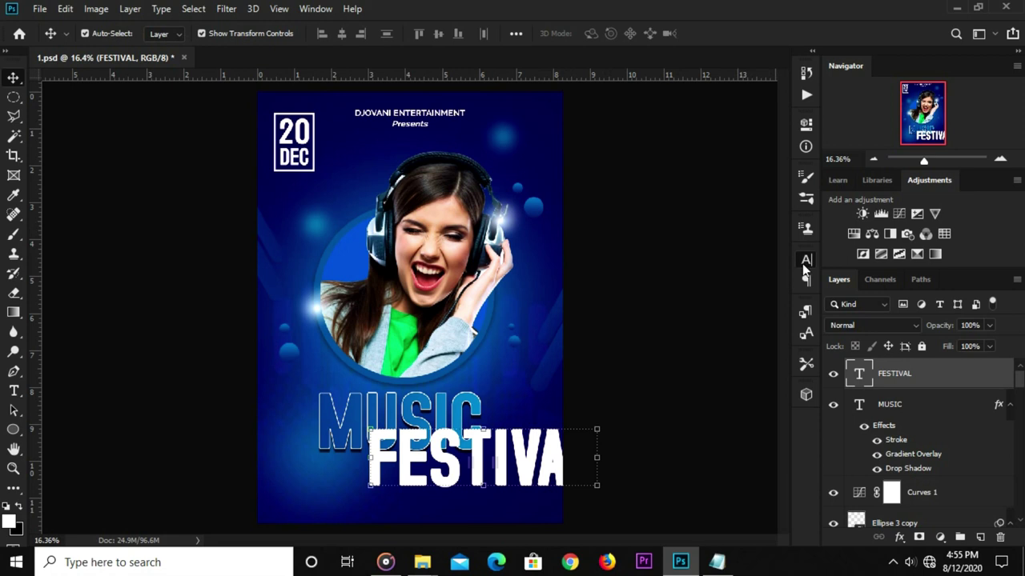
{"action": "left_click", "coordinate": [806, 260]}
{"action": "left_click", "coordinate": [716, 281]}
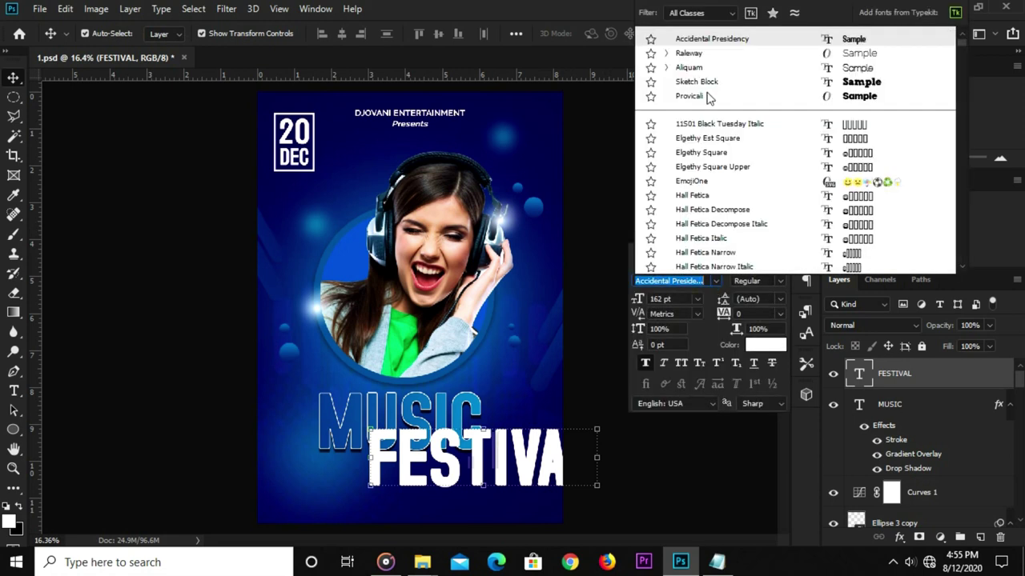
{"action": "left_click", "coordinate": [693, 56]}
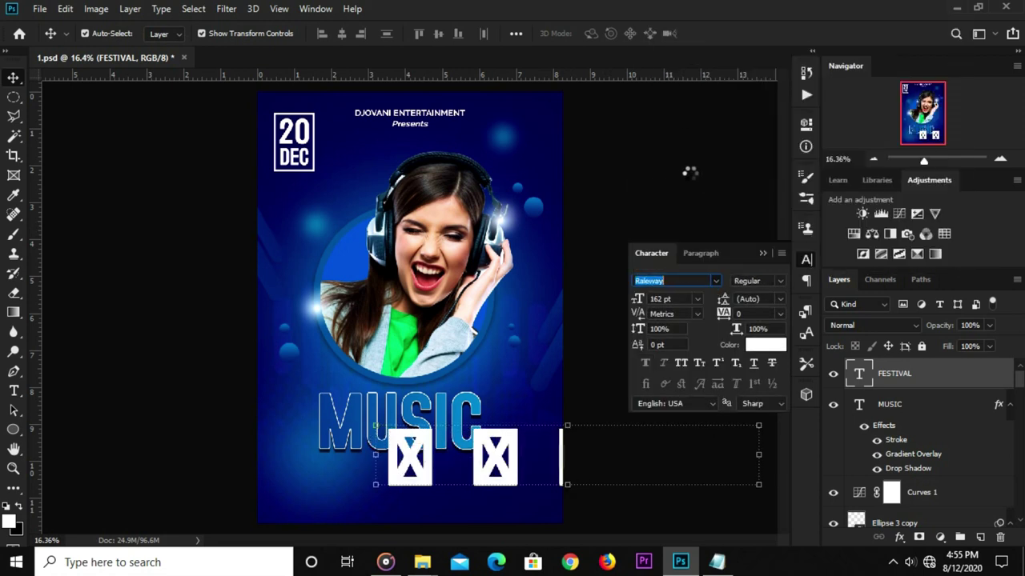
{"action": "left_click", "coordinate": [778, 281]}
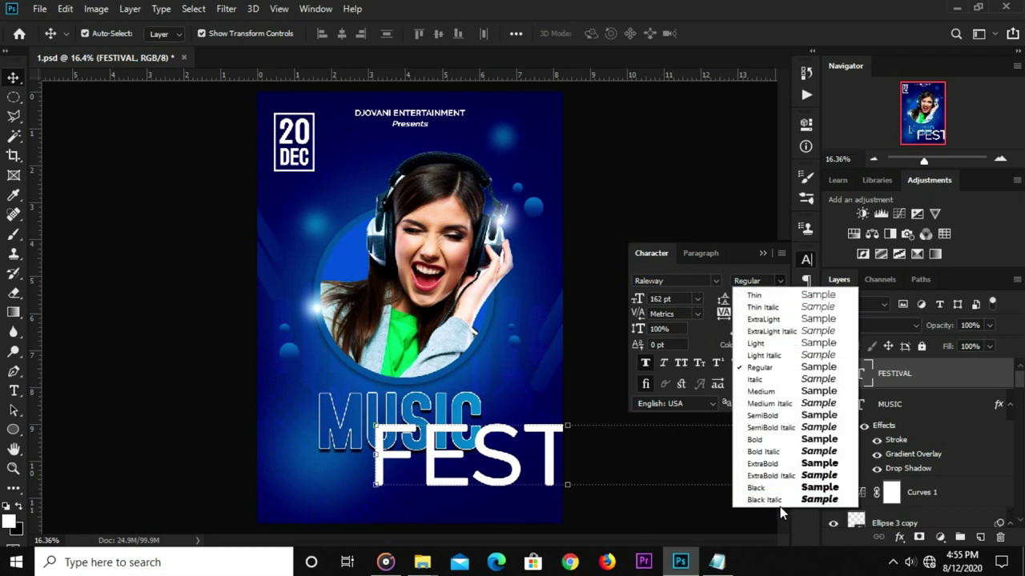
{"action": "left_click", "coordinate": [758, 488]}
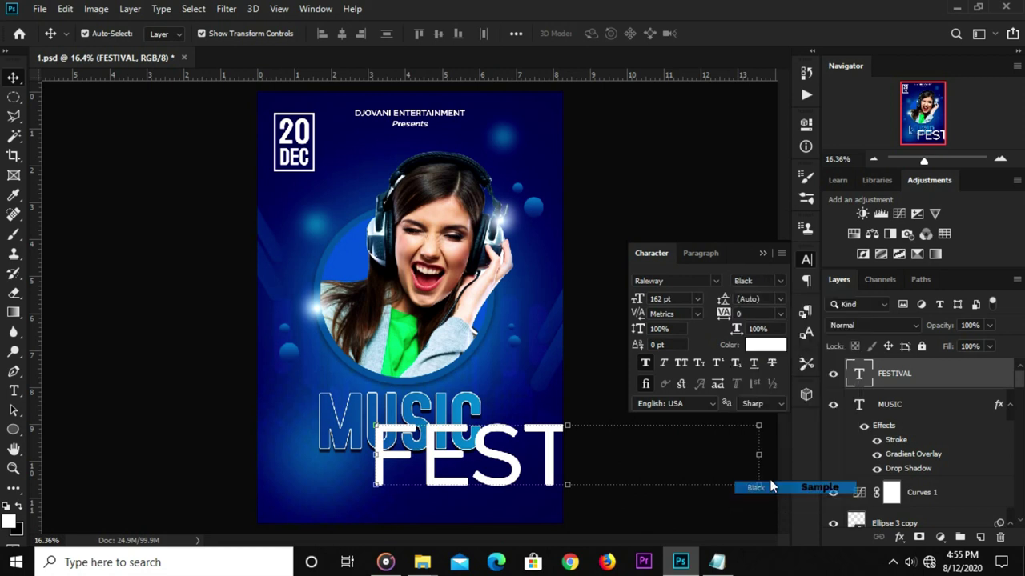
{"action": "left_click", "coordinate": [764, 254]}
Move FESTIVAL beneath MUSIC and scale it down to about 33%.
{"action": "left_click_drag", "start_coordinate": [508, 465], "coordinate": [458, 479]}
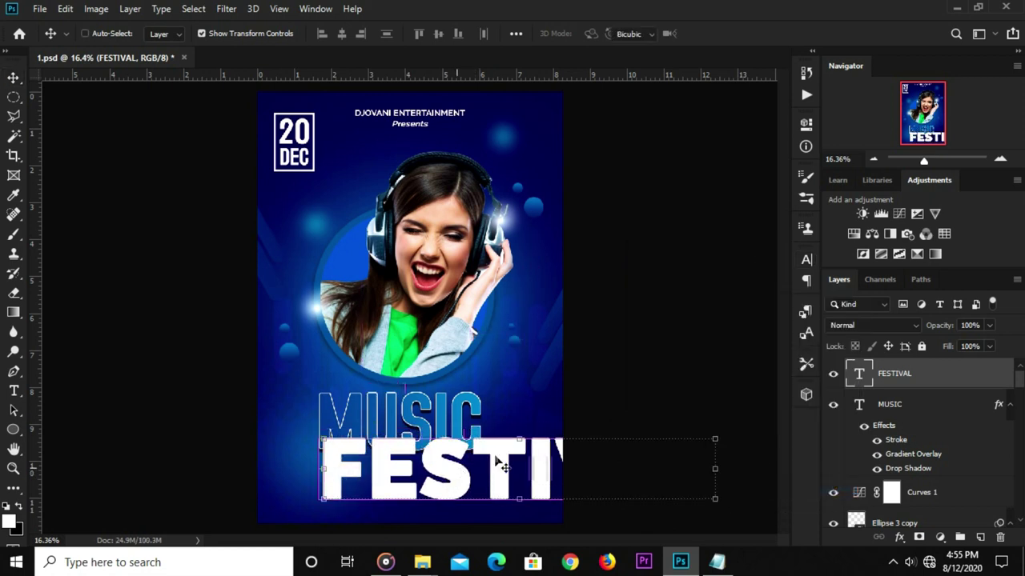
{"action": "key", "text": "ctrl+t"}
{"action": "mouse_move", "coordinate": [519, 439]}
{"action": "left_mouse_down"}
{"action": "mouse_move", "coordinate": [513, 487]}
{"action": "mouse_move", "coordinate": [381, 472]}
{"action": "left_mouse_up"}
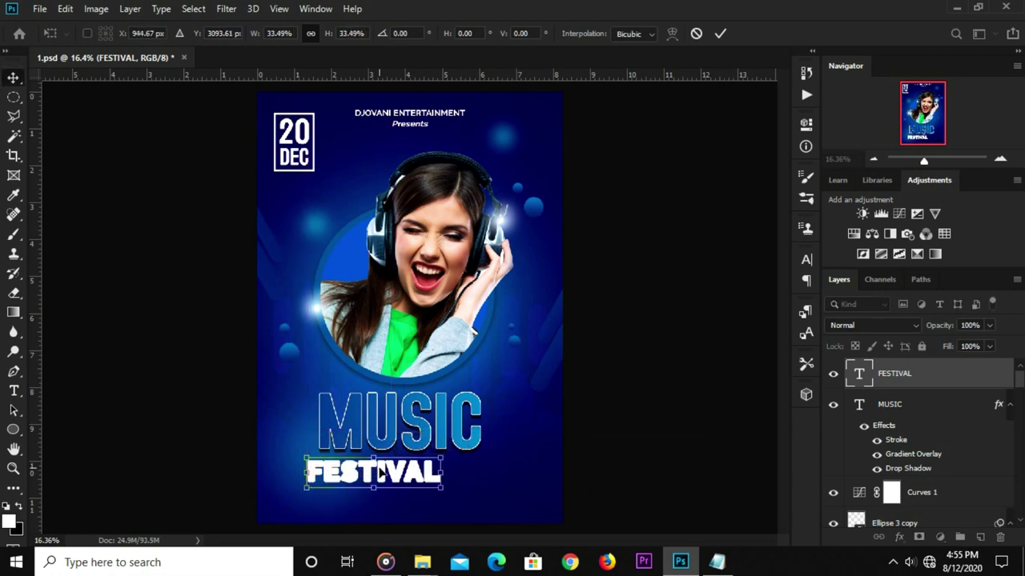
{"action": "key", "text": "Return"}
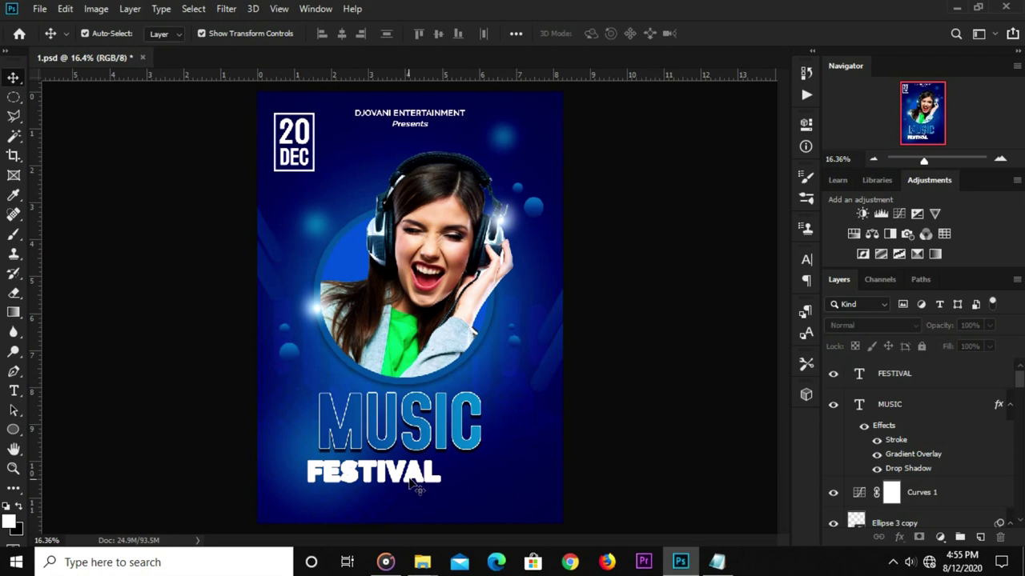
Try faux bold on the FESTIVAL text, then remove it again.
{"action": "scroll", "coordinate": [418, 485], "scroll_direction": "up", "scroll_amount": 1}
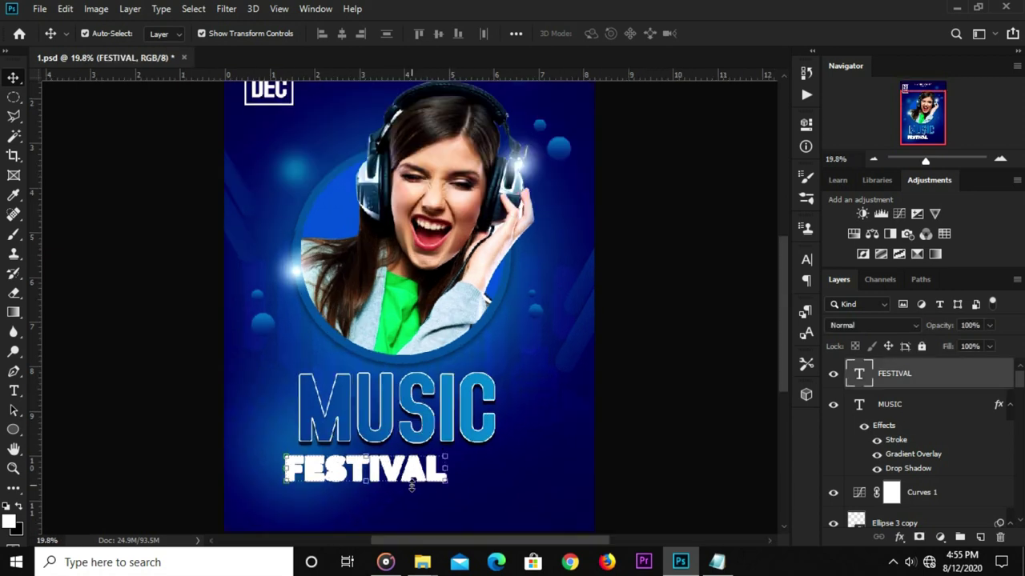
{"action": "left_click", "coordinate": [806, 260]}
{"action": "left_click", "coordinate": [643, 364]}
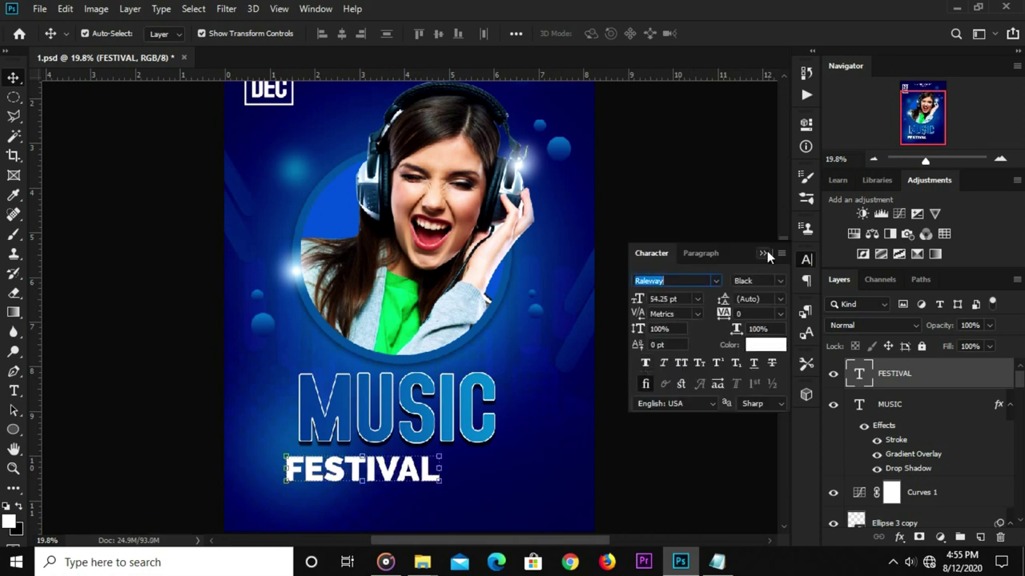
{"action": "key", "text": "Return"}
{"action": "left_click", "coordinate": [508, 446]}
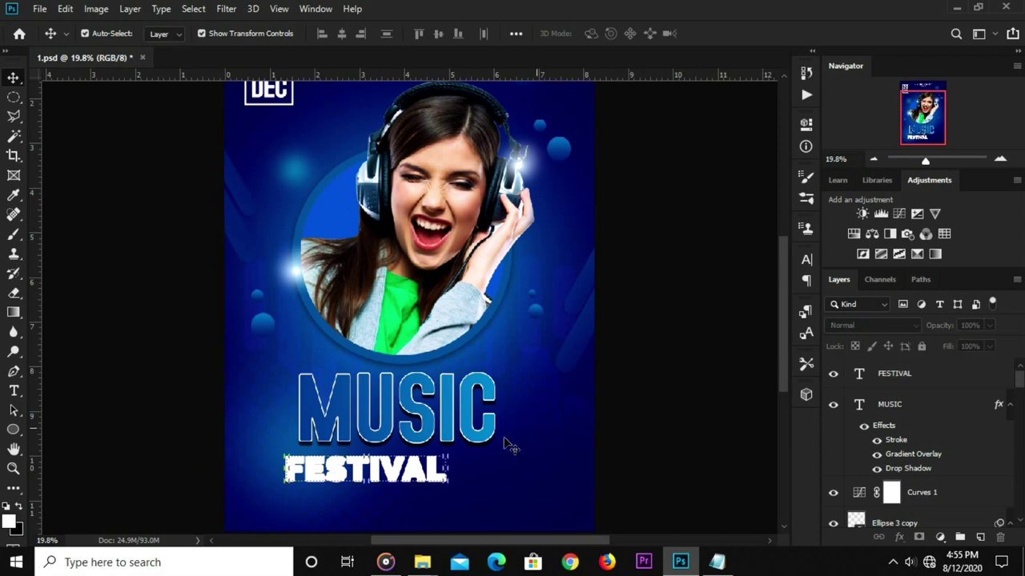
{"action": "left_click", "coordinate": [410, 468]}
{"action": "left_click", "coordinate": [806, 259]}
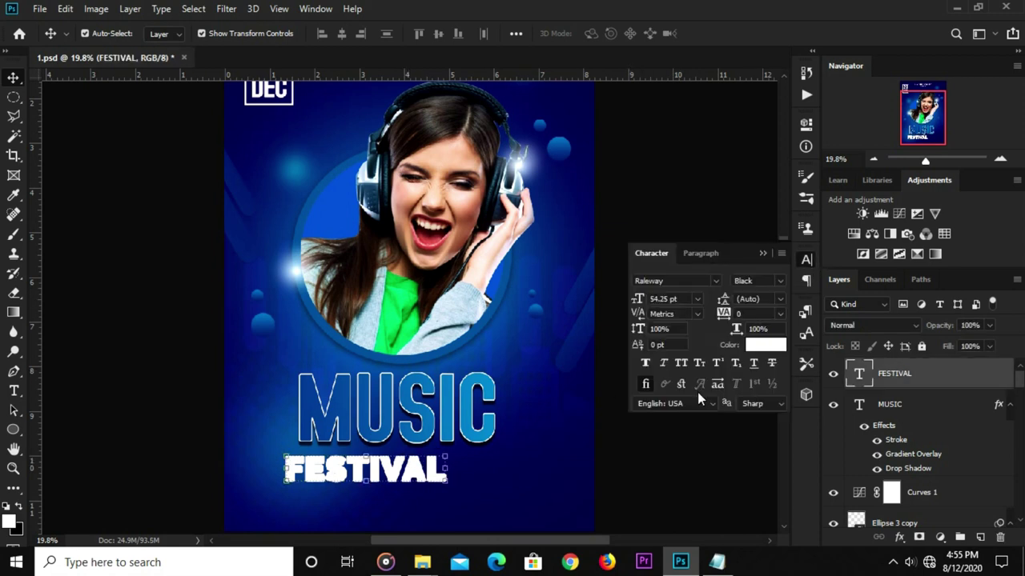
{"action": "left_click", "coordinate": [647, 365]}
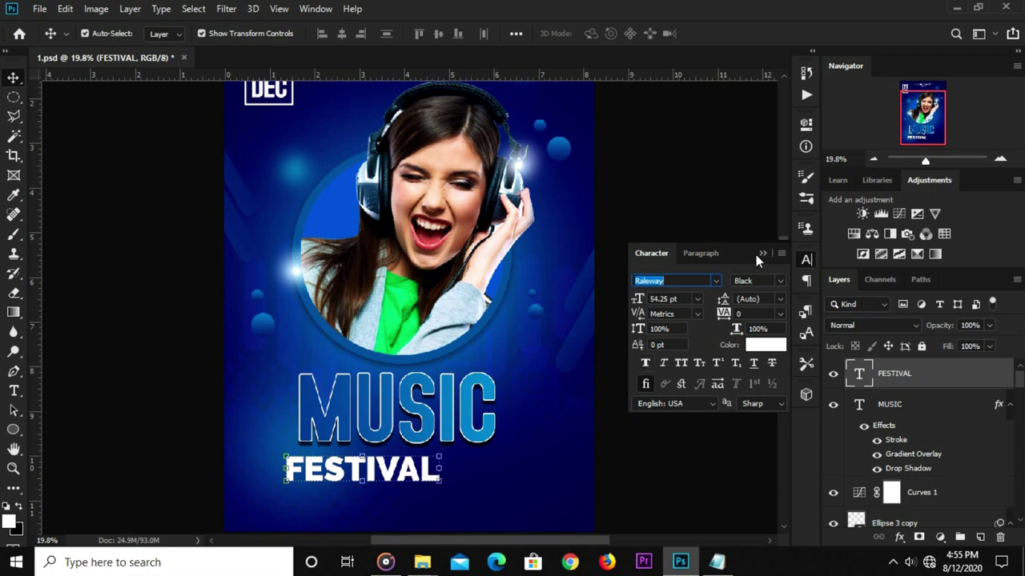
{"action": "left_click", "coordinate": [759, 253]}
{"action": "left_click", "coordinate": [626, 336]}
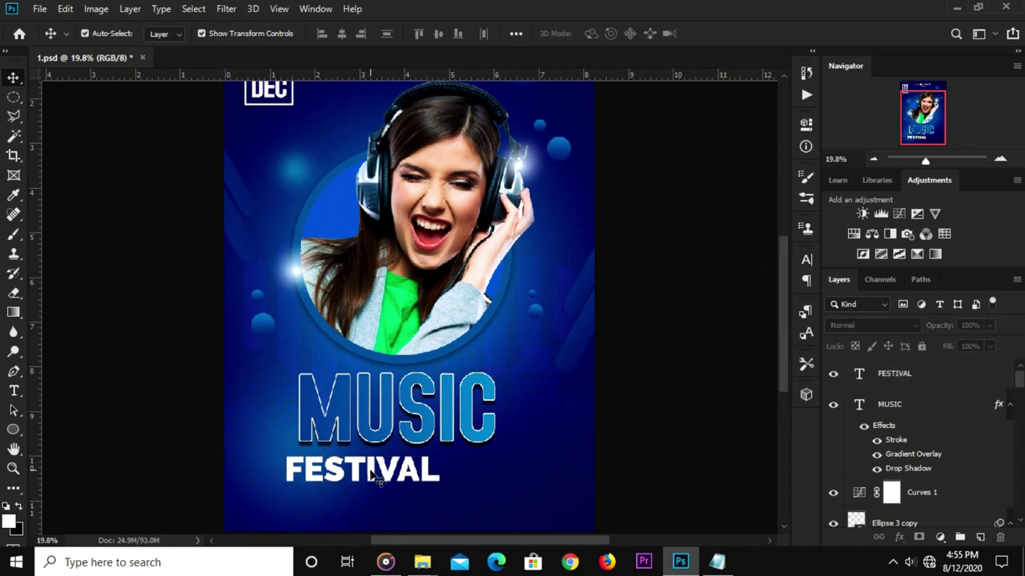
Add guides at MUSIC's bottom and right edges, then scale FESTIVAL about 128% to fit them.
{"action": "left_click_drag", "start_coordinate": [473, 76], "coordinate": [466, 445]}
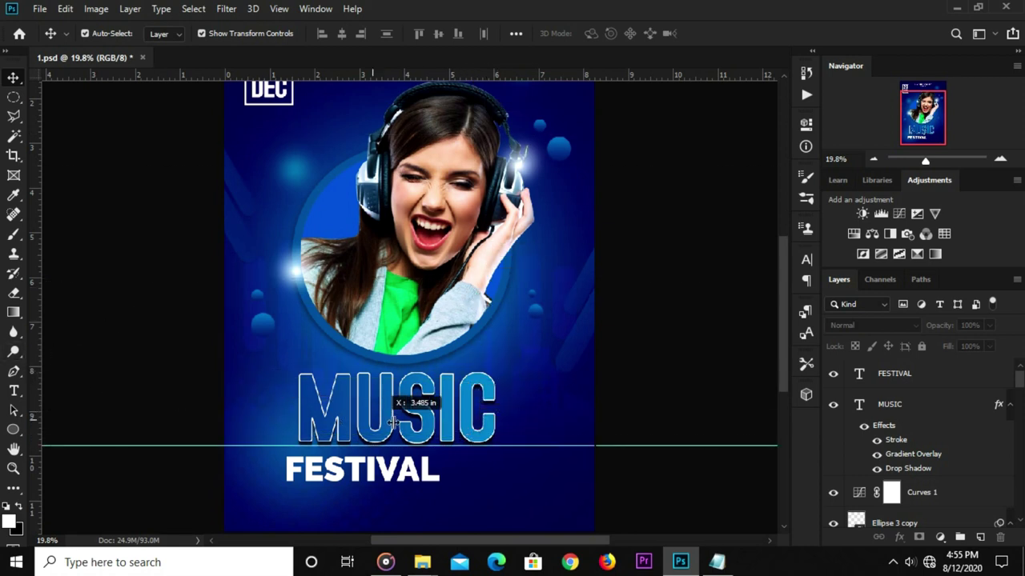
{"action": "left_click_drag", "start_coordinate": [38, 373], "coordinate": [494, 455]}
{"action": "left_click_drag", "start_coordinate": [378, 479], "coordinate": [381, 467]}
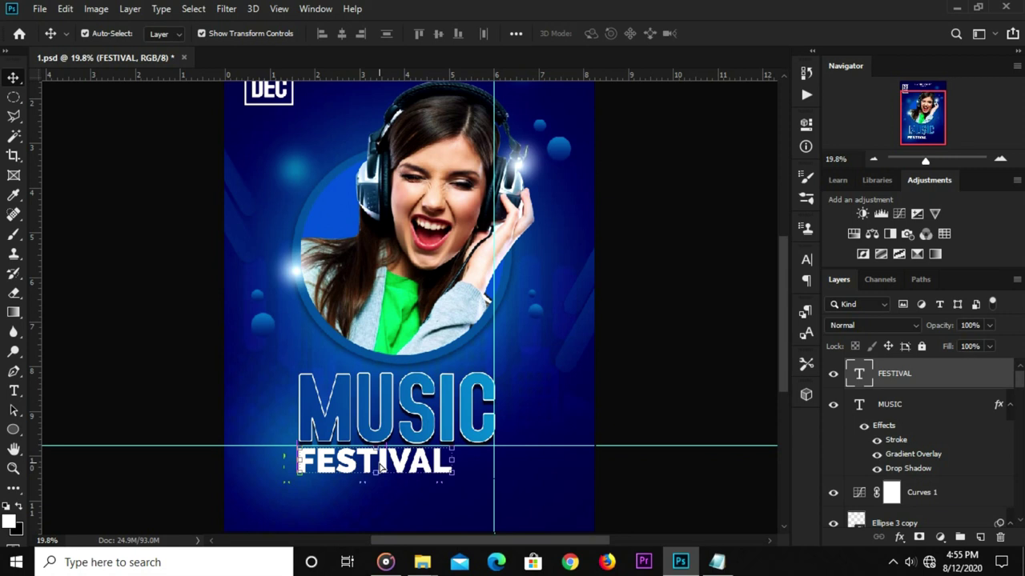
{"action": "key", "text": "ctrl+t"}
{"action": "left_click_drag", "start_coordinate": [467, 486], "coordinate": [487, 496]}
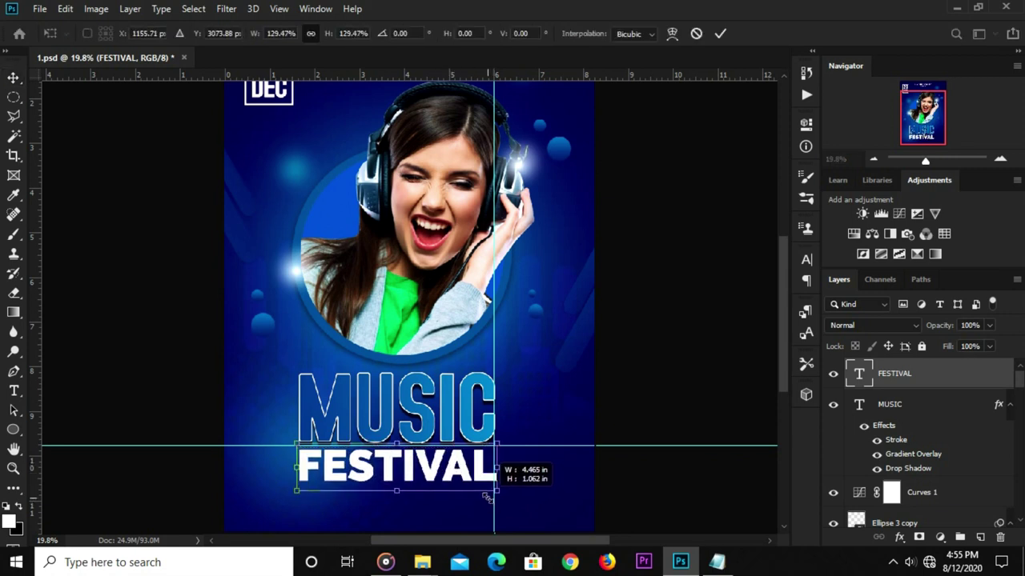
{"action": "left_click_drag", "start_coordinate": [486, 497], "coordinate": [483, 494]}
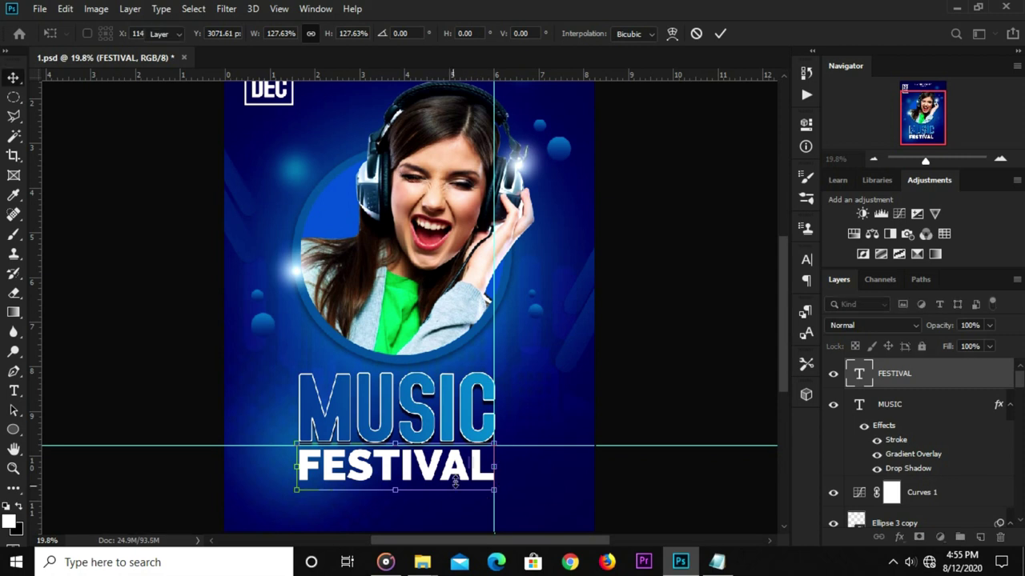
{"action": "key", "text": "Return"}
{"action": "left_click", "coordinate": [633, 305]}
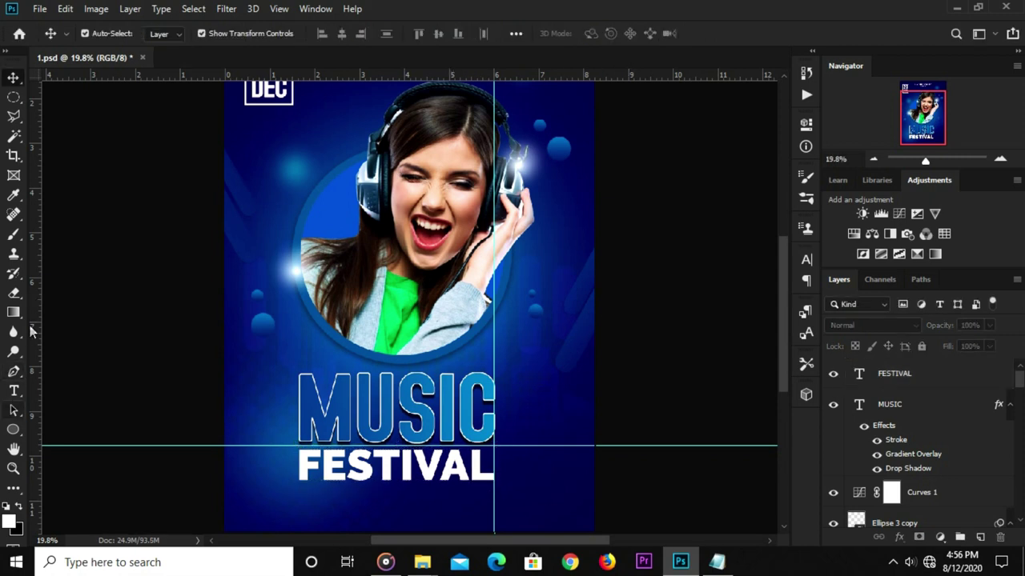
Draw a tall white 165 × 742 px bar right of MUSIC FESTIVAL, using a guide at MUSIC's top.
{"action": "right_click", "coordinate": [13, 430]}
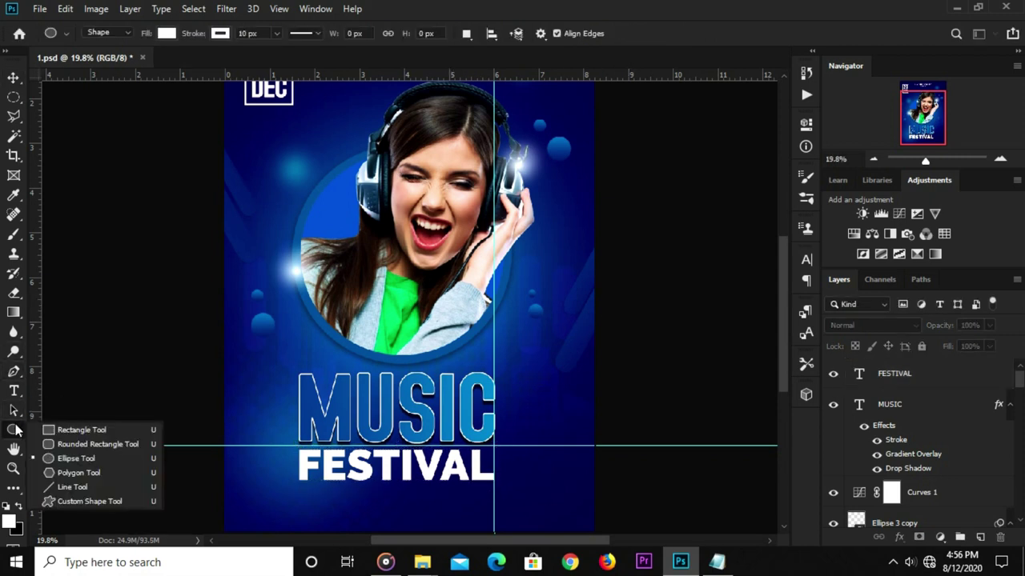
{"action": "left_click", "coordinate": [71, 429]}
{"action": "mouse_move", "coordinate": [526, 74]}
{"action": "left_mouse_down"}
{"action": "mouse_move", "coordinate": [513, 373]}
{"action": "mouse_move", "coordinate": [520, 483]}
{"action": "left_mouse_up"}
{"action": "left_click", "coordinate": [766, 123]}
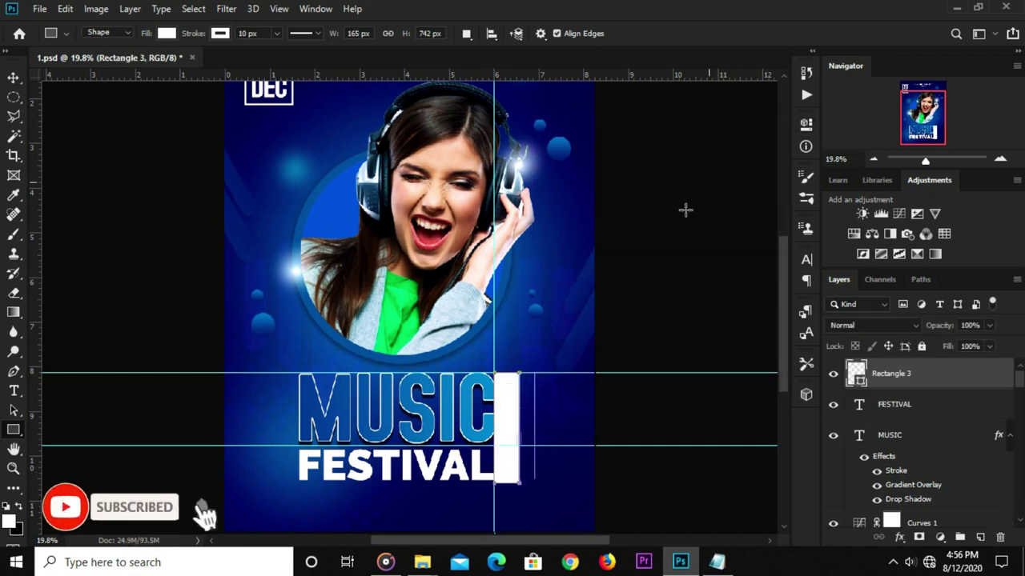
Return to the Move tool and select the DEC date text.
{"action": "key", "text": "v"}
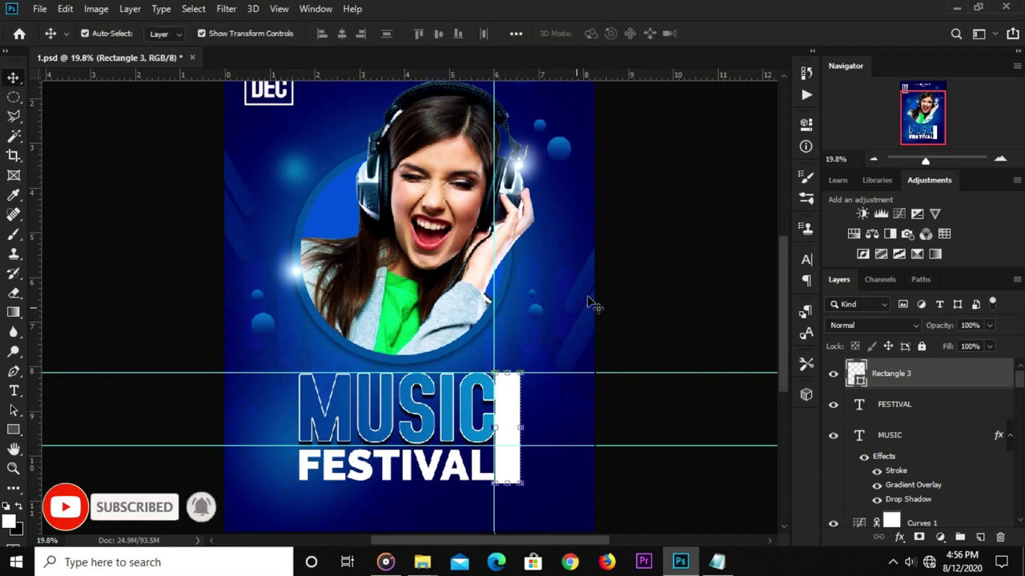
{"action": "left_click", "coordinate": [634, 283]}
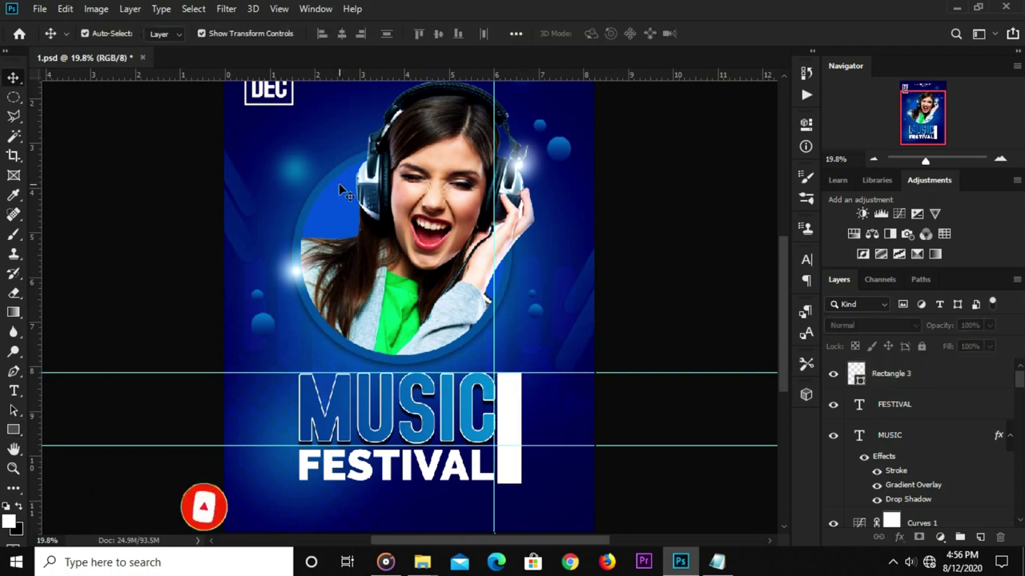
{"action": "scroll", "coordinate": [293, 130], "scroll_direction": "down", "scroll_amount": 1}
{"action": "left_click", "coordinate": [303, 158]}
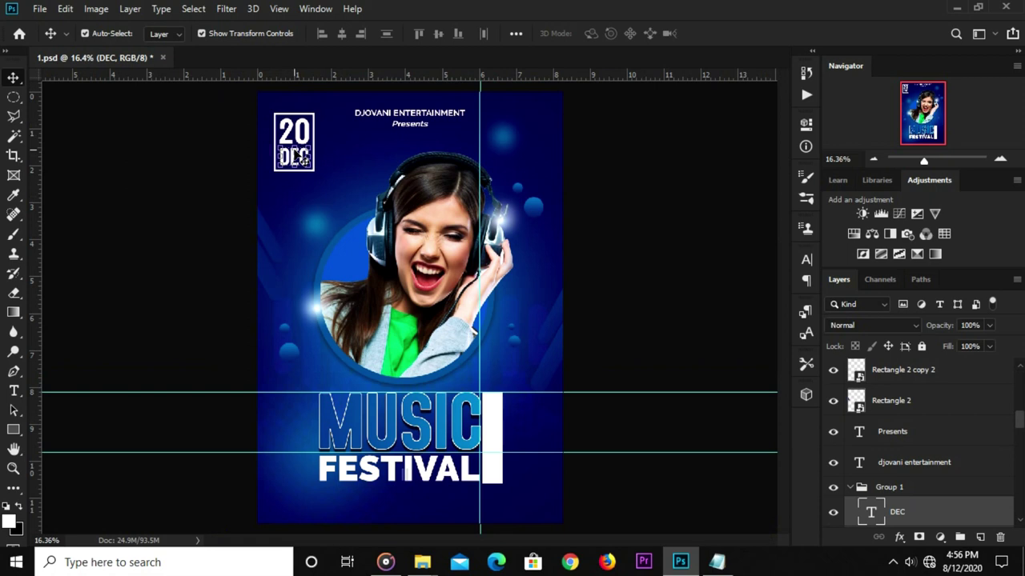
Copy the DEC text beside the white bar and retype it as 2, 0, 2, 0 stacked vertically.
{"action": "left_click_drag", "start_coordinate": [295, 160], "coordinate": [518, 432]}
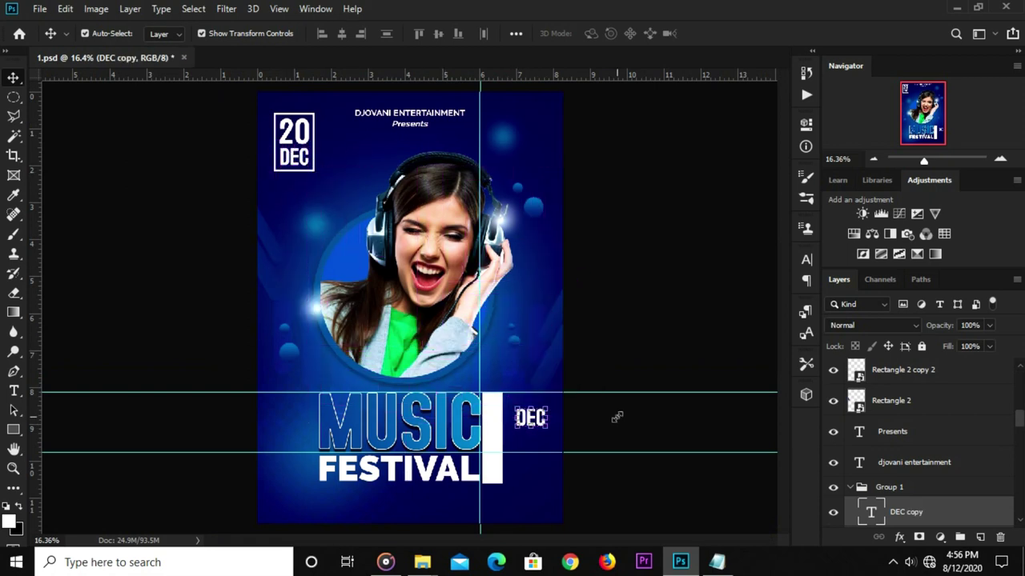
{"action": "left_click", "coordinate": [14, 392]}
{"action": "left_click", "coordinate": [50, 390]}
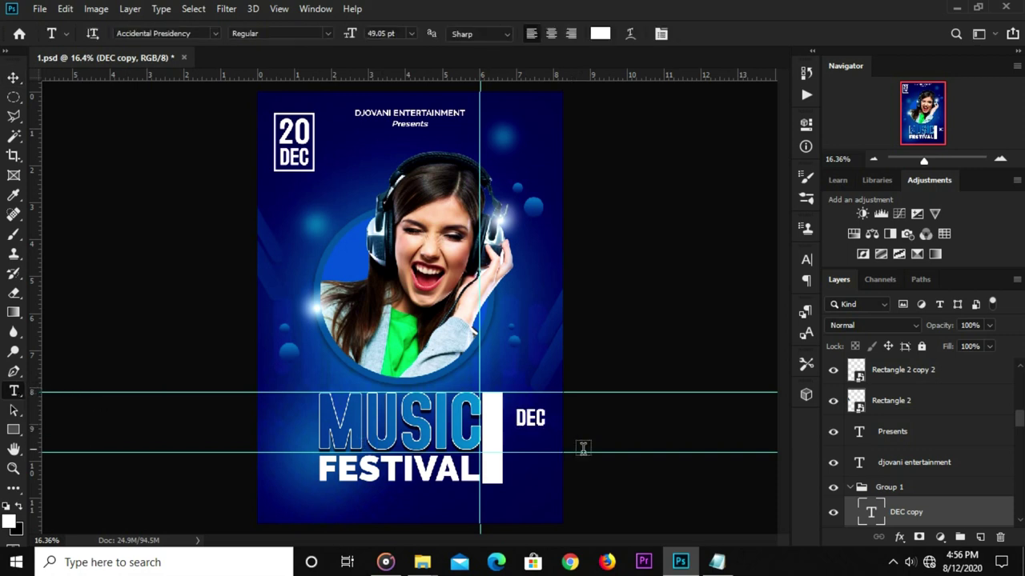
{"action": "double_click", "coordinate": [529, 419]}
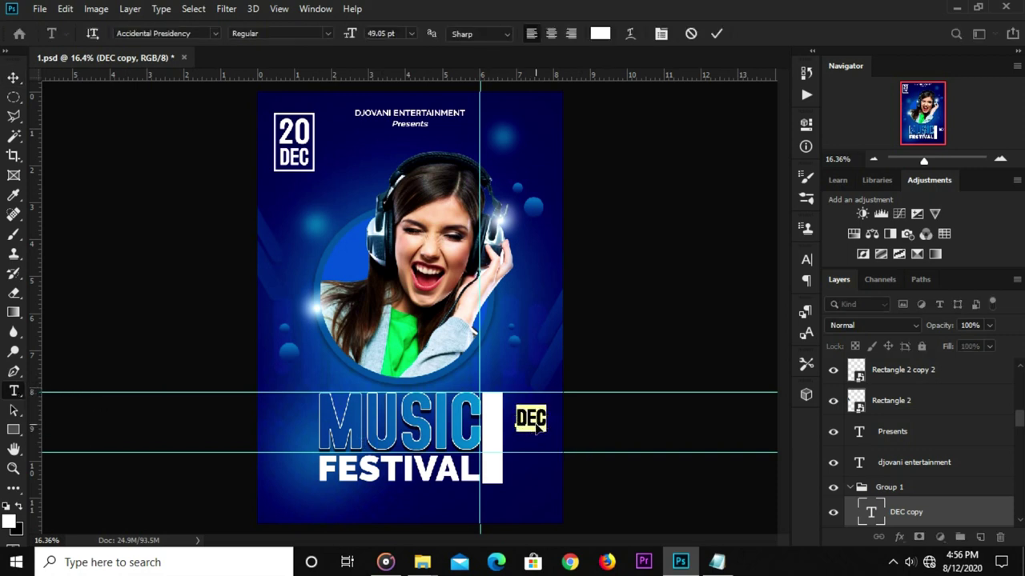
{"action": "type", "text": "2"}
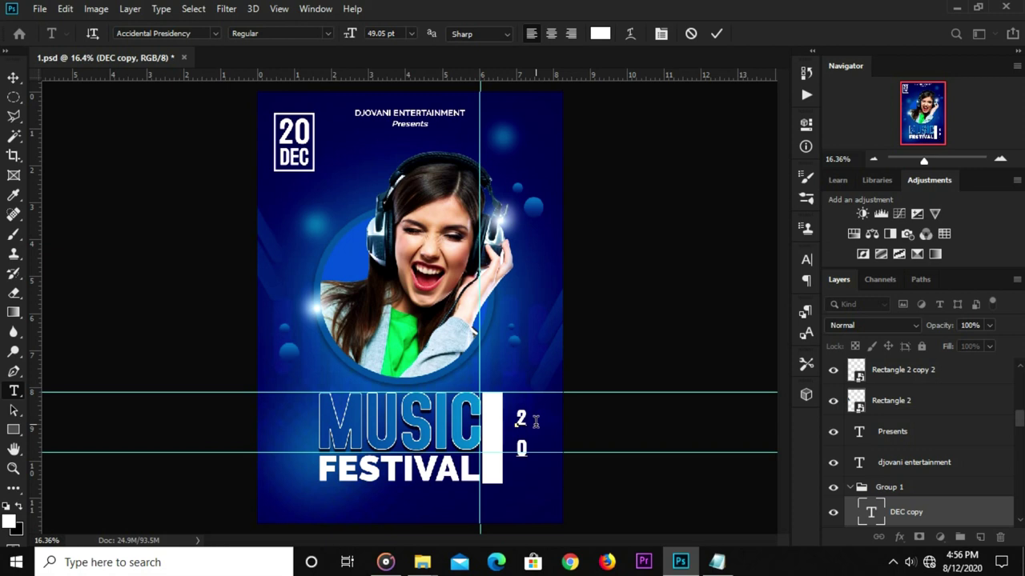
{"action": "left_click", "coordinate": [715, 33]}
{"action": "key", "text": "v"}
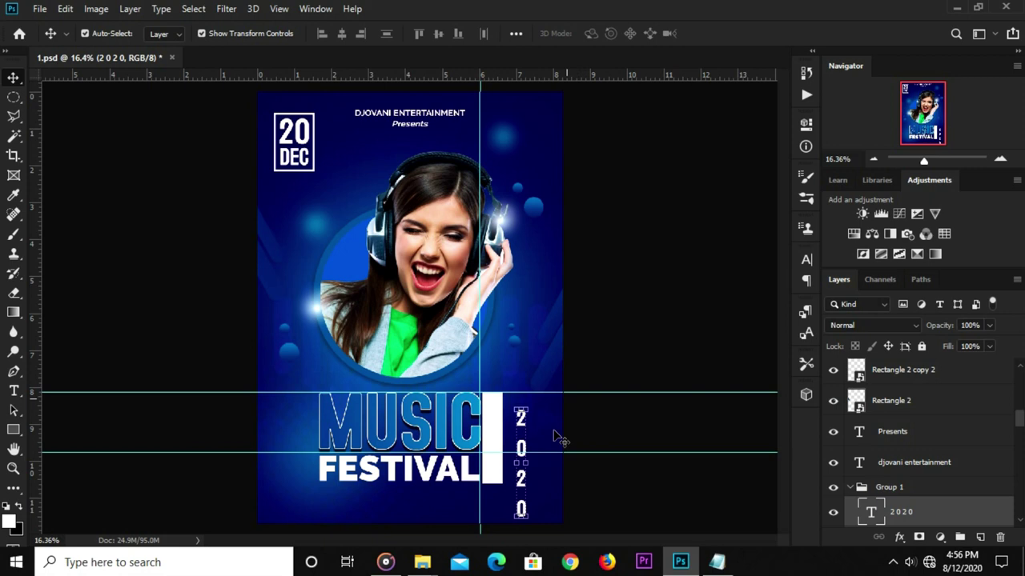
Color the 2020 text dark blue 094395, sampled from the MUSIC title.
{"action": "left_click", "coordinate": [802, 262]}
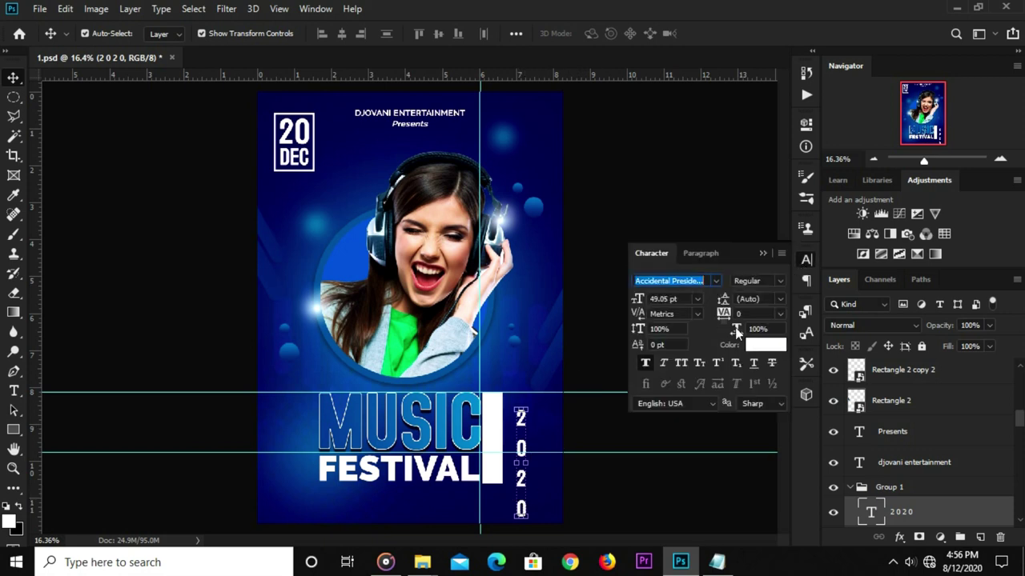
{"action": "left_click", "coordinate": [762, 345]}
{"action": "left_click", "coordinate": [337, 422]}
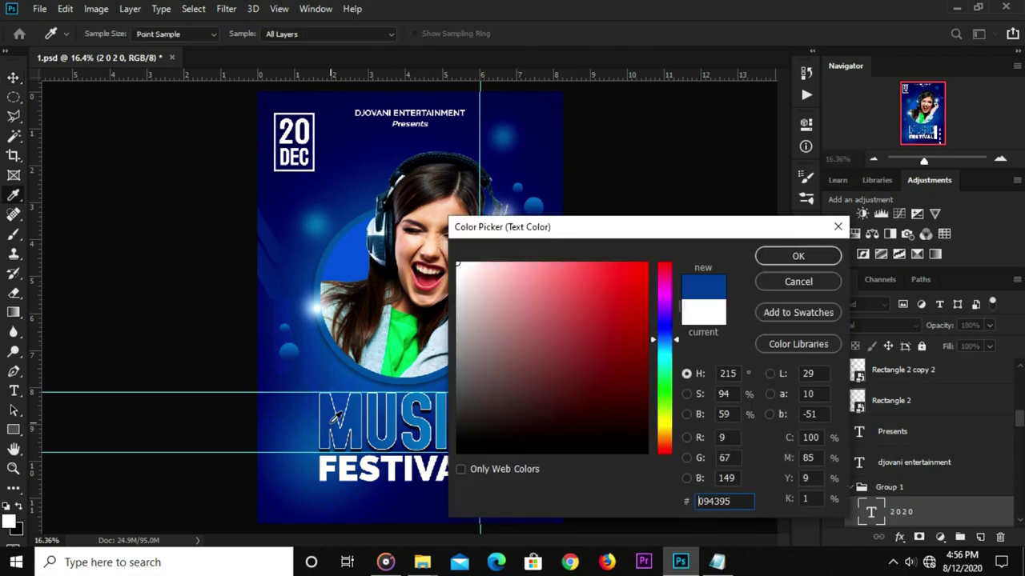
{"action": "left_click", "coordinate": [769, 258]}
{"action": "left_click", "coordinate": [597, 432]}
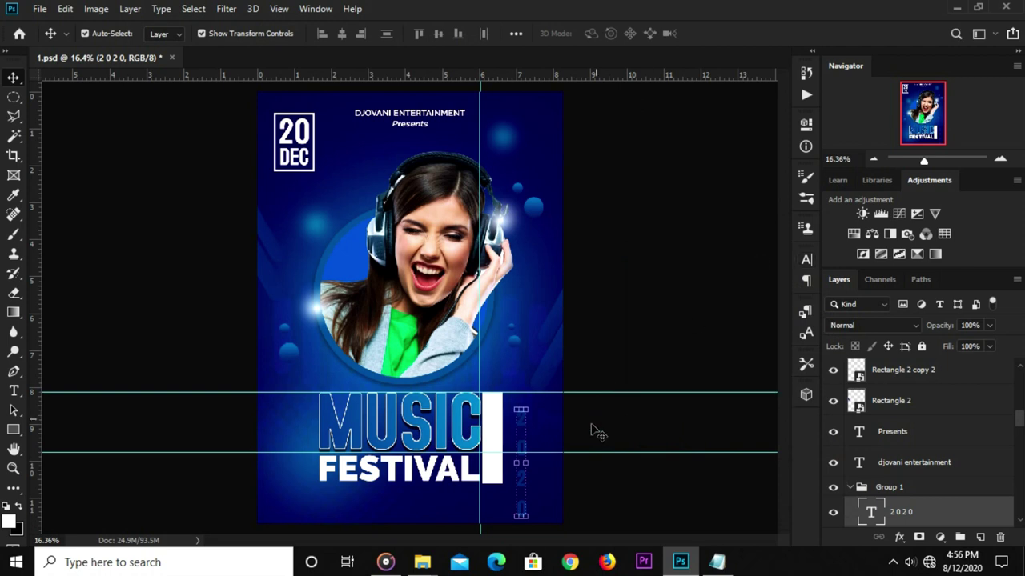
Place 2020 on the white bar above Rectangle 3 and shrink it to about 72%.
{"action": "left_click_drag", "start_coordinate": [521, 482], "coordinate": [492, 472]}
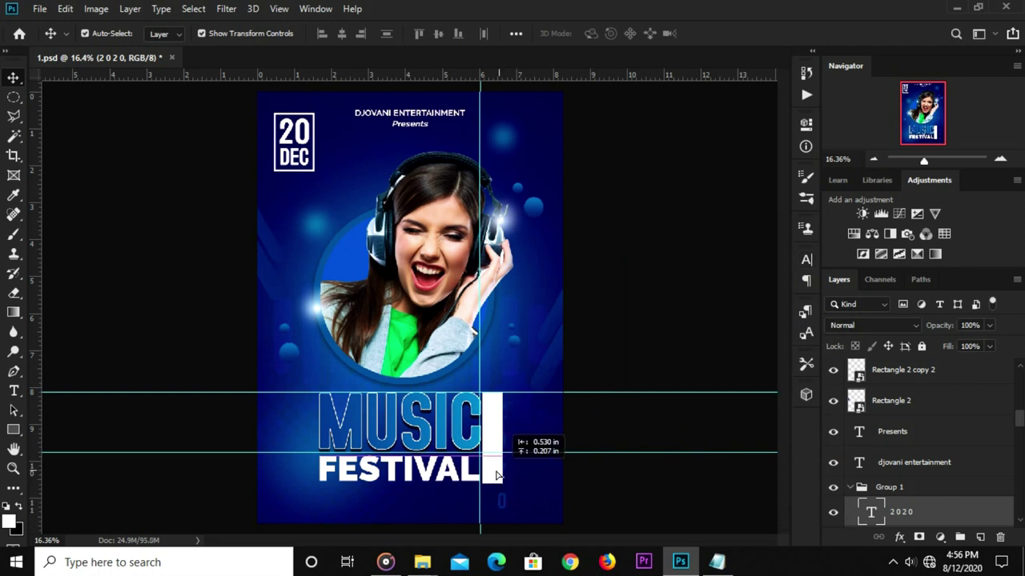
{"action": "mouse_move", "coordinate": [901, 516]}
{"action": "left_mouse_down"}
{"action": "mouse_move", "coordinate": [891, 336]}
{"action": "mouse_move", "coordinate": [888, 361]}
{"action": "left_mouse_up"}
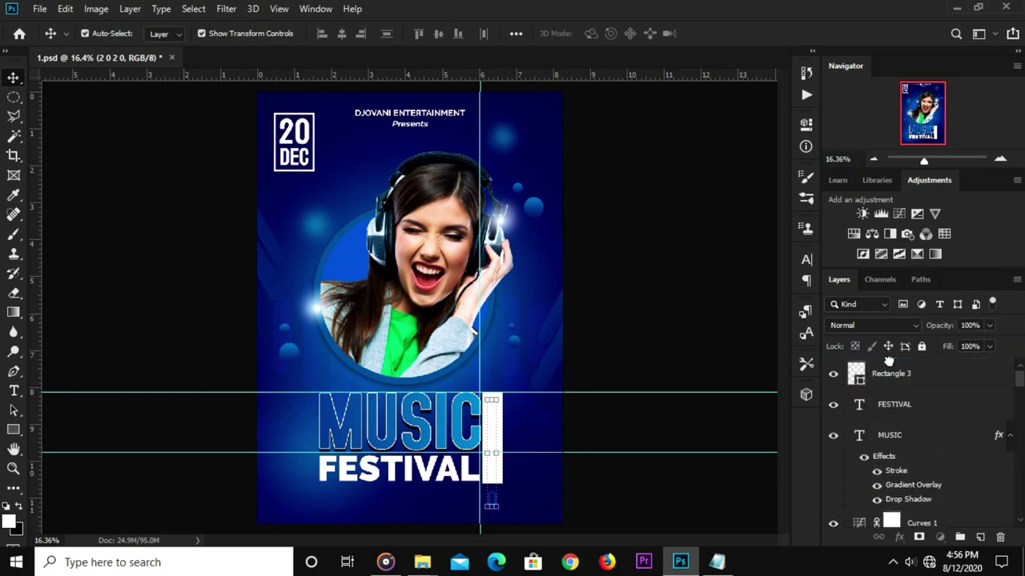
{"action": "left_click_drag", "start_coordinate": [491, 506], "coordinate": [493, 472]}
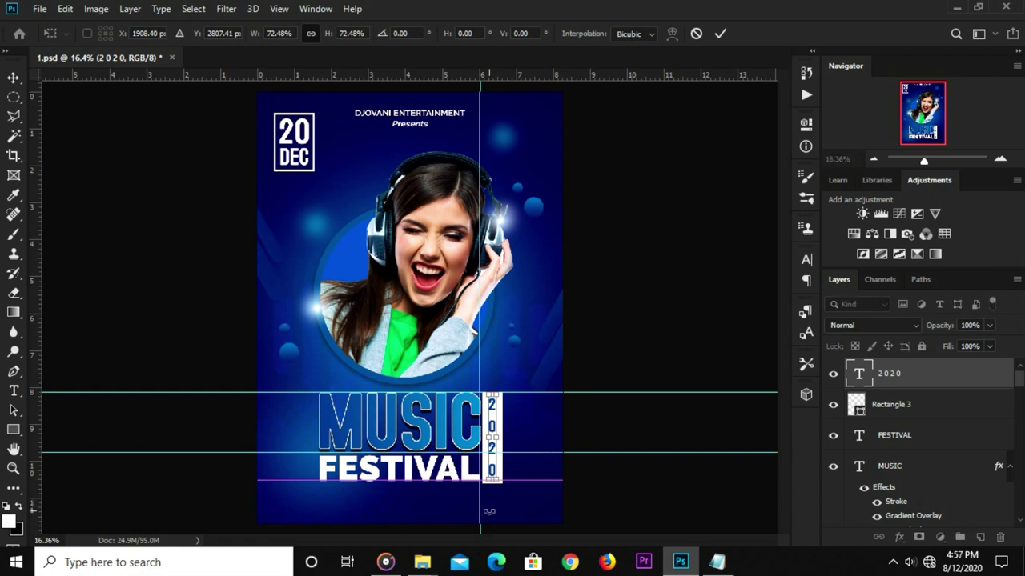
Enlarge 2020 slightly and nudge it left and up within the white bar.
{"action": "scroll", "coordinate": [492, 474], "scroll_direction": "up", "scroll_amount": 2}
{"action": "scroll", "coordinate": [493, 483], "scroll_direction": "up", "scroll_amount": 2}
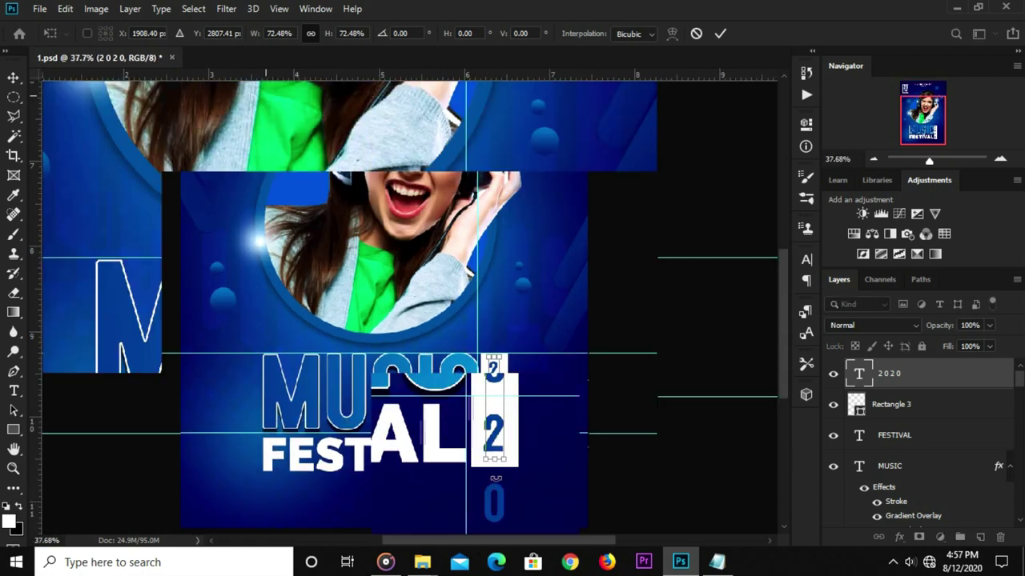
{"action": "left_click_drag", "start_coordinate": [483, 459], "coordinate": [484, 470]}
{"action": "left_click_drag", "start_coordinate": [495, 362], "coordinate": [487, 349]}
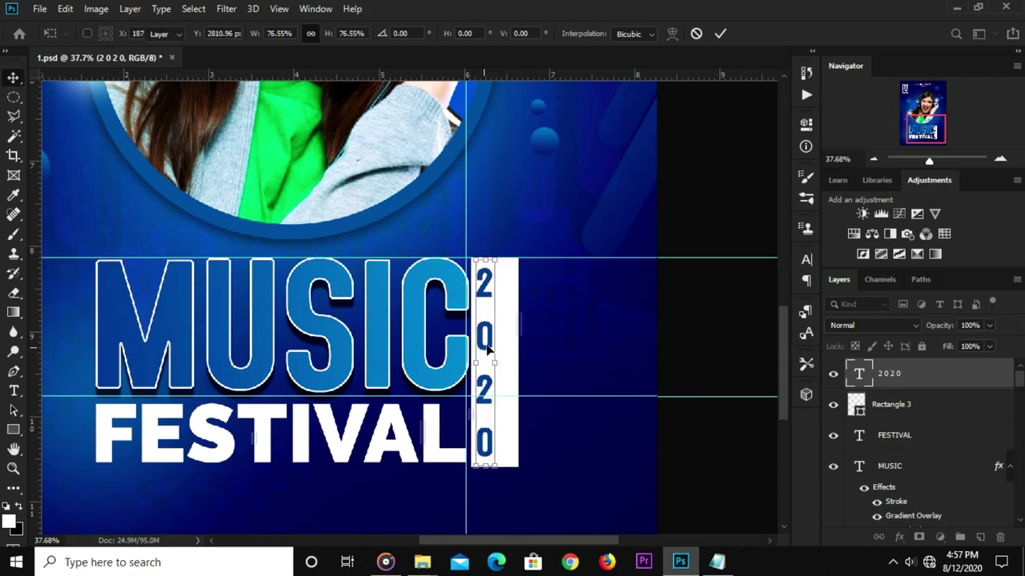
{"action": "key", "text": "Return"}
Enlarge 2020 about 105% so it fills the white bar's height.
{"action": "left_click", "coordinate": [806, 263]}
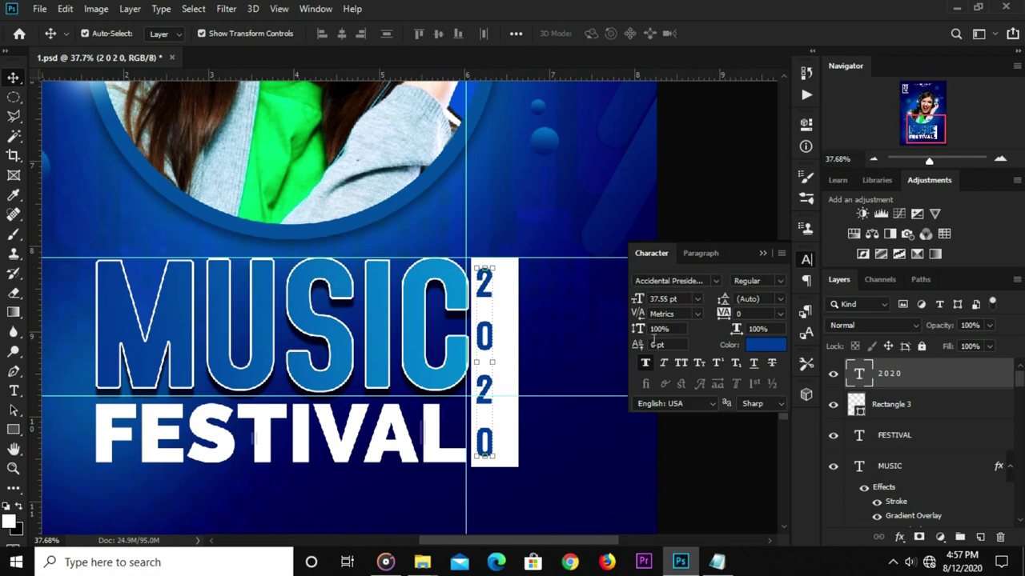
{"action": "left_click", "coordinate": [761, 254]}
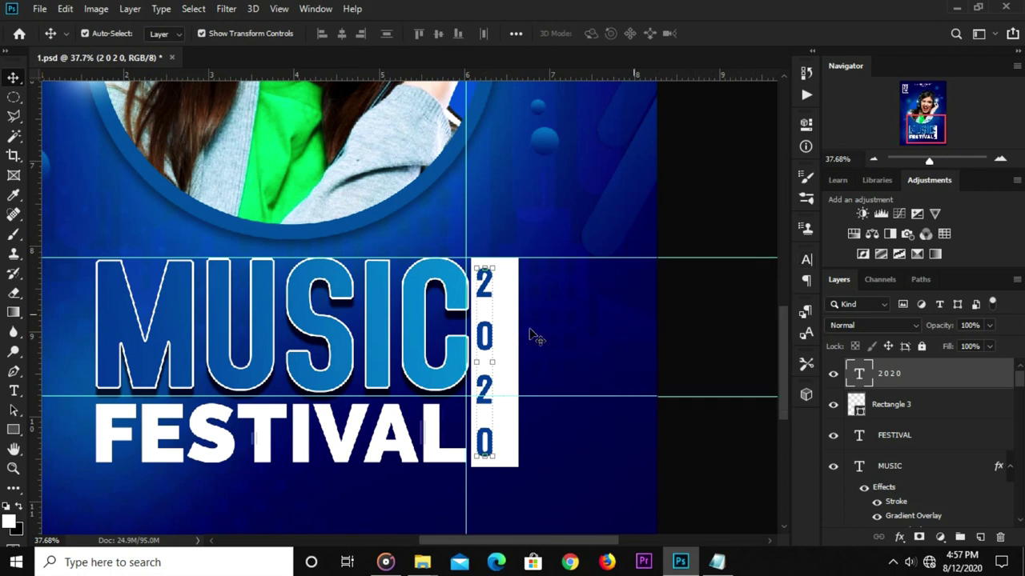
{"action": "left_click", "coordinate": [676, 335]}
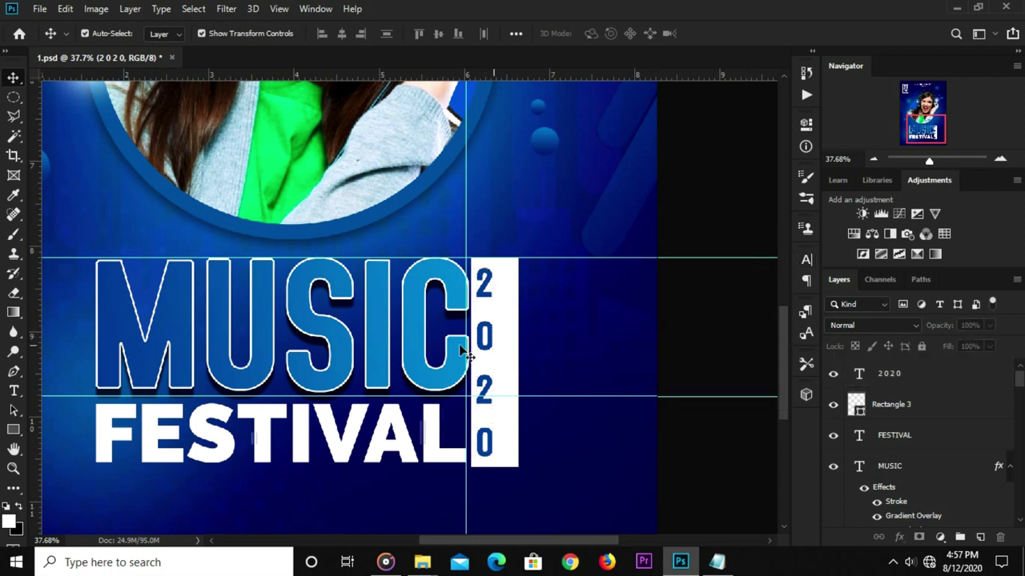
{"action": "left_click", "coordinate": [491, 284]}
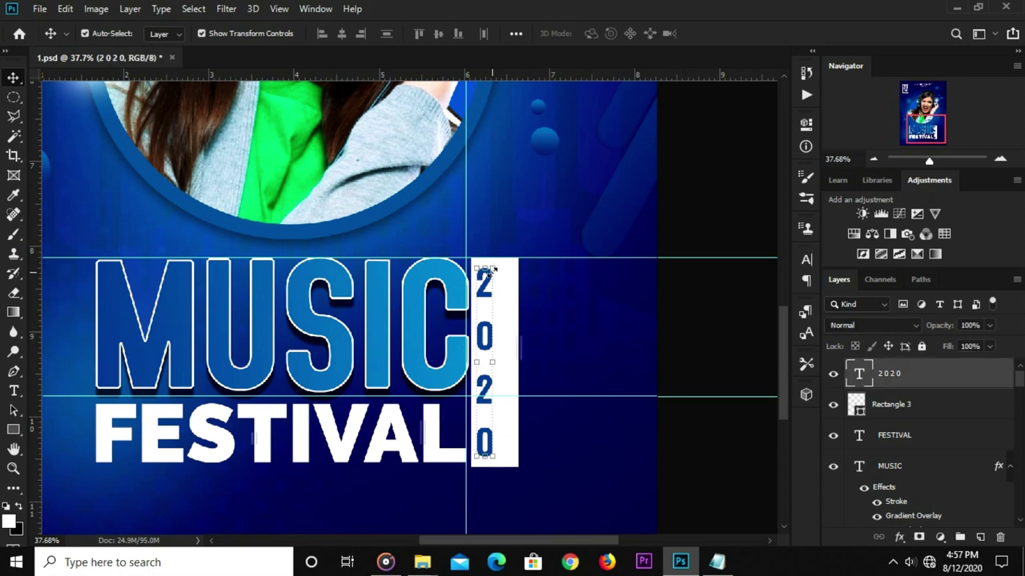
{"action": "key", "text": "ctrl+t"}
{"action": "left_click_drag", "start_coordinate": [490, 280], "coordinate": [495, 272]}
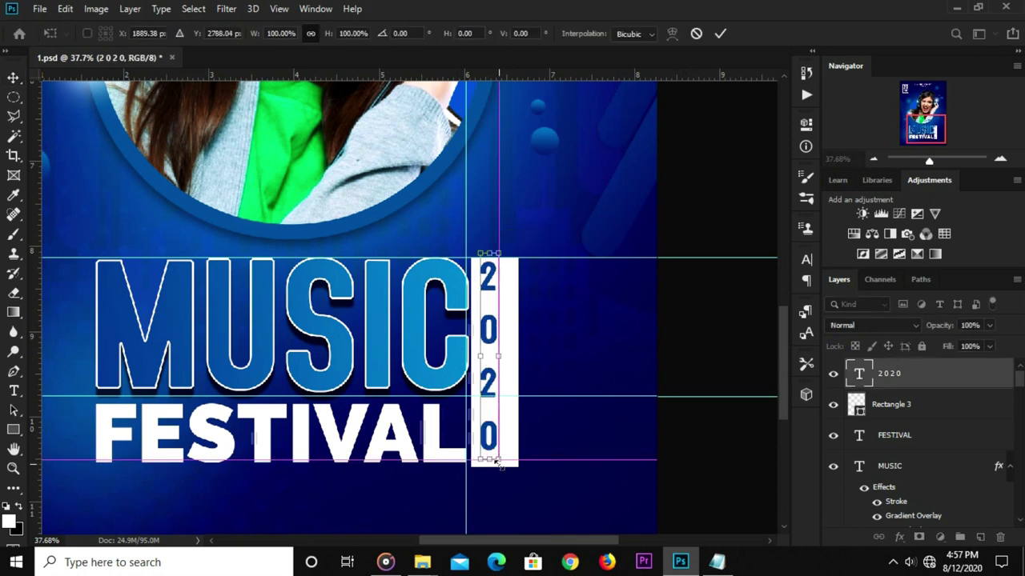
{"action": "left_click_drag", "start_coordinate": [499, 460], "coordinate": [504, 473]}
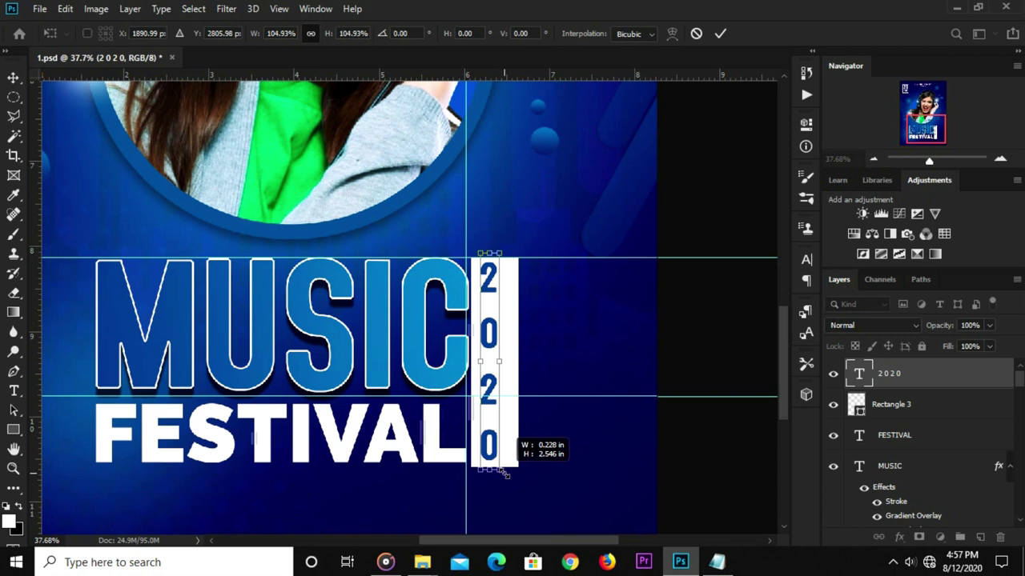
{"action": "left_click", "coordinate": [630, 360]}
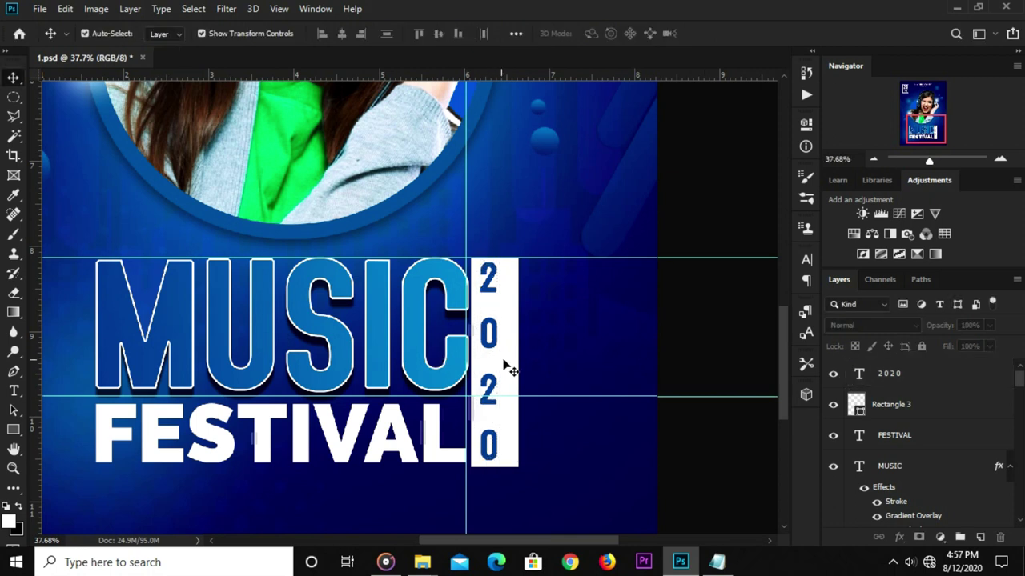
Adjust the width of the white Rectangle 3 bar.
{"action": "left_click", "coordinate": [508, 367]}
{"action": "key", "text": "ctrl+t"}
{"action": "mouse_move", "coordinate": [518, 361]}
{"action": "left_mouse_down"}
{"action": "mouse_move", "coordinate": [502, 364]}
{"action": "mouse_move", "coordinate": [520, 362]}
{"action": "left_mouse_up"}
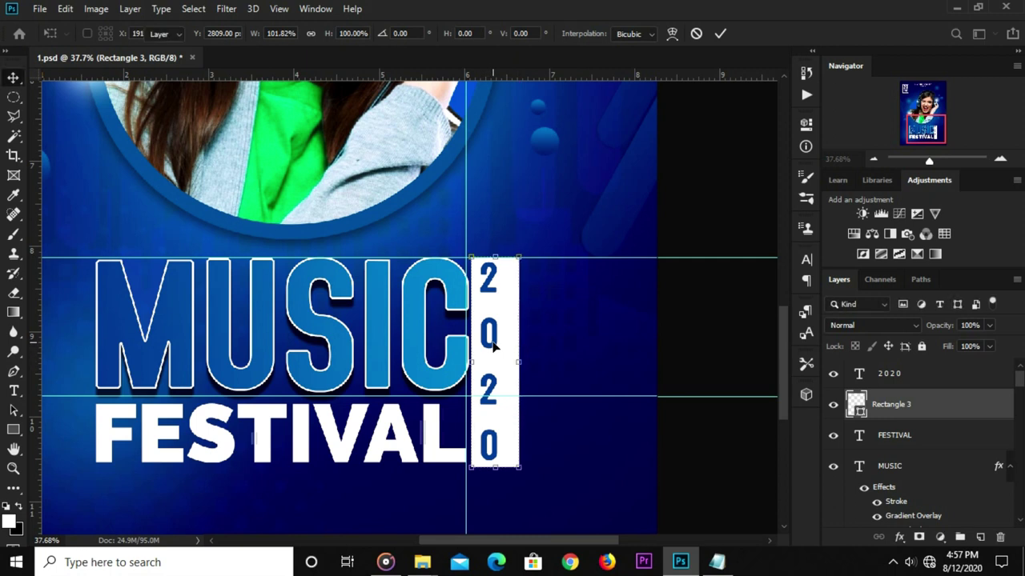
{"action": "key", "text": "Return"}
{"action": "left_click", "coordinate": [490, 343]}
Set the 2020 text's line spacing to 30 pt.
{"action": "left_click", "coordinate": [804, 262]}
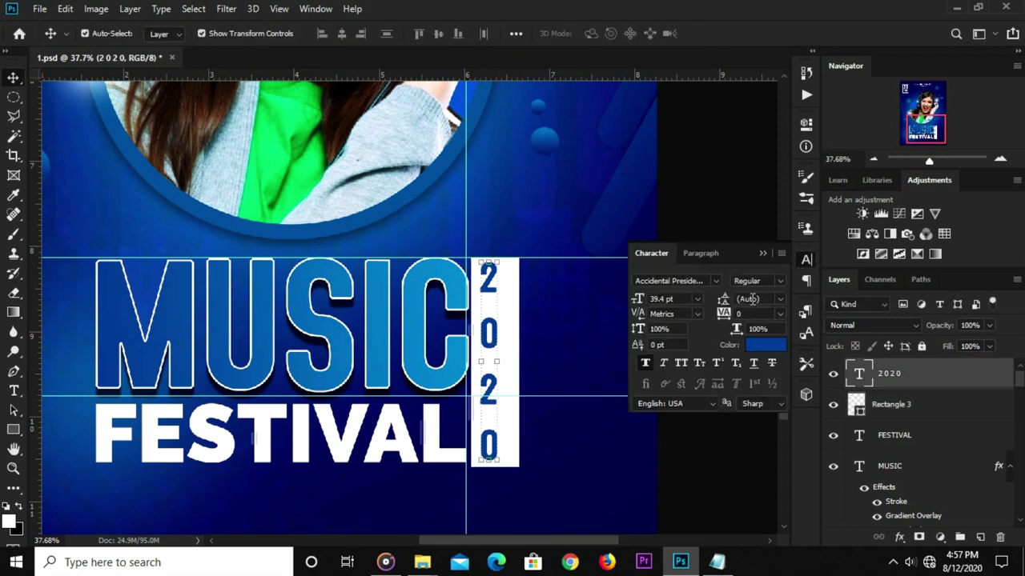
{"action": "left_click", "coordinate": [779, 300]}
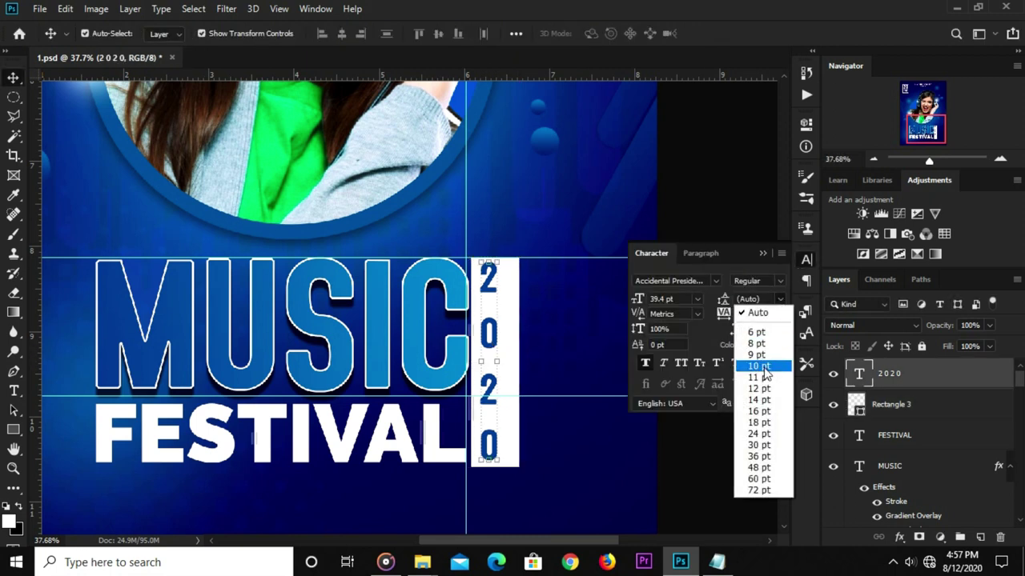
{"action": "left_click", "coordinate": [760, 367]}
{"action": "left_click", "coordinate": [778, 300]}
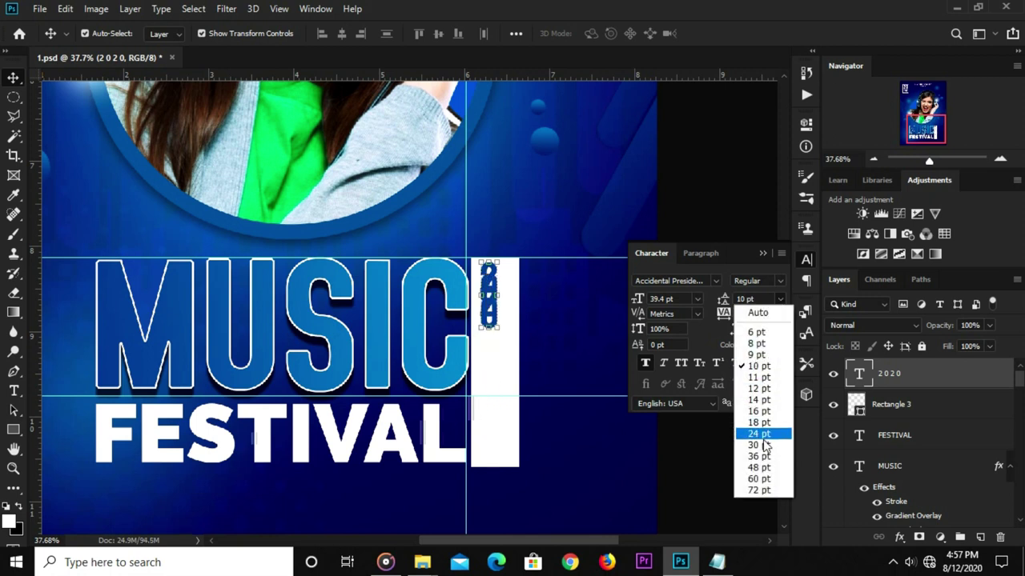
{"action": "left_click", "coordinate": [762, 446]}
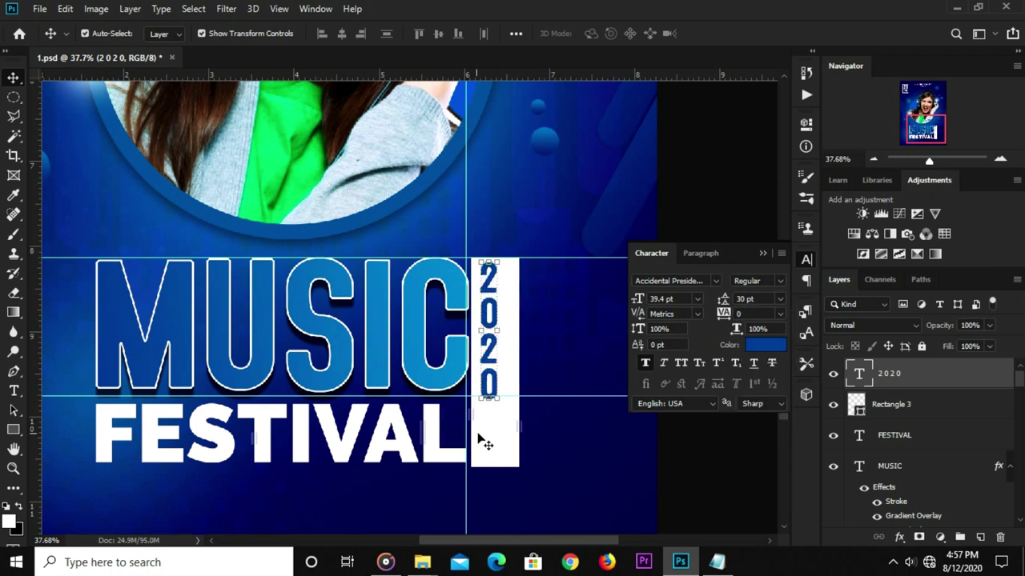
Reposition 2020 and enlarge it to about 138% within the white bar.
{"action": "left_click_drag", "start_coordinate": [496, 398], "coordinate": [491, 402]}
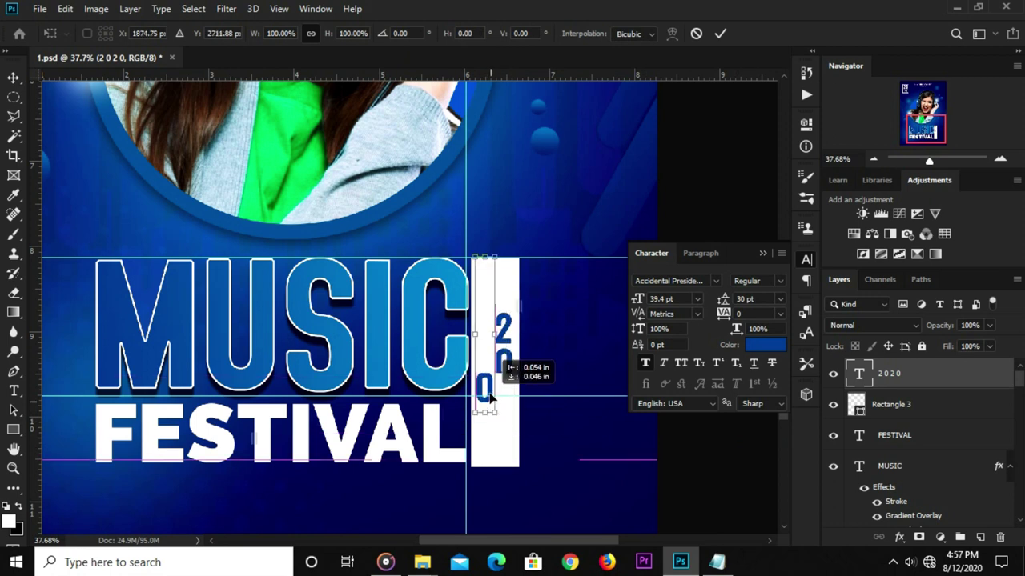
{"action": "left_click_drag", "start_coordinate": [491, 401], "coordinate": [524, 464]}
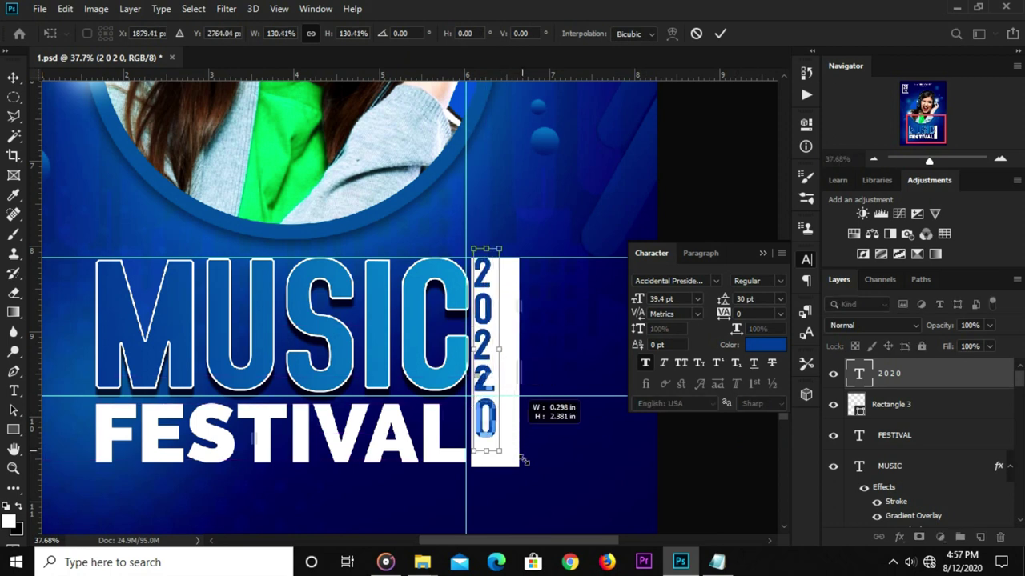
{"action": "left_click_drag", "start_coordinate": [486, 376], "coordinate": [494, 379]}
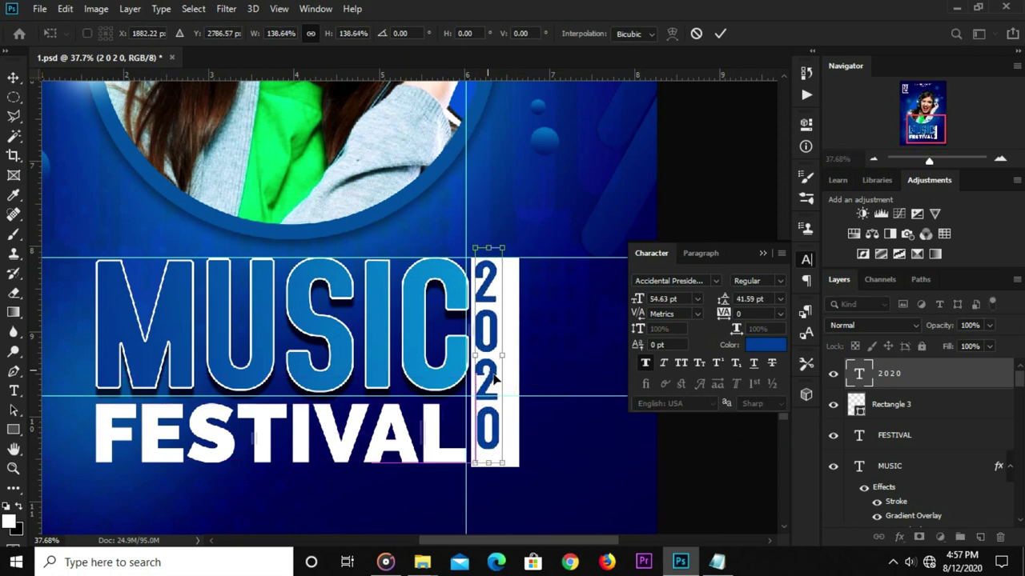
{"action": "left_click_drag", "start_coordinate": [511, 471], "coordinate": [512, 479]}
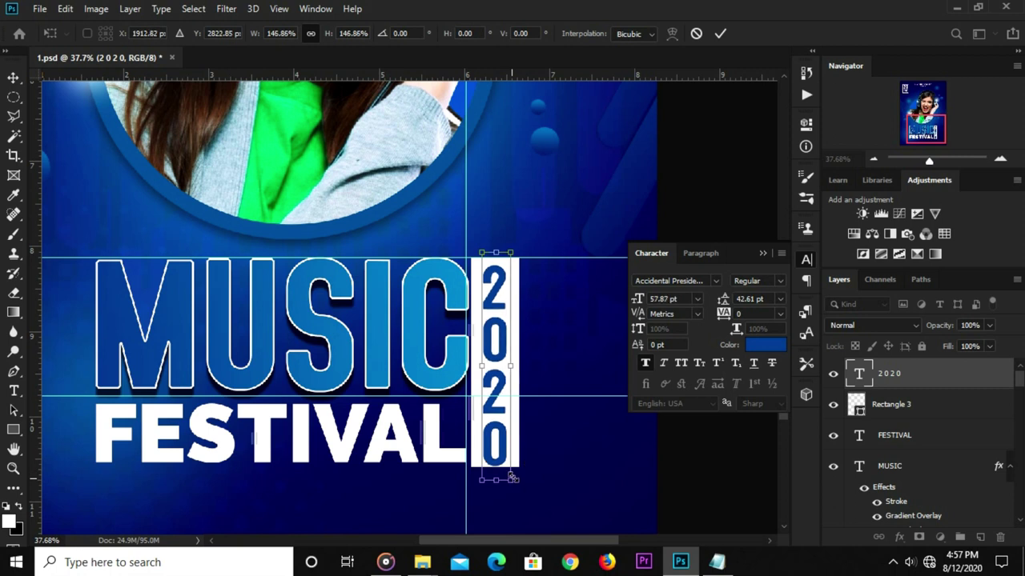
{"action": "key", "text": "Return"}
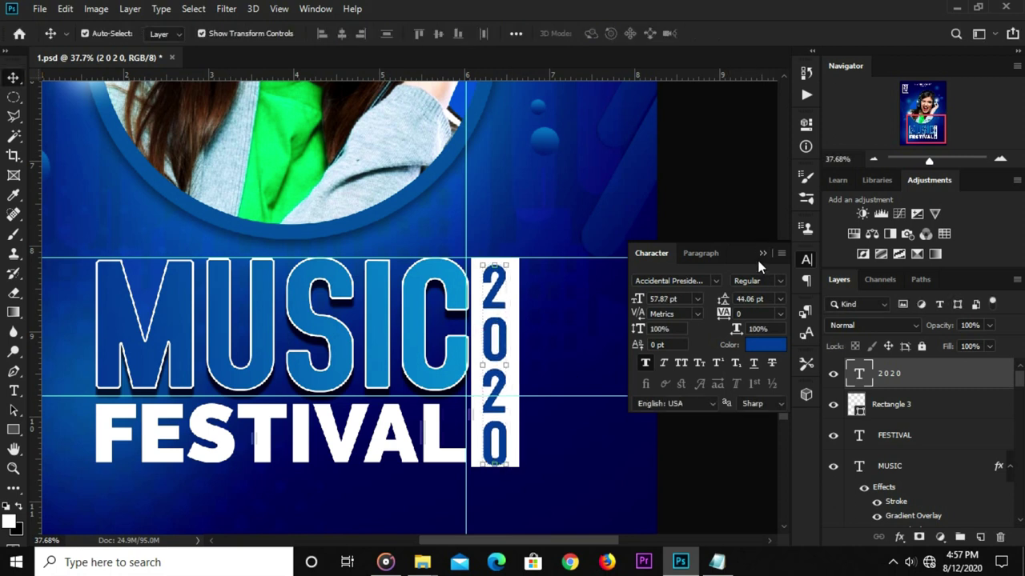
{"action": "left_click", "coordinate": [761, 254]}
Narrow the white bar to about 81.55% so it hugs 2020, and nudge 2020 left.
{"action": "left_click", "coordinate": [512, 361]}
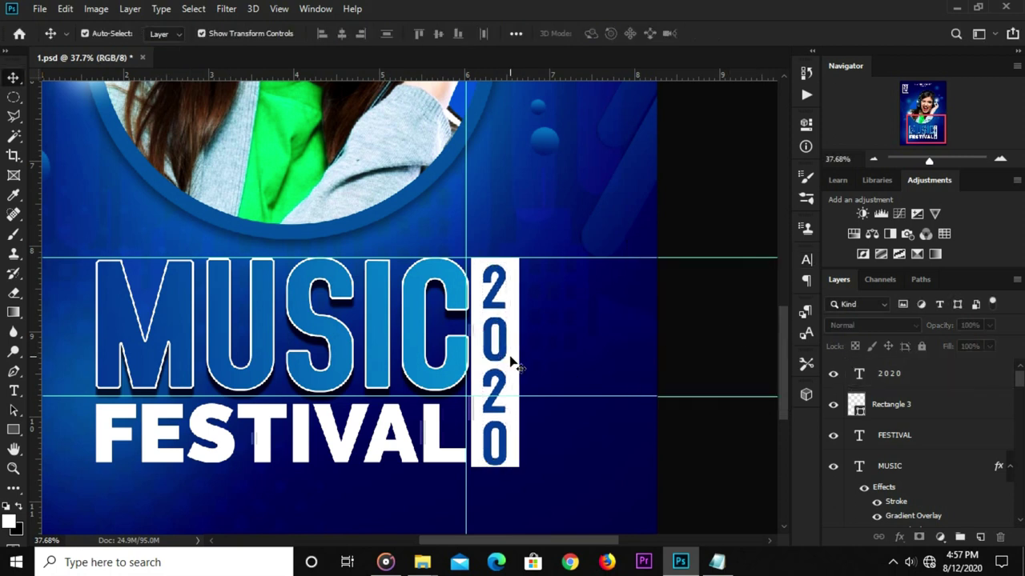
{"action": "left_click_drag", "start_coordinate": [521, 349], "coordinate": [515, 370]}
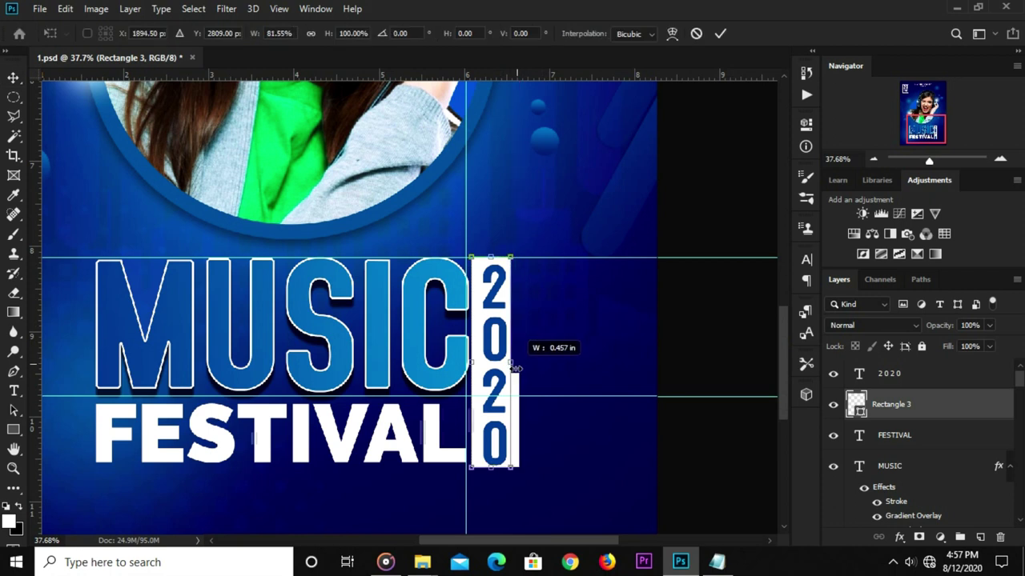
{"action": "key", "text": "Return"}
{"action": "left_click", "coordinate": [496, 361]}
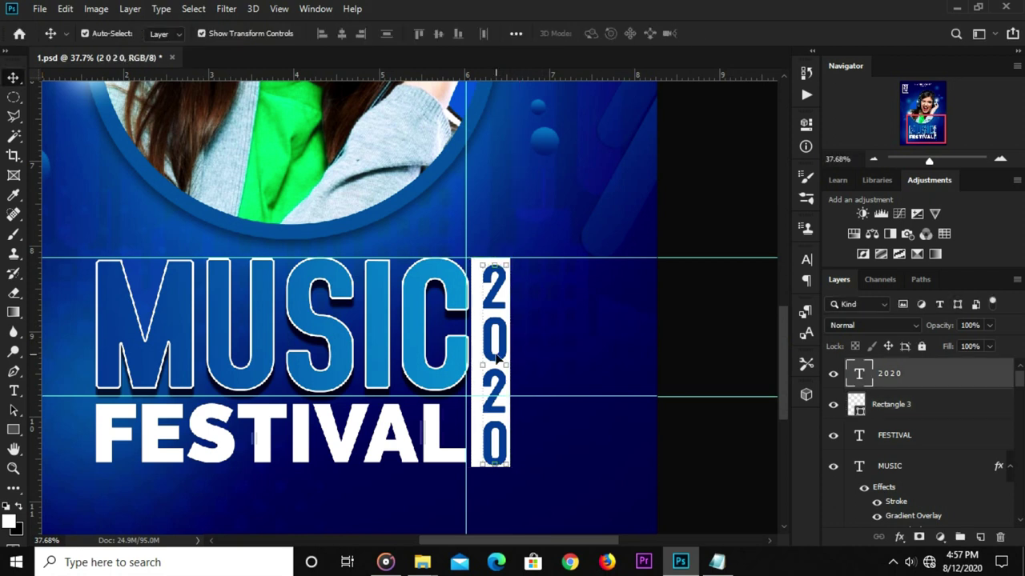
{"action": "key", "text": "shift+Left"}
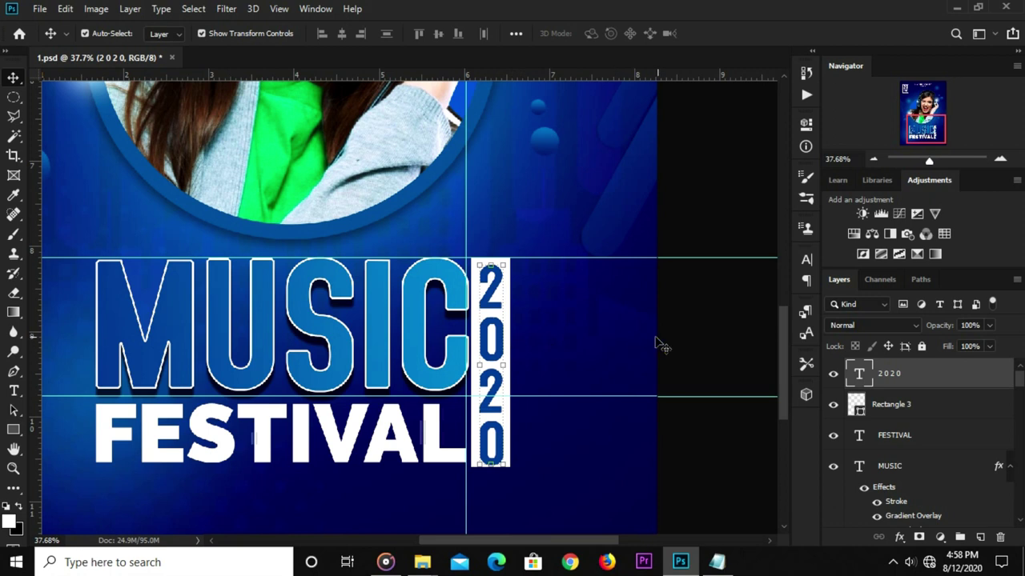
{"action": "left_click", "coordinate": [669, 327]}
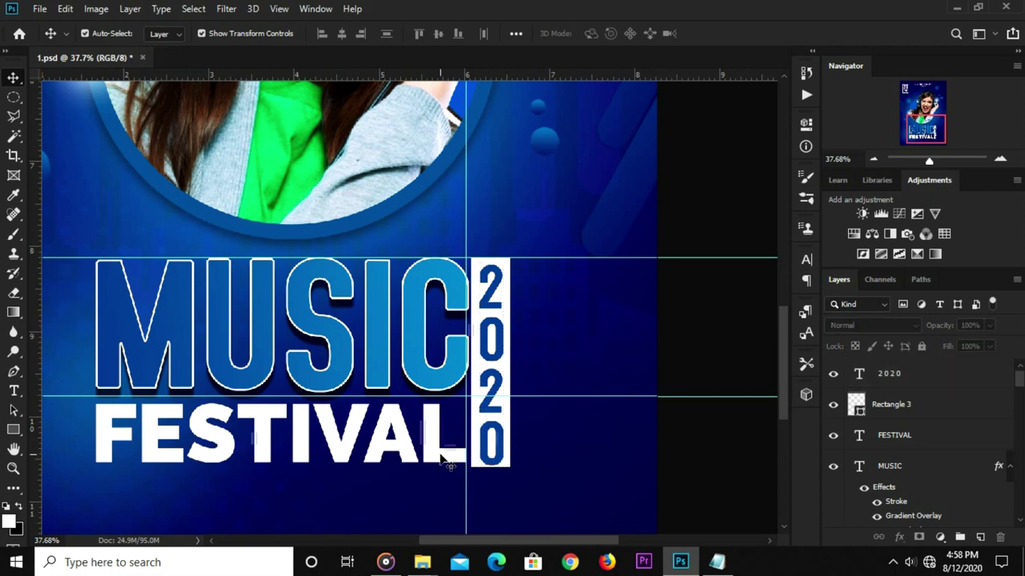
Deselect FESTIVAL and fit the whole poster on screen.
{"action": "left_click", "coordinate": [441, 455]}
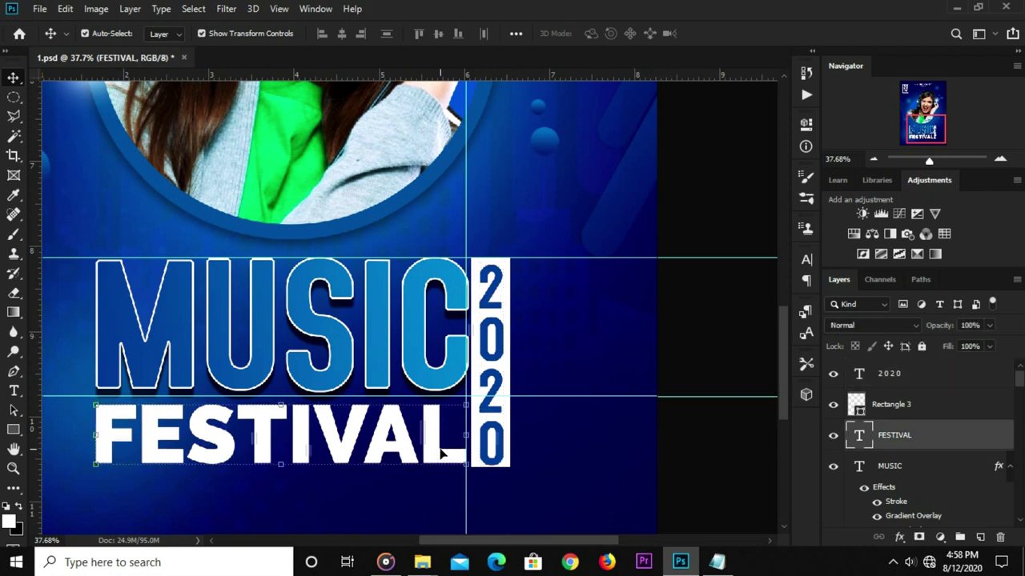
{"action": "left_click", "coordinate": [714, 324]}
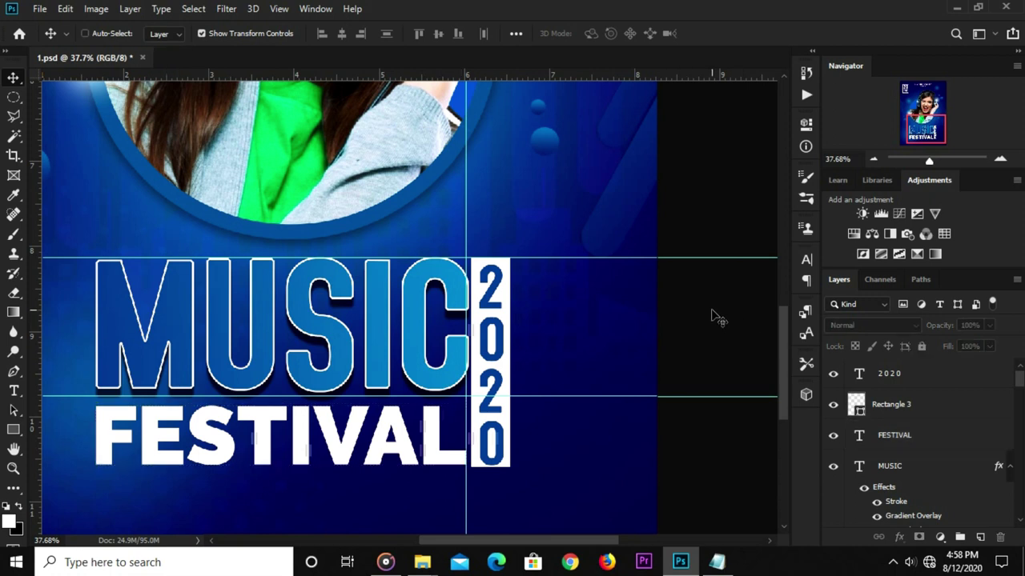
{"action": "key", "text": "ctrl+0"}
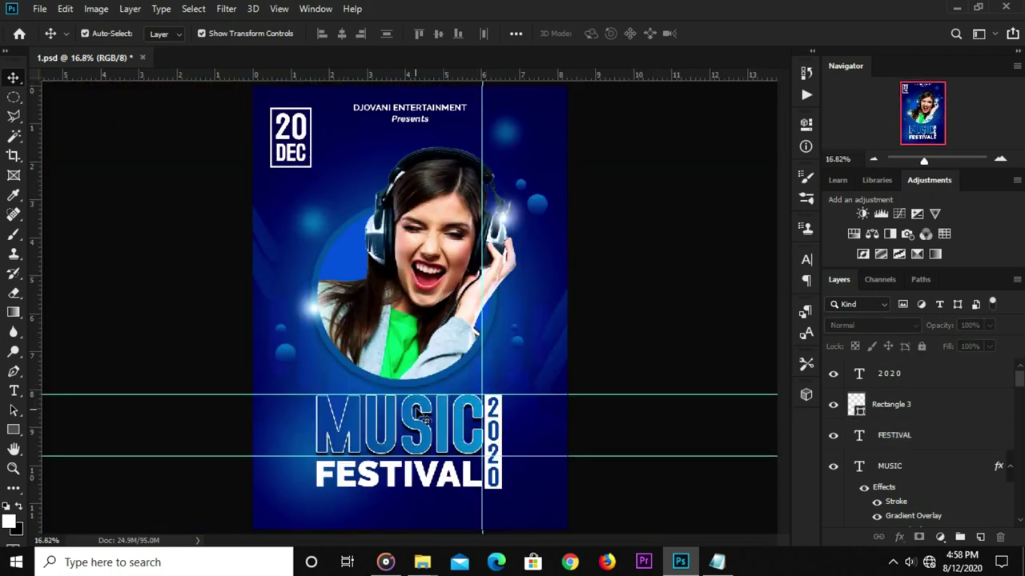
Open music file.psd from recent files, hide the city icon, and select the headphones layer.
{"action": "left_click", "coordinate": [44, 10]}
{"action": "mouse_move", "coordinate": [68, 98]}
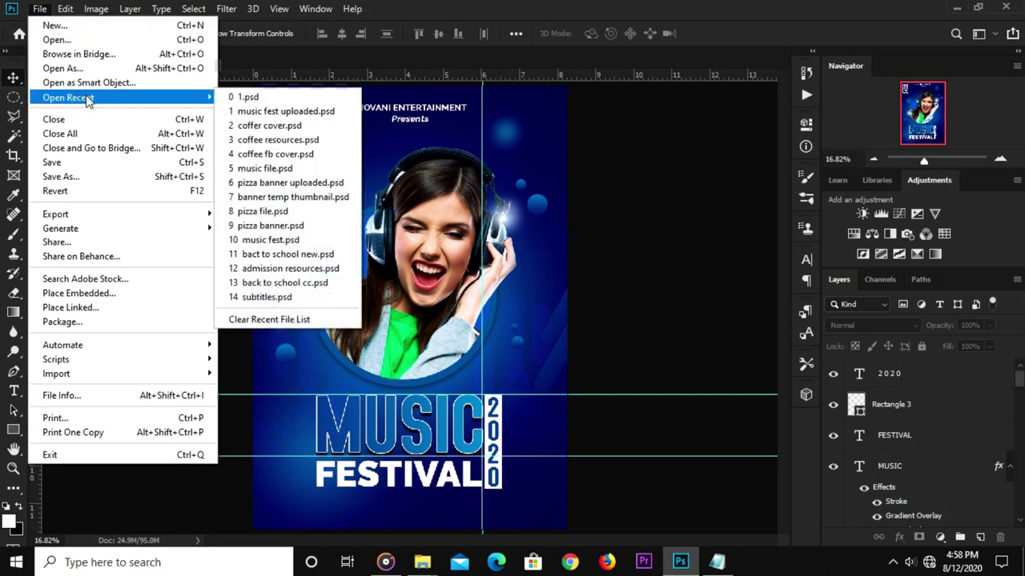
{"action": "left_click", "coordinate": [258, 170]}
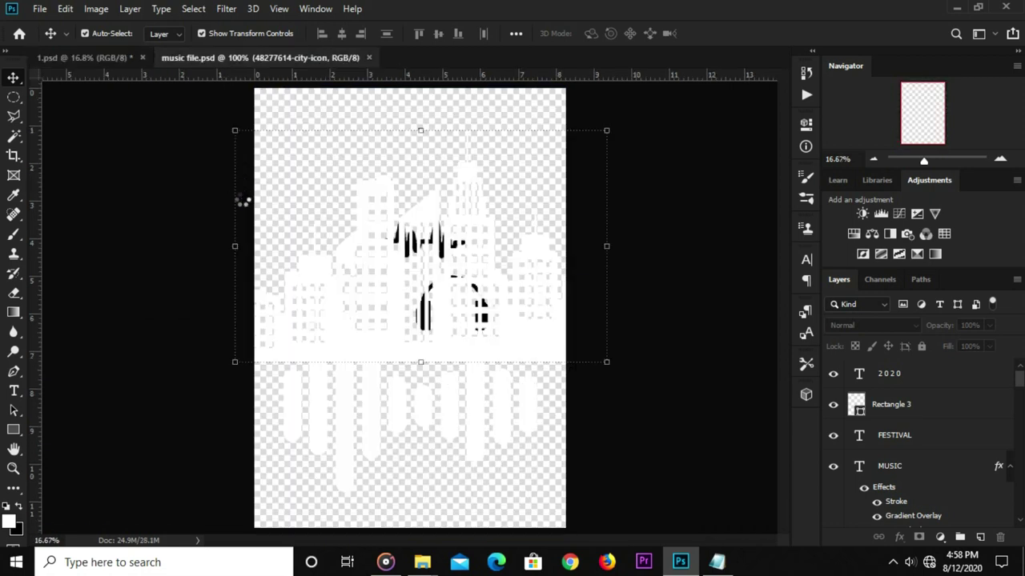
{"action": "left_click", "coordinate": [833, 374]}
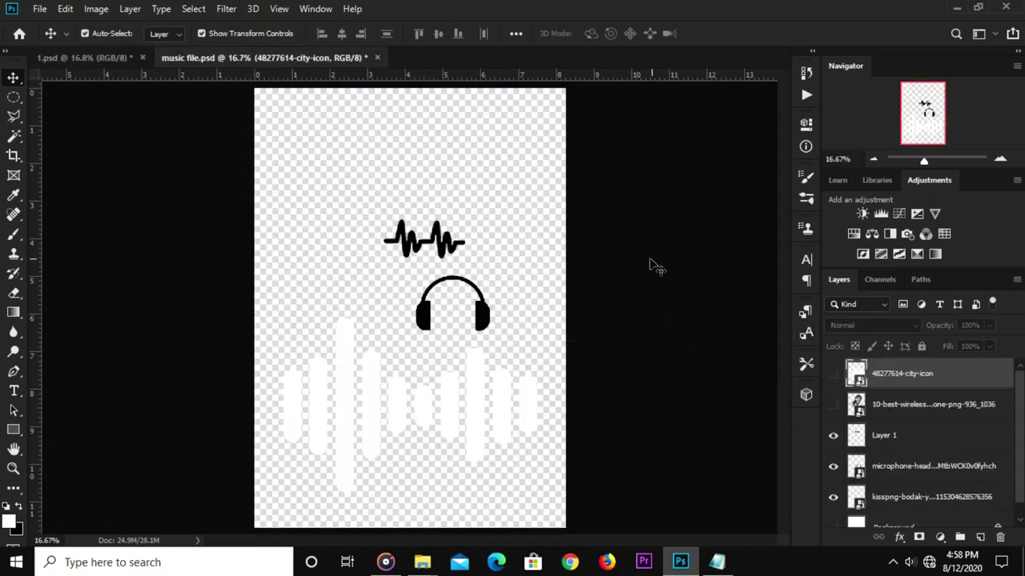
{"action": "left_click", "coordinate": [337, 424]}
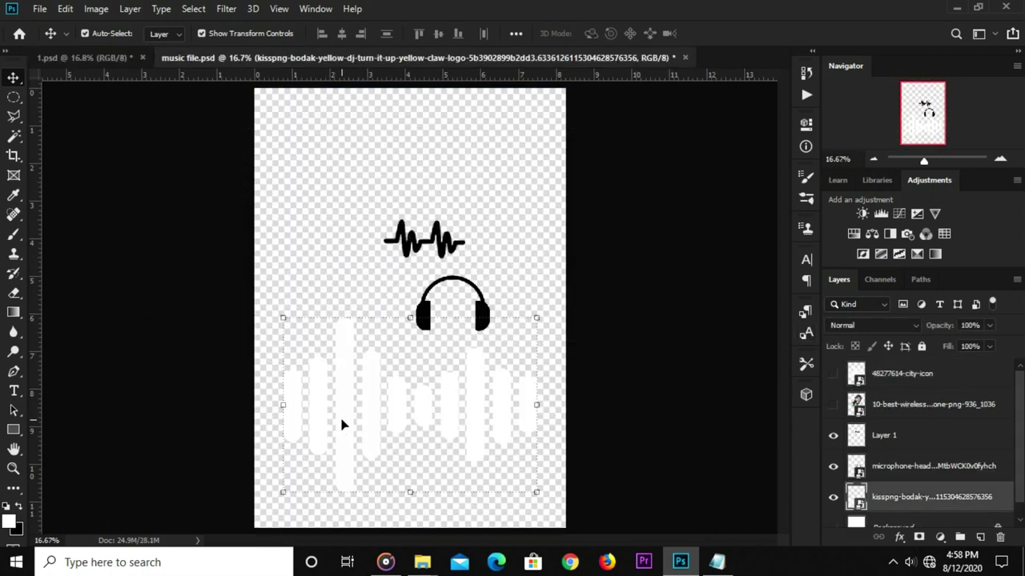
{"action": "left_click", "coordinate": [483, 320]}
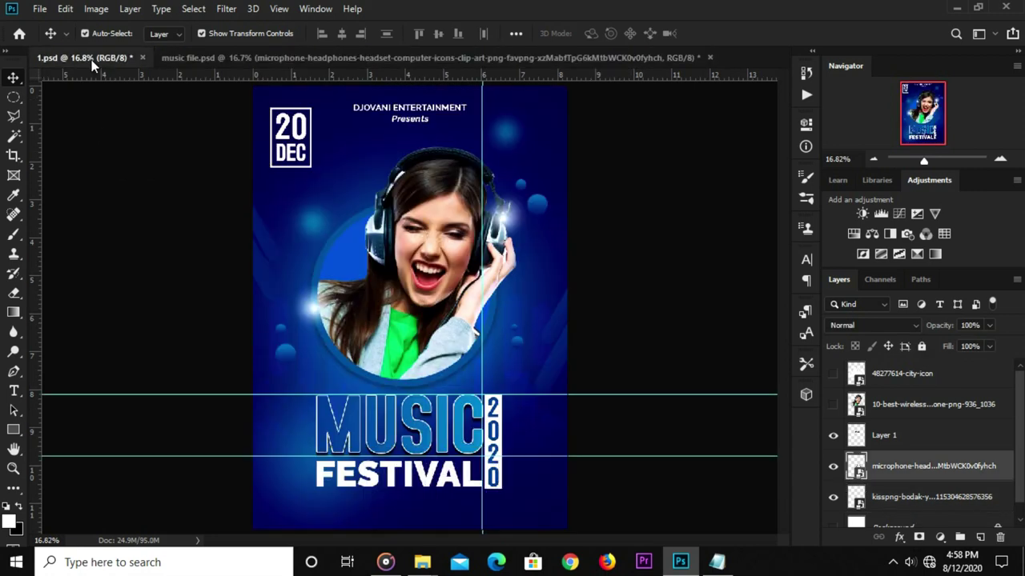
Bring the headphones icon into 1.psd and place it just above MUSIC.
{"action": "left_click_drag", "start_coordinate": [104, 90], "coordinate": [429, 301]}
{"action": "left_click_drag", "start_coordinate": [382, 330], "coordinate": [358, 376]}
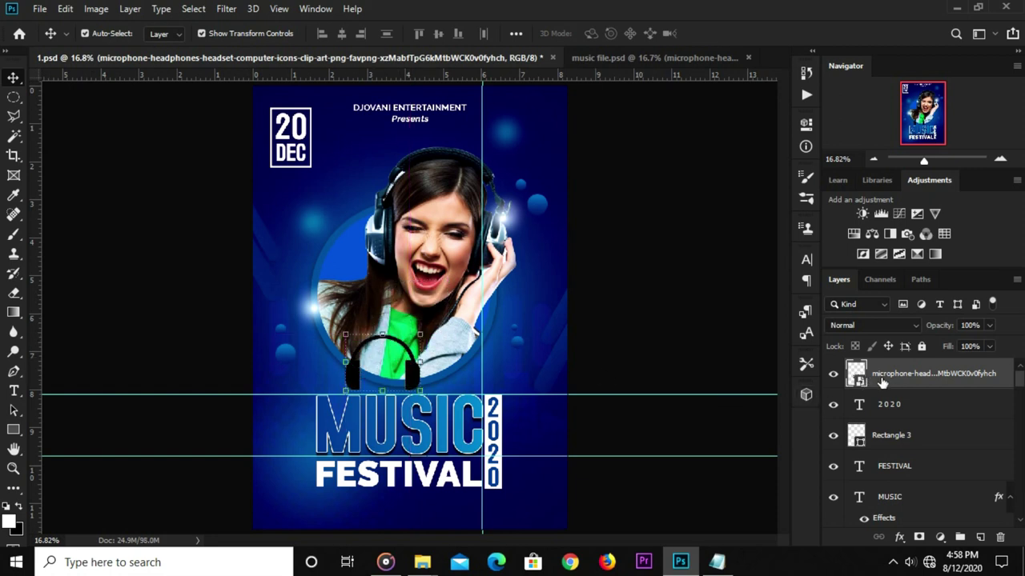
{"action": "left_click", "coordinate": [900, 538]}
{"action": "left_click", "coordinate": [917, 389]}
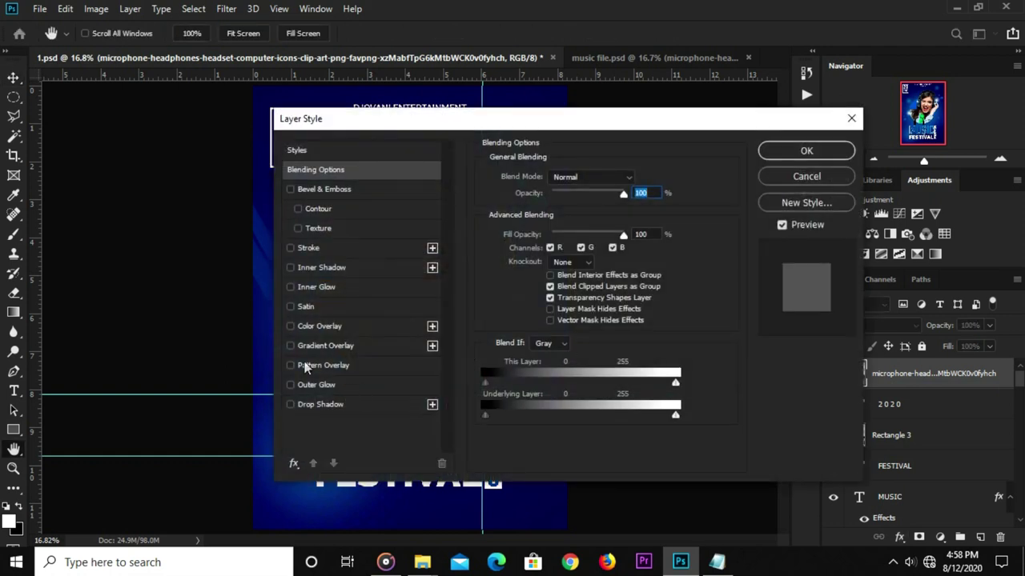
Apply a white (ffffff) Color Overlay to the headphones icon.
{"action": "left_click", "coordinate": [320, 326]}
{"action": "left_click", "coordinate": [632, 179]}
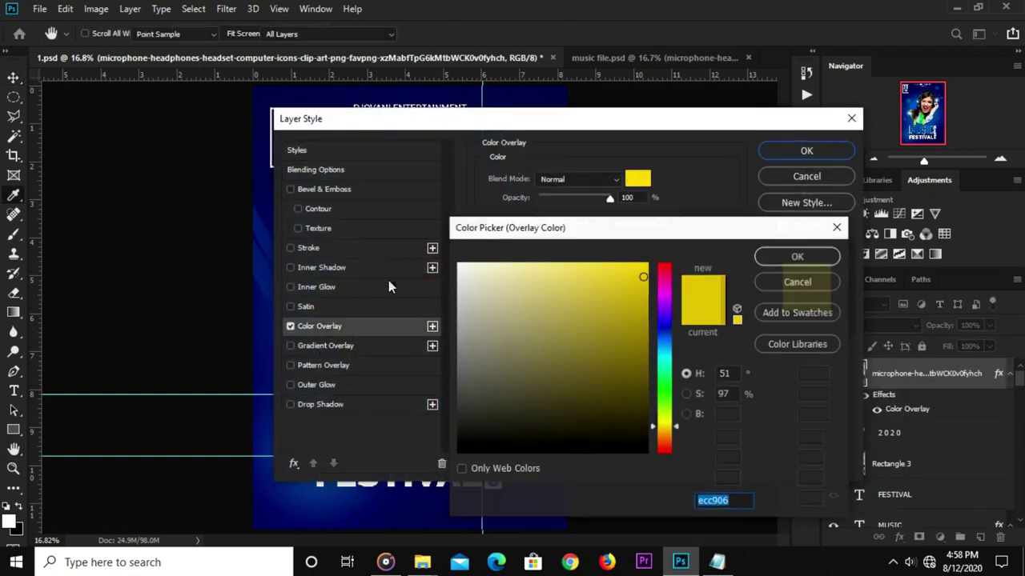
{"action": "left_click_drag", "start_coordinate": [480, 270], "coordinate": [460, 247]}
{"action": "left_click", "coordinate": [797, 258]}
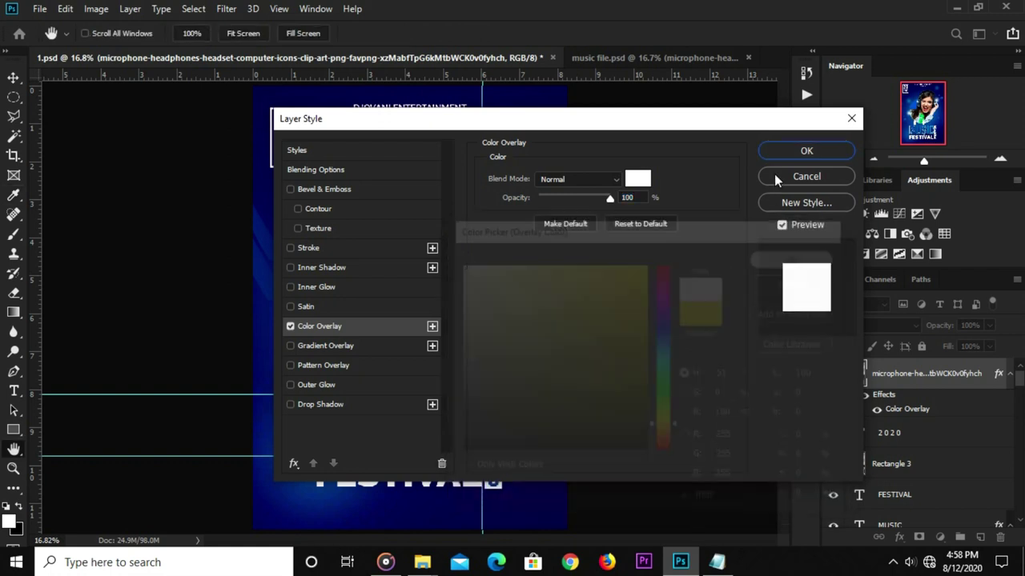
{"action": "key", "text": "Return"}
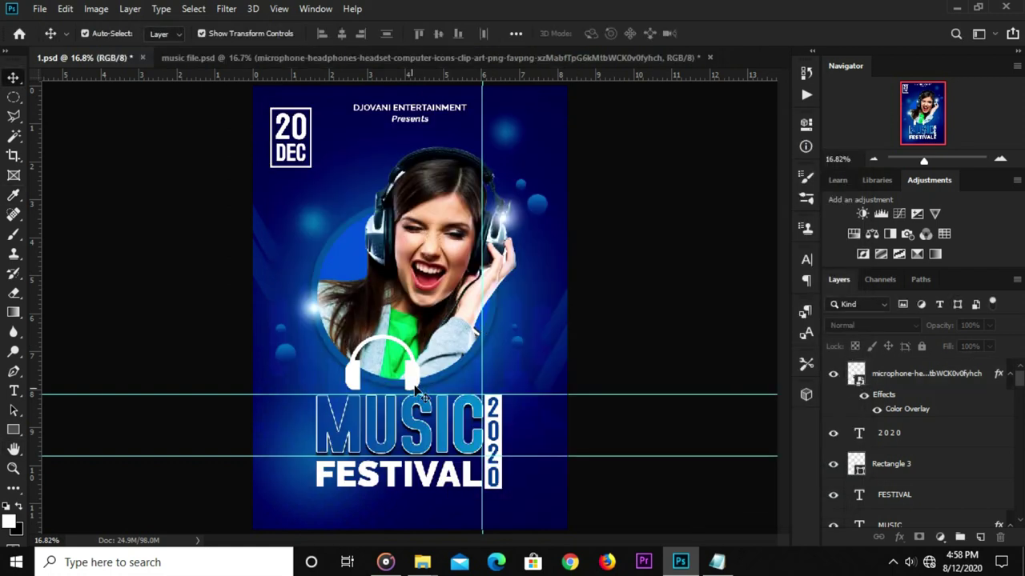
{"action": "left_click", "coordinate": [414, 386]}
Shrink the headphones icon to about 19.39% and rest it on top of MUSIC.
{"action": "left_click_drag", "start_coordinate": [383, 334], "coordinate": [381, 364]}
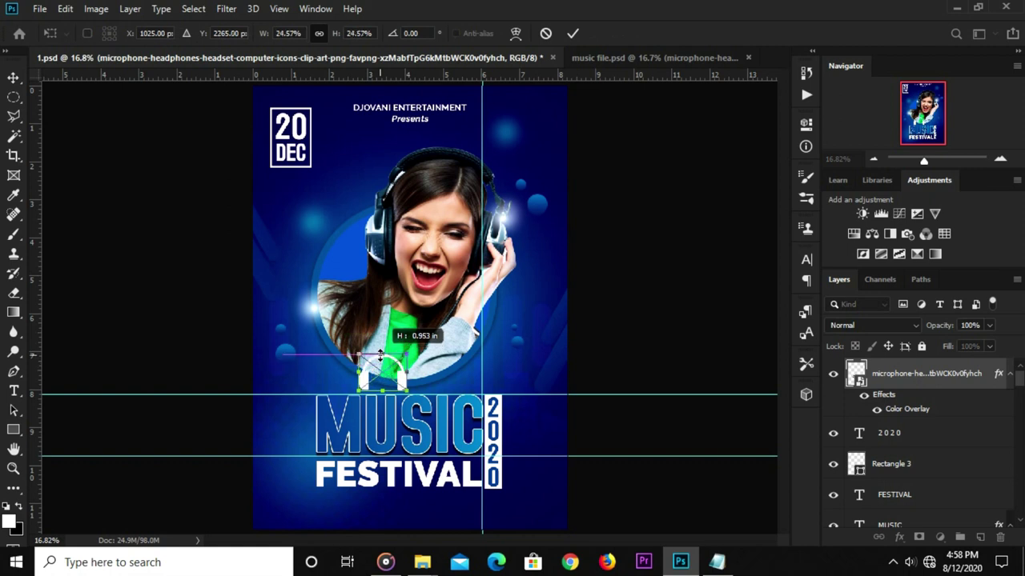
{"action": "mouse_move", "coordinate": [381, 358]}
{"action": "left_mouse_down"}
{"action": "mouse_move", "coordinate": [381, 340]}
{"action": "mouse_move", "coordinate": [383, 394]}
{"action": "left_mouse_up"}
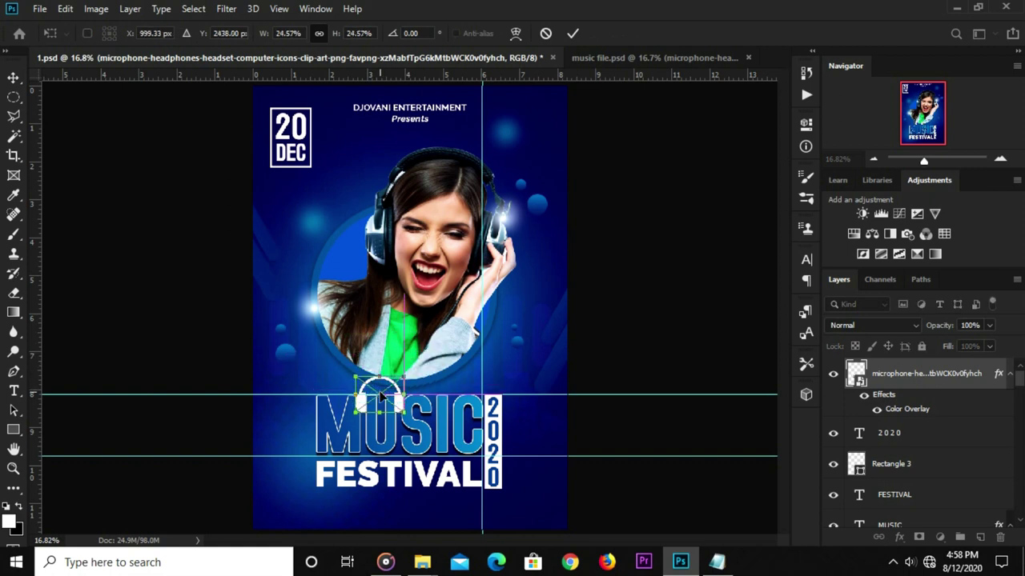
{"action": "scroll", "coordinate": [376, 402], "scroll_direction": "up", "scroll_amount": 3}
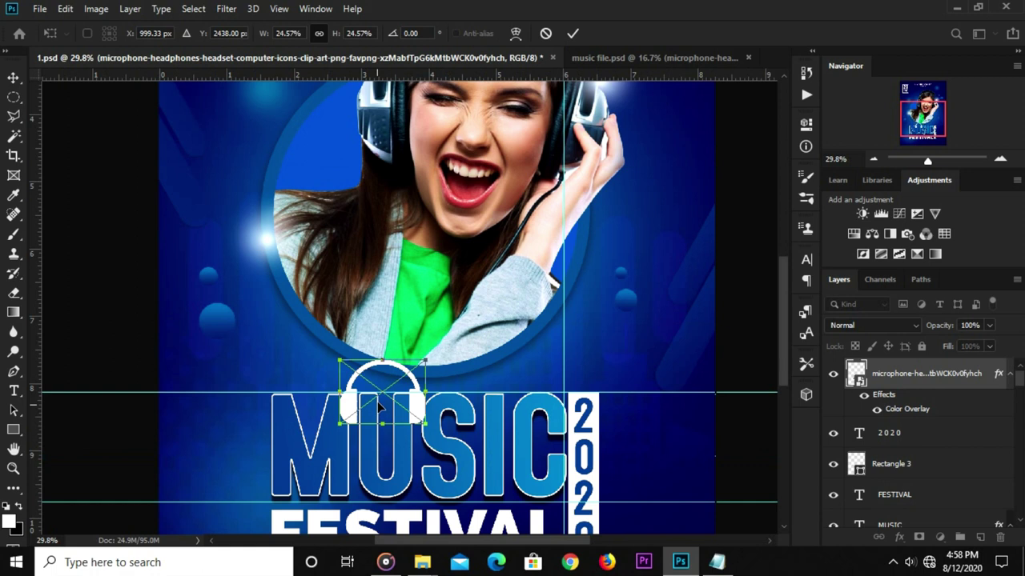
{"action": "scroll", "coordinate": [381, 409], "scroll_direction": "up", "scroll_amount": 1}
{"action": "left_click_drag", "start_coordinate": [382, 400], "coordinate": [383, 365]}
{"action": "key", "text": "Return"}
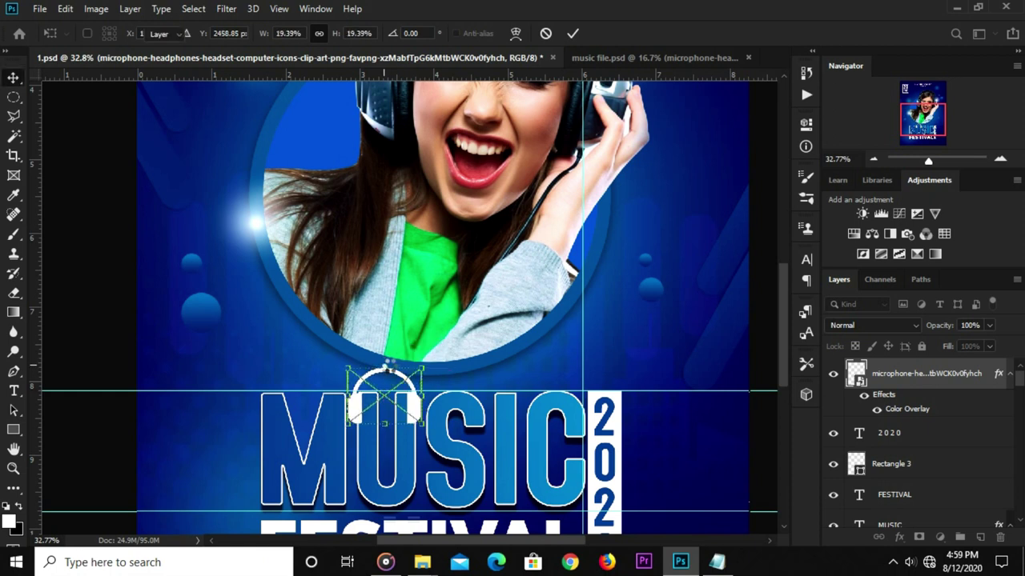
{"action": "left_click", "coordinate": [347, 404]}
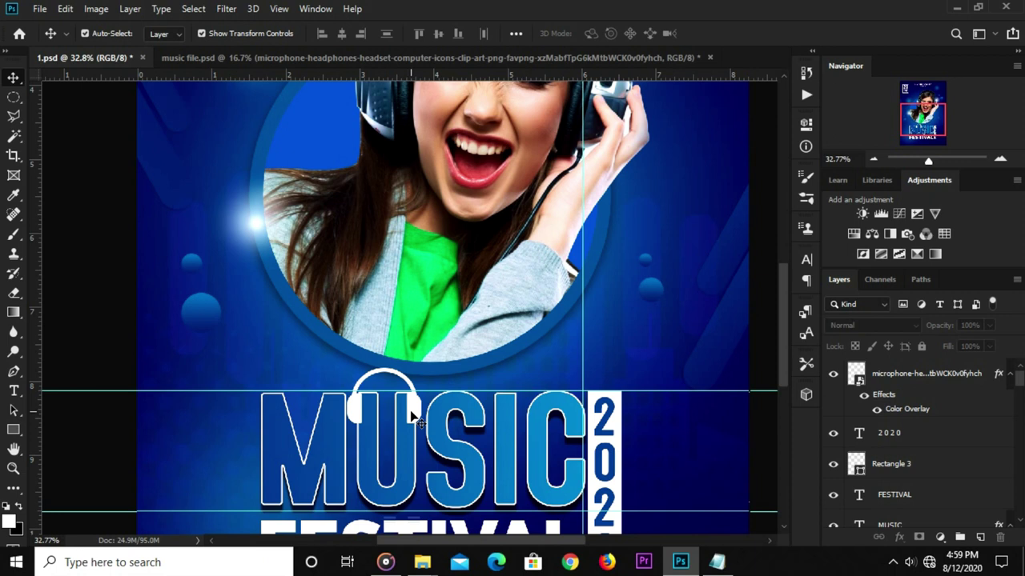
{"action": "left_click", "coordinate": [412, 415]}
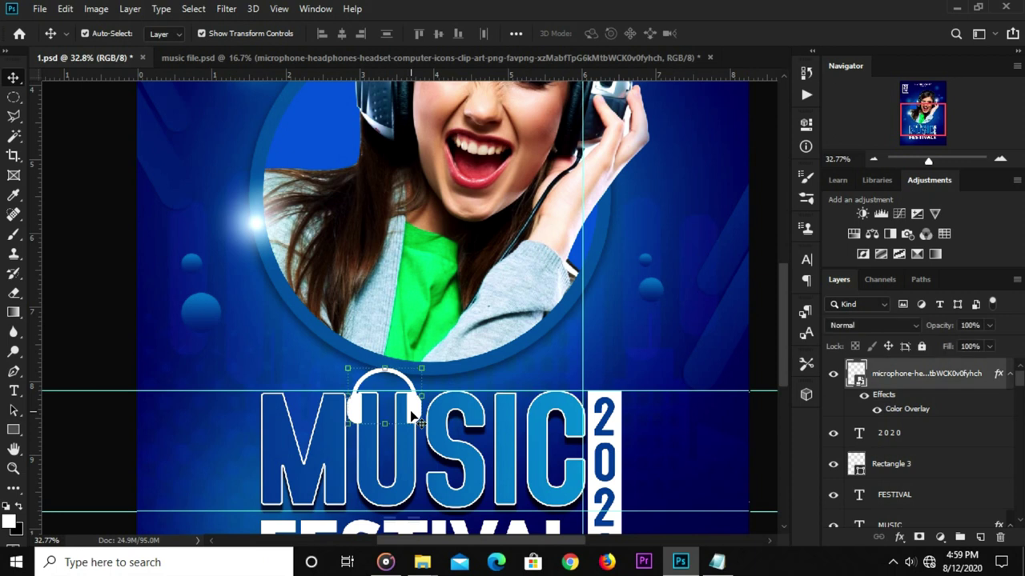
{"action": "left_click", "coordinate": [112, 318]}
{"action": "left_click", "coordinate": [415, 410]}
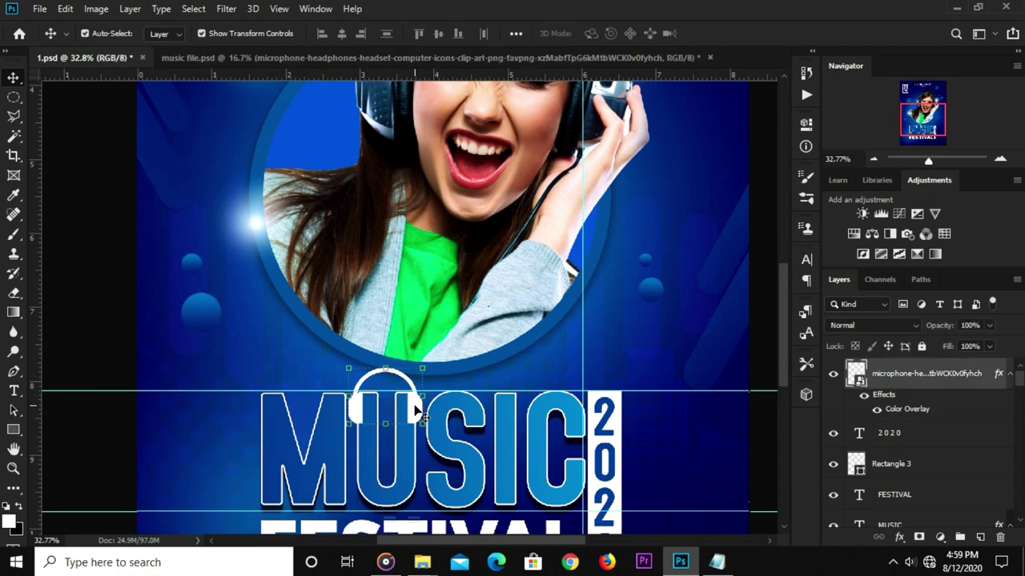
Nudge the headphones icon up by one pixel.
{"action": "key", "text": "Up"}
{"action": "key", "text": "Up"}
{"action": "key", "text": "Up"}
{"action": "key", "text": "Up"}
{"action": "key", "text": "Right"}
{"action": "key", "text": "Left"}
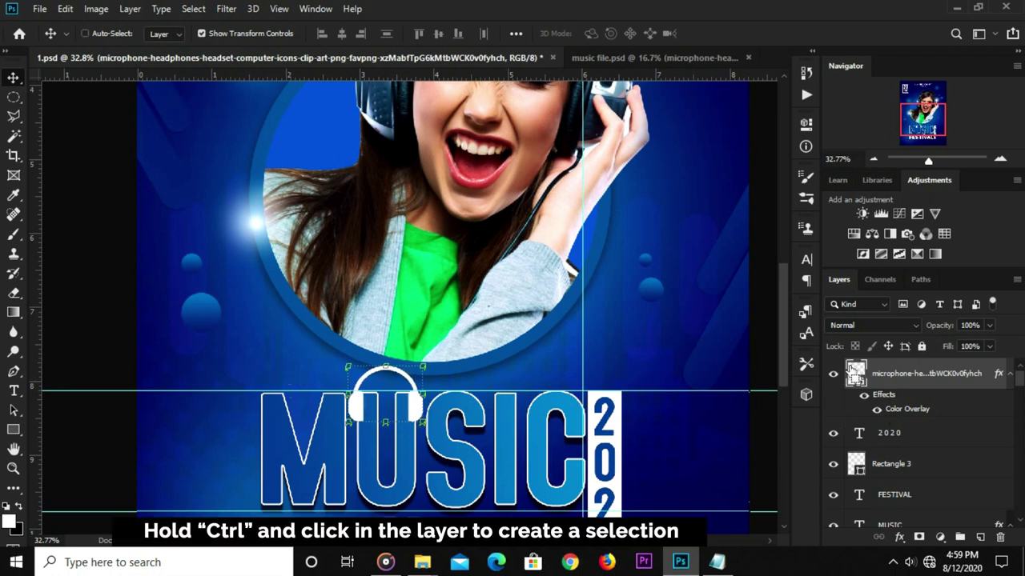
Load the headphones outline as a selection and expand it by 4 pixels.
{"action": "left_click", "coordinate": [855, 374], "text": "ctrl"}
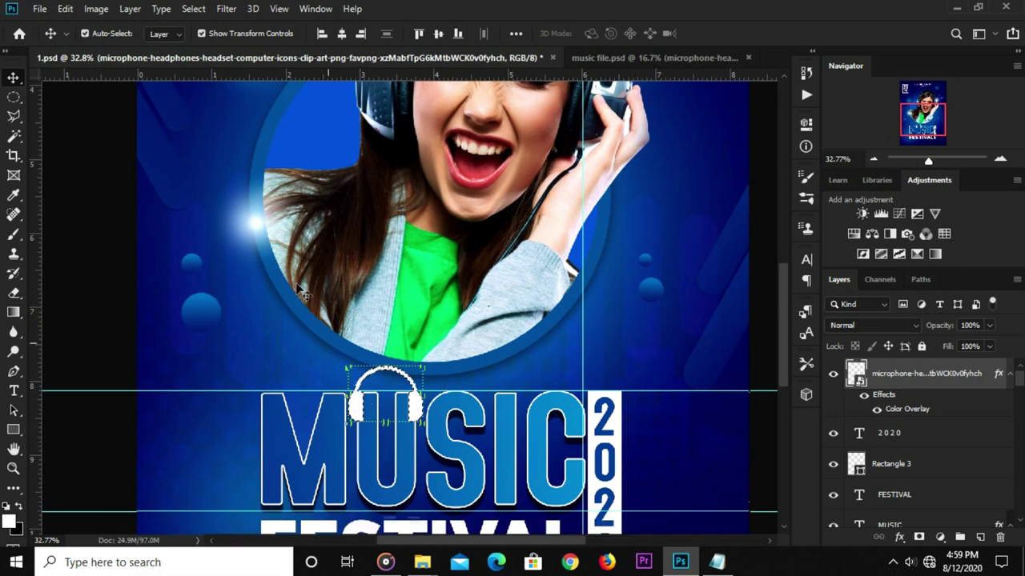
{"action": "left_click", "coordinate": [193, 9]}
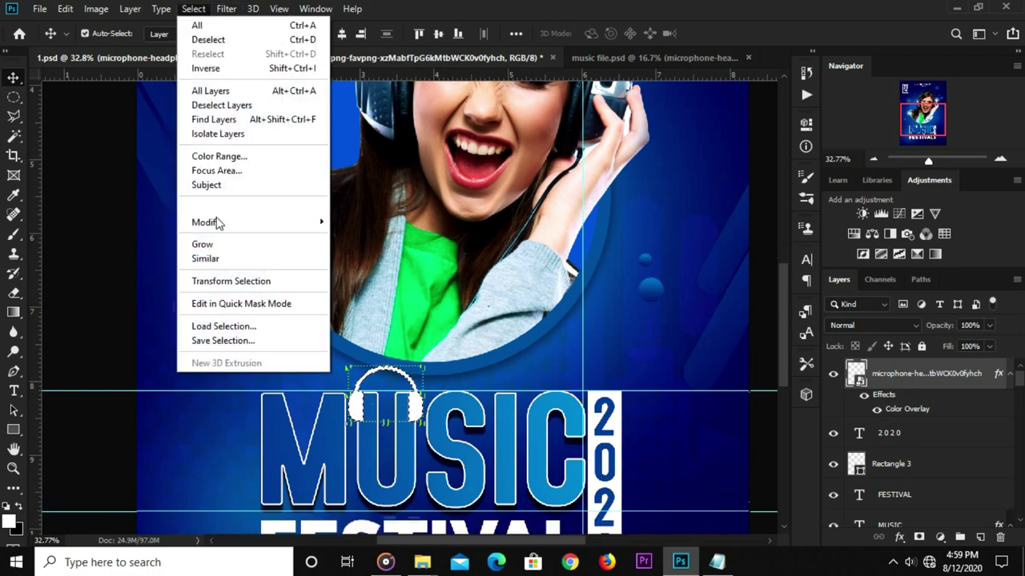
{"action": "mouse_move", "coordinate": [205, 222]}
{"action": "left_click", "coordinate": [367, 250]}
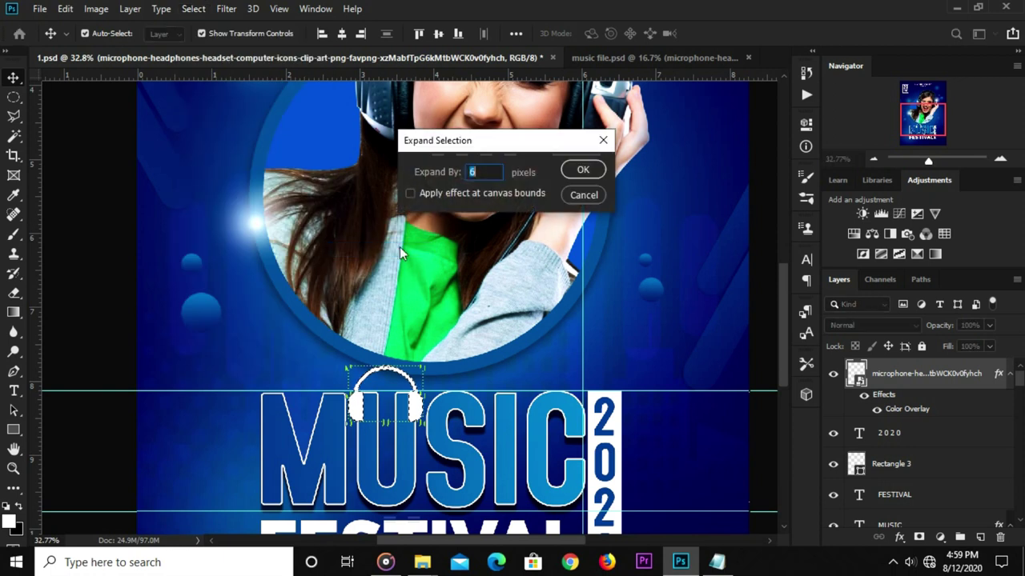
{"action": "type", "text": "4"}
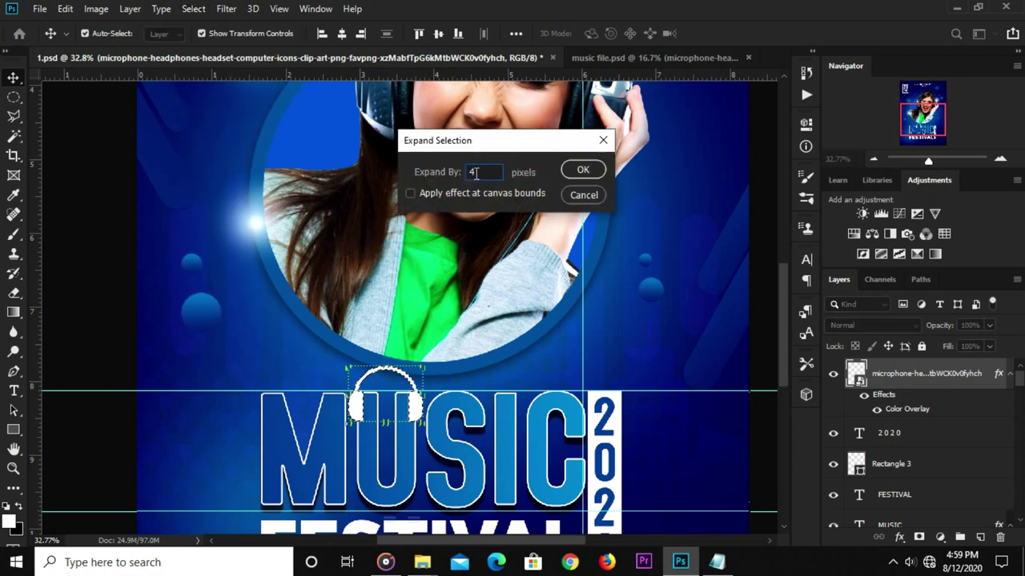
{"action": "left_click", "coordinate": [581, 170]}
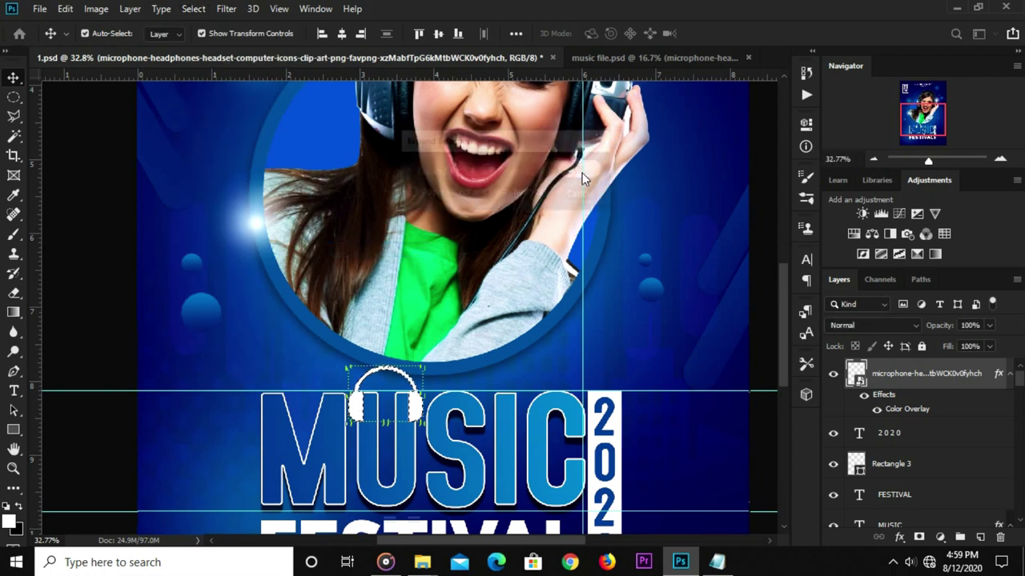
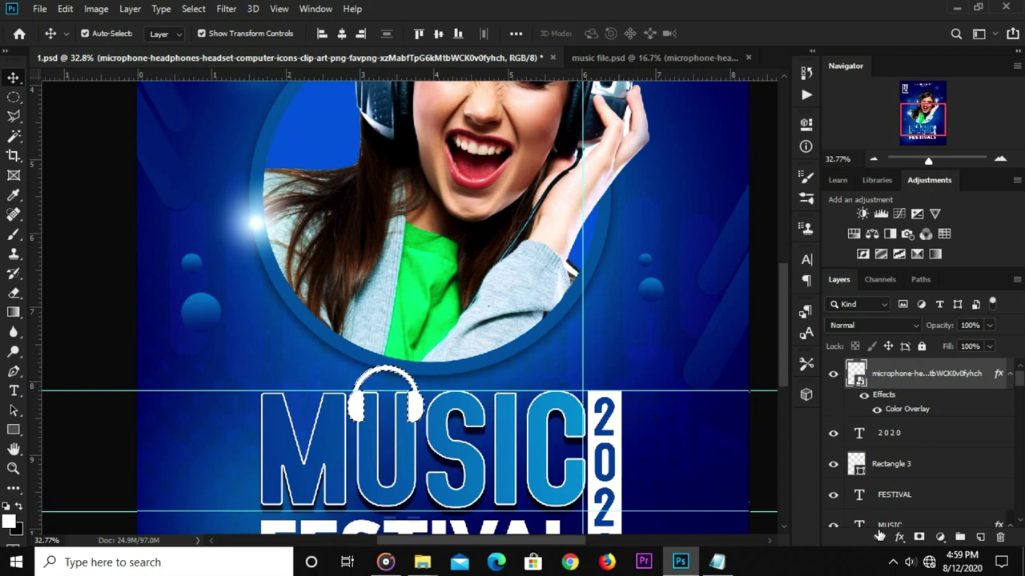
Move the layer mask from the headphones to the MUSIC text and invert it to white.
{"action": "left_click", "coordinate": [918, 537]}
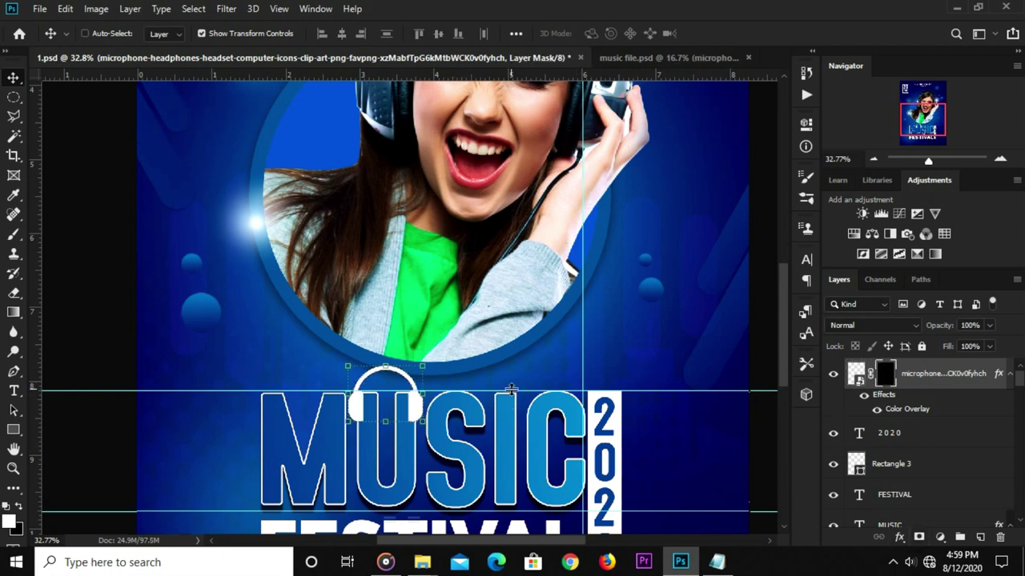
{"action": "key", "text": "ctrl+z"}
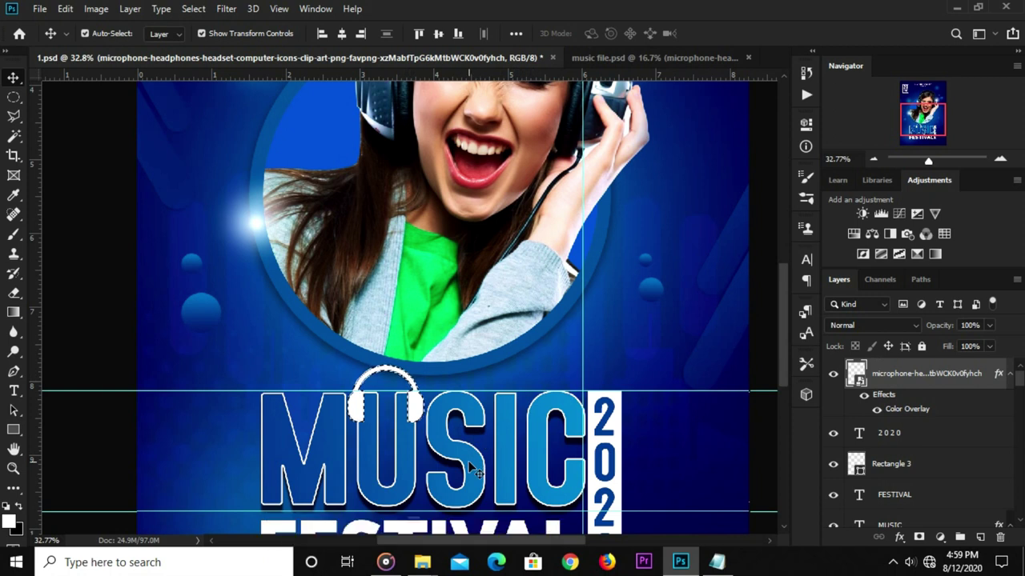
{"action": "left_click", "coordinate": [472, 471]}
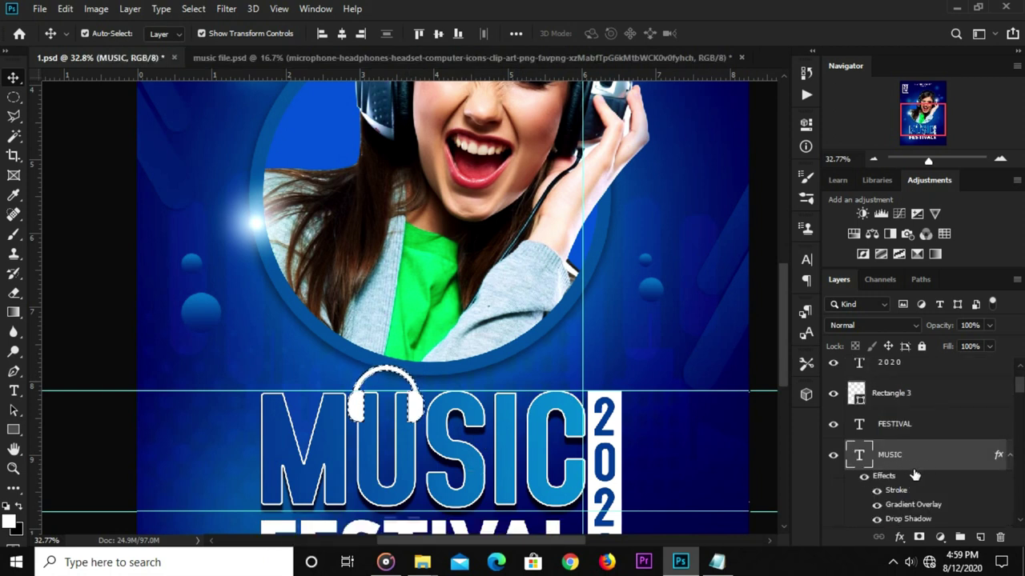
{"action": "left_click", "coordinate": [919, 537]}
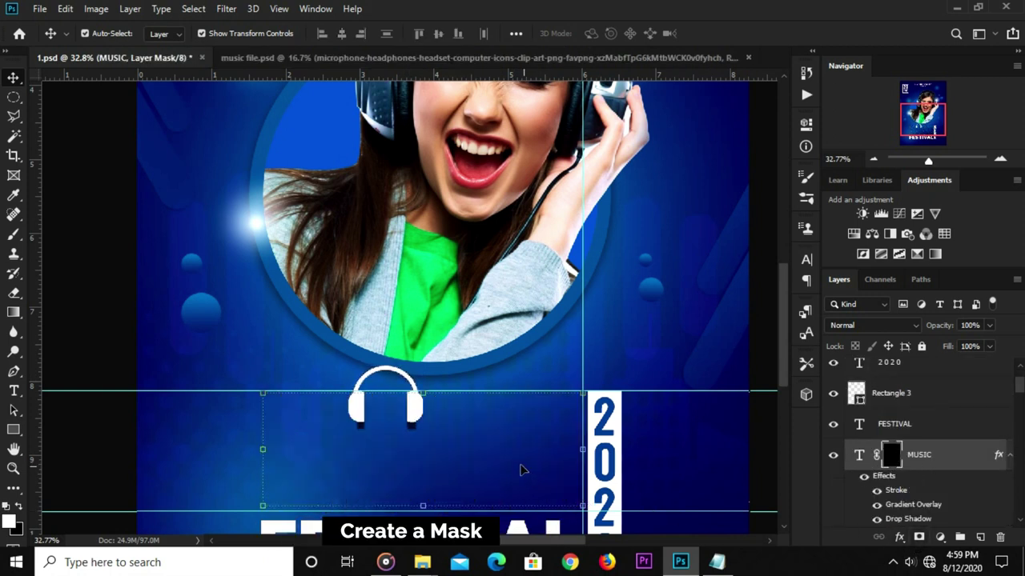
{"action": "key", "text": "ctrl+i"}
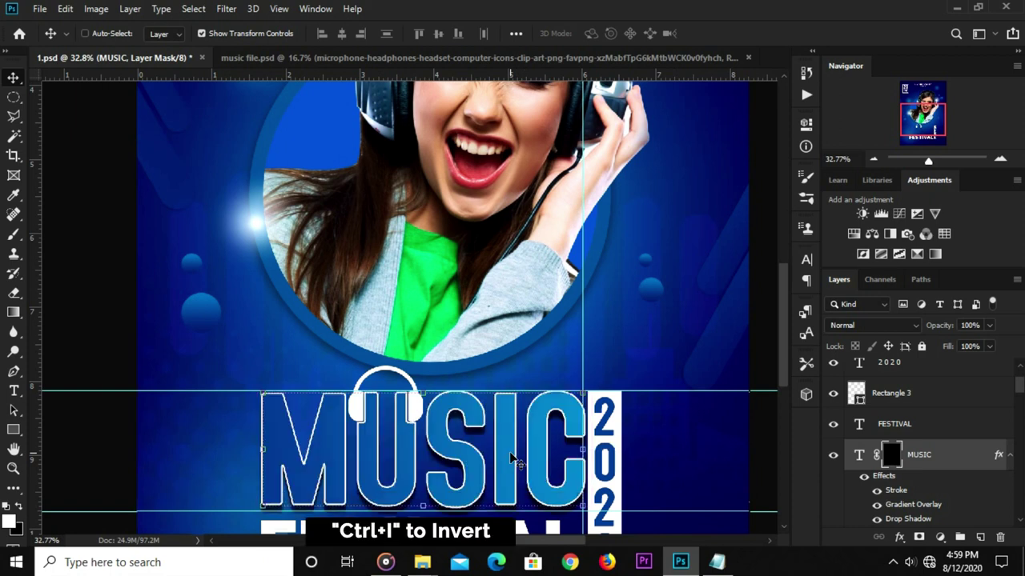
{"action": "left_click", "coordinate": [126, 284]}
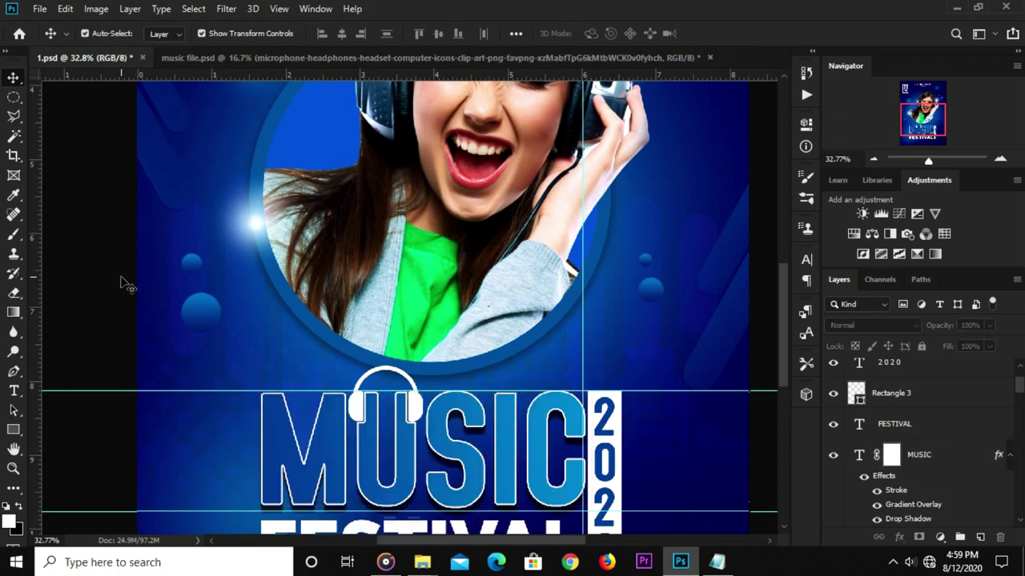
Drag the black waveform graphic from music file.psd into the flyer over the photo.
{"action": "left_click", "coordinate": [239, 56]}
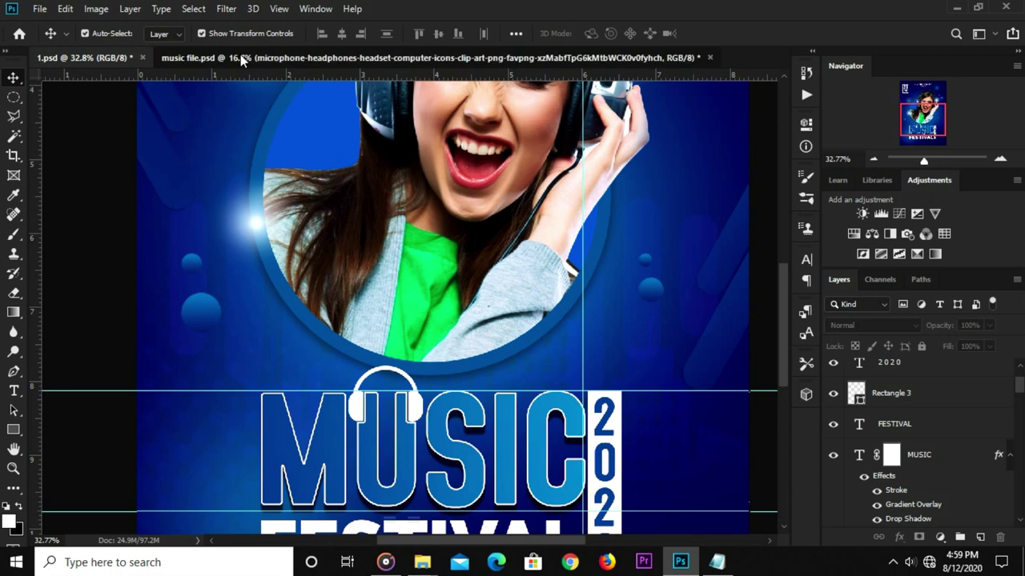
{"action": "left_click", "coordinate": [414, 251]}
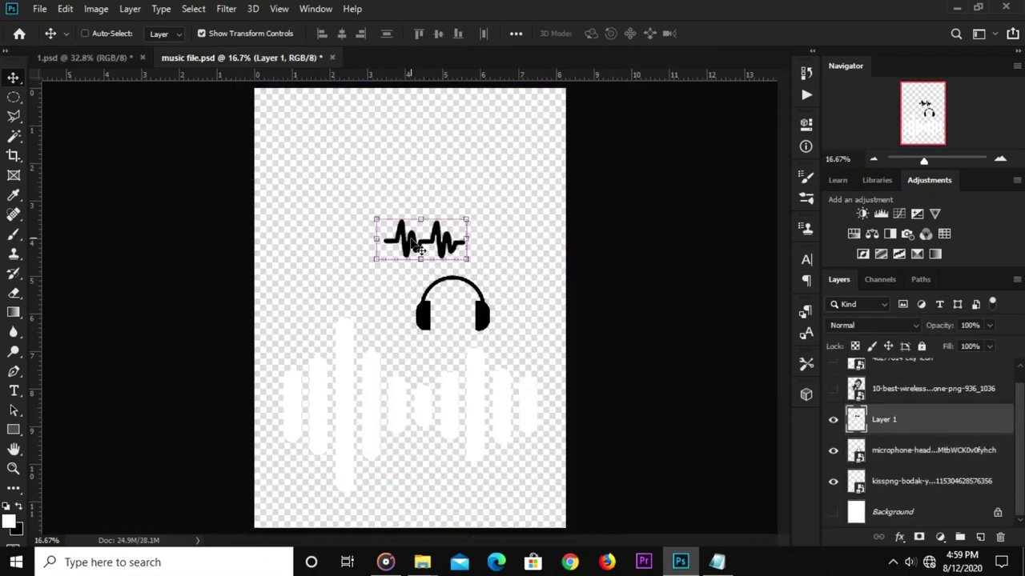
{"action": "left_click", "coordinate": [110, 56]}
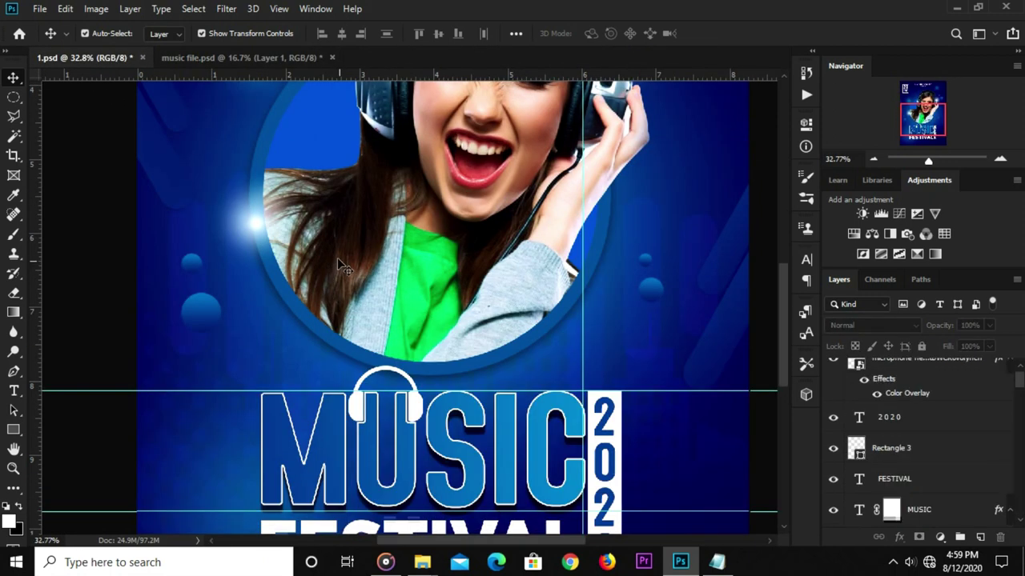
{"action": "left_click_drag", "start_coordinate": [337, 266], "coordinate": [337, 266]}
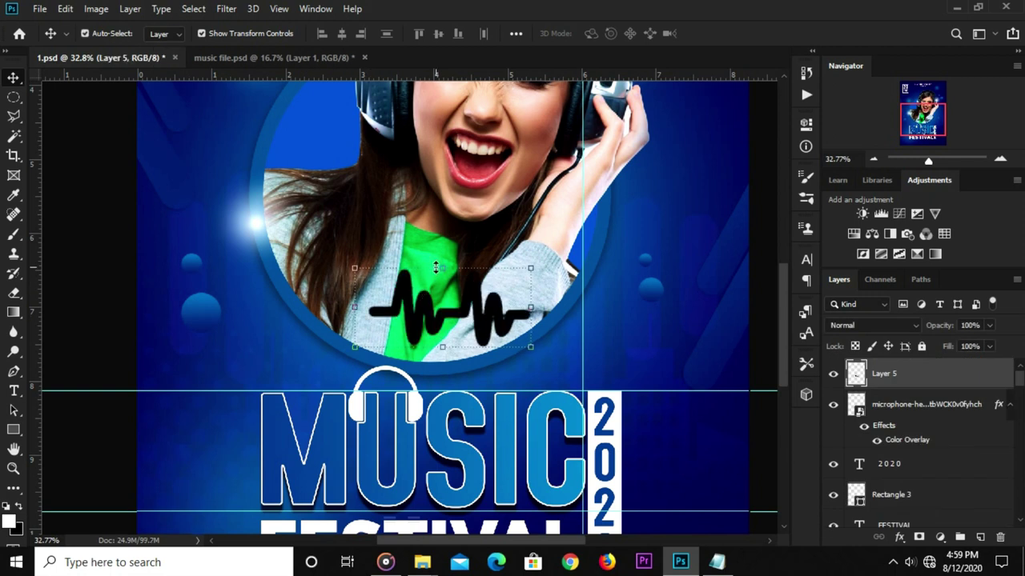
Copy the headphones' white Color Overlay layer style and paste it onto the waveform layer.
{"action": "left_click", "coordinate": [917, 406]}
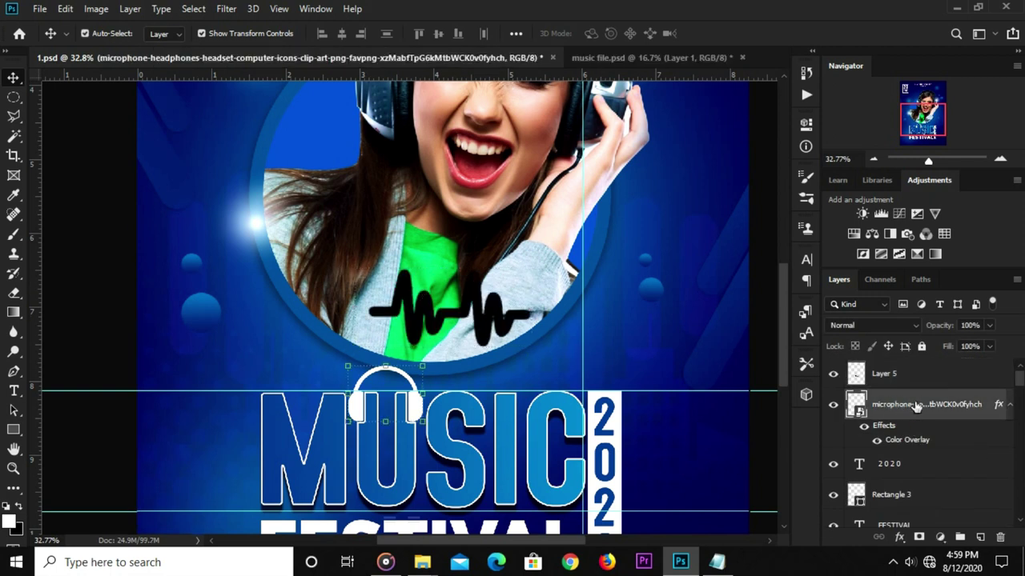
{"action": "right_click", "coordinate": [898, 409]}
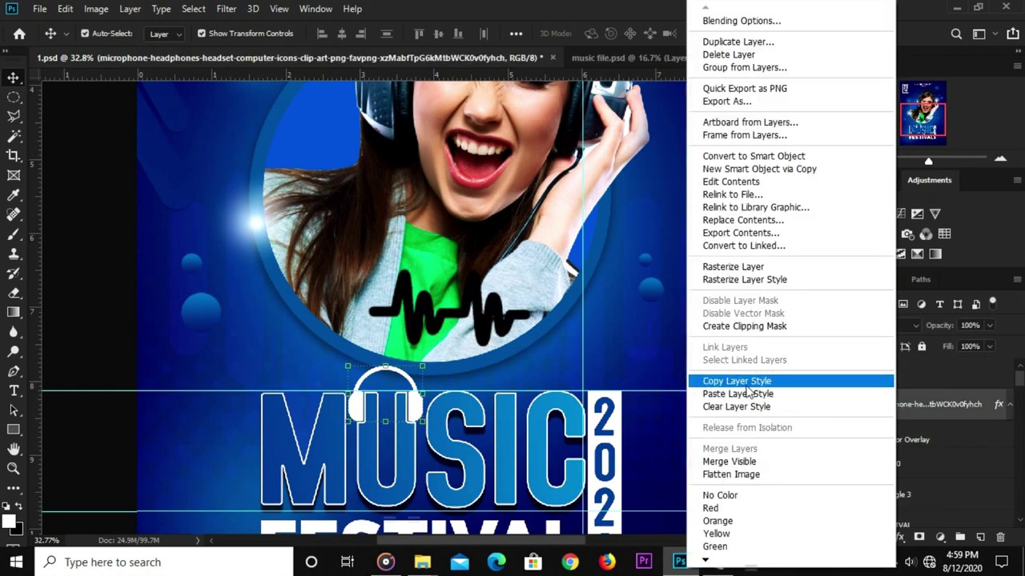
{"action": "left_click", "coordinate": [790, 381]}
{"action": "left_click", "coordinate": [899, 374]}
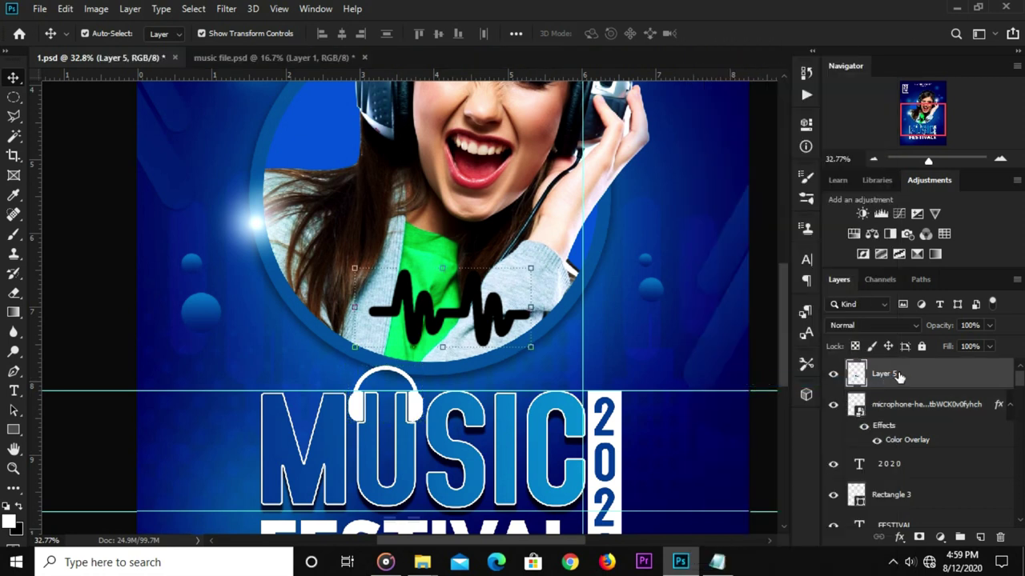
{"action": "right_click", "coordinate": [898, 377]}
{"action": "left_click", "coordinate": [705, 357]}
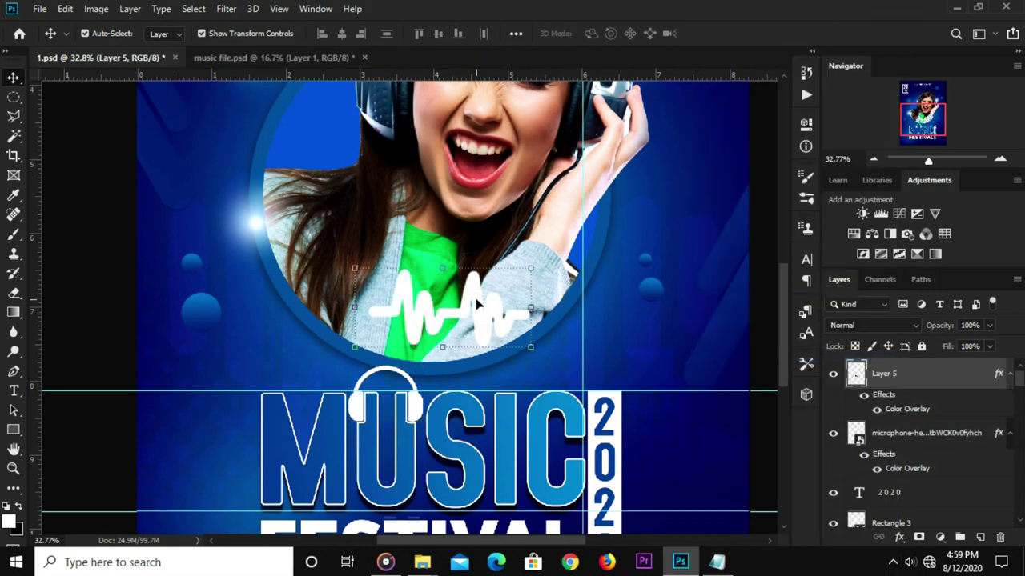
{"action": "key", "text": "ctrl+t"}
Scale the white waveform down between the headphone ear cups, then shrink it slightly more.
{"action": "mouse_move", "coordinate": [442, 268]}
{"action": "left_mouse_down"}
{"action": "mouse_move", "coordinate": [444, 298]}
{"action": "mouse_move", "coordinate": [480, 330]}
{"action": "mouse_move", "coordinate": [412, 404]}
{"action": "mouse_move", "coordinate": [377, 413]}
{"action": "mouse_move", "coordinate": [391, 410]}
{"action": "left_mouse_up"}
{"action": "scroll", "coordinate": [390, 410], "scroll_direction": "up", "scroll_amount": 1}
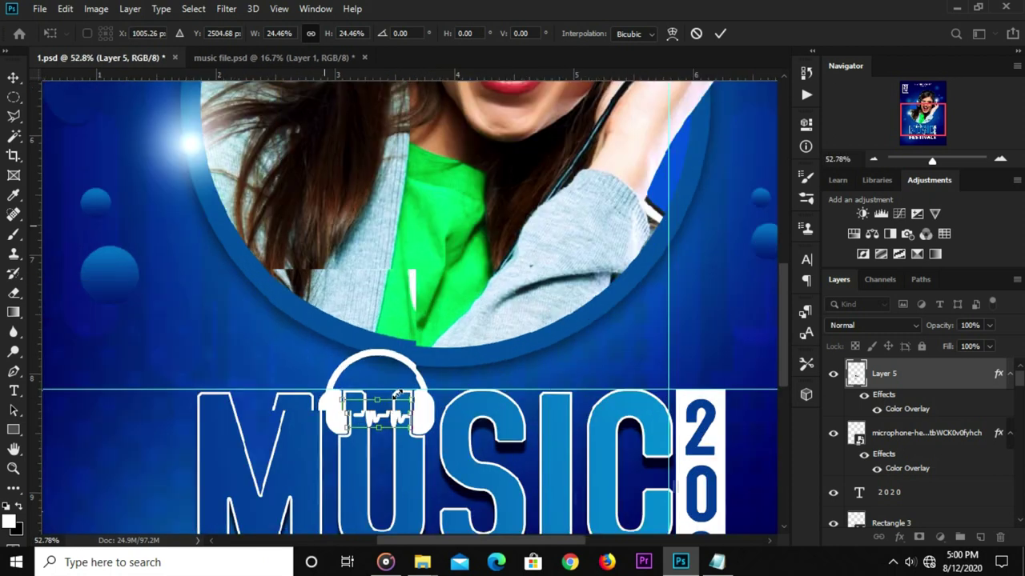
{"action": "scroll", "coordinate": [392, 411], "scroll_direction": "up", "scroll_amount": 1}
{"action": "scroll", "coordinate": [393, 412], "scroll_direction": "up", "scroll_amount": 1}
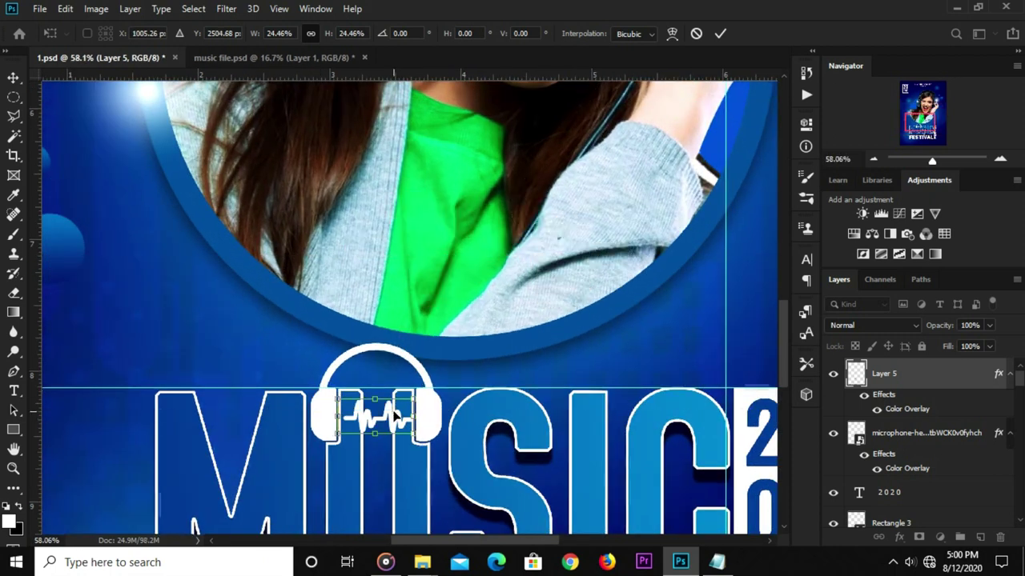
{"action": "key", "text": "Return"}
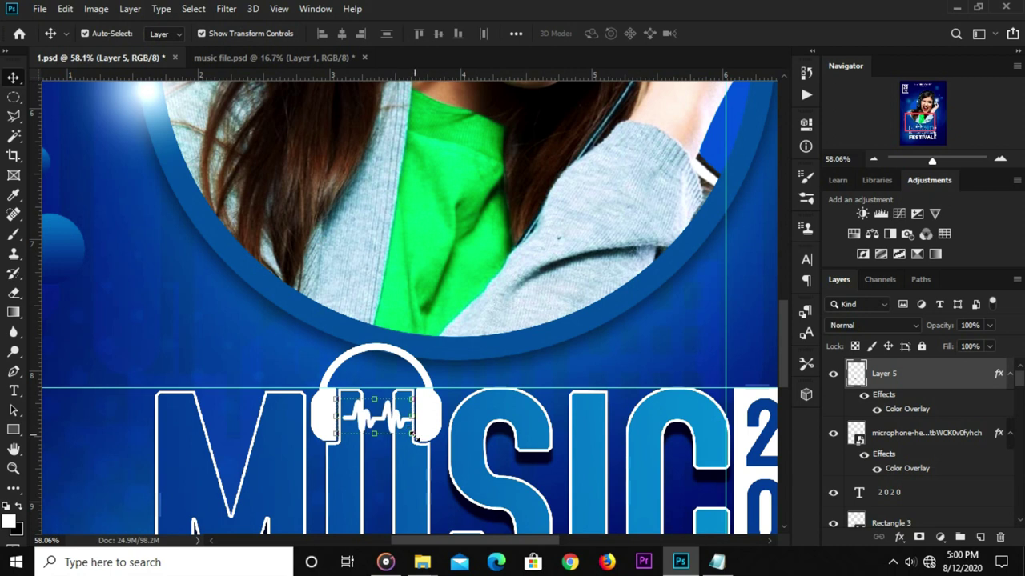
{"action": "key", "text": "ctrl+t"}
{"action": "left_click_drag", "start_coordinate": [411, 433], "coordinate": [409, 432]}
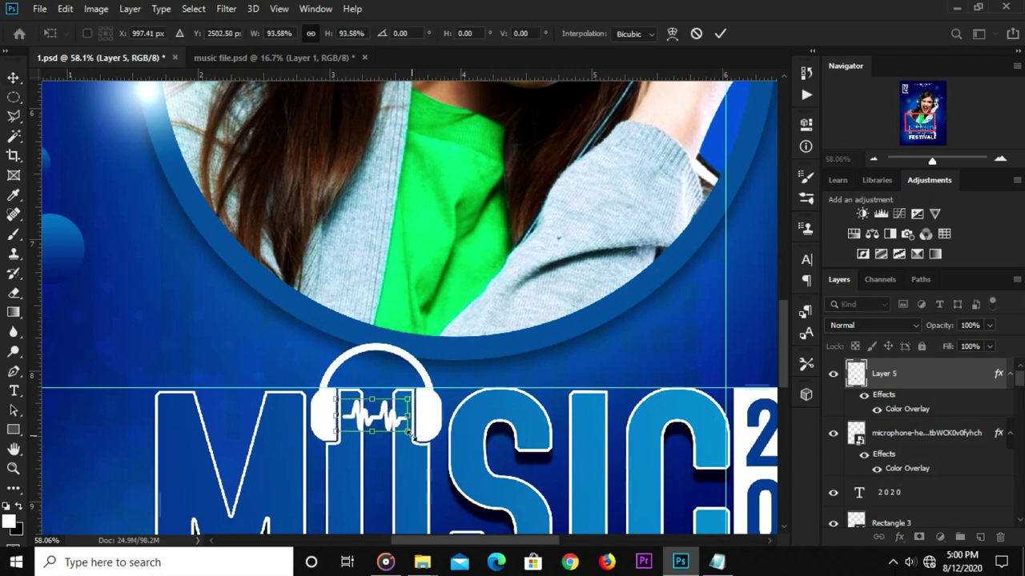
{"action": "key", "text": "Return"}
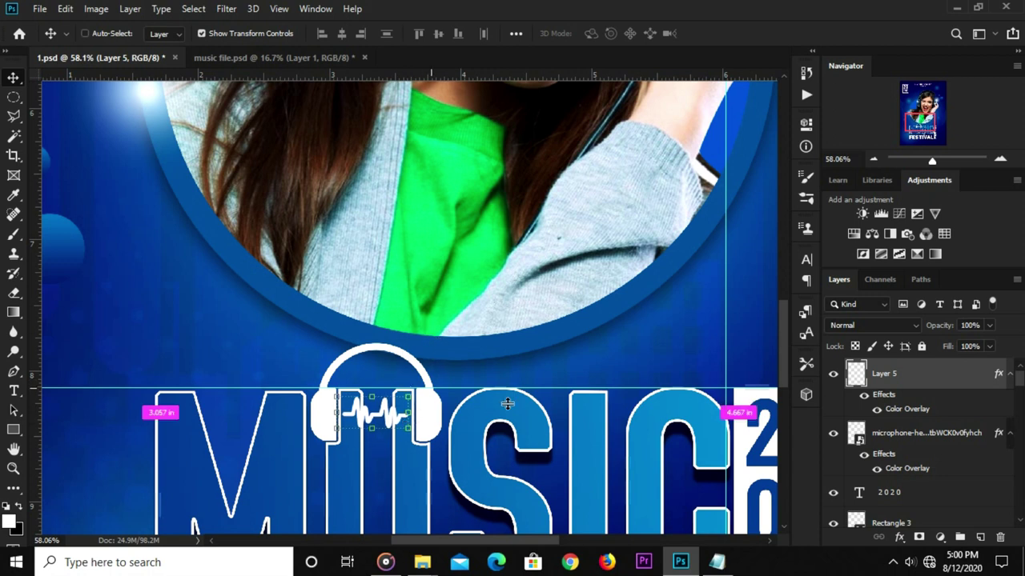
Load the waveform's outline as a selection and expand it by 4 pixels.
{"action": "left_click", "coordinate": [856, 373], "text": "ctrl"}
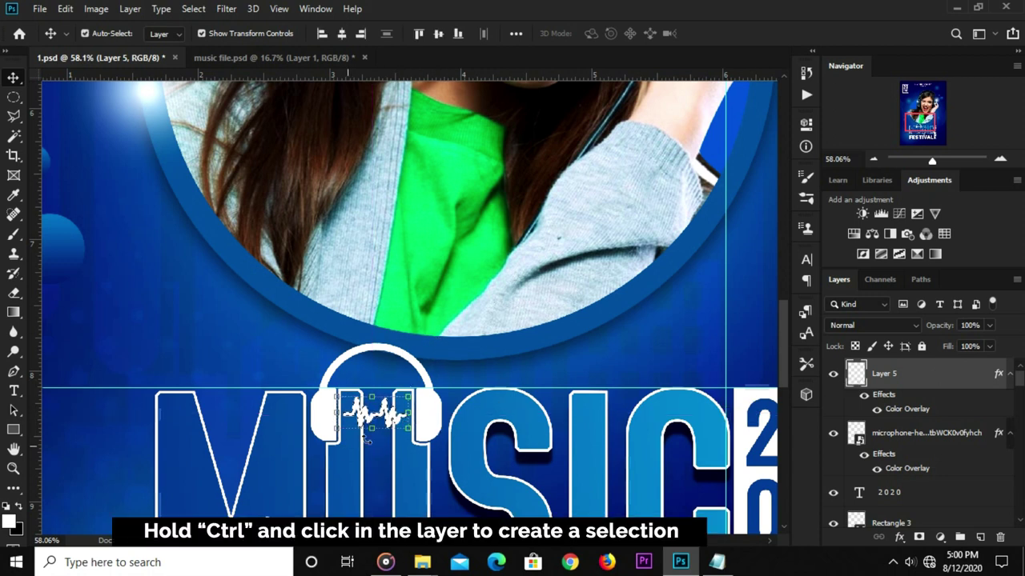
{"action": "left_click", "coordinate": [200, 8]}
{"action": "mouse_move", "coordinate": [207, 222]}
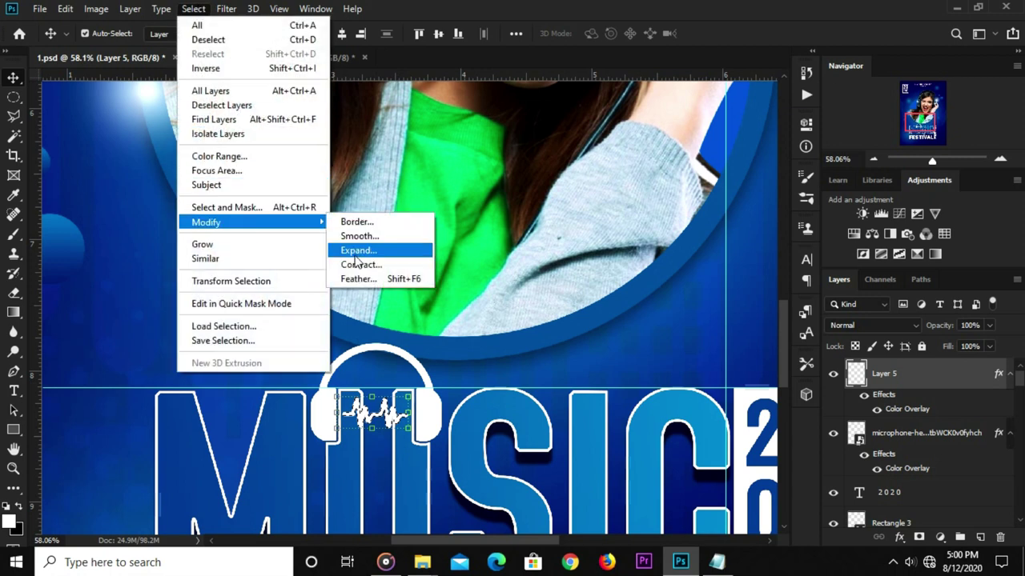
{"action": "left_click", "coordinate": [356, 250]}
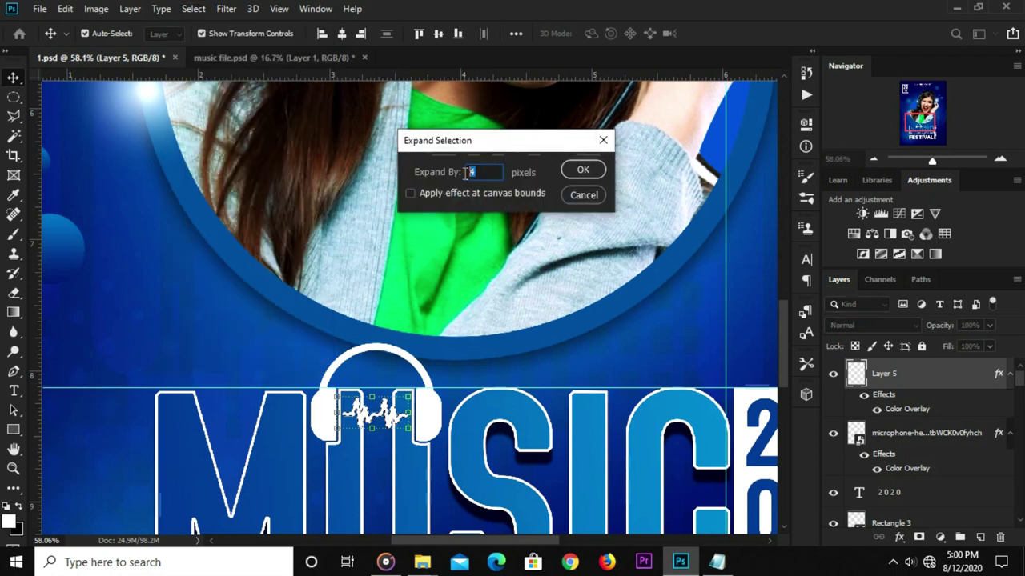
{"action": "left_click", "coordinate": [582, 170]}
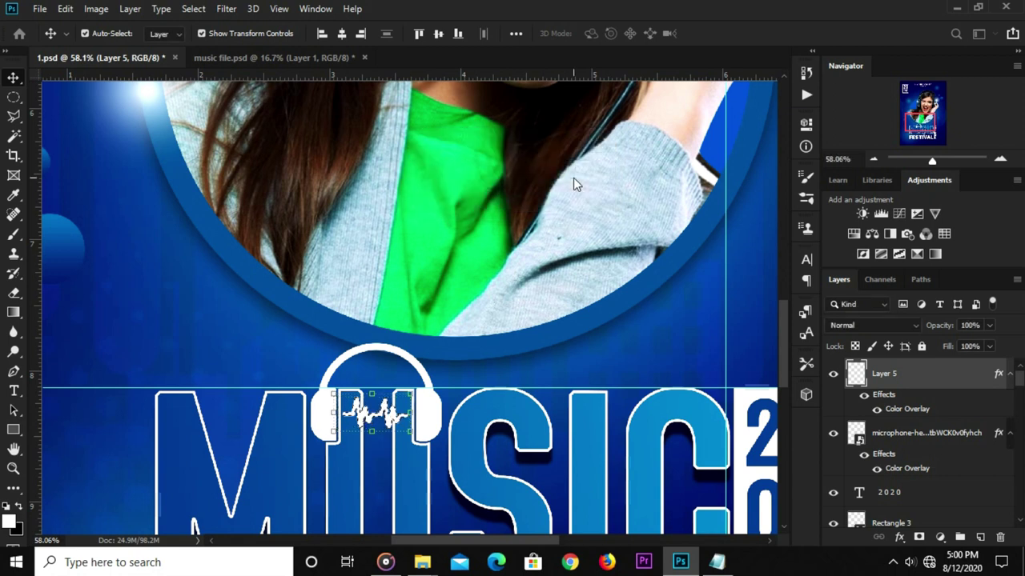
{"action": "scroll", "coordinate": [937, 445], "scroll_direction": "down", "scroll_amount": 3}
{"action": "scroll", "coordinate": [937, 444], "scroll_direction": "up", "scroll_amount": 3}
{"action": "scroll", "coordinate": [937, 444], "scroll_direction": "down", "scroll_amount": 1}
{"action": "scroll", "coordinate": [936, 445], "scroll_direction": "down", "scroll_amount": 2}
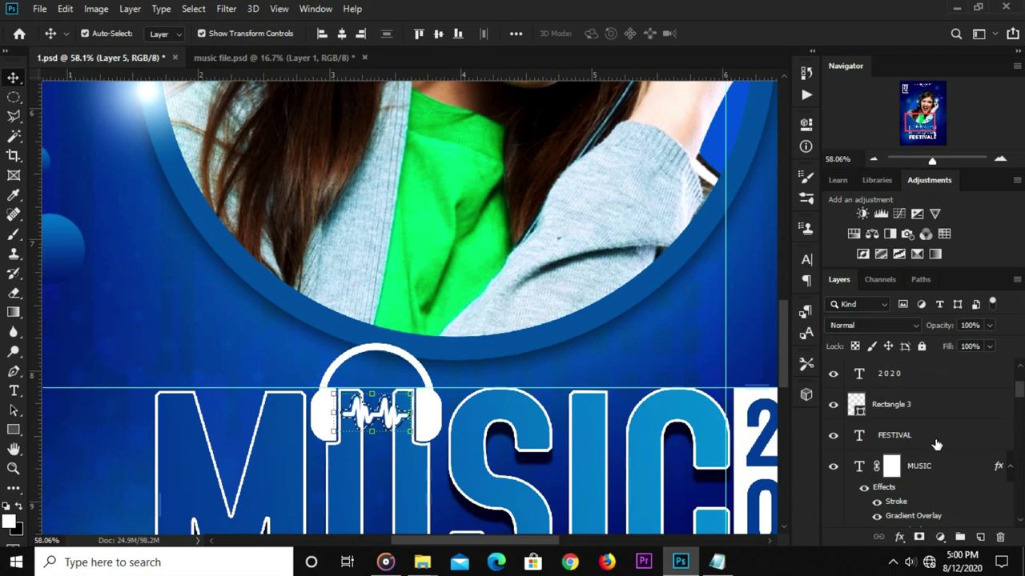
{"action": "scroll", "coordinate": [937, 444], "scroll_direction": "down", "scroll_amount": 2}
{"action": "scroll", "coordinate": [937, 444], "scroll_direction": "down", "scroll_amount": 2}
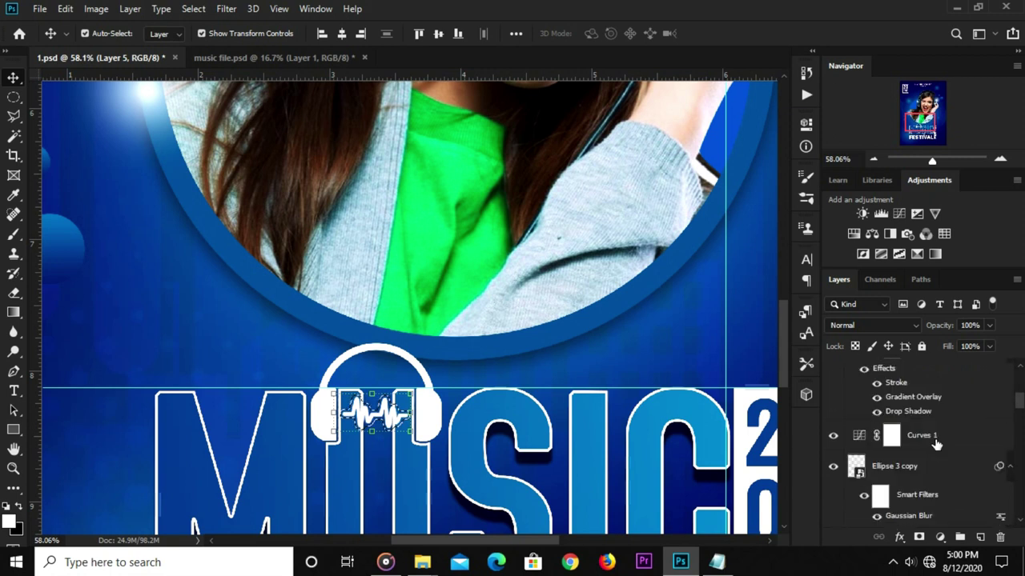
{"action": "scroll", "coordinate": [937, 444], "scroll_direction": "up", "scroll_amount": 5}
Convert the MUSIC text to a smart object and give it an inverted white layer mask.
{"action": "left_click", "coordinate": [712, 466]}
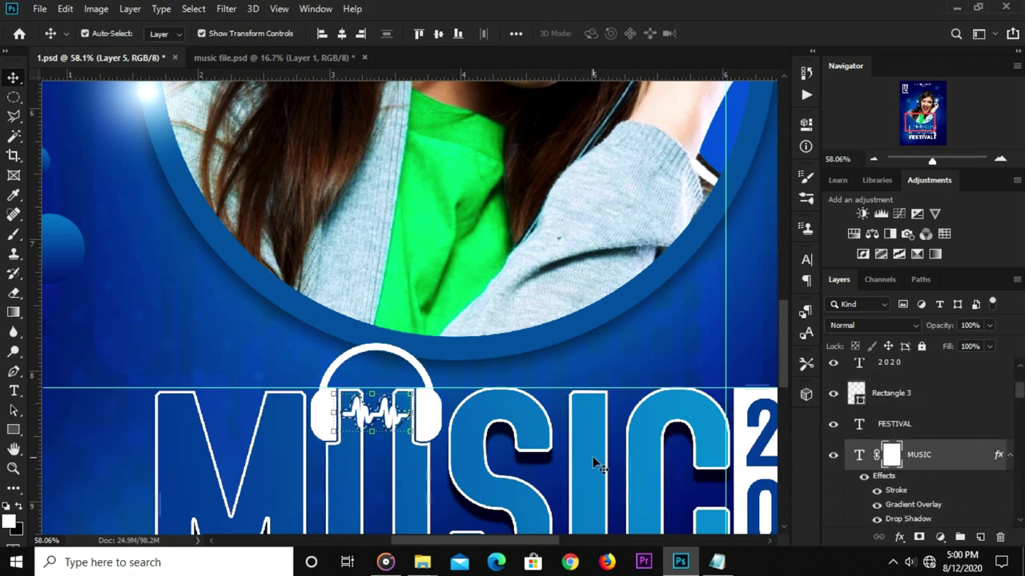
{"action": "right_click", "coordinate": [934, 463]}
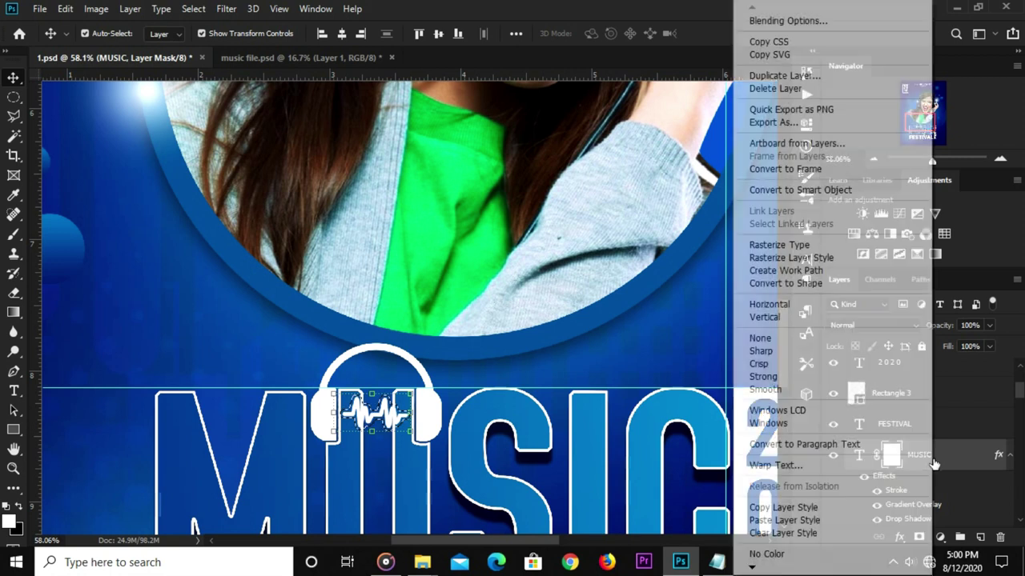
{"action": "left_click", "coordinate": [778, 191]}
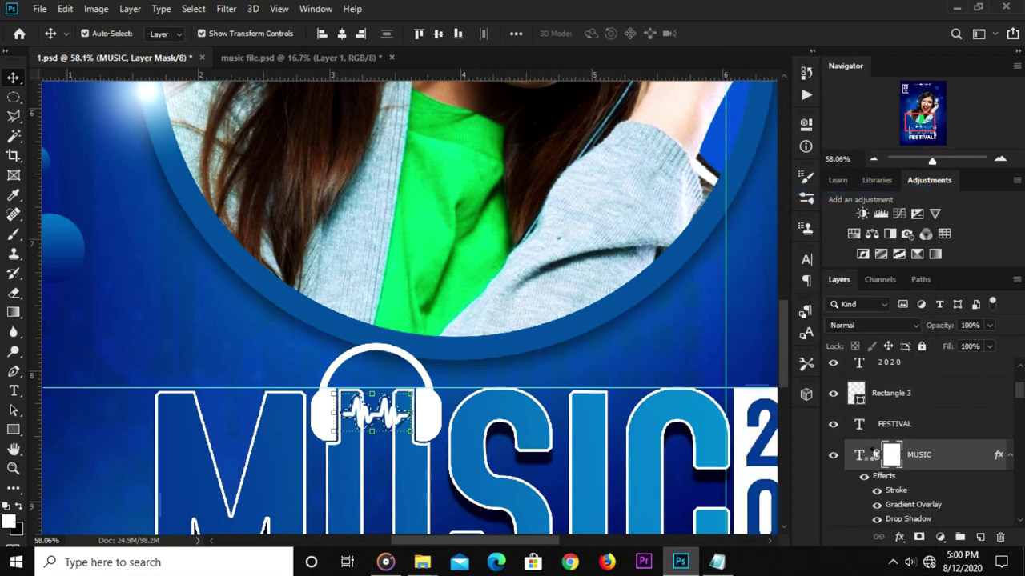
{"action": "left_click", "coordinate": [919, 537]}
{"action": "key", "text": "ctrl+i"}
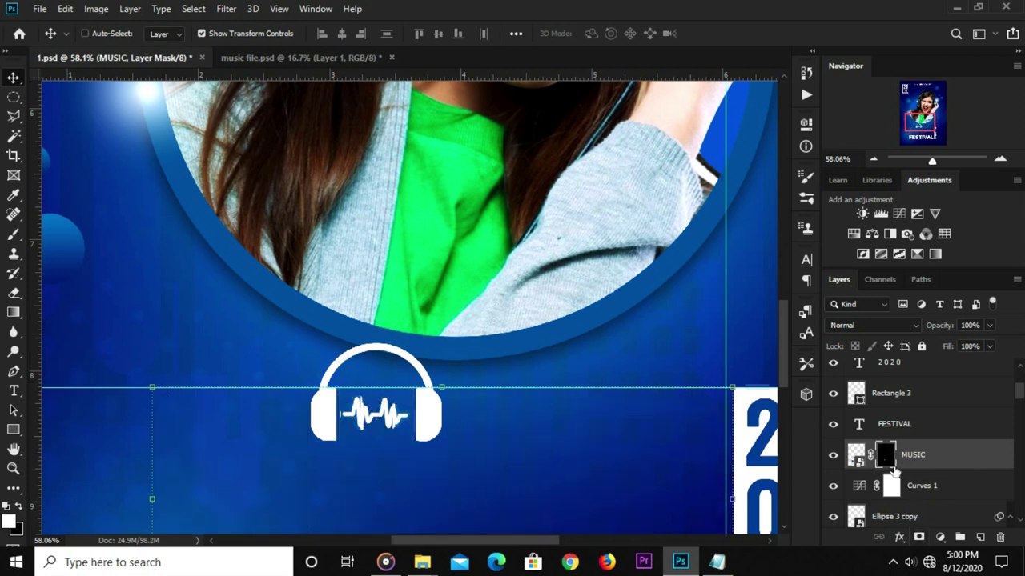
{"action": "key", "text": "ctrl+i"}
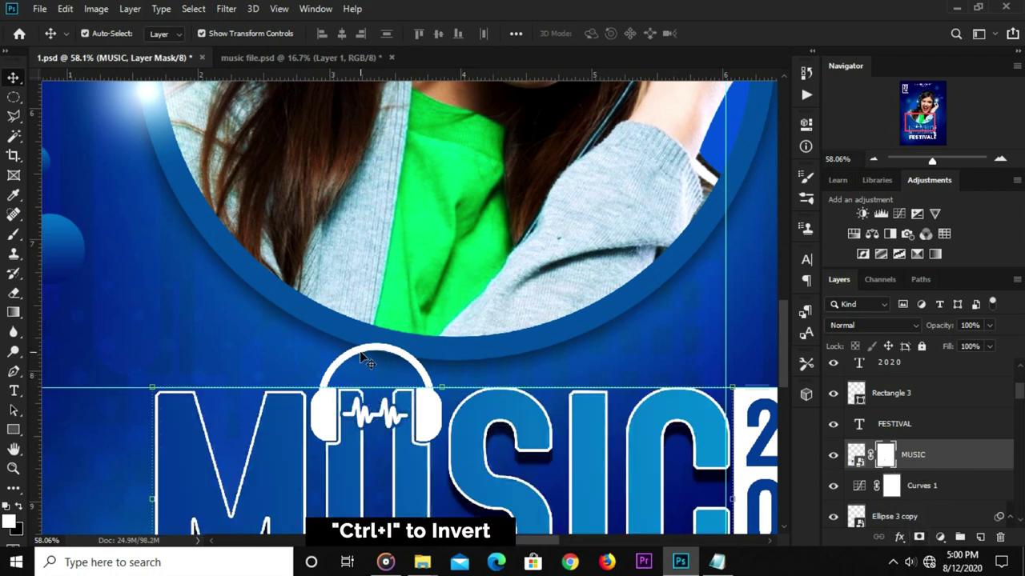
{"action": "scroll", "coordinate": [363, 358], "scroll_direction": "down", "scroll_amount": 2}
{"action": "scroll", "coordinate": [354, 359], "scroll_direction": "down", "scroll_amount": 1}
{"action": "scroll", "coordinate": [357, 359], "scroll_direction": "down", "scroll_amount": 2}
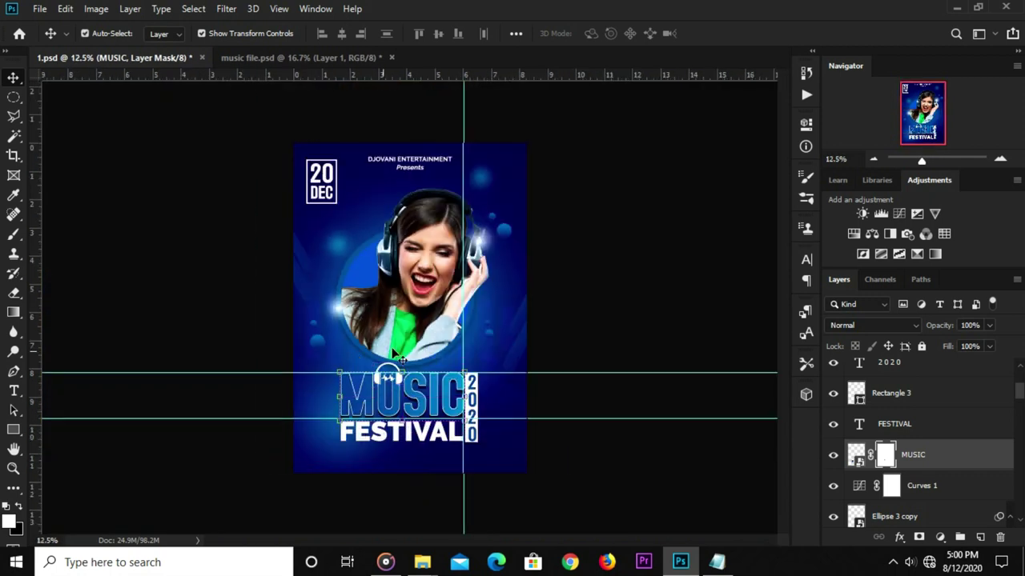
Group the headphones and MUSIC FESTIVAL title layers and nudge the group down.
{"action": "left_click", "coordinate": [574, 305]}
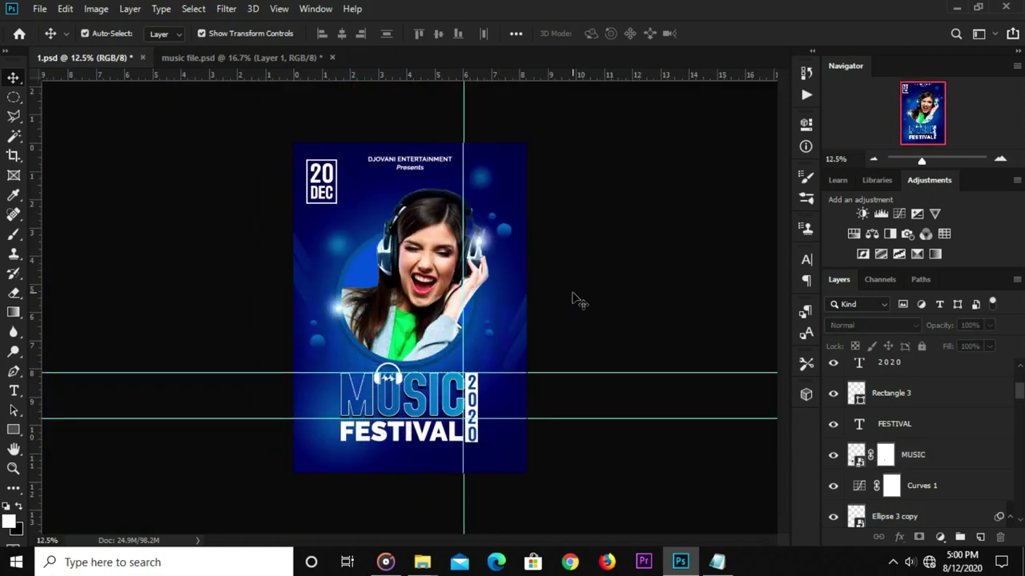
{"action": "left_click", "coordinate": [925, 462]}
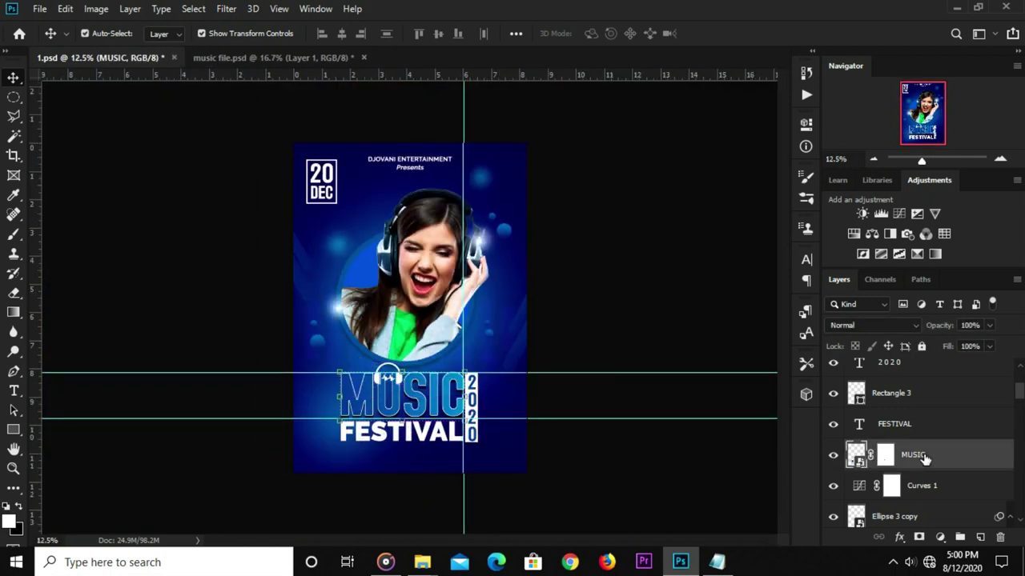
{"action": "scroll", "coordinate": [925, 459], "scroll_direction": "up", "scroll_amount": 2}
{"action": "left_click", "coordinate": [926, 383], "text": "shift"}
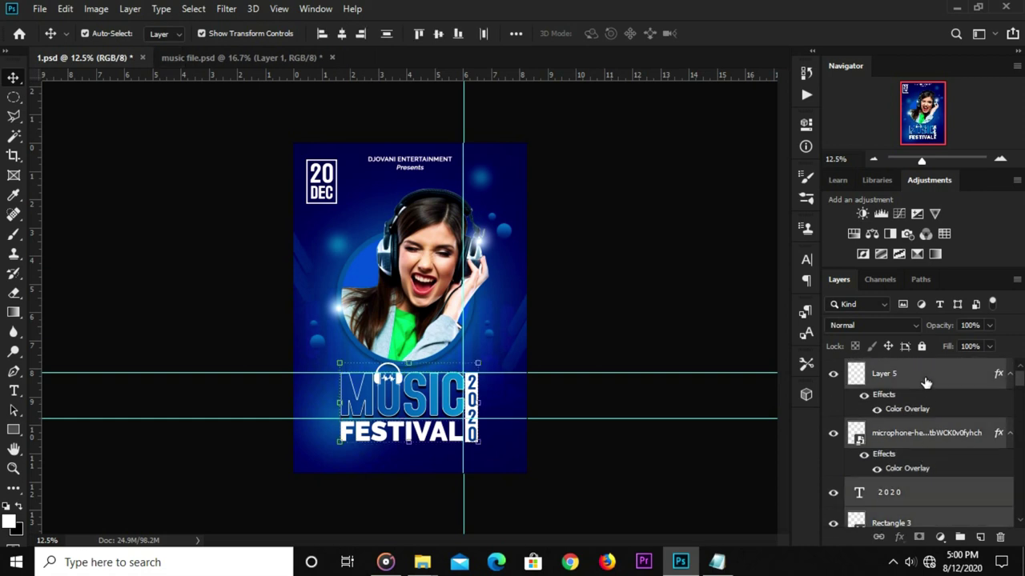
{"action": "key", "text": "ctrl+g"}
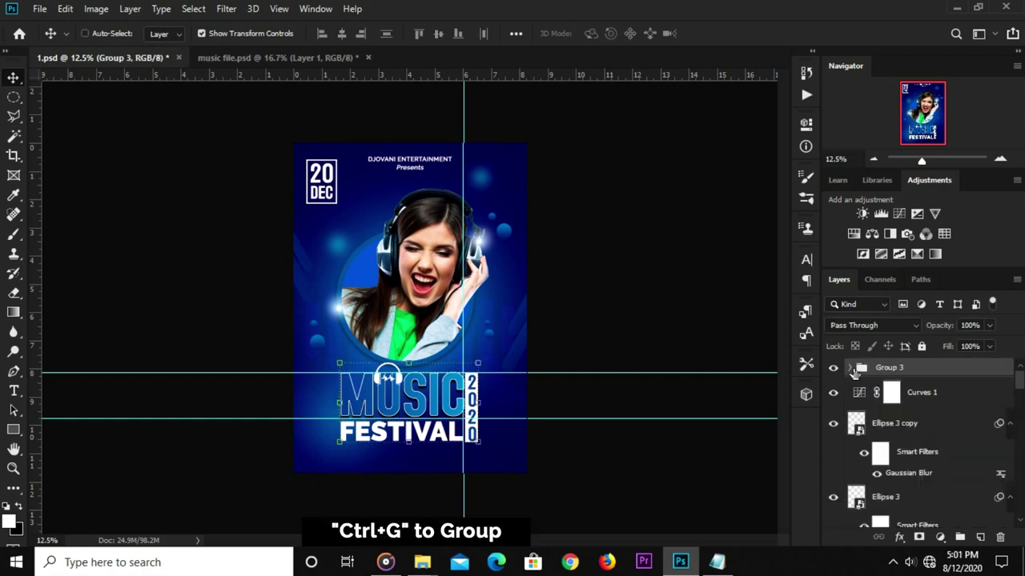
{"action": "left_click", "coordinate": [832, 369]}
{"action": "key", "text": "ctrl+z"}
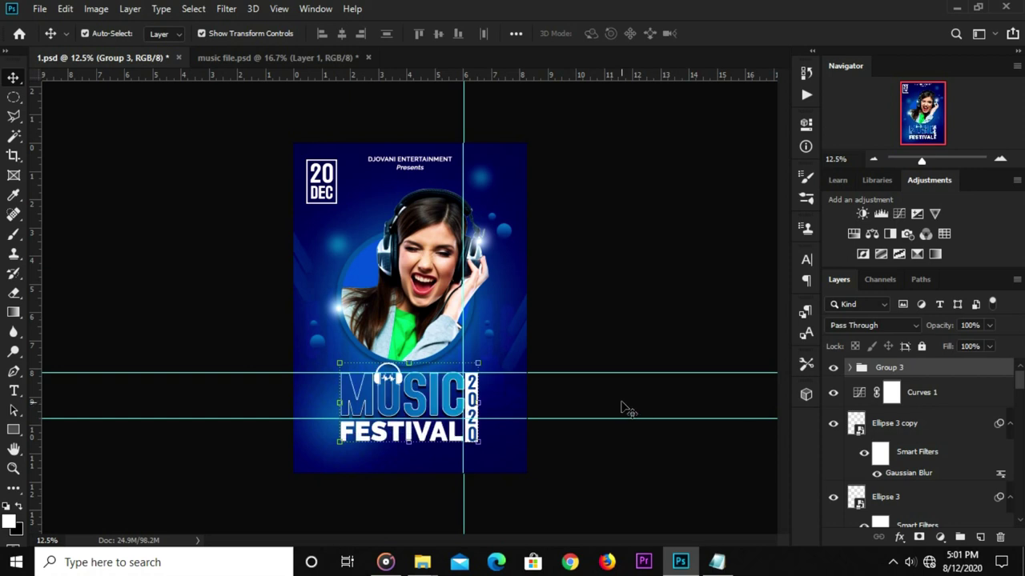
{"action": "key", "text": "shift+Down"}
{"action": "key", "text": "shift+Down"}
{"action": "key", "text": "shift+Down"}
{"action": "key", "text": "shift+Down"}
{"action": "key", "text": "shift+Down"}
Clear all guides and centre the title group horizontally on the canvas.
{"action": "left_click", "coordinate": [279, 9]}
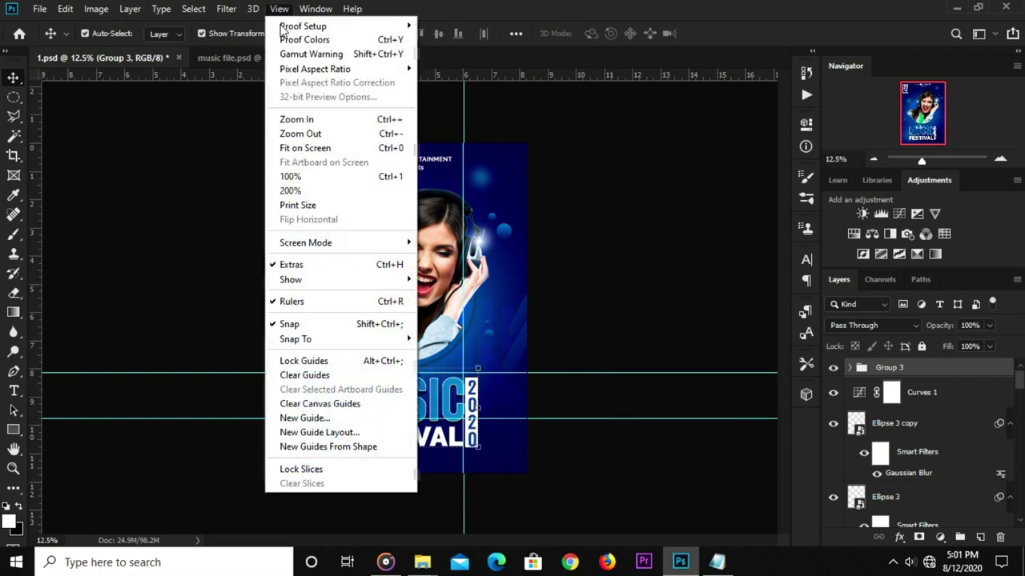
{"action": "left_click", "coordinate": [313, 377]}
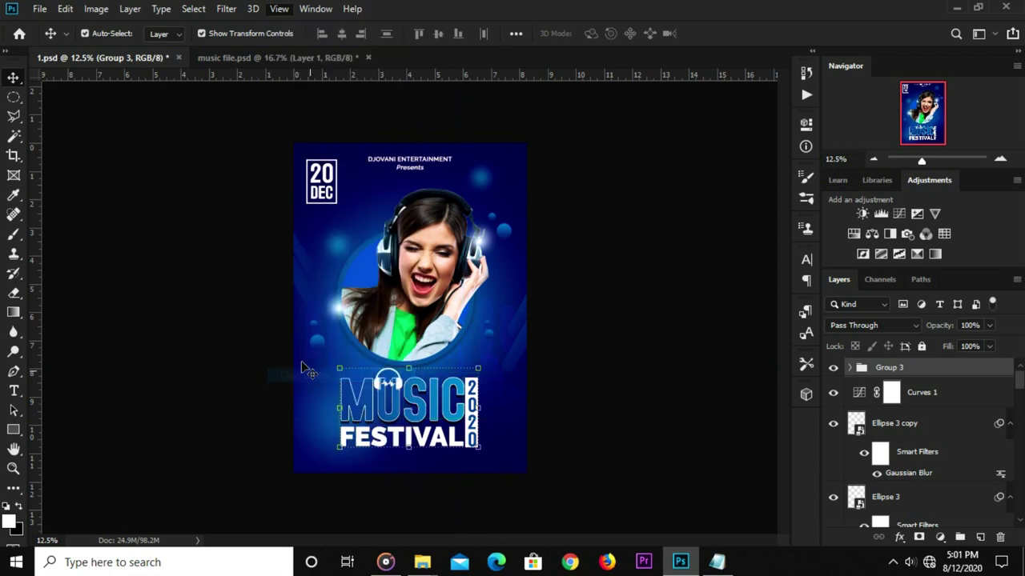
{"action": "key", "text": "ctrl+a"}
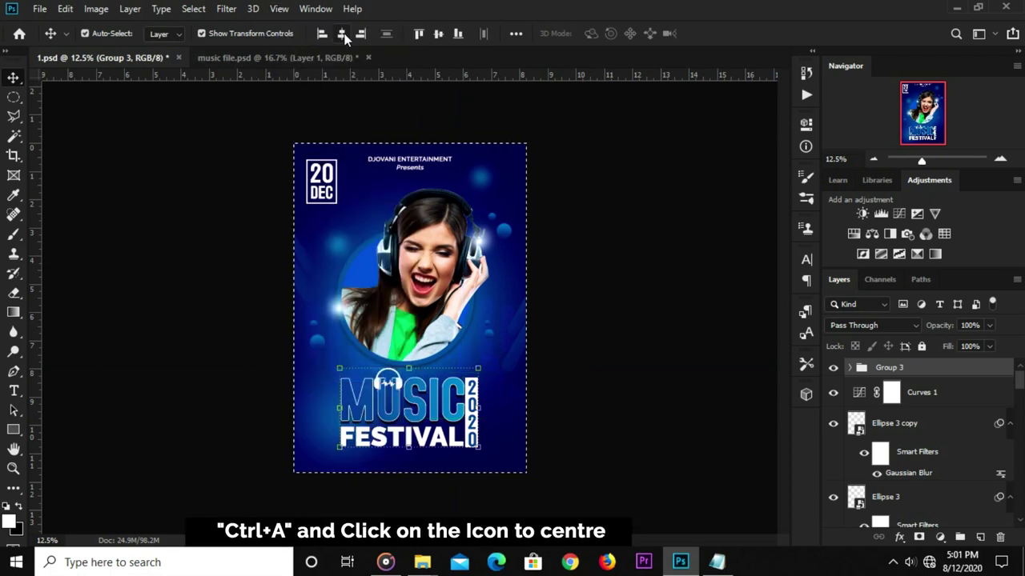
{"action": "left_click", "coordinate": [343, 34]}
{"action": "key", "text": "ctrl+d"}
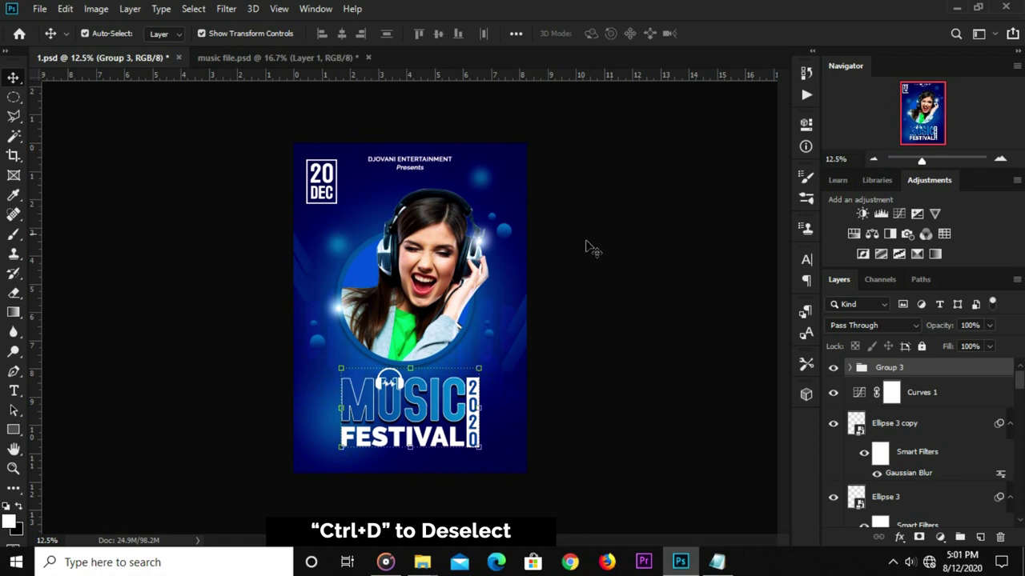
Nudge the photo circle group, Group 2, slightly upward.
{"action": "left_click", "coordinate": [613, 264], "text": "ctrl"}
{"action": "left_click", "coordinate": [453, 284], "text": "ctrl"}
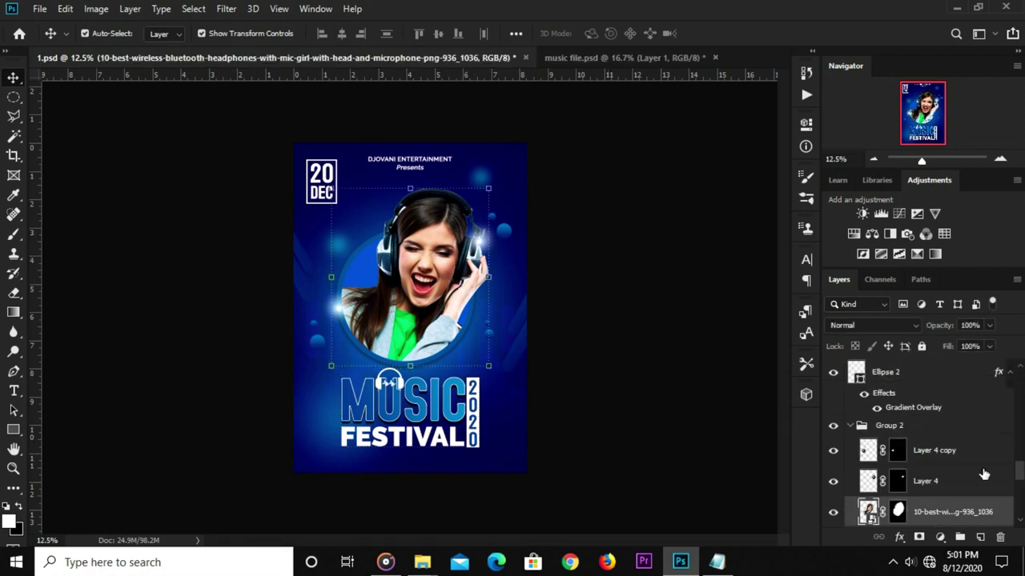
{"action": "scroll", "coordinate": [957, 480], "scroll_direction": "down", "scroll_amount": 2}
{"action": "scroll", "coordinate": [944, 465], "scroll_direction": "up", "scroll_amount": 1}
{"action": "left_click", "coordinate": [931, 411]}
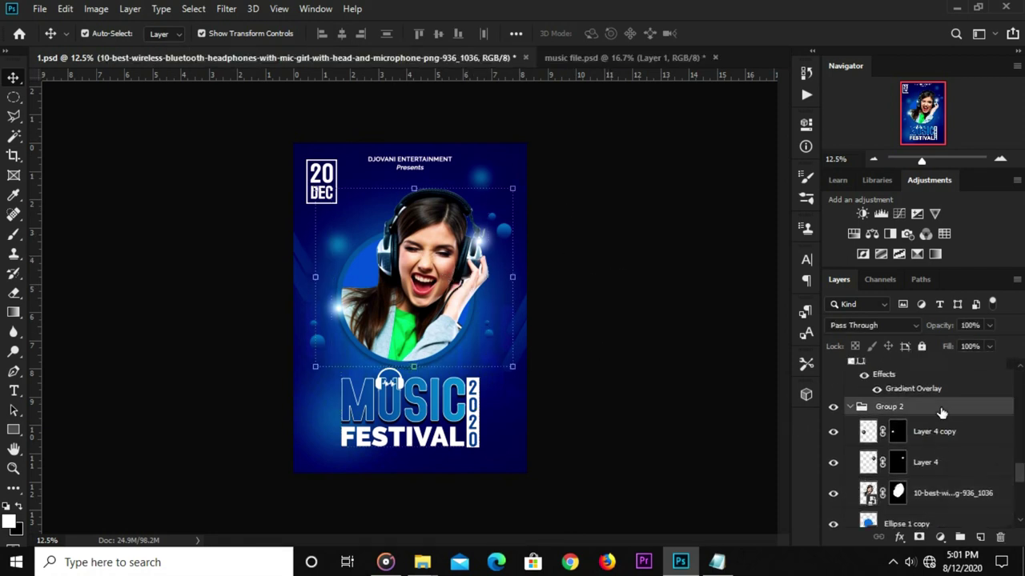
{"action": "left_click", "coordinate": [852, 407]}
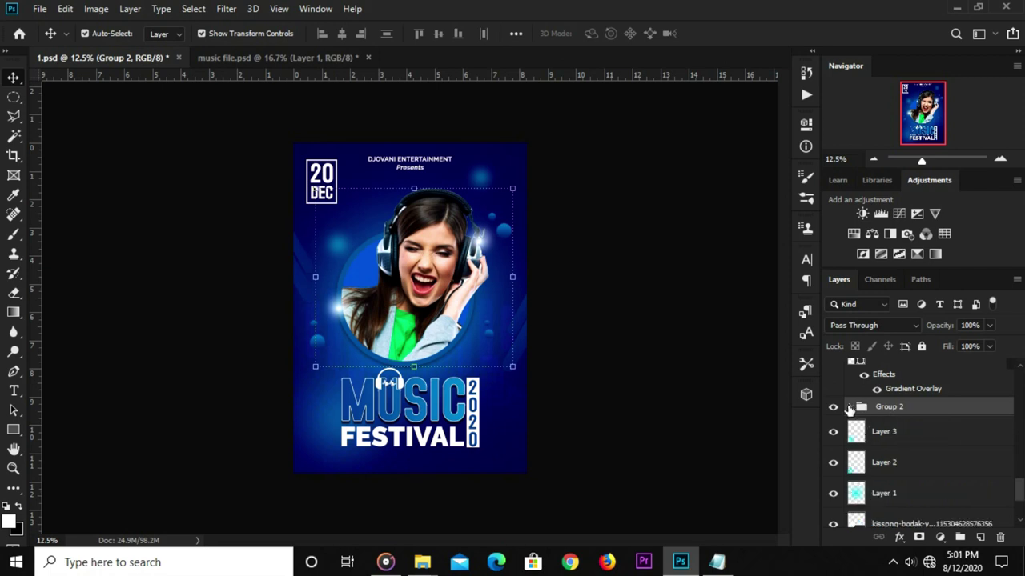
{"action": "key", "text": "shift+Up"}
{"action": "key", "text": "shift+Up"}
{"action": "key", "text": "shift+Up"}
{"action": "key", "text": "shift+Up"}
{"action": "key", "text": "shift+Up"}
{"action": "key", "text": "shift+Up"}
{"action": "key", "text": "shift+Up"}
{"action": "key", "text": "shift+Up"}
{"action": "key", "text": "shift+Up"}
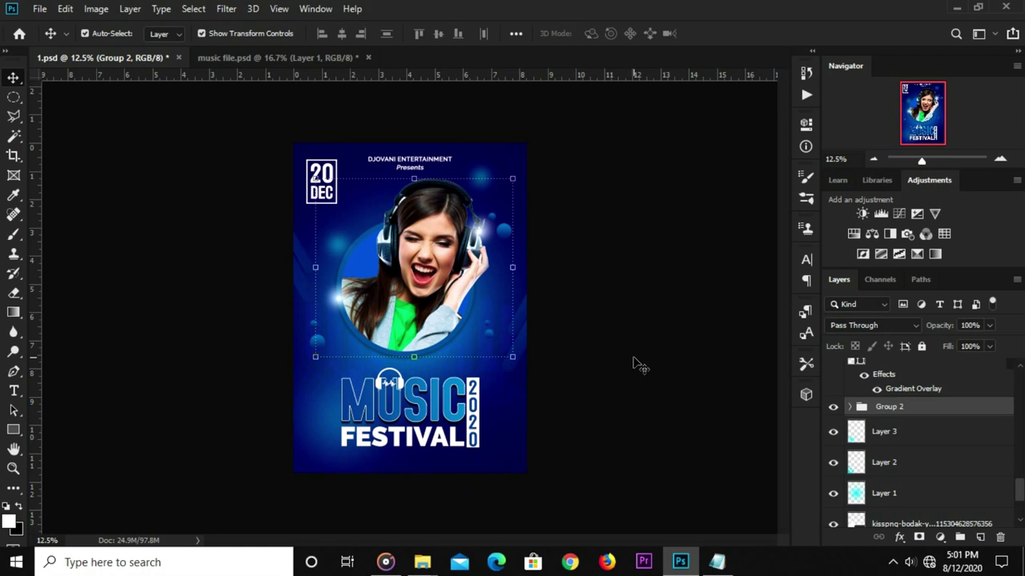
{"action": "left_click", "coordinate": [633, 365]}
Nudge the title group, Group 3, slightly upward.
{"action": "scroll", "coordinate": [915, 400], "scroll_direction": "up", "scroll_amount": 2}
{"action": "scroll", "coordinate": [913, 400], "scroll_direction": "up", "scroll_amount": 1}
{"action": "scroll", "coordinate": [911, 398], "scroll_direction": "up", "scroll_amount": 2}
{"action": "scroll", "coordinate": [906, 394], "scroll_direction": "up", "scroll_amount": 2}
{"action": "scroll", "coordinate": [906, 392], "scroll_direction": "up", "scroll_amount": 2}
{"action": "scroll", "coordinate": [900, 380], "scroll_direction": "up", "scroll_amount": 2}
{"action": "scroll", "coordinate": [897, 377], "scroll_direction": "up", "scroll_amount": 2}
{"action": "scroll", "coordinate": [897, 376], "scroll_direction": "up", "scroll_amount": 2}
{"action": "left_click", "coordinate": [898, 366]}
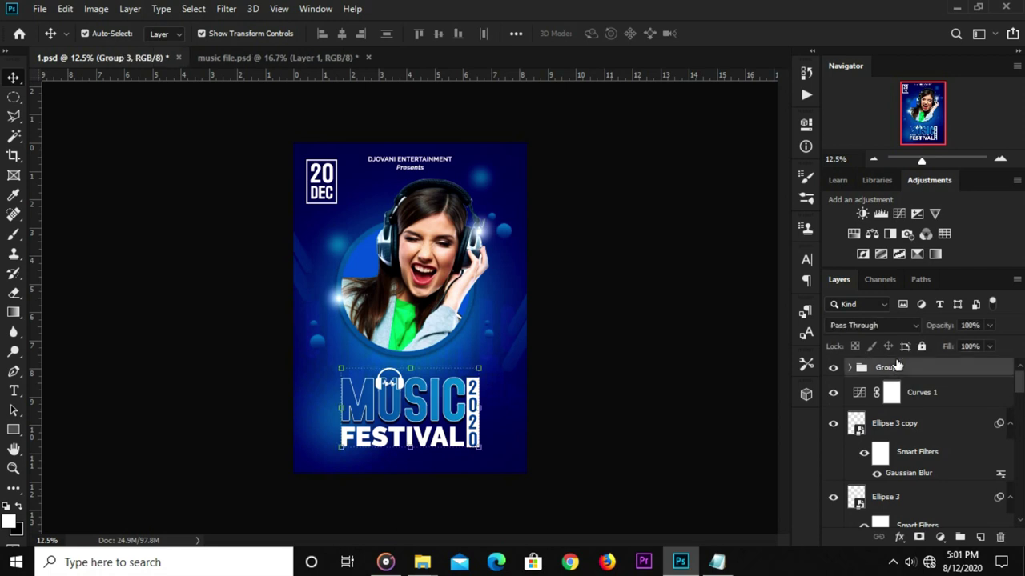
{"action": "key", "text": "shift+Up"}
{"action": "key", "text": "shift+Up"}
{"action": "key", "text": "shift+Up"}
{"action": "key", "text": "shift+Up"}
{"action": "key", "text": "shift+Up"}
{"action": "left_click", "coordinate": [617, 382]}
Copy the 'gate opens at 6pm' line from the Notepad text notes.
{"action": "left_click", "coordinate": [716, 562]}
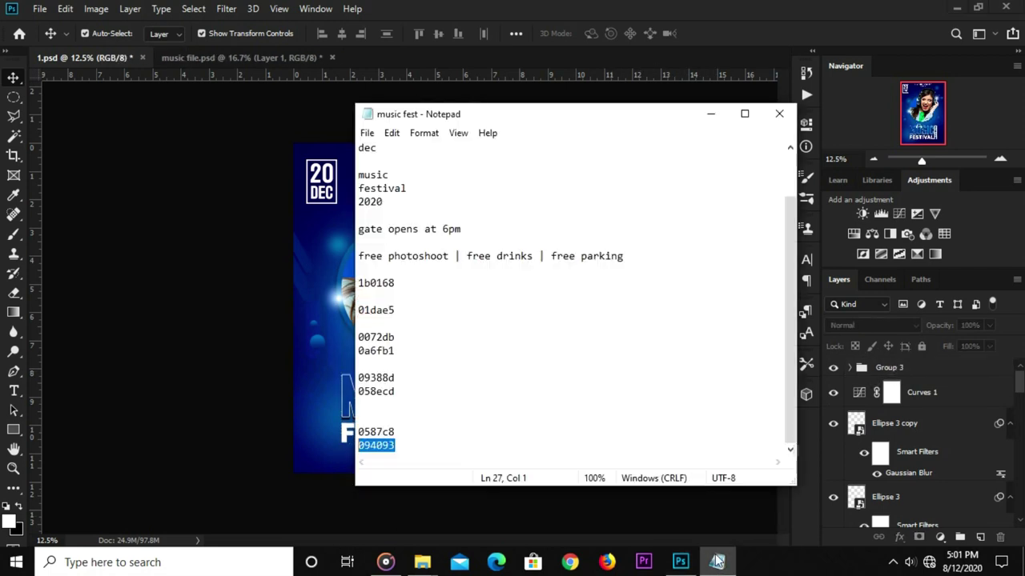
{"action": "left_click", "coordinate": [471, 242]}
{"action": "left_click_drag", "start_coordinate": [471, 229], "coordinate": [316, 226]}
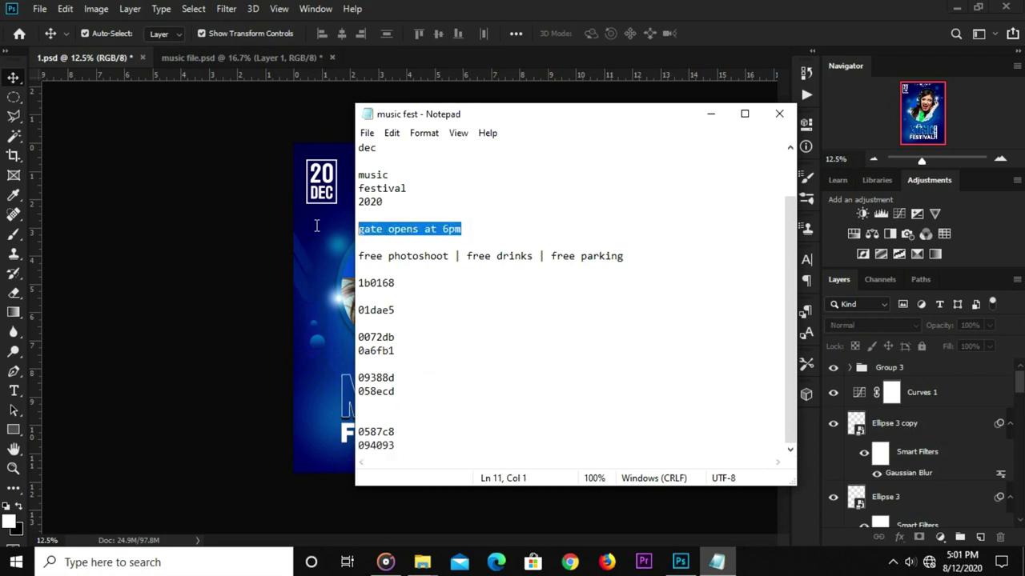
{"action": "right_click", "coordinate": [413, 228]}
{"action": "left_click", "coordinate": [446, 272]}
{"action": "left_click", "coordinate": [263, 368]}
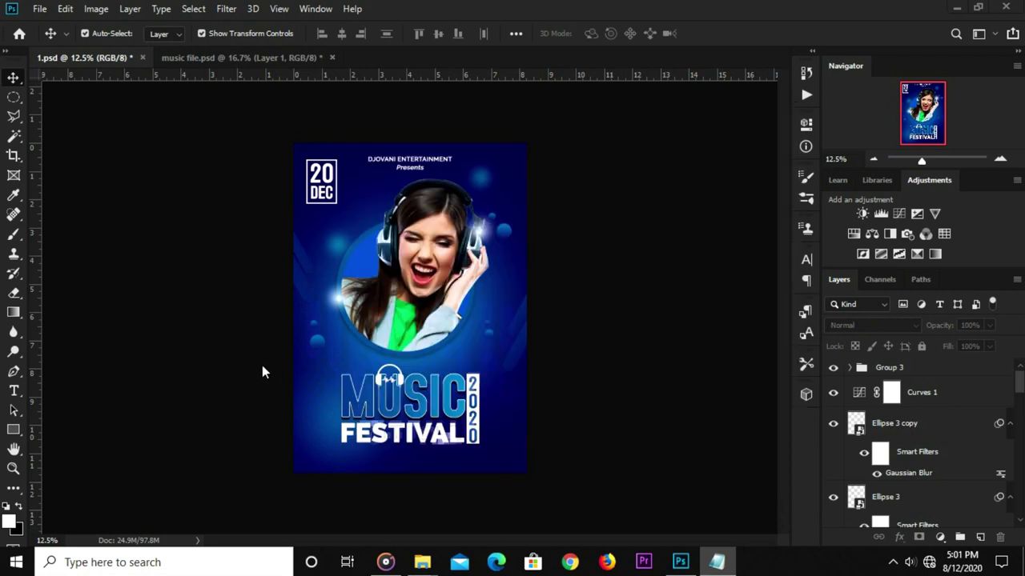
Duplicate the FESTIVAL text below itself and set the copy to Bold, 30 pt.
{"action": "left_click", "coordinate": [384, 436]}
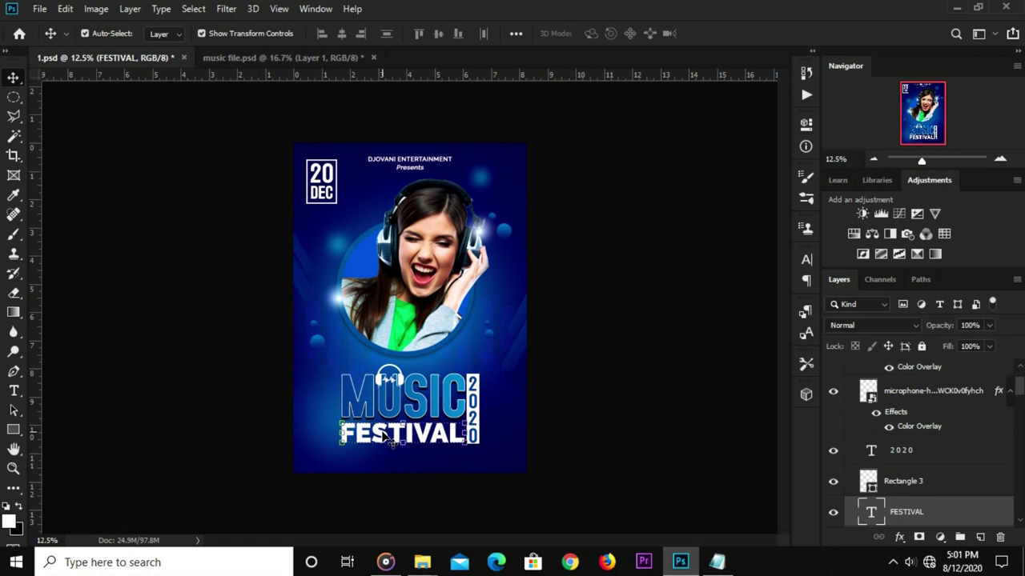
{"action": "left_click_drag", "start_coordinate": [386, 439], "coordinate": [389, 458]}
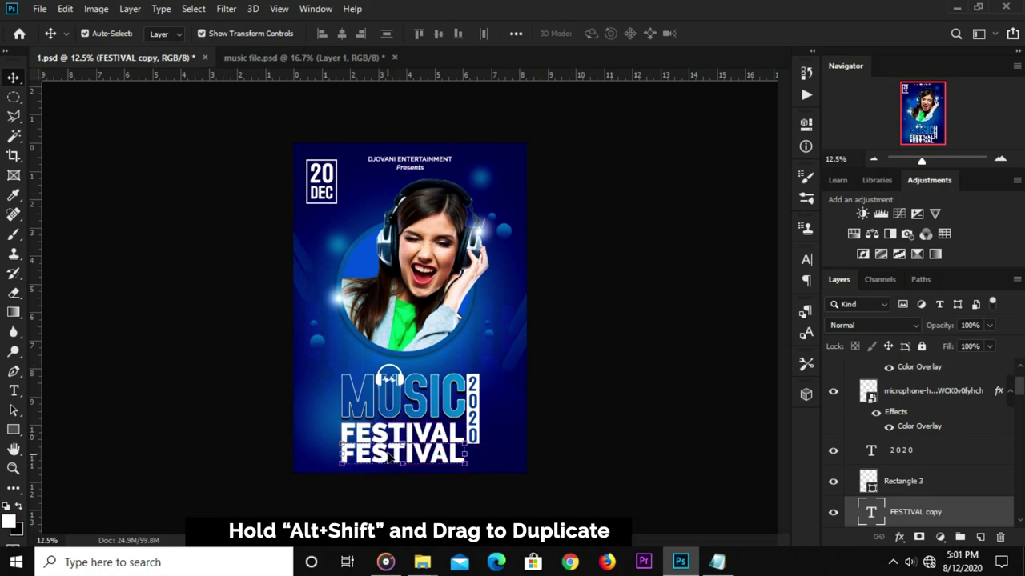
{"action": "left_click", "coordinate": [806, 260]}
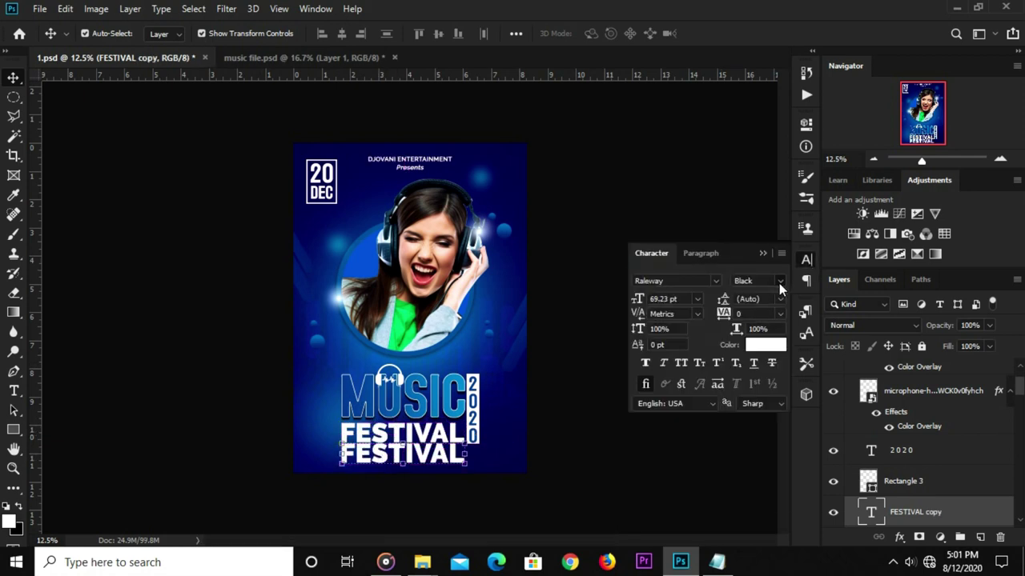
{"action": "left_click", "coordinate": [779, 283]}
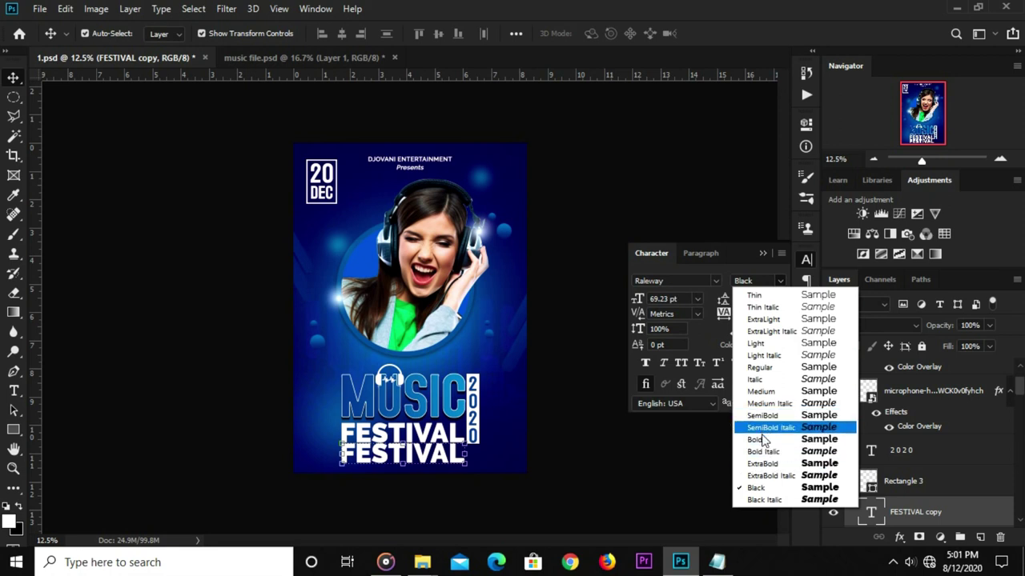
{"action": "left_click", "coordinate": [756, 439]}
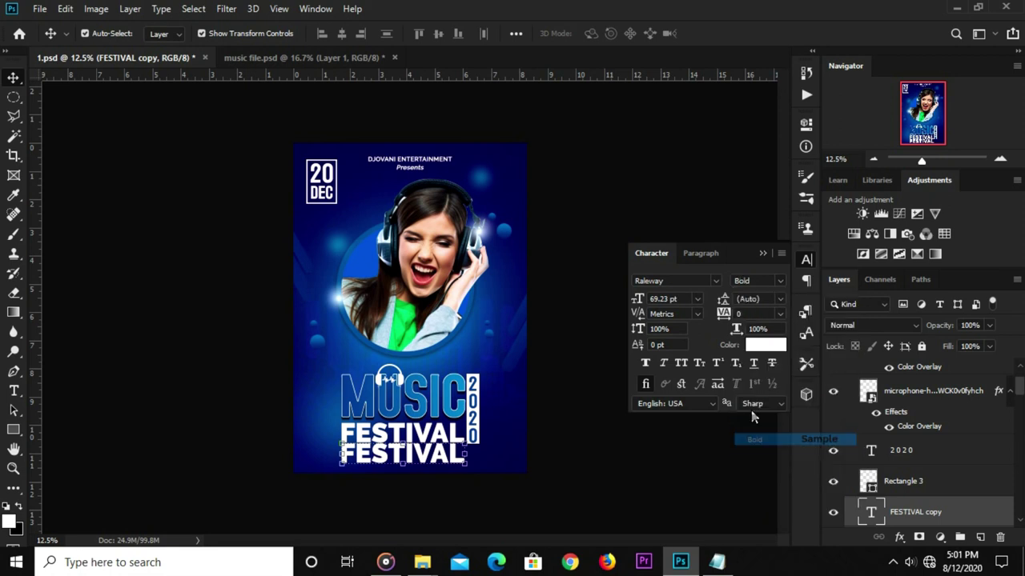
{"action": "left_click", "coordinate": [697, 299]}
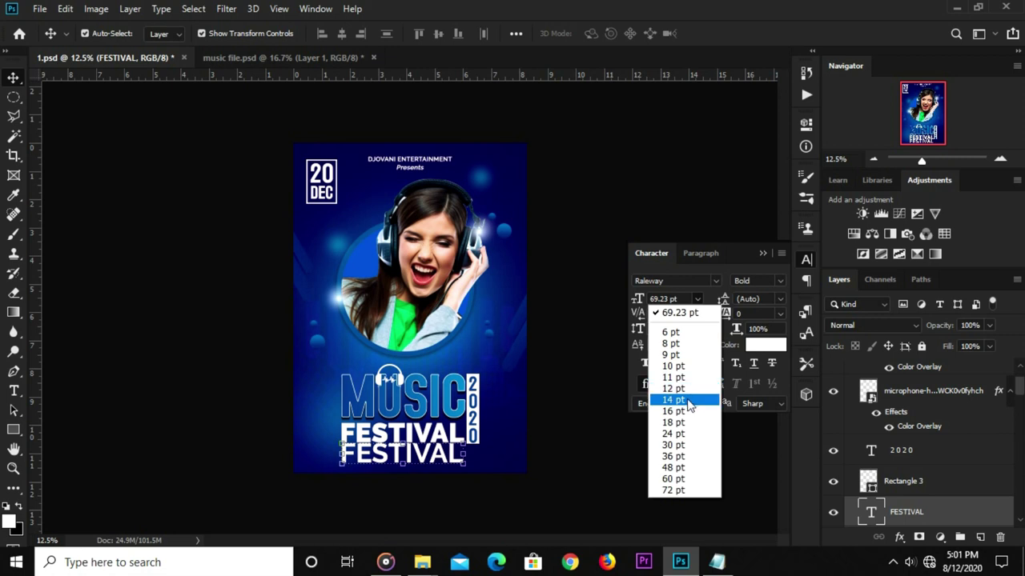
{"action": "left_click", "coordinate": [686, 400]}
{"action": "left_click", "coordinate": [697, 298]}
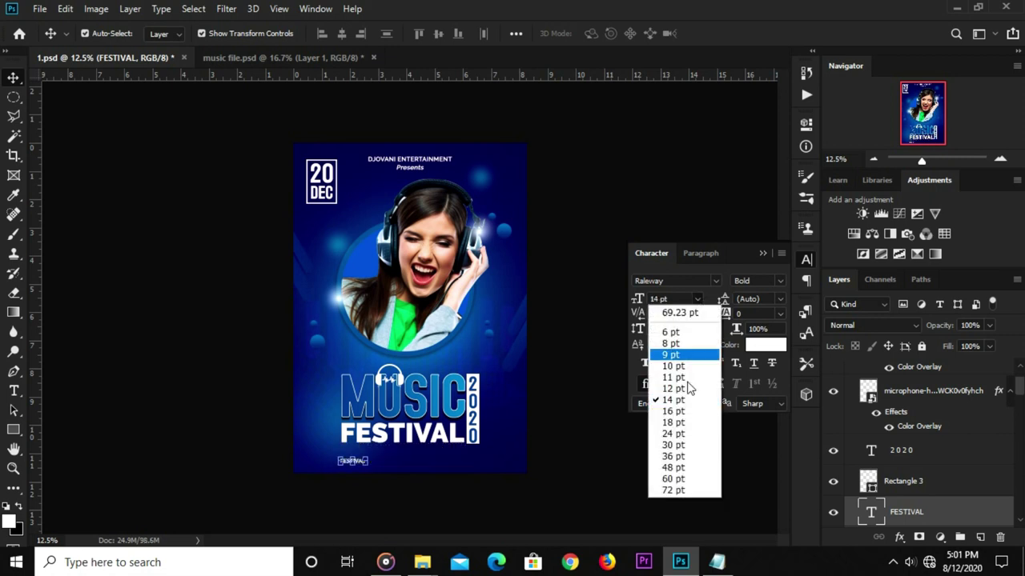
{"action": "left_click", "coordinate": [672, 448]}
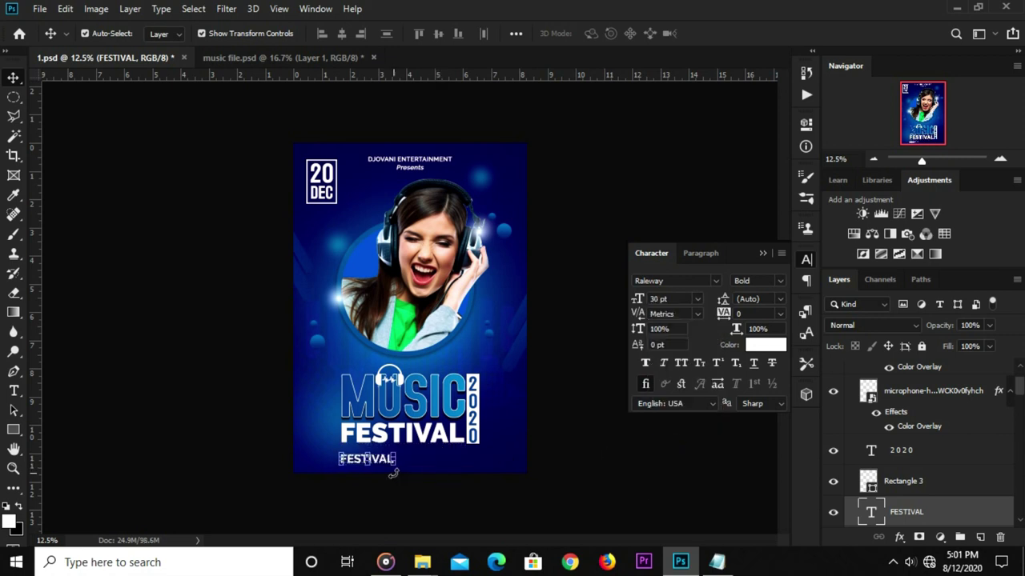
{"action": "scroll", "coordinate": [380, 465], "scroll_direction": "up", "scroll_amount": 1}
Replace the copy's text with the pasted 'gate opens at 6pm' line.
{"action": "key", "text": "t"}
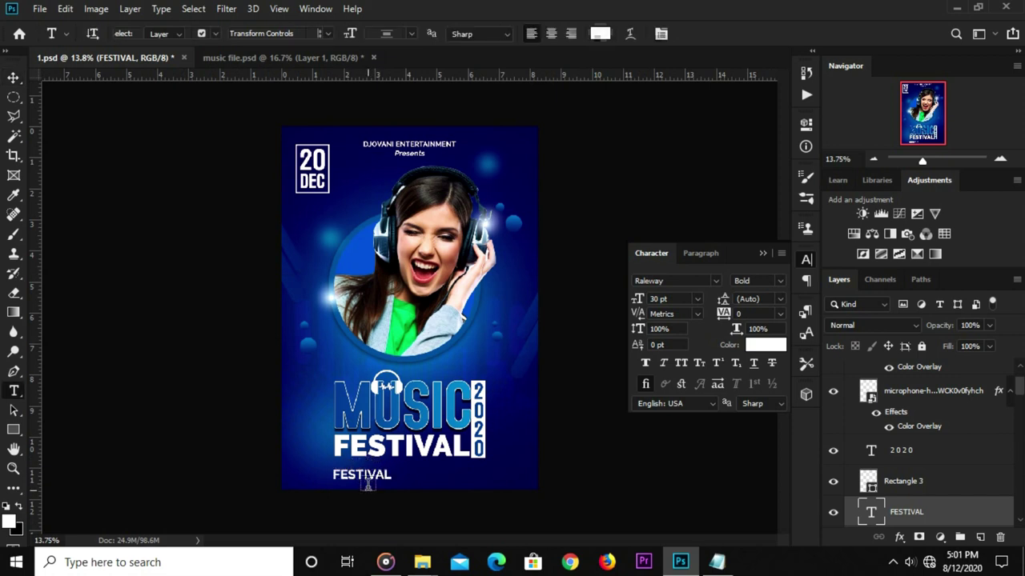
{"action": "left_click", "coordinate": [367, 475]}
{"action": "double_click", "coordinate": [367, 475]}
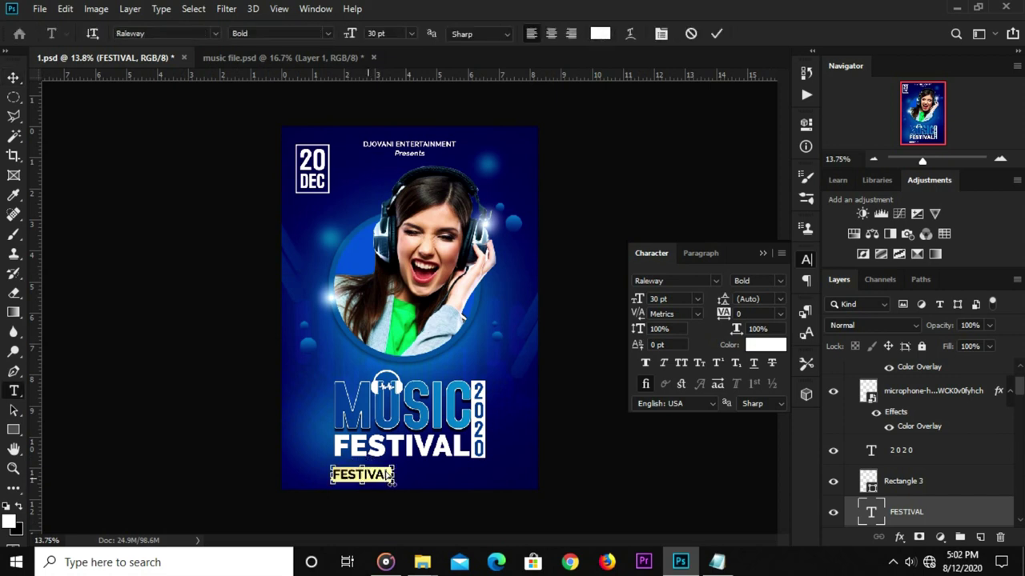
{"action": "left_click", "coordinate": [387, 462]}
{"action": "key", "text": "ctrl+v"}
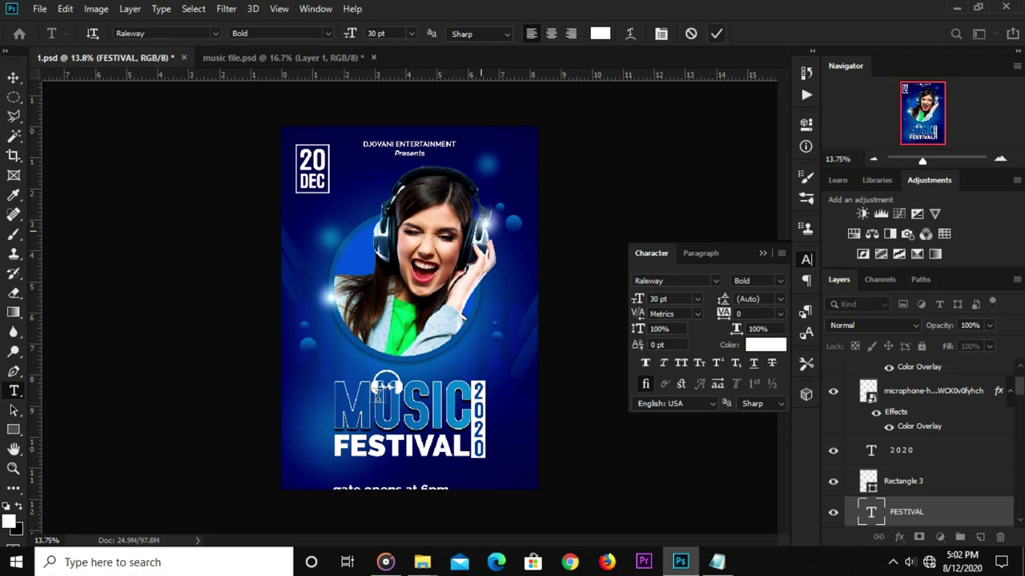
{"action": "key", "text": "ctrl+Return"}
{"action": "key", "text": "b"}
Move the 'gate opens at 6pm' text up to sit just under FESTIVAL.
{"action": "key", "text": "v"}
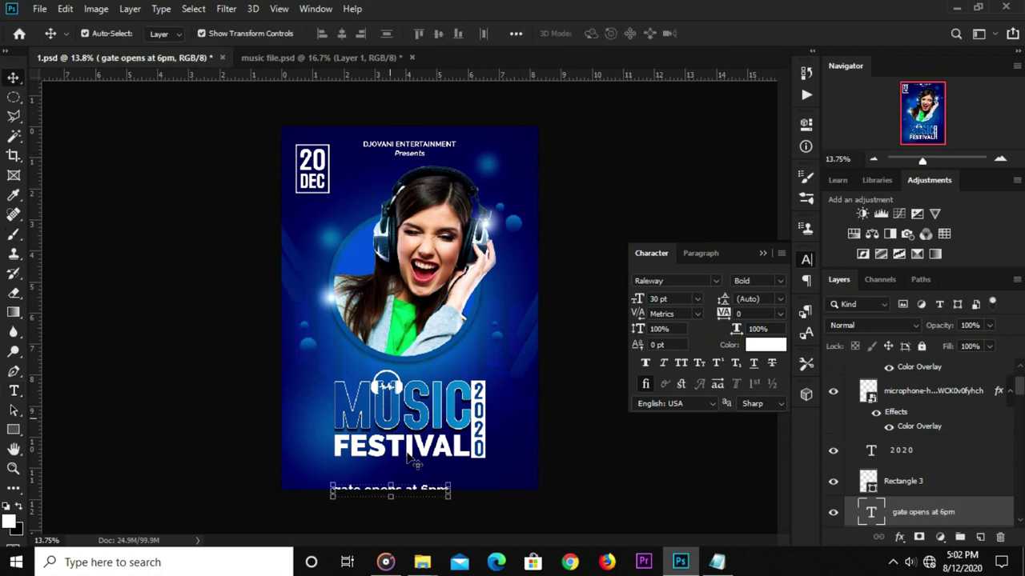
{"action": "left_click_drag", "start_coordinate": [447, 495], "coordinate": [542, 503]}
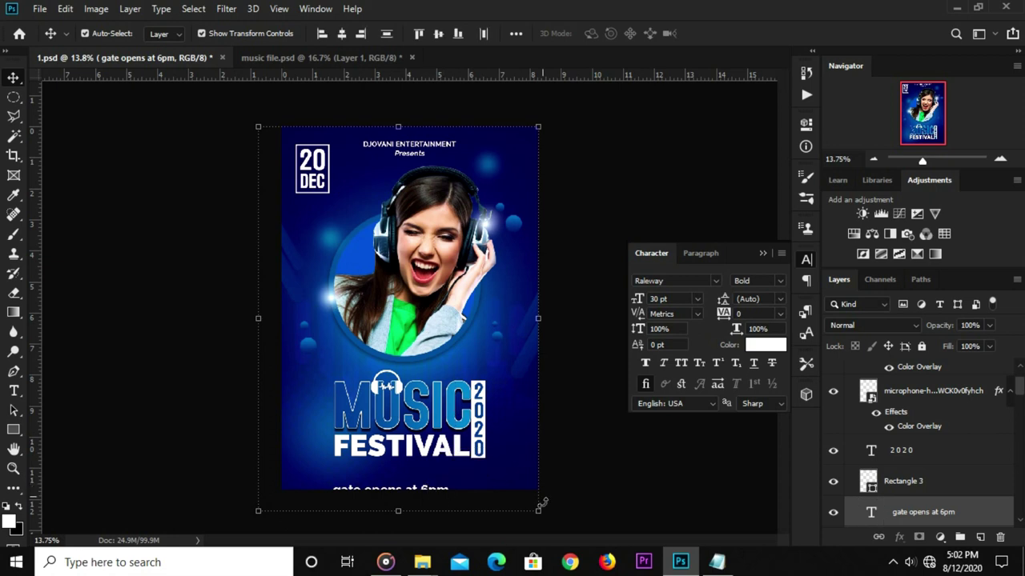
{"action": "key", "text": "Return"}
{"action": "left_click", "coordinate": [693, 471]}
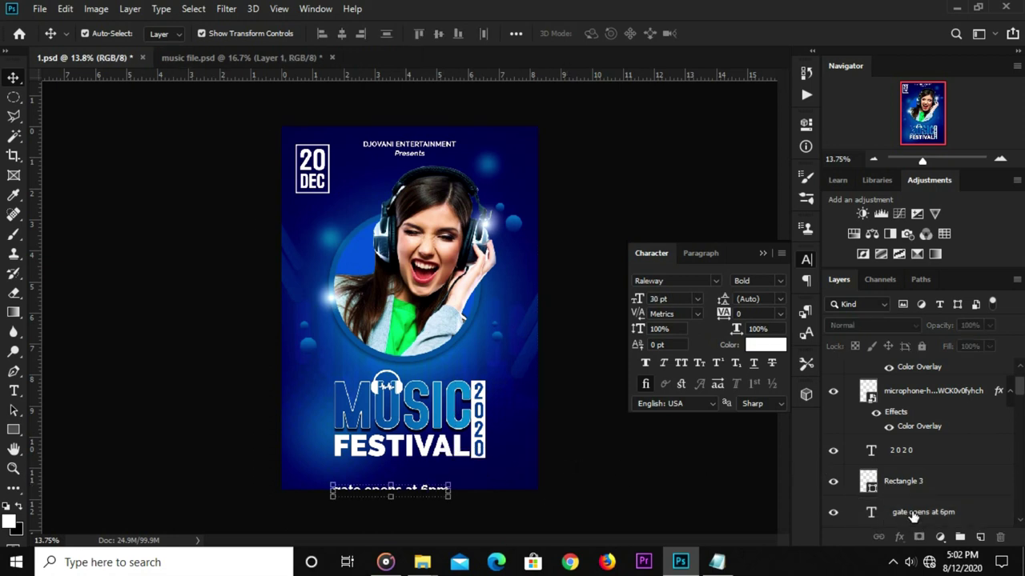
{"action": "left_click", "coordinate": [913, 515]}
{"action": "left_click_drag", "start_coordinate": [362, 480], "coordinate": [406, 482]}
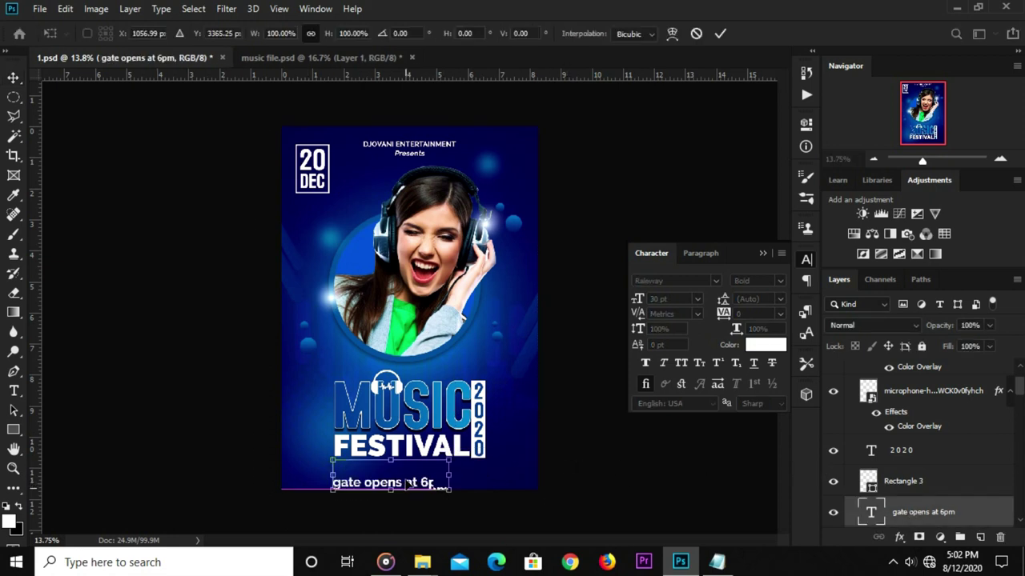
{"action": "key", "text": "Return"}
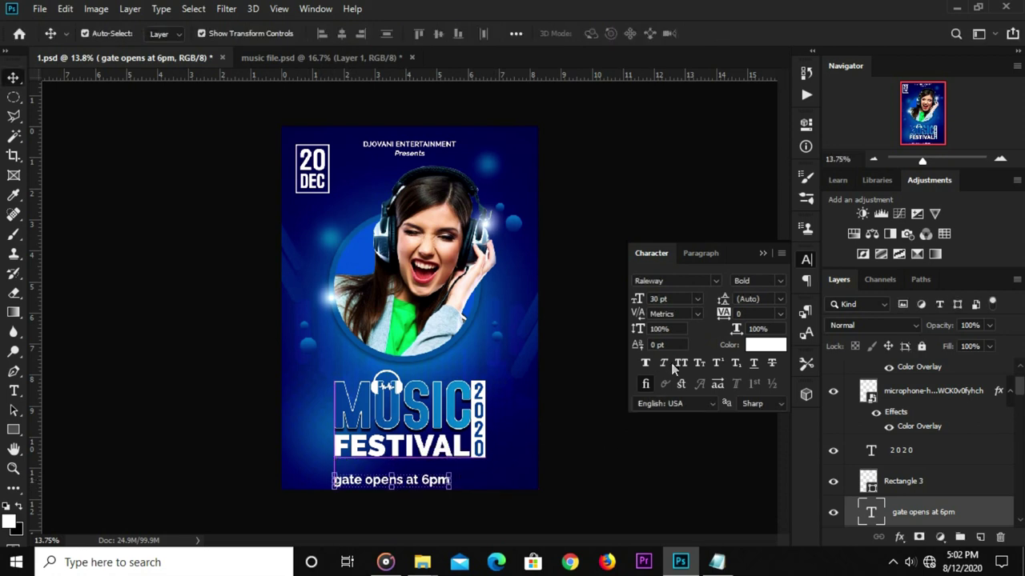
Make the gate text All Caps and centre it horizontally on the poster.
{"action": "left_click", "coordinate": [763, 252]}
{"action": "key", "text": "ctrl+a"}
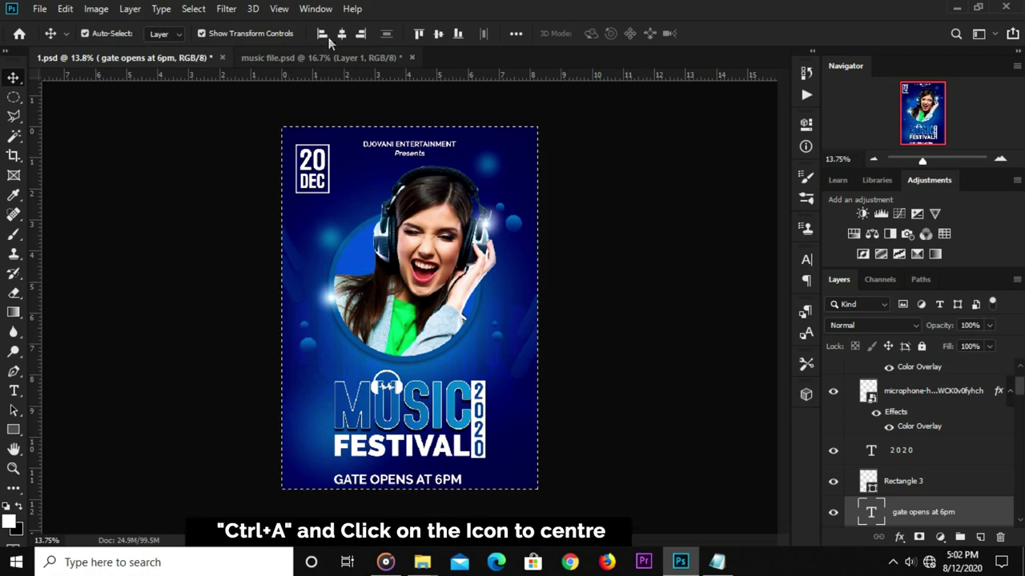
{"action": "left_click", "coordinate": [341, 33]}
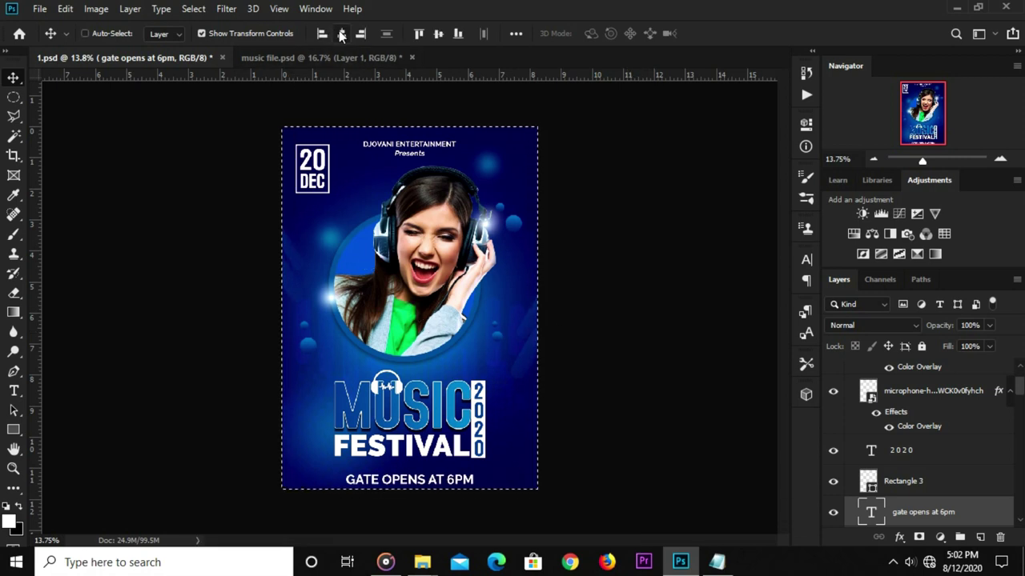
{"action": "key", "text": "ctrl+d"}
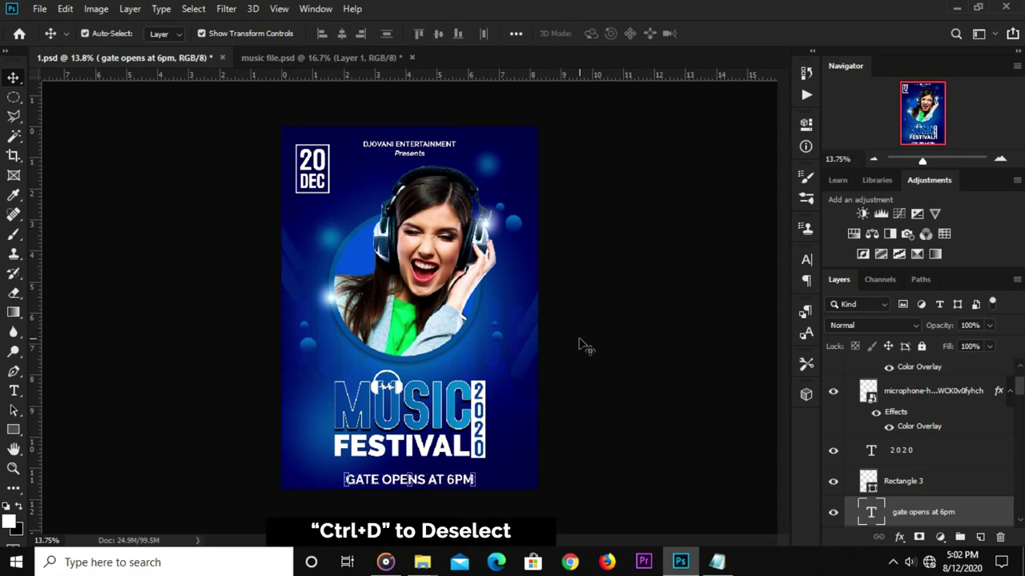
{"action": "key", "text": "shift+Up"}
{"action": "key", "text": "shift+Up"}
{"action": "key", "text": "shift+Up"}
{"action": "key", "text": "shift+Up"}
{"action": "key", "text": "shift+Up"}
{"action": "key", "text": "shift+Up"}
{"action": "key", "text": "shift+Up"}
{"action": "key", "text": "shift+Down"}
{"action": "key", "text": "shift+Down"}
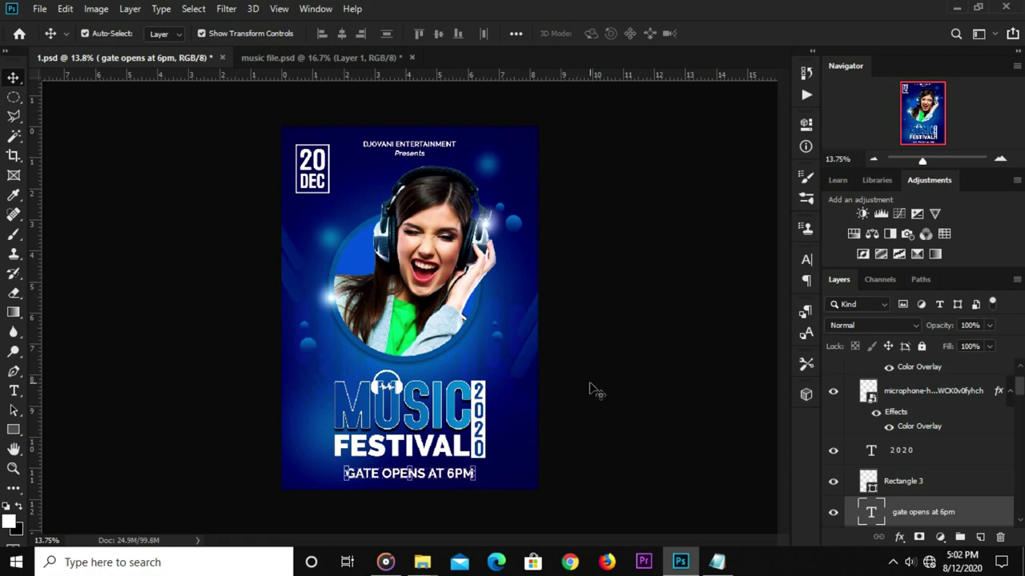
{"action": "left_click", "coordinate": [593, 390]}
Raise the MUSIC FESTIVAL title group slightly and nudge the gate text up to match.
{"action": "scroll", "coordinate": [928, 404], "scroll_direction": "up", "scroll_amount": 2}
{"action": "scroll", "coordinate": [929, 404], "scroll_direction": "up", "scroll_amount": 1}
{"action": "left_click", "coordinate": [903, 369]}
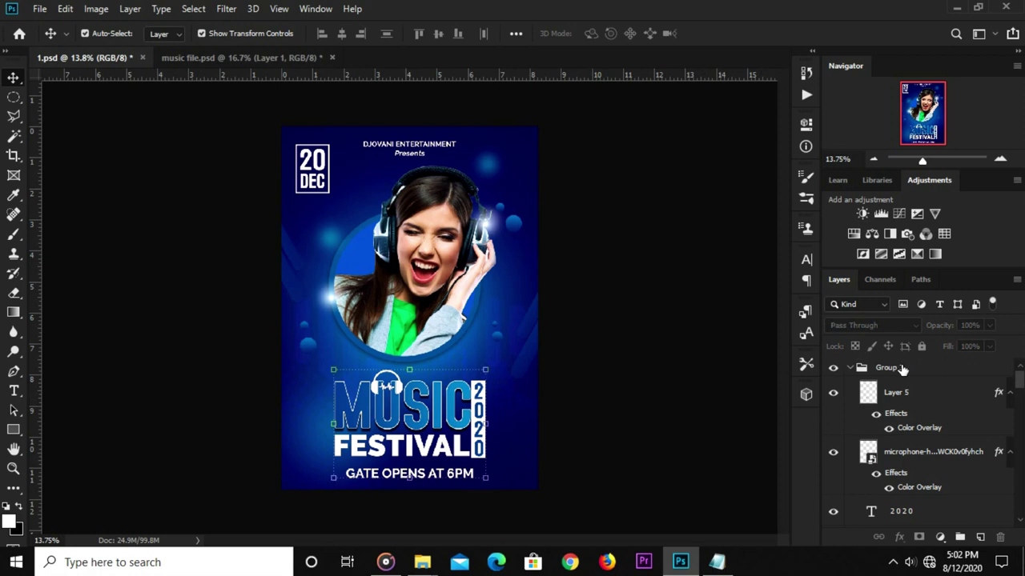
{"action": "key", "text": "shift+Up"}
{"action": "key", "text": "shift+Up"}
{"action": "key", "text": "shift+Up"}
{"action": "key", "text": "shift+Up"}
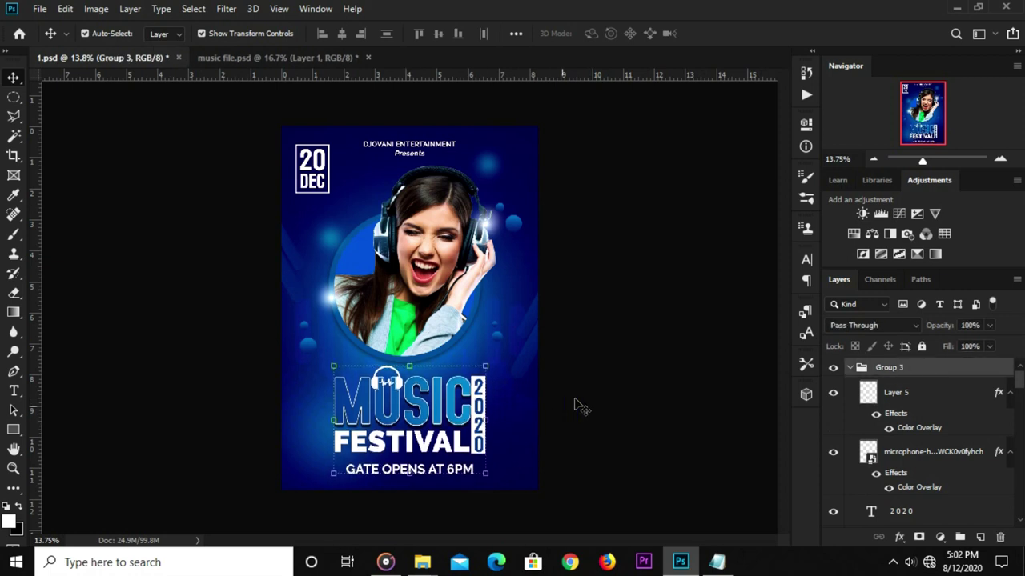
{"action": "left_click", "coordinate": [415, 478]}
{"action": "left_click", "coordinate": [416, 478]}
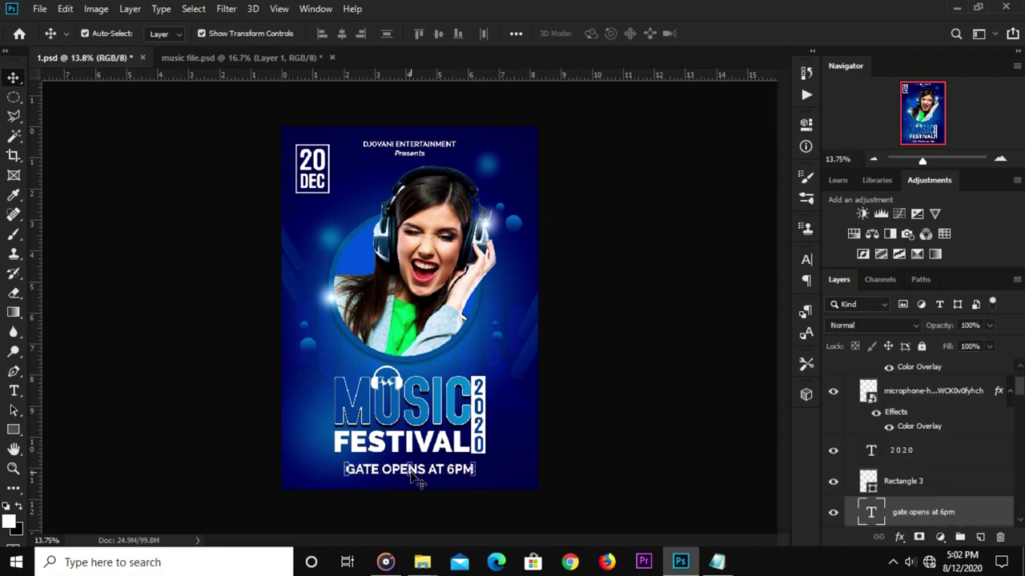
{"action": "key", "text": "Up"}
{"action": "left_click", "coordinate": [591, 430]}
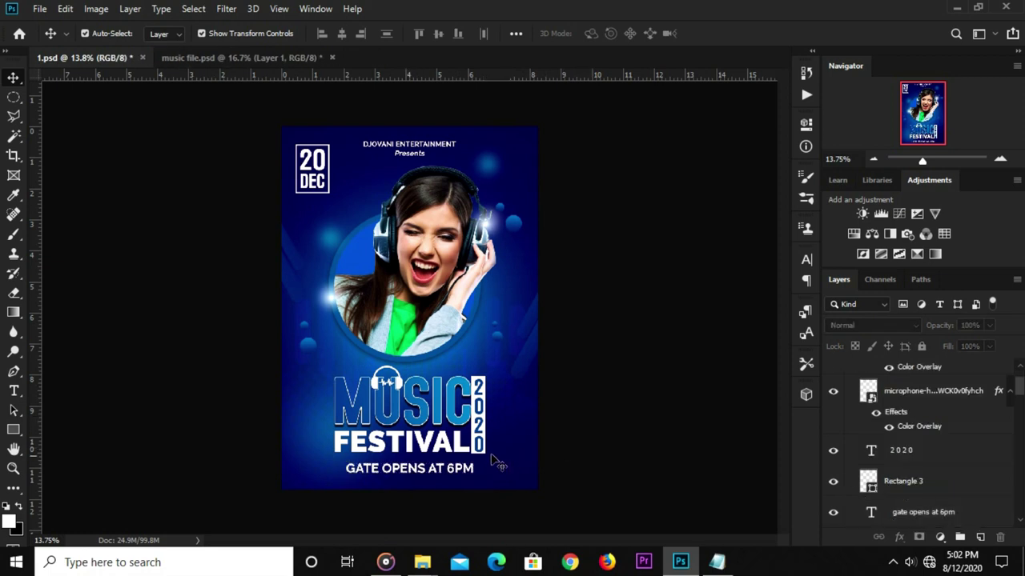
Set the GATE OPENS AT 6PM text to 24 pt and re-centre it.
{"action": "left_click", "coordinate": [439, 472]}
{"action": "left_click", "coordinate": [807, 258]}
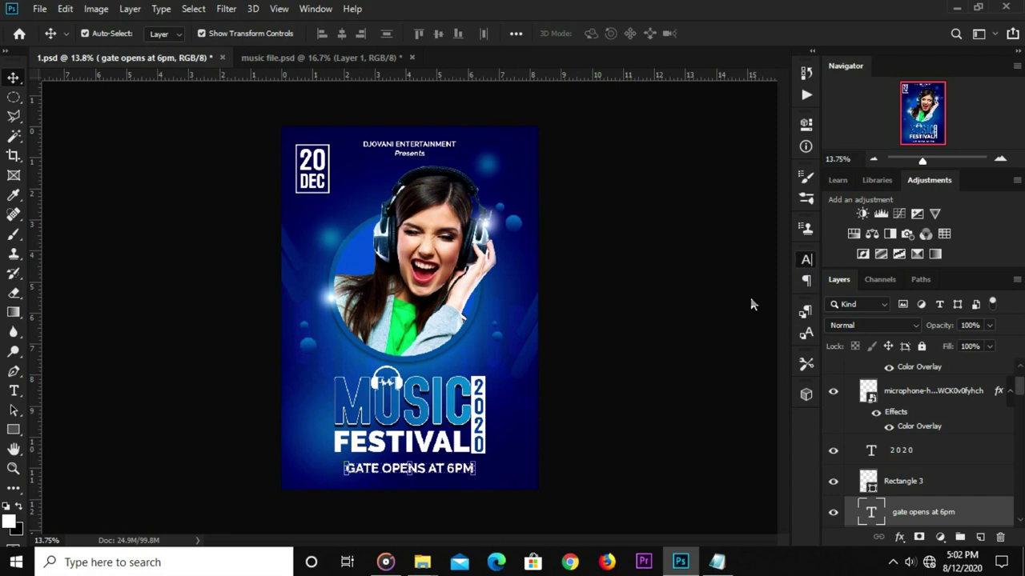
{"action": "left_click", "coordinate": [697, 298]}
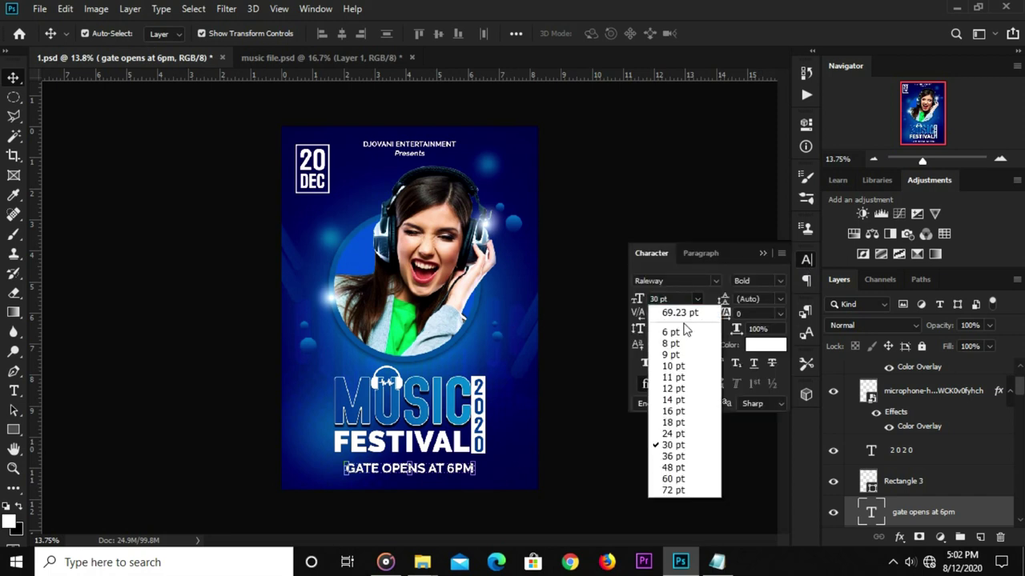
{"action": "left_click", "coordinate": [680, 432]}
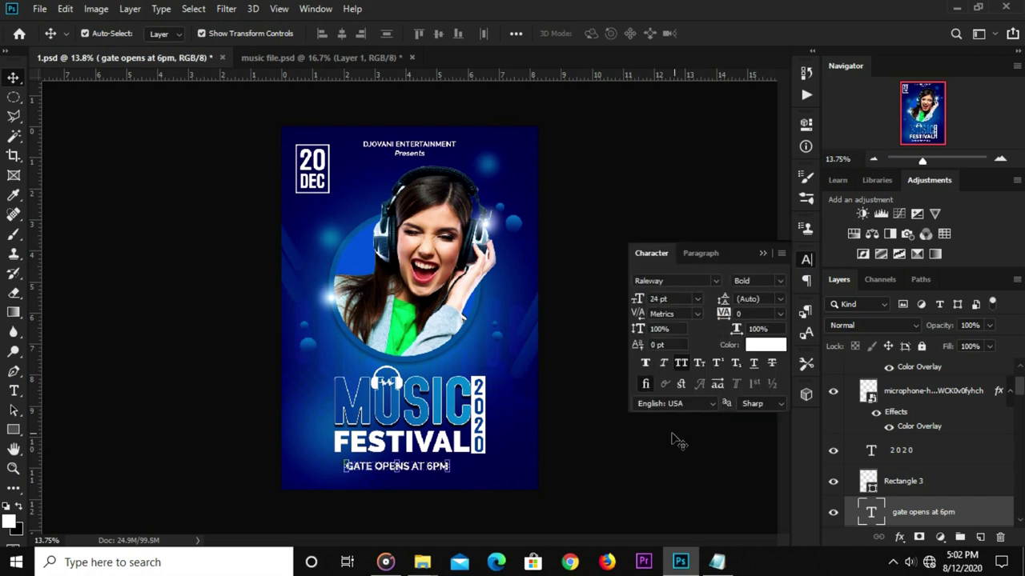
{"action": "key", "text": "ctrl+a"}
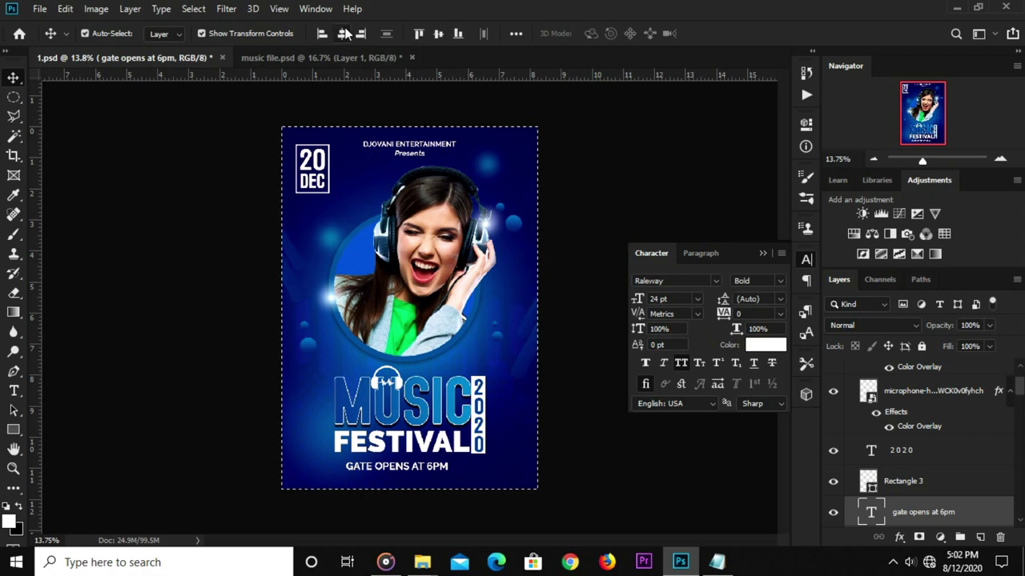
{"action": "key", "text": "ctrl+d"}
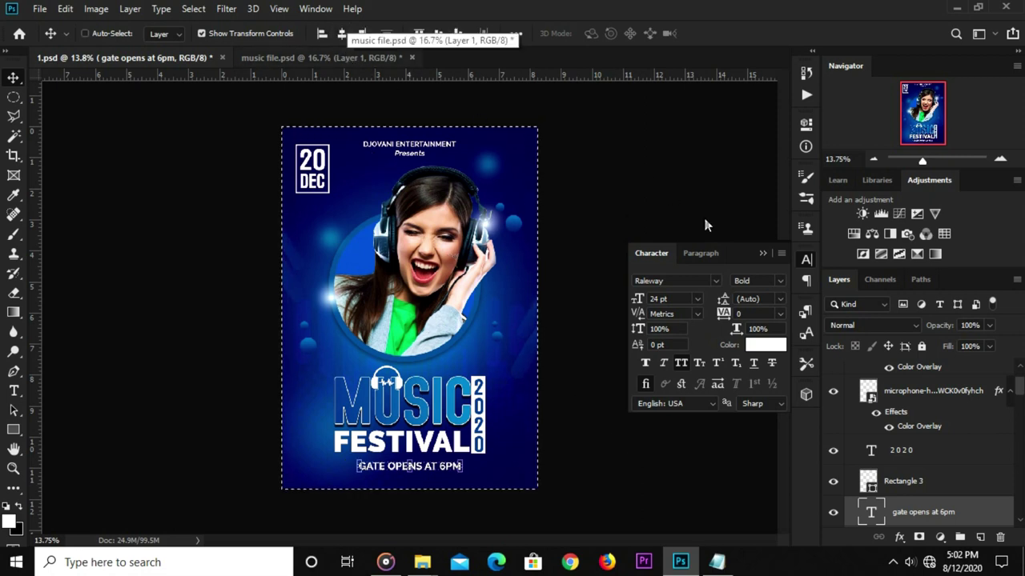
{"action": "left_click", "coordinate": [761, 254]}
{"action": "left_click", "coordinate": [274, 388]}
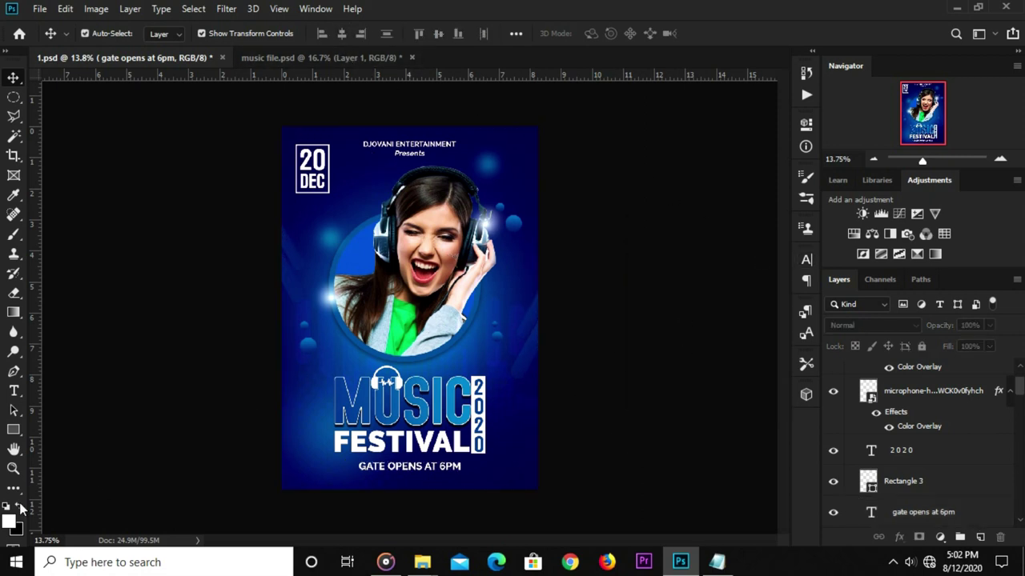
Draw a thin white rectangle bar under 'GATE OPENS AT 6PM' with the plain Rectangle Tool.
{"action": "left_click", "coordinate": [17, 431]}
{"action": "right_click", "coordinate": [13, 429]}
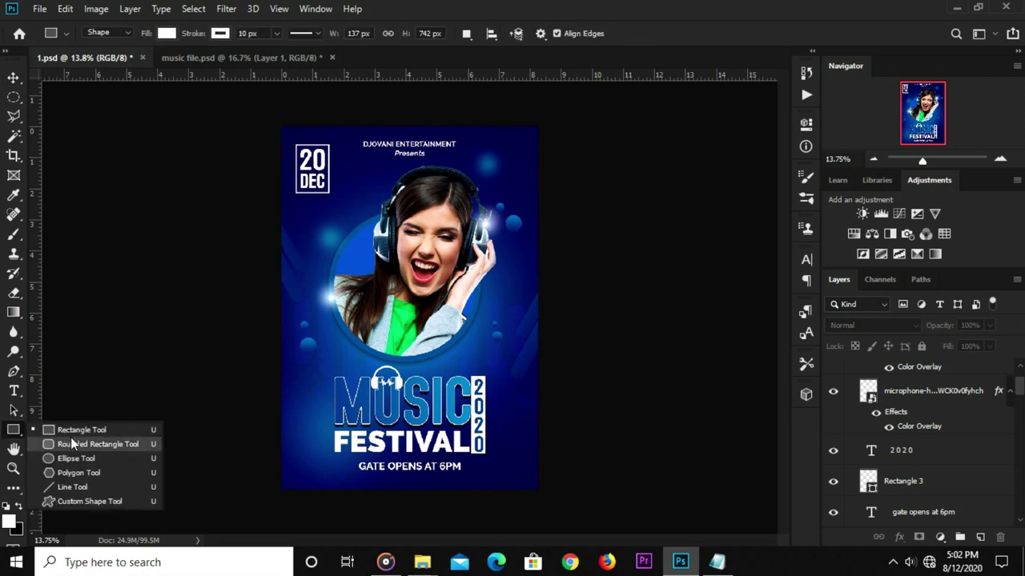
{"action": "left_click", "coordinate": [70, 440]}
{"action": "right_click", "coordinate": [16, 432]}
{"action": "left_click", "coordinate": [37, 426]}
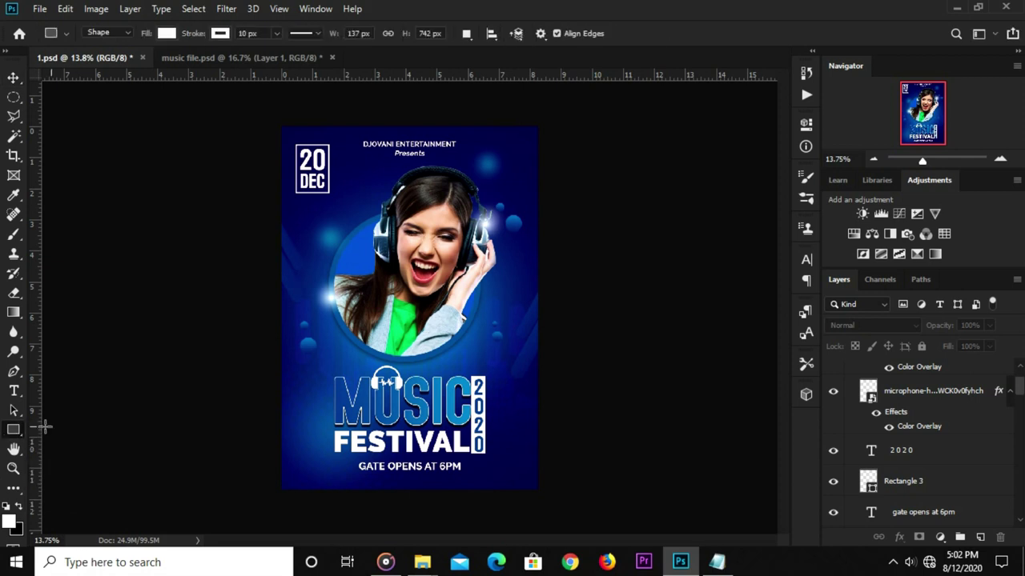
{"action": "right_click", "coordinate": [16, 433]}
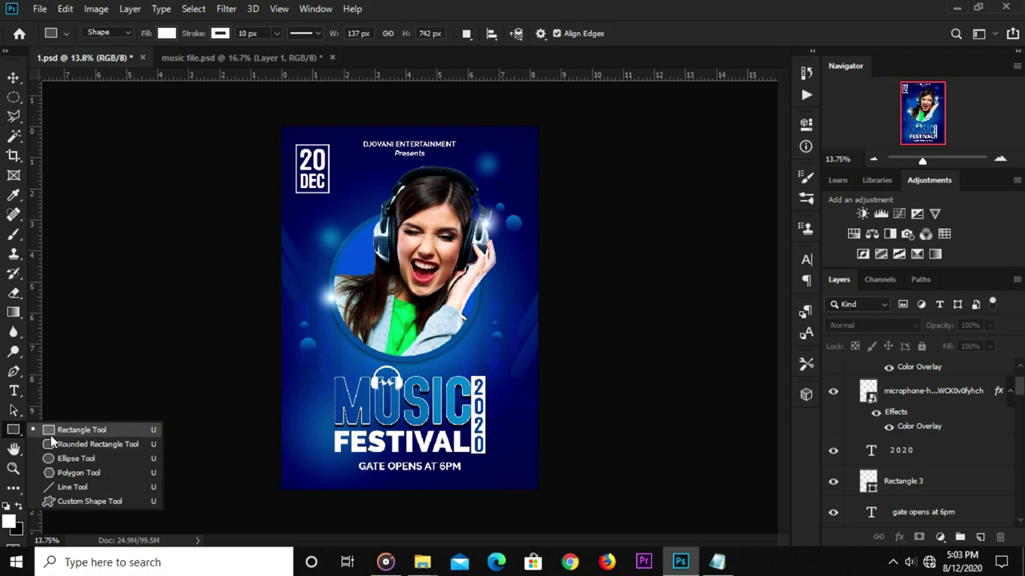
{"action": "left_click", "coordinate": [56, 432]}
{"action": "scroll", "coordinate": [368, 478], "scroll_direction": "up", "scroll_amount": 2}
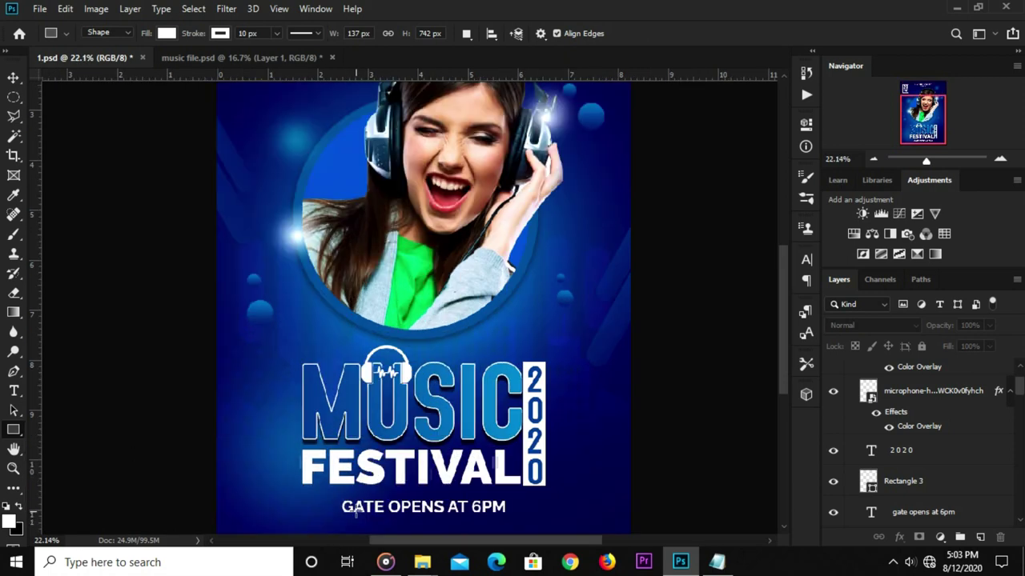
{"action": "left_click_drag", "start_coordinate": [785, 350], "coordinate": [783, 390]}
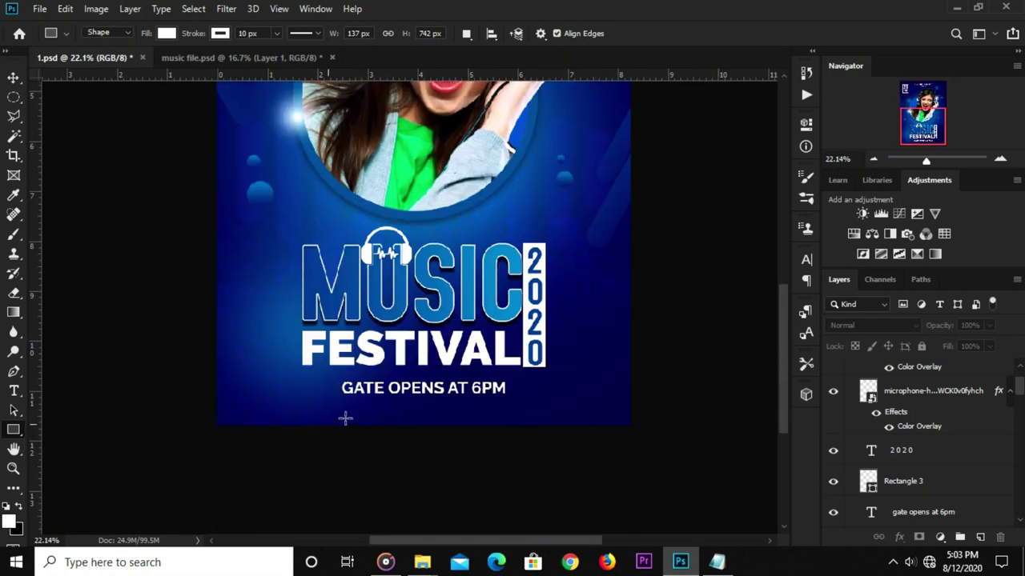
{"action": "left_click_drag", "start_coordinate": [342, 399], "coordinate": [509, 409]}
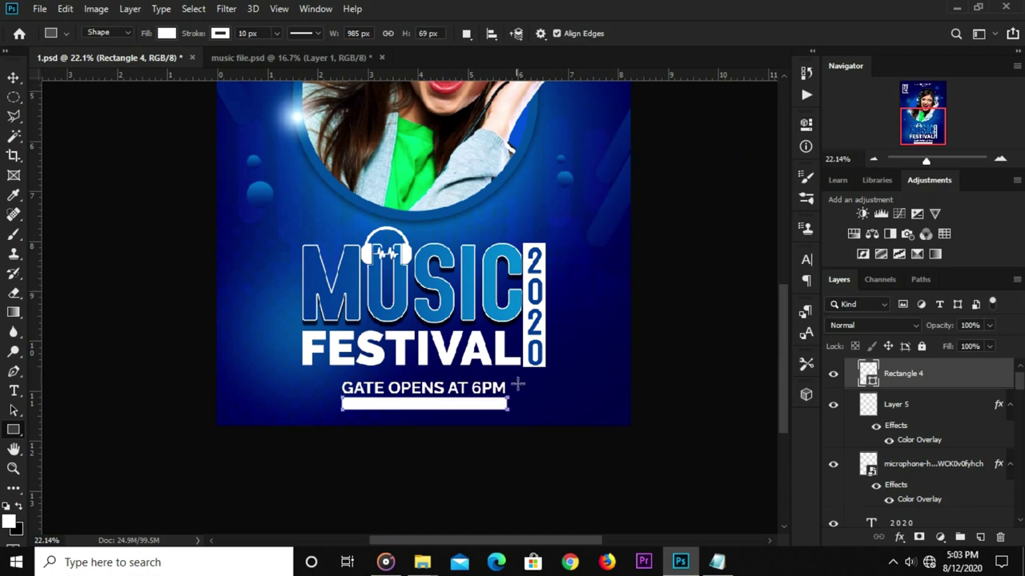
Deselect the bar and select the free-photoshoot offers line in the Notepad notes.
{"action": "key", "text": "v"}
{"action": "left_click", "coordinate": [659, 354]}
{"action": "left_click", "coordinate": [716, 562]}
{"action": "mouse_move", "coordinate": [358, 256]}
{"action": "left_mouse_down"}
{"action": "mouse_move", "coordinate": [499, 252]}
{"action": "mouse_move", "coordinate": [426, 256]}
{"action": "left_mouse_up"}
{"action": "left_click_drag", "start_coordinate": [358, 256], "coordinate": [704, 261]}
Copy the free-offers line, then duplicate the gate text layer and move the copy to the top.
{"action": "right_click", "coordinate": [576, 254]}
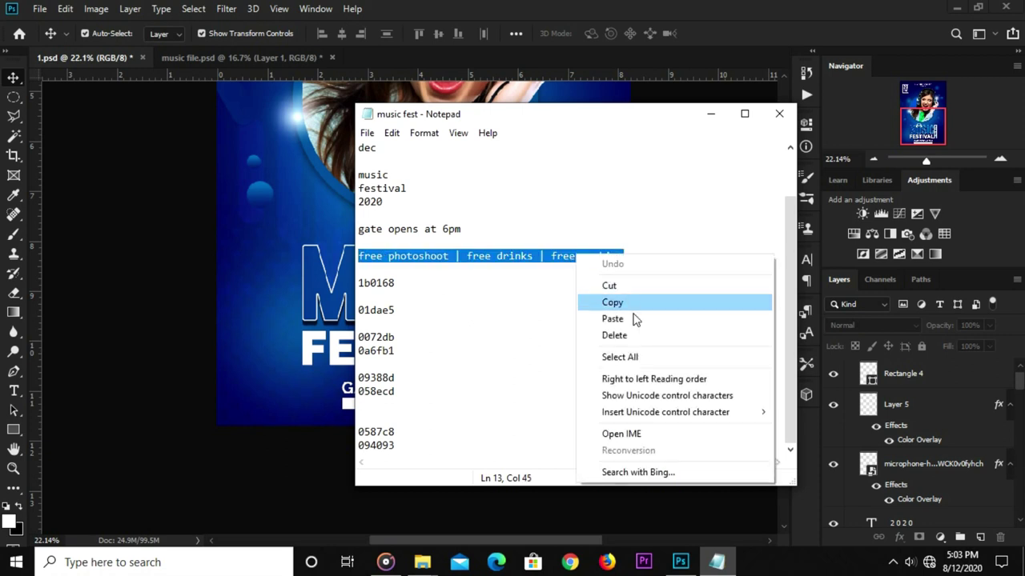
{"action": "left_click", "coordinate": [634, 304]}
{"action": "left_click", "coordinate": [164, 368]}
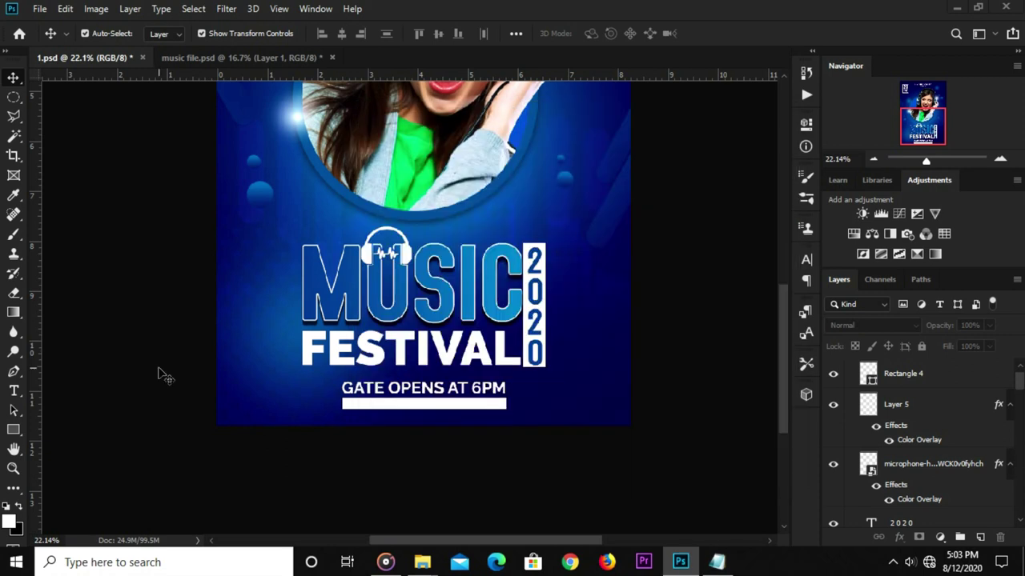
{"action": "left_click", "coordinate": [426, 392]}
{"action": "left_click_drag", "start_coordinate": [438, 394], "coordinate": [325, 407]}
{"action": "left_click_drag", "start_coordinate": [927, 521], "coordinate": [900, 362]}
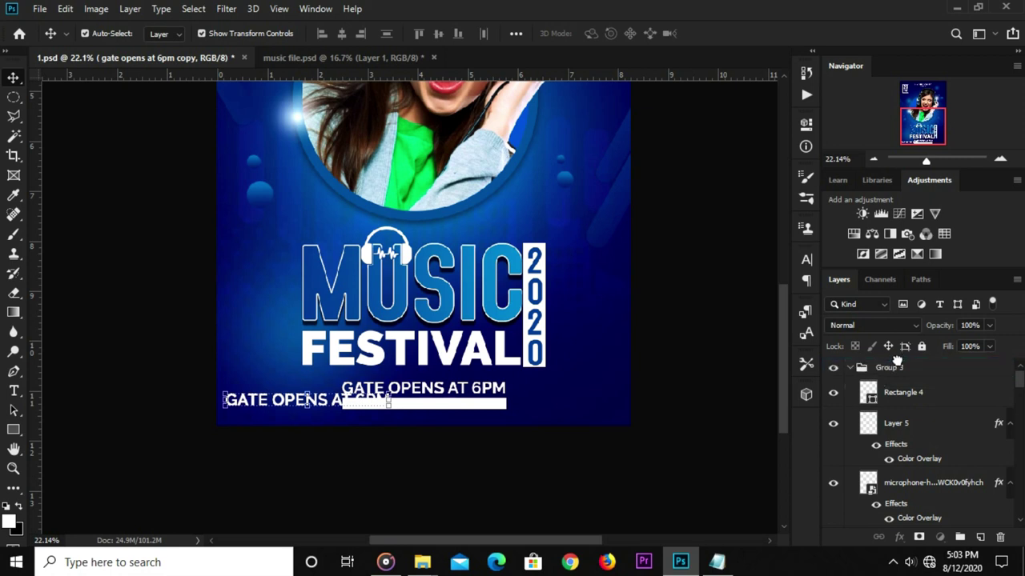
{"action": "left_click_drag", "start_coordinate": [900, 362], "coordinate": [897, 360]}
Set the copied text layer's colour to #084a9b and its size to 14 pt.
{"action": "left_click", "coordinate": [805, 260]}
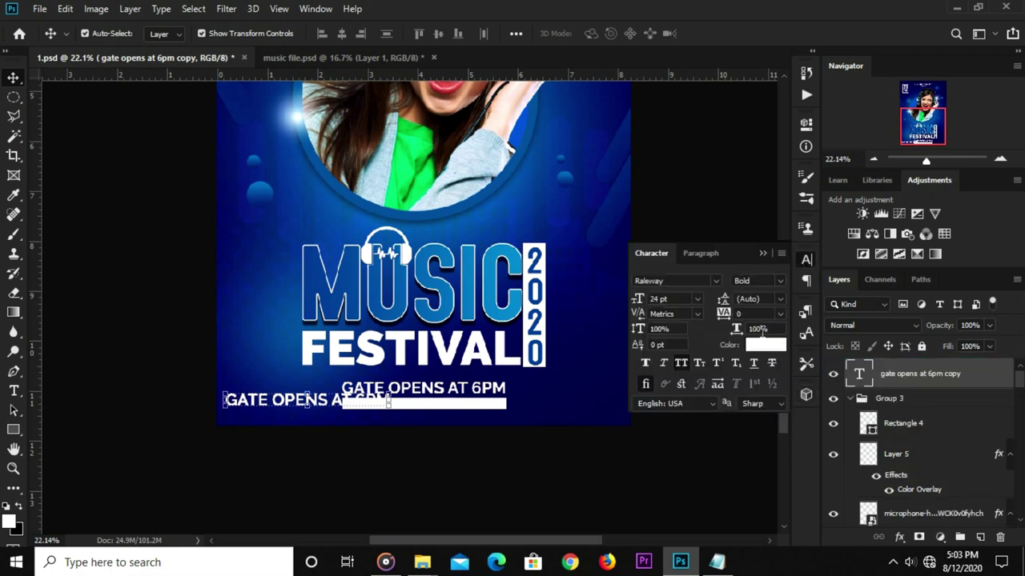
{"action": "left_click", "coordinate": [761, 346]}
{"action": "key", "text": "ctrl+v"}
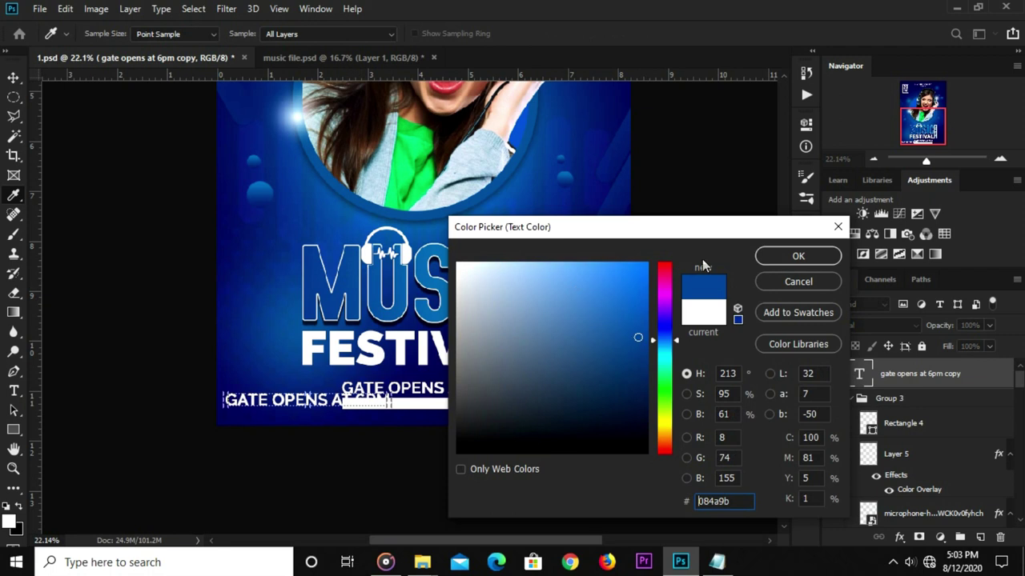
{"action": "left_click", "coordinate": [766, 260]}
{"action": "left_click", "coordinate": [694, 299]}
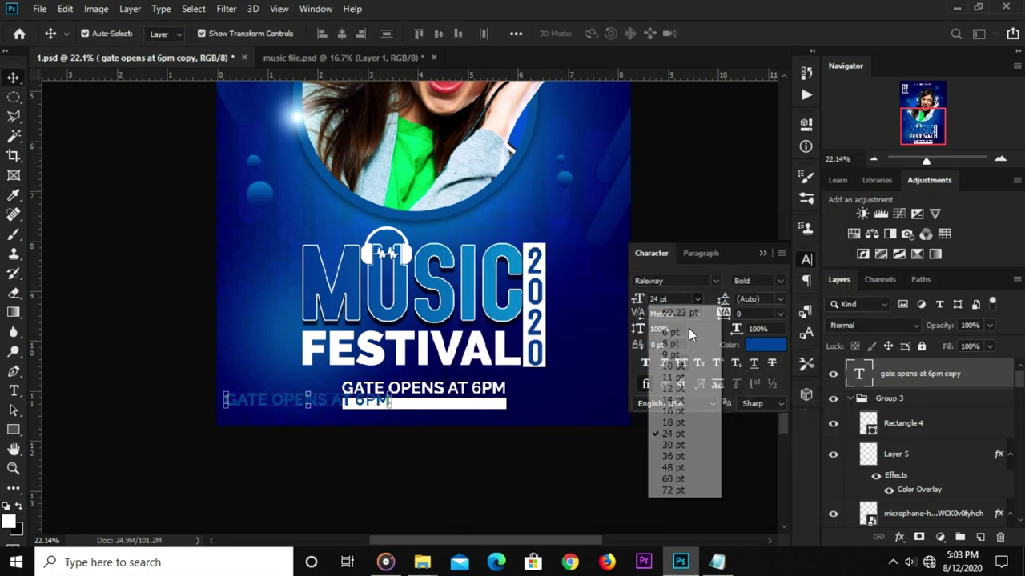
{"action": "left_click", "coordinate": [678, 400]}
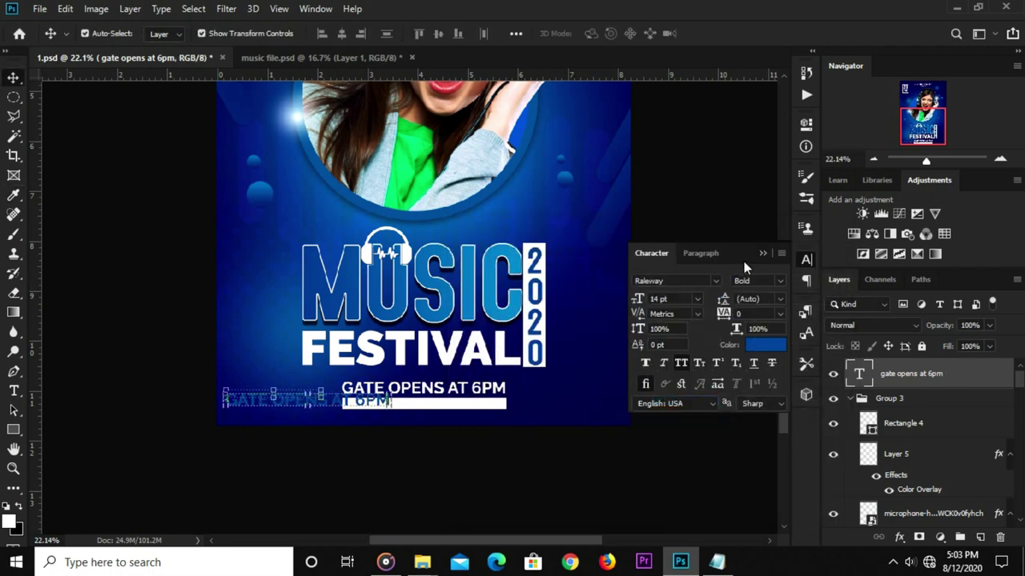
{"action": "left_click", "coordinate": [763, 254]}
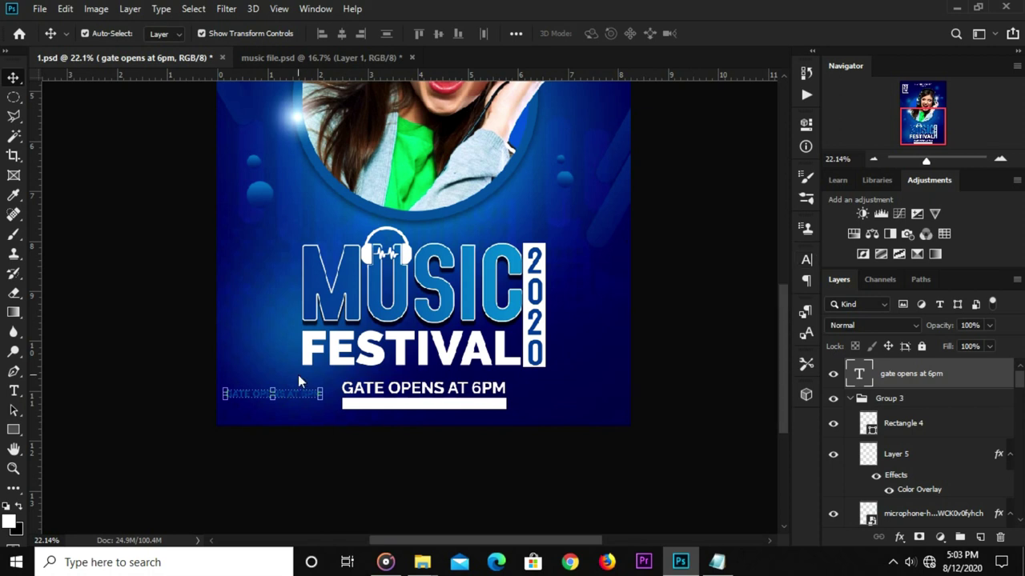
Replace the copied text with the 'FREE PHOTOSHOOT | FREE DRINKS | FREE PARKING' line.
{"action": "right_click", "coordinate": [14, 391]}
{"action": "left_click", "coordinate": [72, 390]}
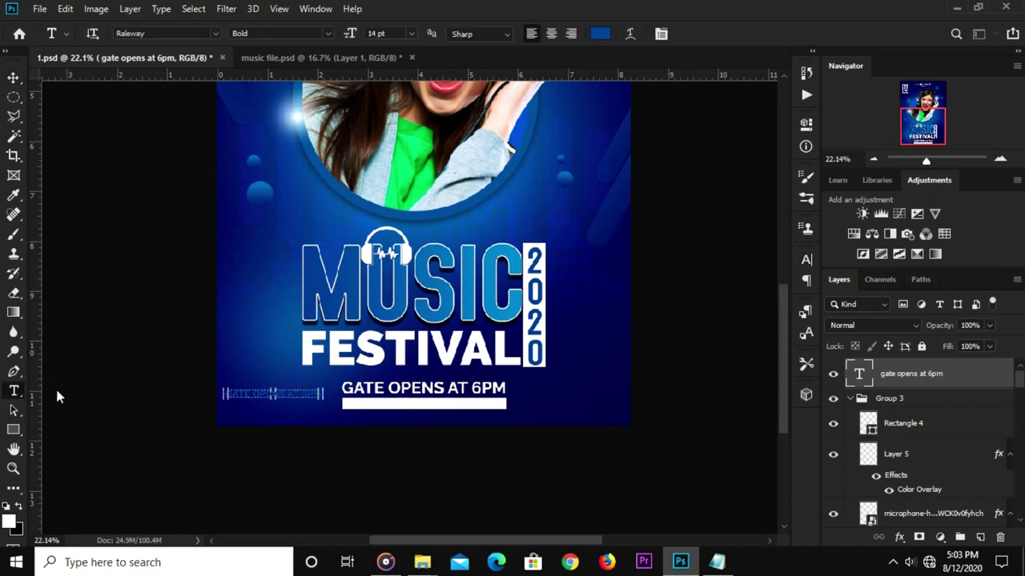
{"action": "left_click", "coordinate": [234, 396]}
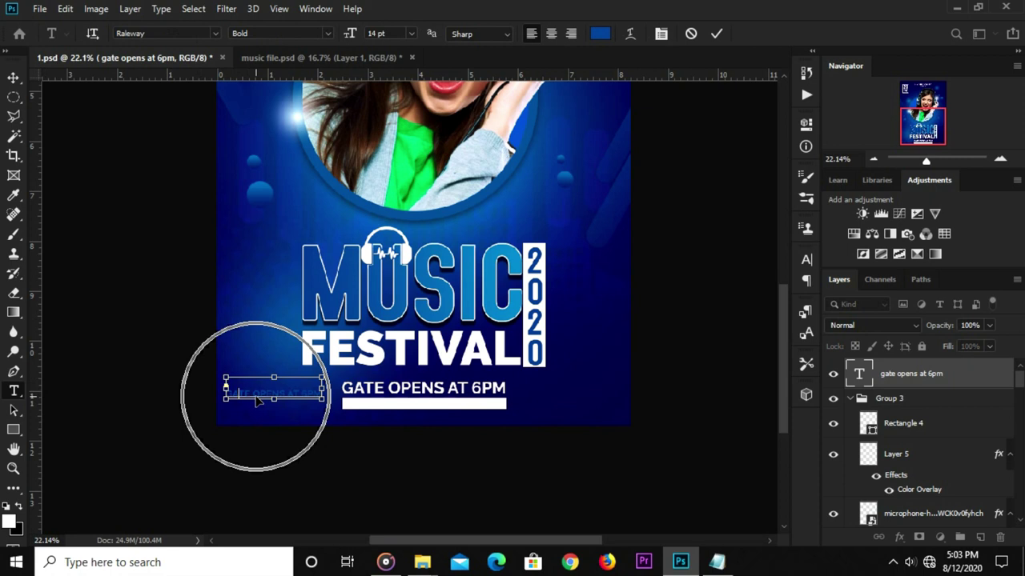
{"action": "left_click_drag", "start_coordinate": [261, 400], "coordinate": [314, 381]}
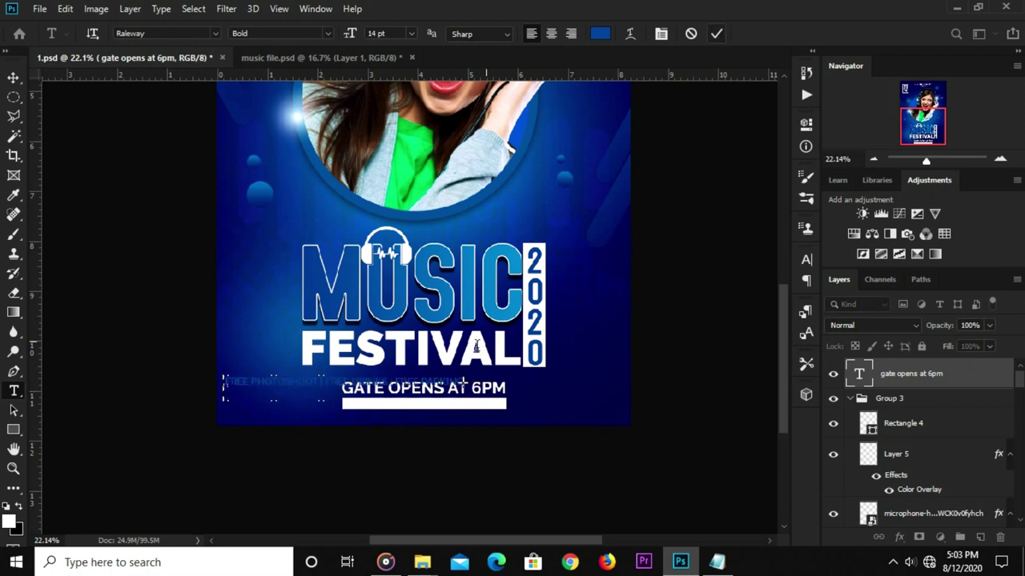
{"action": "left_click", "coordinate": [13, 78]}
Move the info text toward the white bar beside 'GATE OPENS AT 6PM'.
{"action": "mouse_move", "coordinate": [362, 385]}
{"action": "left_mouse_down"}
{"action": "mouse_move", "coordinate": [478, 392]}
{"action": "mouse_move", "coordinate": [479, 407]}
{"action": "left_mouse_up"}
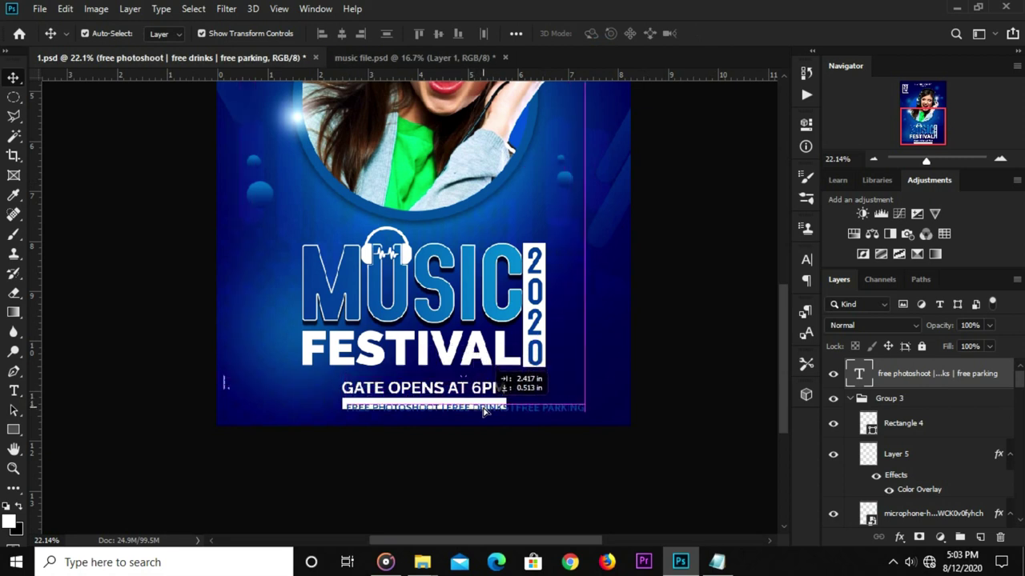
{"action": "left_click_drag", "start_coordinate": [479, 407], "coordinate": [486, 402]}
{"action": "key", "text": "ctrl+y"}
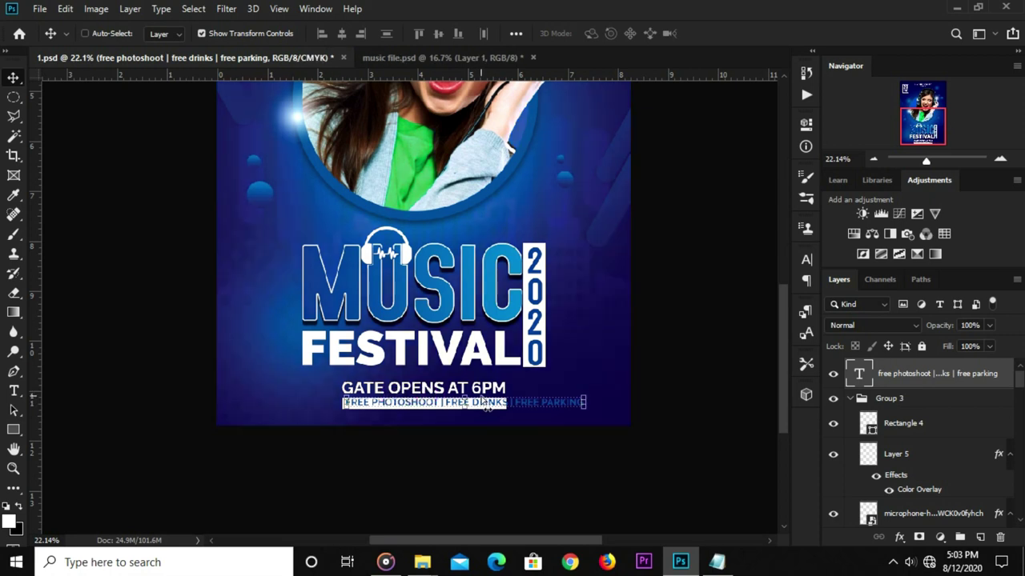
{"action": "left_click_drag", "start_coordinate": [483, 402], "coordinate": [479, 388]}
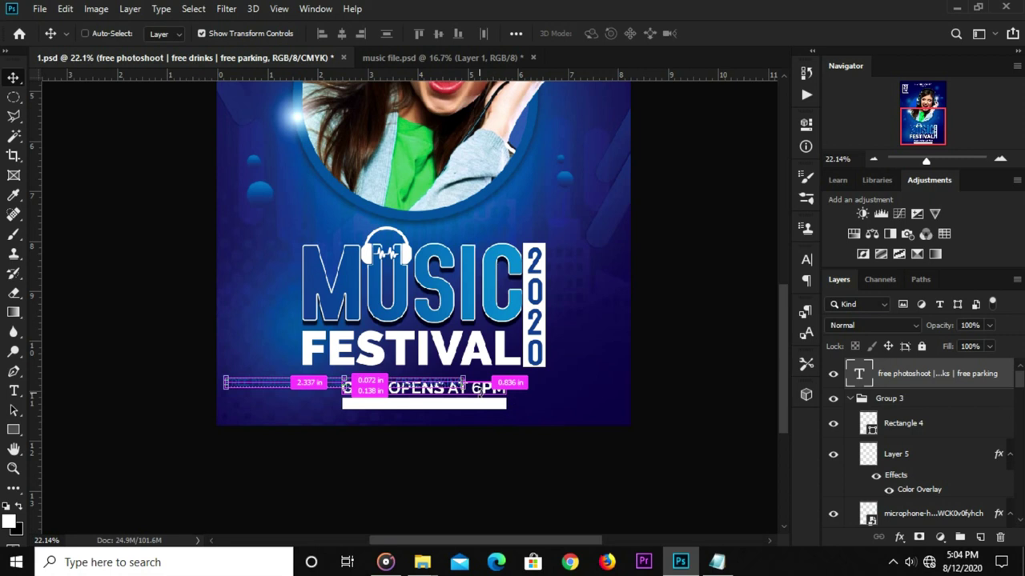
{"action": "key", "text": "ctrl+y"}
Free Transform the info text to about 71% and fit it inside the white bar.
{"action": "key", "text": "ctrl+t"}
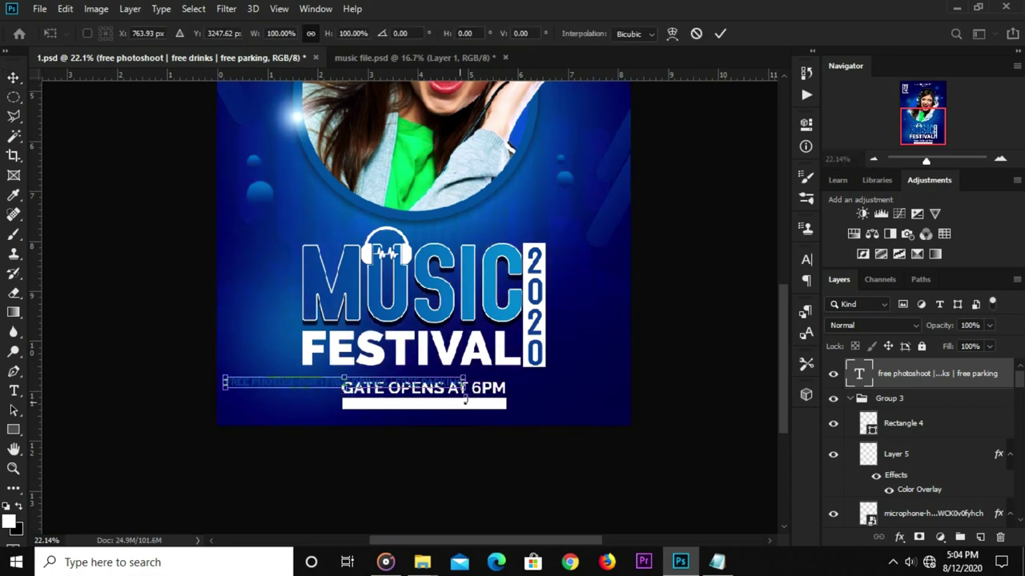
{"action": "left_click_drag", "start_coordinate": [463, 375], "coordinate": [392, 384]}
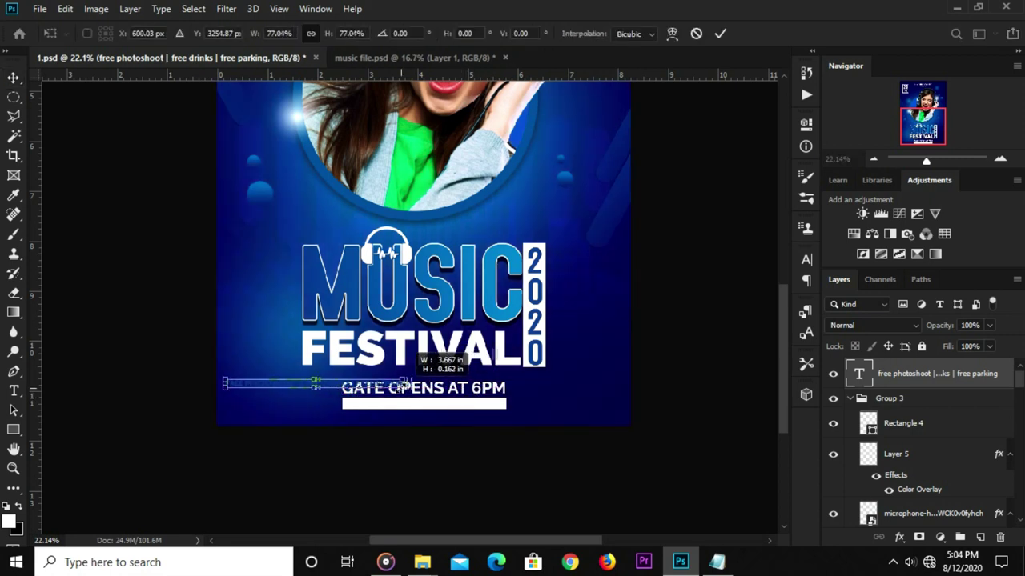
{"action": "mouse_move", "coordinate": [332, 387]}
{"action": "left_mouse_down"}
{"action": "mouse_move", "coordinate": [517, 404]}
{"action": "mouse_move", "coordinate": [507, 403]}
{"action": "left_mouse_up"}
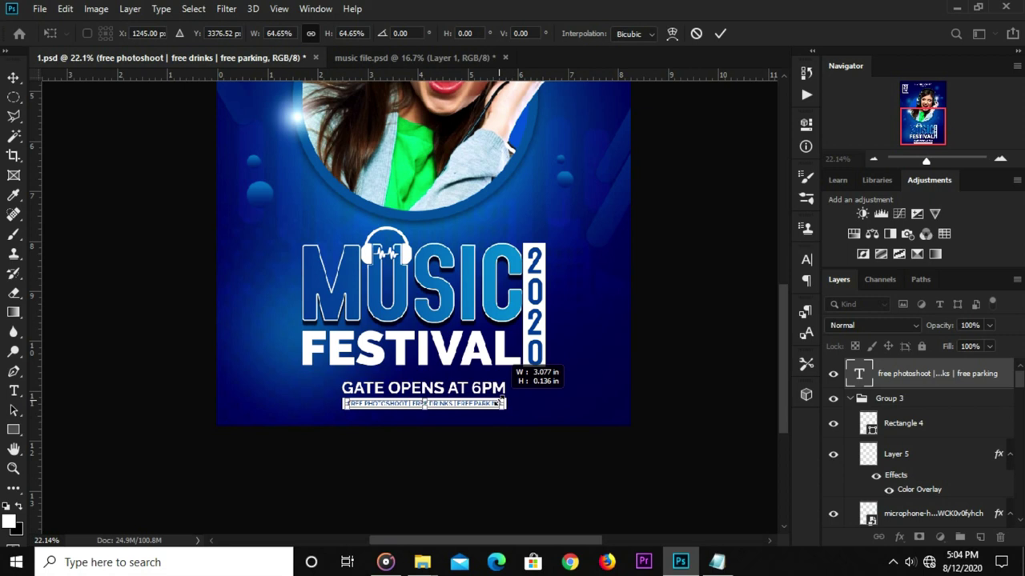
{"action": "key", "text": "Return"}
{"action": "left_click", "coordinate": [473, 445]}
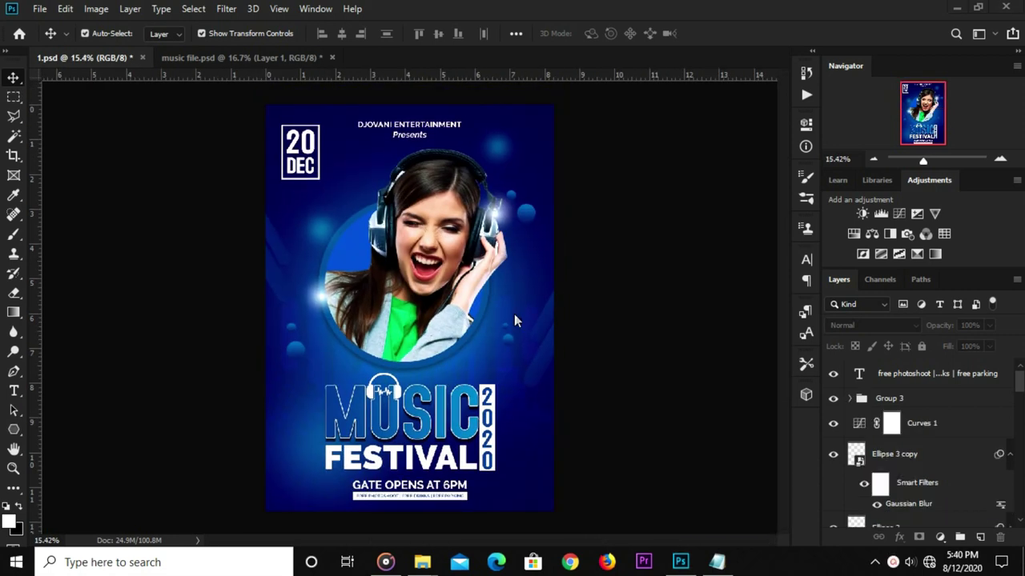
Add a new empty layer for sparkles and switch to a much smaller Brush Tool.
{"action": "scroll", "coordinate": [483, 374], "scroll_direction": "up", "scroll_amount": 2}
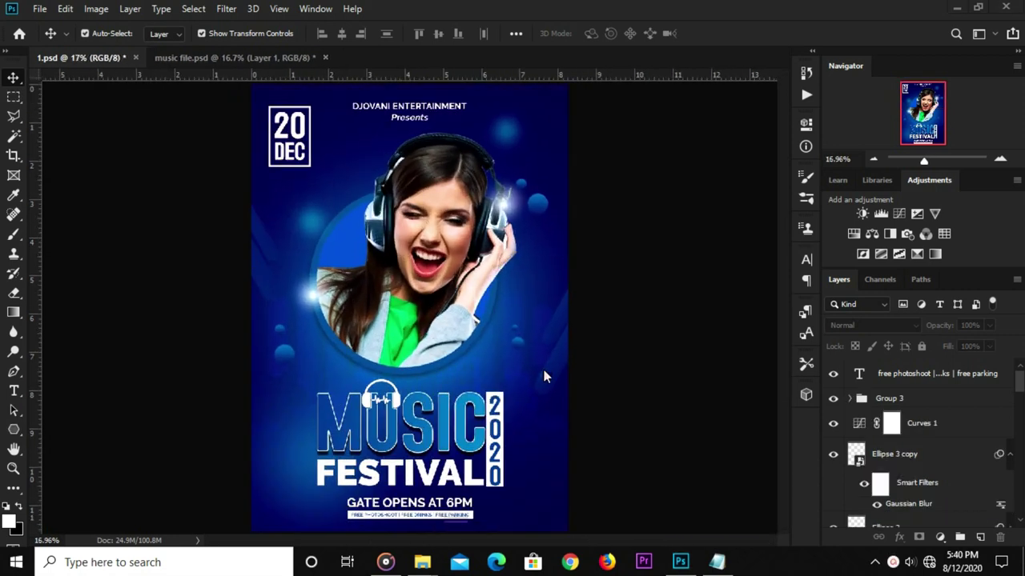
{"action": "left_click", "coordinate": [980, 537]}
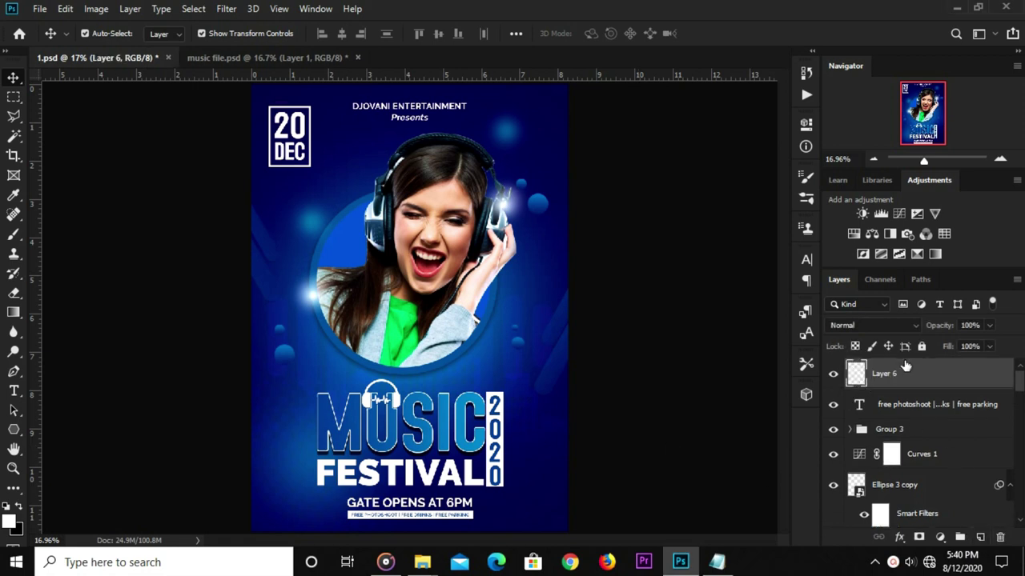
{"action": "left_click", "coordinate": [803, 179]}
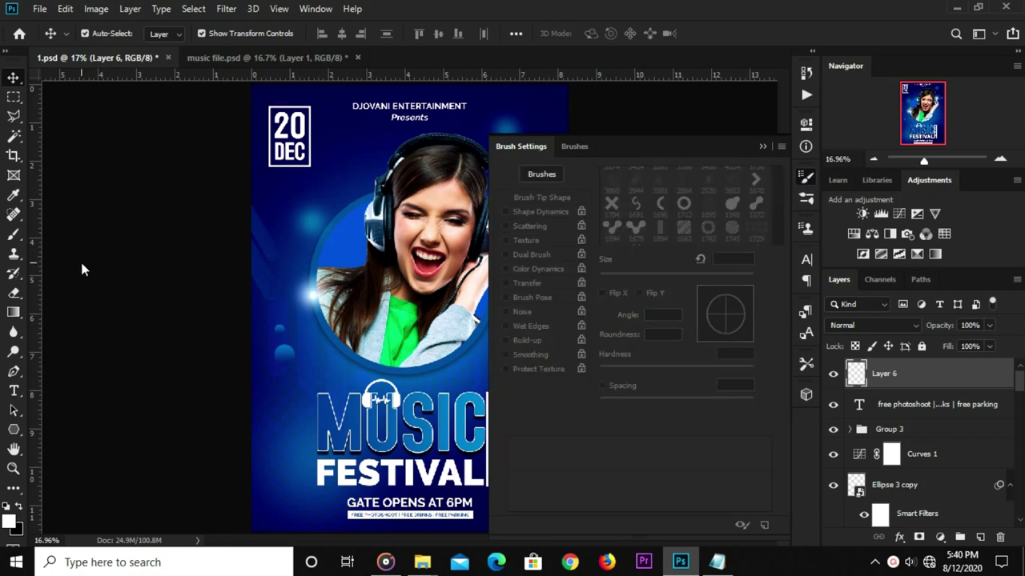
{"action": "right_click", "coordinate": [12, 236]}
{"action": "left_click", "coordinate": [56, 236]}
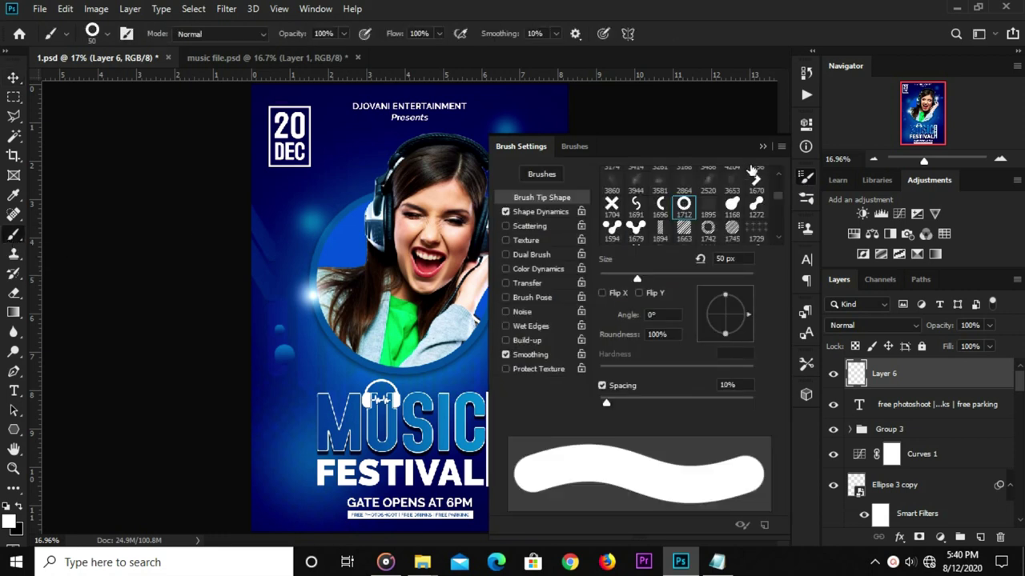
{"action": "left_click", "coordinate": [762, 146]}
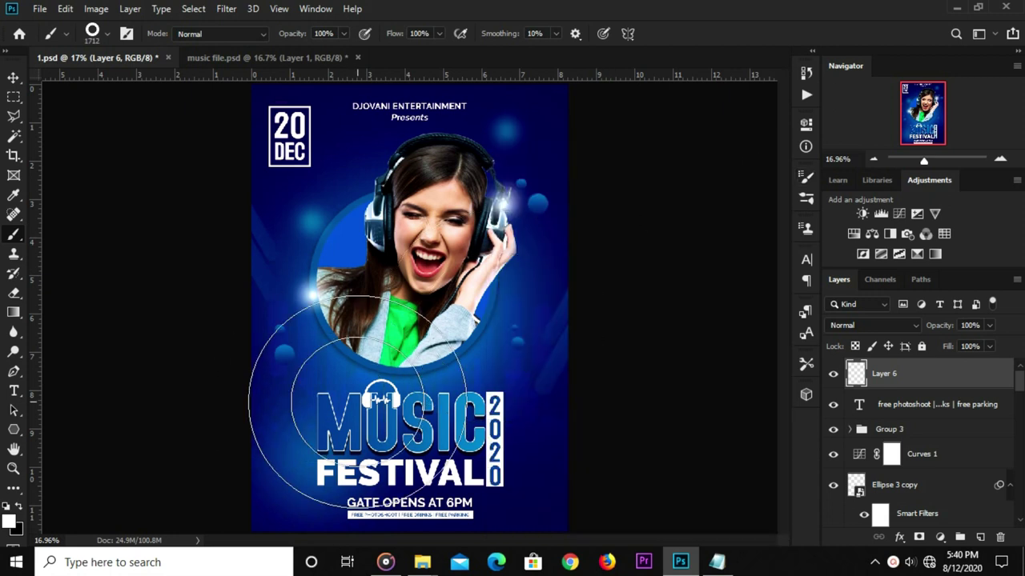
{"action": "key", "text": "bracketleft"}
{"action": "key", "text": "bracketleft"}
{"action": "key", "text": "bracketleft"}
{"action": "key", "text": "bracketleft"}
{"action": "key", "text": "bracketleft"}
{"action": "key", "text": "bracketleft"}
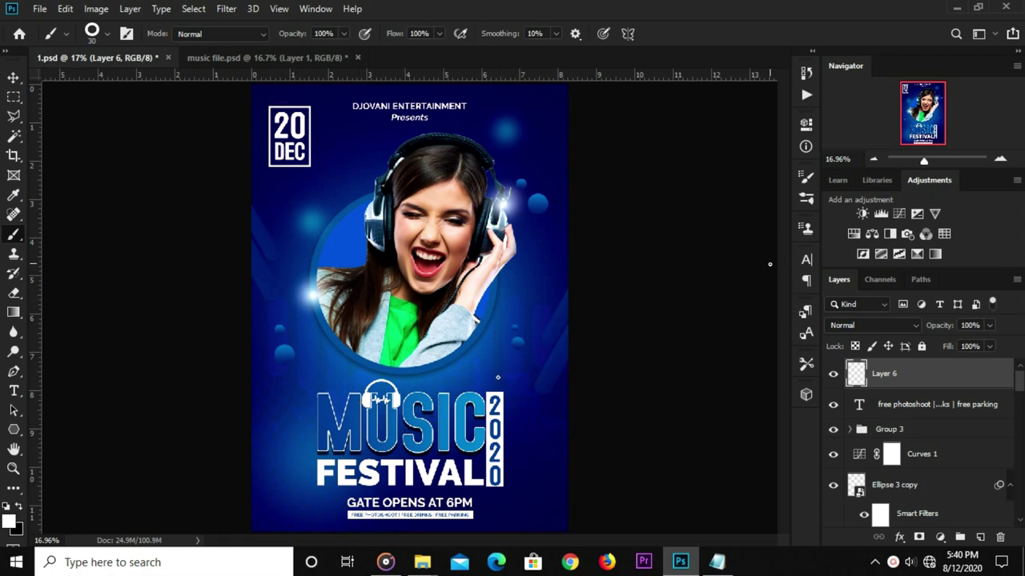
Pick the cross-shaped brush tip, shrink it, and stamp a white cross near MUSIC.
{"action": "left_click", "coordinate": [807, 177]}
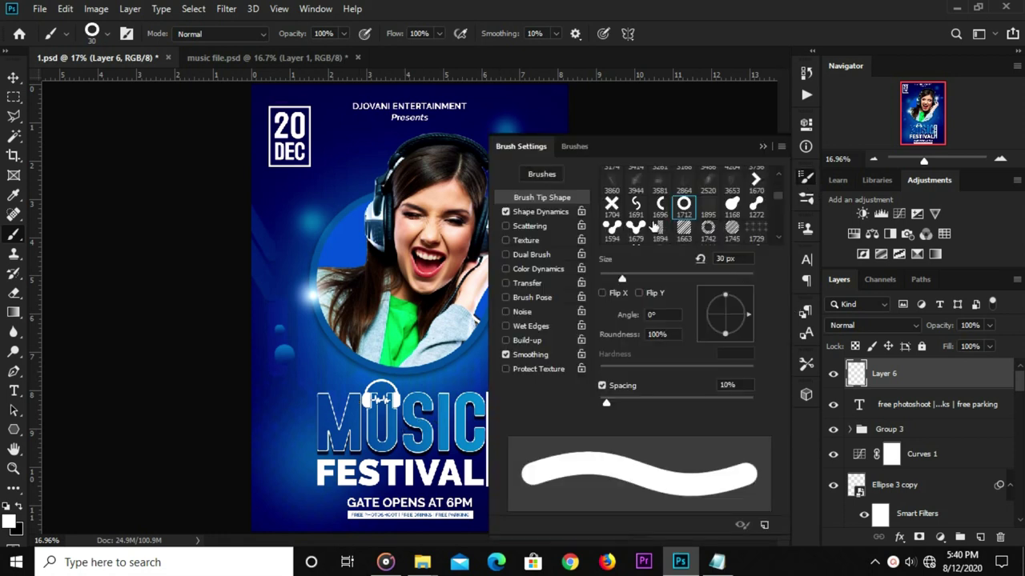
{"action": "left_click", "coordinate": [621, 210]}
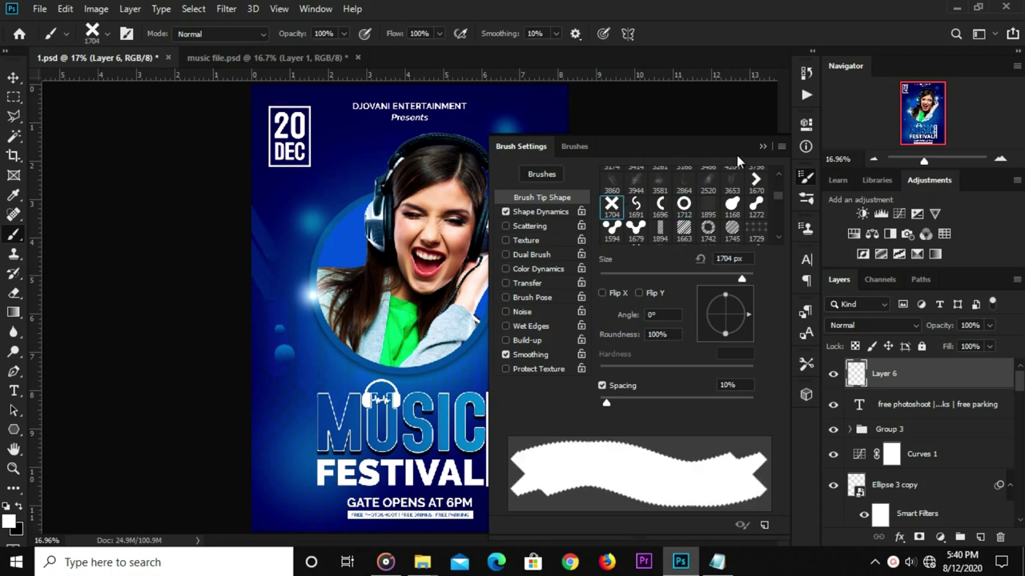
{"action": "left_click", "coordinate": [759, 148]}
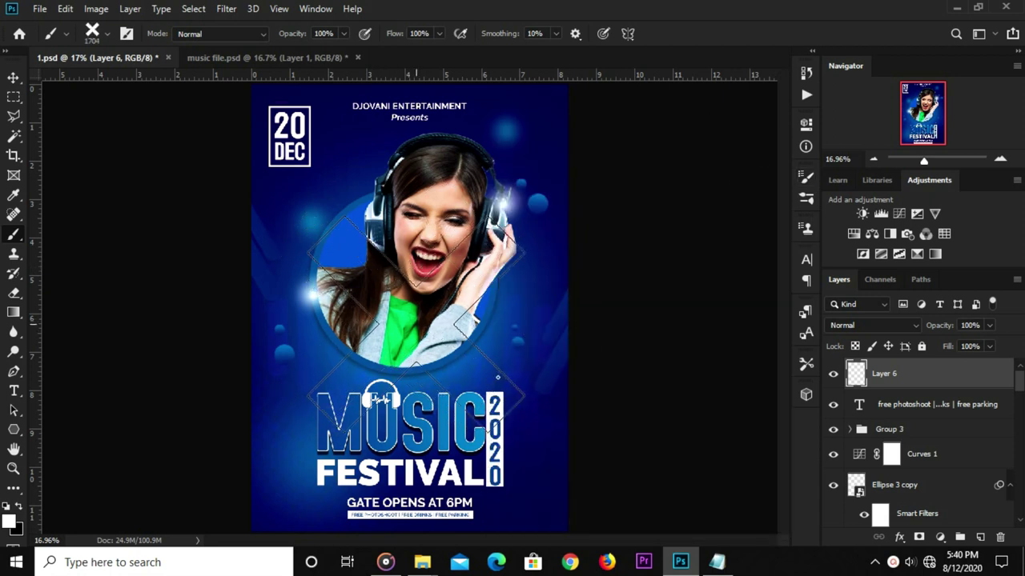
{"action": "left_click_drag", "start_coordinate": [416, 304], "coordinate": [310, 382]}
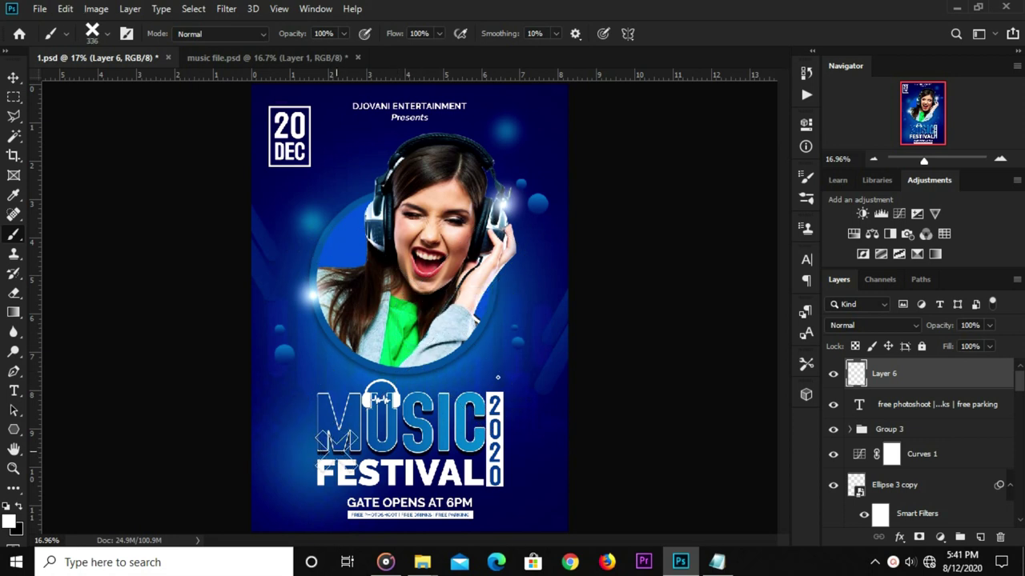
{"action": "key", "text": "bracketleft"}
{"action": "key", "text": "bracketleft"}
{"action": "key", "text": "bracketleft"}
{"action": "left_click", "coordinate": [334, 387]}
Shrink the brush further and switch back to a round tip at 100 px.
{"action": "key", "text": "bracketleft"}
{"action": "key", "text": "bracketleft"}
{"action": "key", "text": "bracketleft"}
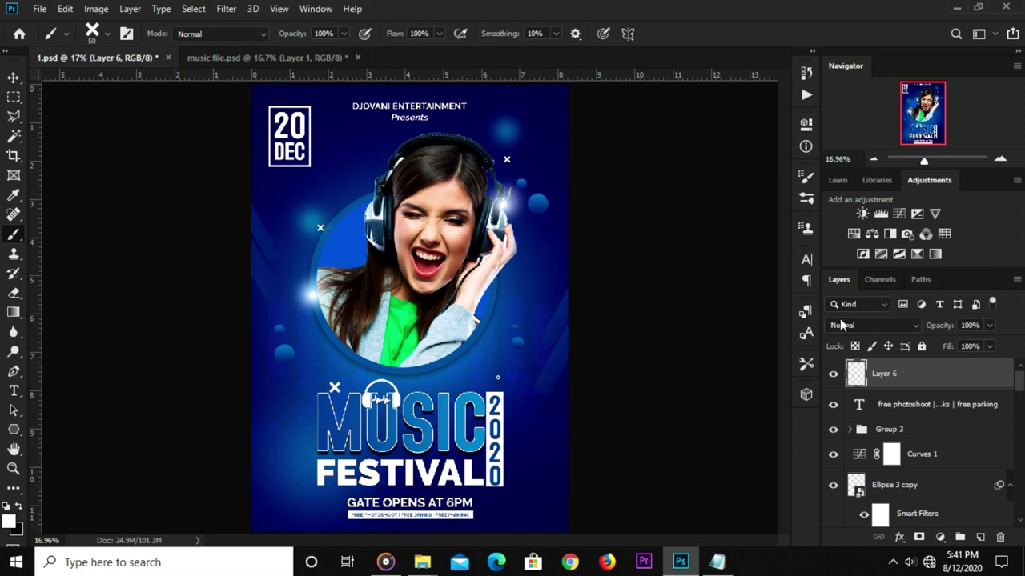
{"action": "left_click", "coordinate": [806, 176]}
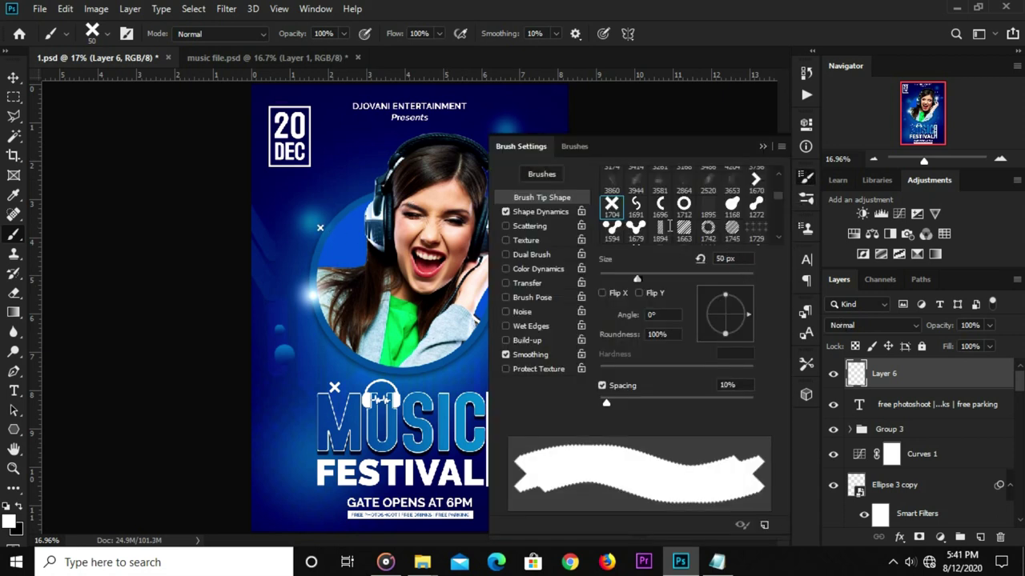
{"action": "left_click", "coordinate": [763, 146]}
{"action": "key", "text": "bracketleft"}
{"action": "key", "text": "bracketleft"}
{"action": "key", "text": "bracketleft"}
{"action": "key", "text": "bracketleft"}
{"action": "key", "text": "bracketleft"}
{"action": "key", "text": "bracketleft"}
{"action": "key", "text": "bracketleft"}
{"action": "key", "text": "bracketleft"}
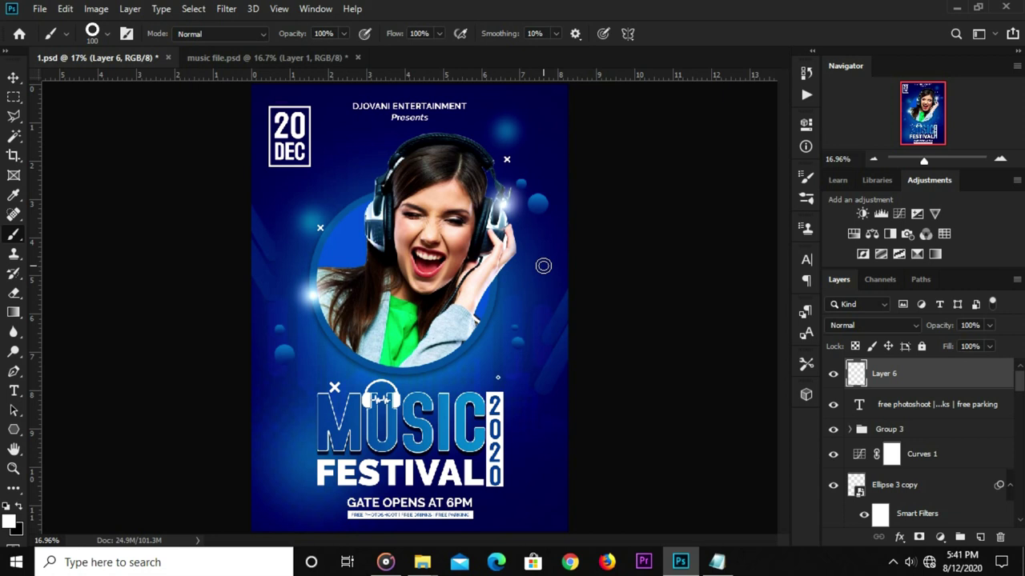